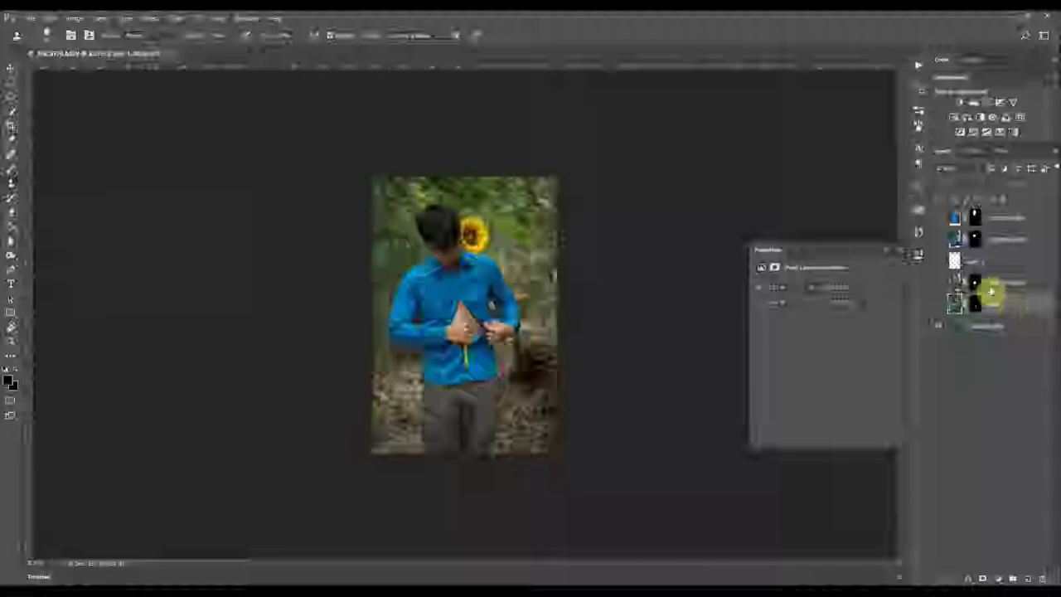
Preview the masked patch layer directly above the background by turning on its visibility
left_click(992, 285)
left_click(1000, 239)
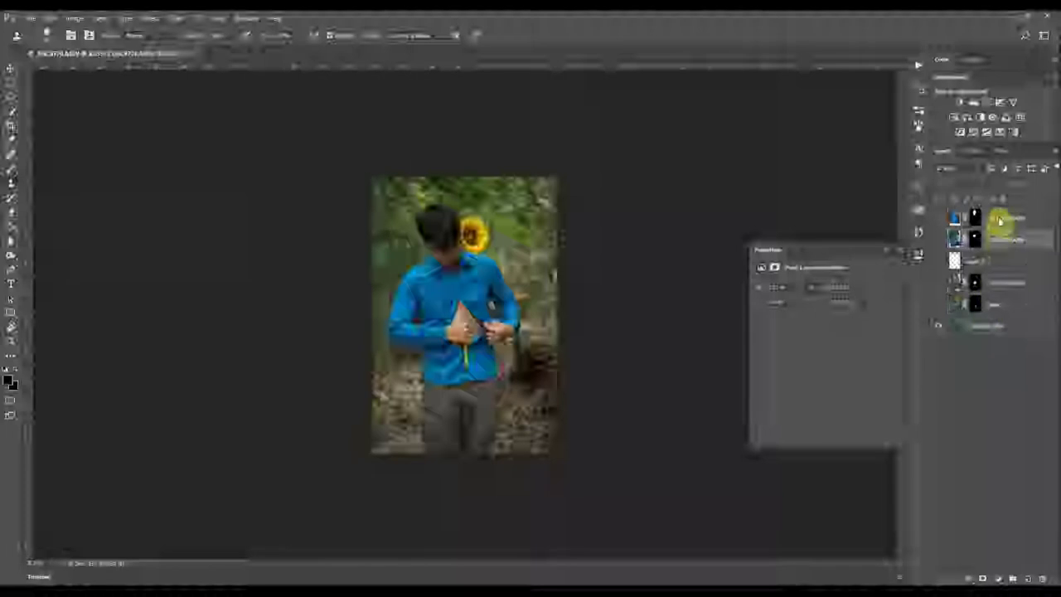
left_click(1000, 221)
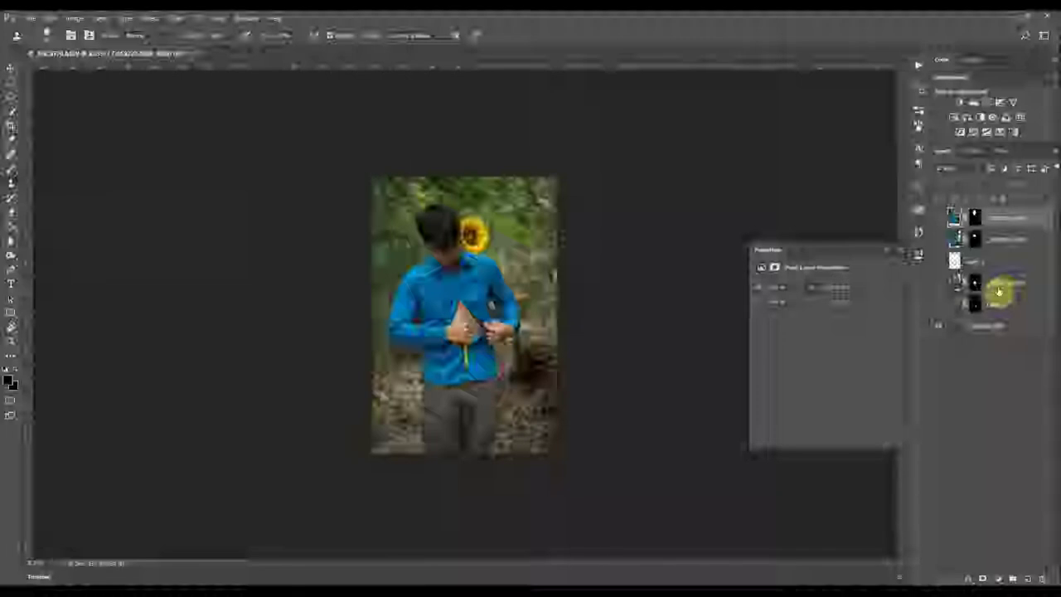
left_click(942, 309)
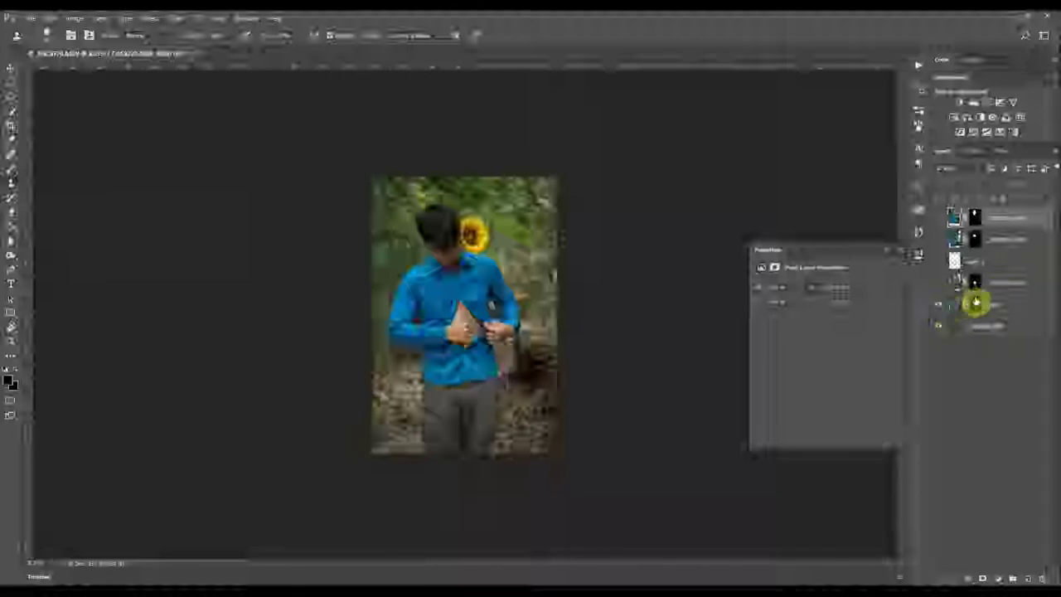
Show the masked layers containing the hand with the stem, the inner shirt collar and the sunflower head over the portrait
left_click(985, 280)
left_click(941, 281)
left_click(941, 289)
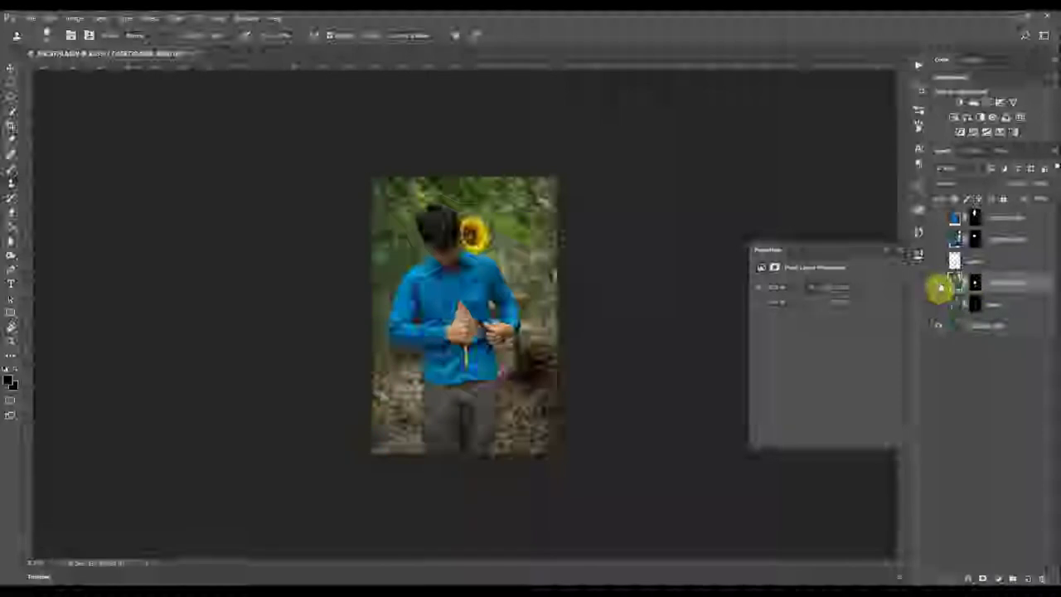
left_click(974, 281)
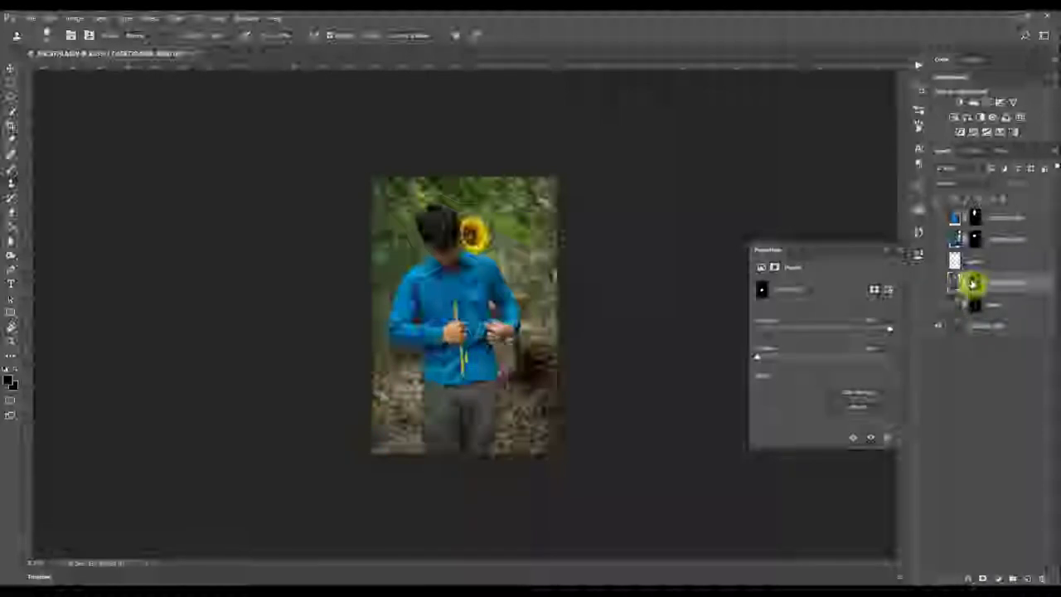
right_click(973, 283)
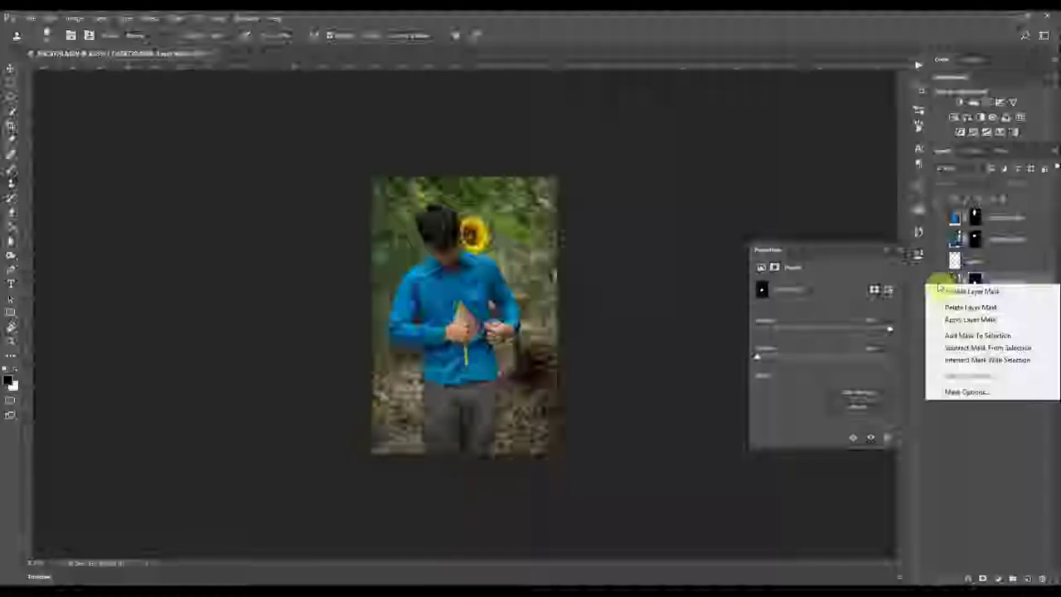
left_click(940, 290)
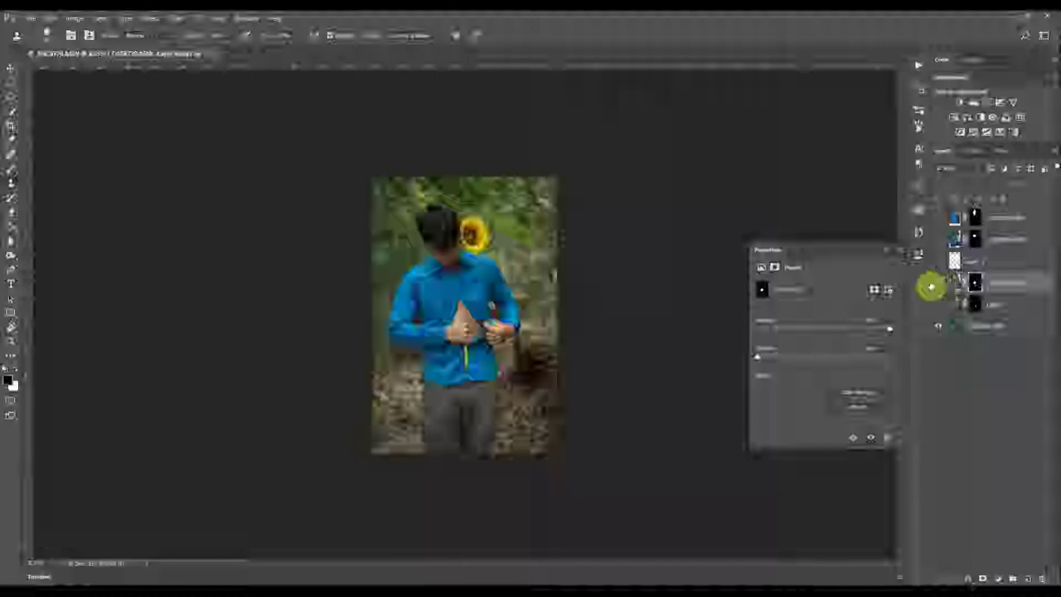
left_click(934, 285)
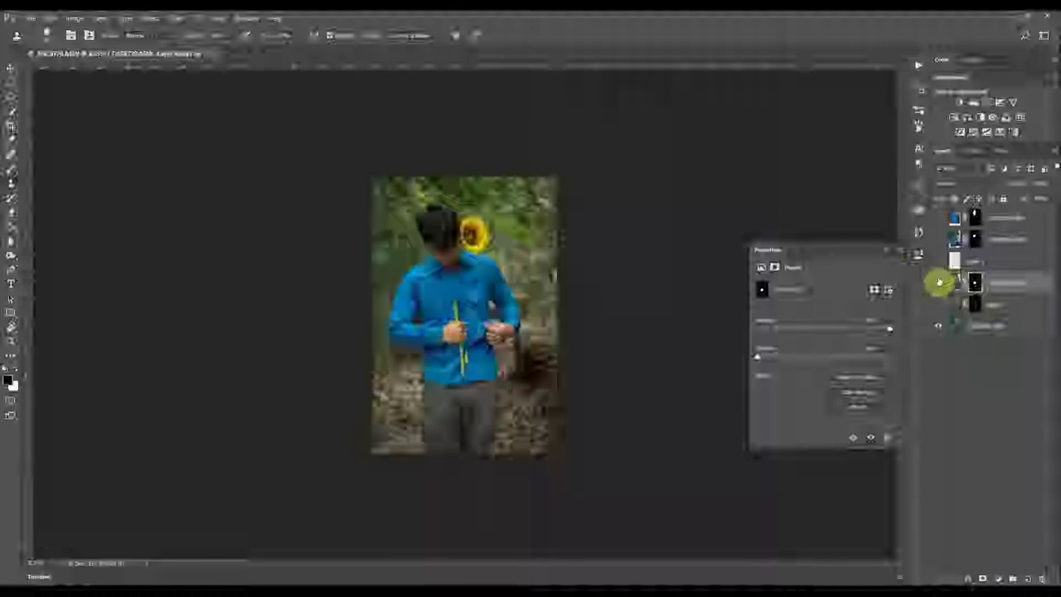
left_click(938, 240)
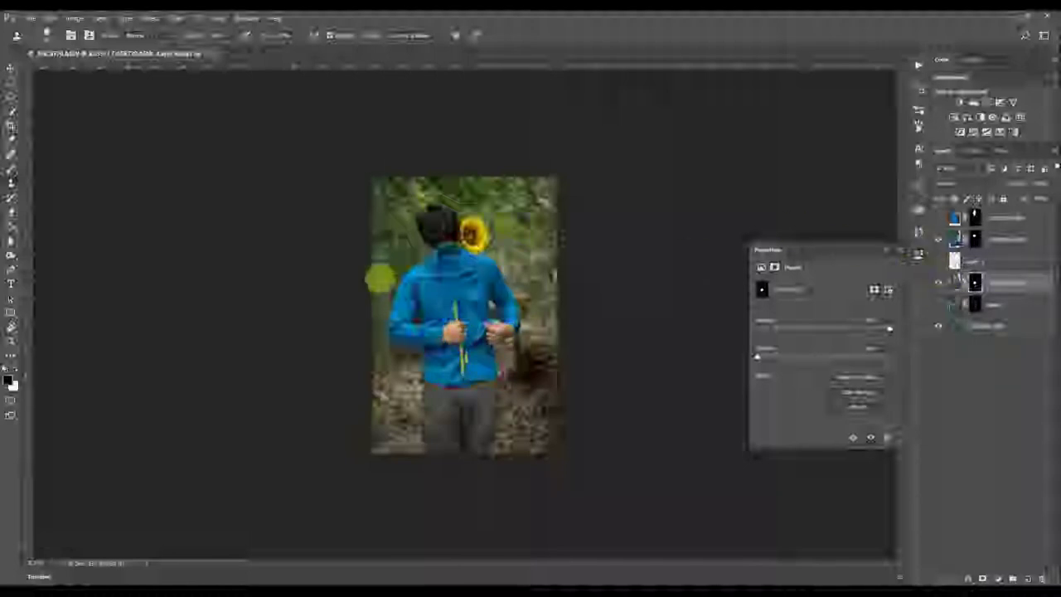
left_click(938, 219)
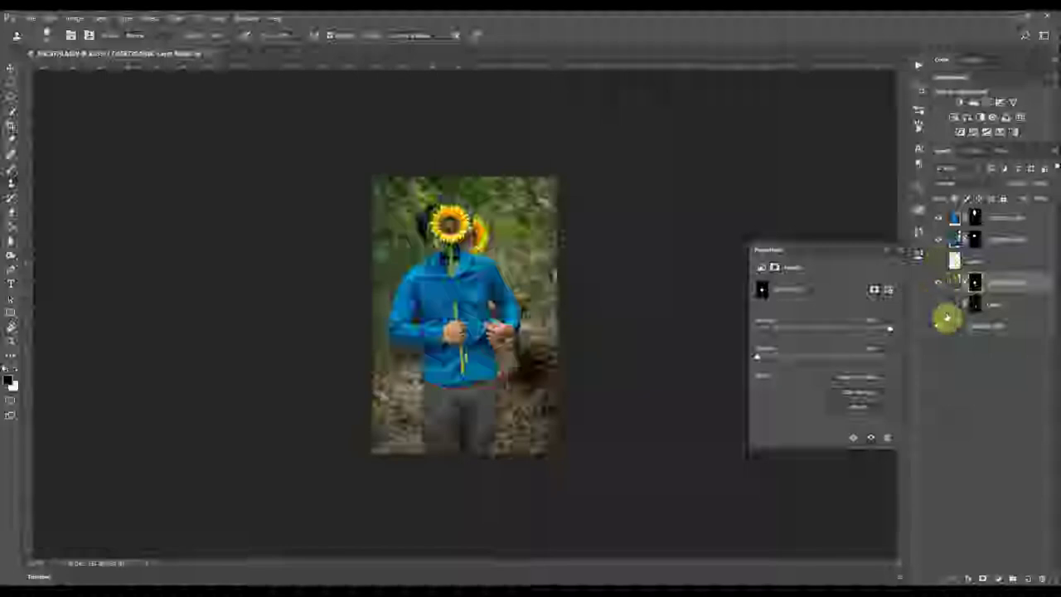
Toggle the individual layers to compare their contributions, leaving every layer of the composite visible
left_click(940, 308)
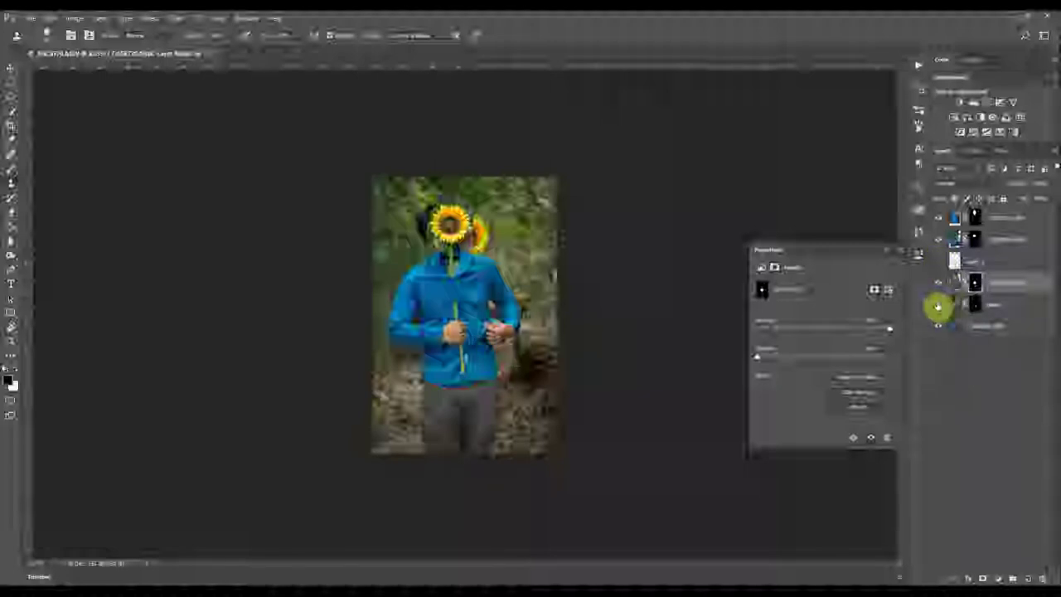
left_click(938, 307)
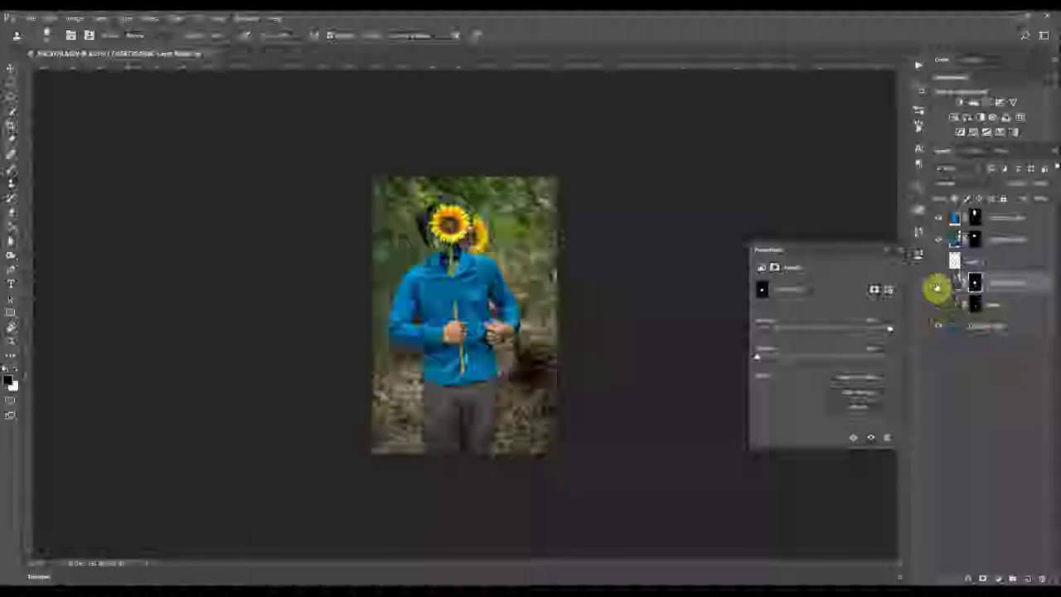
left_click(938, 284)
left_click(937, 262)
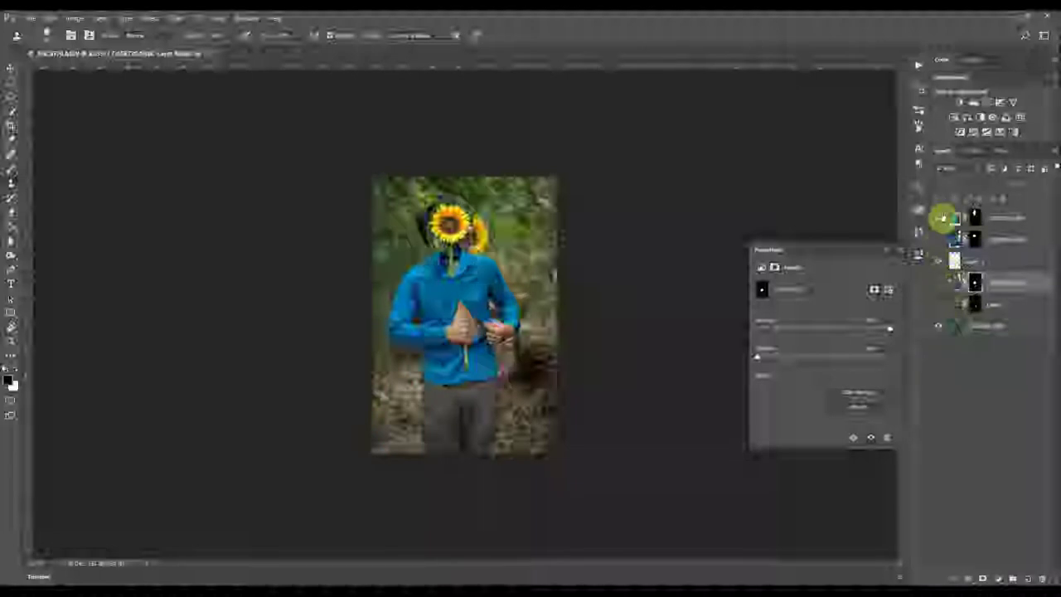
left_click(940, 219)
left_click(940, 219)
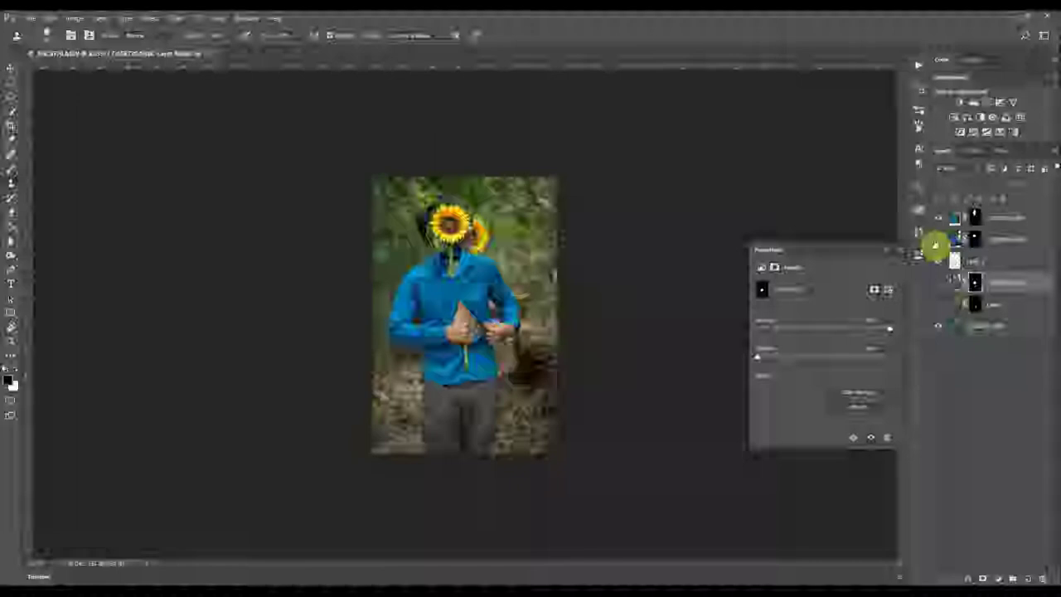
left_click(937, 261)
left_click(939, 284)
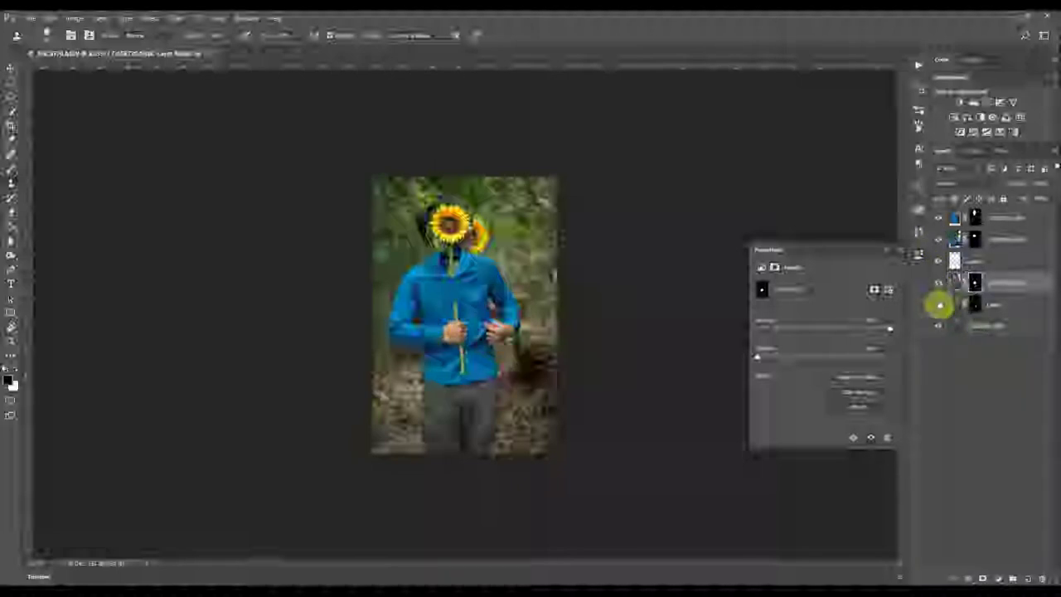
left_click(939, 307)
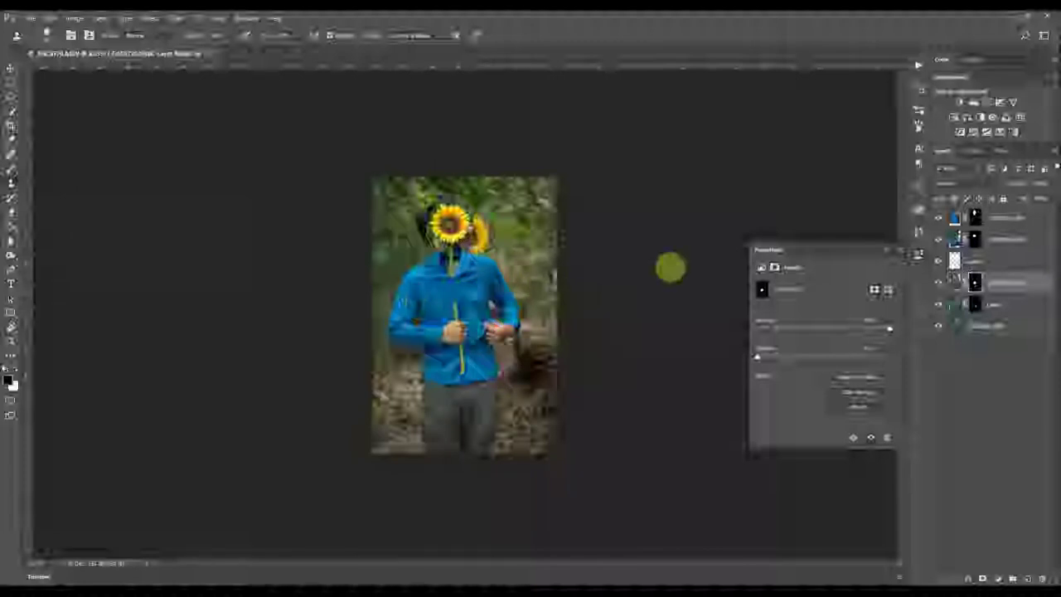
Deselect the layers and check the sunflower head and stem alignment with the top layer off and on
left_click(956, 358)
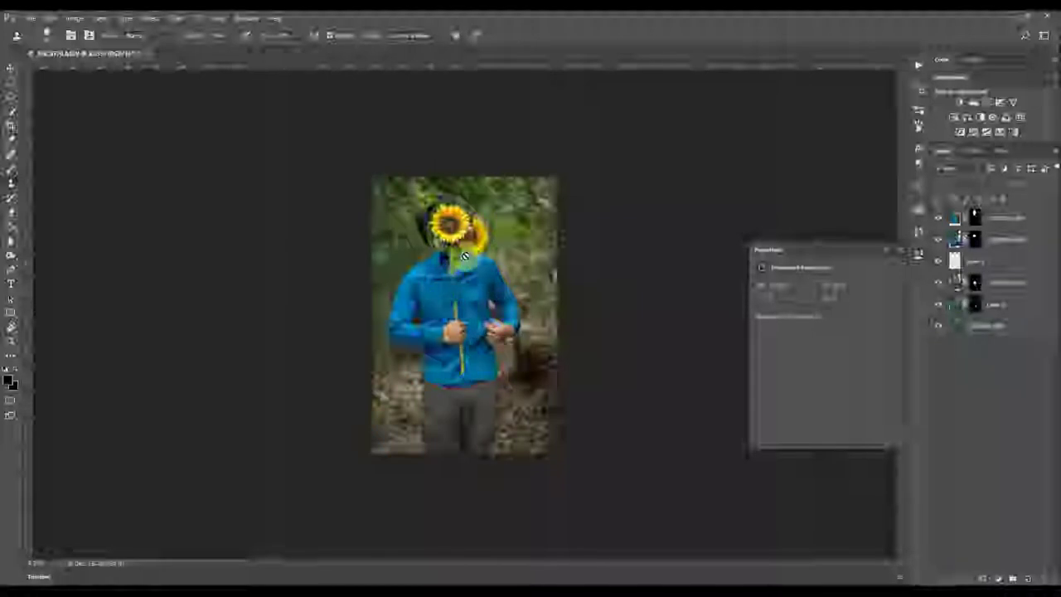
mouse_move(448, 243)
left_mouse_down()
mouse_move(478, 250)
mouse_move(477, 208)
left_mouse_up()
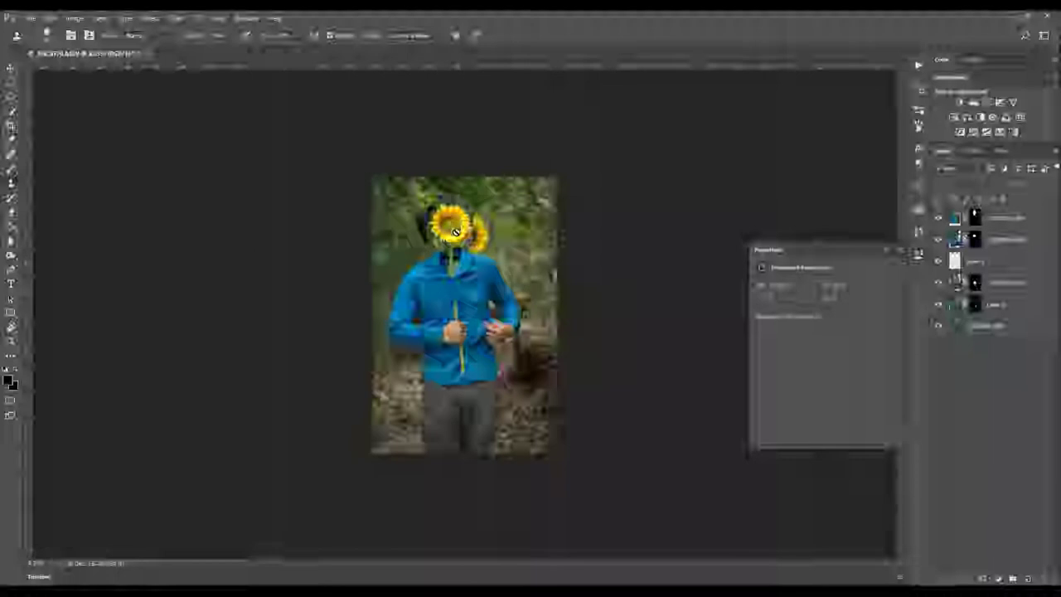
left_click(451, 294)
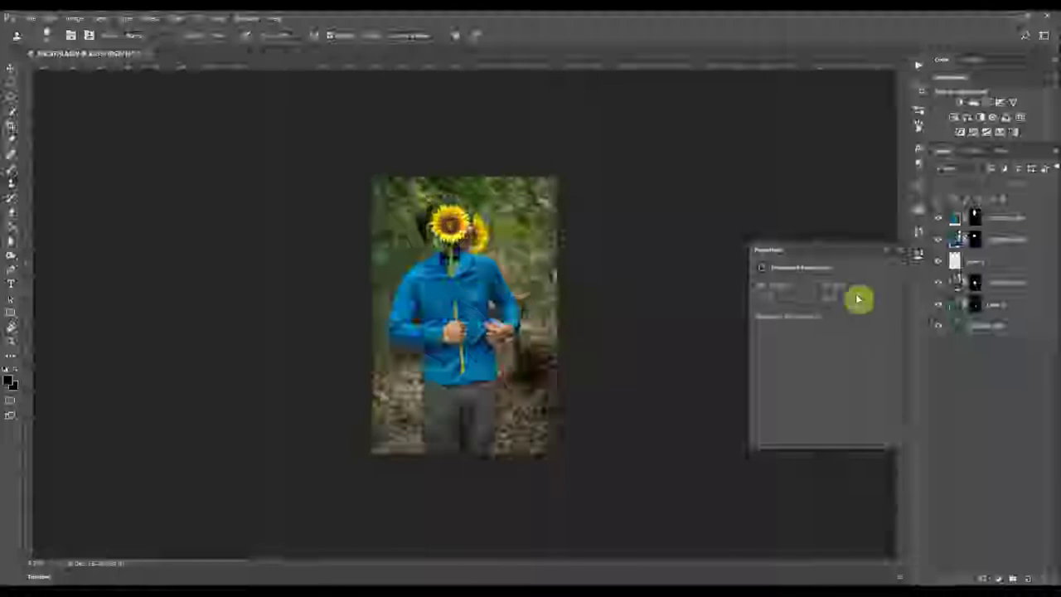
left_click(938, 220)
left_click(938, 220)
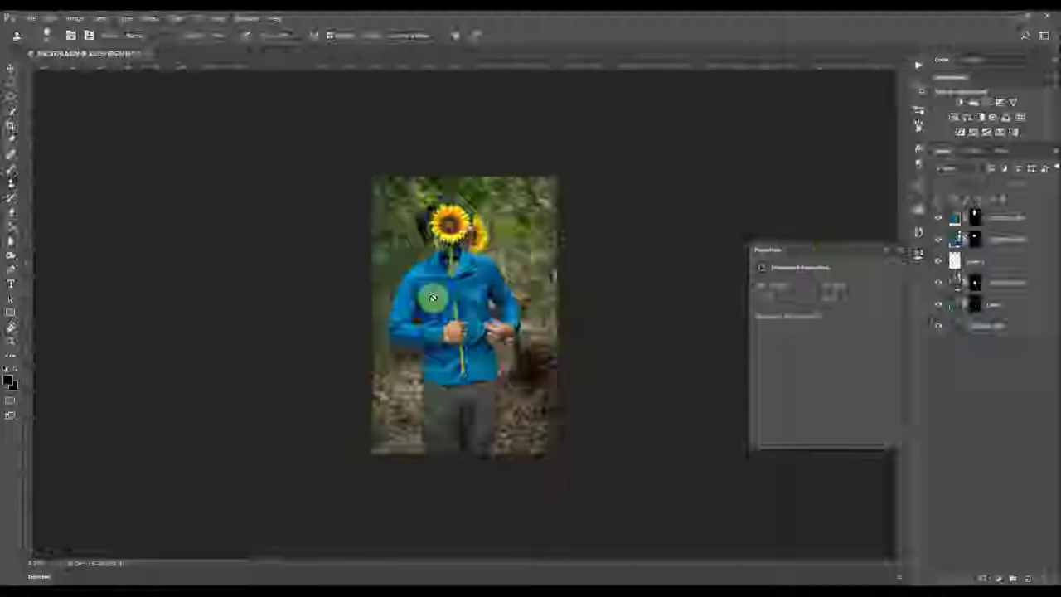
mouse_move(471, 291)
left_mouse_down()
mouse_move(445, 278)
mouse_move(442, 301)
mouse_move(466, 356)
mouse_move(474, 300)
mouse_move(493, 350)
left_mouse_up()
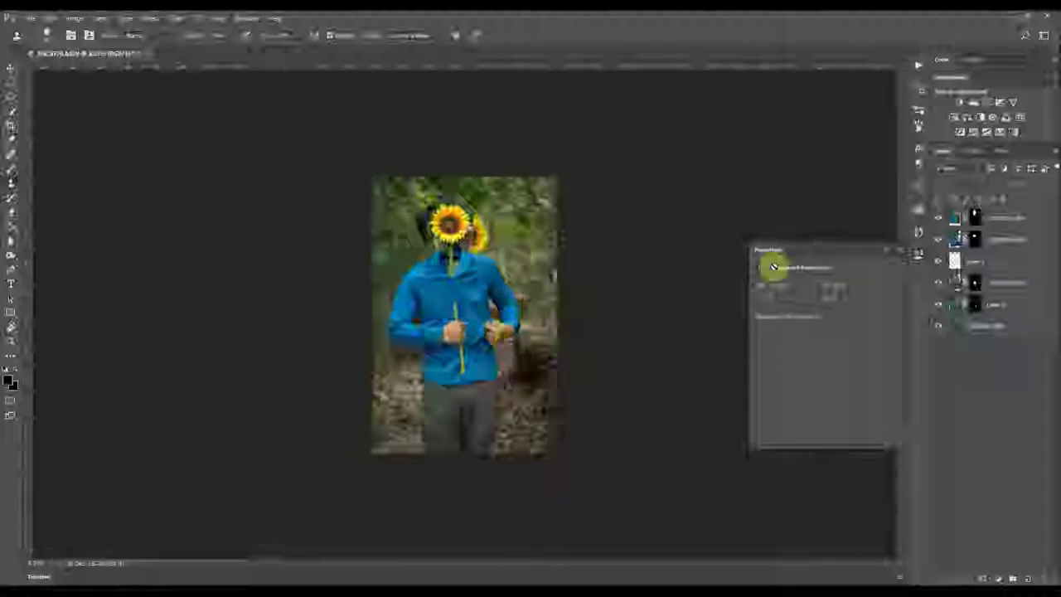
Inspect the head and collar area up close, comparing it with and without the sunflower-head layer
left_click(976, 218)
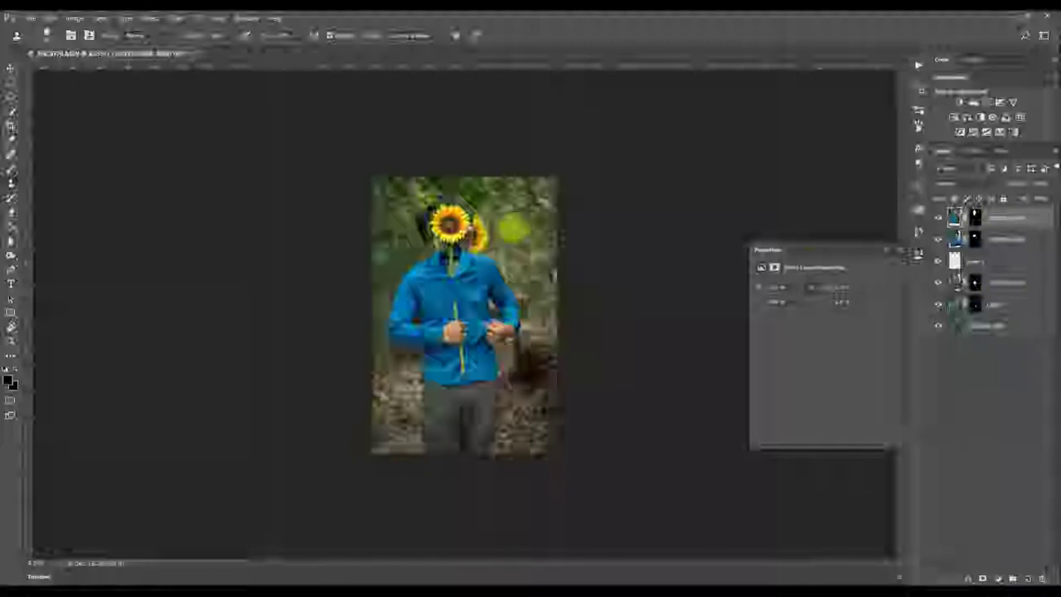
scroll(465, 342, "up", 3)
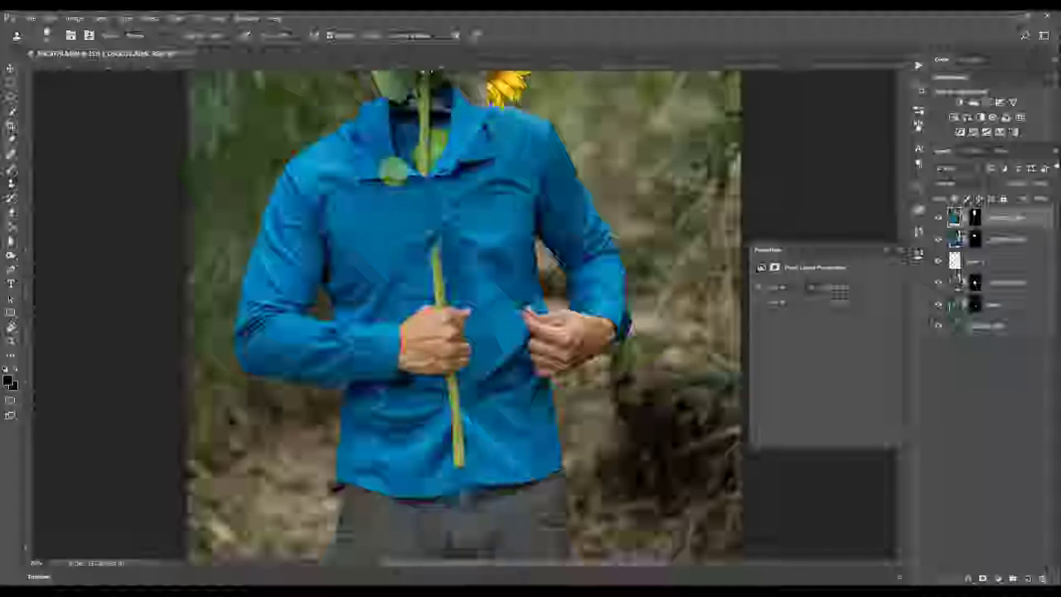
scroll(452, 185, "up", 5)
scroll(403, 196, "up", 1)
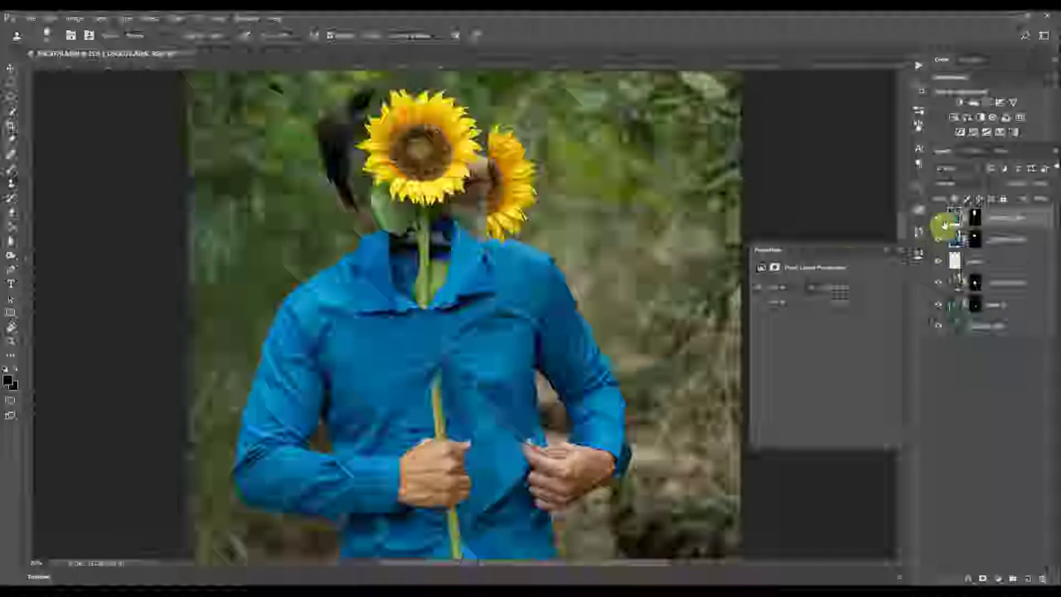
left_click(942, 221)
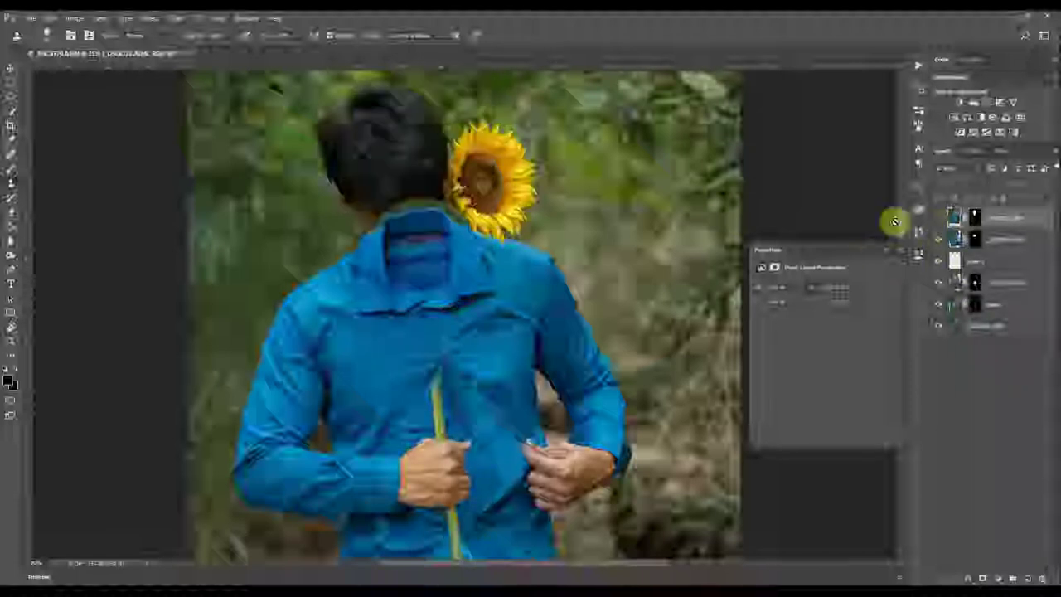
left_click(939, 218)
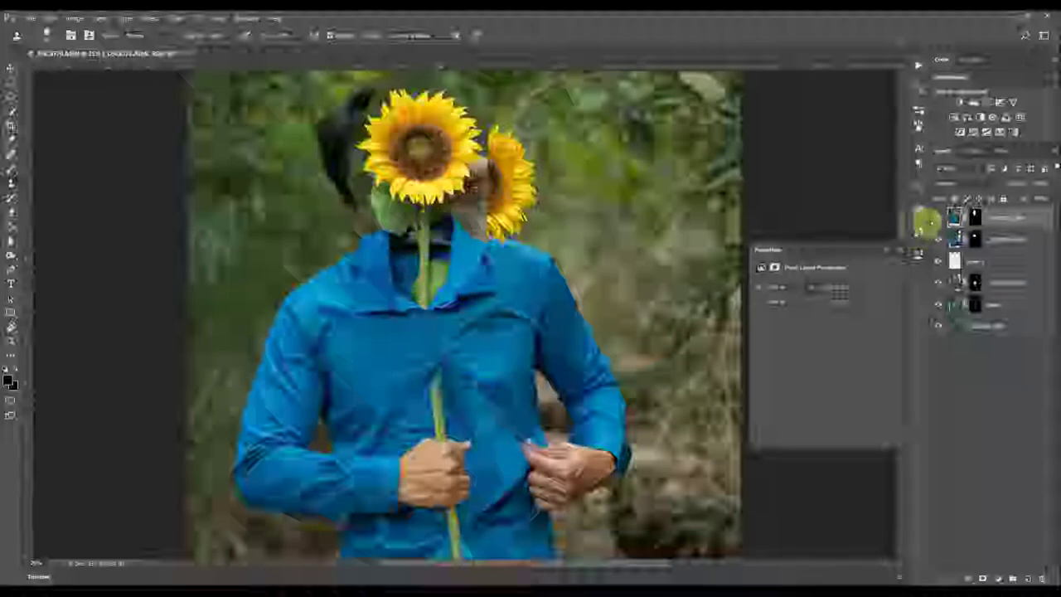
left_click(935, 220)
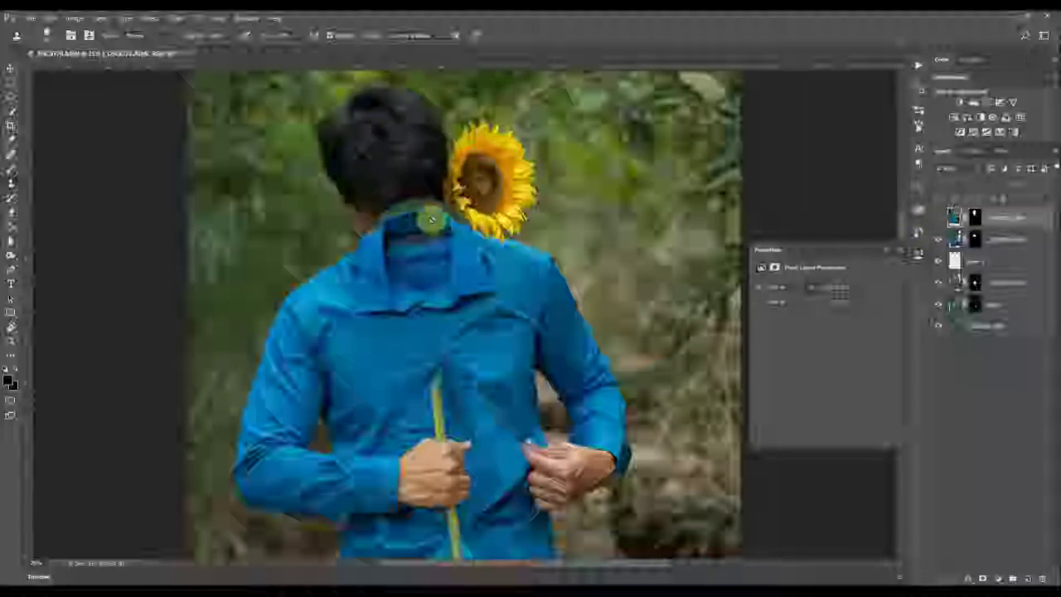
left_click(935, 221)
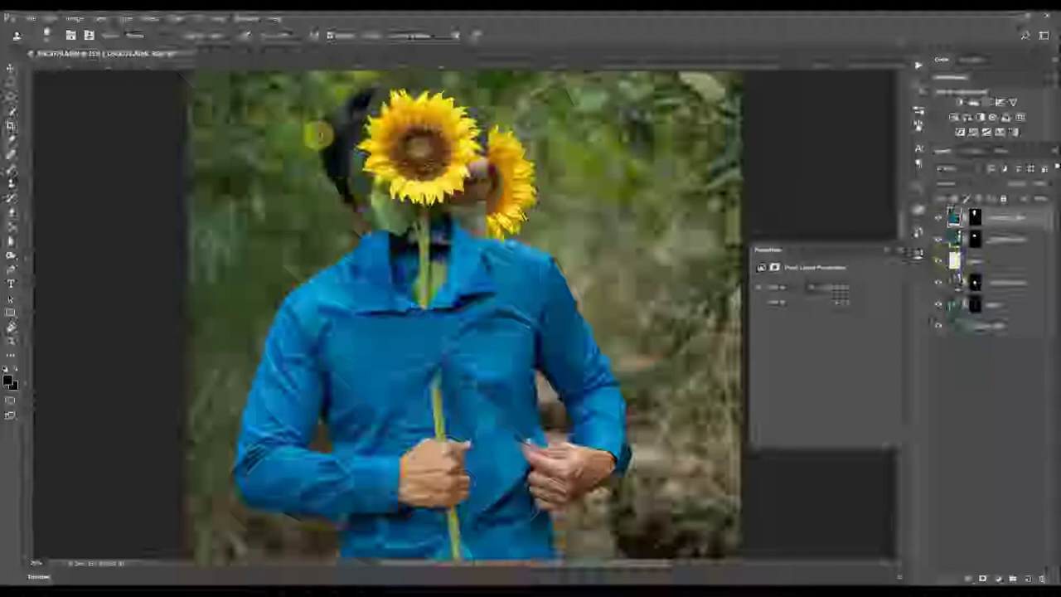
Hide the top three layers, including the sunflower head and inner collar, leaving the hand-and-stem layer showing
left_click(939, 239)
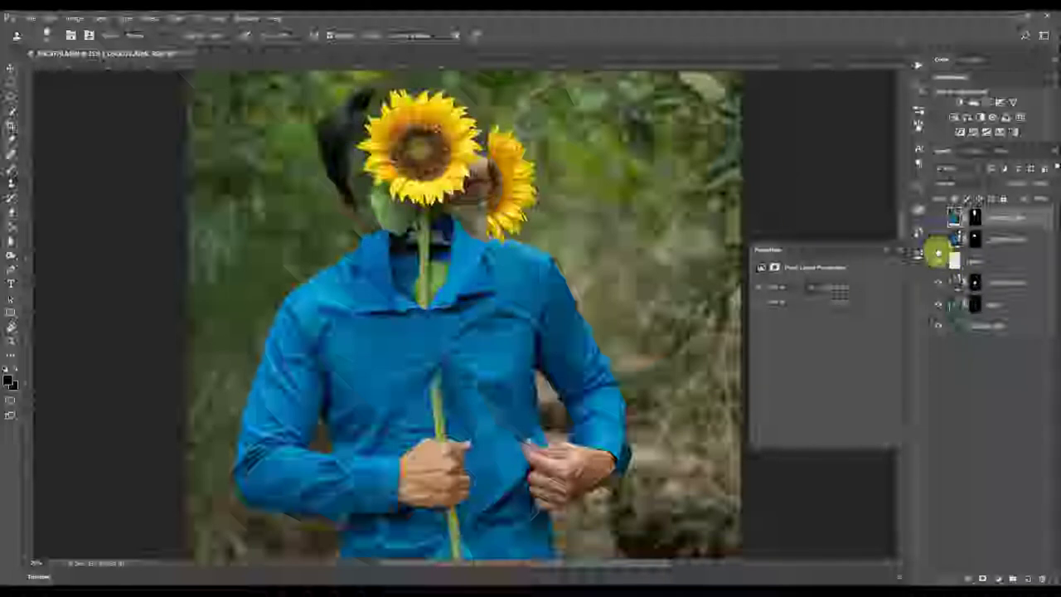
left_click(940, 263)
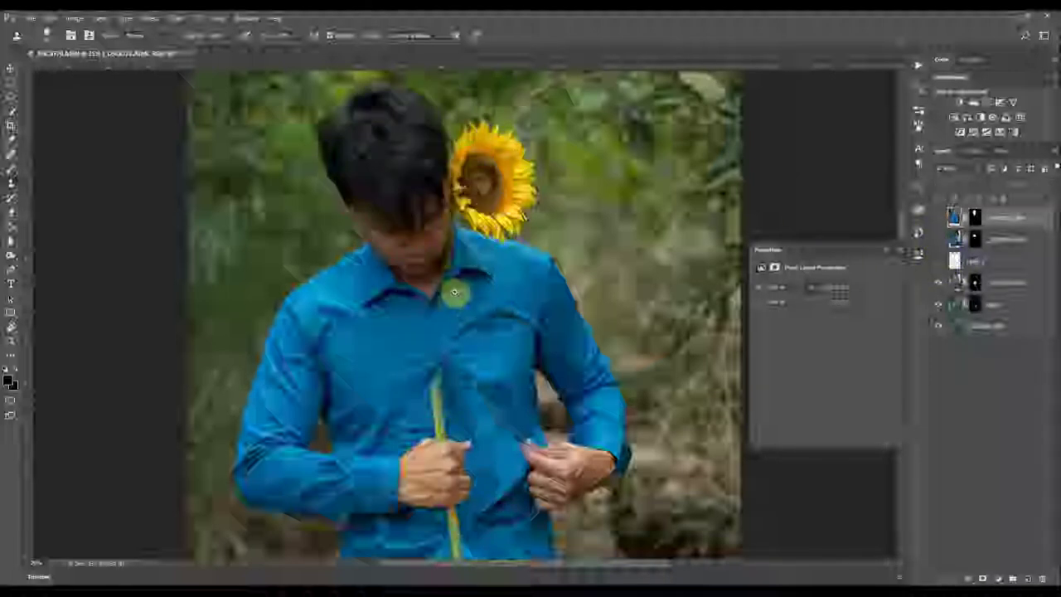
scroll(455, 292, "down", 2)
key("ctrl+minus")
key("ctrl+minus")
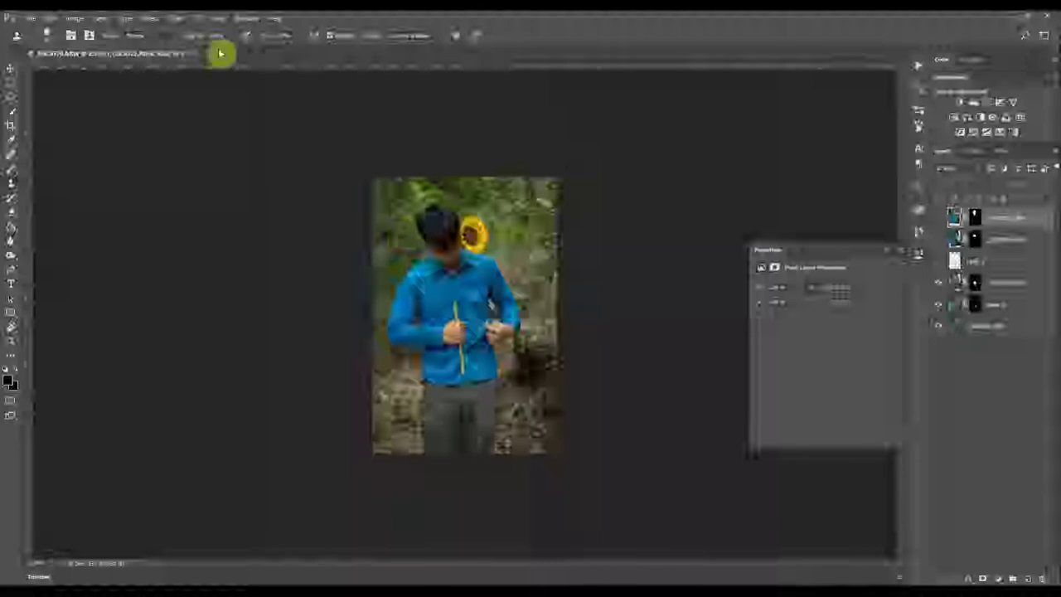
Switch to Lightroom and open the empty woodland background photo for editing in Photoshop
mouse_move(285, 591)
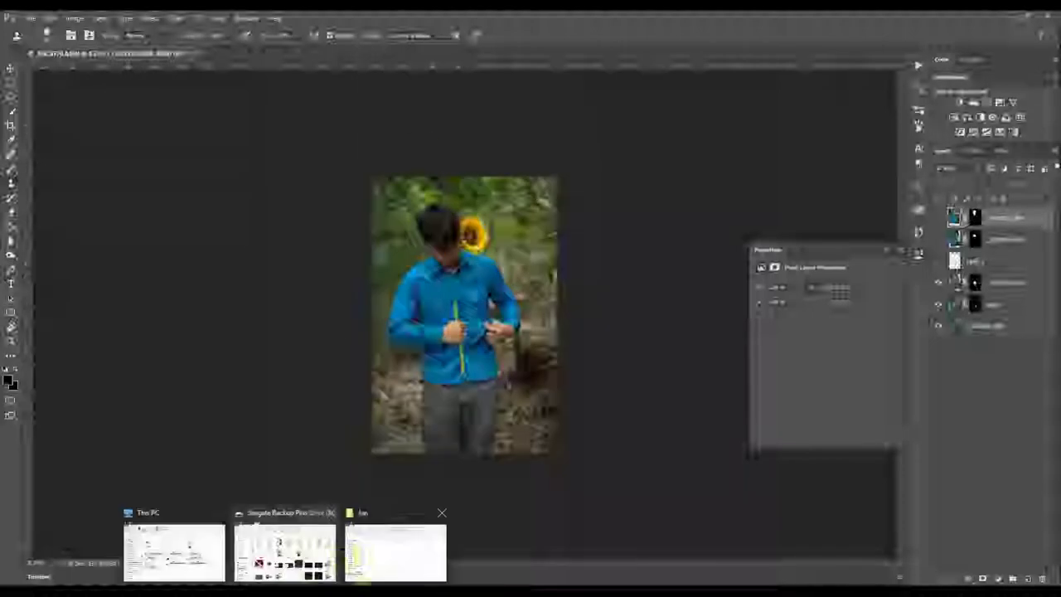
left_click(389, 591)
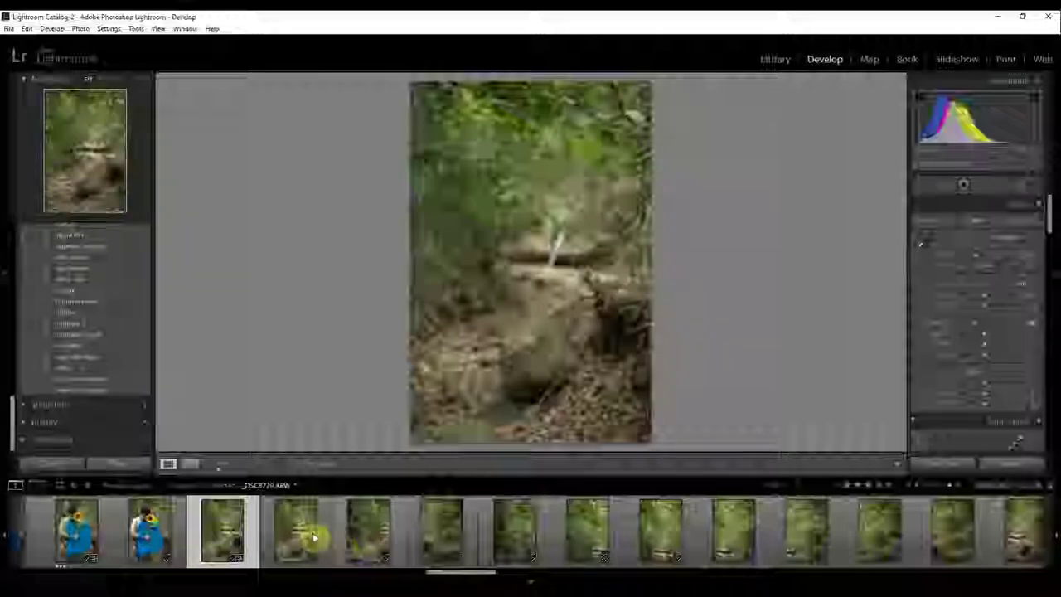
right_click(223, 537)
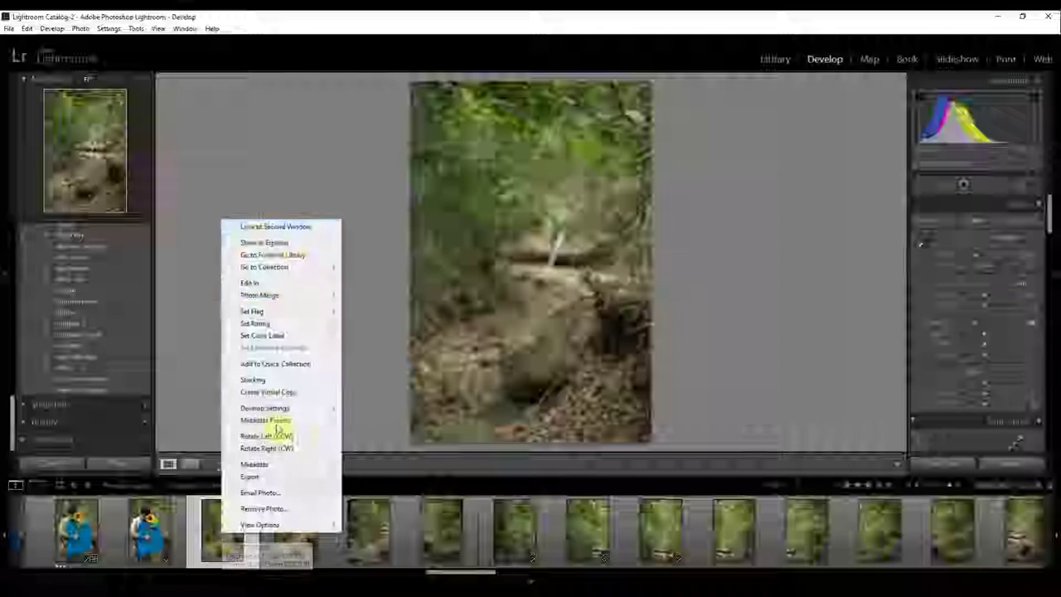
mouse_move(253, 283)
key("Escape")
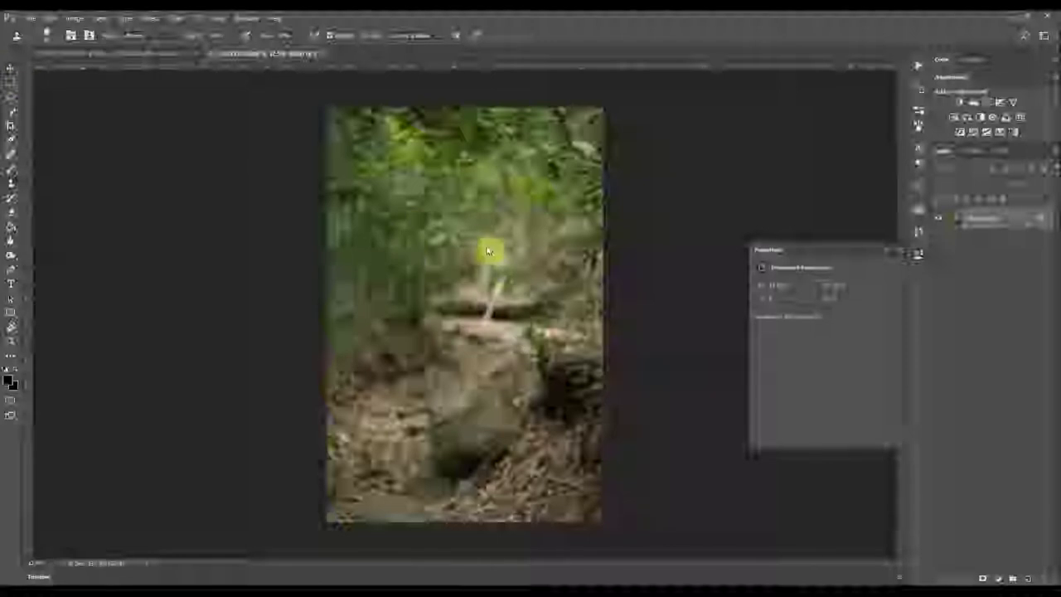
Copy the woodland photo into the sunflower composite as the top layer and align it with the canvas
key("v")
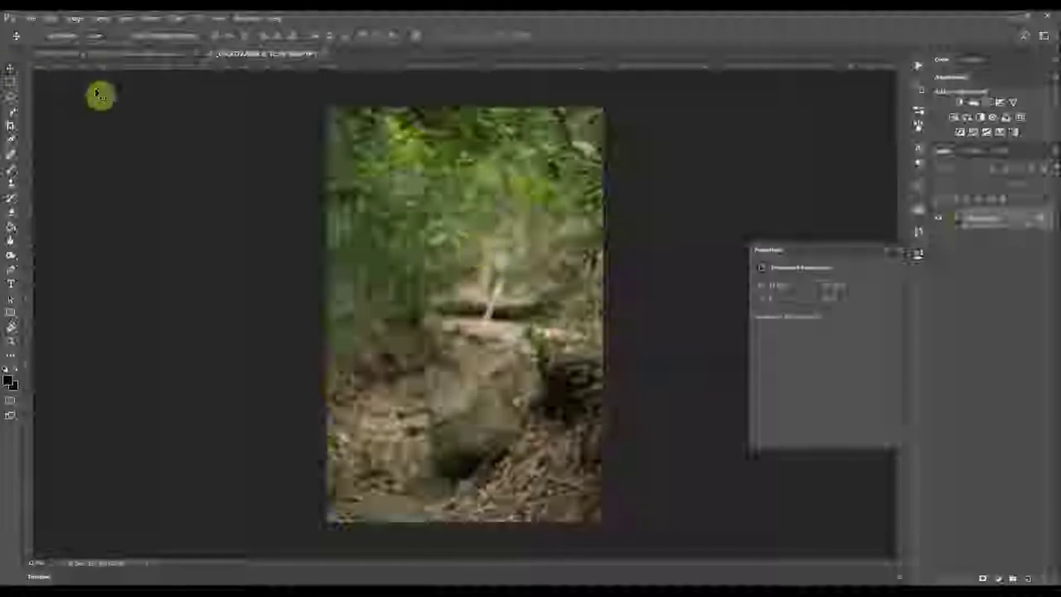
left_click(118, 55)
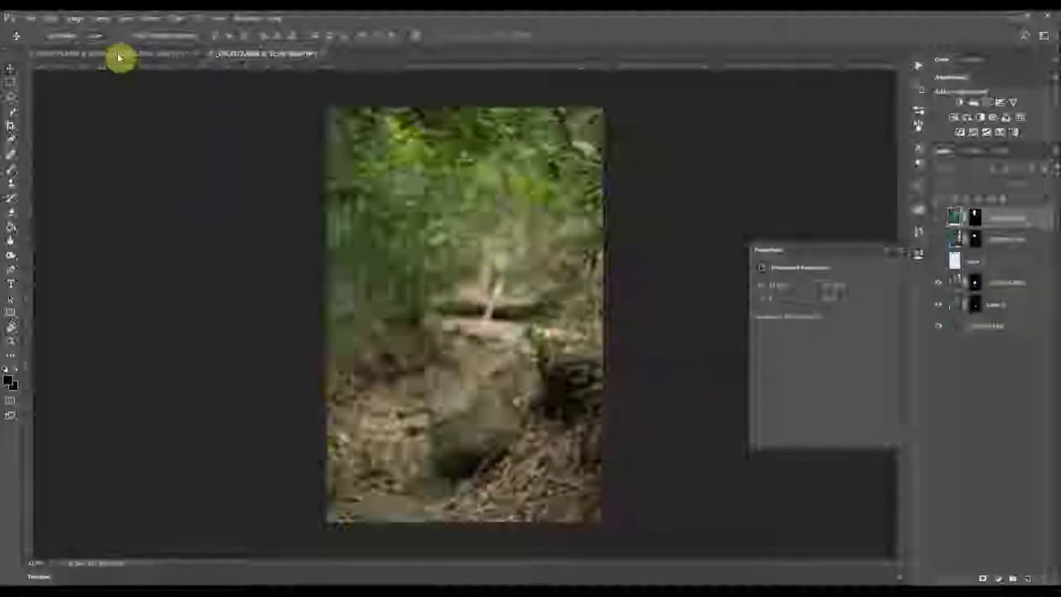
left_click(309, 54)
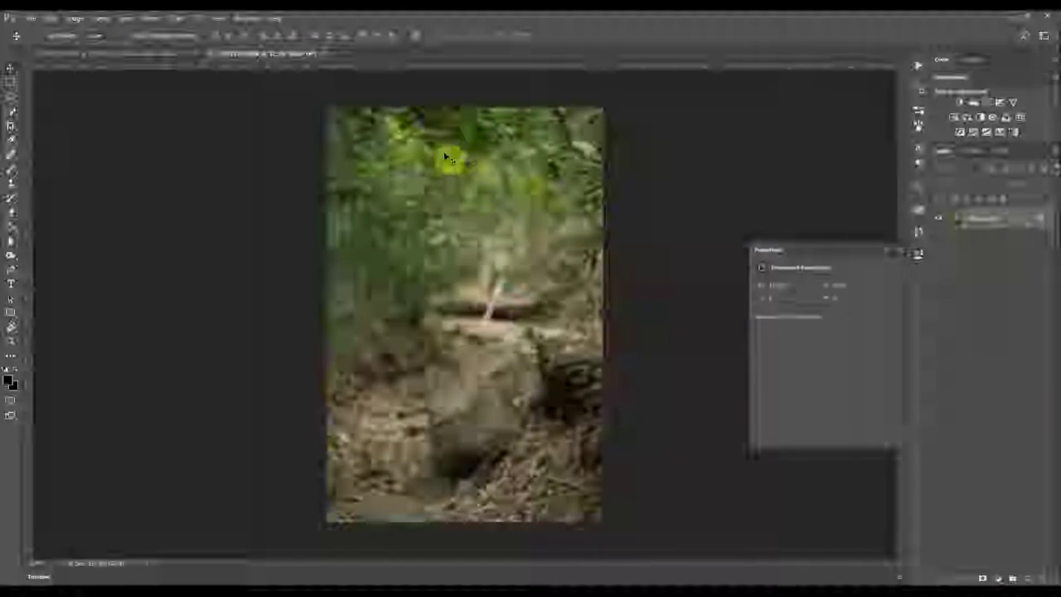
left_click_drag(304, 118, 448, 268)
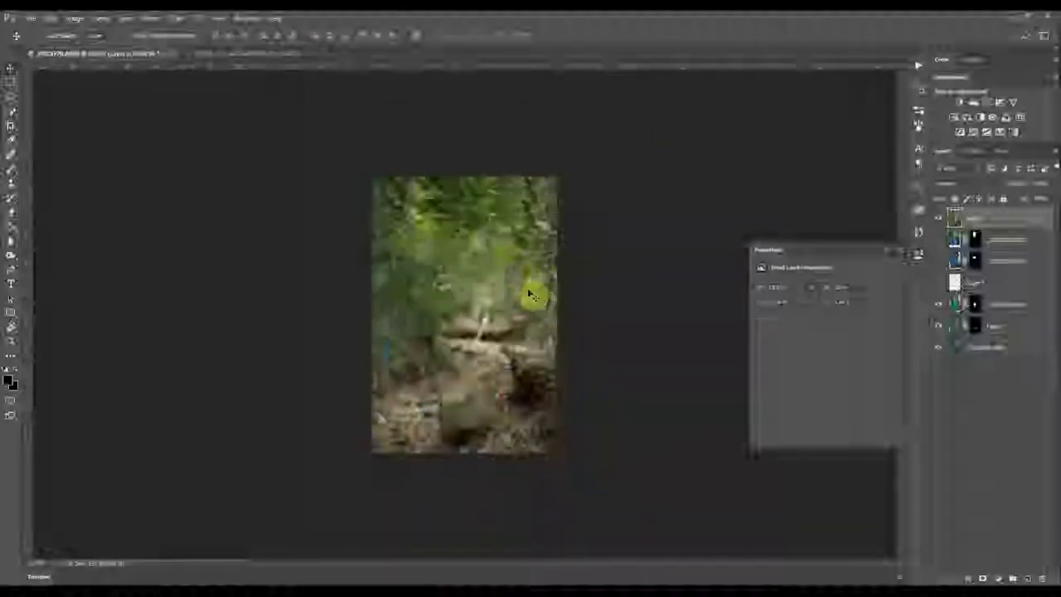
left_click_drag(533, 287, 531, 270)
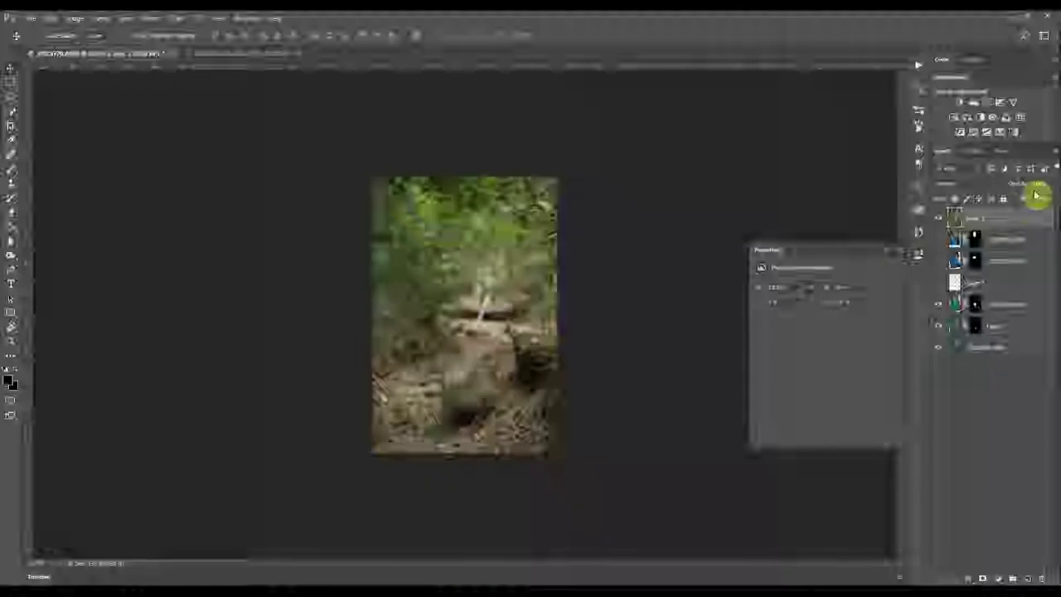
Set the woodland layer's opacity to 50% and shift it to match the scenery behind the man
left_click_drag(1043, 183, 1001, 195)
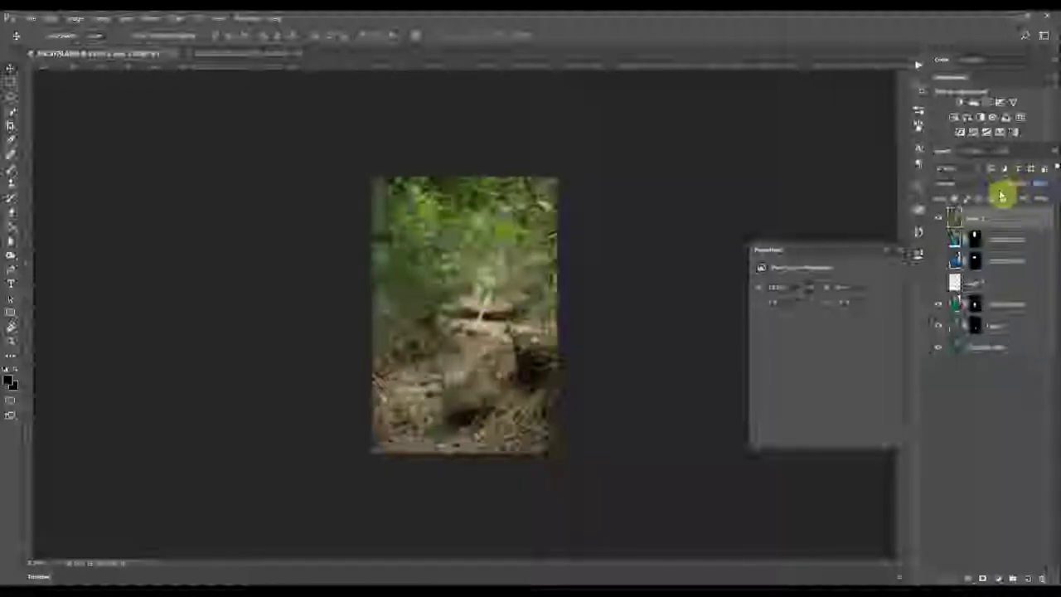
type("50")
scroll(531, 181, "up", 3)
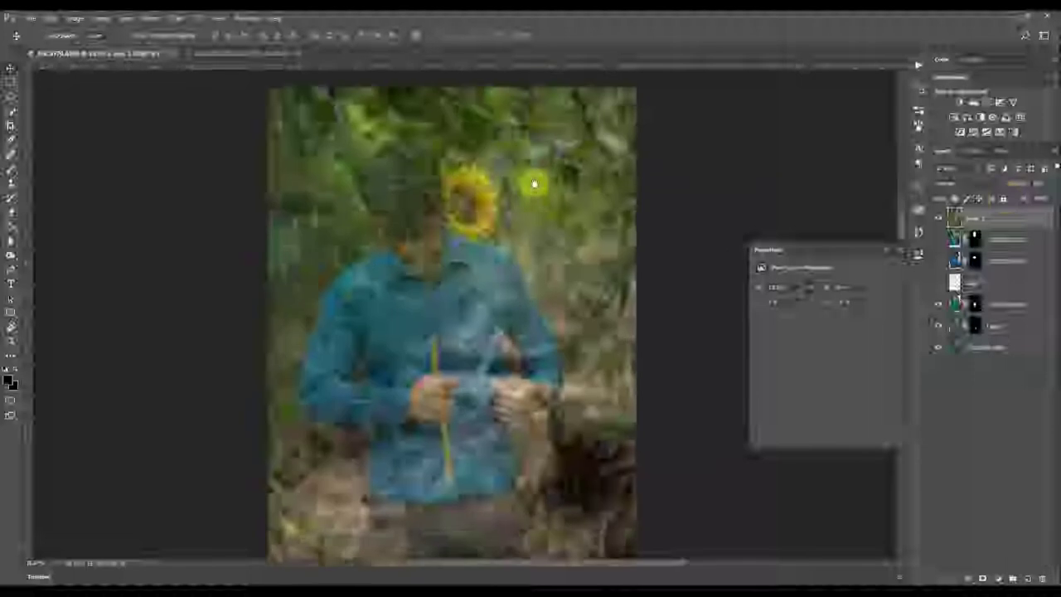
left_click_drag(529, 237, 529, 231)
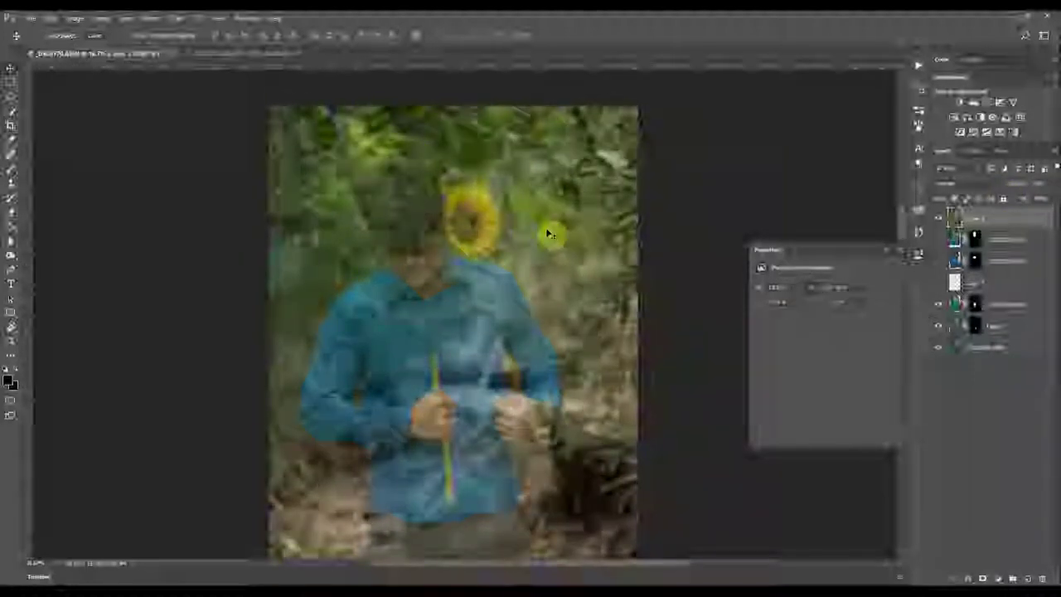
left_click_drag(549, 235, 552, 240)
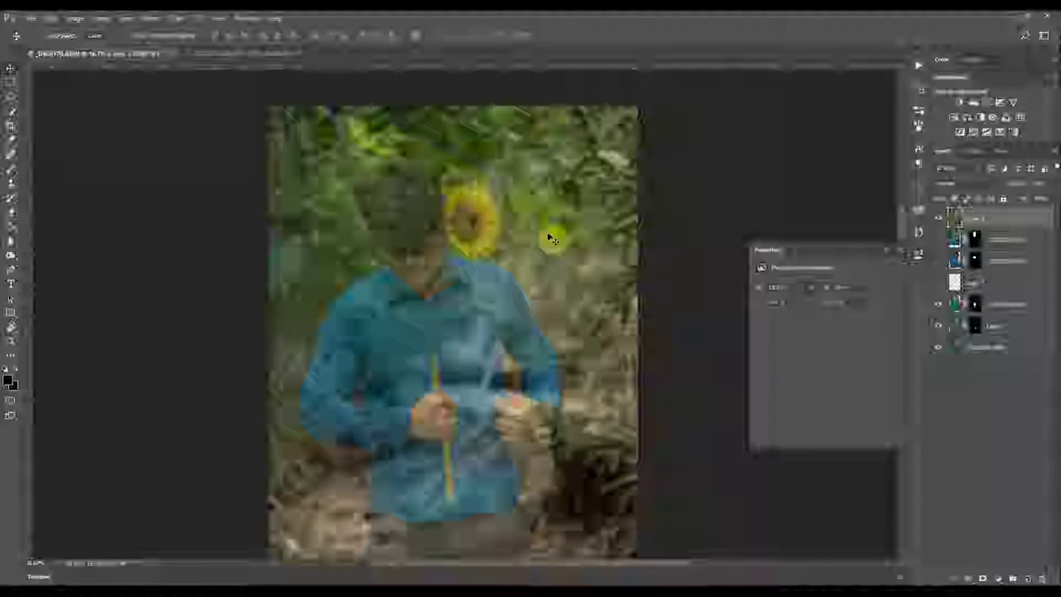
Fine-tune the woodland layer's alignment with Free Transform and place it beneath all the other layers
left_click(996, 206)
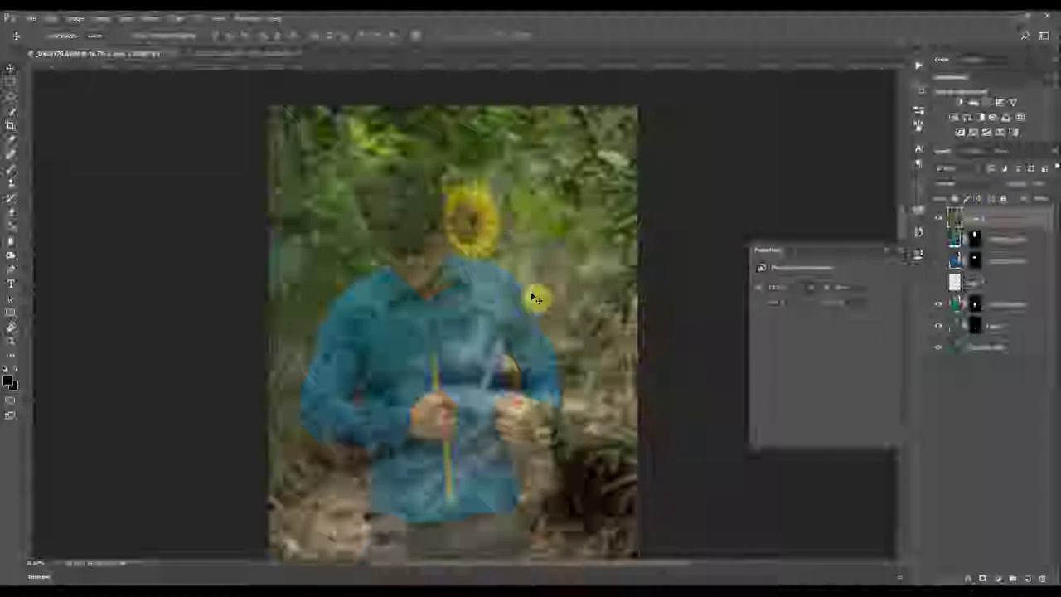
key("ctrl+t")
left_click_drag(552, 224, 555, 225)
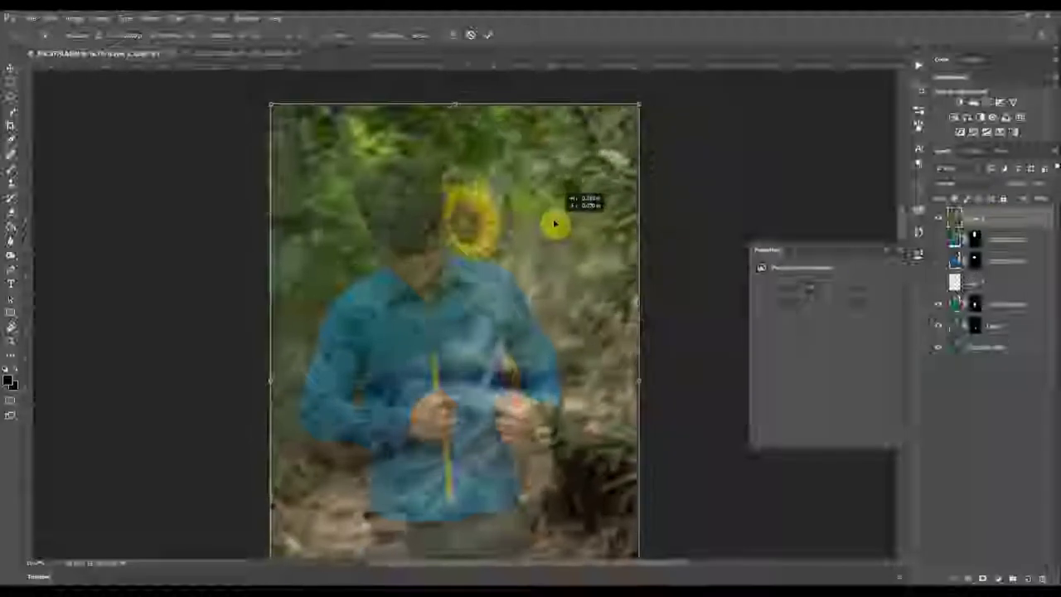
scroll(585, 130, "up", 5)
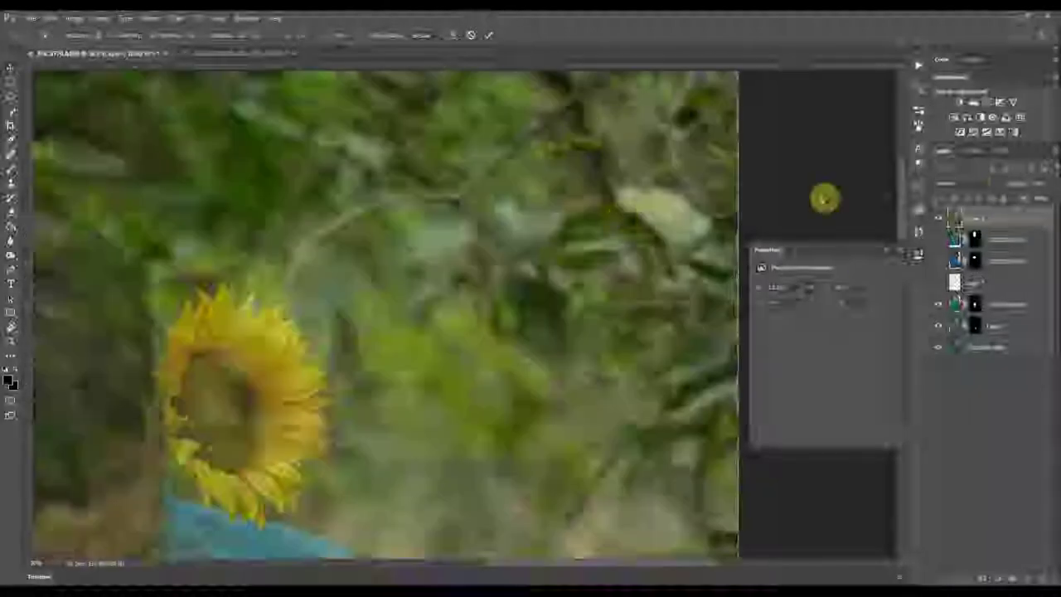
key("Return")
key("ctrl+0")
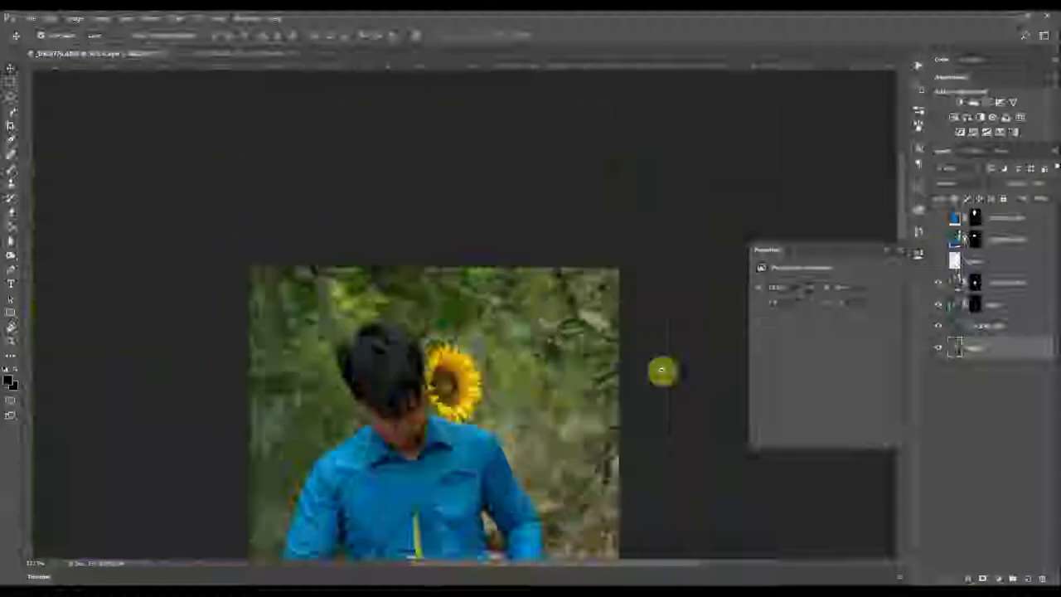
Add a layer mask to the man's base photo layer and paint out his head and the sunflower beside it
left_click(984, 578)
key("b")
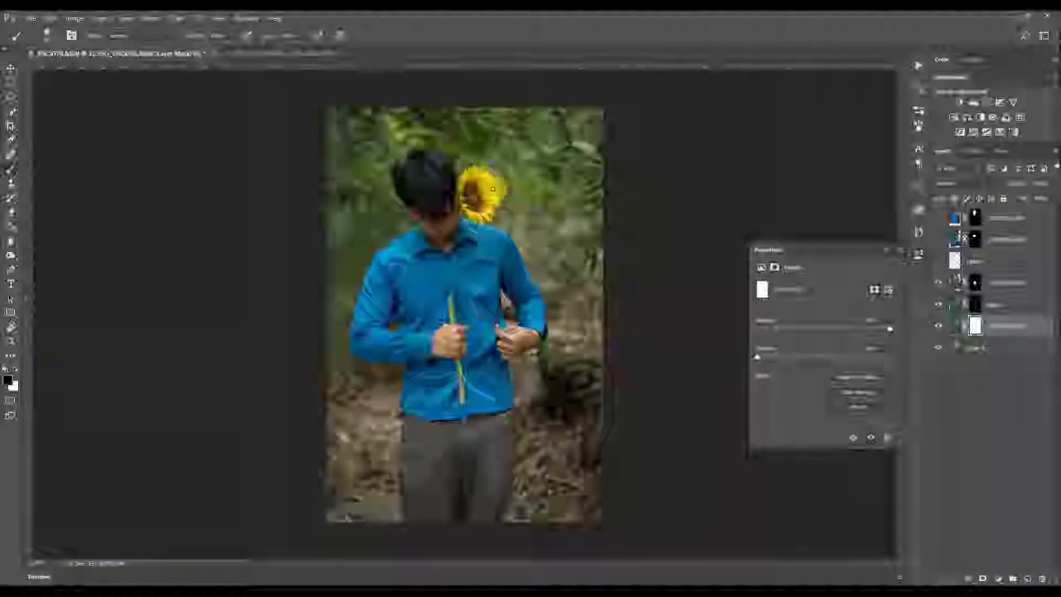
mouse_move(490, 189)
left_mouse_down()
mouse_move(459, 175)
mouse_move(486, 199)
mouse_move(436, 206)
left_mouse_up()
key("ctrl+z")
left_click(975, 348)
left_click(976, 326)
left_click(955, 326)
Refine the mask around the neck, restoring the shirt collar's edge and hiding the leftover head area
scroll(475, 211, "up", 10)
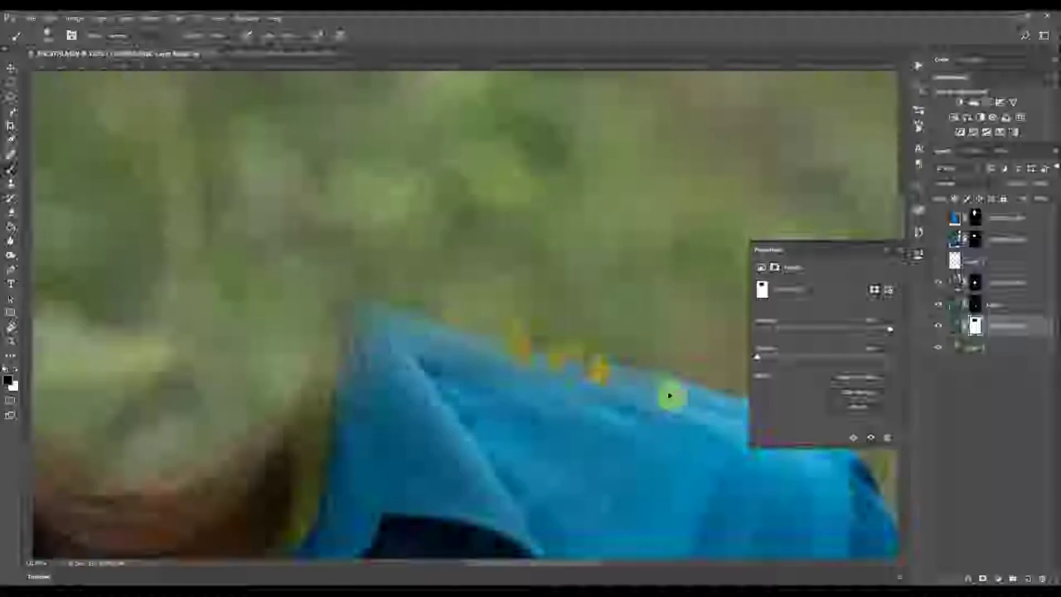
key("x")
left_click_drag(424, 345, 360, 323)
scroll(358, 325, "down", 5)
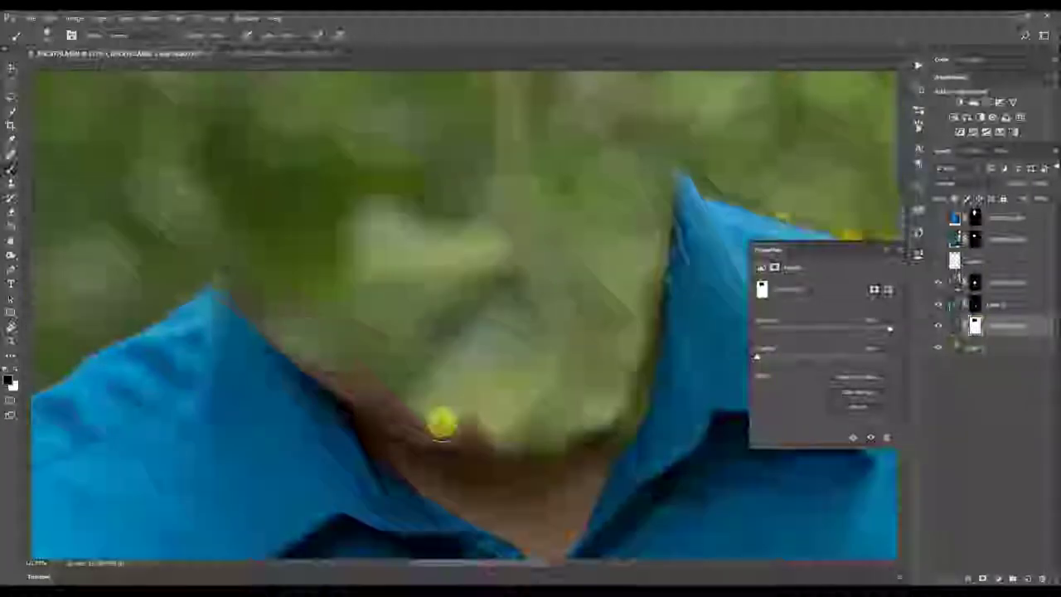
key("x")
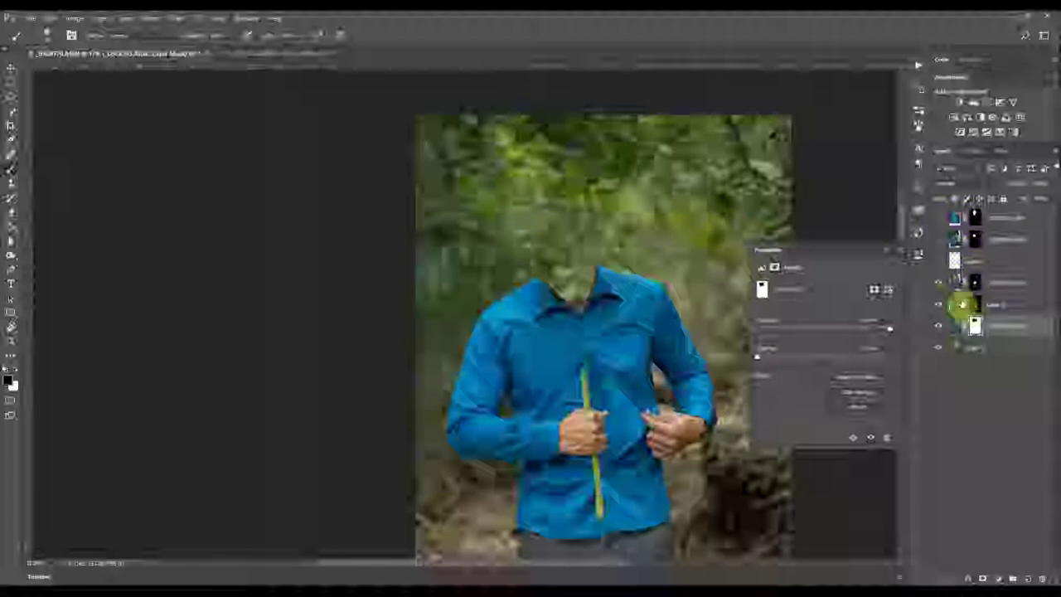
Compare the composite with the man's base photo layer hidden and shown over the woodland background
left_click(949, 326)
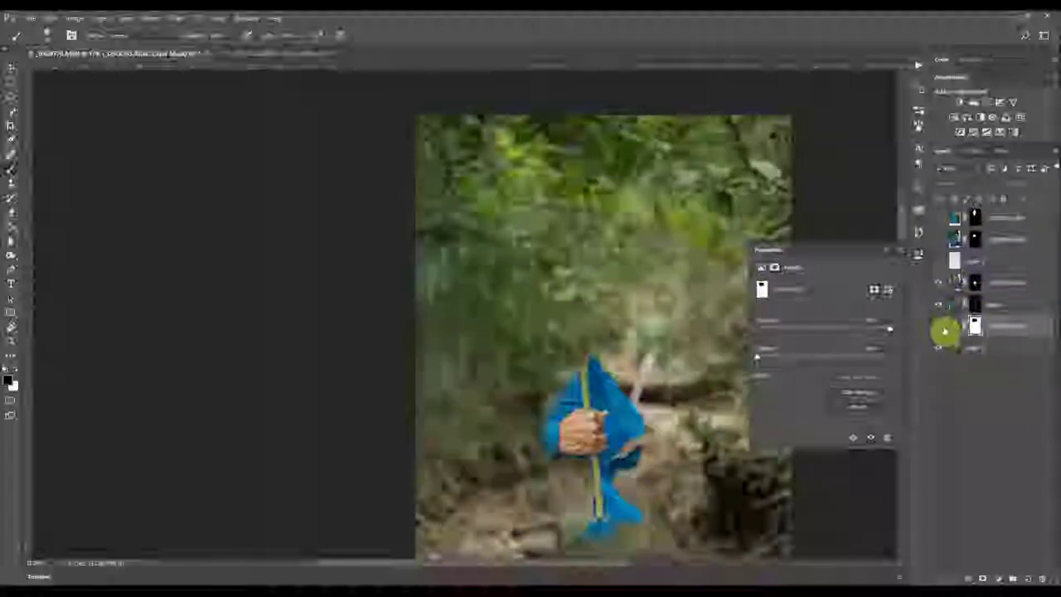
left_click(952, 328)
left_click(941, 330)
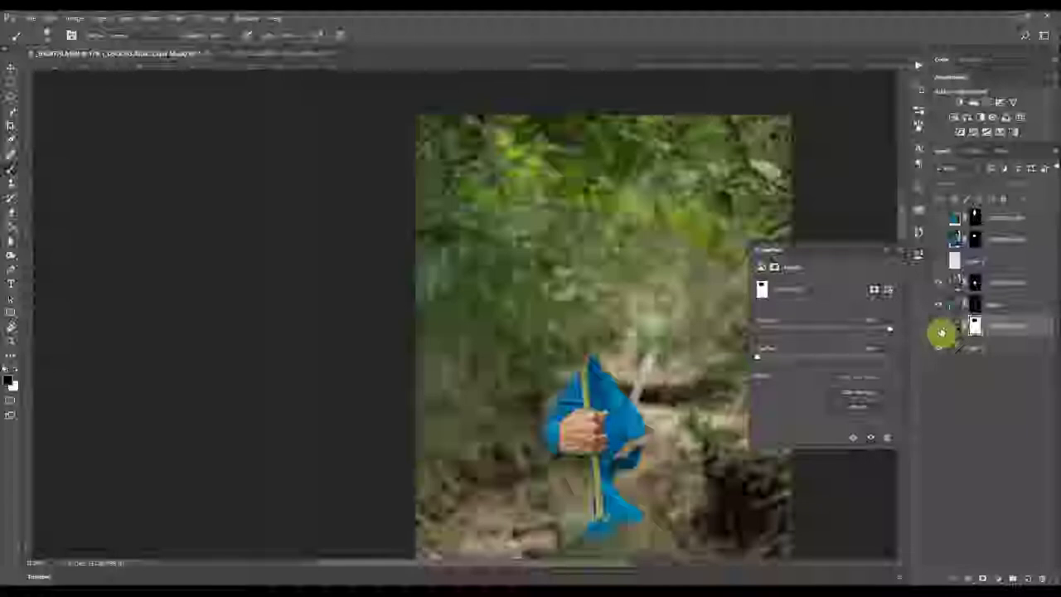
left_click(946, 332)
left_click(938, 332)
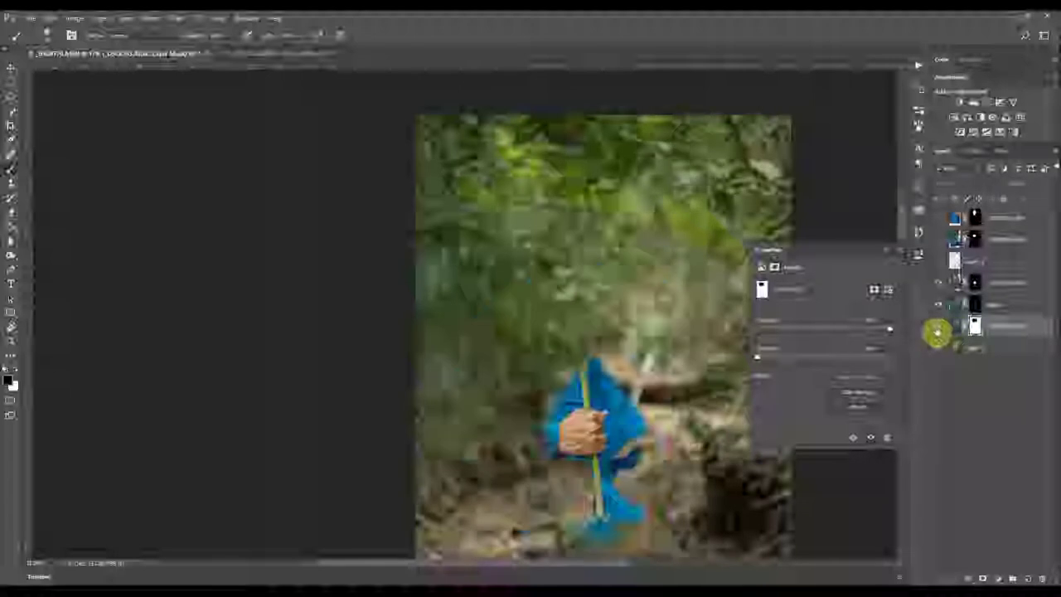
left_click(940, 334)
left_click(940, 334)
left_click(941, 335)
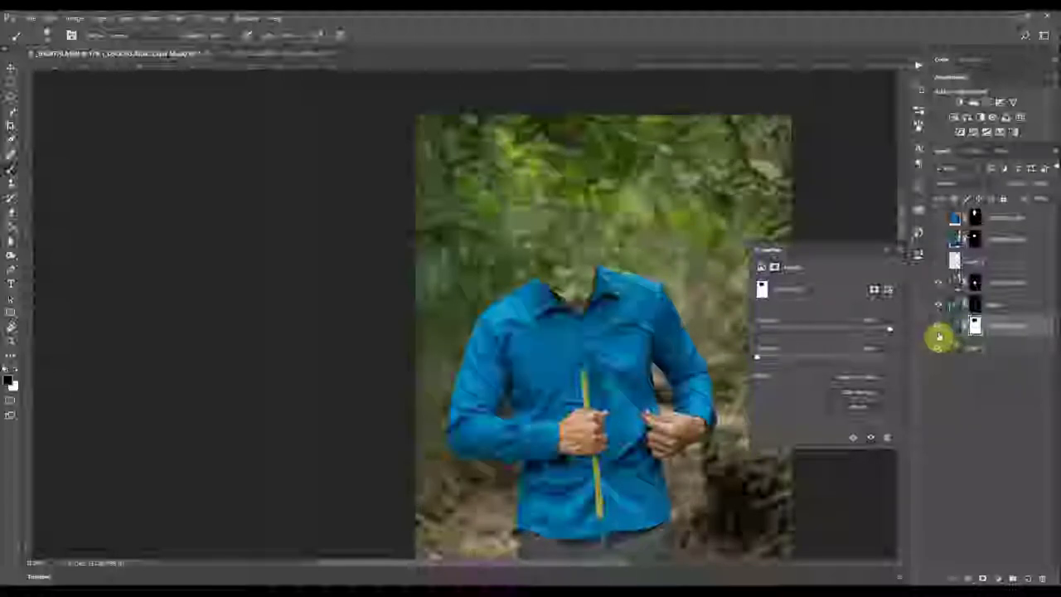
left_click(940, 335)
left_click(938, 336)
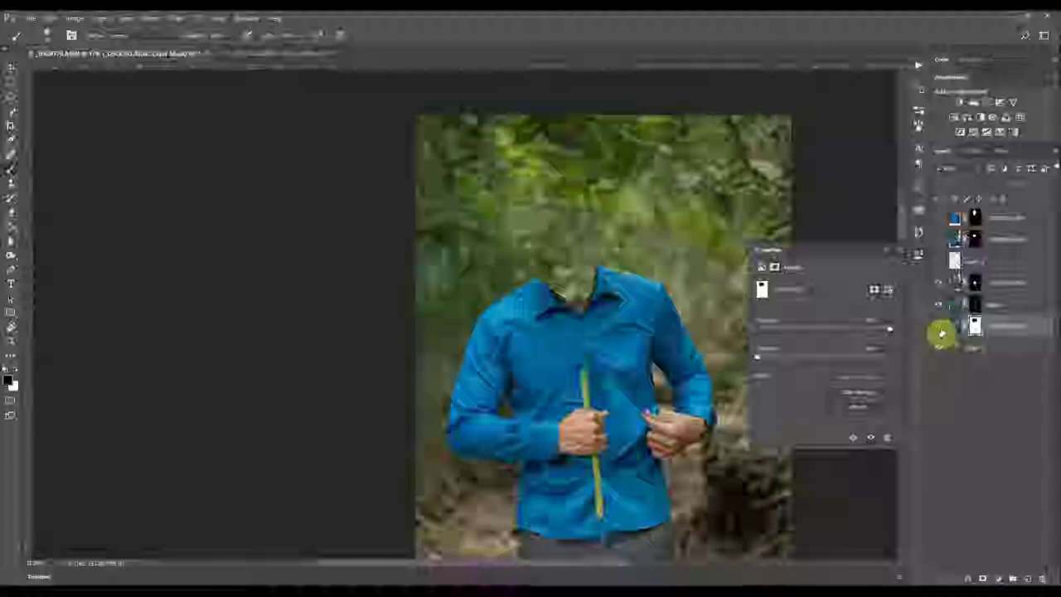
left_click(940, 334)
left_click(943, 334)
left_click(942, 335)
left_click(944, 335)
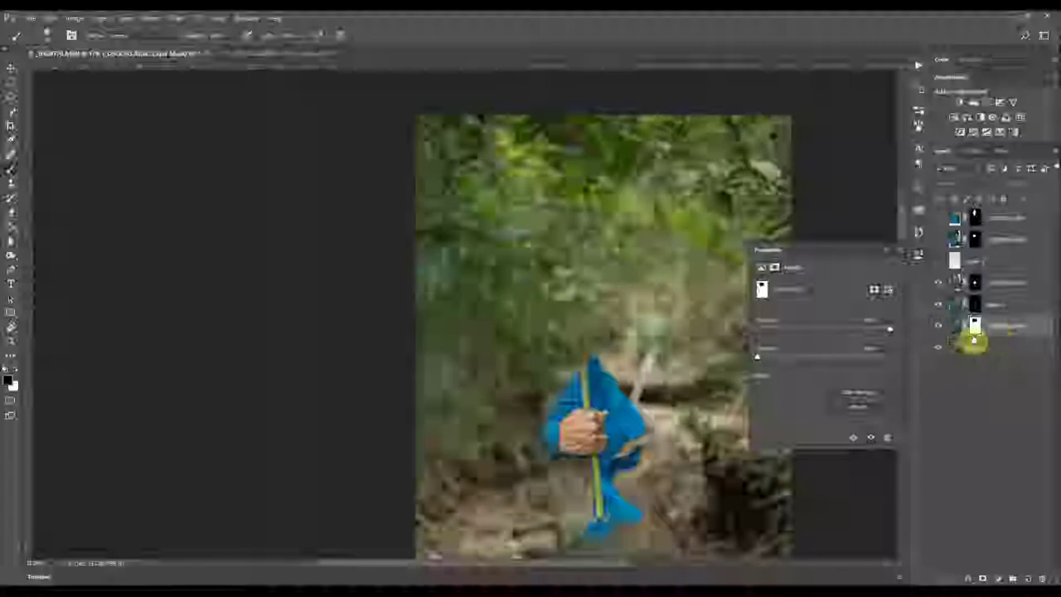
Add a Curves adjustment layer directly above the woodland background and clip it to that layer
left_click(990, 350)
left_click(997, 578)
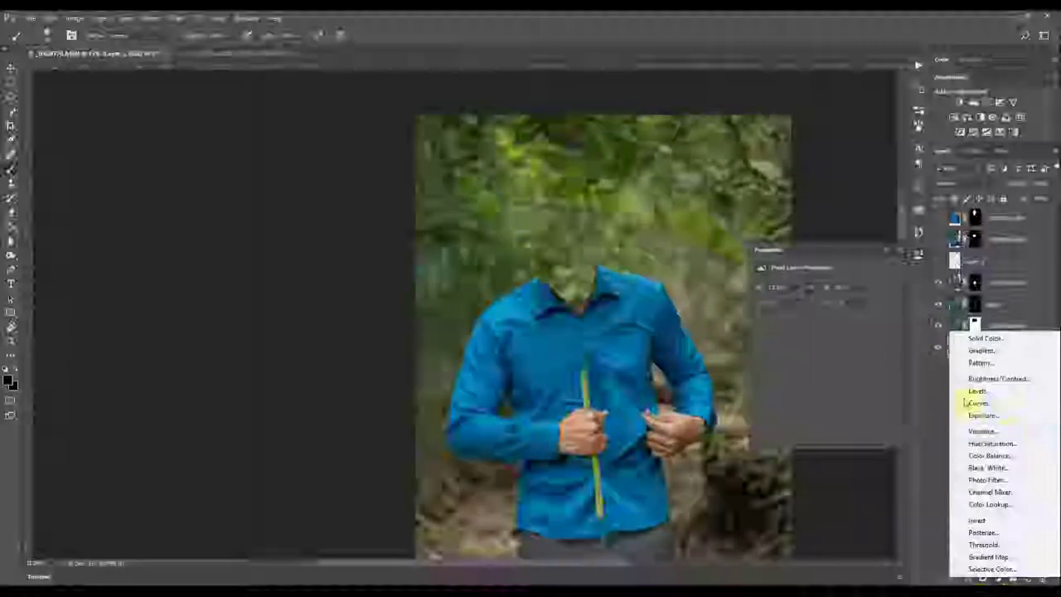
left_click(974, 405)
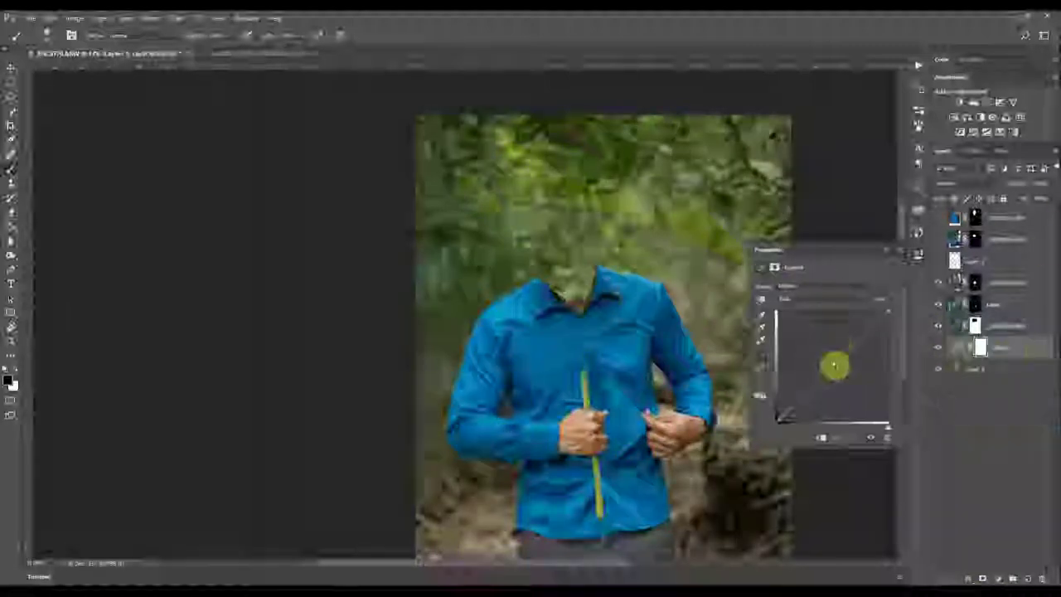
left_click(890, 250)
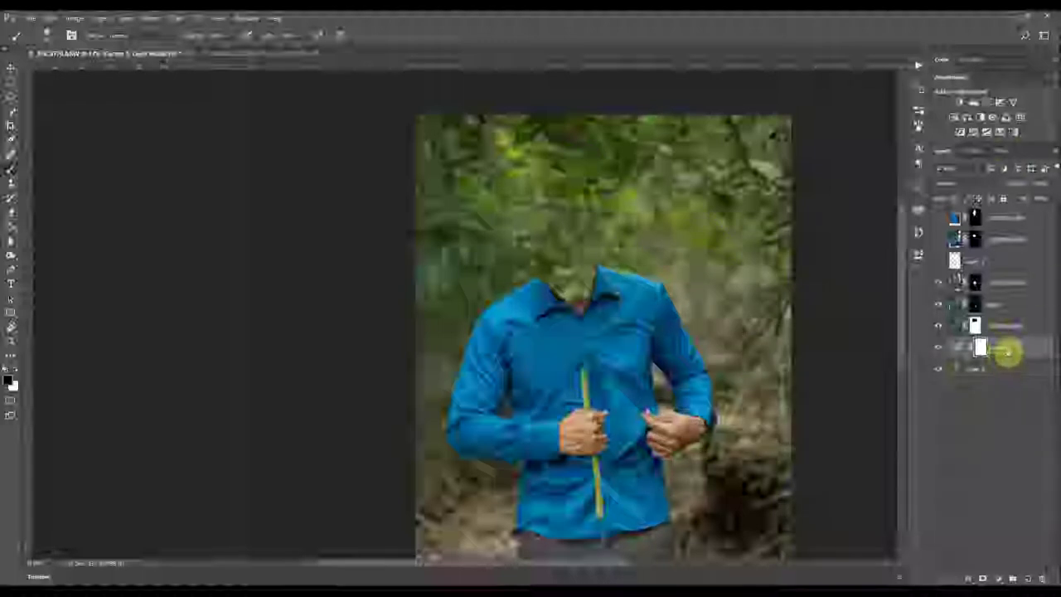
right_click(1008, 353)
left_click(1015, 346)
left_click(1004, 357, "alt")
Create an empty layer above the man's base photo and clone blue fabric over the sunflower petals on the shoulder
scroll(651, 234, "up", 5)
left_click(1004, 331)
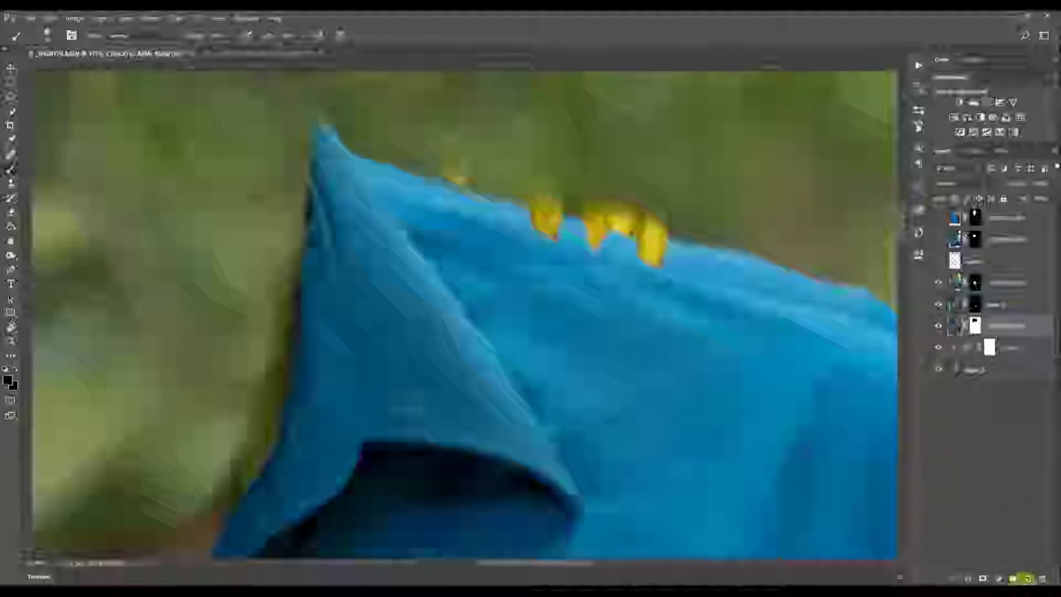
left_click(1029, 579)
key("s")
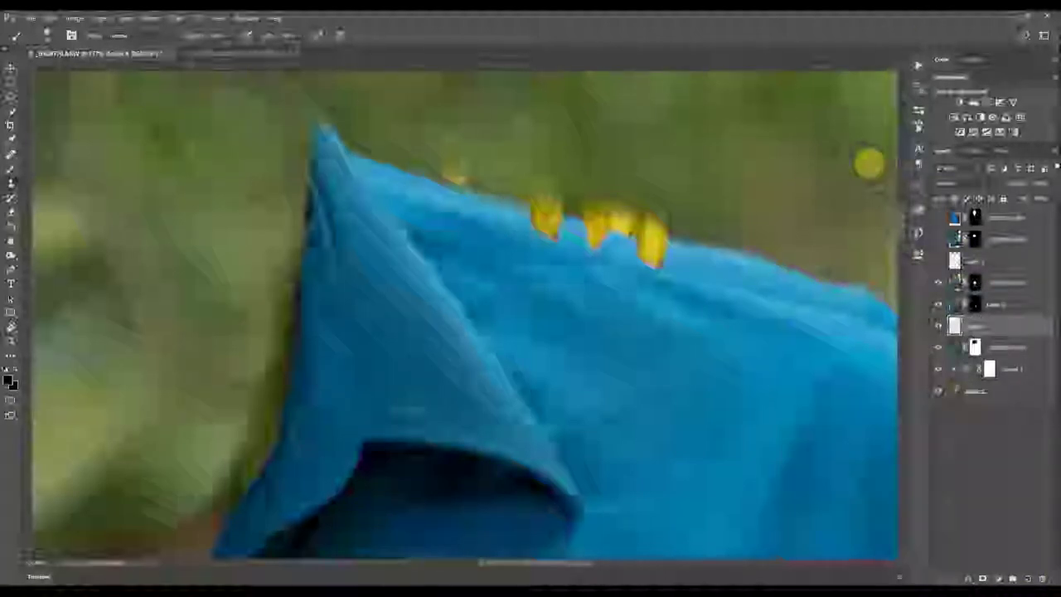
scroll(649, 230, "up", 2)
left_click(718, 282, "alt")
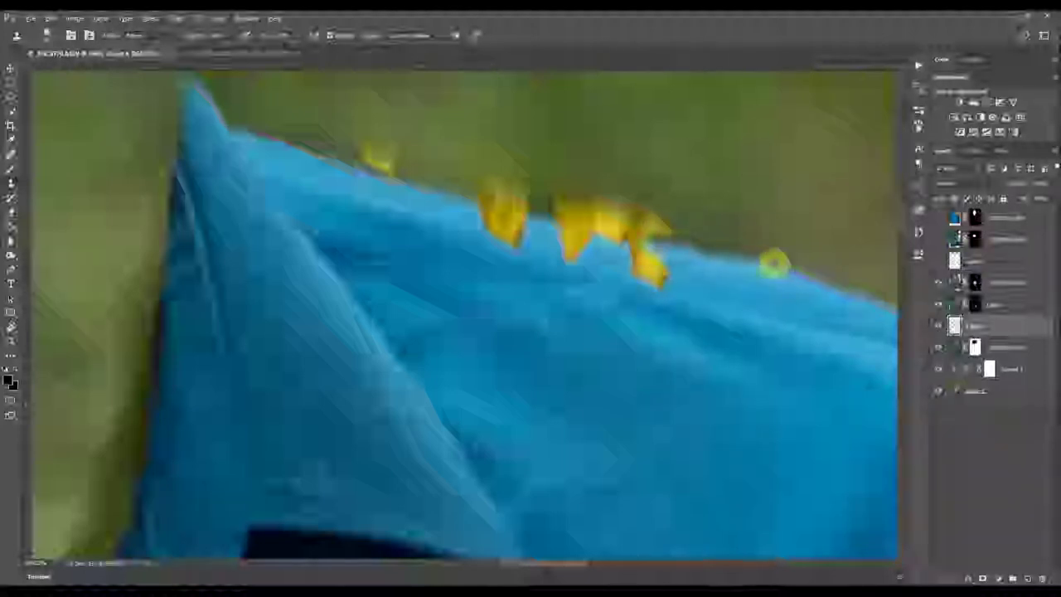
mouse_move(679, 253)
left_mouse_down()
mouse_move(649, 253)
mouse_move(669, 271)
mouse_move(627, 268)
mouse_move(669, 284)
mouse_move(630, 251)
mouse_move(562, 240)
mouse_move(568, 232)
mouse_move(598, 248)
mouse_move(576, 245)
mouse_move(588, 259)
mouse_move(551, 256)
mouse_move(523, 249)
left_mouse_up()
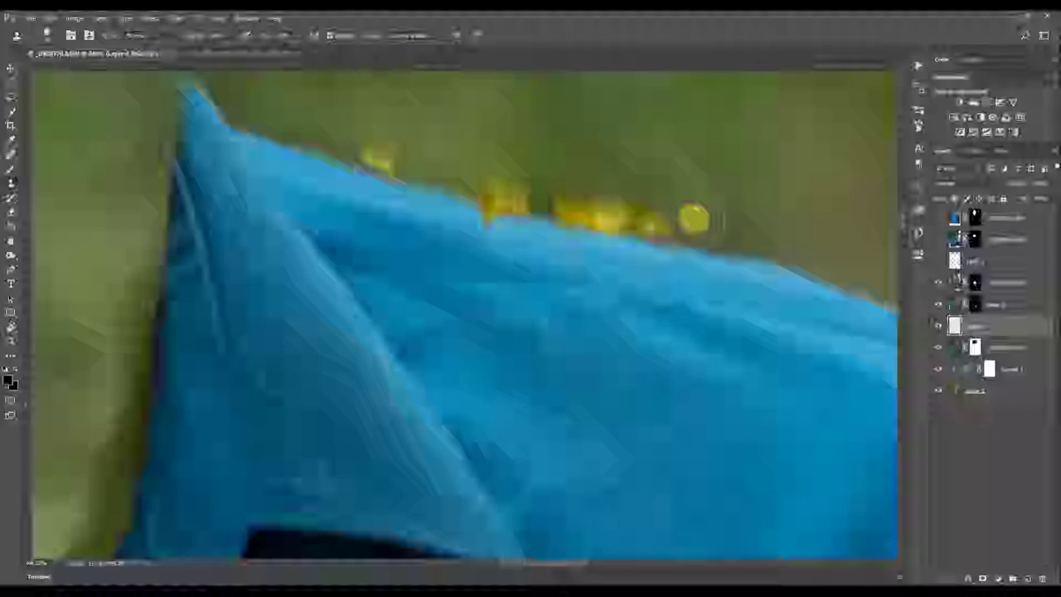
key("p")
left_click(466, 222)
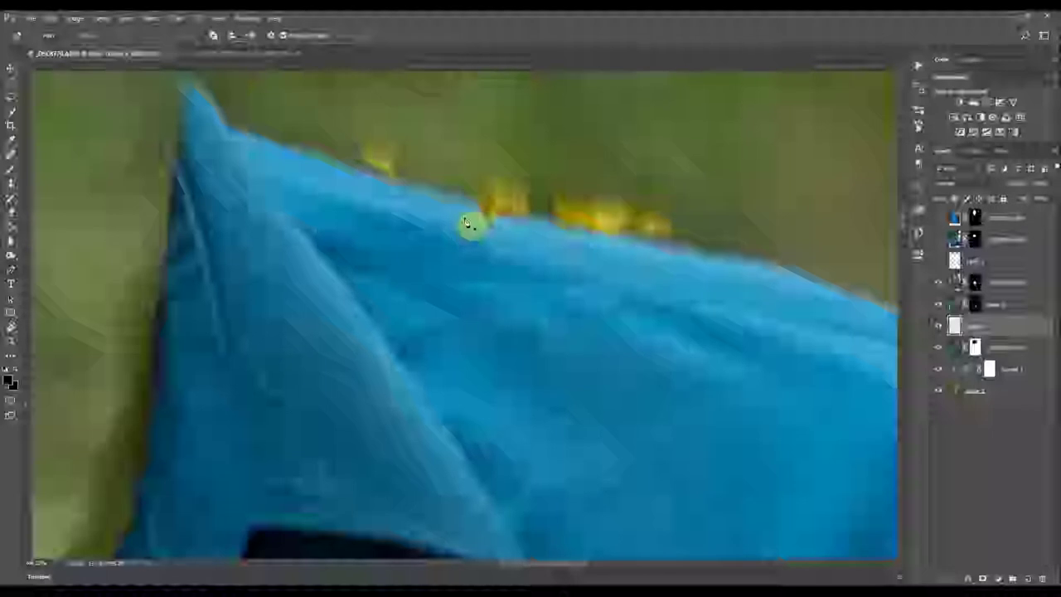
left_click_drag(465, 222, 536, 197)
key("s")
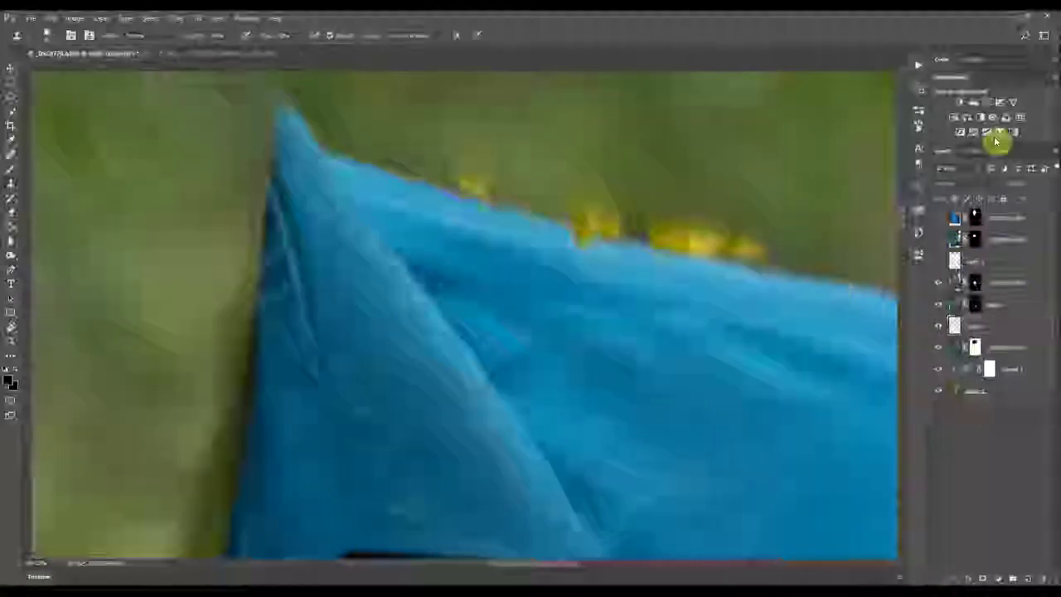
Clip the retouching layer to the man's base photo and clone over the remaining yellow petals along the shoulder edge
right_click(1007, 336)
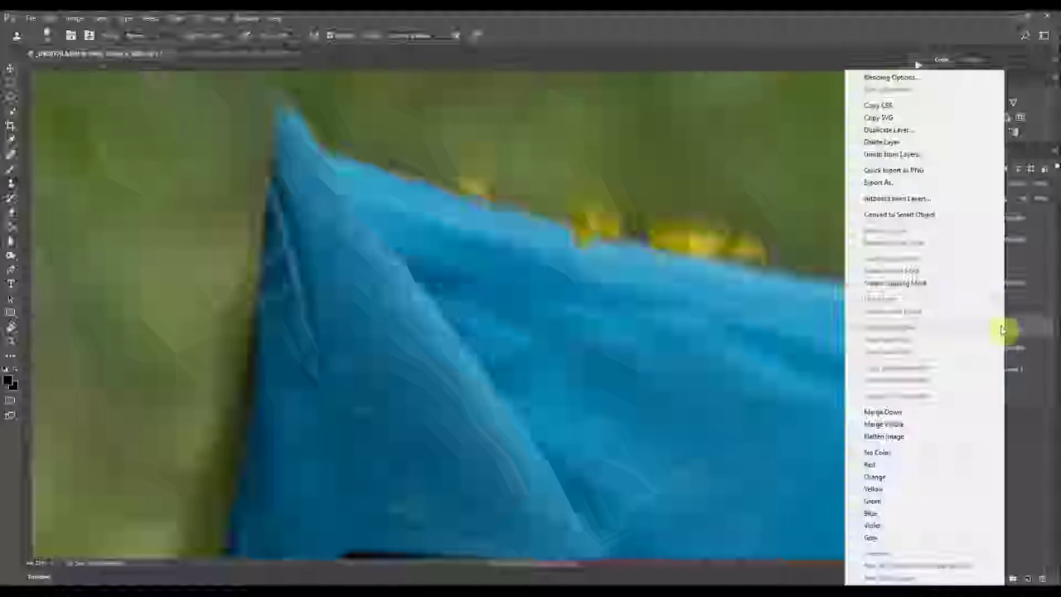
left_click(939, 287)
left_click(531, 228, "alt")
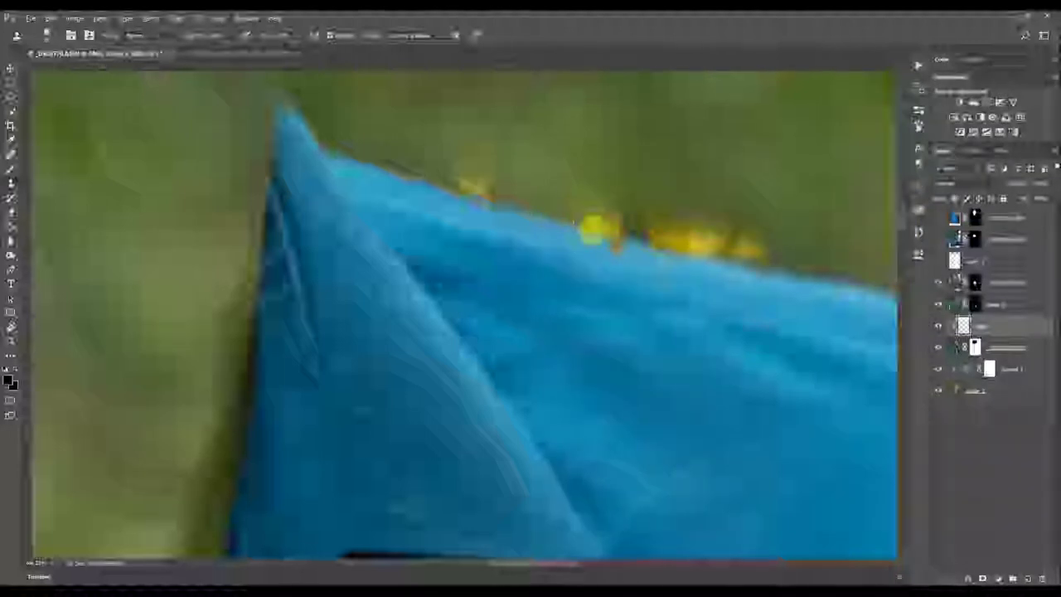
left_click_drag(607, 235, 612, 237)
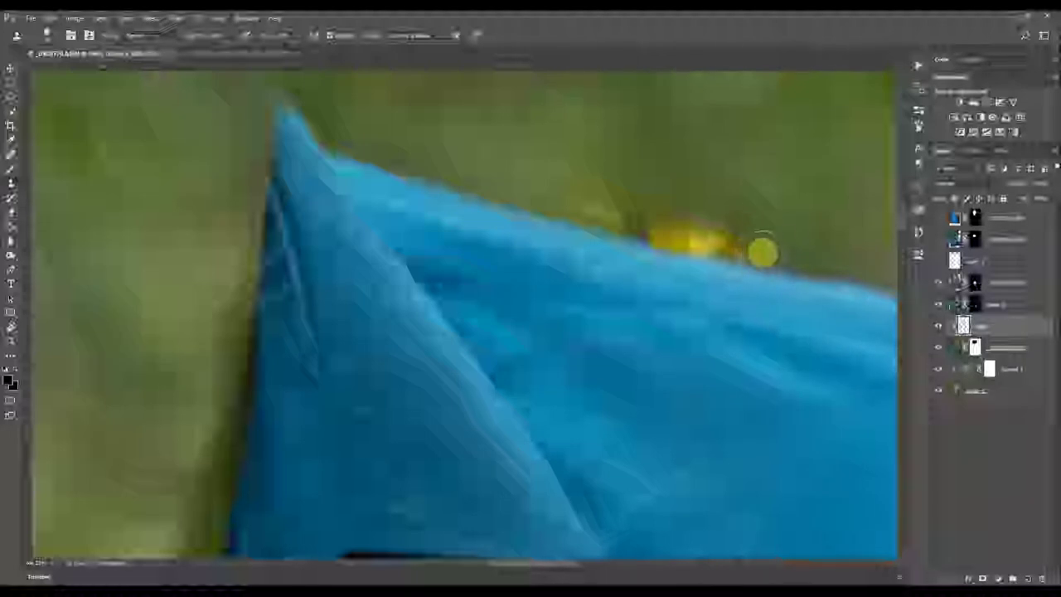
left_click(782, 271, "alt")
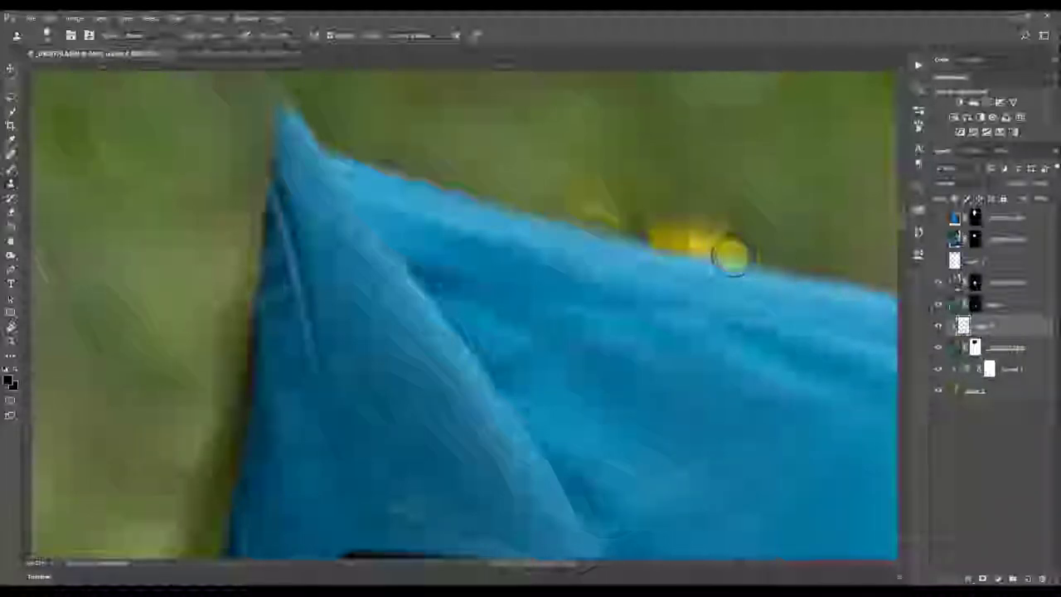
mouse_move(741, 273)
left_mouse_down()
mouse_move(615, 247)
mouse_move(677, 266)
mouse_move(559, 236)
mouse_move(631, 243)
mouse_move(538, 227)
mouse_move(621, 261)
mouse_move(814, 270)
mouse_move(740, 235)
mouse_move(727, 201)
mouse_move(720, 243)
mouse_move(604, 215)
mouse_move(660, 233)
left_mouse_up()
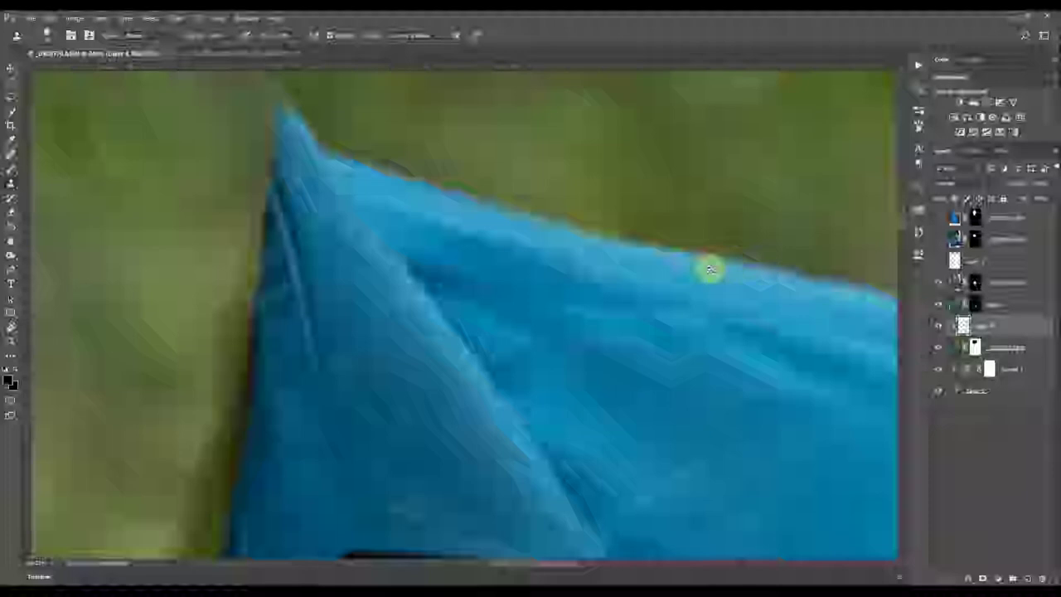
left_click_drag(710, 268, 615, 275)
scroll(614, 276, "up", 3)
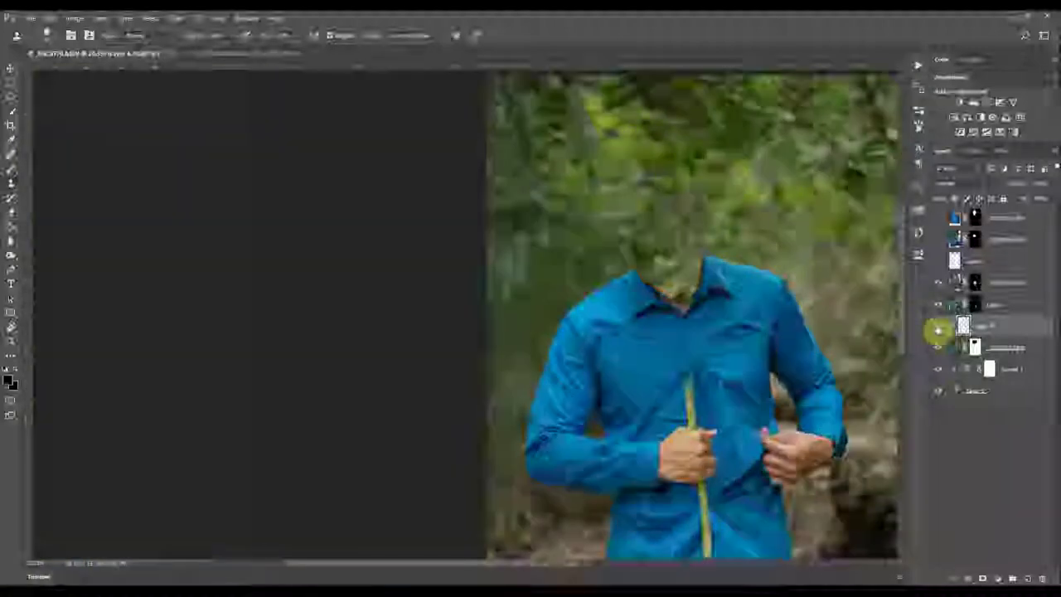
key("Down")
key("Down")
key("Down")
key("Down")
key("Down")
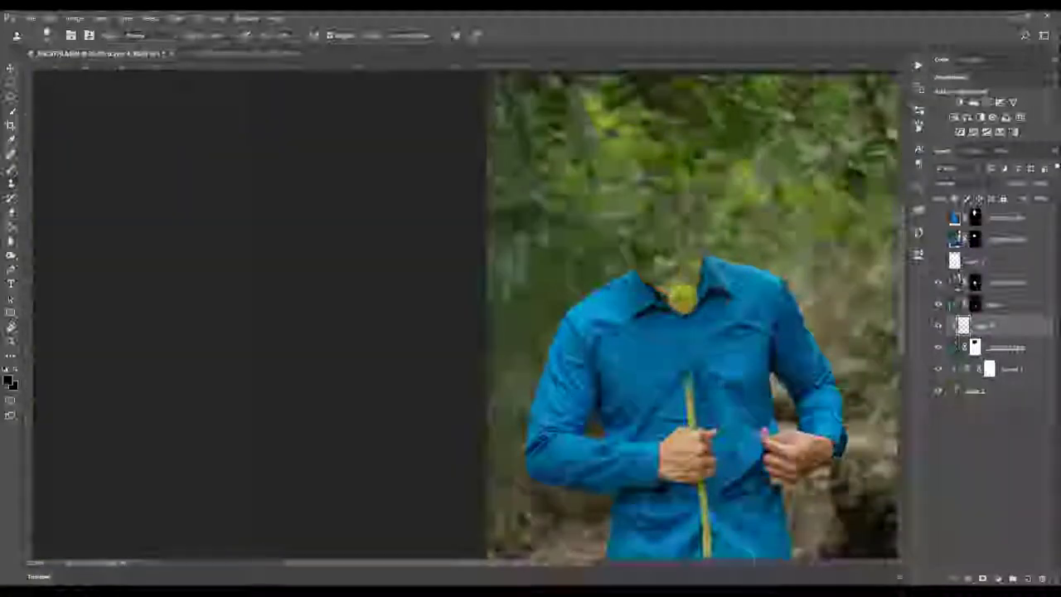
Trace a Pen path along the inner edge of the collar's right half, from its tip down to the V above the button
scroll(720, 312, "up", 5)
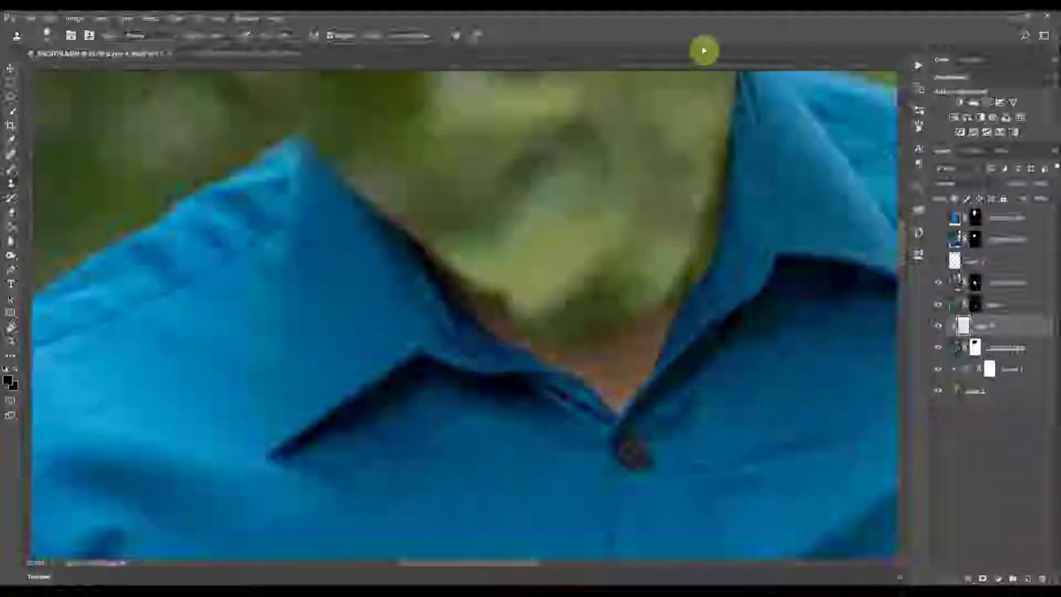
key("p")
scroll(702, 99, "up", 3)
left_click(696, 104)
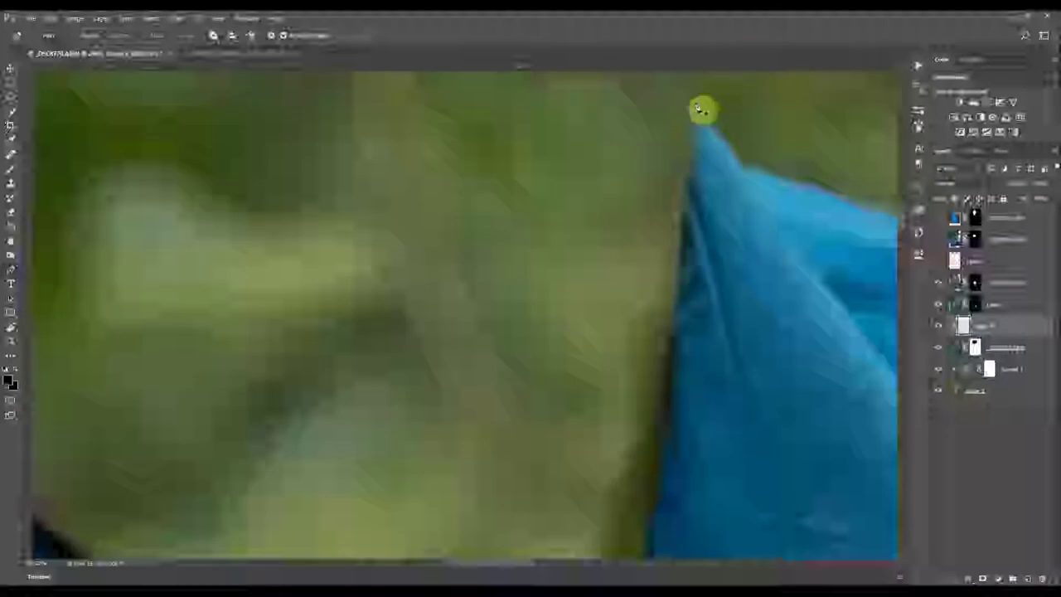
left_click(685, 162)
left_click_drag(666, 253, 685, 162)
left_click_drag(695, 223, 684, 310)
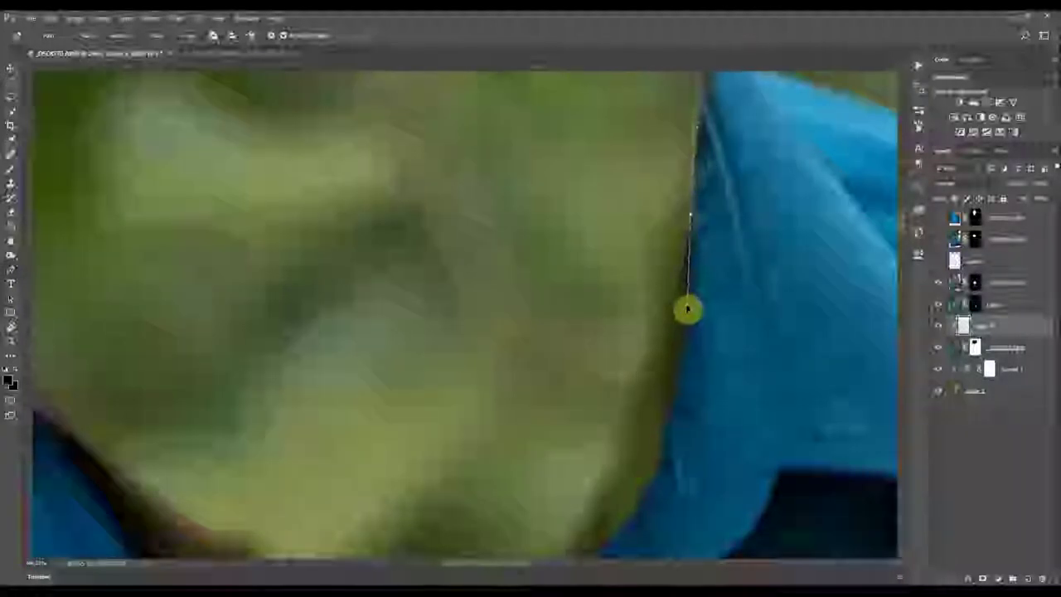
scroll(671, 273, "down", 3)
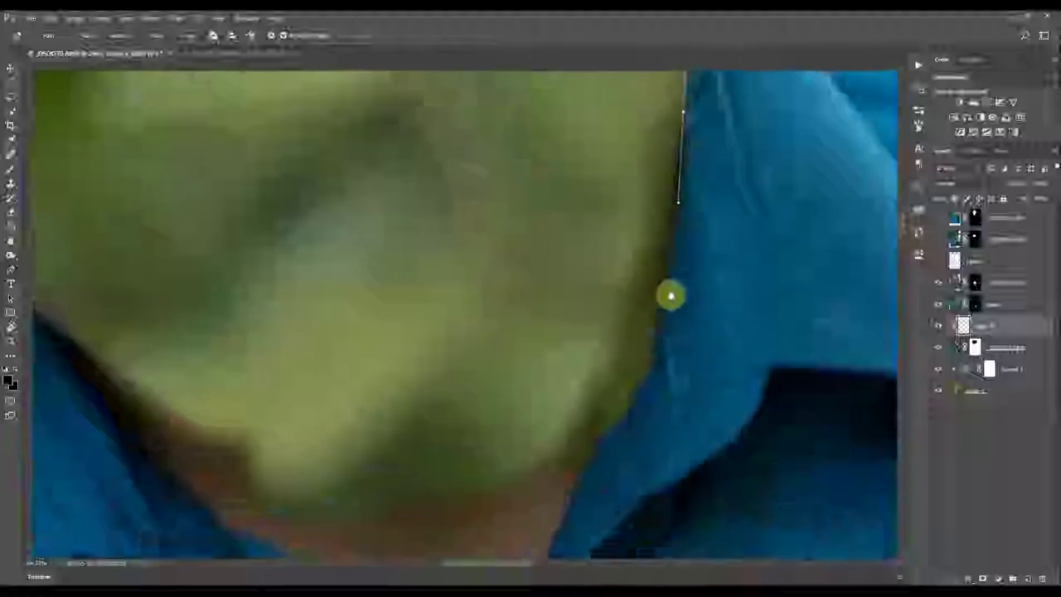
mouse_move(661, 245)
left_mouse_down()
mouse_move(661, 290)
mouse_move(617, 360)
left_mouse_up()
scroll(644, 270, "down", 2)
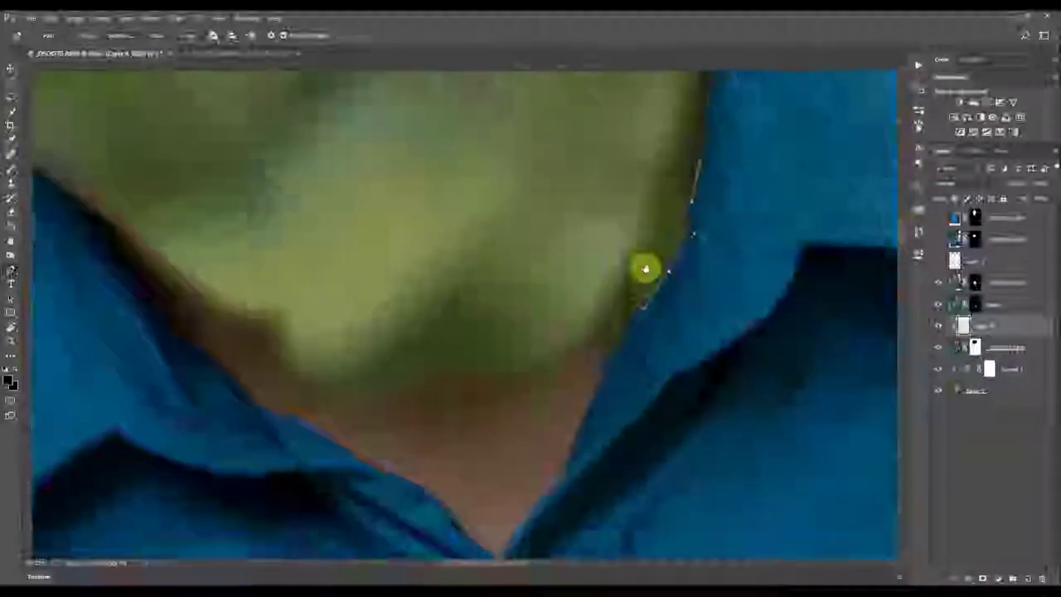
mouse_move(610, 374)
left_mouse_down()
mouse_move(524, 494)
mouse_move(547, 460)
left_mouse_up()
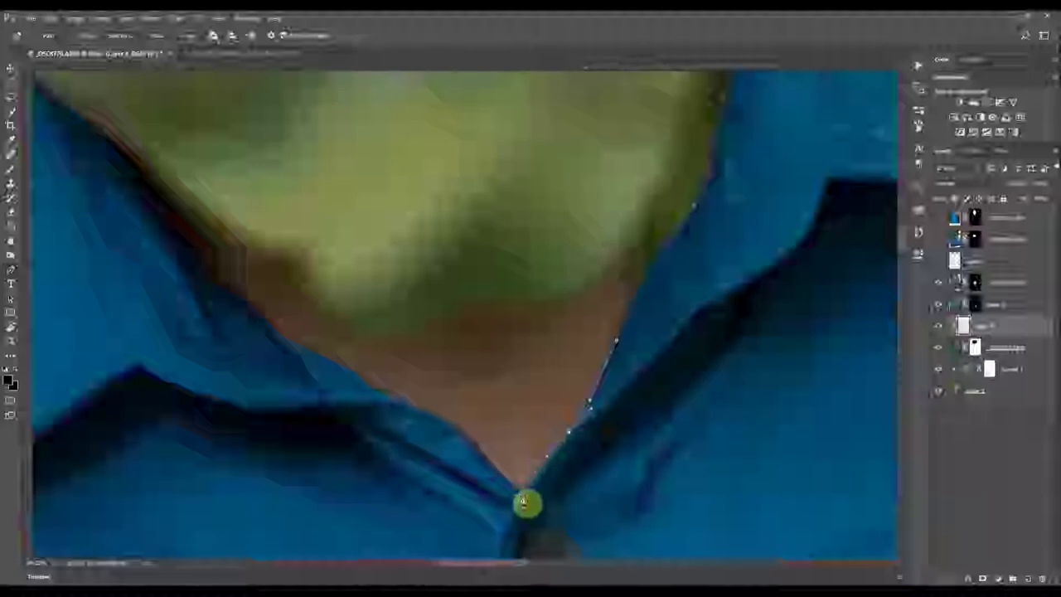
left_click(522, 493)
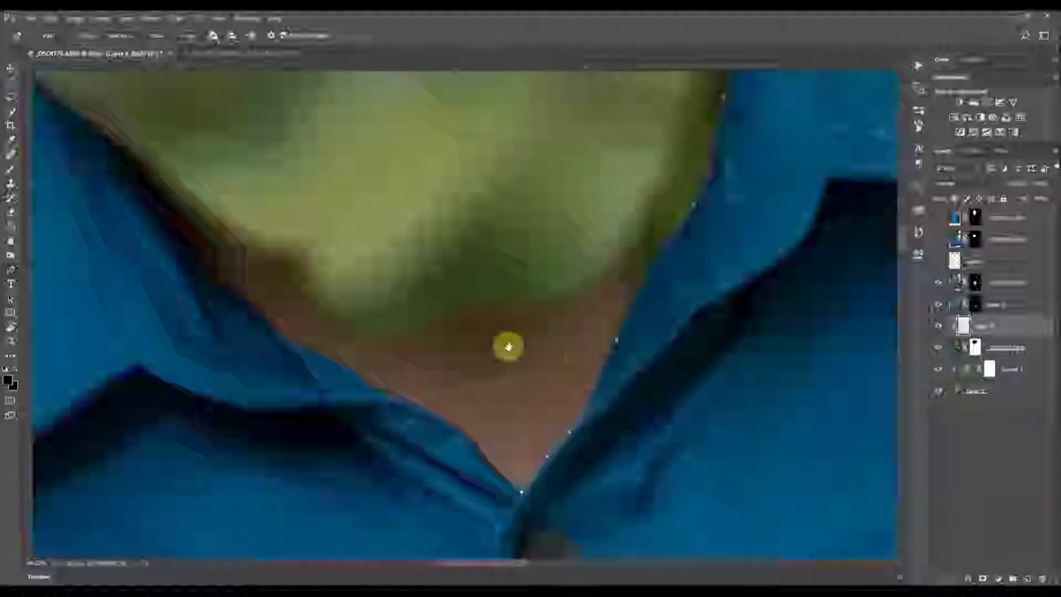
Continue the path up the inner edge of the left collar half to its tip and close it around the empty head area
scroll(507, 347, "left", 2)
mouse_move(547, 424)
left_mouse_down()
mouse_move(522, 414)
mouse_move(532, 406)
mouse_move(585, 462)
mouse_move(517, 410)
mouse_move(613, 417)
left_mouse_up()
mouse_move(560, 413)
left_mouse_down()
mouse_move(497, 386)
mouse_move(578, 413)
mouse_move(586, 430)
left_mouse_up()
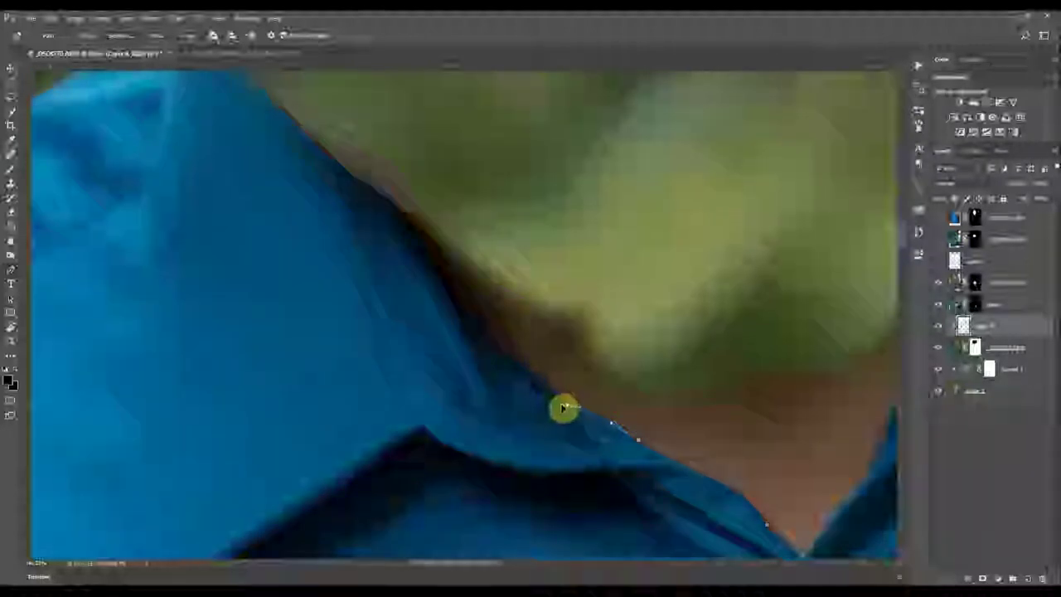
left_click_drag(564, 408, 513, 357)
left_click_drag(481, 301, 585, 460)
mouse_move(530, 408)
left_mouse_down()
mouse_move(465, 341)
mouse_move(450, 286)
mouse_move(564, 372)
mouse_move(558, 364)
left_mouse_up()
left_click(544, 353)
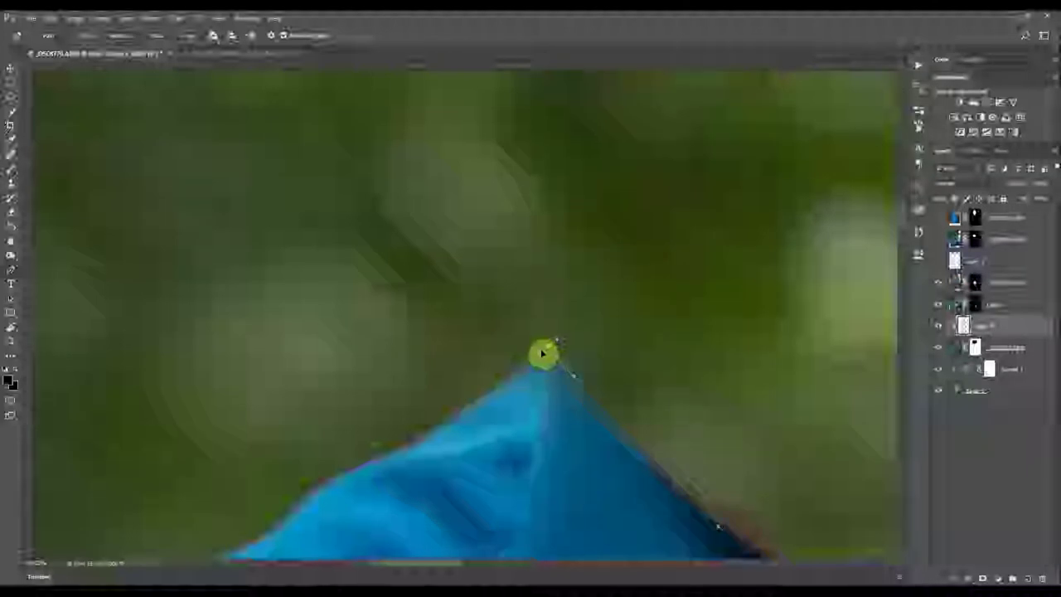
scroll(488, 400, "down", 5)
left_click(521, 310)
left_click(587, 290)
left_click(661, 285)
left_click(681, 346)
Save the neck-opening path and convert it to a selection
left_click(1001, 151)
double_click(968, 175)
left_click(590, 200)
left_click(945, 150)
left_click(974, 327)
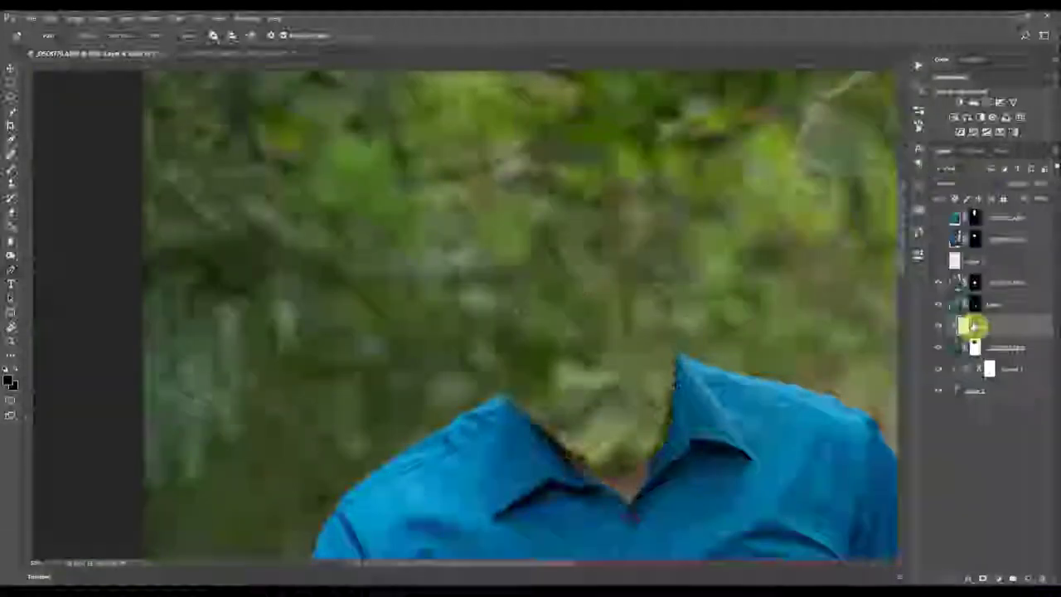
left_click(1001, 152)
left_click(984, 171)
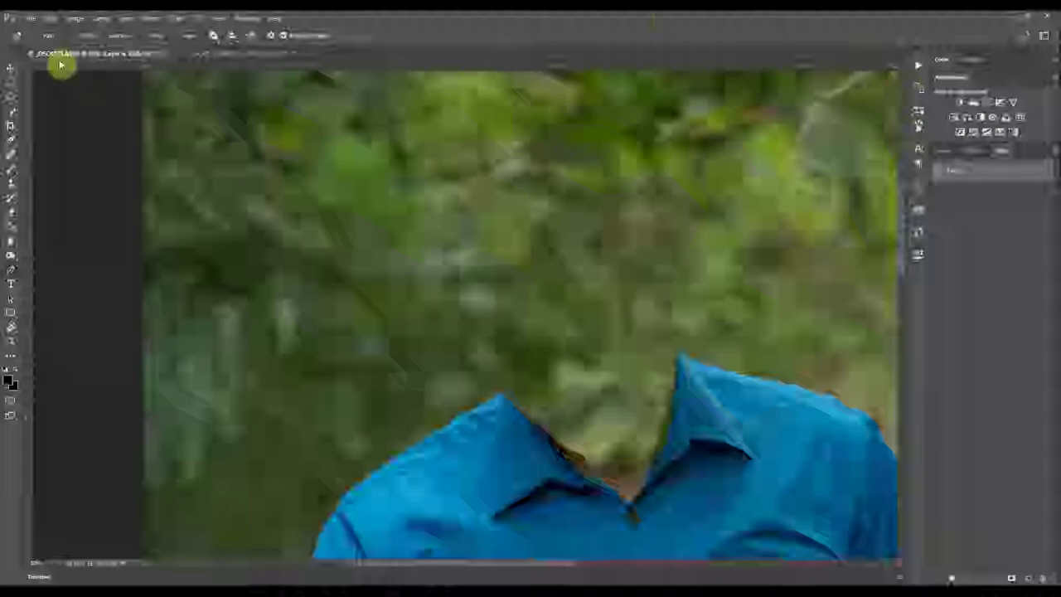
left_click(125, 39)
left_click(592, 182)
left_click(944, 152)
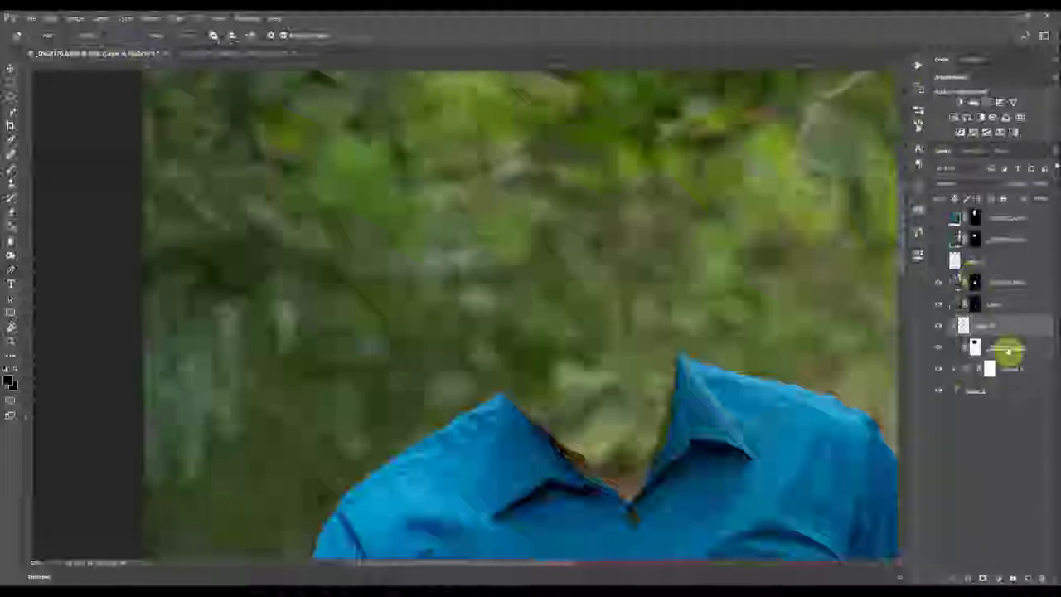
Fill the selection with black on the base photo's layer mask to hide the leftover neck skin inside the collar
left_click(1009, 349)
key("alt+BackSpace")
left_click(975, 348)
key("alt+BackSpace")
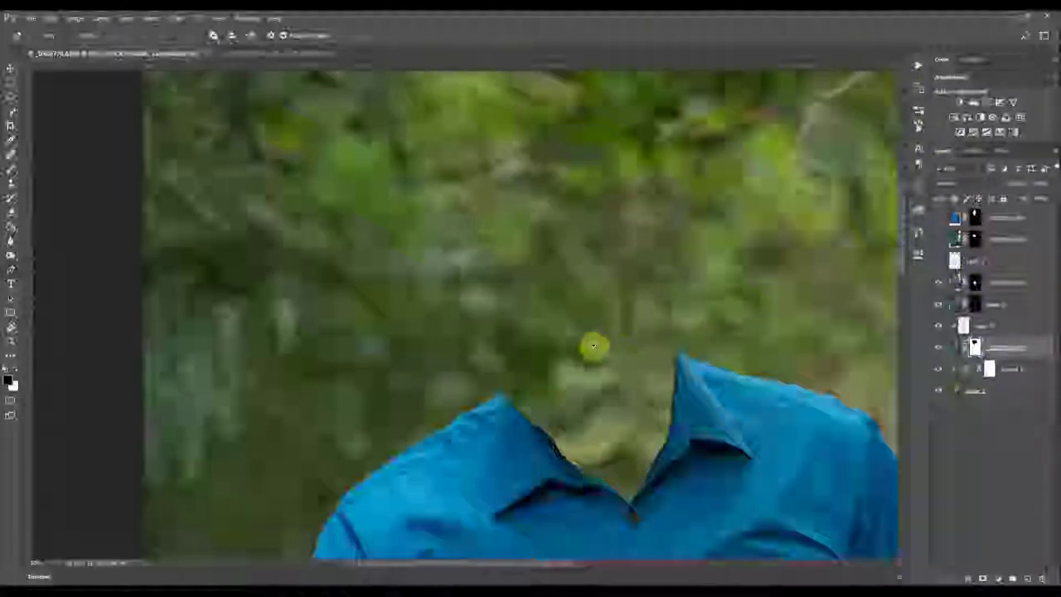
Show the second-from-top photo layer with the inner collar and lower its opacity to check its alignment with the shirt
scroll(585, 346, "down", 6)
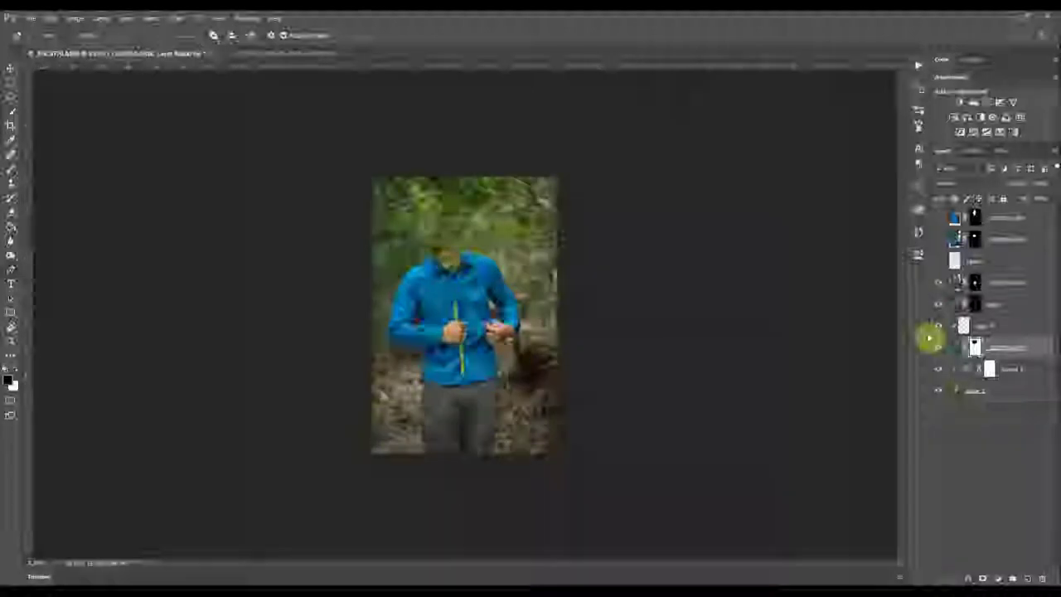
left_click(941, 260)
left_click(939, 221)
left_click(940, 220)
left_click(940, 239)
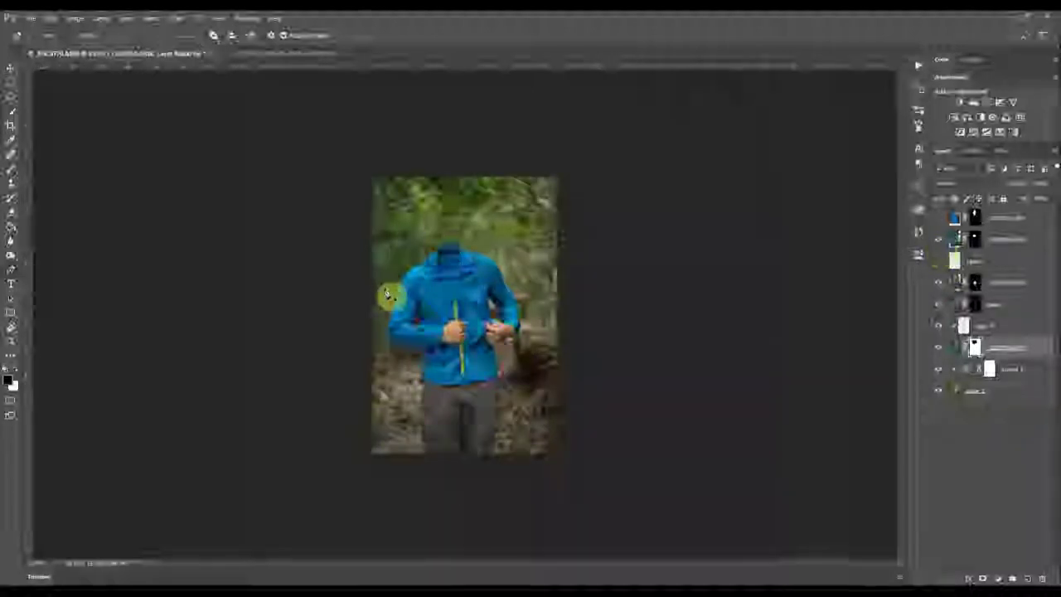
scroll(428, 246, "up", 5)
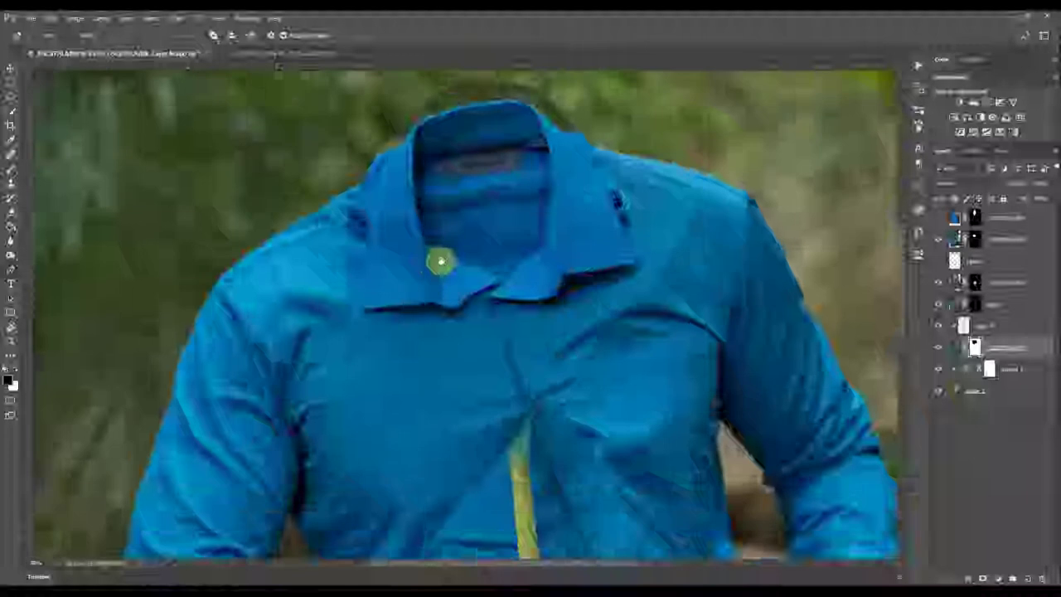
left_click_drag(534, 184, 501, 230)
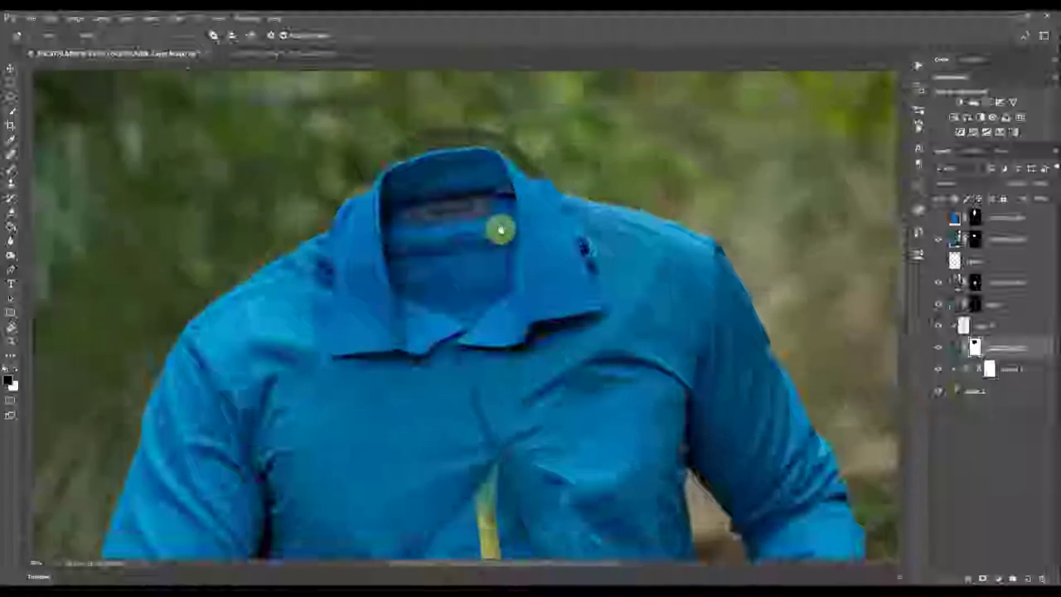
left_click(1026, 238)
left_click_drag(1013, 185, 994, 187)
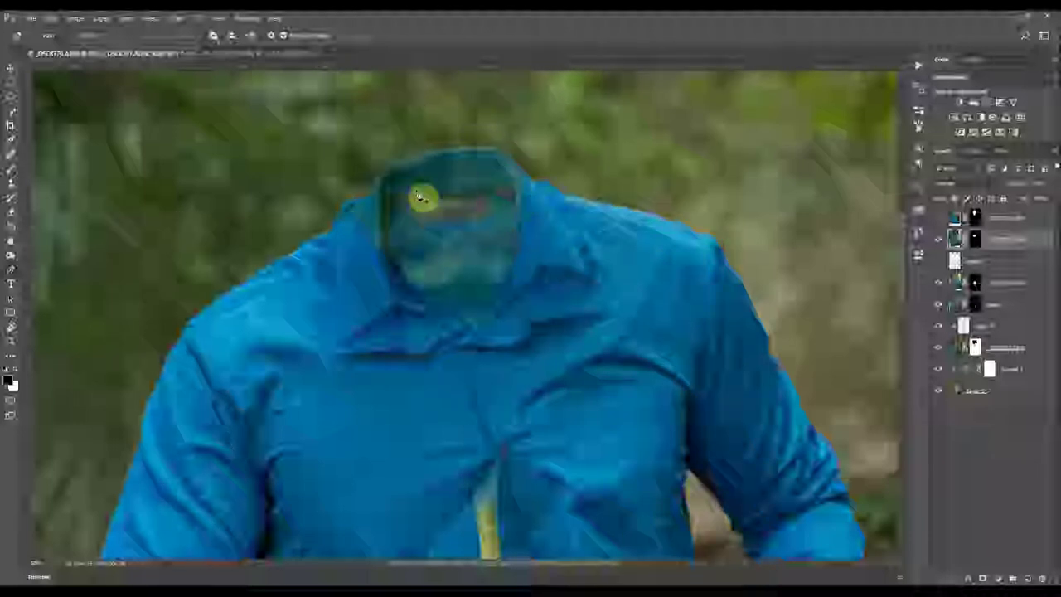
Paint on the collar layer's mask to hide its front flaps and outer fringe, keeping only the inner collar behind the original collar
left_click(979, 243)
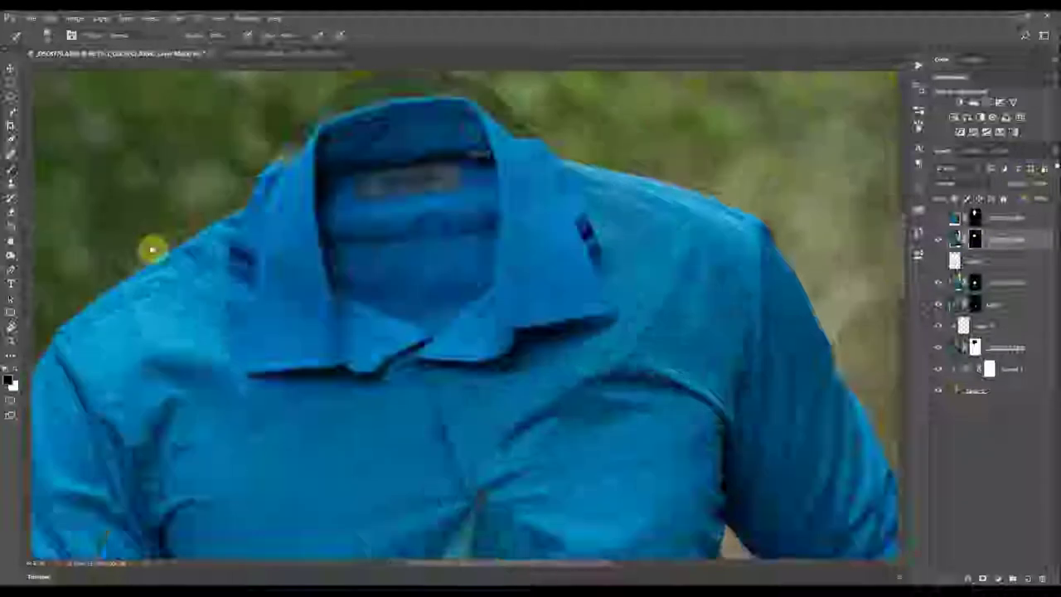
key("x")
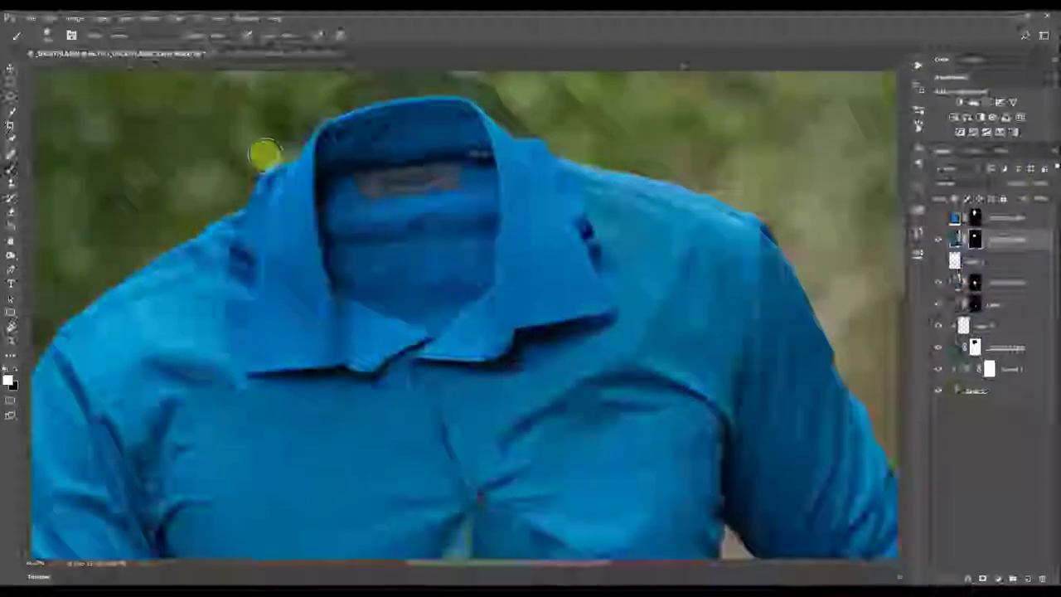
mouse_move(275, 125)
left_mouse_down()
mouse_move(298, 106)
mouse_move(275, 169)
mouse_move(311, 106)
left_mouse_up()
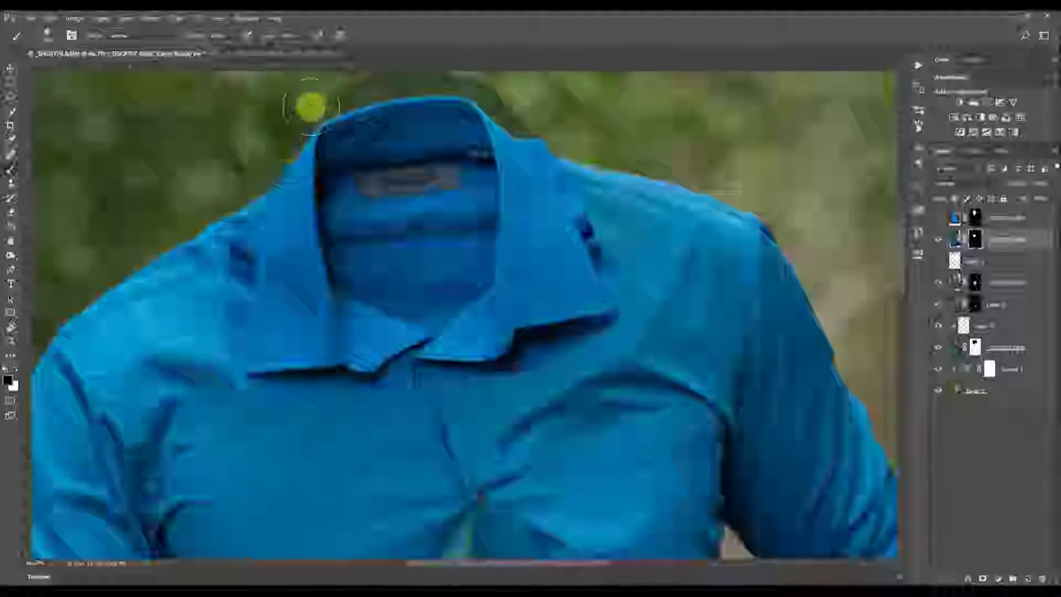
mouse_move(282, 370)
left_mouse_down()
mouse_move(251, 323)
mouse_move(346, 341)
left_mouse_up()
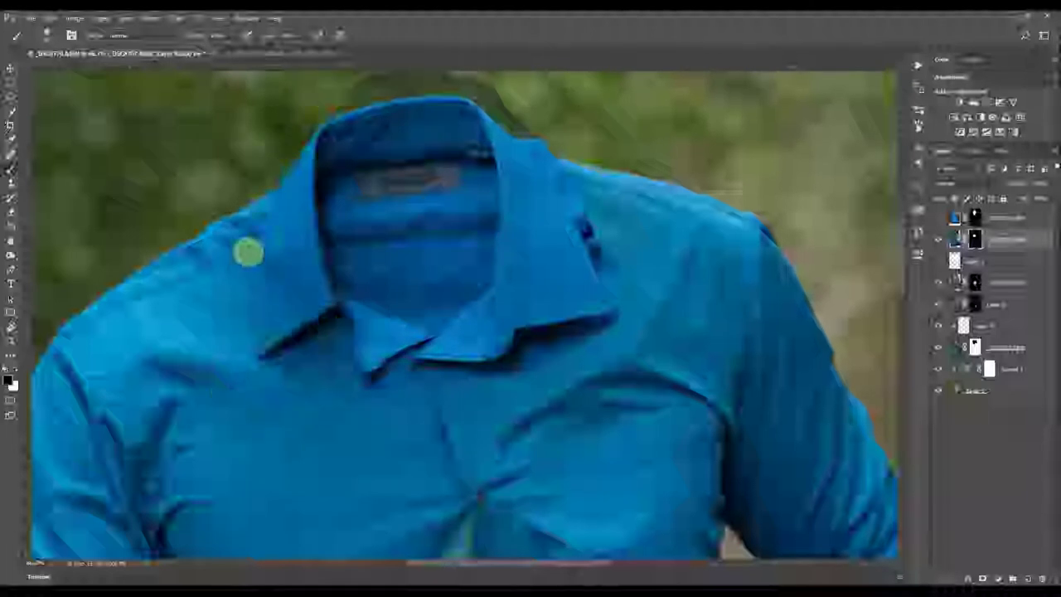
mouse_move(595, 337)
left_mouse_down()
mouse_move(435, 355)
mouse_move(505, 350)
mouse_move(616, 223)
mouse_move(514, 307)
mouse_move(516, 286)
mouse_move(576, 213)
left_mouse_up()
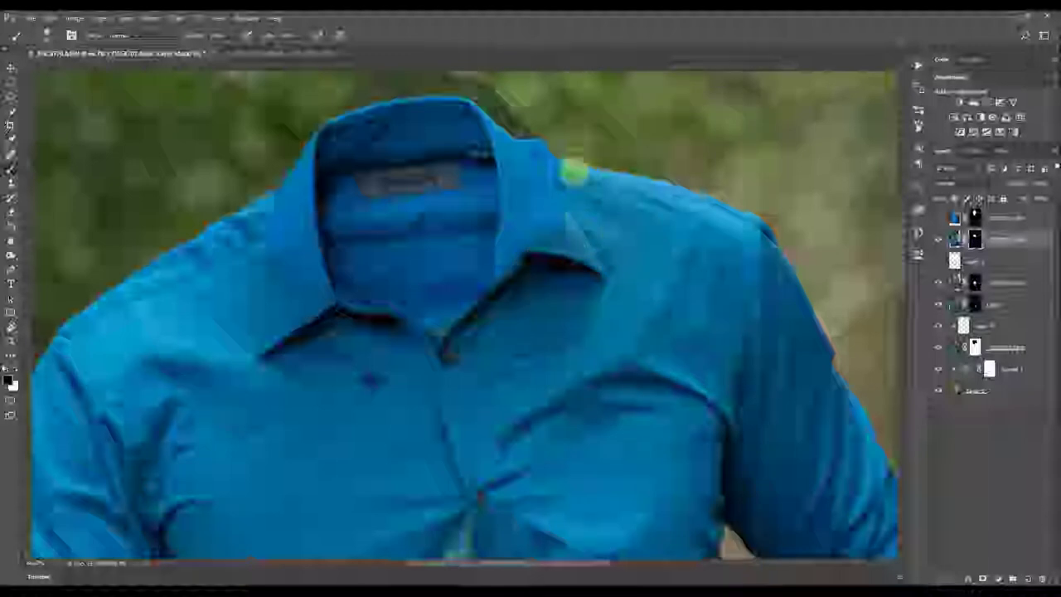
mouse_move(545, 141)
left_mouse_down()
mouse_move(516, 102)
mouse_move(484, 86)
mouse_move(419, 61)
mouse_move(388, 74)
left_mouse_up()
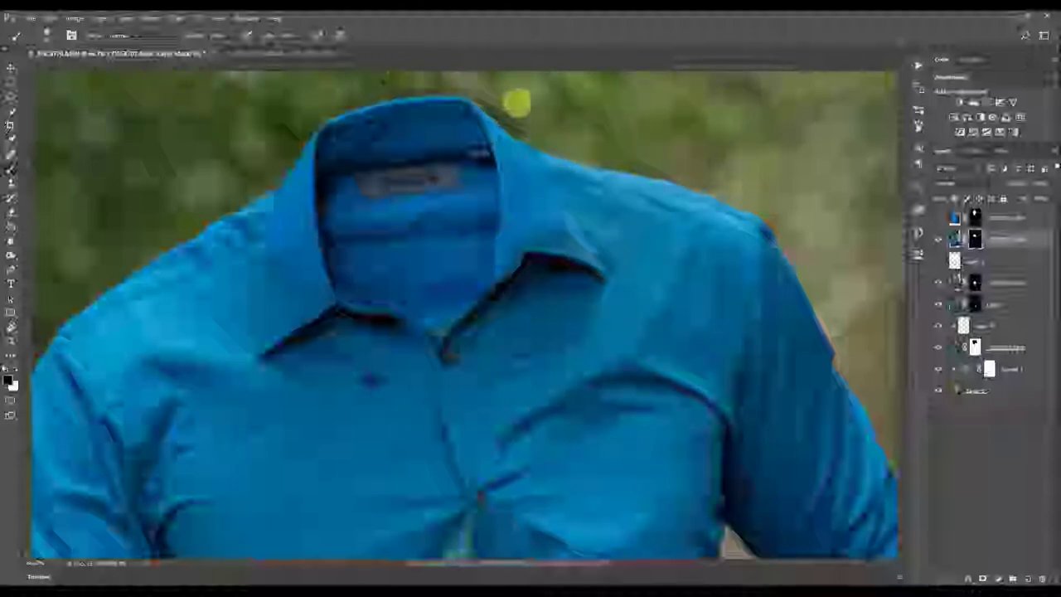
mouse_move(516, 102)
left_mouse_down()
mouse_move(558, 149)
mouse_move(580, 222)
mouse_move(588, 193)
mouse_move(560, 148)
left_mouse_up()
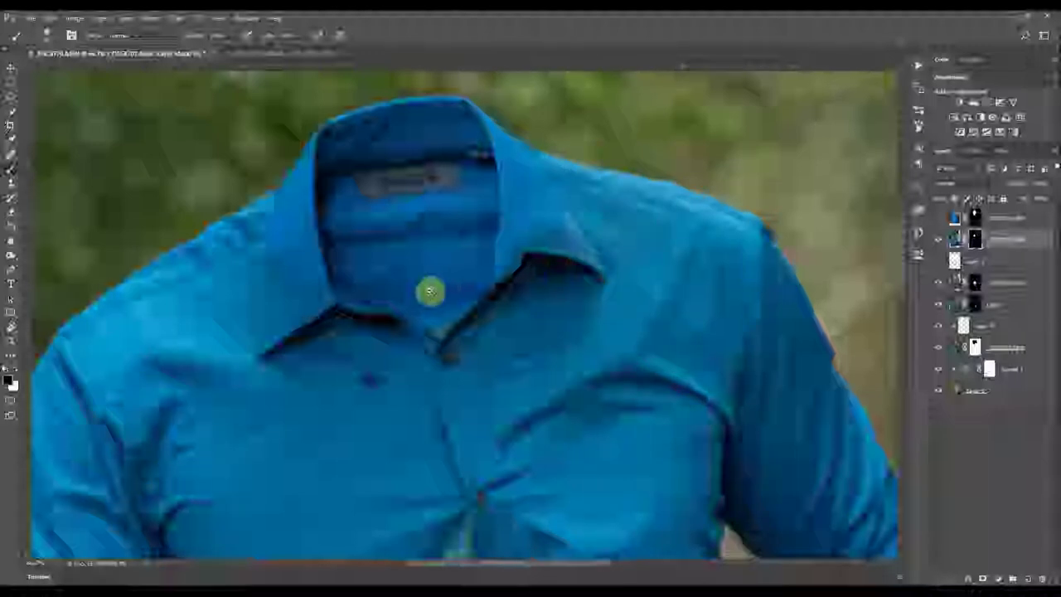
Load the saved neck-opening path as a selection and examine the inner collar's blend around the top button
scroll(462, 278, "down", 2)
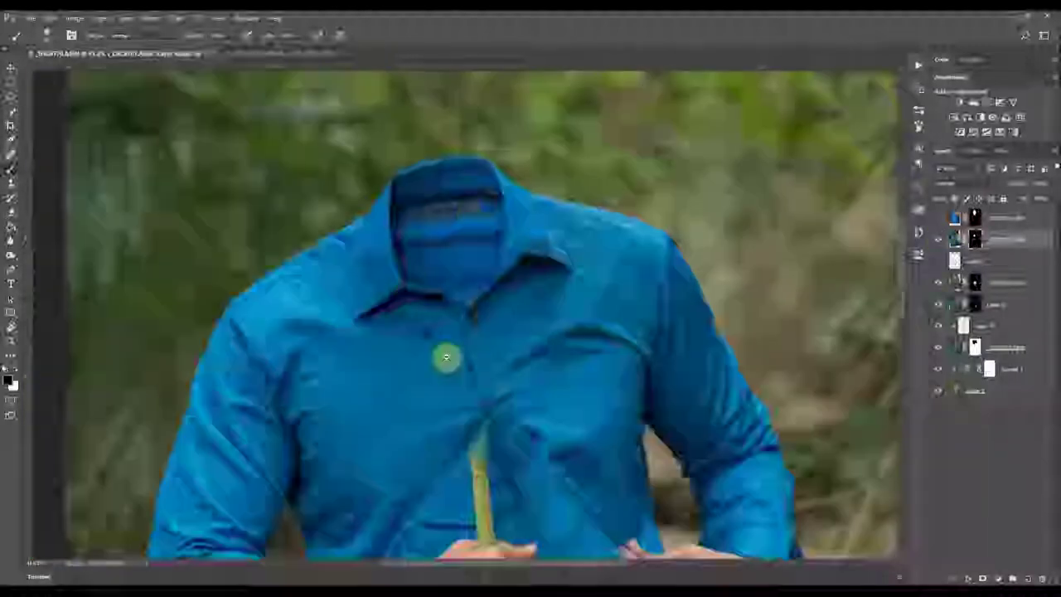
scroll(446, 357, "up", 1)
scroll(495, 319, "down", 2)
scroll(482, 327, "up", 4)
left_click(1002, 151)
left_click(957, 171, "ctrl")
left_click(944, 151)
scroll(480, 323, "up", 3)
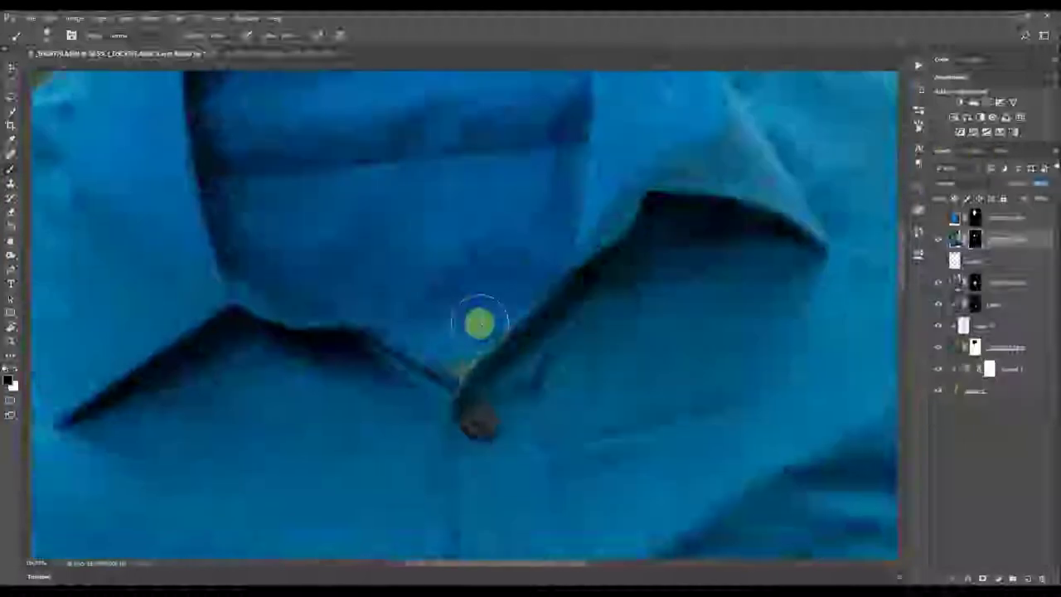
scroll(527, 316, "down", 5)
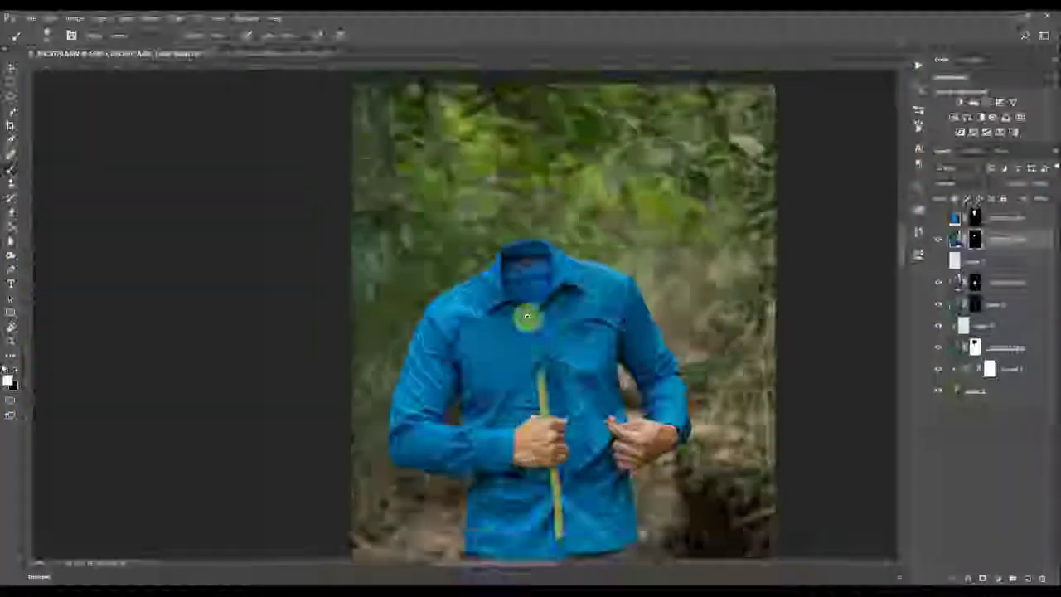
Paint black on the collar layer's mask to hide its fringe along the right outer edge where it meets the shoulder
scroll(527, 315, "up", 5)
scroll(507, 308, "down", 3)
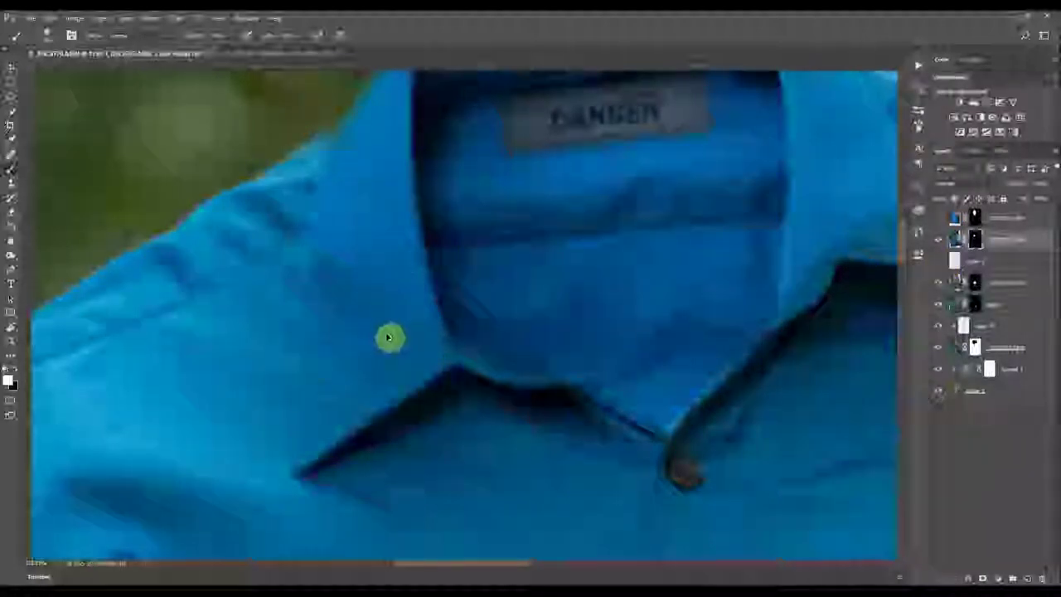
mouse_move(405, 353)
left_mouse_down()
mouse_move(318, 365)
mouse_move(275, 228)
mouse_move(107, 465)
left_mouse_up()
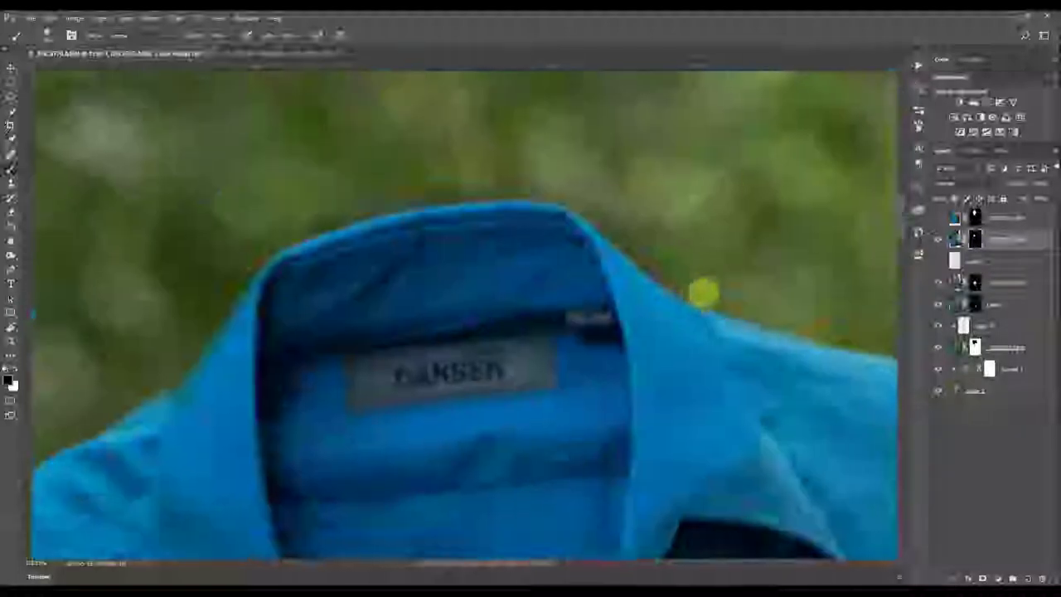
left_click_drag(679, 287, 714, 316)
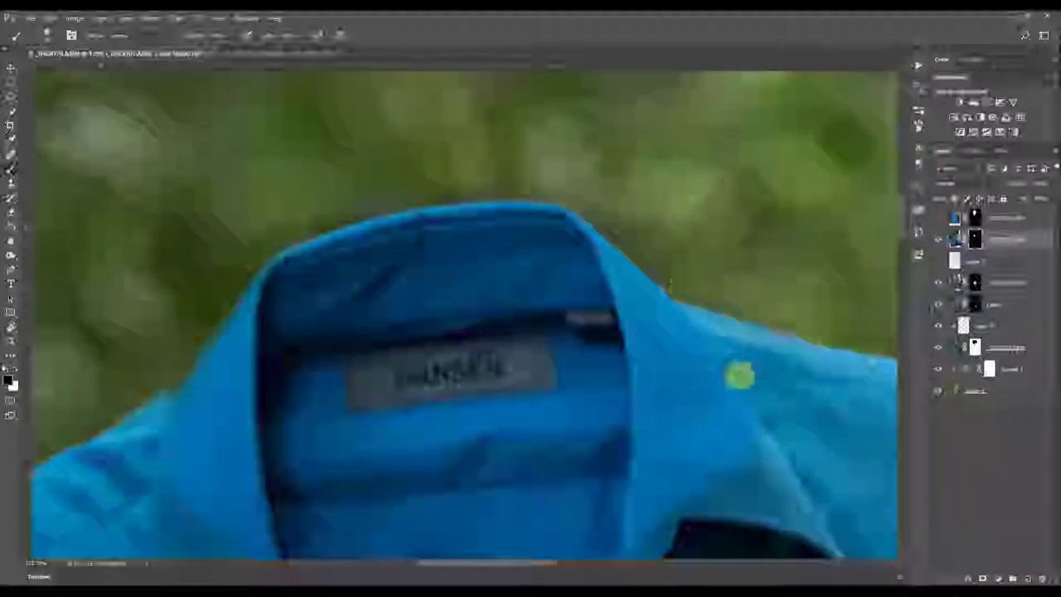
left_click_drag(643, 259, 537, 175)
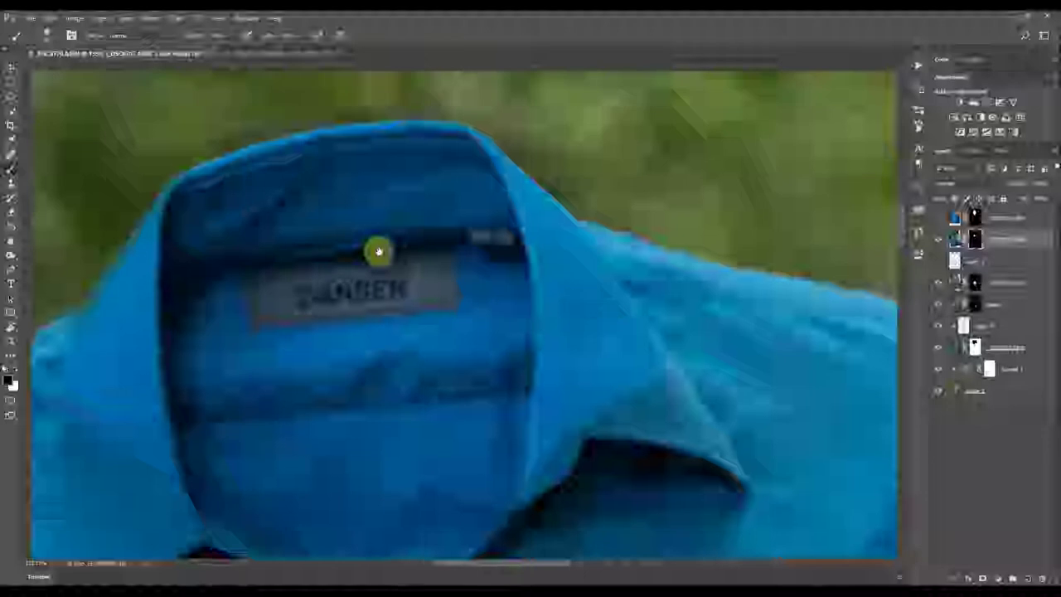
left_click_drag(379, 251, 683, 214)
Clean up the collar layer's mask along the left outer edge above the shoulder, alternating black and white strokes
key("x")
mouse_move(353, 288)
left_mouse_down()
mouse_move(356, 301)
mouse_move(374, 274)
left_mouse_up()
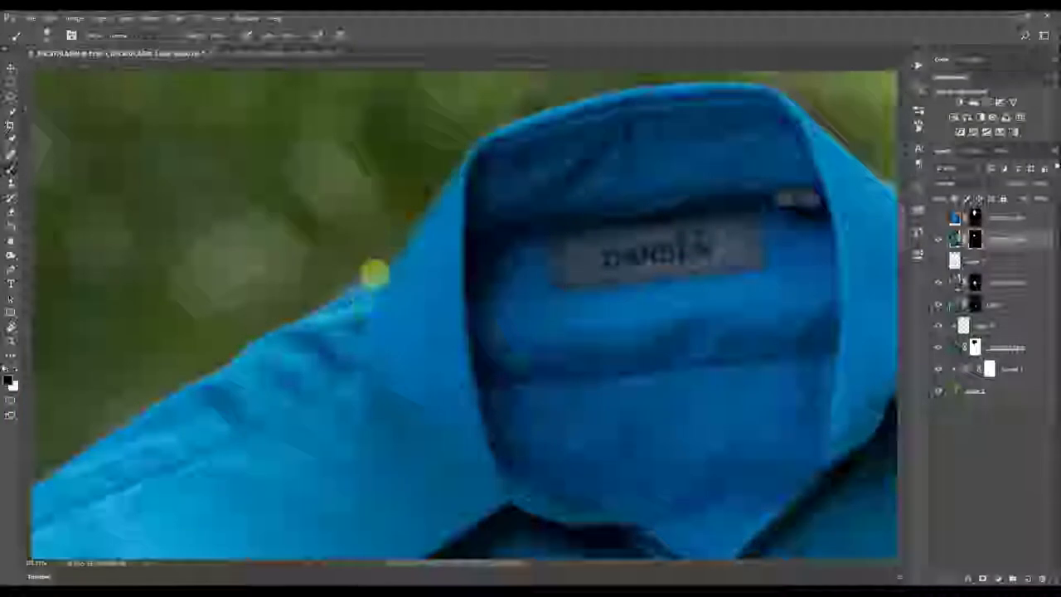
left_click_drag(420, 233, 398, 273)
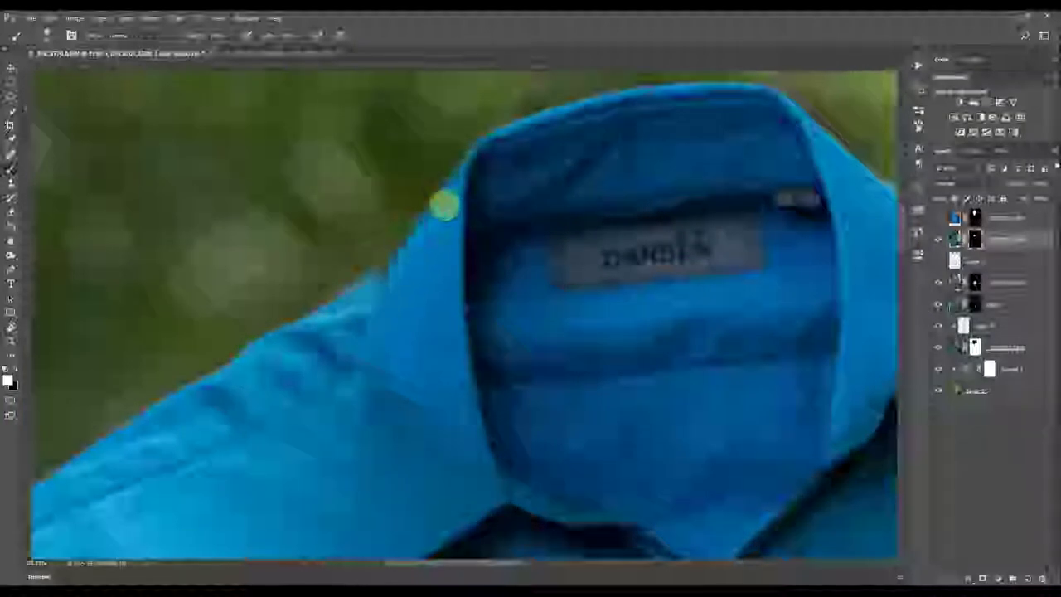
left_click_drag(478, 162, 467, 169)
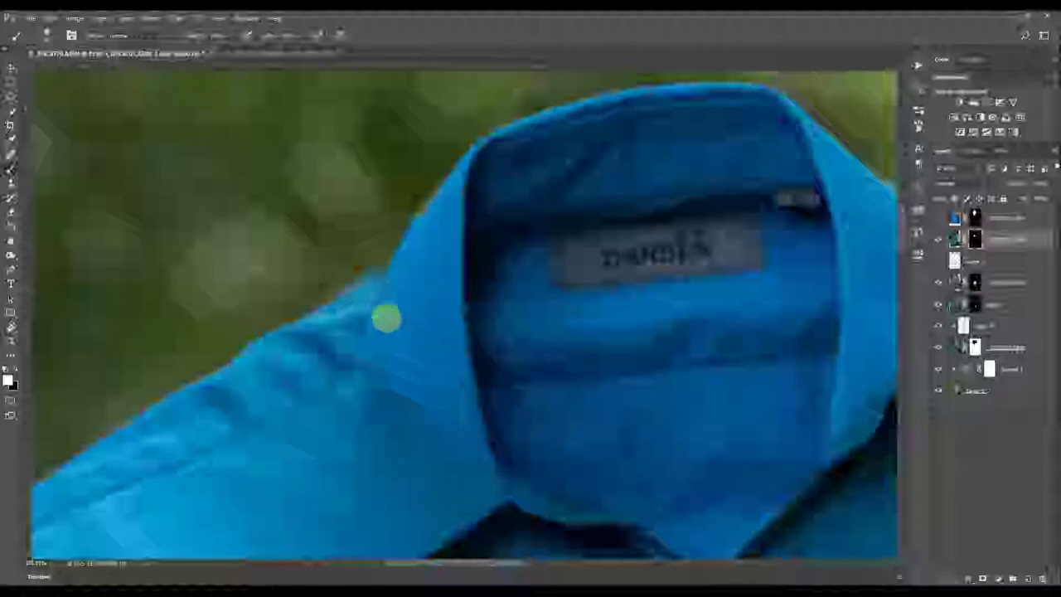
key("x")
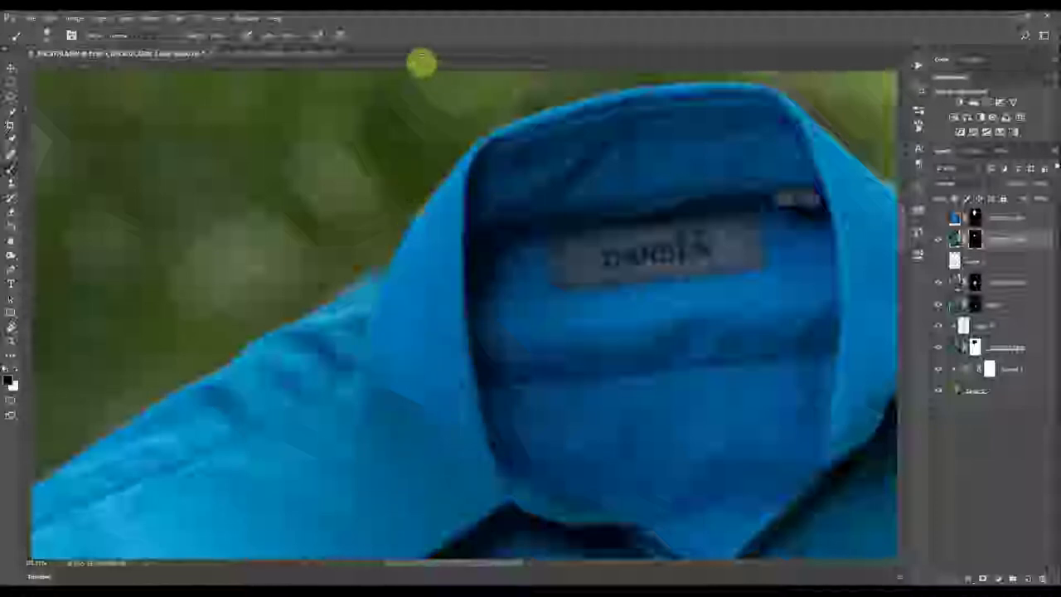
Hide the collar layer, paint white on the base photo's mask to restore the left shoulder tip, and show the collar again
left_click(939, 239)
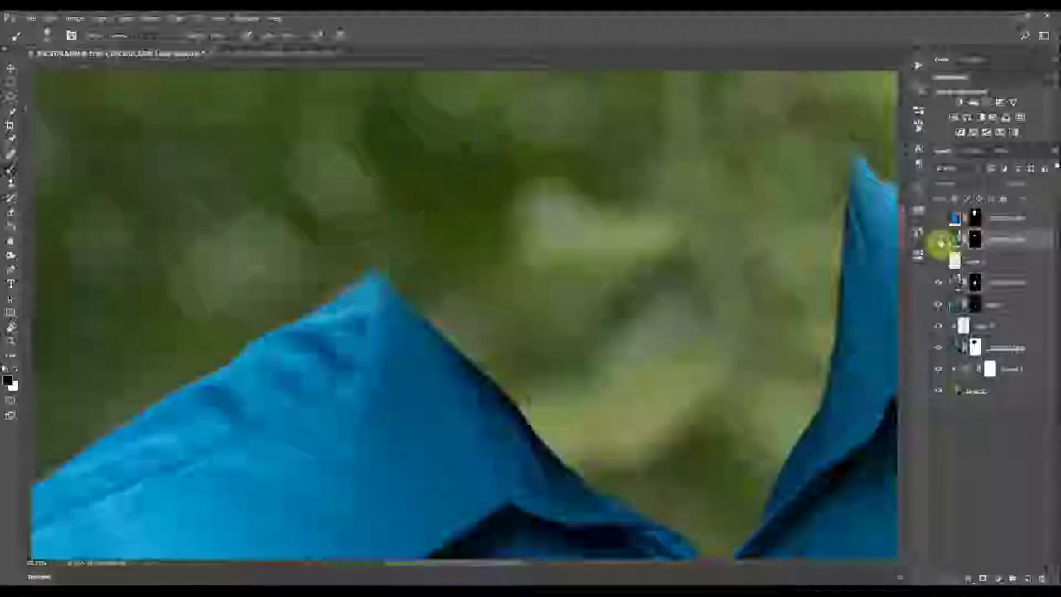
left_click(971, 349)
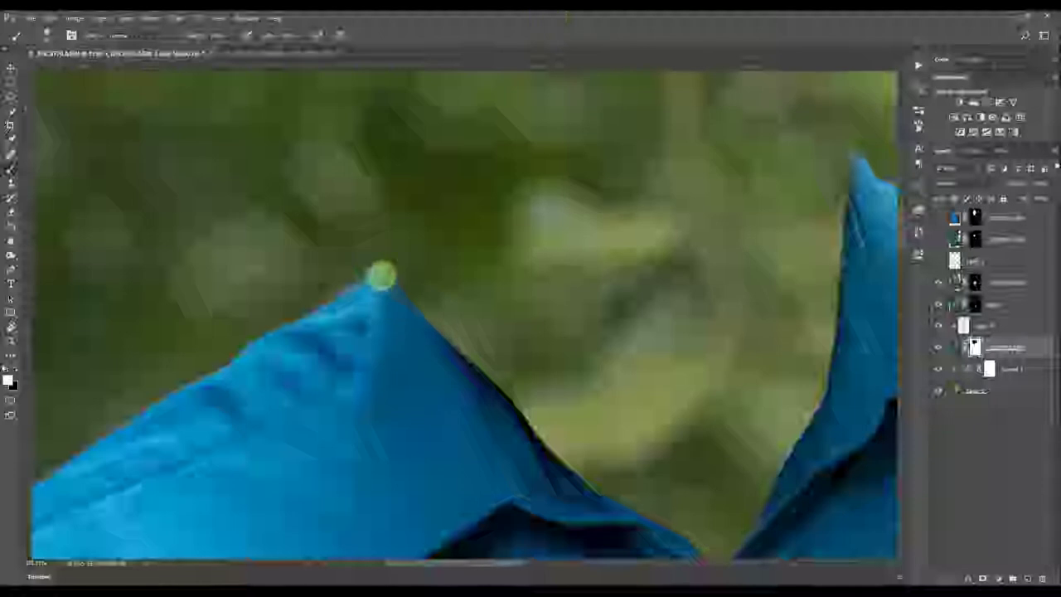
scroll(383, 297, "up", 1)
left_click(976, 348)
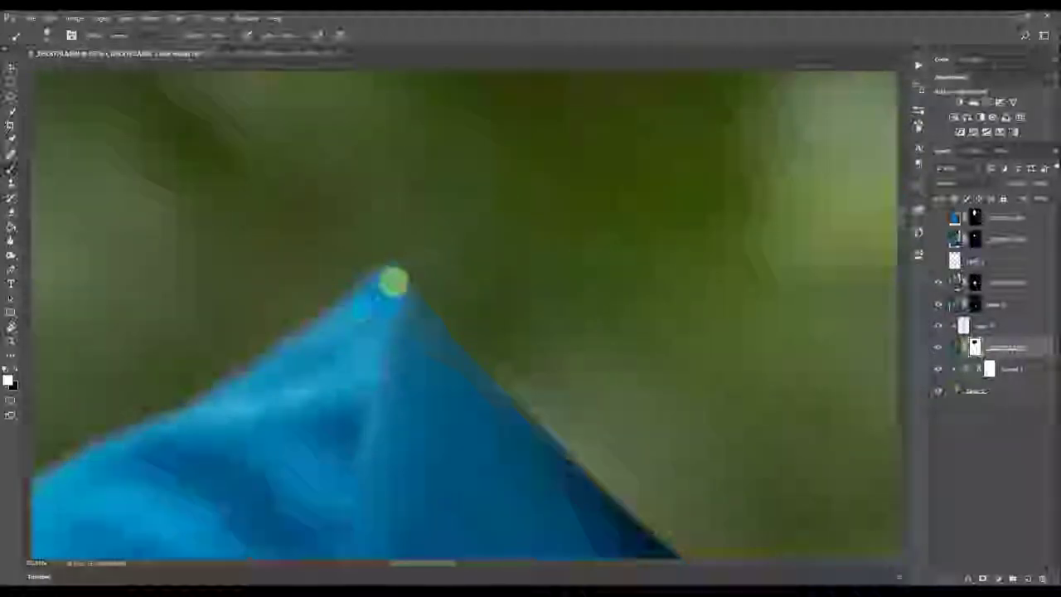
left_click(940, 239)
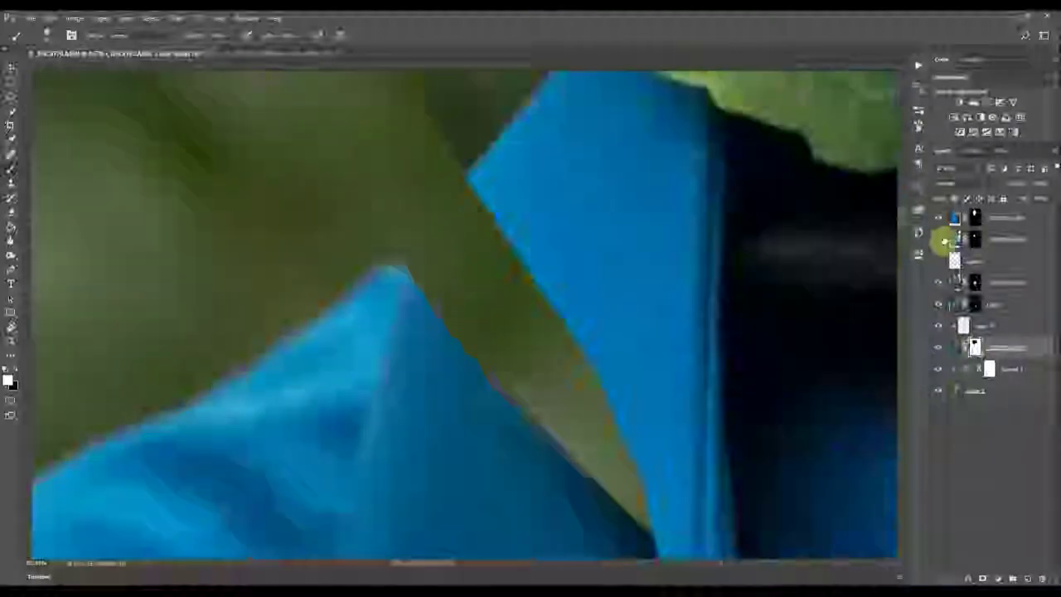
Add a new layer above the base photo's retouching layer and clone over the notch between the left shoulder and the collar
left_click(1007, 327)
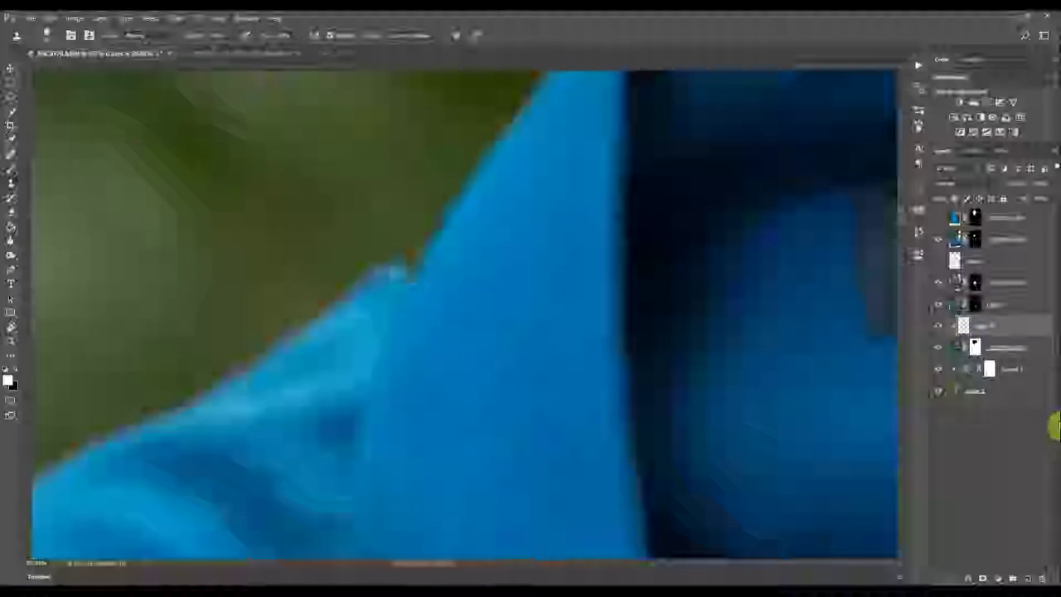
left_click(1029, 579)
left_click_drag(412, 250, 396, 272)
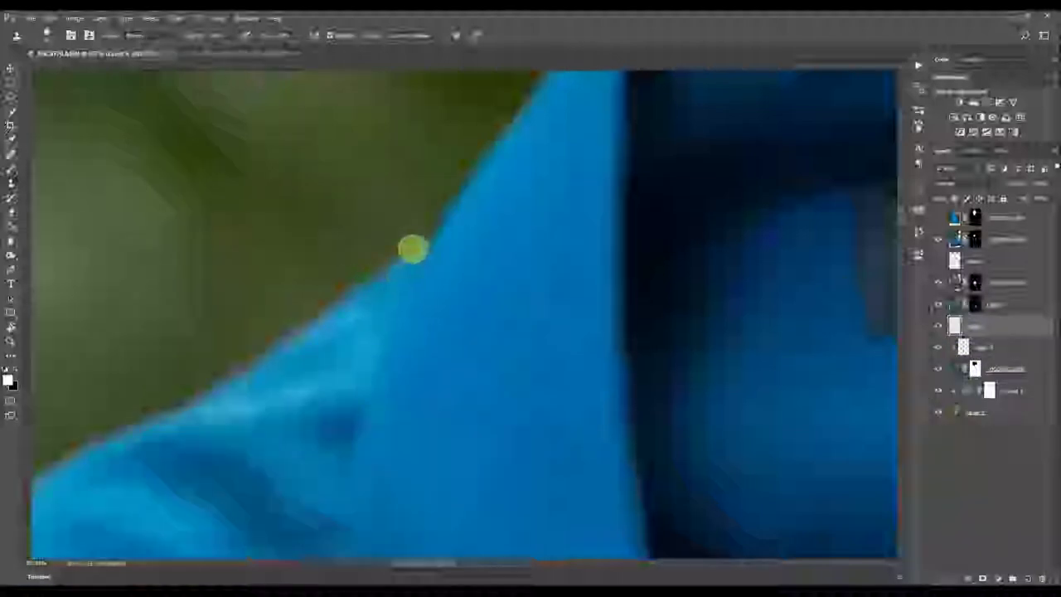
scroll(531, 255, "down", 10)
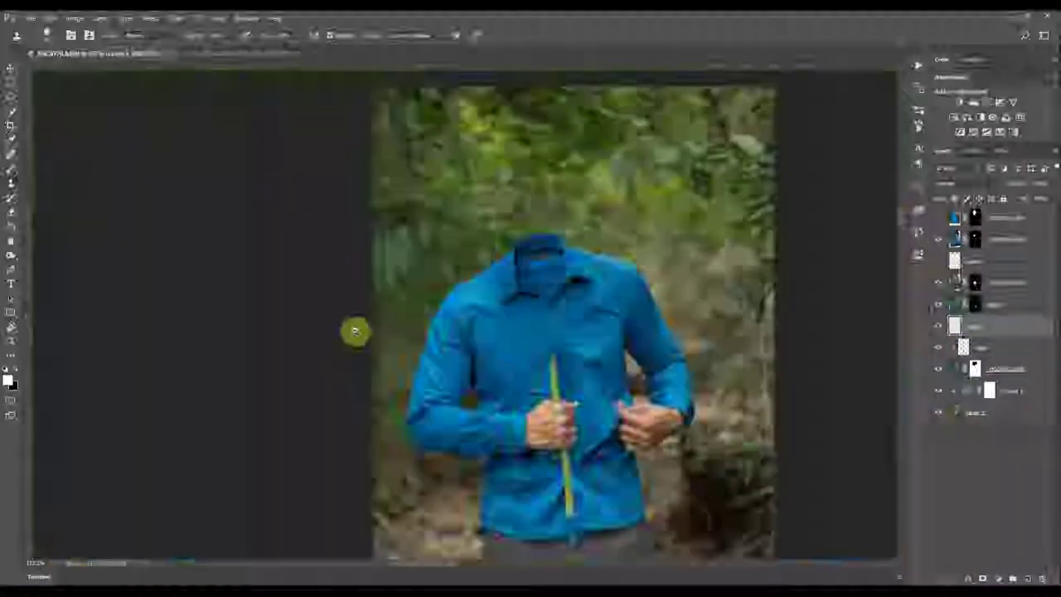
Activate the collar layer's mask with a black Brush and load the saved neck-opening path as a selection
scroll(543, 282, "up", 9)
left_click(976, 240)
key("b")
key("x")
mouse_move(616, 277)
left_mouse_down()
mouse_move(599, 233)
mouse_move(575, 300)
mouse_move(802, 197)
mouse_move(498, 353)
mouse_move(597, 290)
left_mouse_up()
key("ctrl+z")
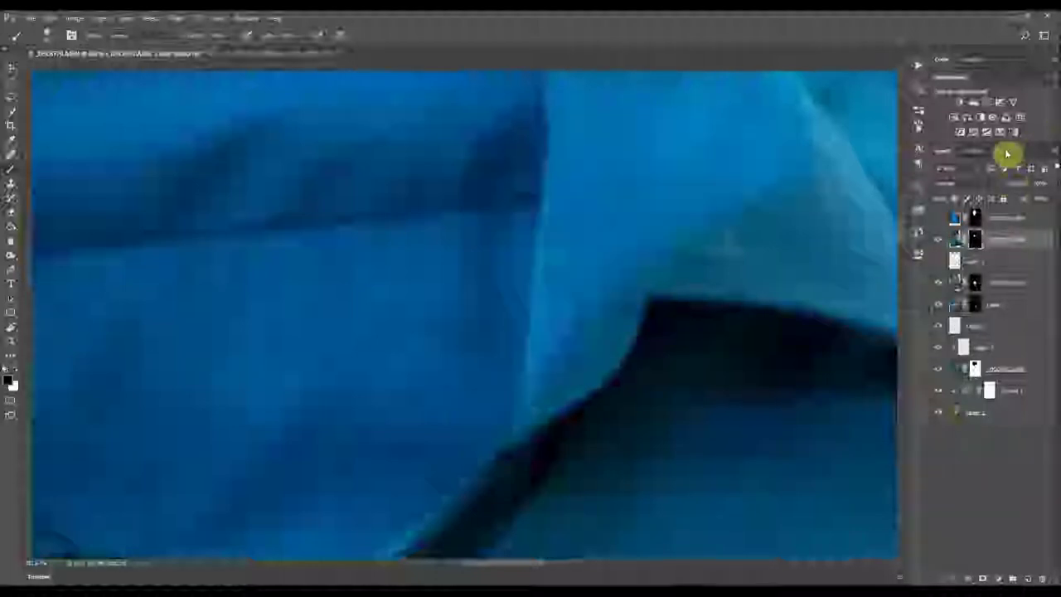
left_click(1008, 153)
left_click(937, 178)
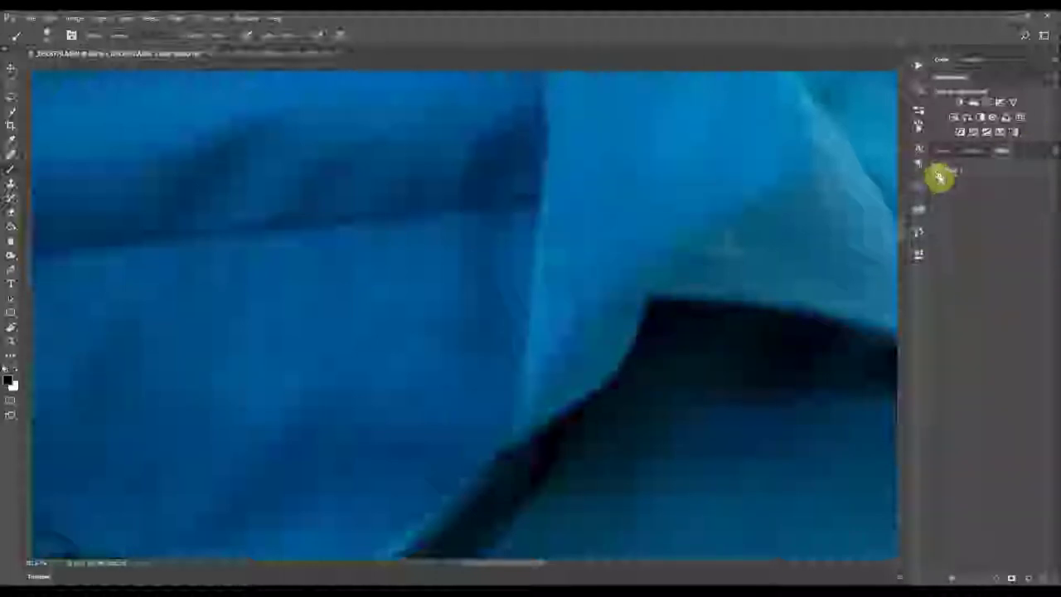
left_click(940, 176, "ctrl")
left_click(944, 152)
Paint inside the selection on the collar layer's mask to bring back the original right collar flap, undoing the excess stroke
mouse_move(673, 244)
left_mouse_down()
mouse_move(495, 393)
mouse_move(438, 529)
left_mouse_up()
mouse_move(436, 549)
left_mouse_down()
mouse_move(571, 327)
mouse_move(398, 531)
left_mouse_up()
mouse_move(514, 257)
left_mouse_down()
mouse_move(453, 287)
mouse_move(458, 234)
mouse_move(614, 347)
left_mouse_up()
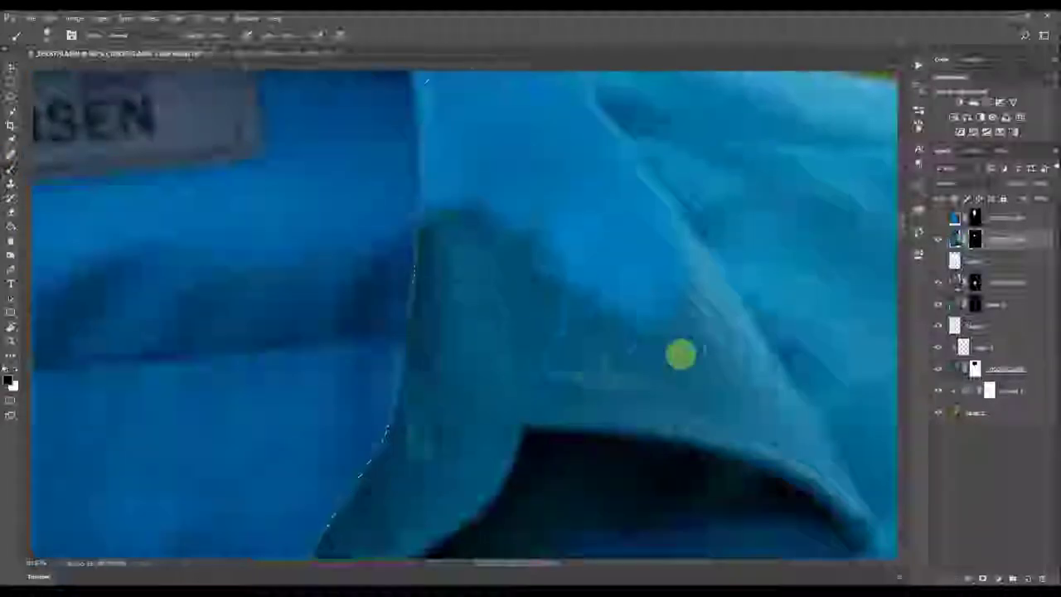
scroll(680, 354, "down", 5)
key("ctrl+z")
key("x")
scroll(583, 382, "up", 1)
scroll(577, 383, "up", 5)
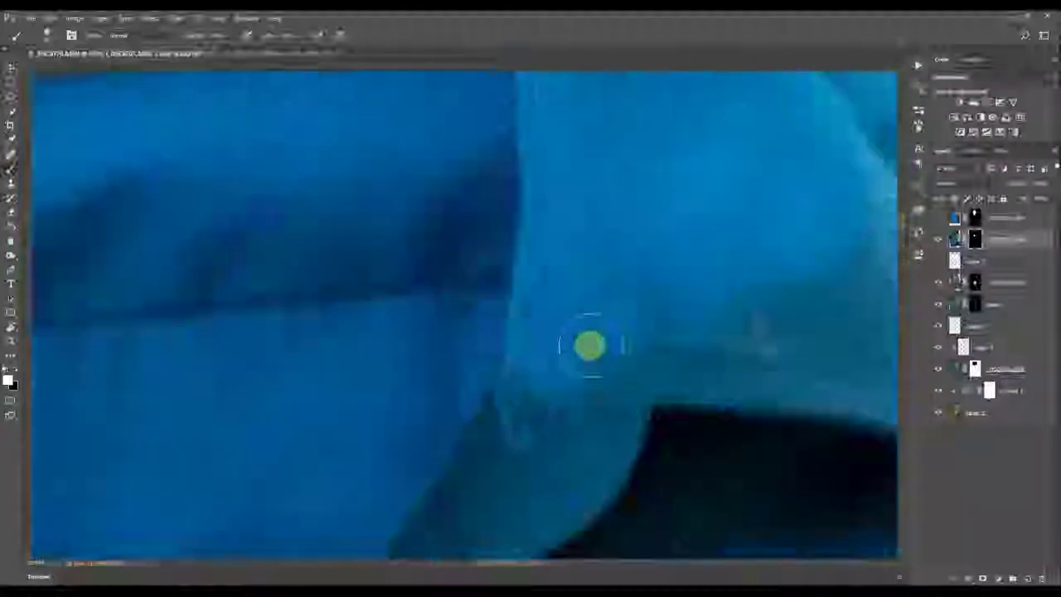
Blend the mask edge along the right flap with black and white strokes, and compare the image with and without the collar layer
key("x")
left_click_drag(576, 294, 564, 351)
key("ctrl+z")
key("x")
left_click_drag(460, 464, 420, 509)
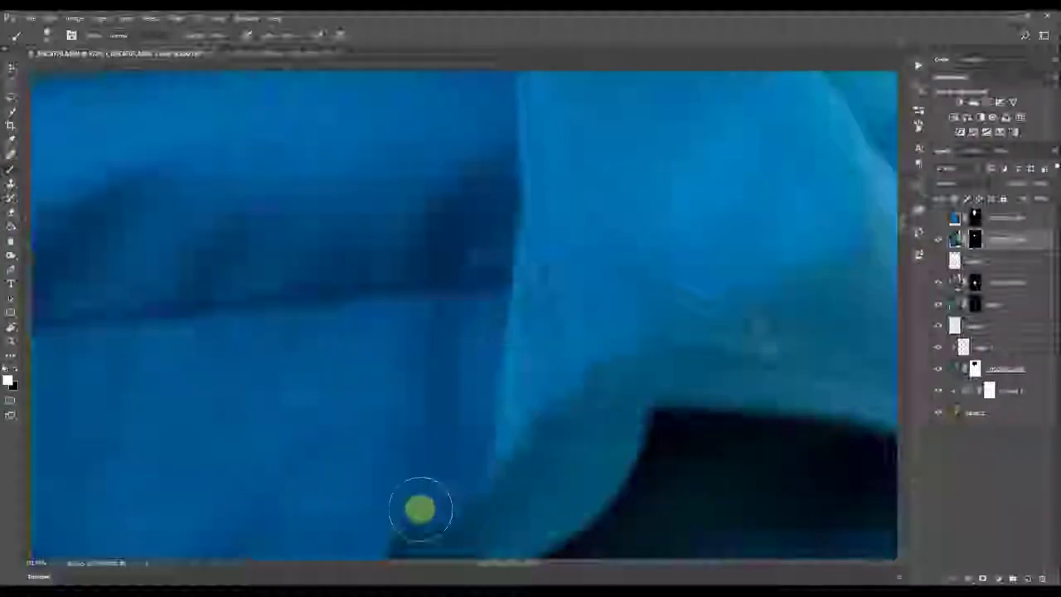
key("x")
mouse_move(547, 377)
left_mouse_down()
mouse_move(481, 486)
mouse_move(529, 425)
mouse_move(531, 353)
mouse_move(604, 368)
mouse_move(616, 343)
mouse_move(835, 249)
mouse_move(572, 320)
left_mouse_up()
left_click_drag(627, 339, 533, 393)
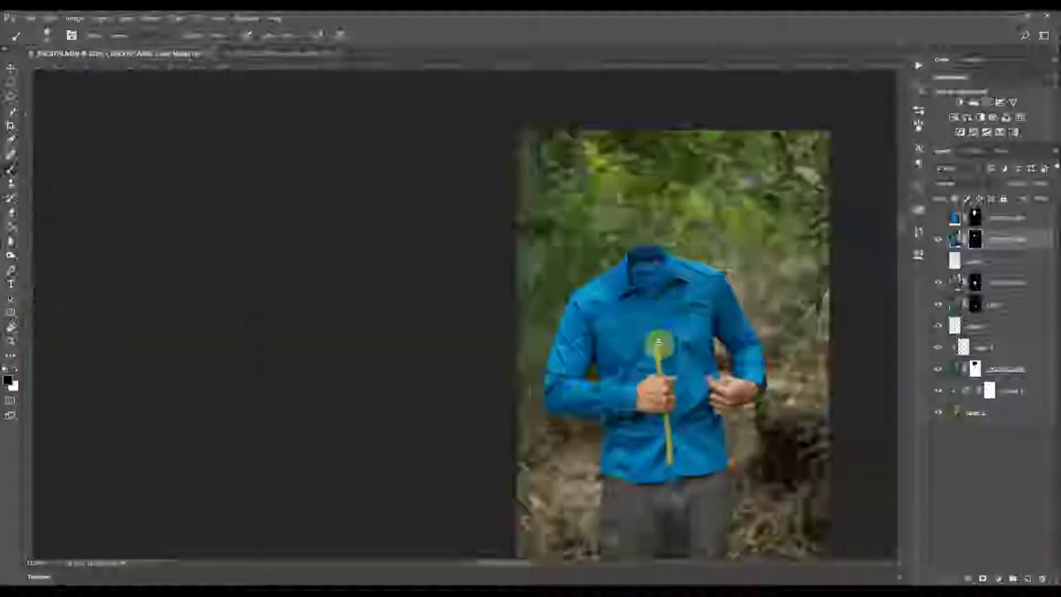
key("ctrl+0")
left_click(938, 239)
left_click(937, 239)
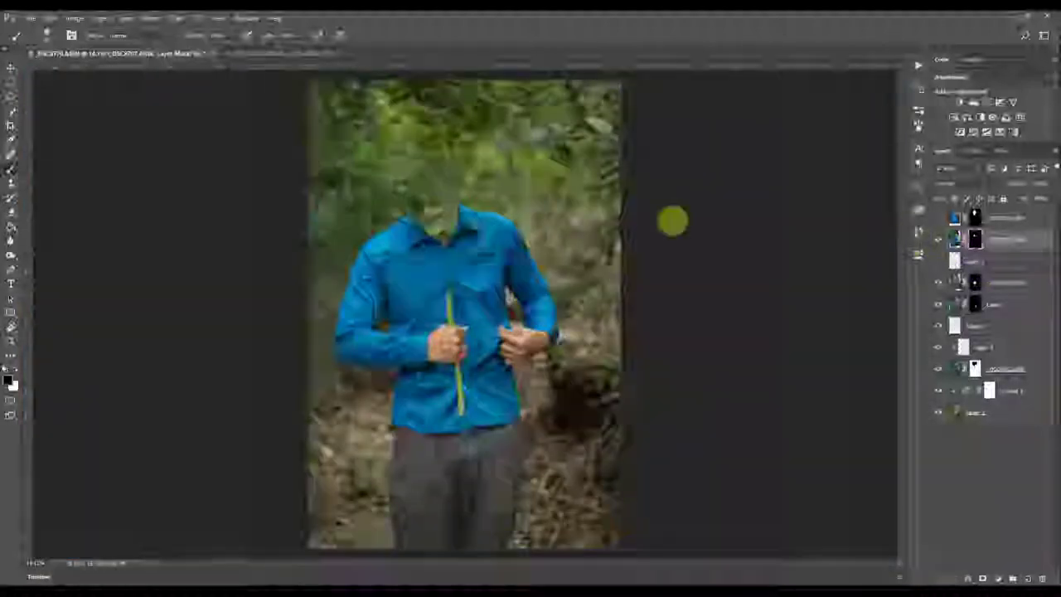
Try a Curves adjustment clipped to the collar layer, pulling the curve down to darken the inner collar
left_click_drag(466, 187, 617, 311)
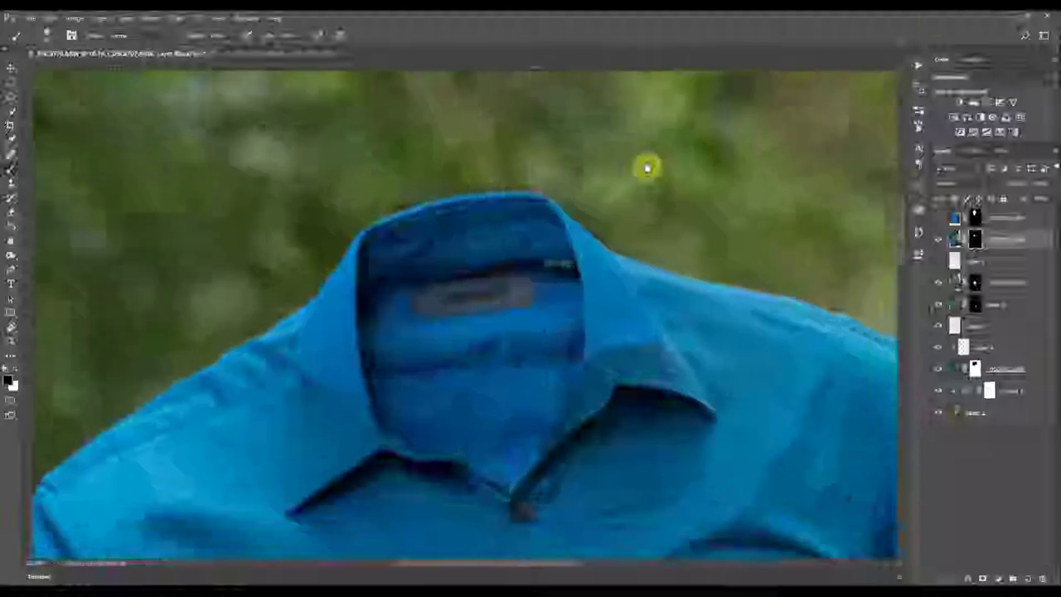
left_click(993, 578)
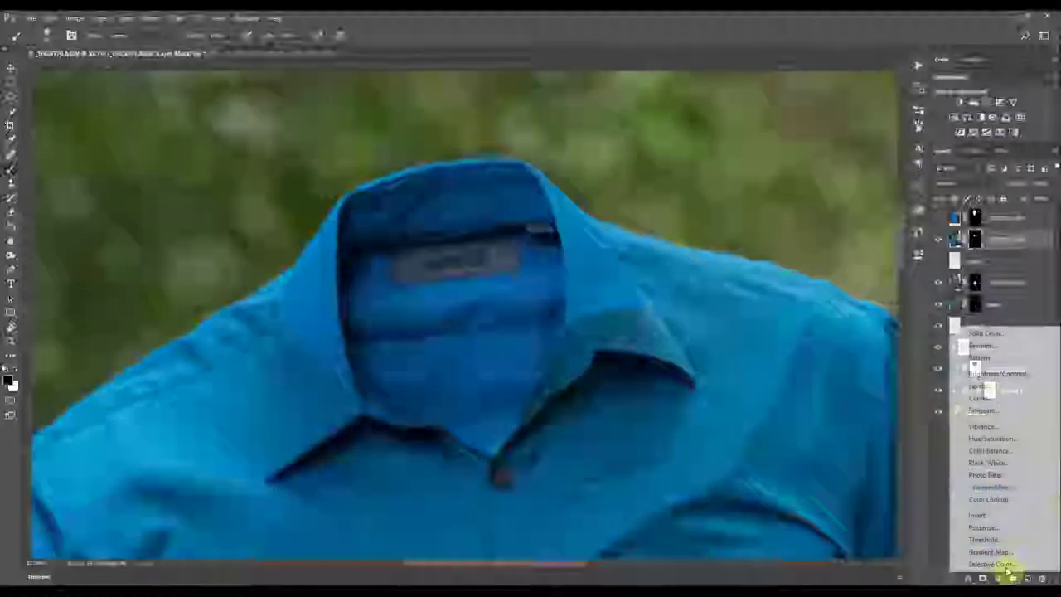
left_click(986, 404)
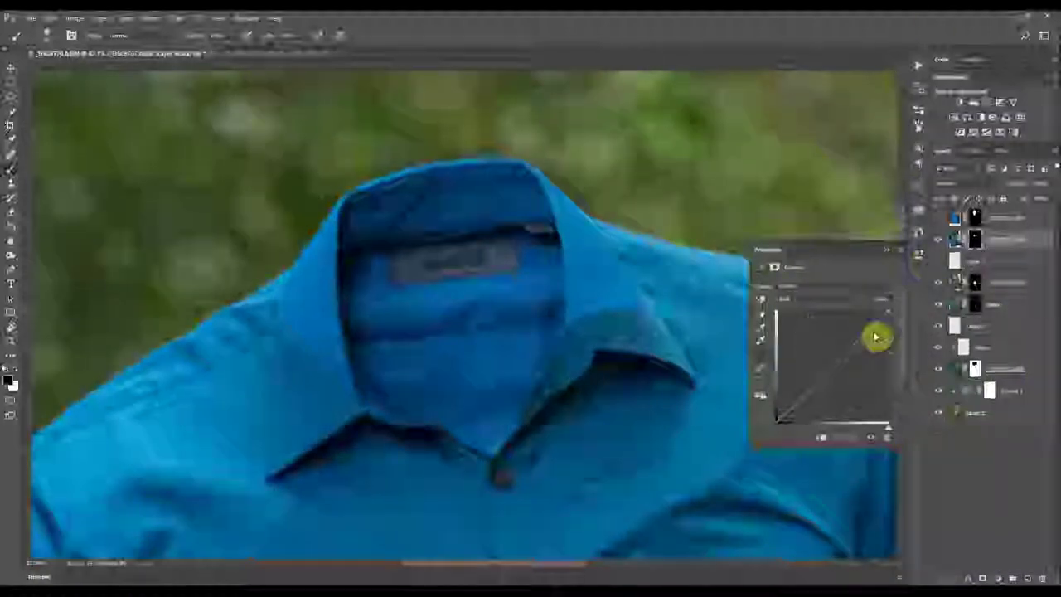
left_click_drag(841, 359, 838, 368)
left_click(837, 440)
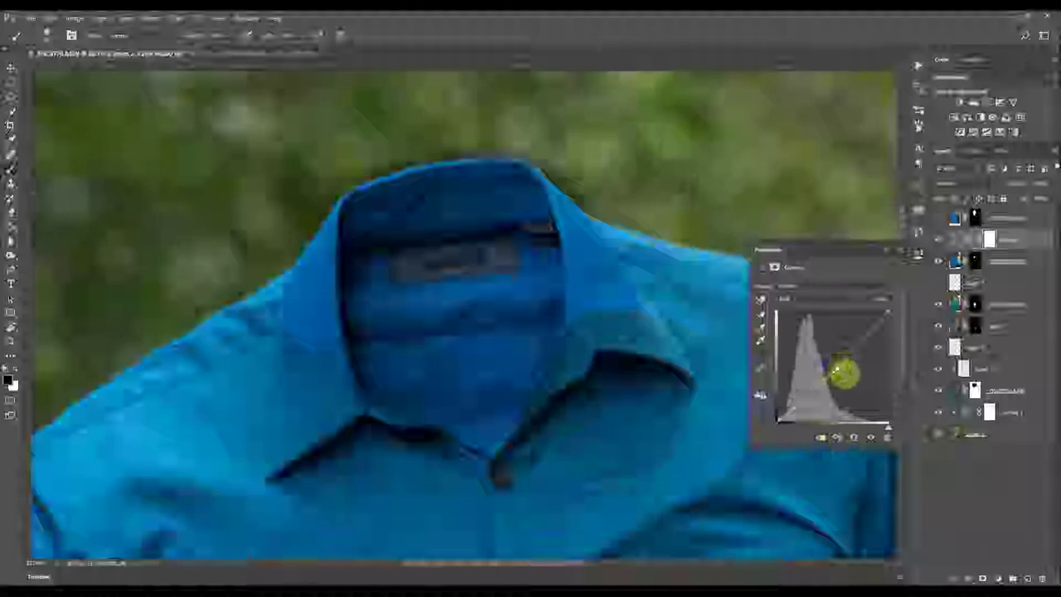
Try to match the collar to the shirt's blue by adjusting the individual color channels and overall brightness in Curves
left_click(816, 310)
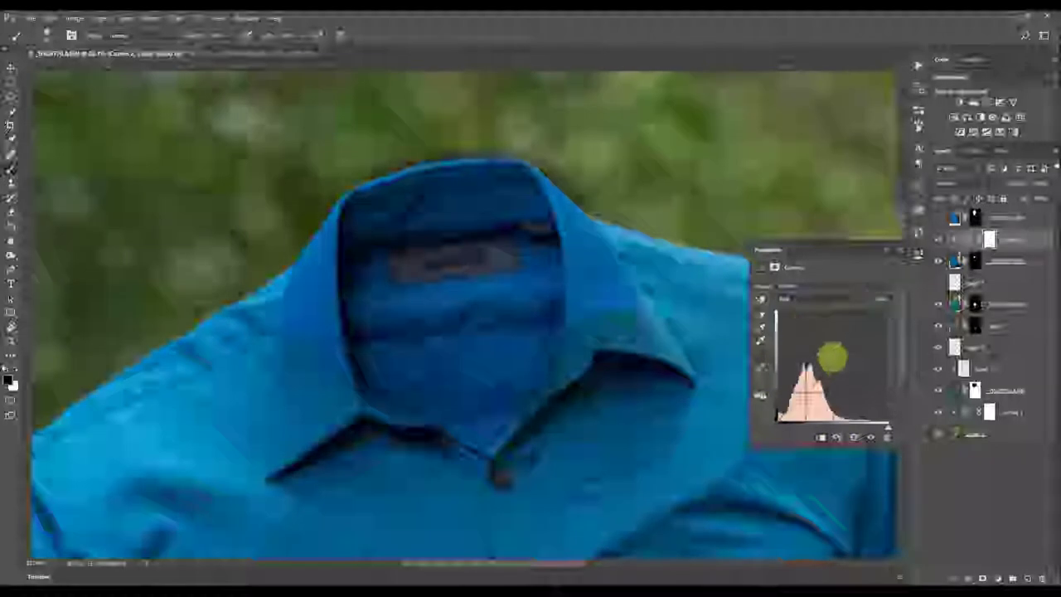
key("alt+4")
key("alt+2")
left_click_drag(844, 370, 847, 366)
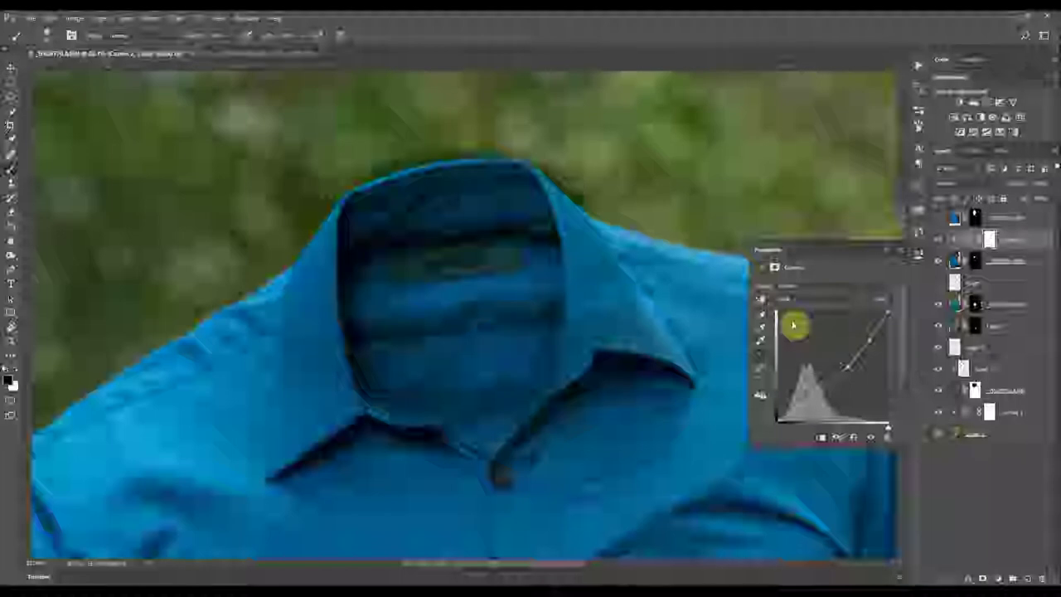
key("alt+5")
left_click_drag(847, 366, 844, 365)
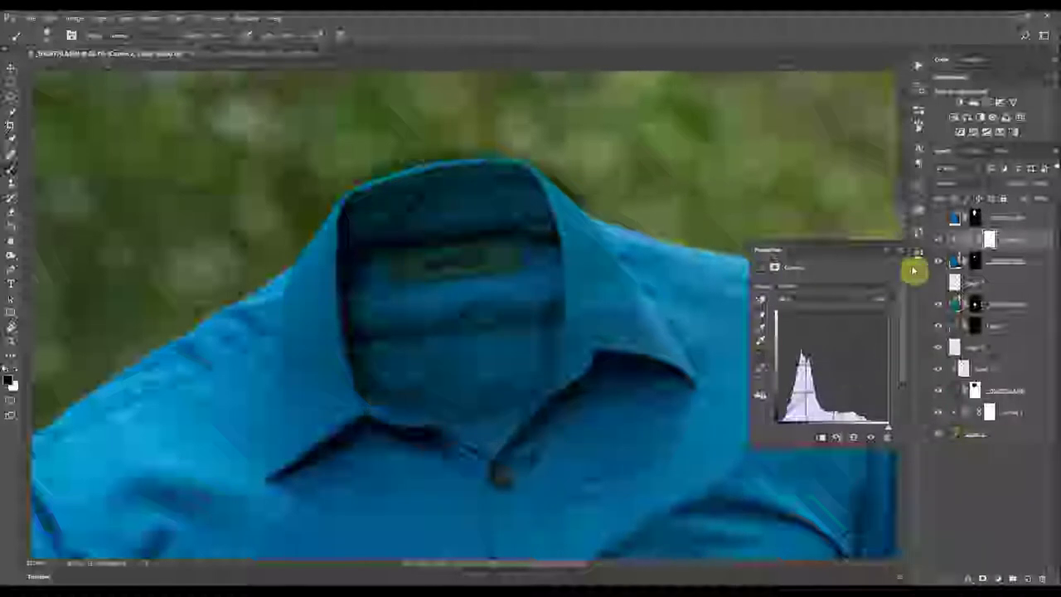
Compare the collar with and without the Curves adjustment, and delete that adjustment layer
left_click(938, 240)
left_click(938, 239)
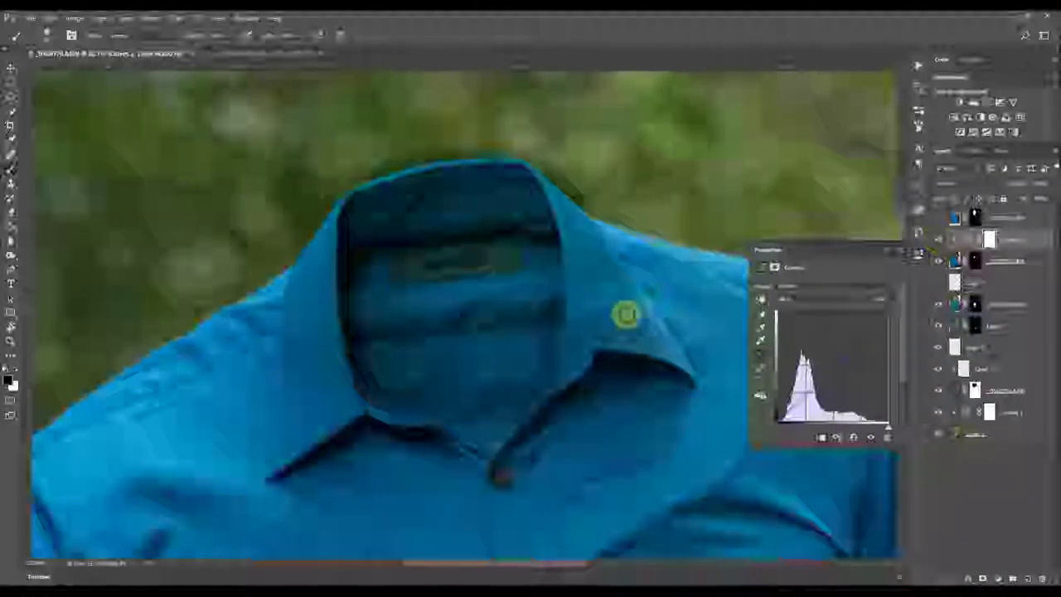
left_click_drag(626, 313, 622, 319)
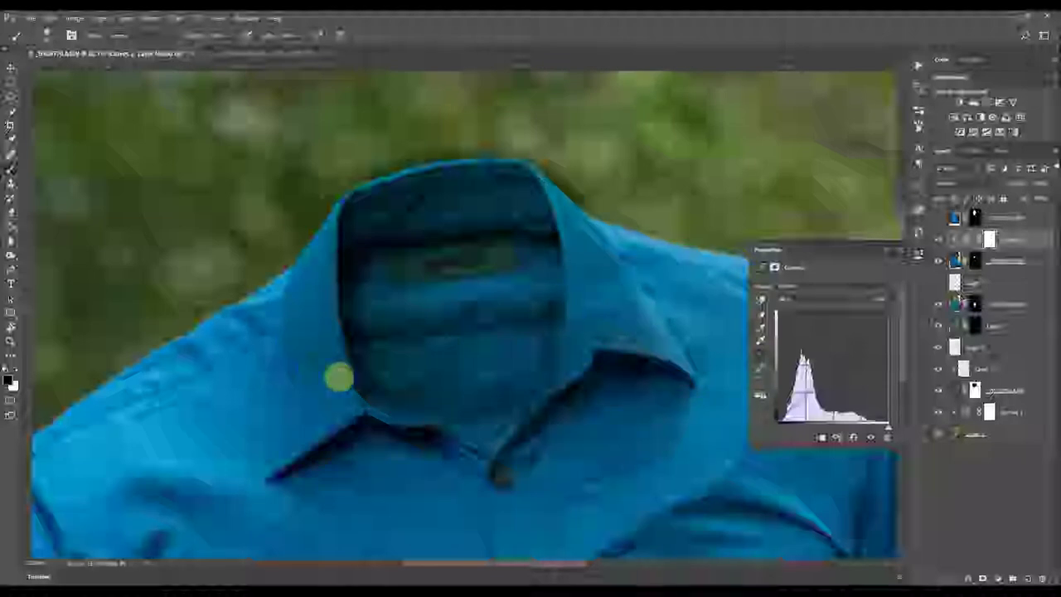
left_click(977, 261)
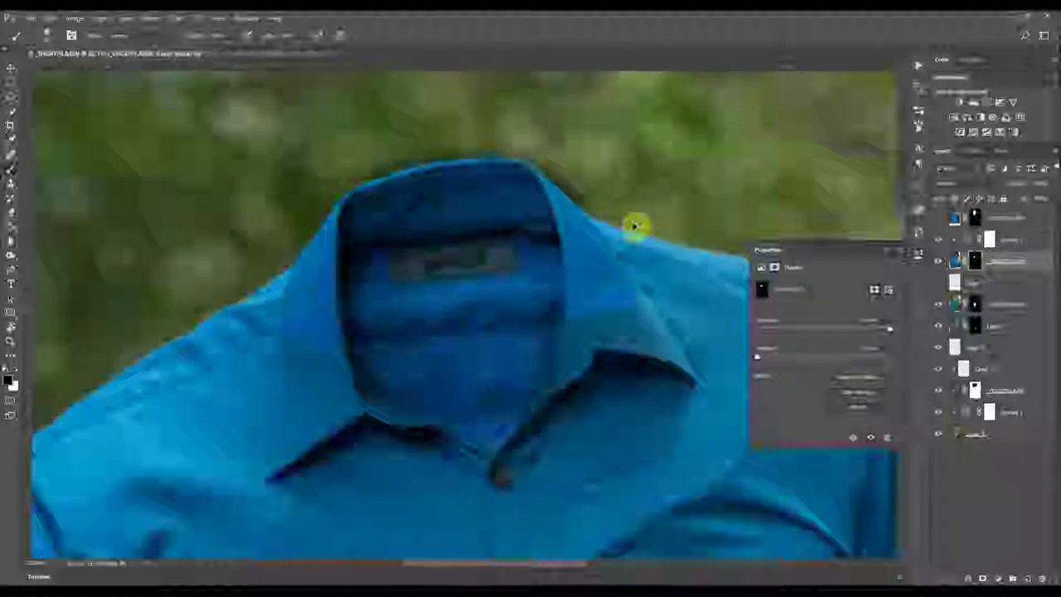
left_click_drag(1013, 242, 1043, 578)
Add a Hue/Saturation adjustment clipped to the collar layer, target the collar's sampled blue, shift its hue, and lower saturation and lightness
left_click(998, 579)
left_click(970, 435)
left_click(762, 299)
left_click(576, 247)
left_click_drag(821, 367, 814, 367)
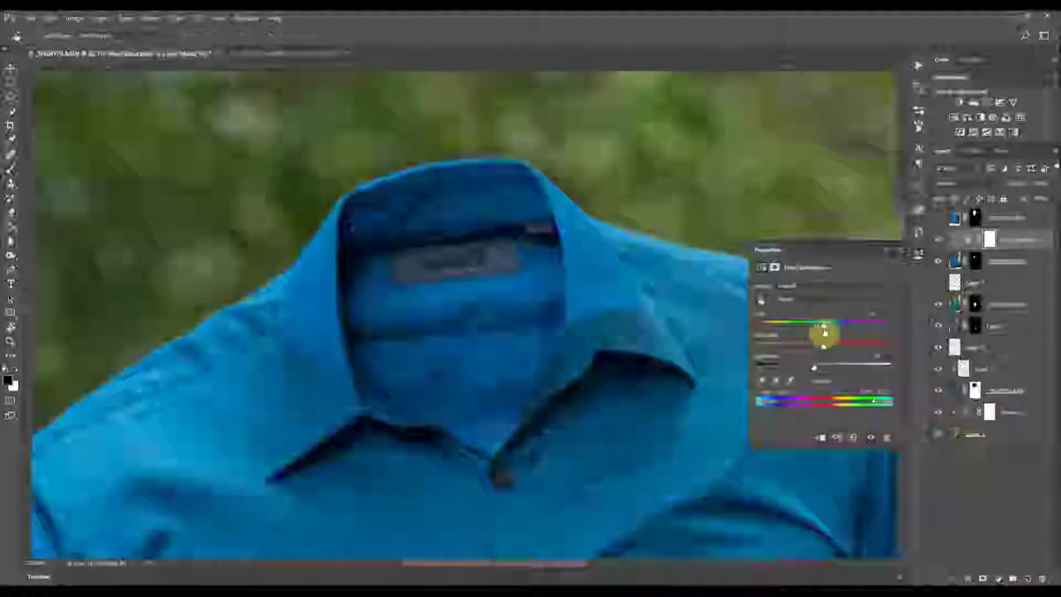
left_click_drag(818, 326, 817, 326)
left_click_drag(824, 347, 815, 368)
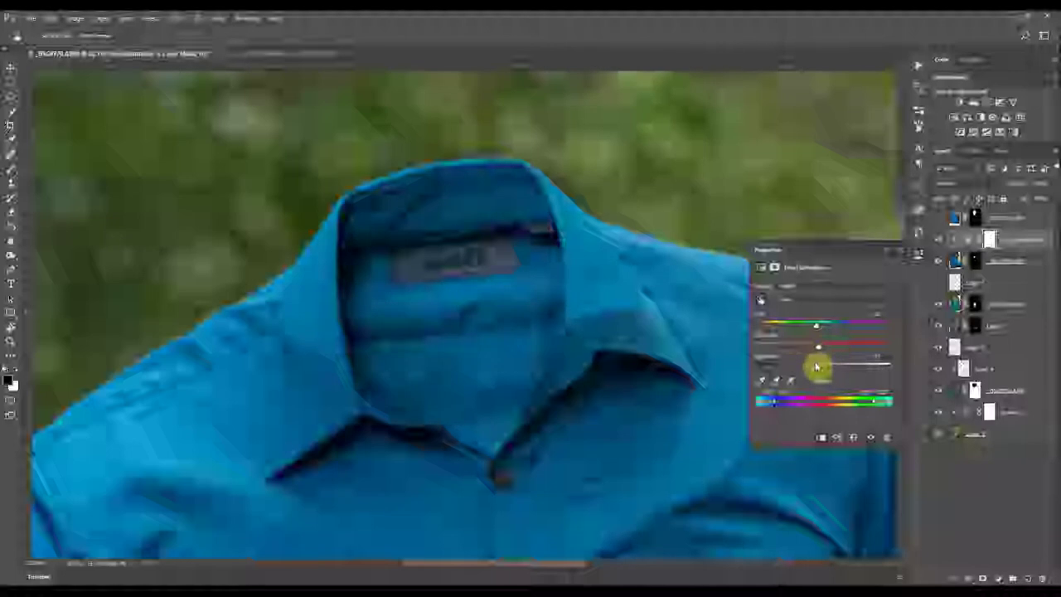
left_click_drag(818, 330, 821, 329)
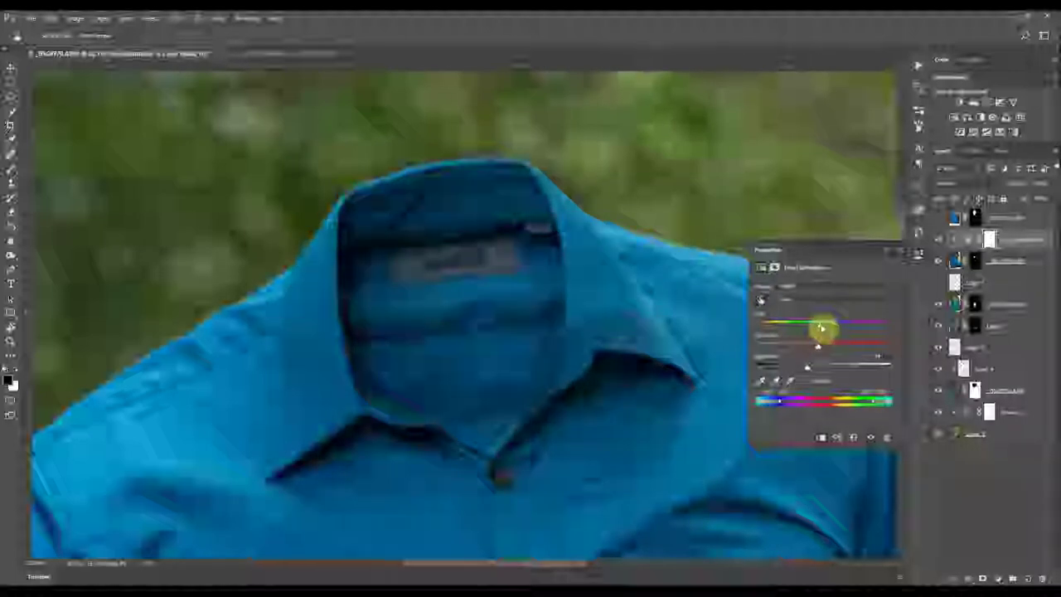
Paint on the collar layer's mask with black and white to blend the collar's folds and edges into the surrounding shirt
left_click(921, 256)
left_click(972, 261)
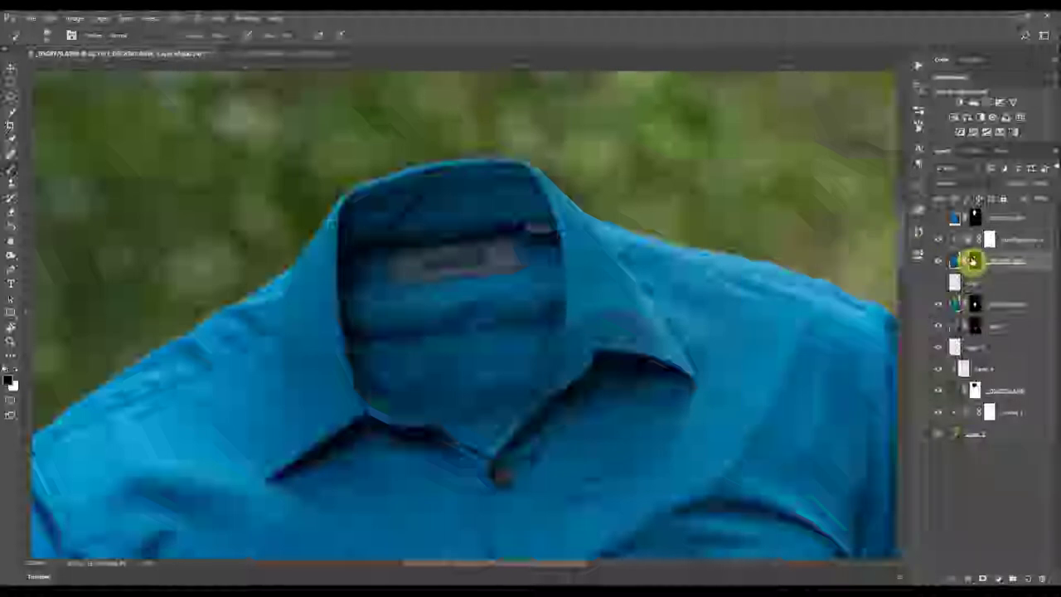
left_click(973, 261)
scroll(614, 324, "up", 3)
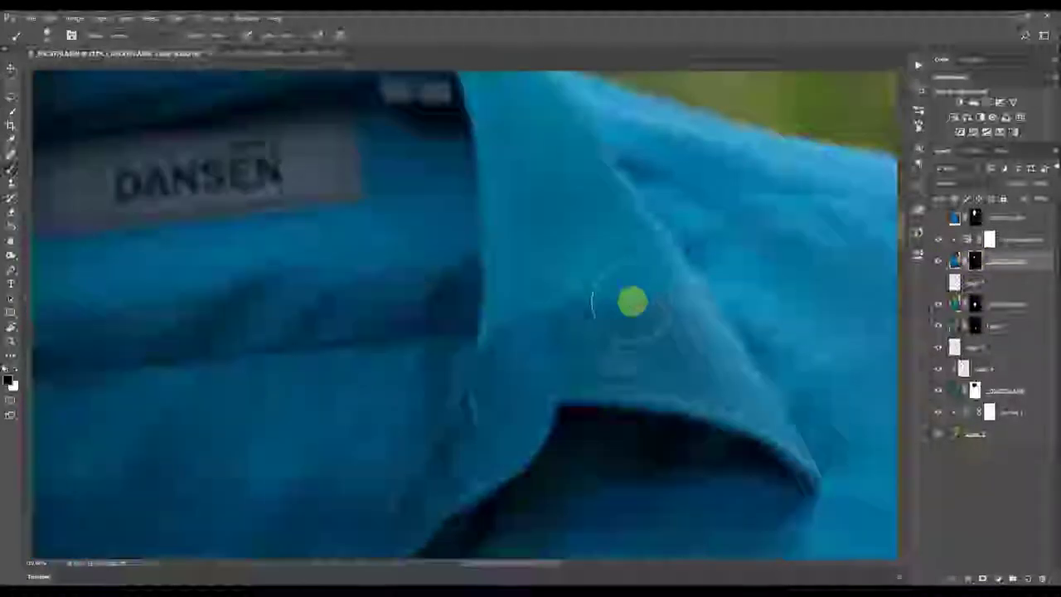
mouse_move(644, 312)
left_mouse_down()
mouse_move(631, 323)
mouse_move(638, 314)
left_mouse_up()
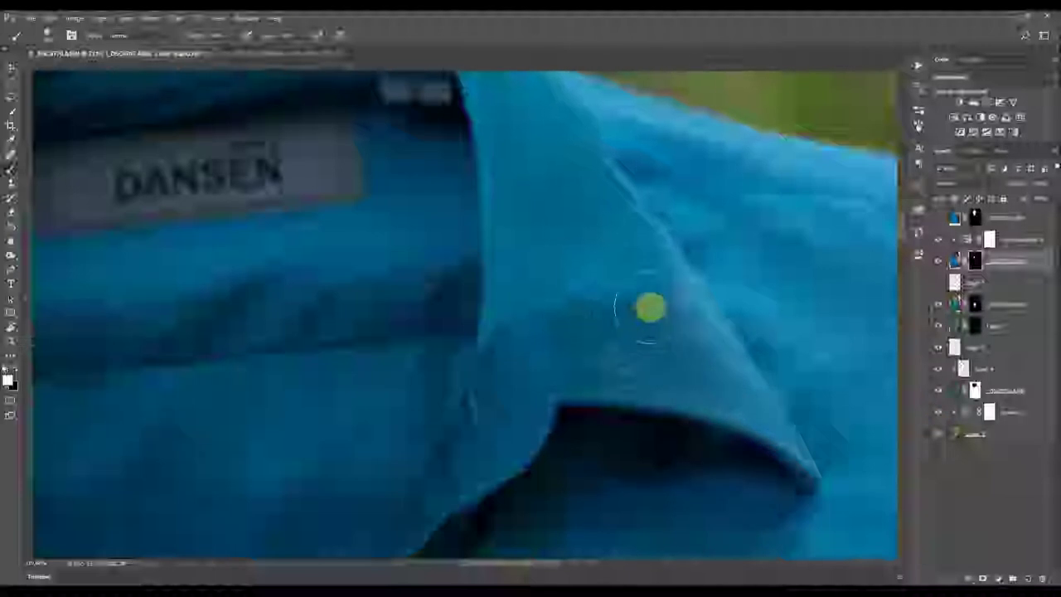
key("x")
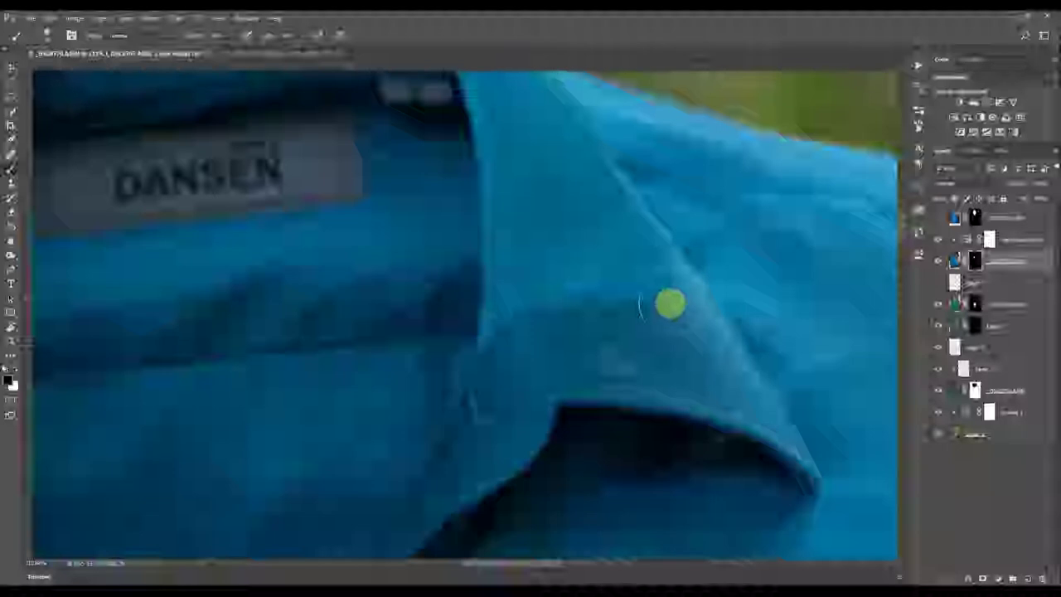
mouse_move(660, 300)
left_mouse_down()
mouse_move(620, 303)
mouse_move(647, 301)
mouse_move(633, 304)
mouse_move(611, 289)
left_mouse_up()
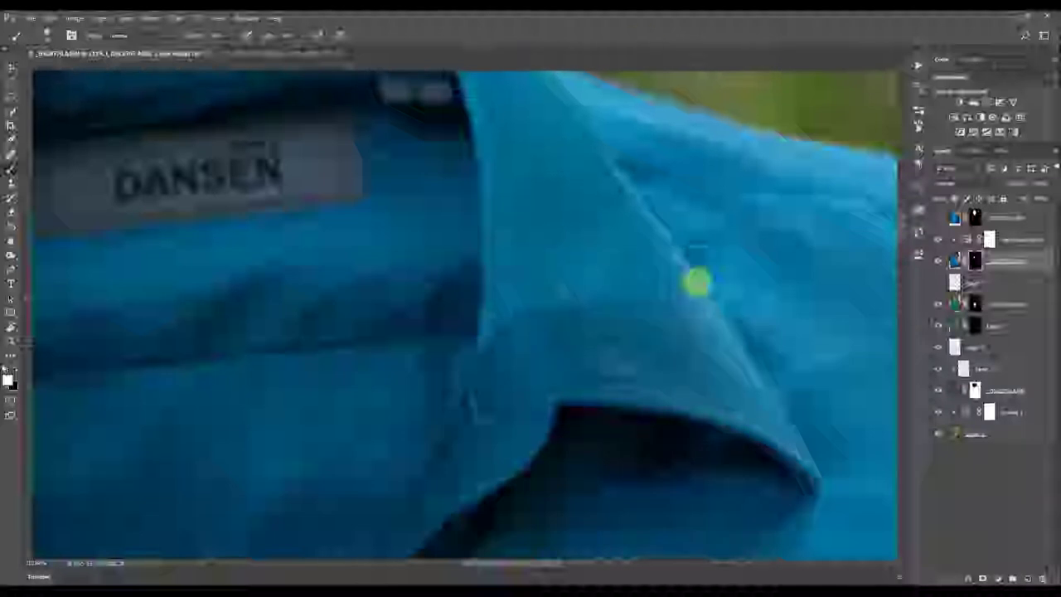
key("x")
mouse_move(548, 290)
left_mouse_down()
mouse_move(614, 287)
mouse_move(637, 301)
mouse_move(552, 298)
mouse_move(697, 334)
mouse_move(621, 310)
mouse_move(514, 334)
mouse_move(637, 290)
left_mouse_up()
mouse_move(516, 207)
left_mouse_down()
mouse_move(571, 251)
mouse_move(595, 252)
mouse_move(562, 260)
left_mouse_up()
mouse_move(626, 324)
left_mouse_down()
mouse_move(592, 346)
mouse_move(567, 414)
mouse_move(594, 337)
left_mouse_up()
mouse_move(513, 338)
left_mouse_down()
mouse_move(407, 207)
mouse_move(530, 180)
left_mouse_up()
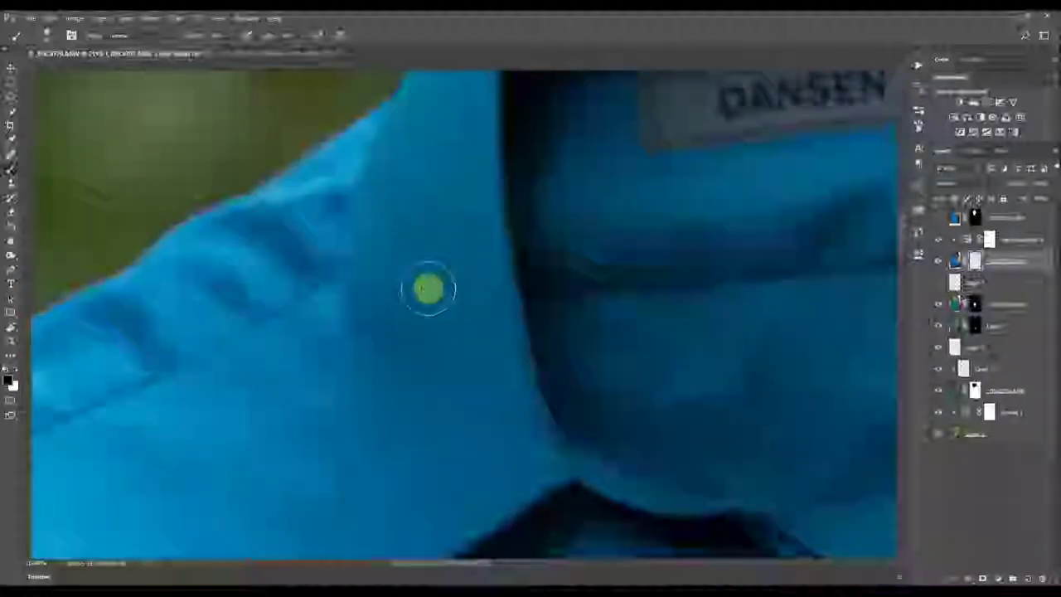
Compare the shirt with and without the masked collar layer and its Hue/Saturation adjustment
left_click(937, 265)
left_click(937, 265)
scroll(587, 279, "down", 5)
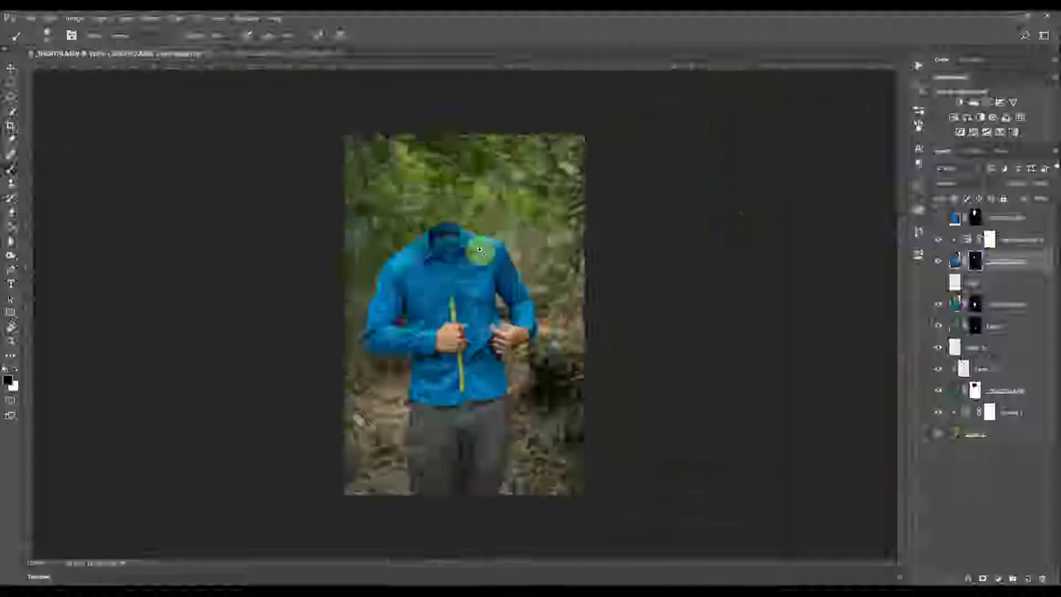
scroll(465, 261, "up", 3)
left_click(938, 241)
left_click(938, 243)
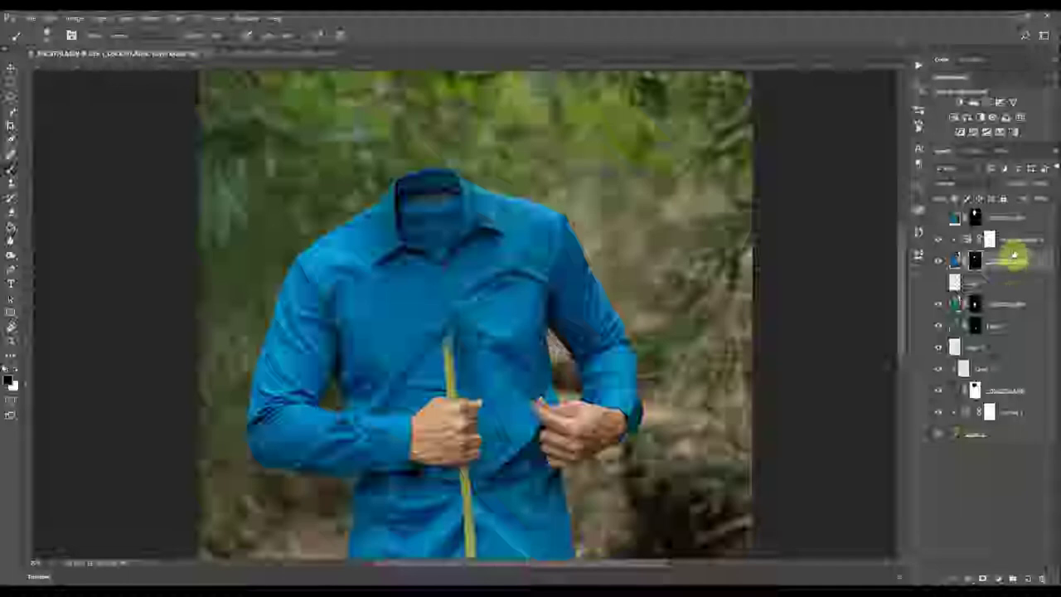
Add a Curves adjustment above the Hue/Saturation layer and raise the curve's midtones to brighten the image
left_click(999, 578)
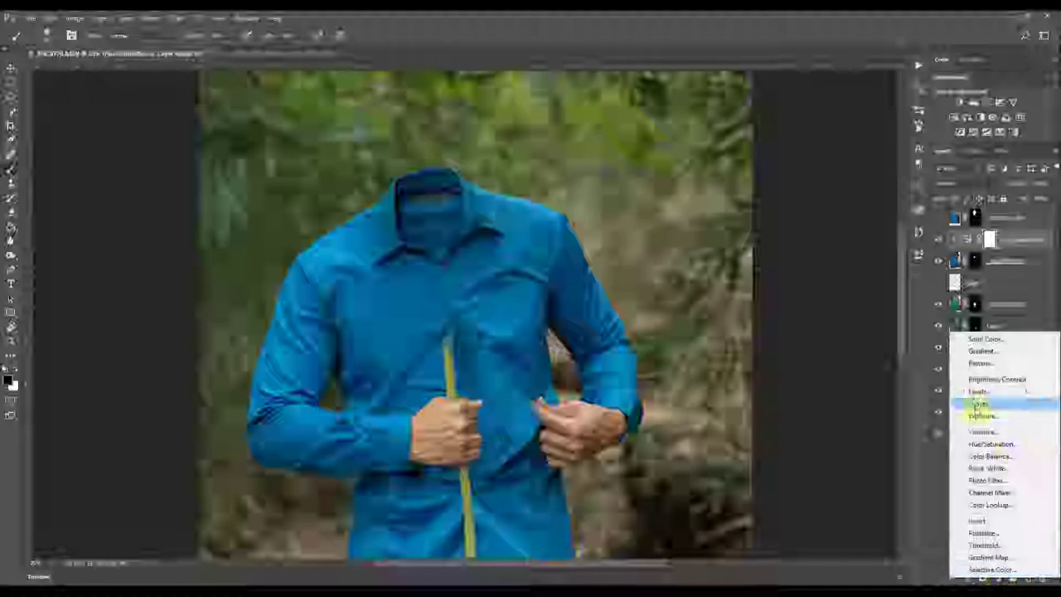
left_click(971, 407)
left_click_drag(839, 358, 833, 353)
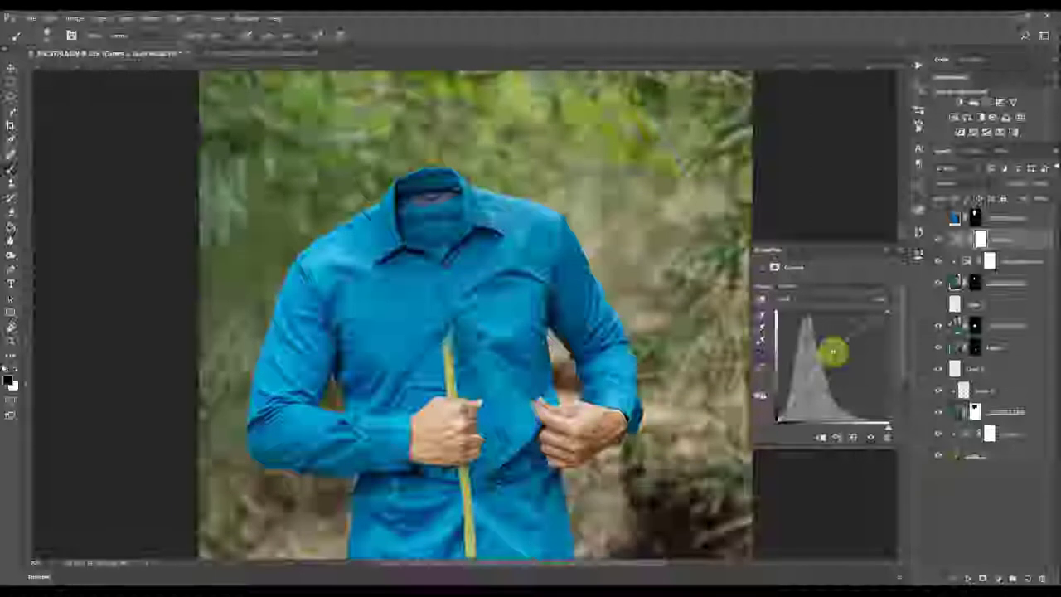
Invert the Curves mask to black and paint white over the collar area to limit the brightening to it
key("ctrl+i")
left_click(300, 97)
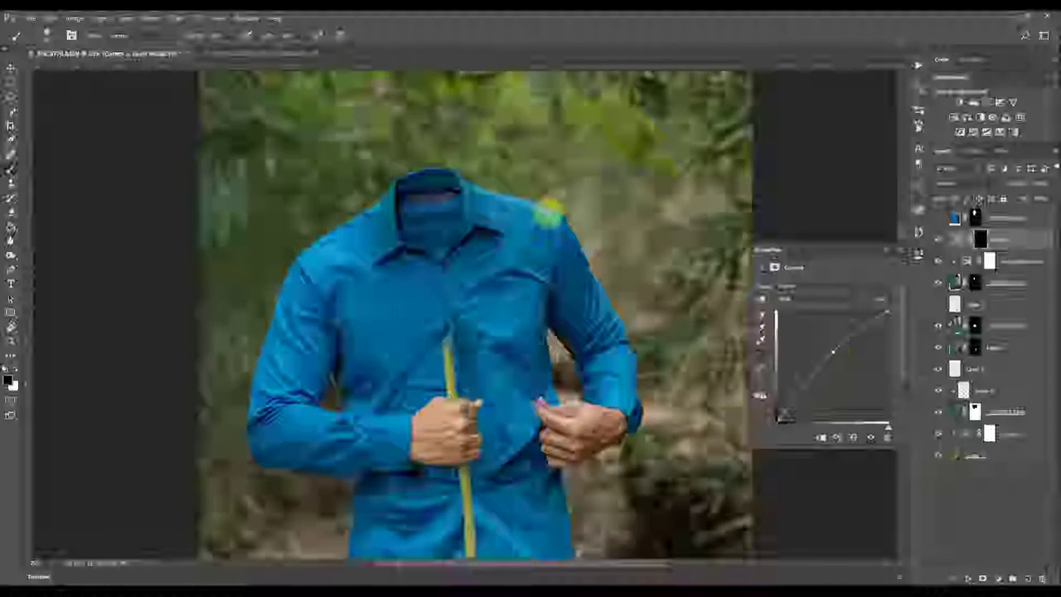
key("backslash")
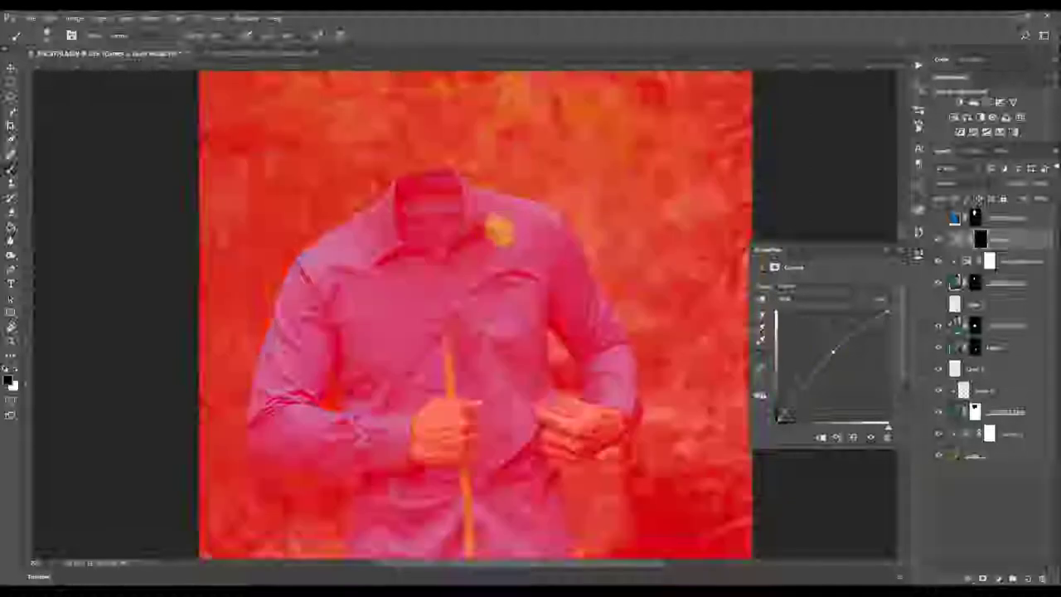
key("backslash")
left_click(409, 264)
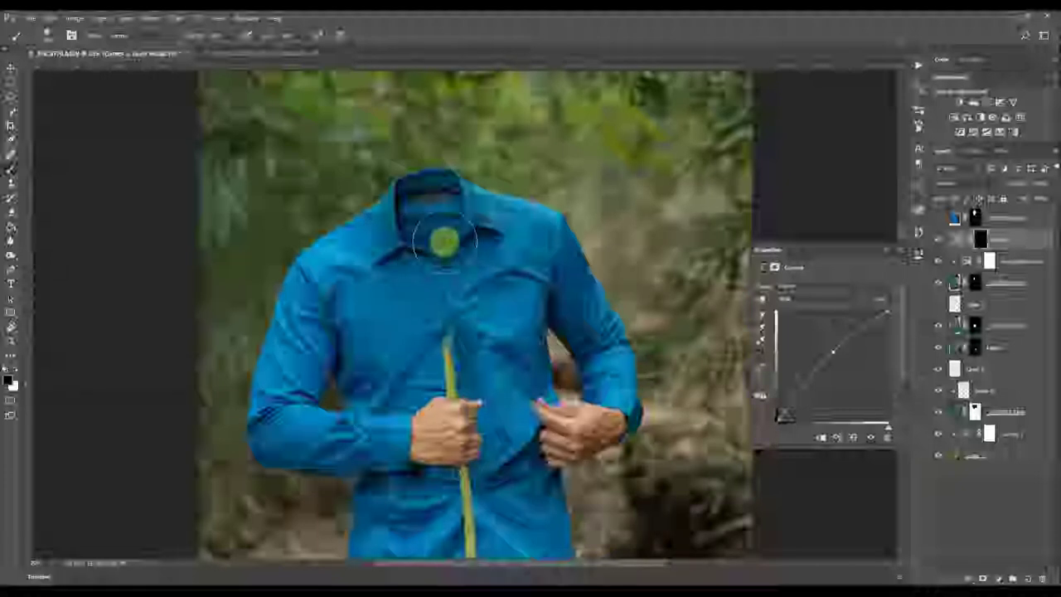
key("x")
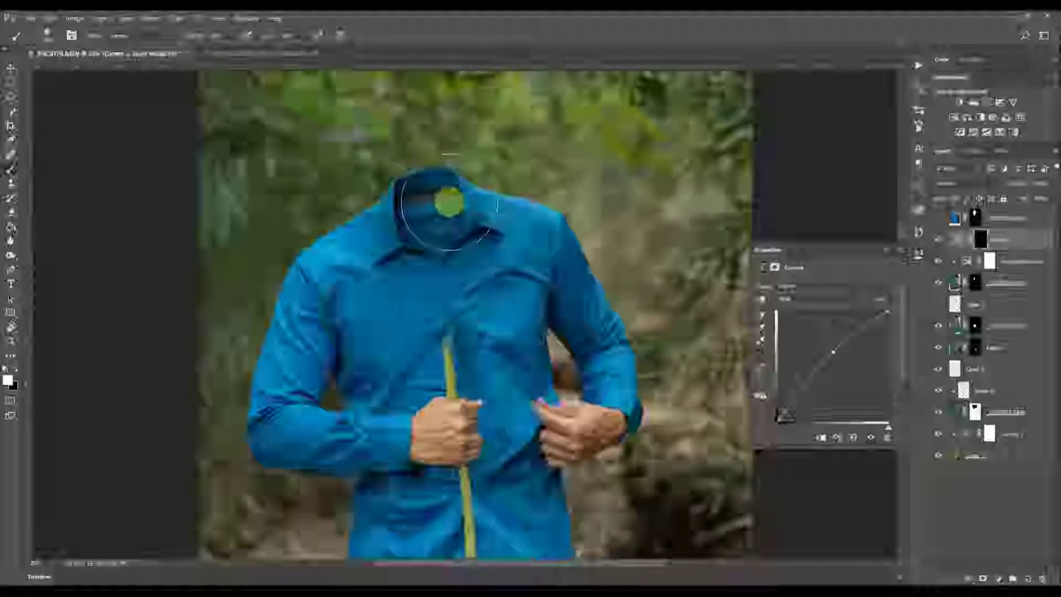
mouse_move(450, 200)
left_mouse_down()
mouse_move(425, 224)
mouse_move(441, 237)
mouse_move(384, 239)
mouse_move(458, 229)
mouse_move(434, 210)
mouse_move(481, 225)
left_mouse_up()
Compare the collar with and without the Hue/Saturation adjustment, checking the match at full-image size and up close
left_click(967, 261)
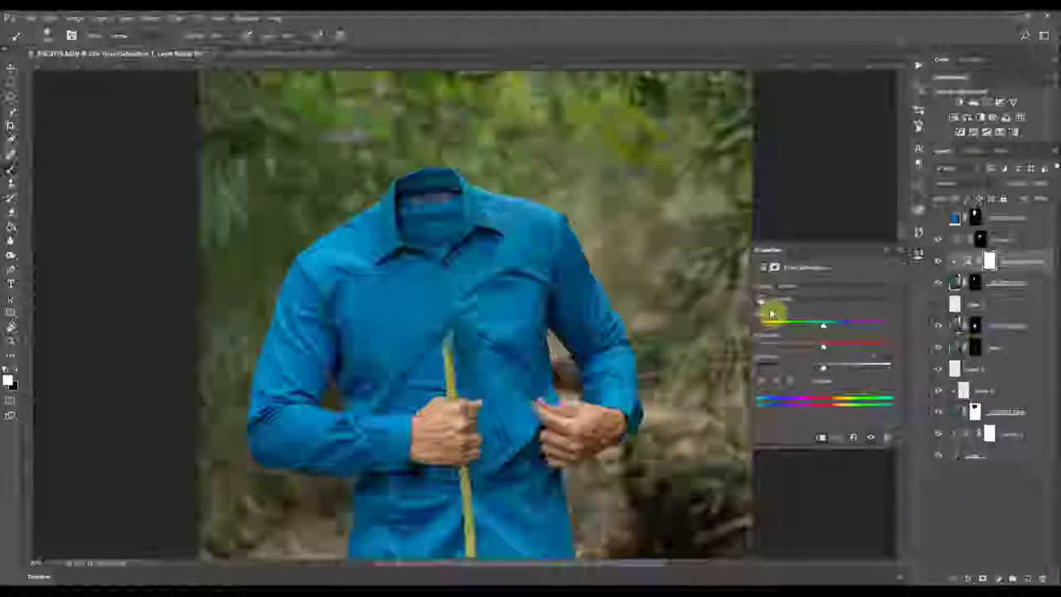
left_click(939, 262)
left_click(940, 262)
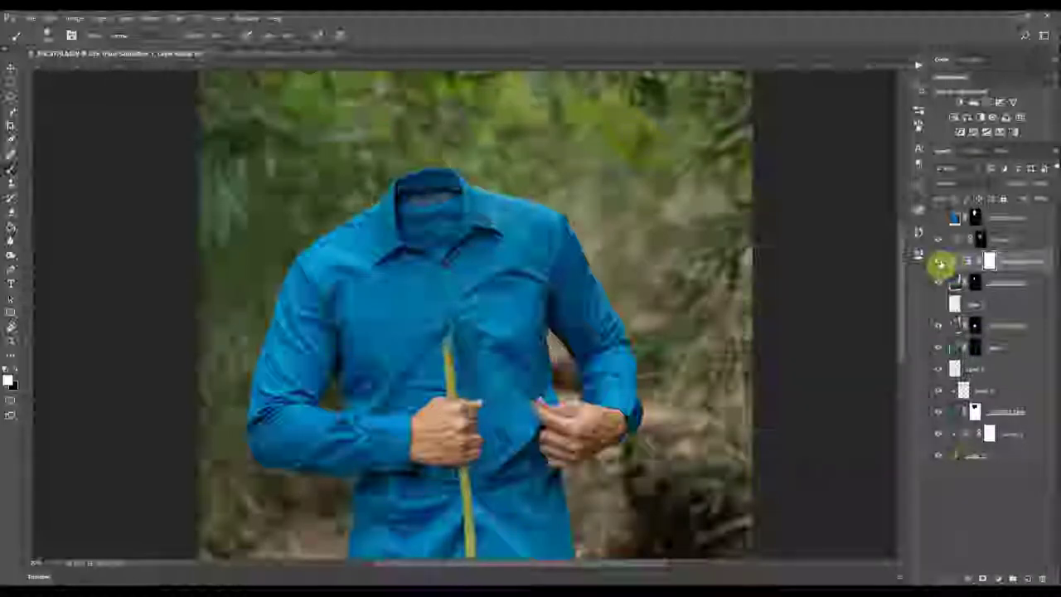
scroll(439, 288, "down", 5)
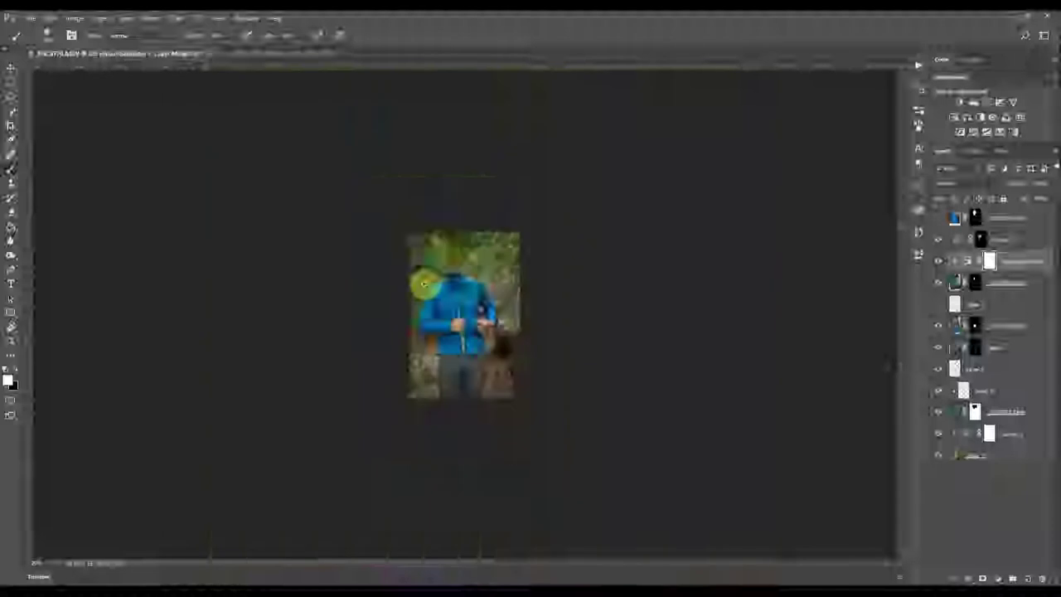
scroll(428, 284, "up", 5)
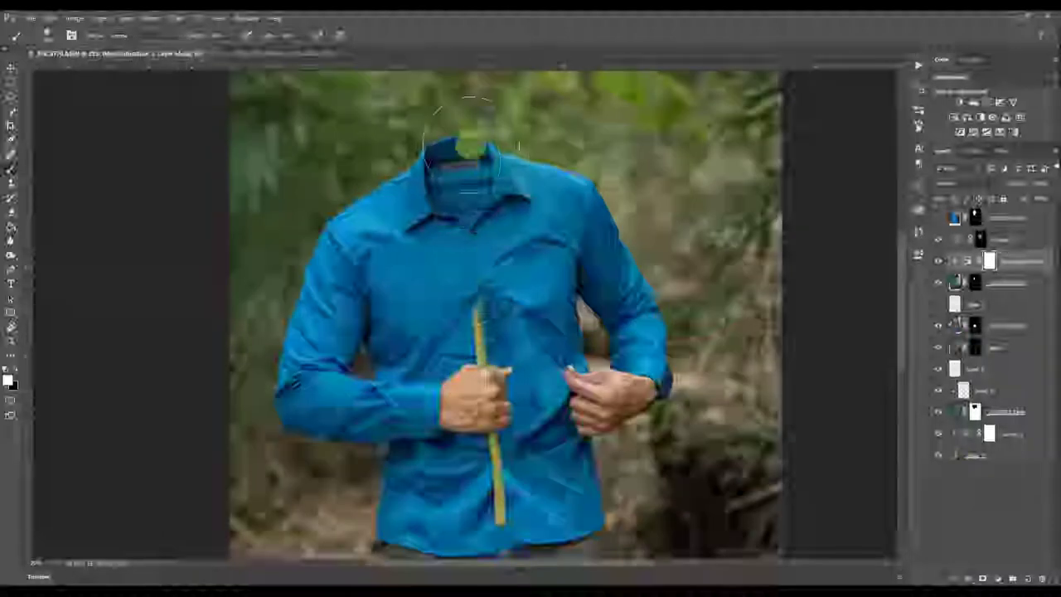
Create a new layer clipped to the collar layer and try healing away the label lettering, then undo the strokes
left_click(1010, 283)
key("ctrl+shift+alt+n")
scroll(465, 140, "up", 5)
key("j")
left_click_drag(363, 355, 514, 330)
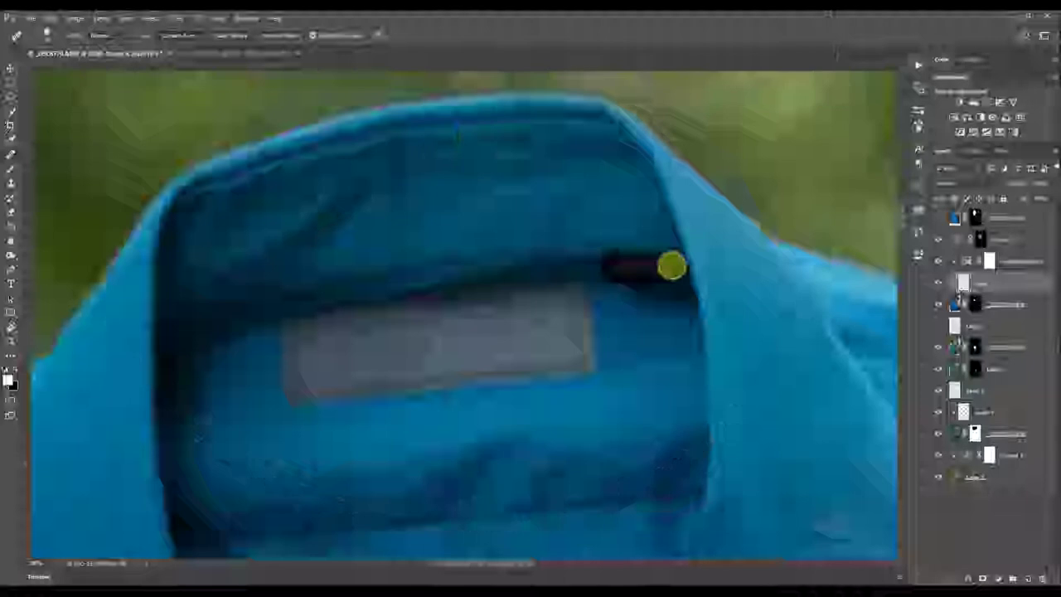
key("ctrl+z")
key("ctrl+z")
Hide the Curves and Hue/Saturation adjustments, and try healing the small tag beside the brand label again
left_click(938, 240)
left_click(939, 261)
left_click_drag(676, 269, 621, 268)
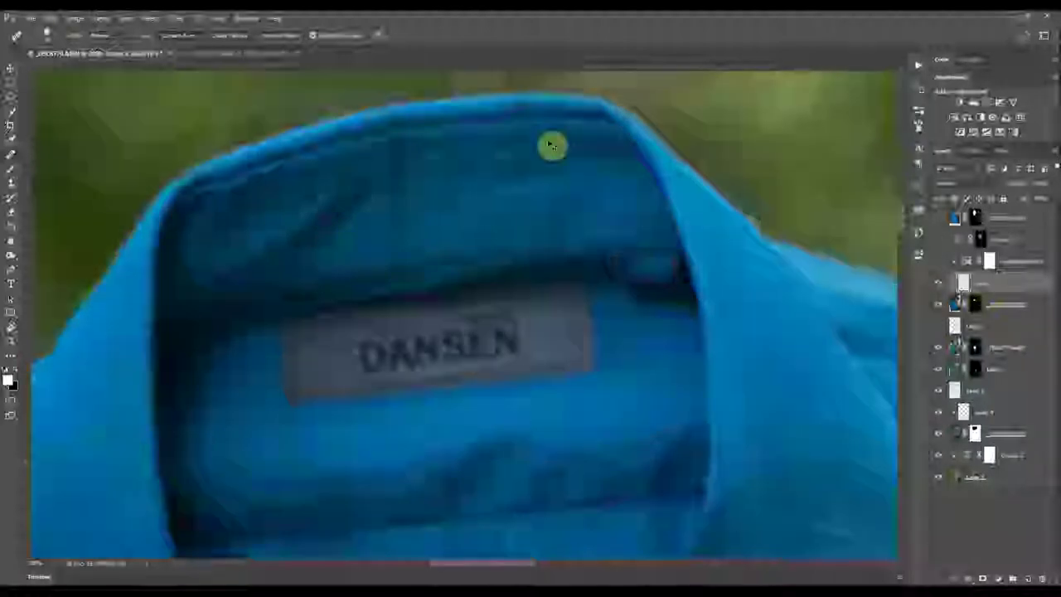
key("ctrl+z")
Cover the small white tag beside the brand label with dark fabric on the retouching layer, using a smaller Clone Stamp
left_click(55, 37)
left_click(472, 42)
scroll(649, 277, "up", 5)
left_click(966, 305)
left_click(984, 284)
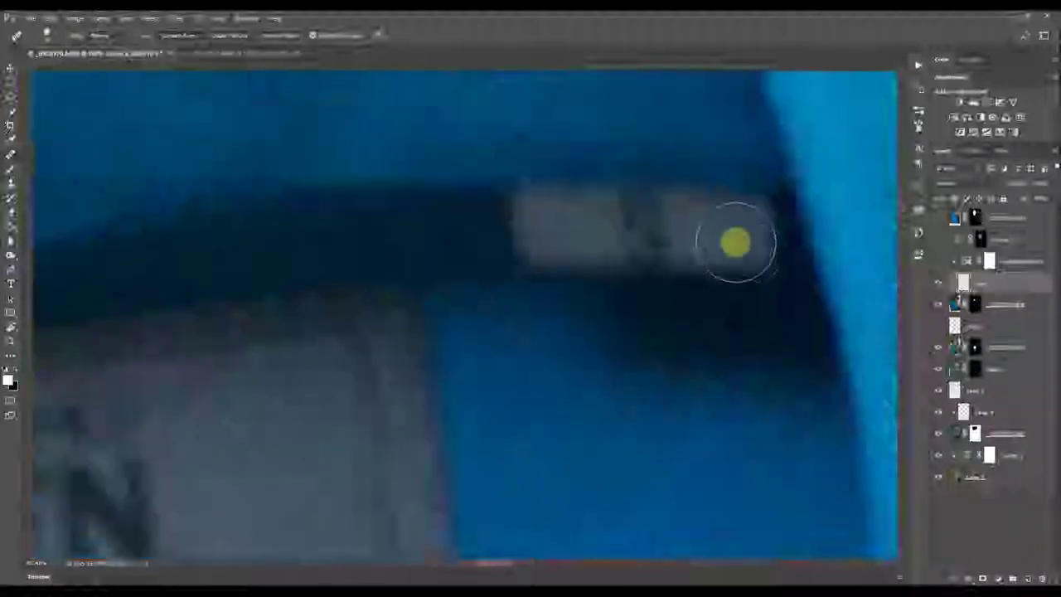
key("s")
key("bracketleft")
key("bracketleft")
key("x")
mouse_move(764, 271)
left_mouse_down()
mouse_move(752, 223)
mouse_move(691, 258)
mouse_move(704, 197)
mouse_move(495, 193)
mouse_move(545, 263)
mouse_move(607, 216)
mouse_move(587, 261)
mouse_move(583, 218)
mouse_move(686, 206)
mouse_move(670, 239)
mouse_move(690, 245)
mouse_move(616, 268)
left_mouse_up()
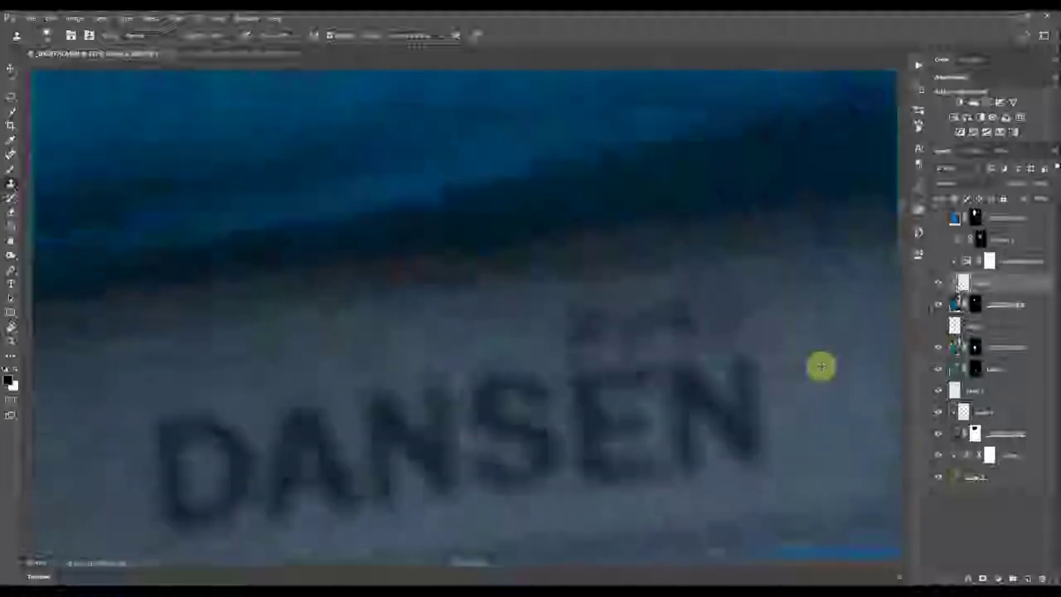
Clone clean label fabric over the DANSEN lettering until the label inside the collar is blank
left_click_drag(742, 377, 729, 447)
mouse_move(694, 426)
left_mouse_down()
mouse_move(561, 322)
mouse_move(554, 286)
left_mouse_up()
left_click_drag(581, 220, 452, 236)
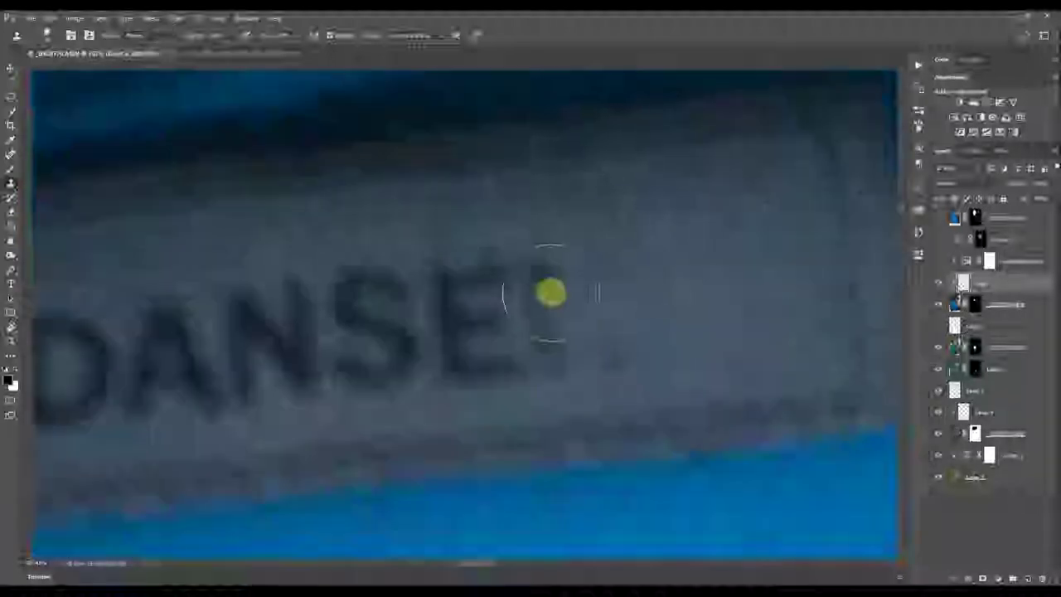
left_click_drag(550, 291, 545, 332)
scroll(648, 297, "down", 5)
scroll(646, 286, "up", 4)
mouse_move(554, 290)
left_mouse_down()
mouse_move(323, 323)
mouse_move(355, 313)
mouse_move(346, 350)
mouse_move(320, 317)
mouse_move(298, 329)
mouse_move(387, 299)
mouse_move(376, 361)
mouse_move(443, 287)
mouse_move(401, 320)
mouse_move(424, 336)
mouse_move(419, 315)
mouse_move(474, 327)
mouse_move(443, 292)
mouse_move(487, 291)
mouse_move(460, 312)
mouse_move(539, 277)
mouse_move(550, 327)
mouse_move(484, 301)
left_mouse_up()
left_click(611, 284, "alt")
left_click(564, 296, "alt")
left_click(650, 246, "alt")
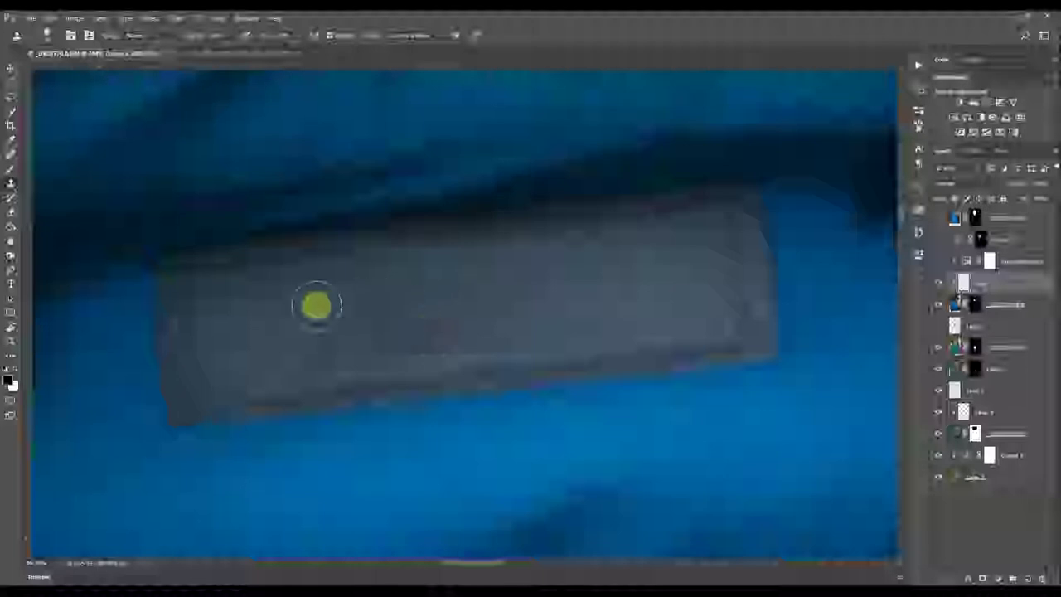
Check the retouched collar in the full image and show the Curves and Hue/Saturation adjustments again
scroll(643, 301, "down", 8)
left_click(938, 285)
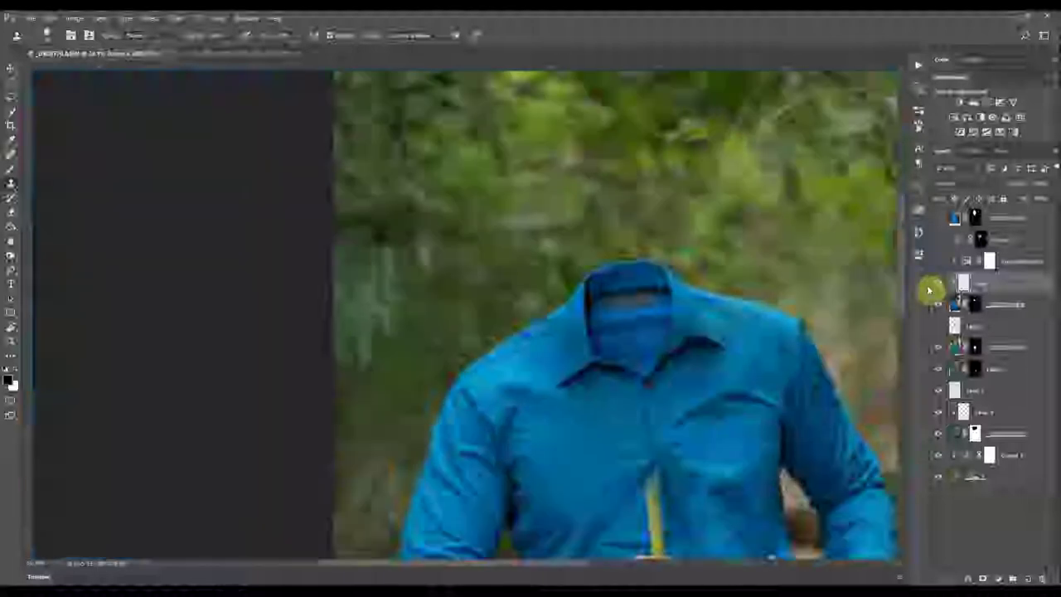
scroll(655, 319, "down", 5)
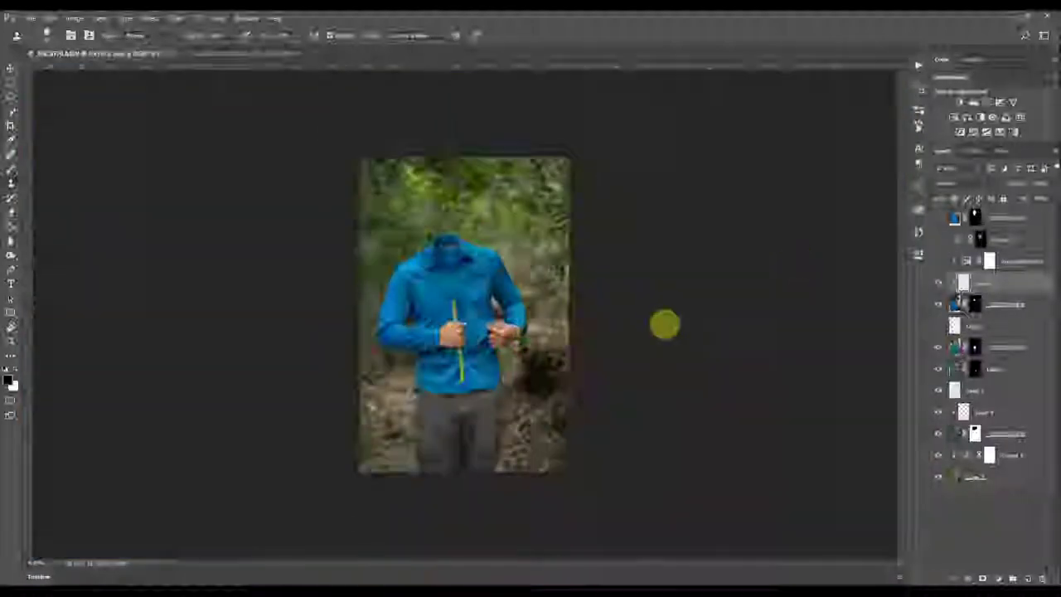
left_click_drag(938, 239, 937, 261)
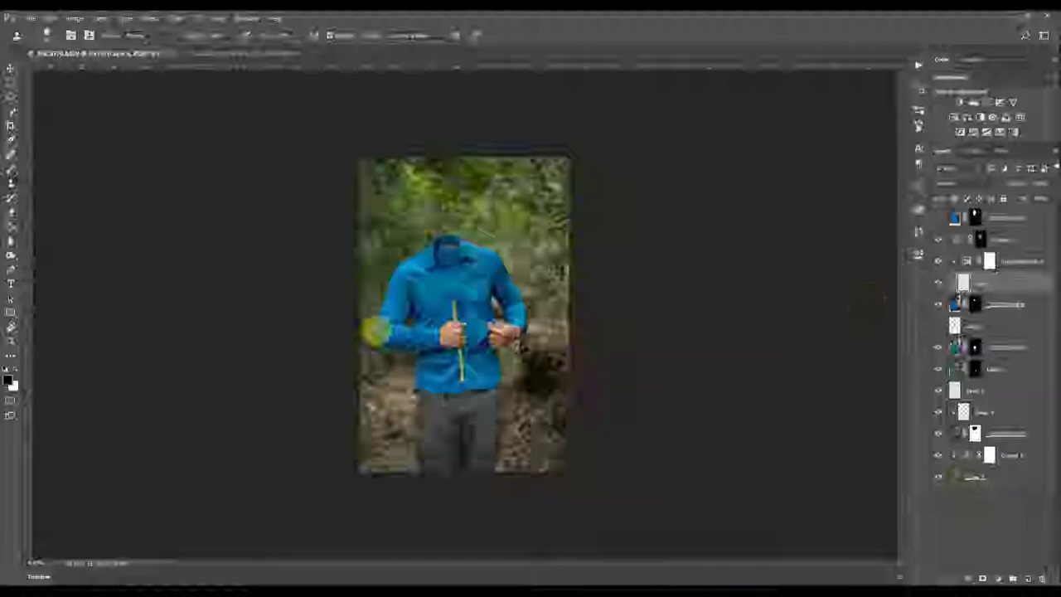
scroll(452, 323, "up", 5)
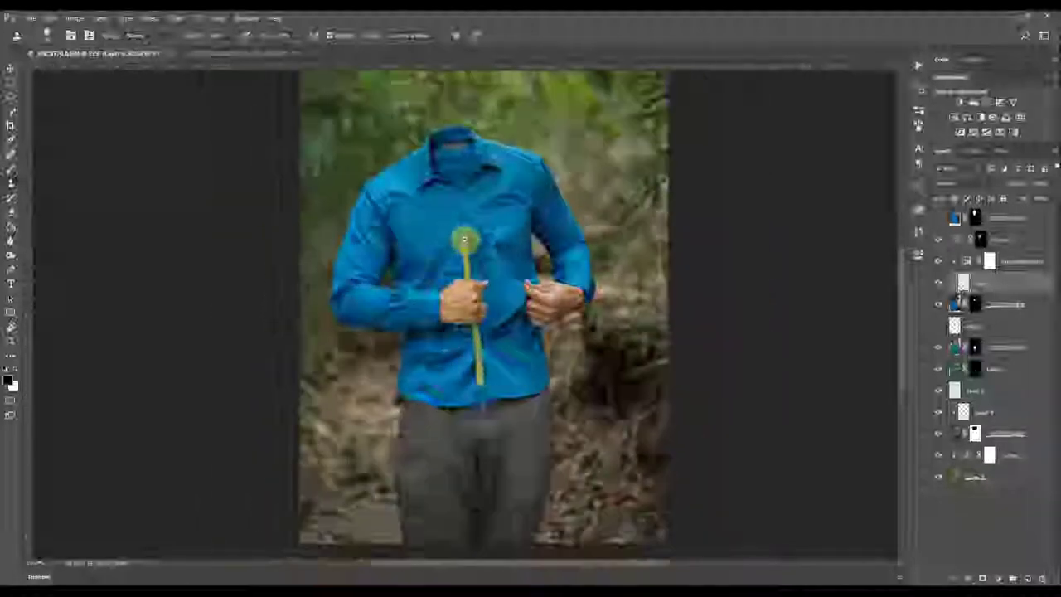
scroll(468, 243, "down", 1)
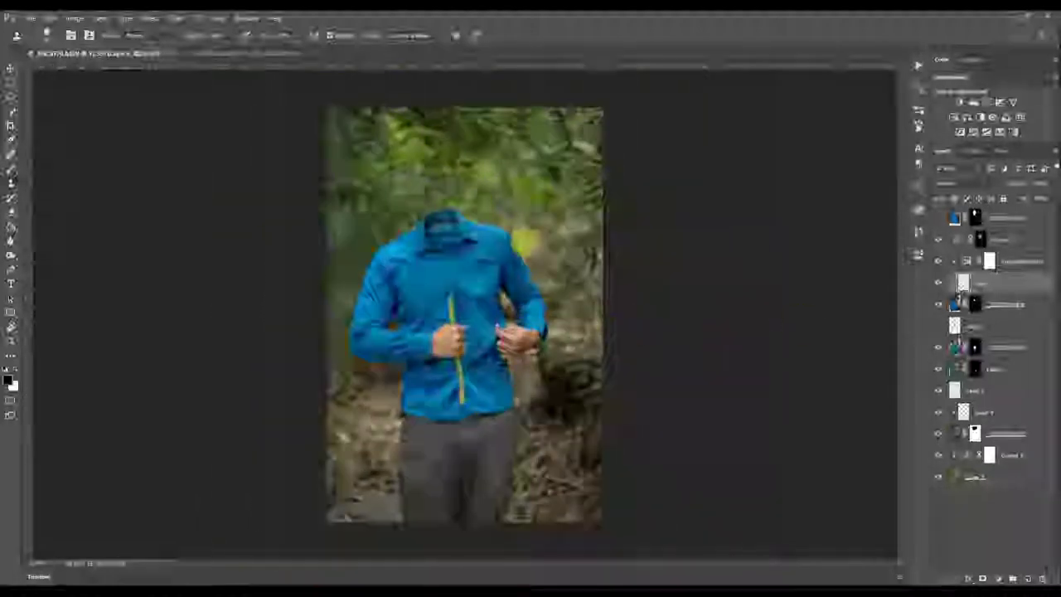
Compare the composite with and without the sunflower layer, leaving the flower head visible above the collar
left_click(938, 218)
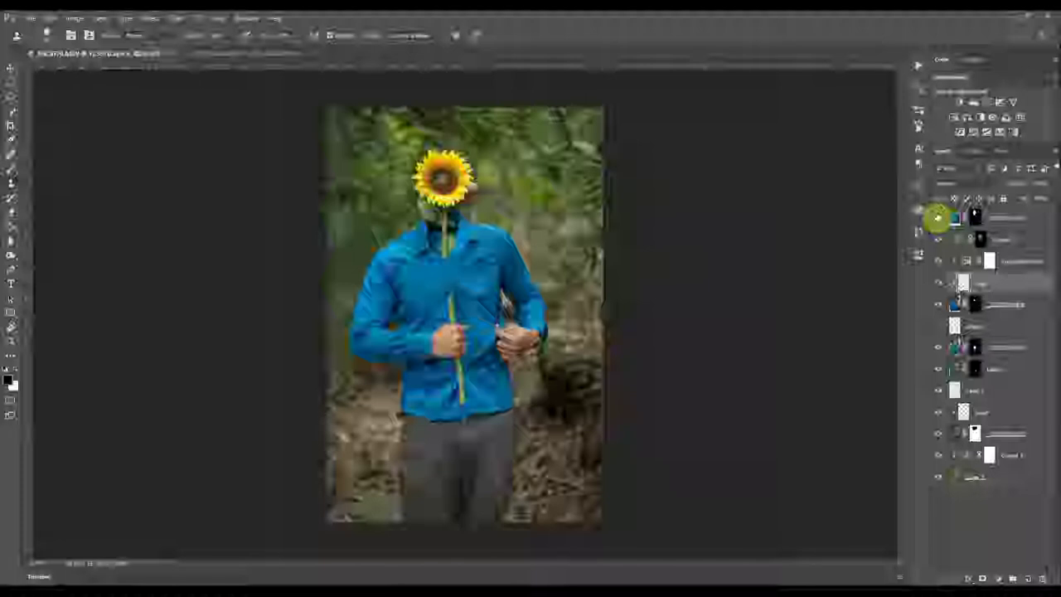
left_click(938, 218)
left_click(937, 218)
left_click(938, 218)
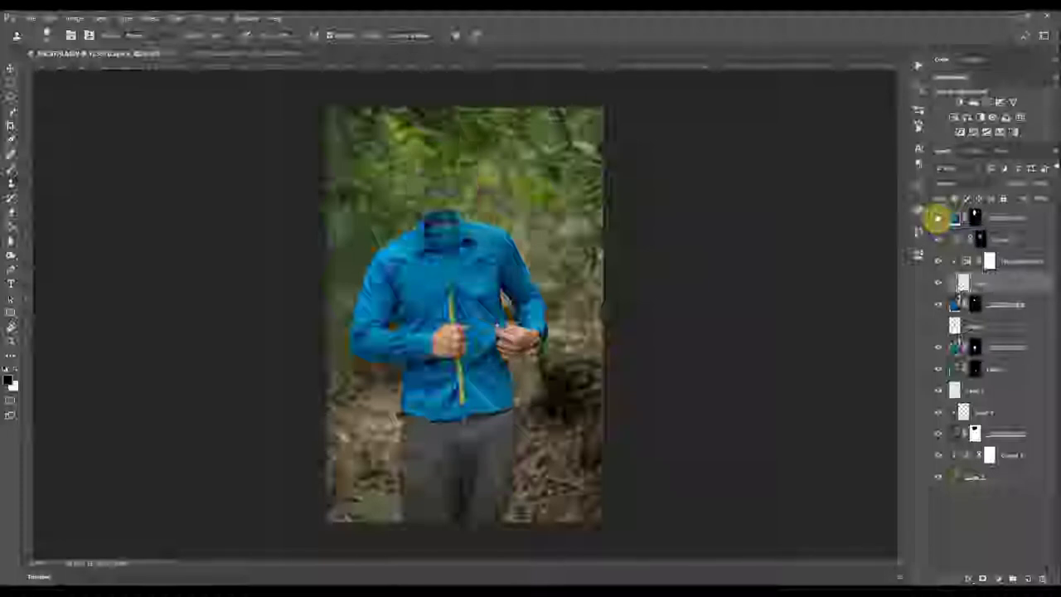
left_click(938, 218)
Compare the composite with and without the layer that holds the hand and lower flower stem
left_click(939, 352)
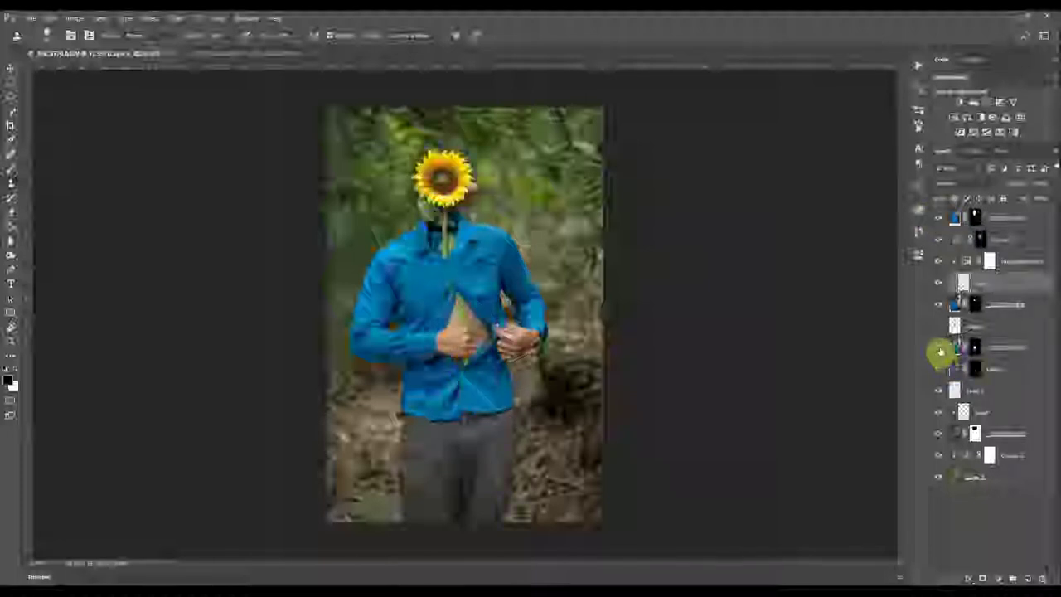
left_click(940, 351)
left_click(940, 352)
left_click(940, 352)
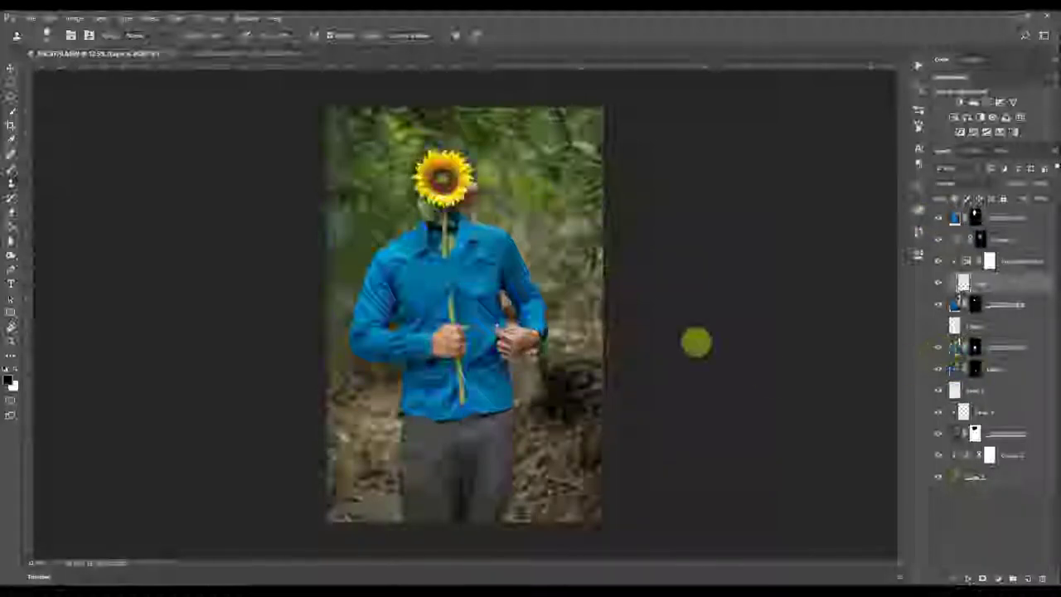
left_click(940, 351)
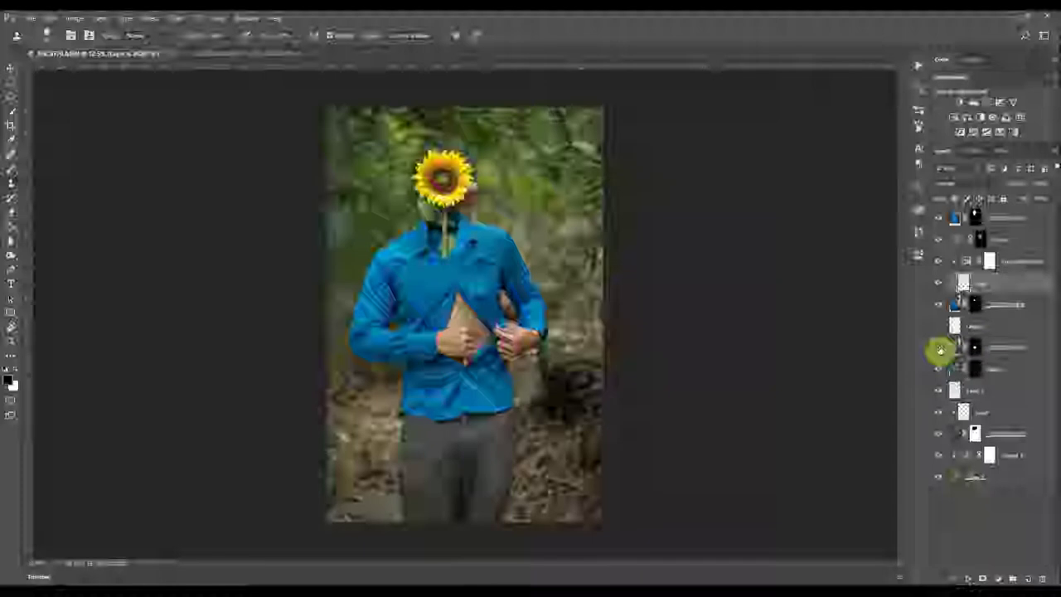
left_click(941, 351)
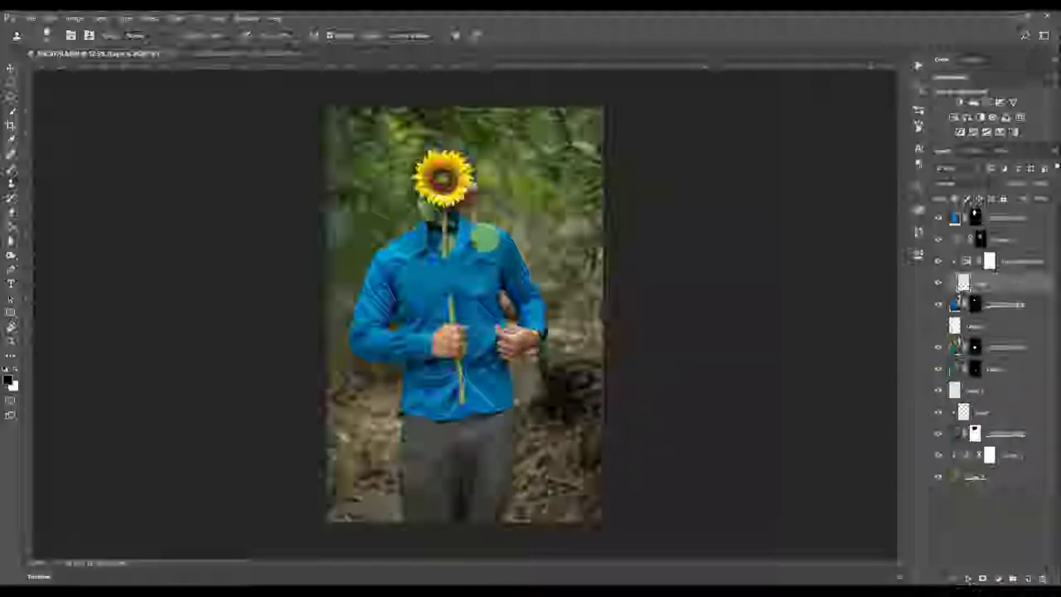
Toggle the _DSC8722.ARW sunflower layer to compare the full composite with and without the flower head
left_click(941, 224)
left_click(940, 224)
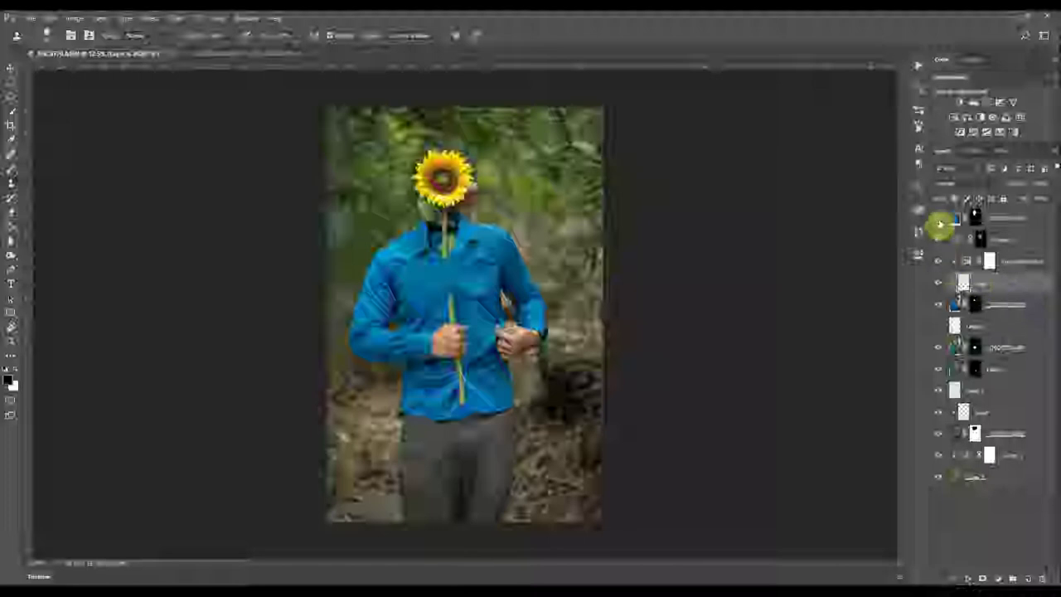
left_click(940, 225)
left_click(940, 224)
left_click(940, 224)
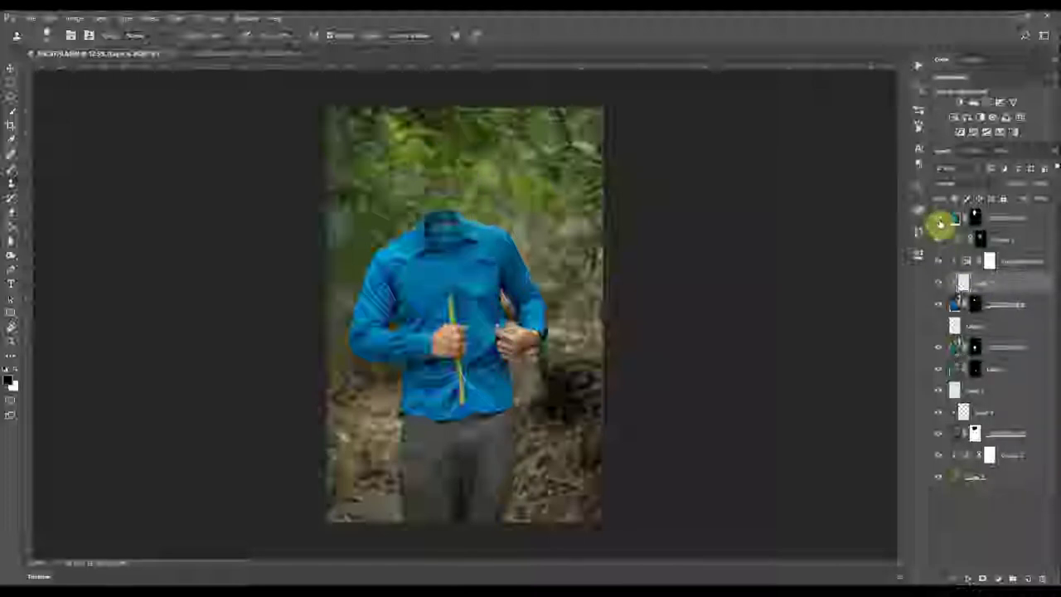
left_click(940, 223)
Compare the red, green and blue channels for contrast between sunflower and background, and duplicate the red channel
scroll(469, 165, "up", 4)
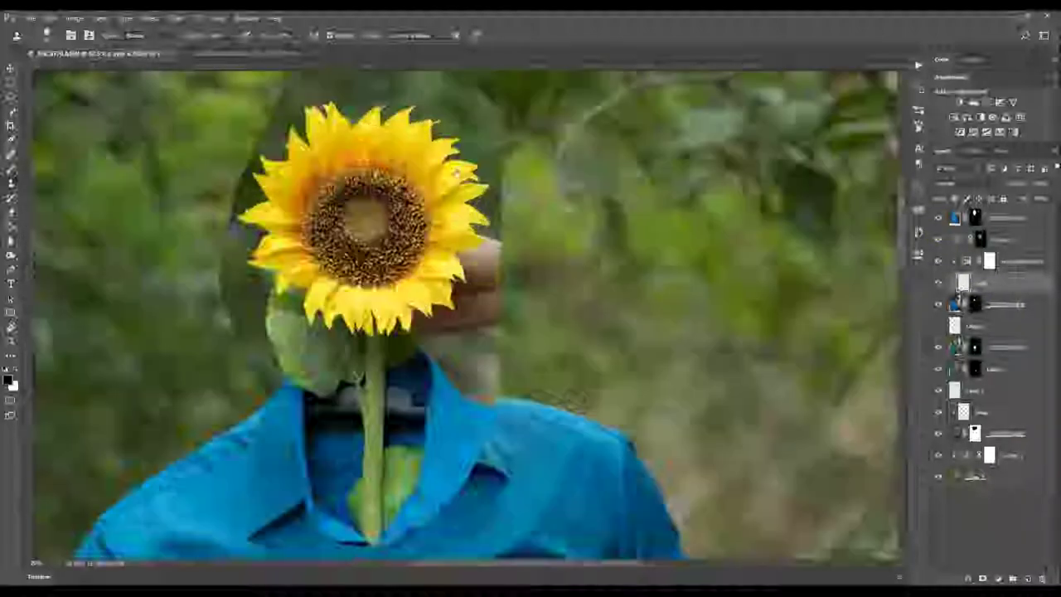
left_click_drag(466, 262, 530, 293)
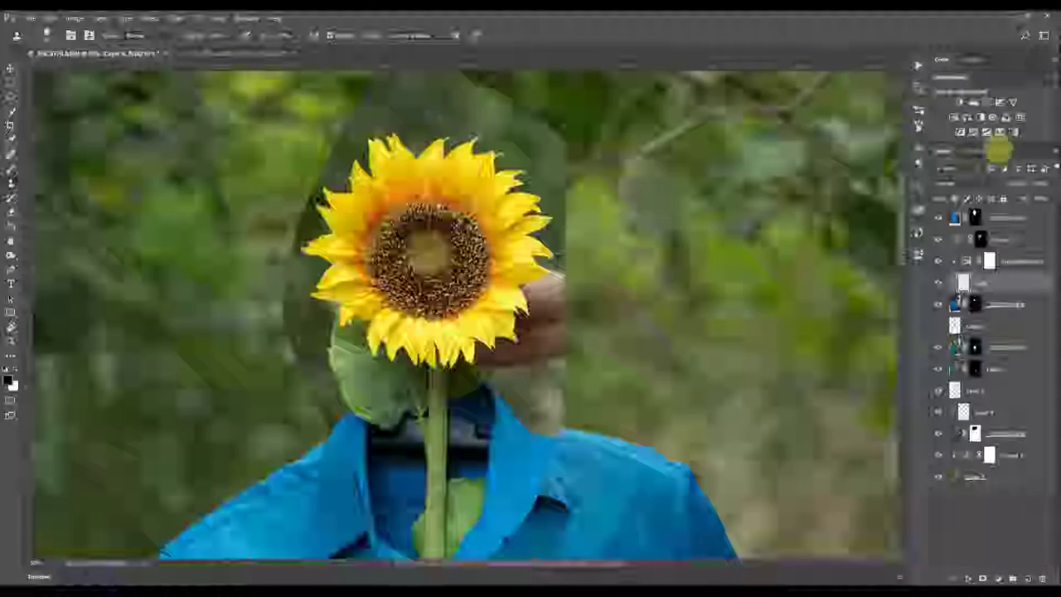
left_click(984, 156)
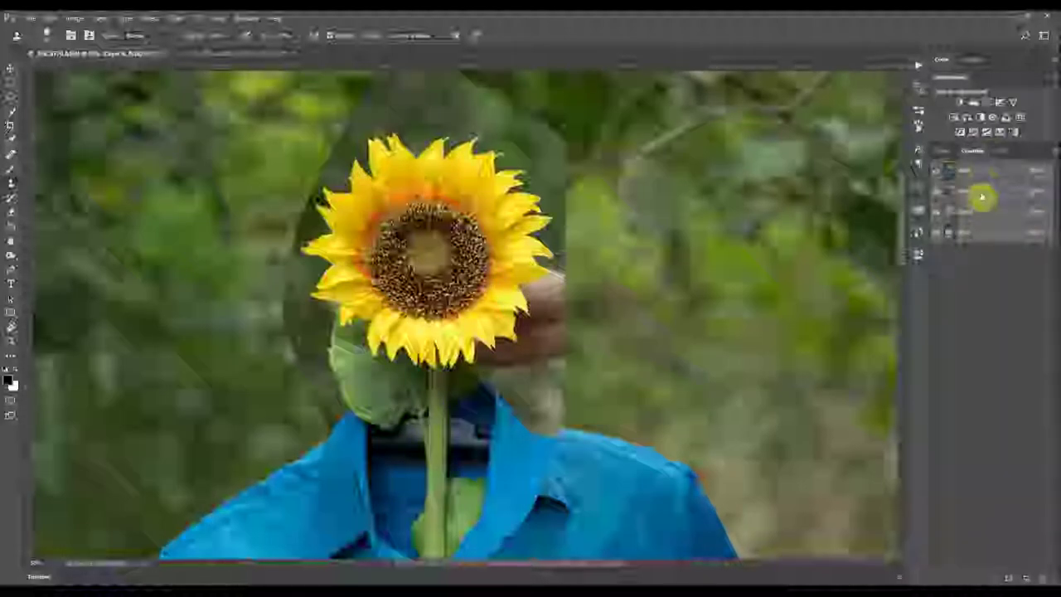
left_click(981, 199)
left_click(981, 215)
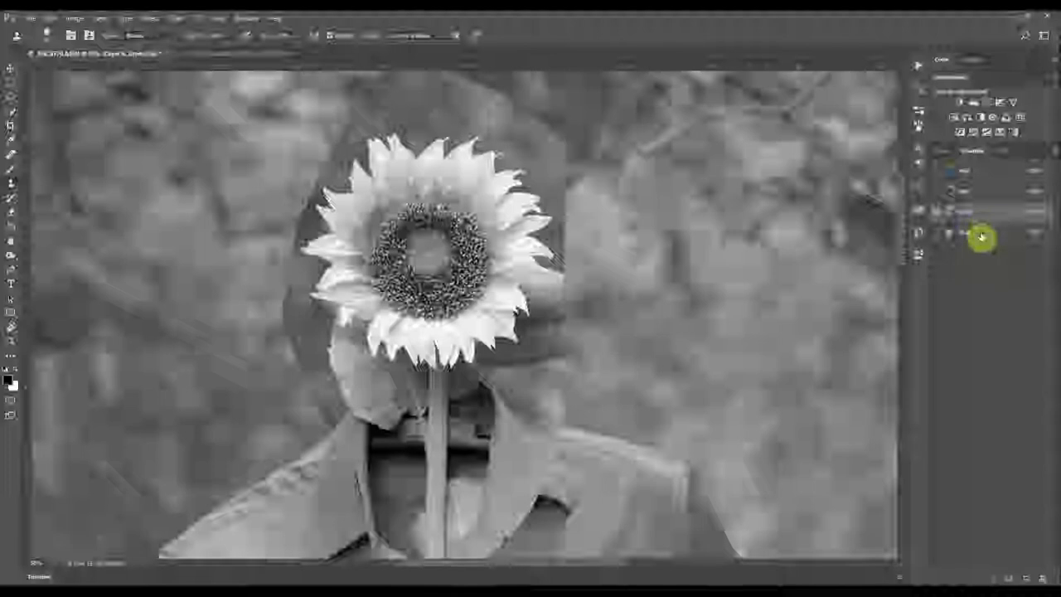
left_click(981, 236)
left_click(979, 213)
left_click(980, 198)
left_click(1027, 212)
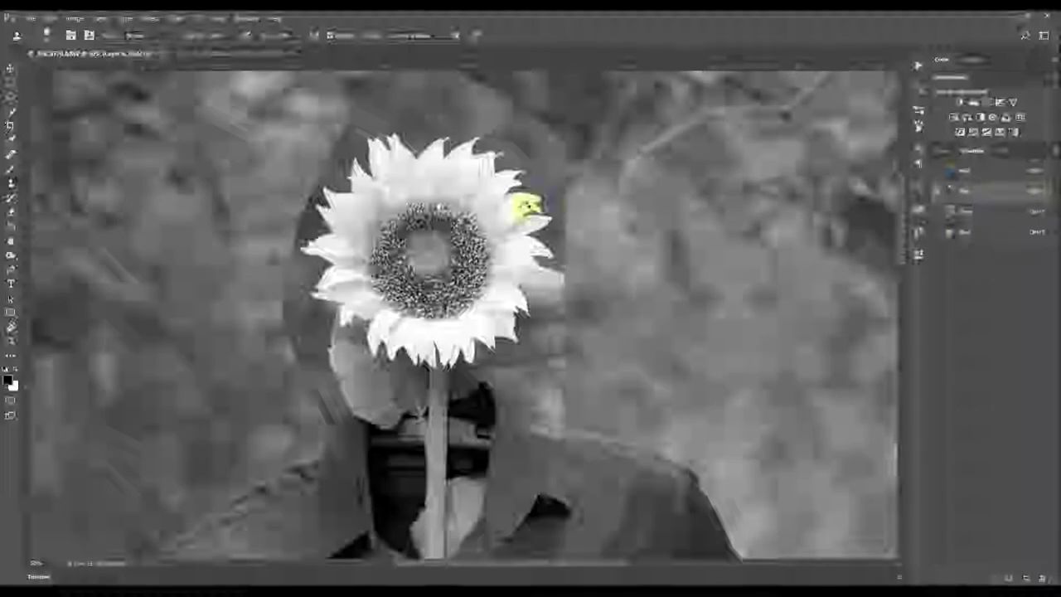
key("alt+l")
left_click(799, 67)
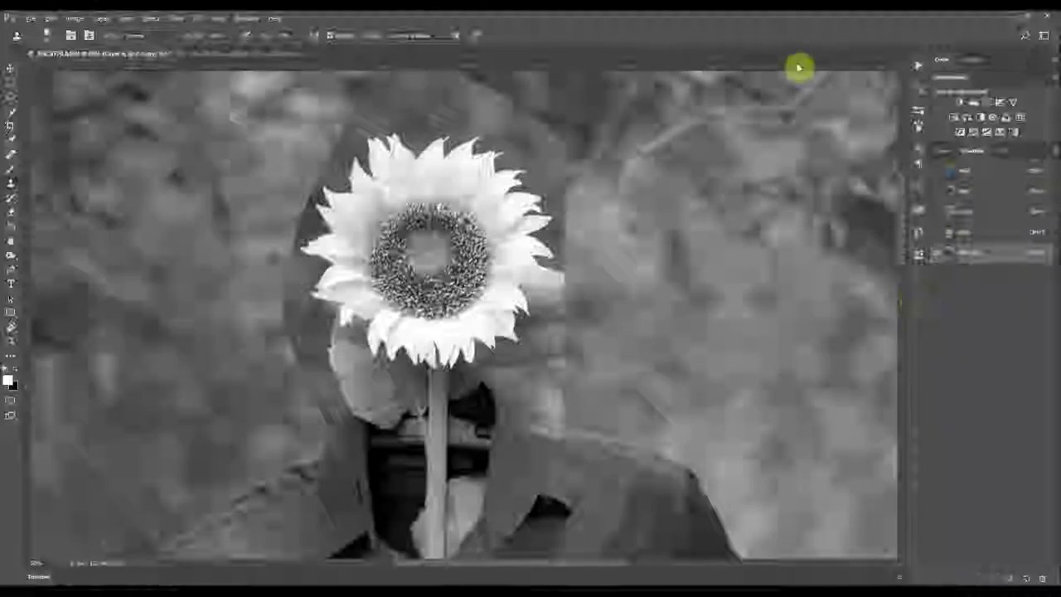
Increase the red channel copy's contrast with Levels, darkening the background and brightening the petals to white
key("ctrl+l")
left_click_drag(639, 289, 665, 290)
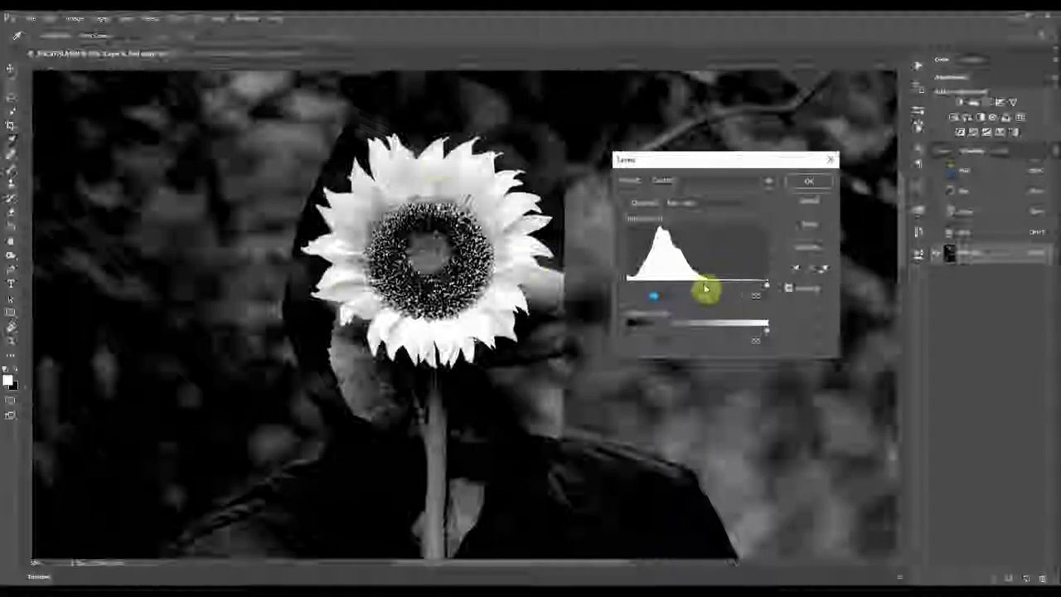
left_click_drag(705, 289, 729, 285)
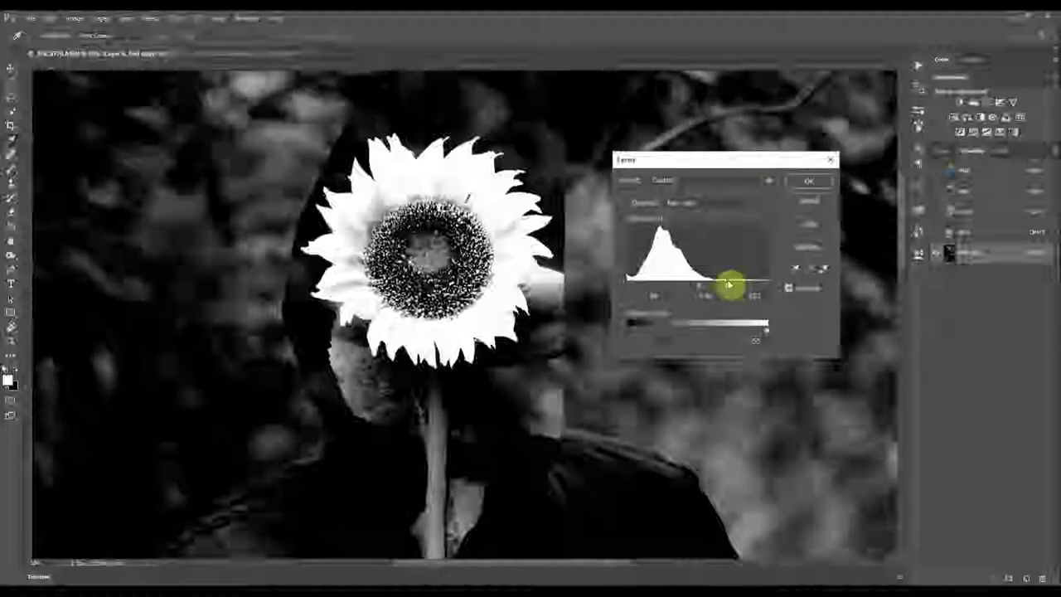
left_click(806, 183)
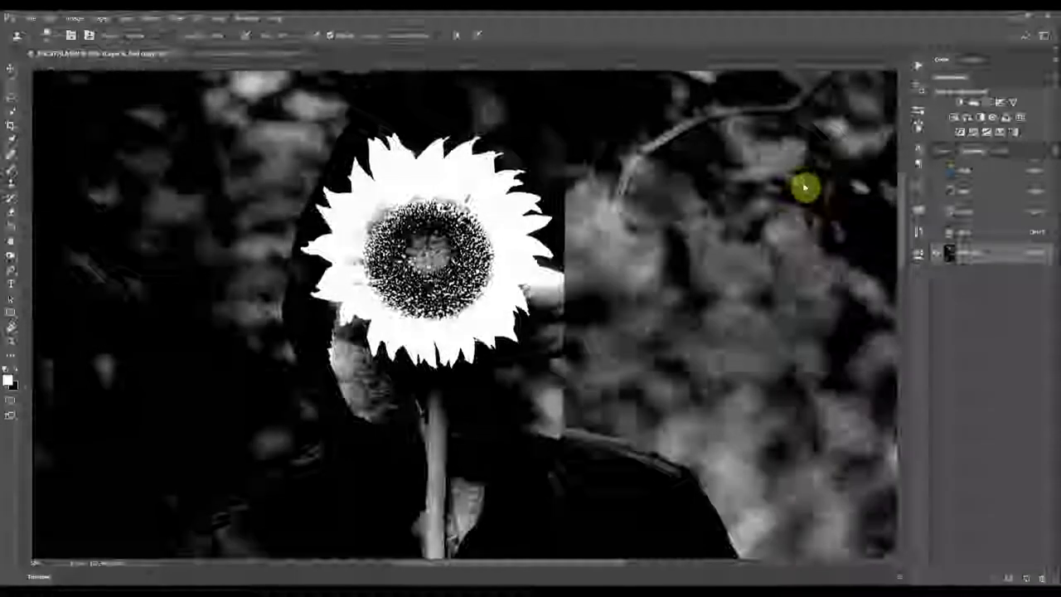
Burn the gray background around the petals with a smaller brush in the red channel copy
left_click(10, 255)
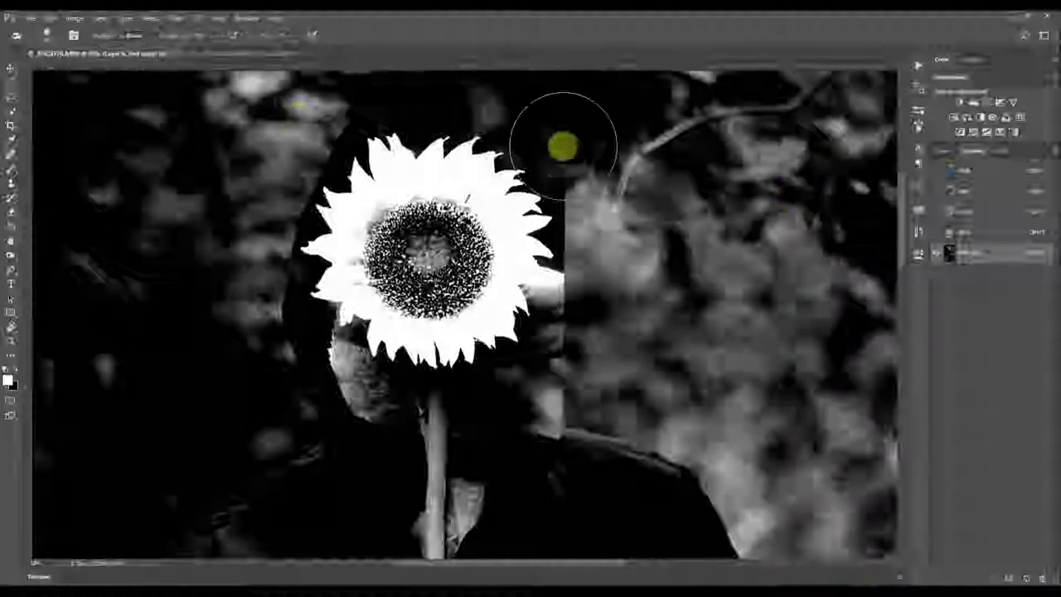
key("bracketleft")
key("bracketleft")
left_click_drag(489, 107, 490, 104)
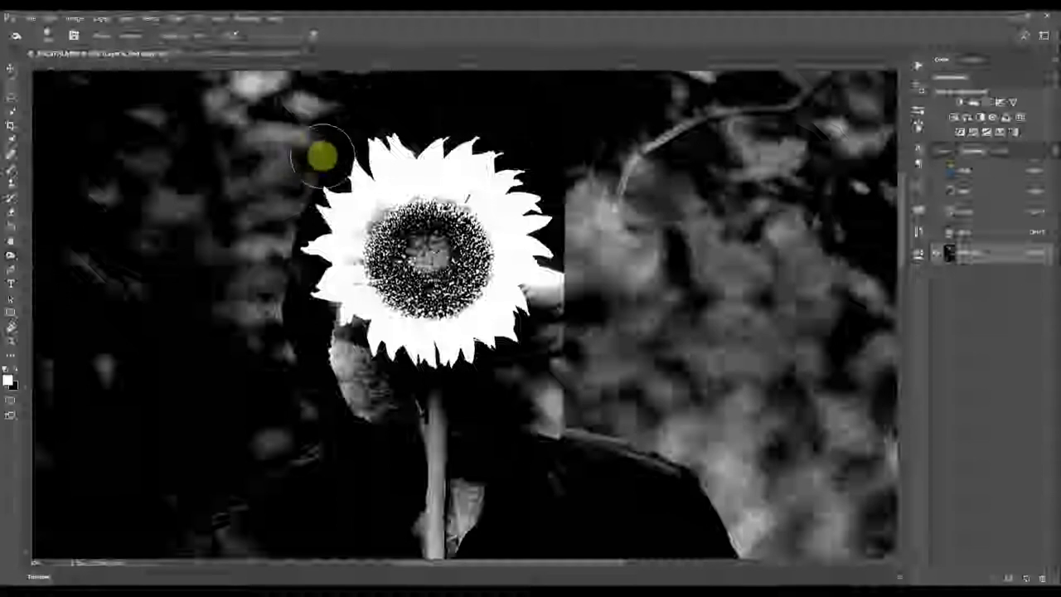
mouse_move(580, 218)
left_mouse_down()
mouse_move(586, 180)
mouse_move(583, 215)
left_mouse_up()
Lasso the flower head and restrict the red channel copy's luminosity selection to the bright areas inside that outline
key("l")
left_click(951, 255, "ctrl")
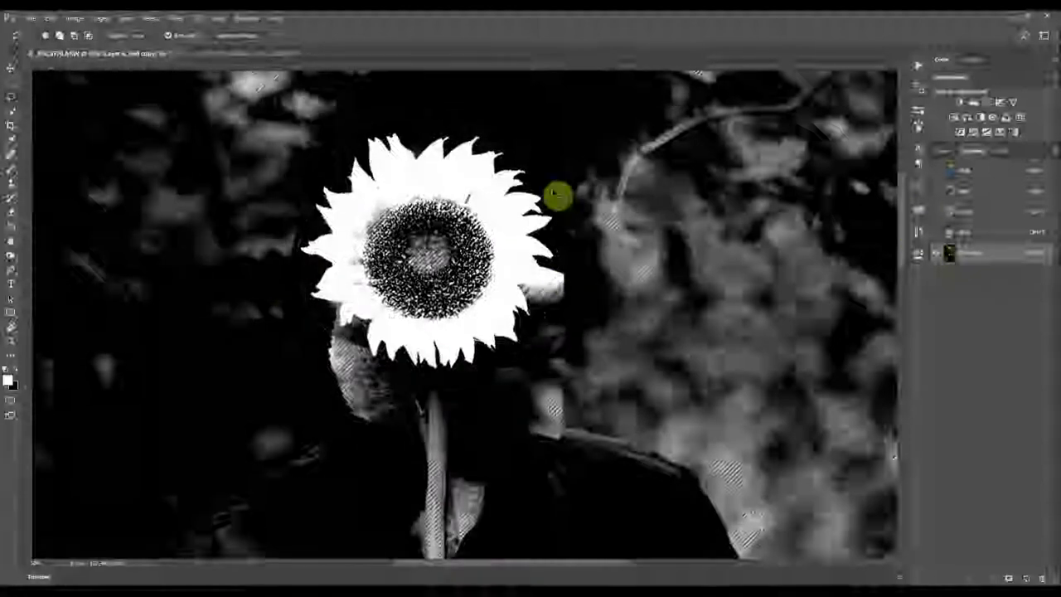
key("ctrl+z")
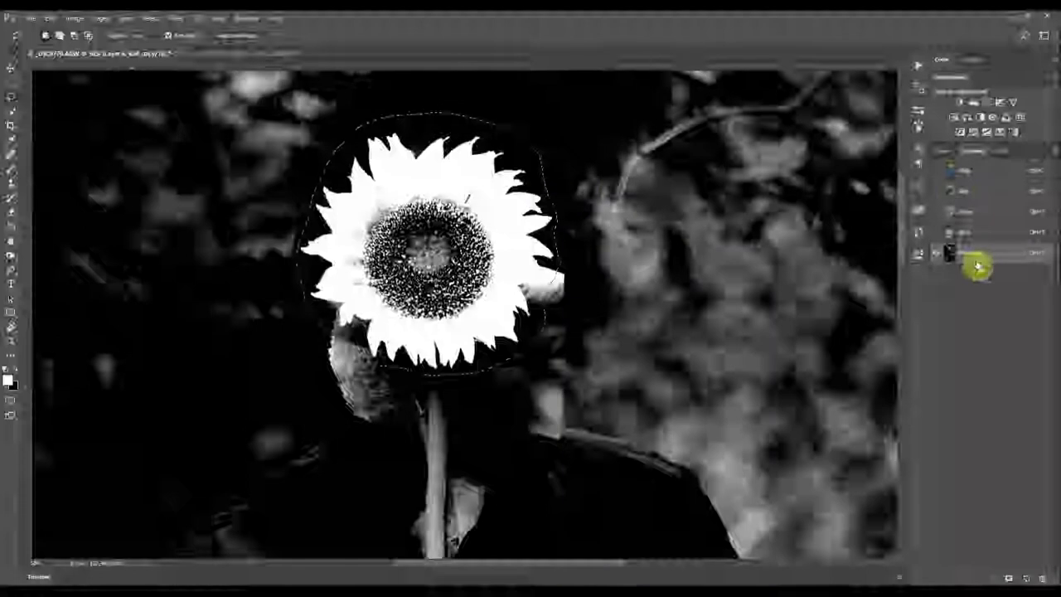
left_click(954, 260)
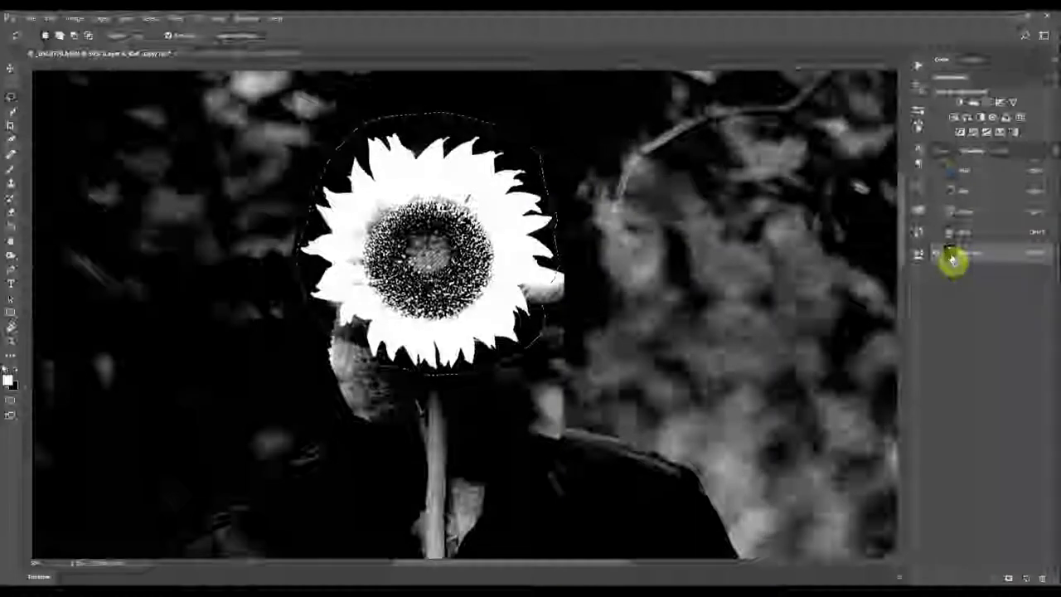
left_click(392, 263)
Hide everything outside the flower selection by filling black on the _DSC8722.ARW layer mask
left_click(945, 152)
left_click(960, 280)
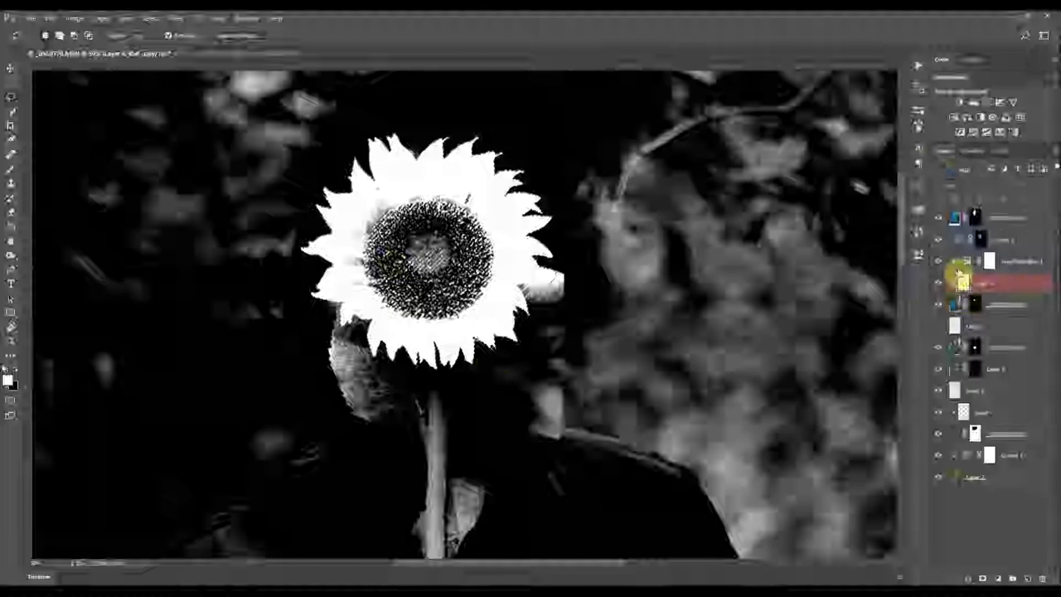
left_click(975, 217)
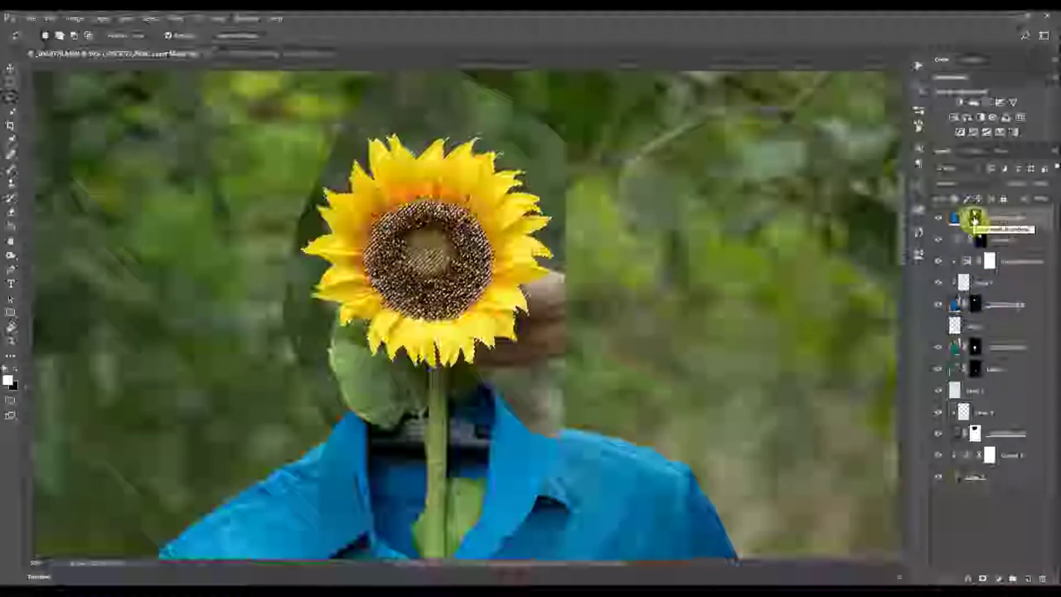
right_click(974, 217)
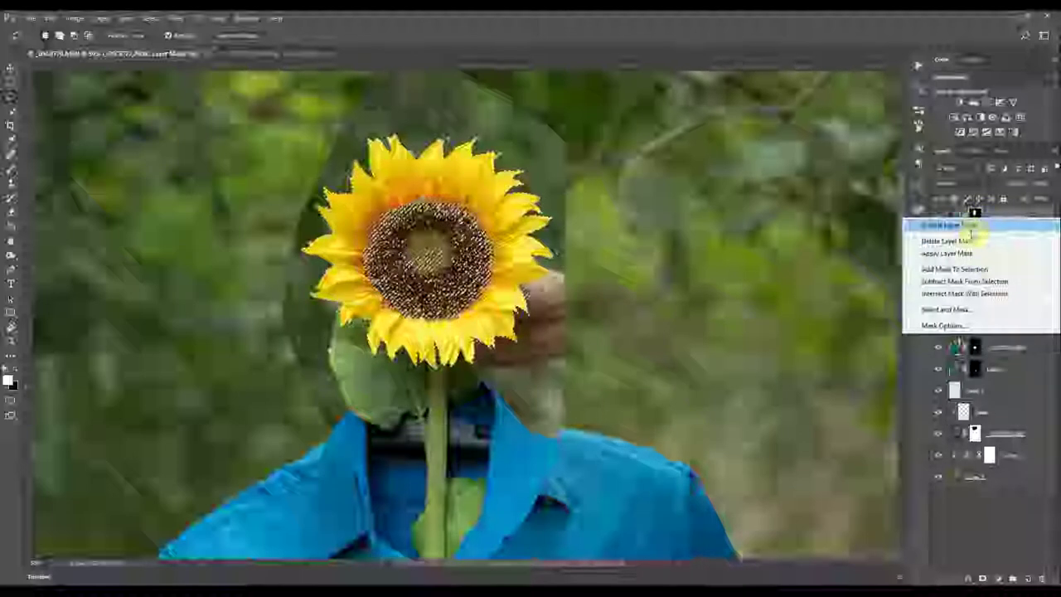
left_click(973, 234)
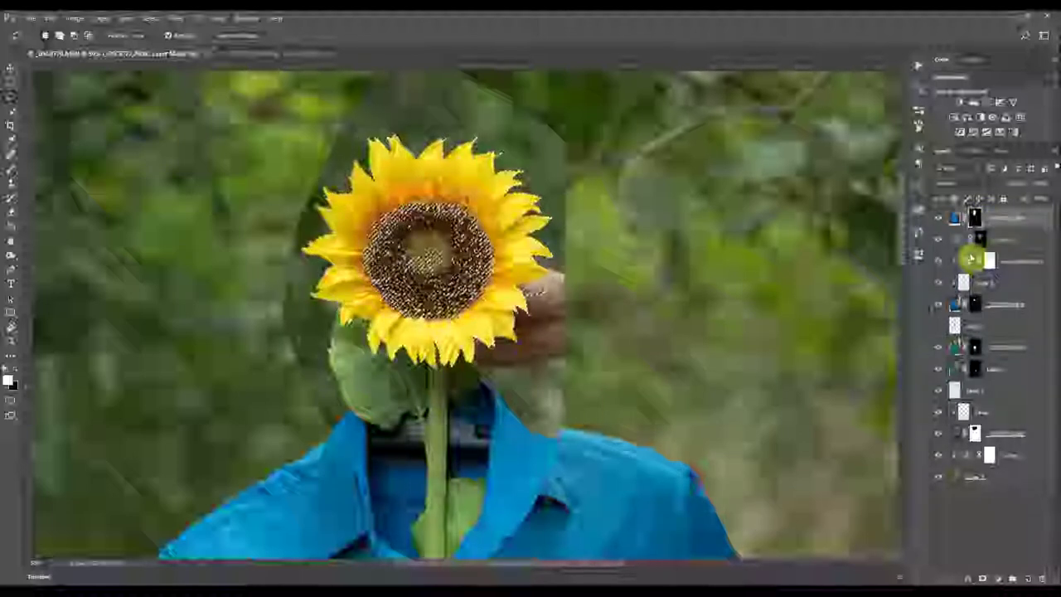
key("ctrl+BackSpace")
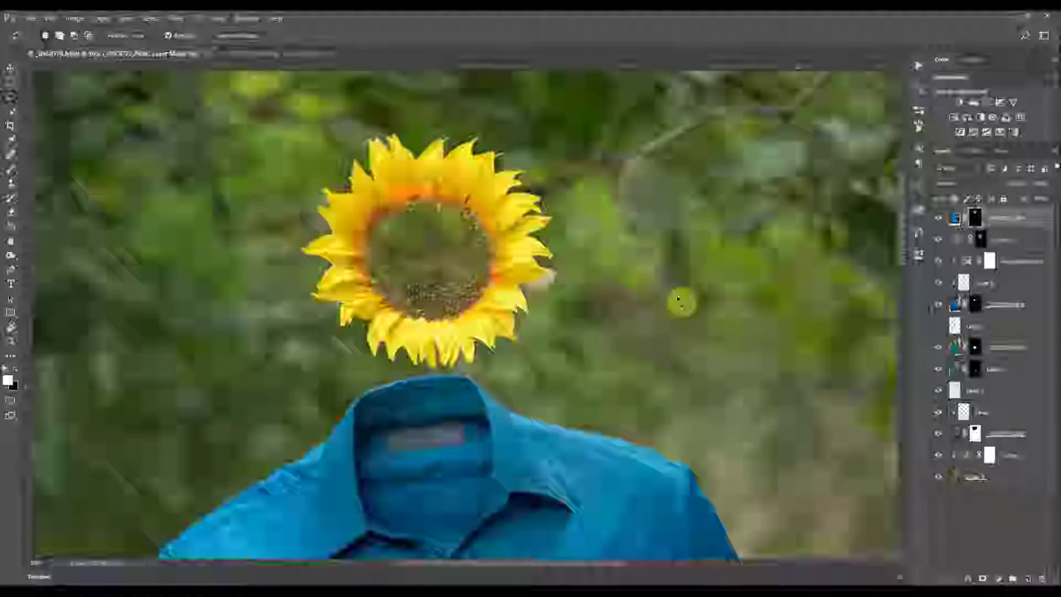
Display the _DSC8722.ARW layer mask on its own and paint the sunflower's seed center solid white
scroll(378, 201, "up", 3)
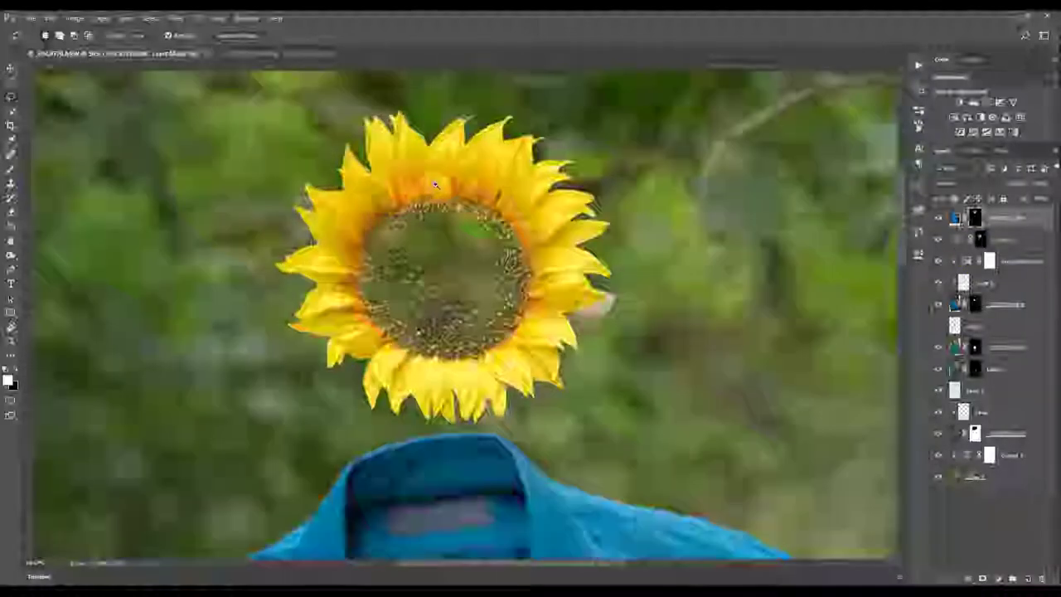
scroll(379, 302, "down", 3)
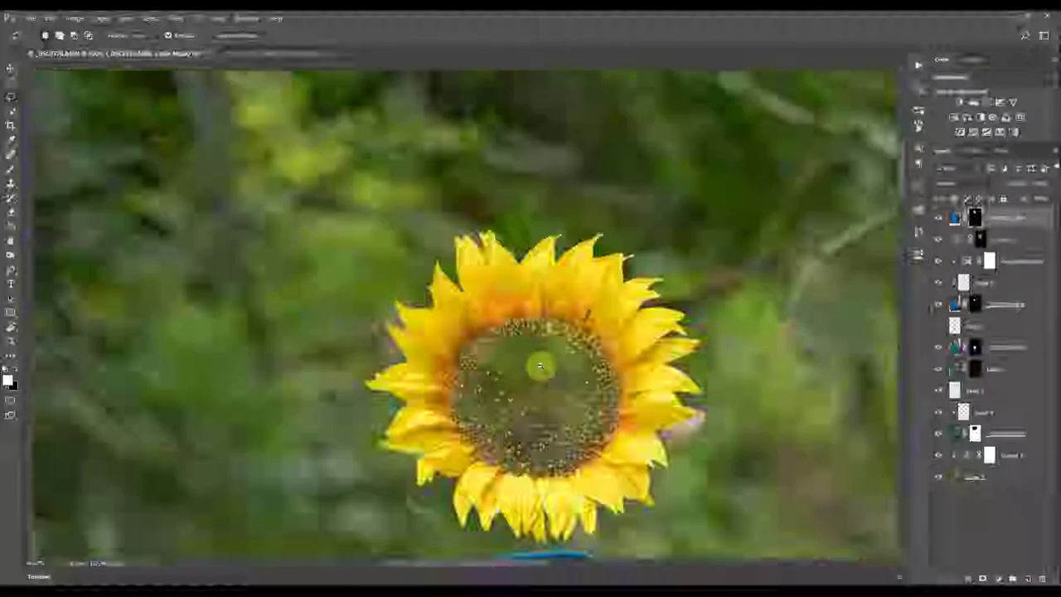
left_click_drag(541, 368, 516, 296)
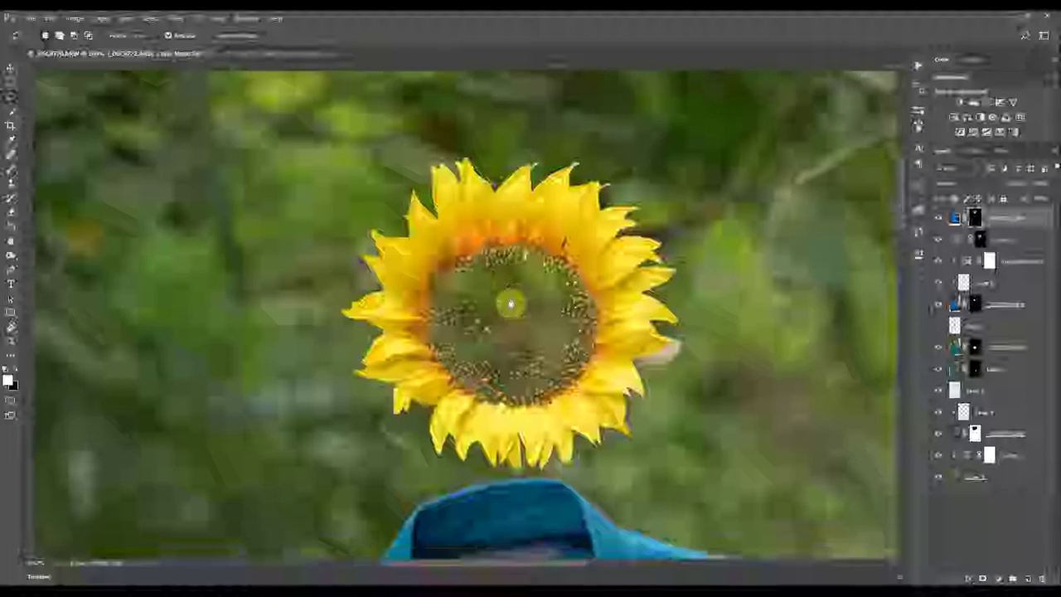
scroll(511, 305, "up", 2)
left_click_drag(538, 309, 466, 101)
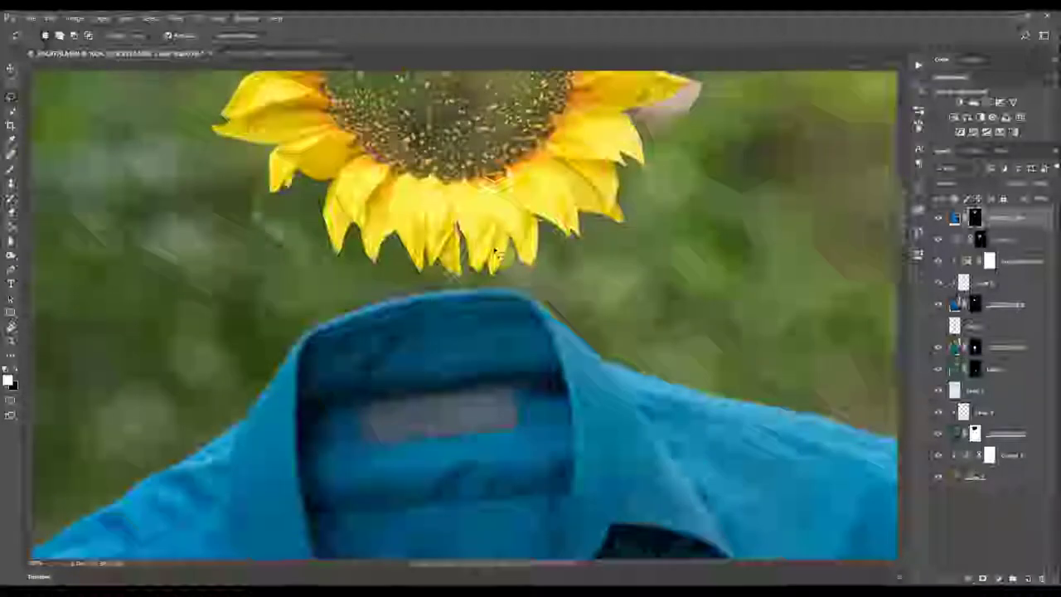
left_click_drag(497, 164, 516, 418)
left_click(975, 218)
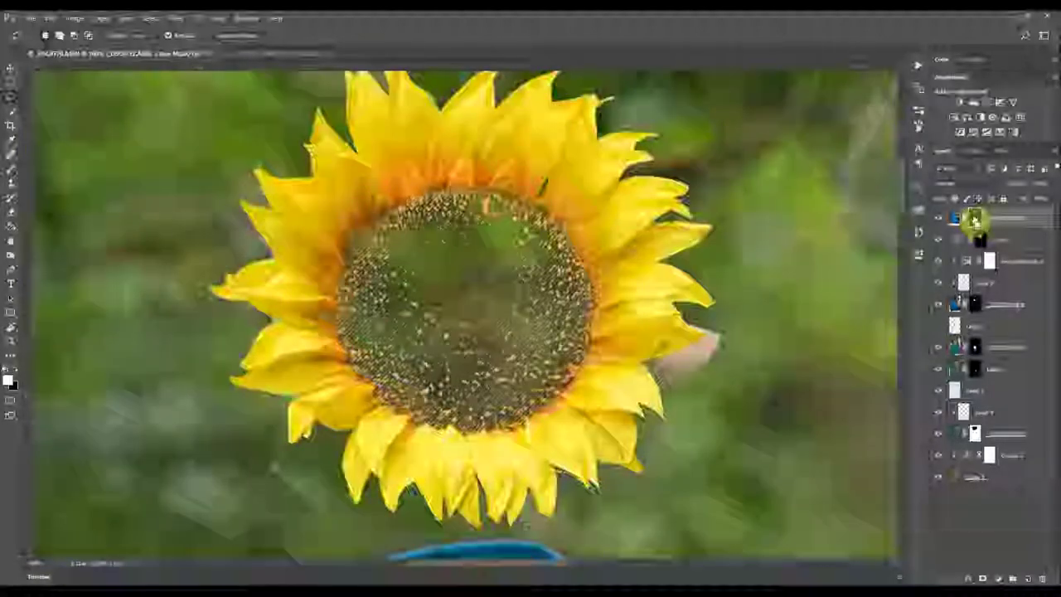
left_click(975, 220, "alt")
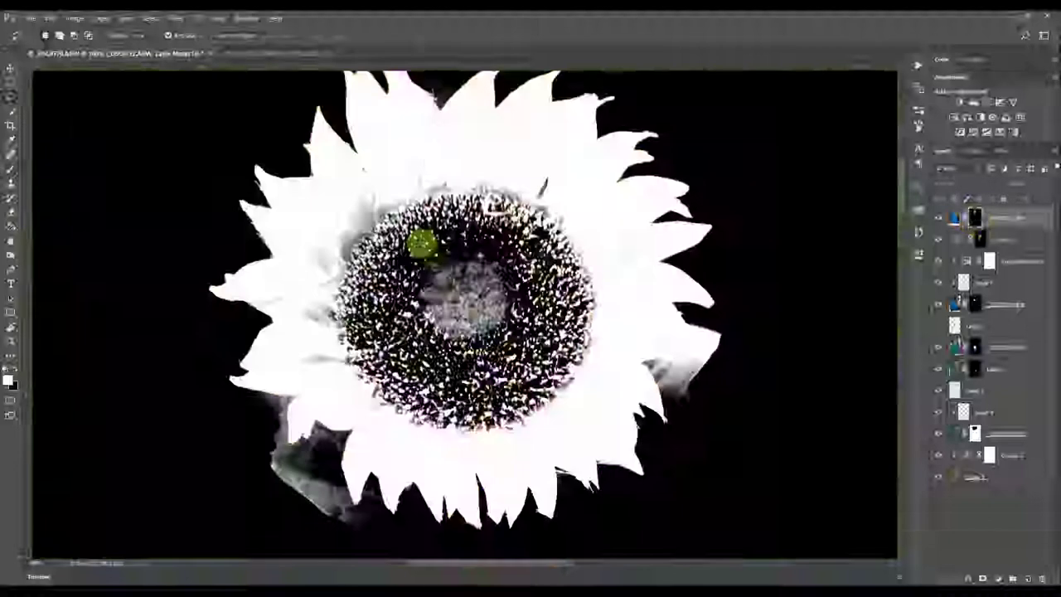
key("b")
mouse_move(506, 295)
left_mouse_down()
mouse_move(568, 298)
mouse_move(519, 317)
mouse_move(544, 396)
mouse_move(344, 220)
mouse_move(557, 242)
left_mouse_up()
key("ctrl+z")
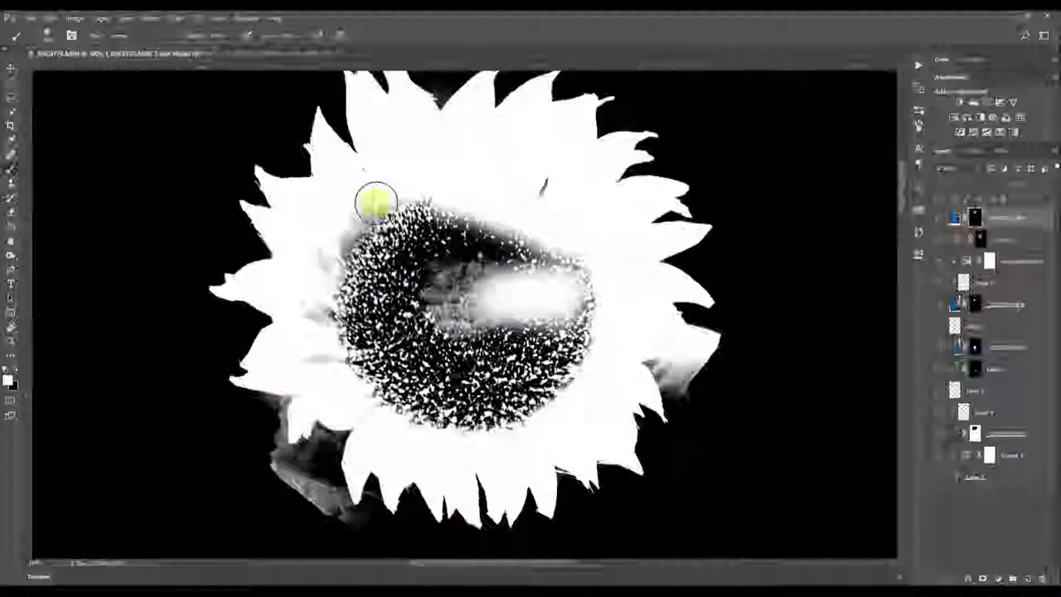
mouse_move(376, 204)
left_mouse_down()
mouse_move(321, 259)
mouse_move(435, 243)
mouse_move(594, 257)
mouse_move(587, 333)
mouse_move(548, 376)
mouse_move(506, 313)
mouse_move(474, 356)
mouse_move(431, 338)
mouse_move(505, 272)
mouse_move(440, 264)
mouse_move(395, 312)
mouse_move(352, 369)
mouse_move(372, 391)
mouse_move(414, 393)
mouse_move(520, 346)
mouse_move(501, 434)
mouse_move(443, 427)
left_mouse_up()
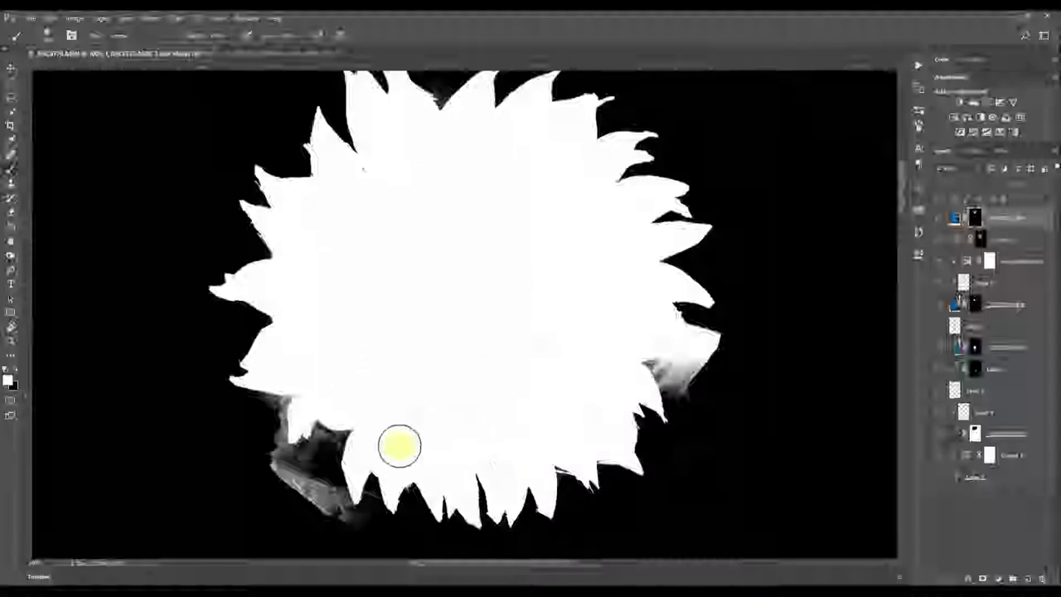
Burn the mask's shadows at 20% exposure to blacken the gray remnants between the upper petals
key("o")
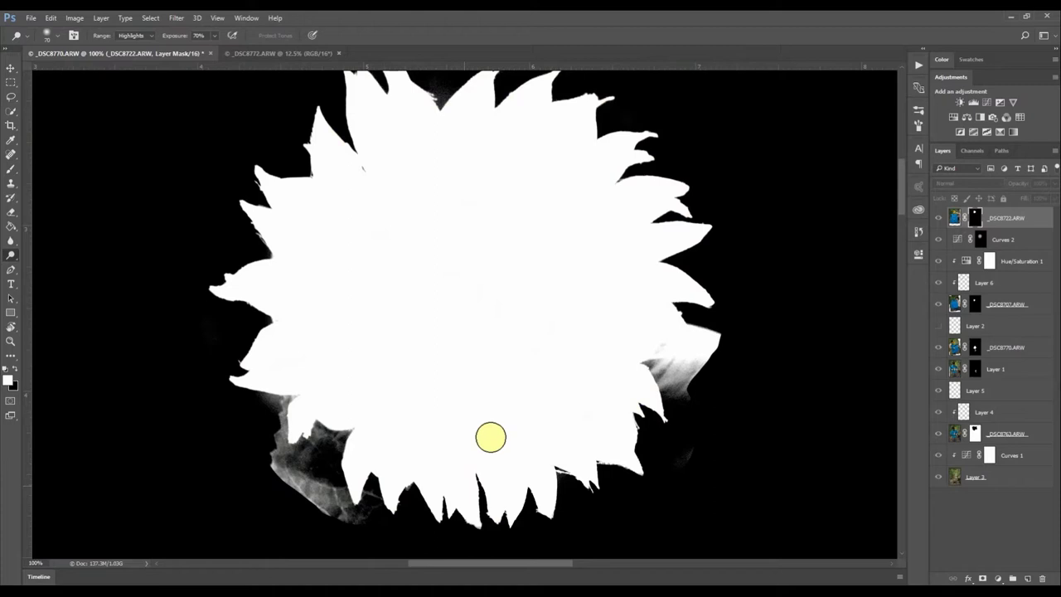
left_click_drag(452, 156, 424, 260)
key("shift+o")
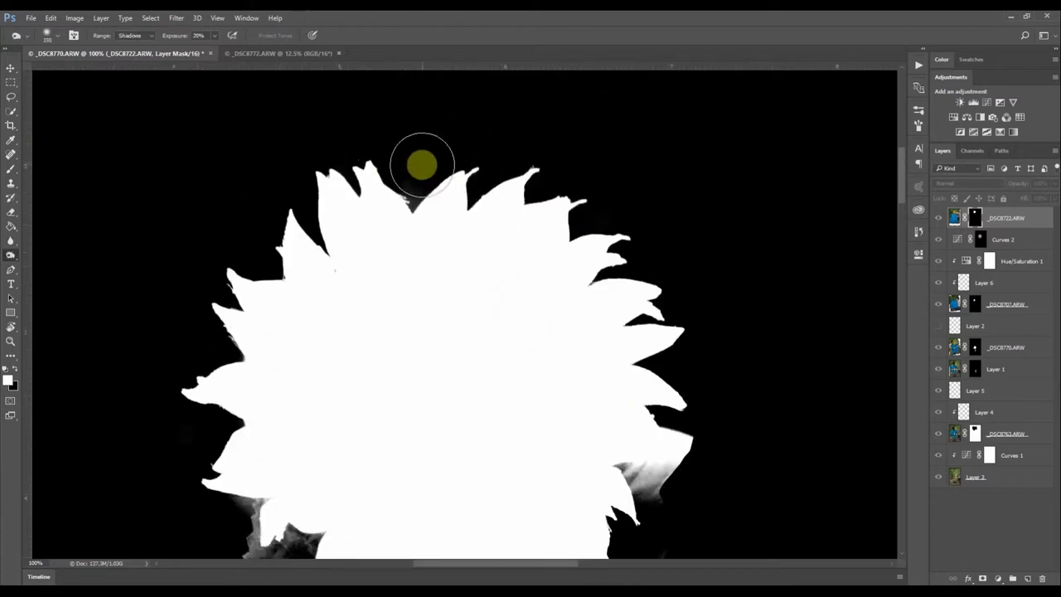
mouse_move(417, 181)
left_mouse_down()
mouse_move(407, 194)
mouse_move(412, 185)
left_mouse_up()
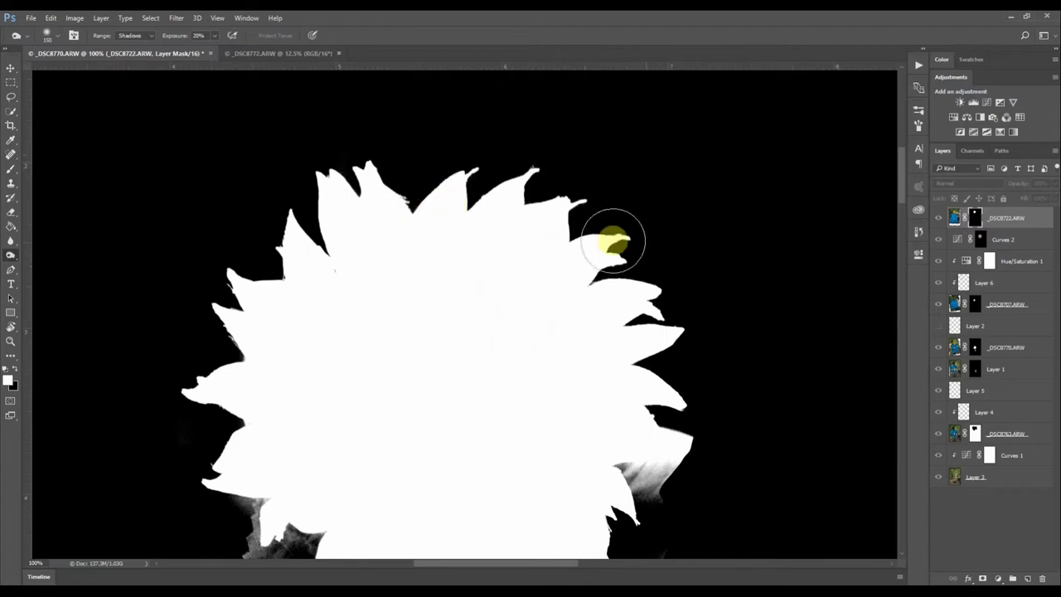
Outline the leftover skin patch between the right-hand petals and fill it black on the _DSC8722.ARW layer mask
left_click_drag(633, 449, 641, 329)
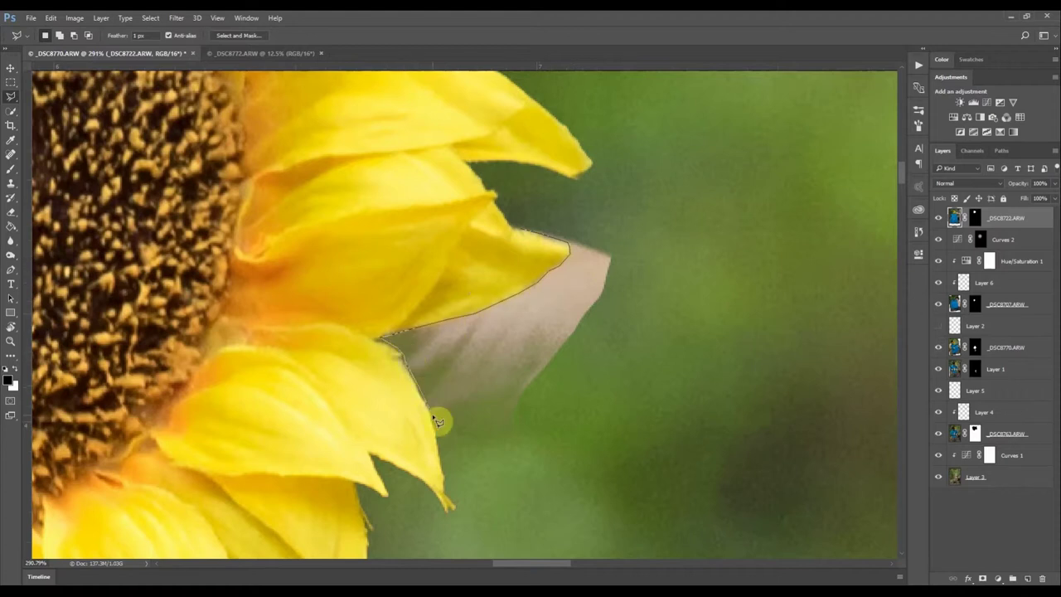
left_click(495, 495)
left_click(650, 351)
left_click(715, 180)
left_click(621, 199)
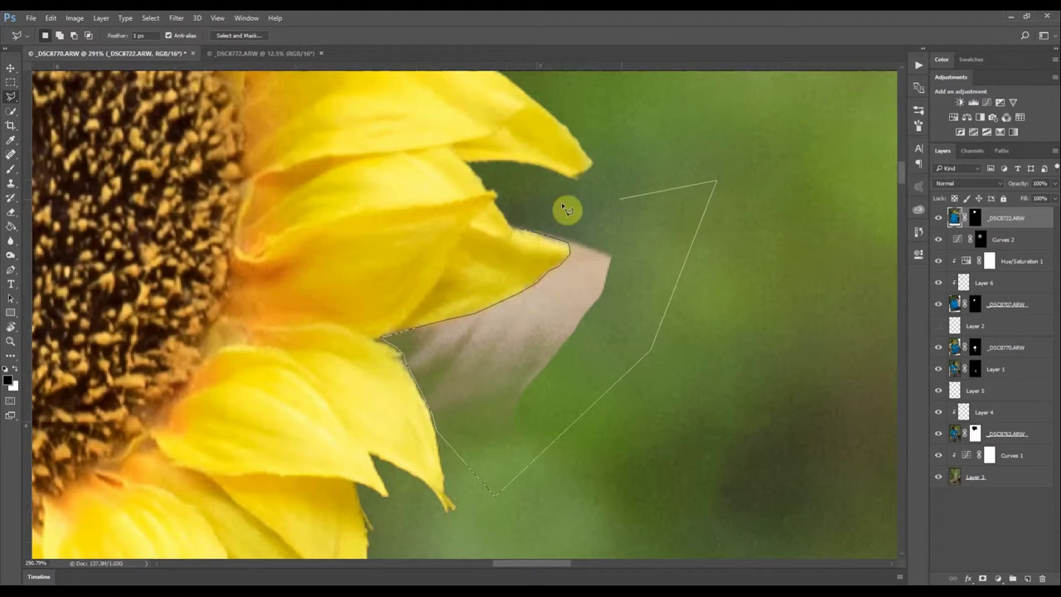
left_click(521, 230)
key("ctrl+BackSpace")
key("ctrl+z")
left_click(977, 218)
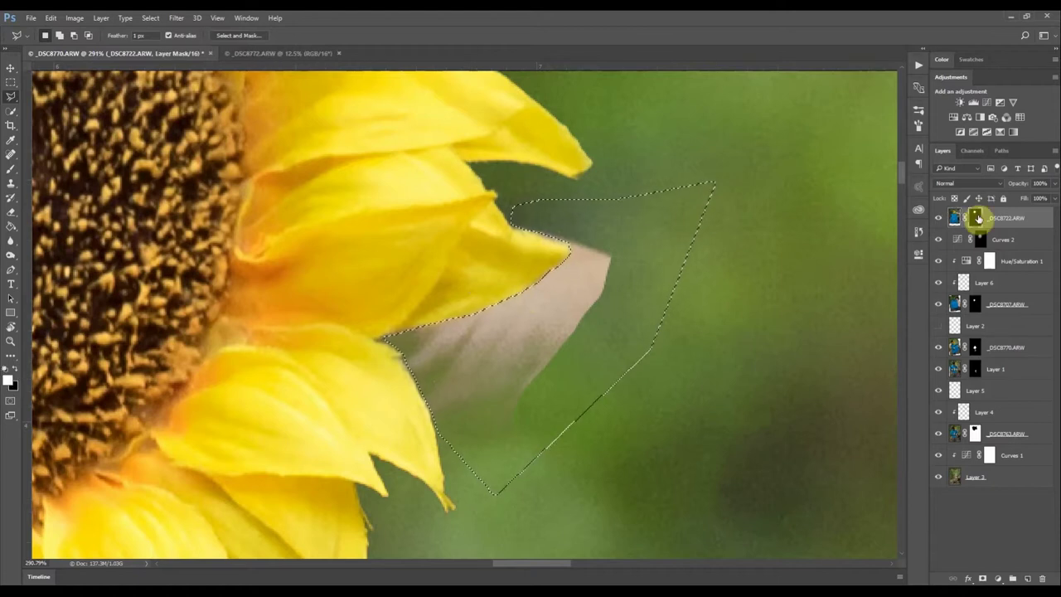
key("alt+BackSpace")
key("ctrl+z")
key("ctrl+BackSpace")
key("ctrl+d")
scroll(428, 264, "down", 5)
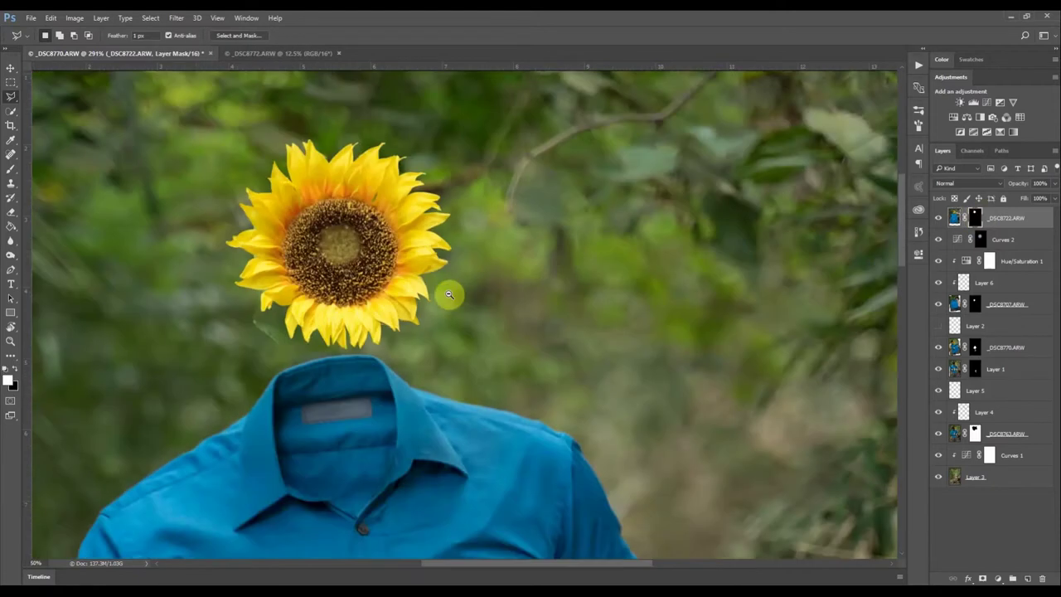
Disable the _DSC8722.ARW layer mask to expose the sunflower's stem and leaves for tracing
scroll(458, 250, "up", 5)
right_click(976, 219)
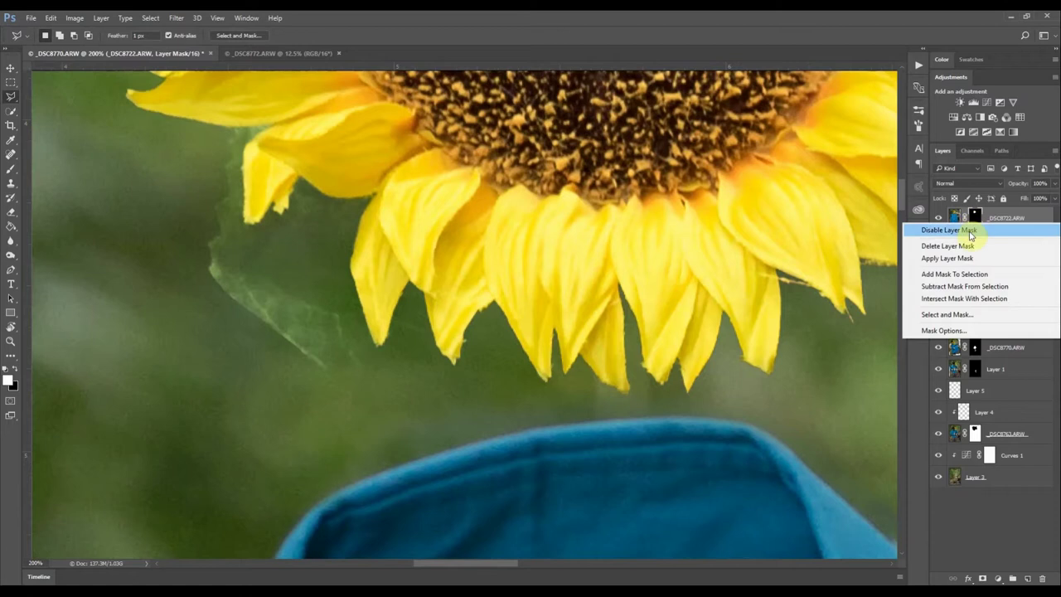
left_click(965, 231)
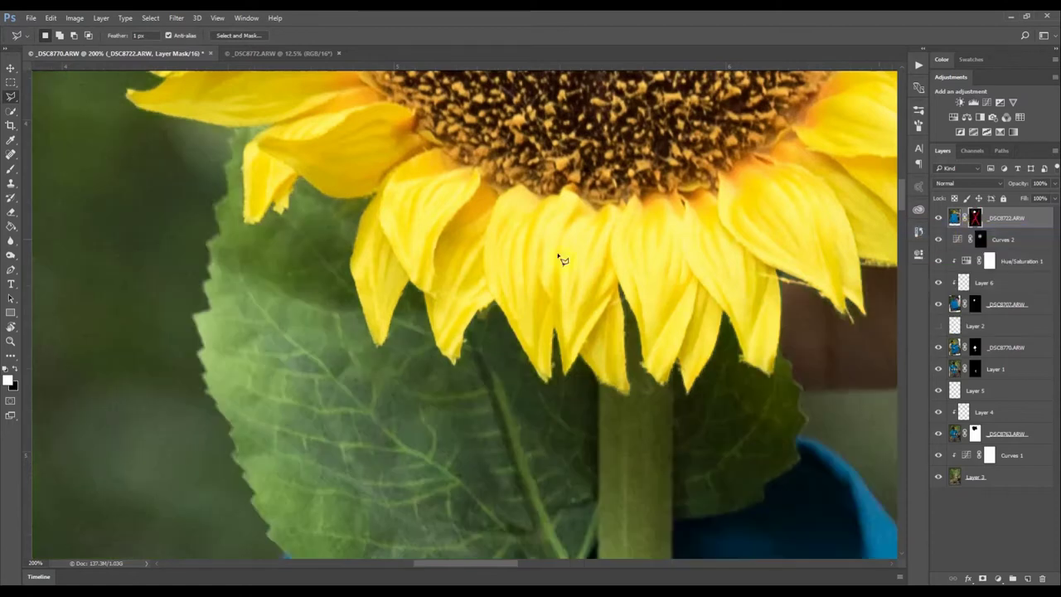
left_click_drag(250, 371, 210, 141)
left_click(256, 238, "alt")
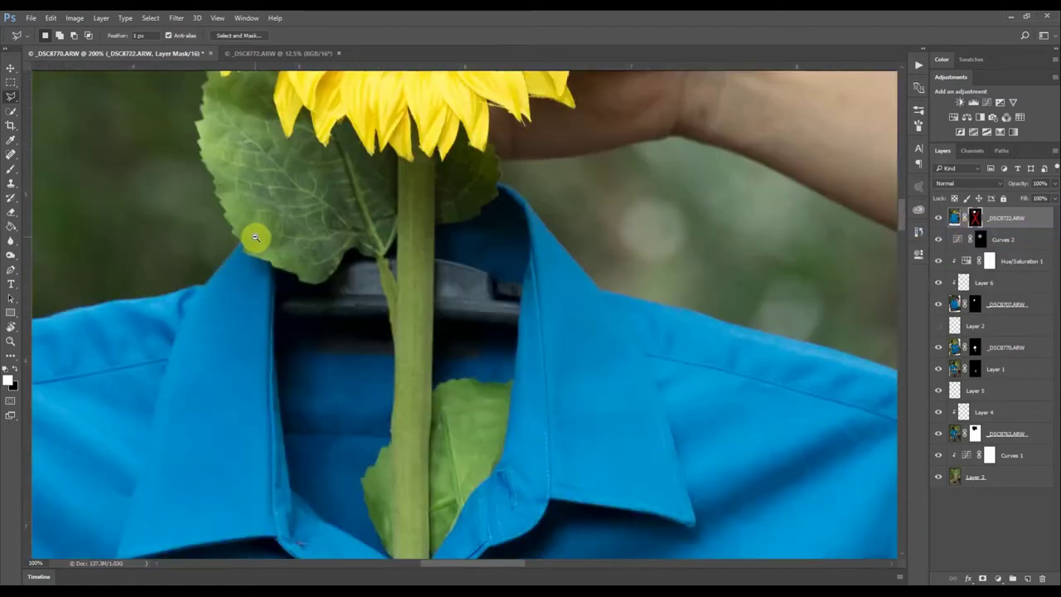
scroll(263, 236, "down", 1)
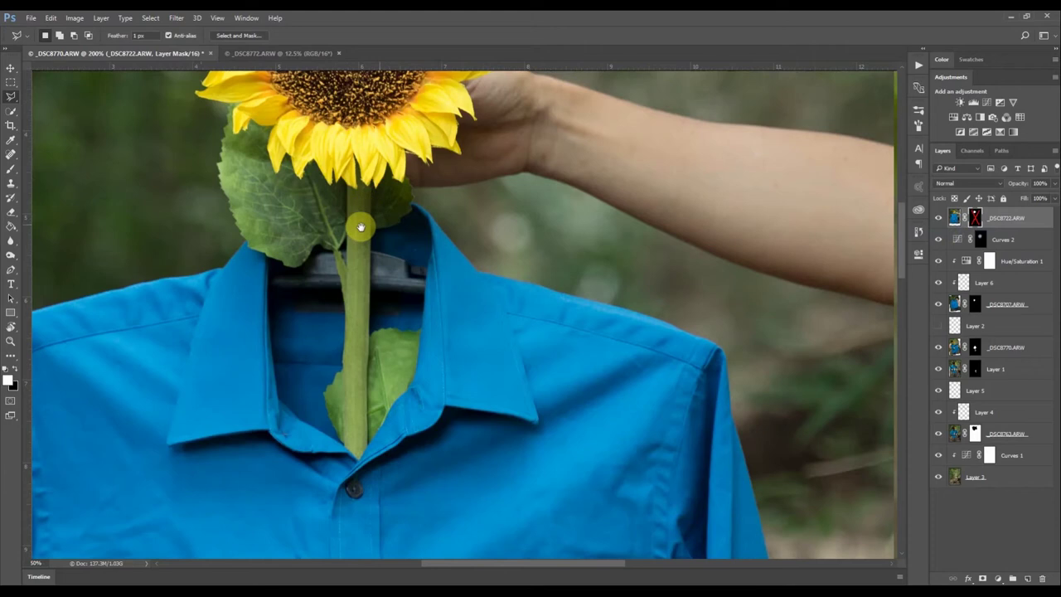
scroll(360, 227, "down", 1)
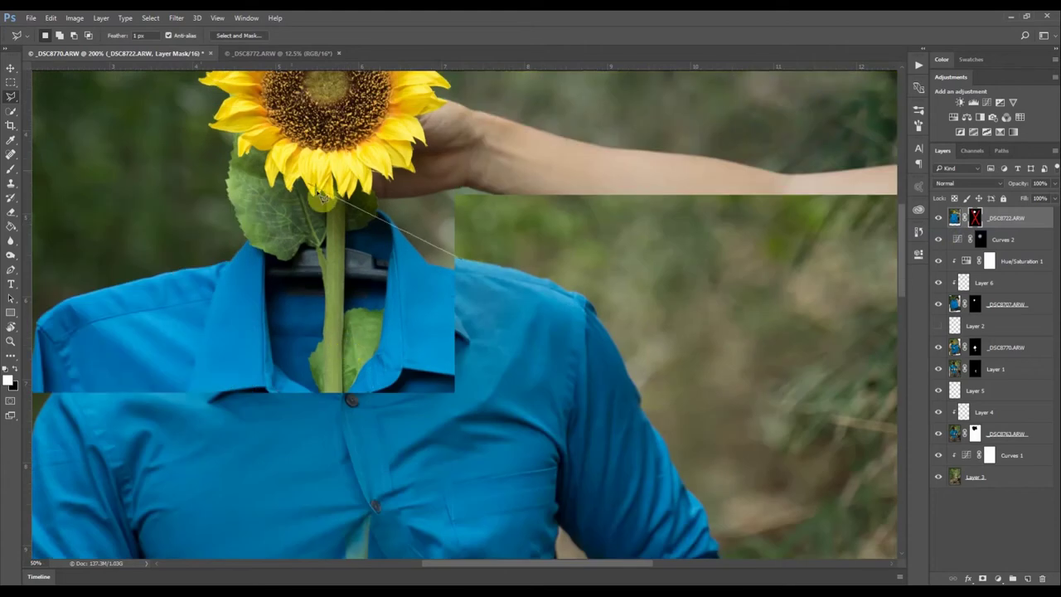
left_click_drag(322, 198, 374, 221)
scroll(370, 248, "up", 4)
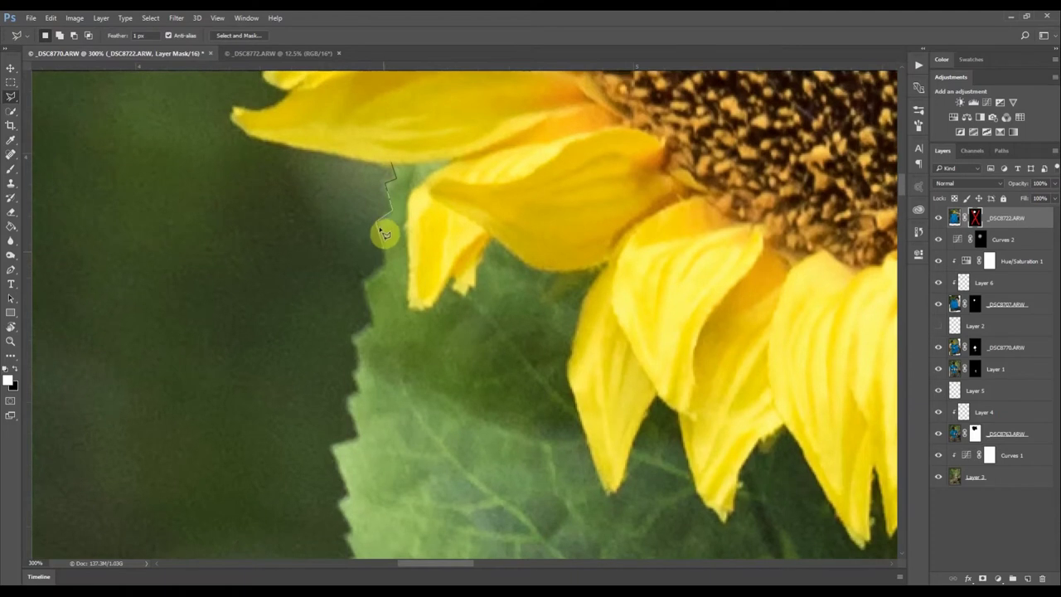
Trace the large left leaf's serrated outer edge and lower contour with the Polygonal Lasso, ending at its stalk
scroll(363, 267, "down", 2)
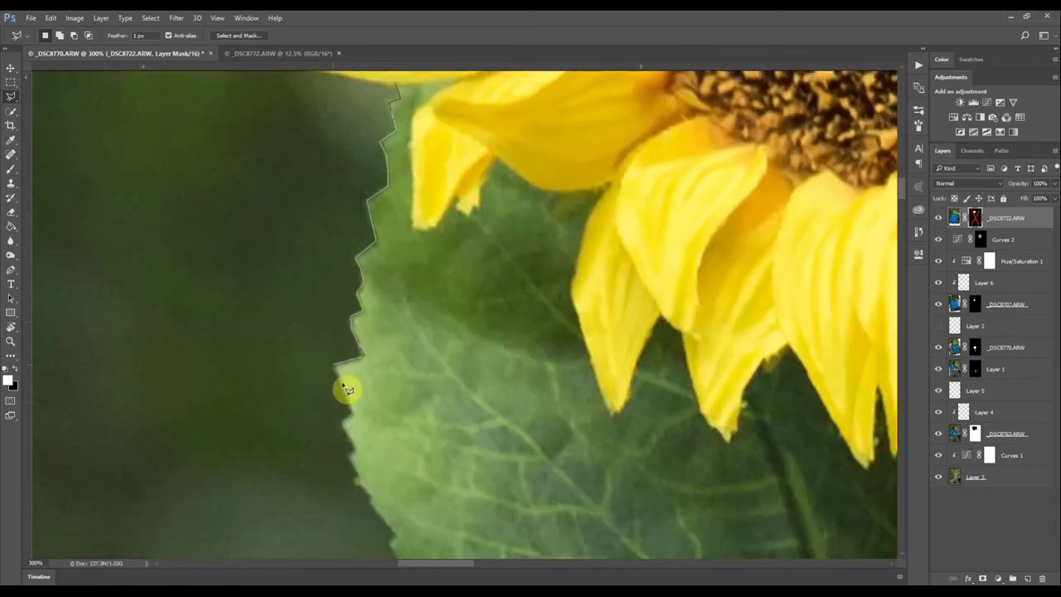
scroll(346, 390, "down", 2)
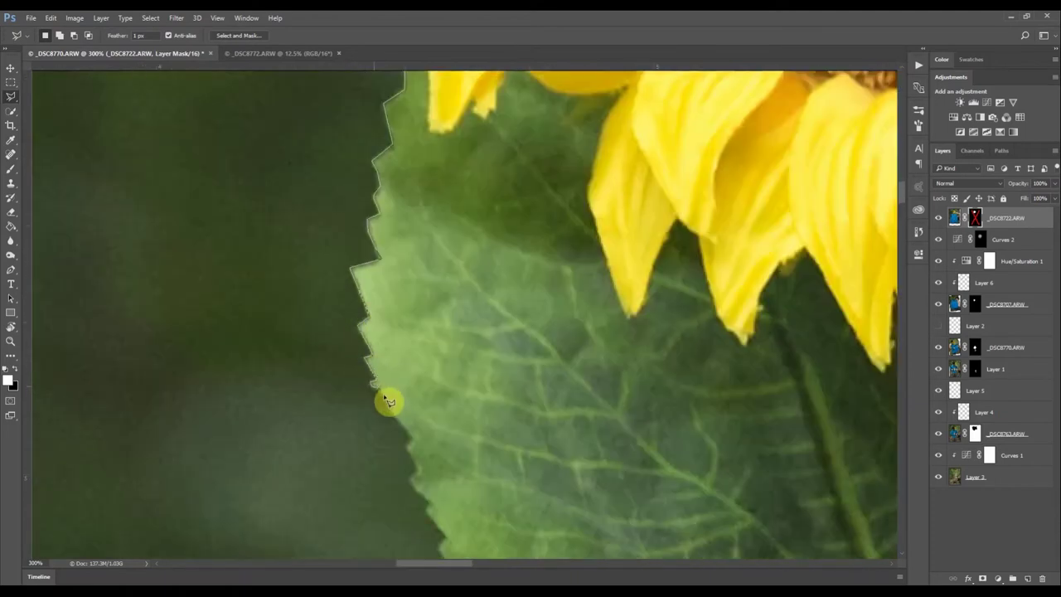
scroll(389, 342, "down", 3)
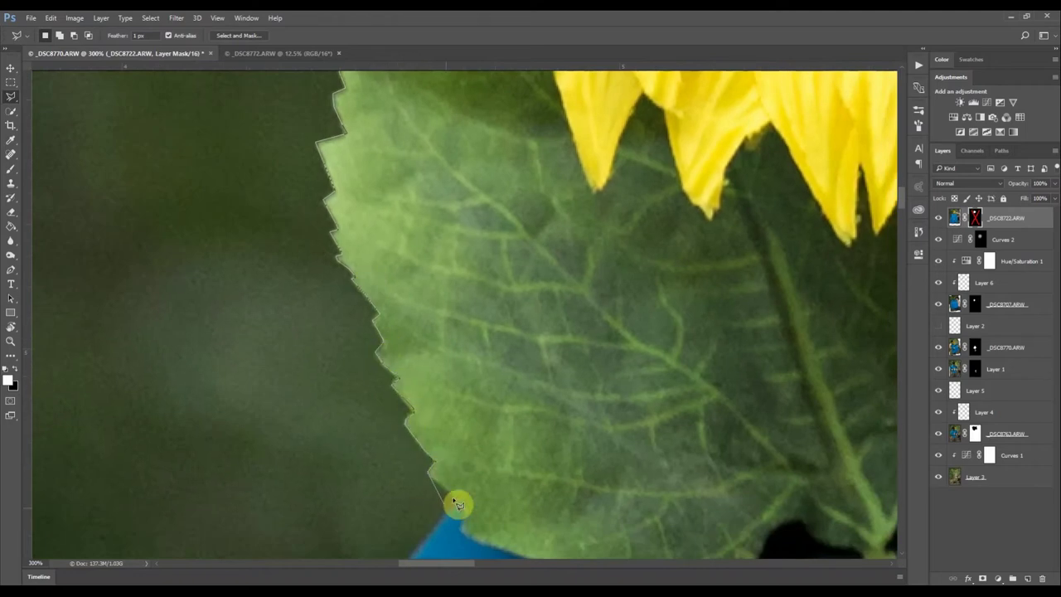
scroll(318, 384, "down", 3)
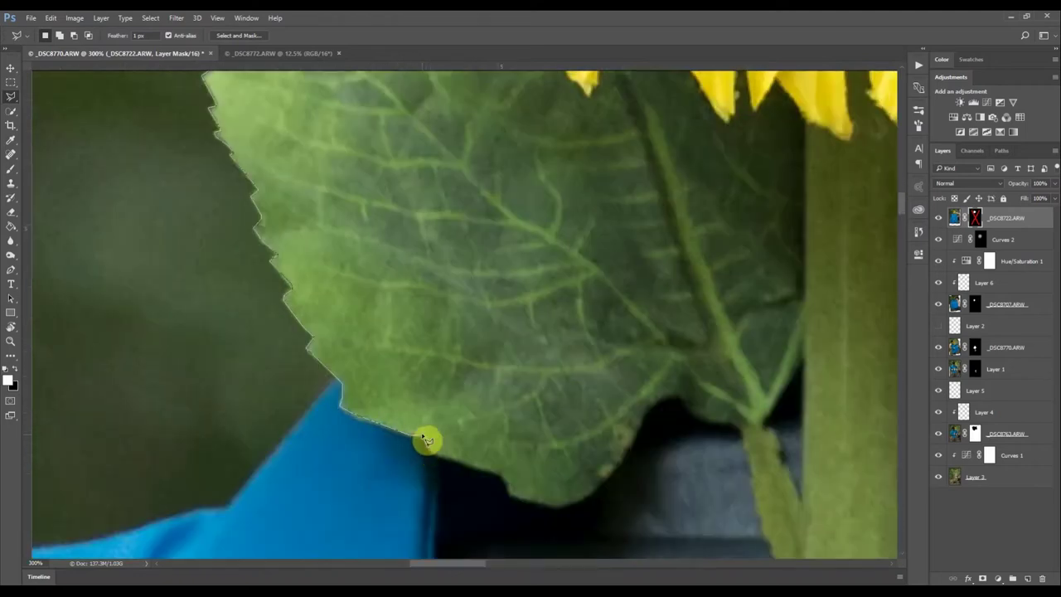
left_click(502, 471)
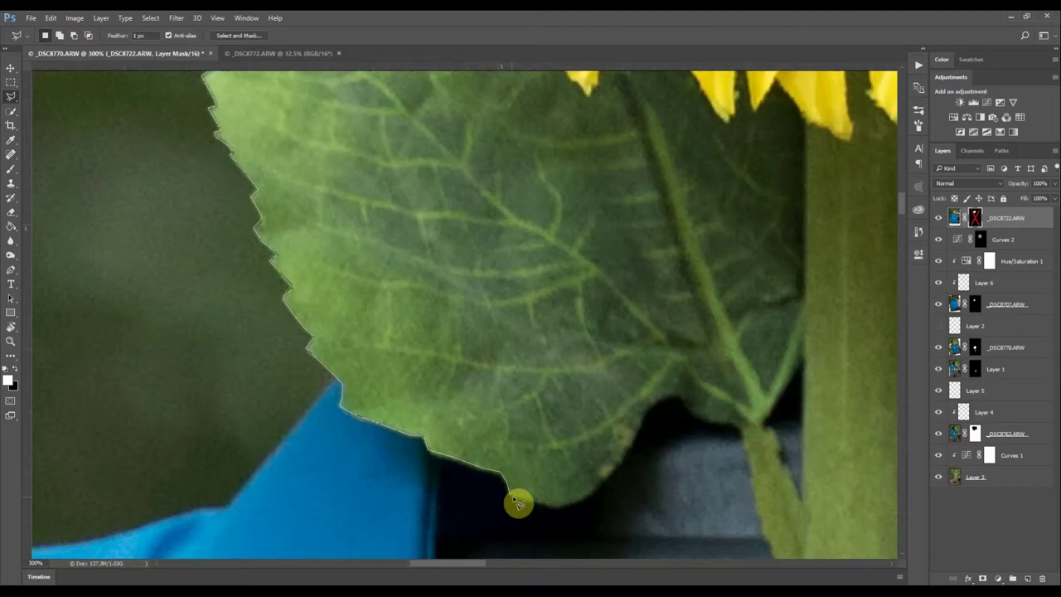
left_click(591, 495)
left_click(609, 478)
left_click(632, 446)
left_click(652, 406)
left_click(671, 396)
left_click(695, 413)
left_click(742, 426)
Extend the lasso outline down the leaf stalk and back up across the main stem
left_click_drag(783, 483, 634, 253)
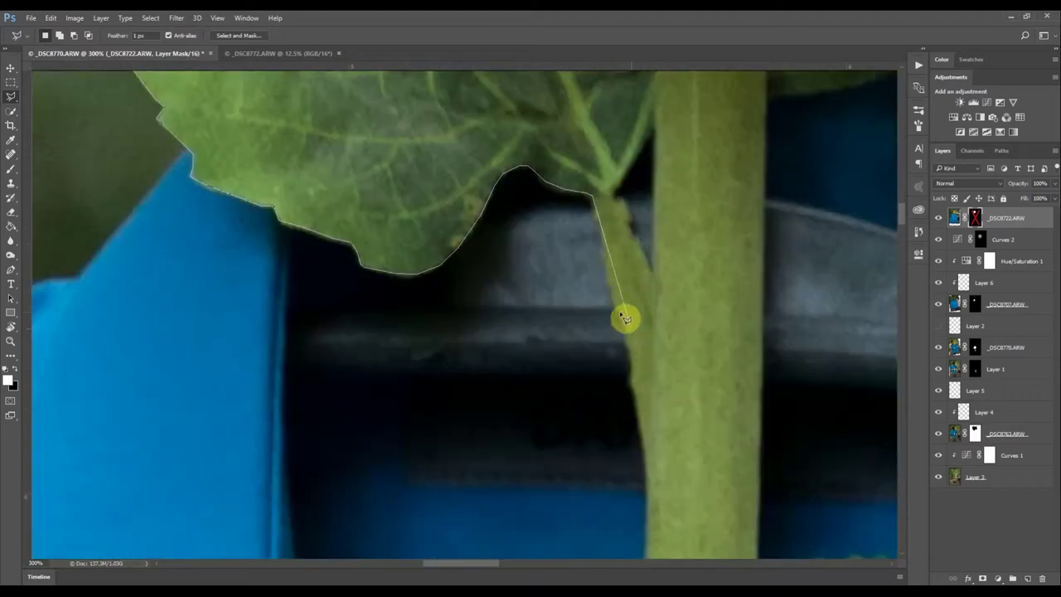
left_click(621, 313)
left_click(638, 404)
left_click_drag(648, 438, 566, 307)
left_click(718, 133)
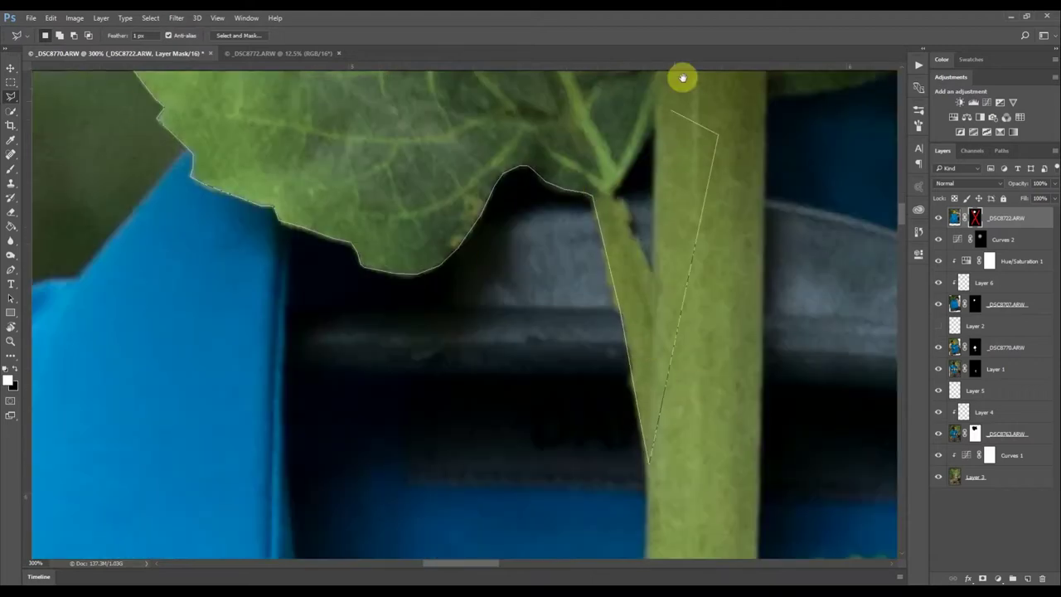
left_click_drag(658, 89, 639, 455)
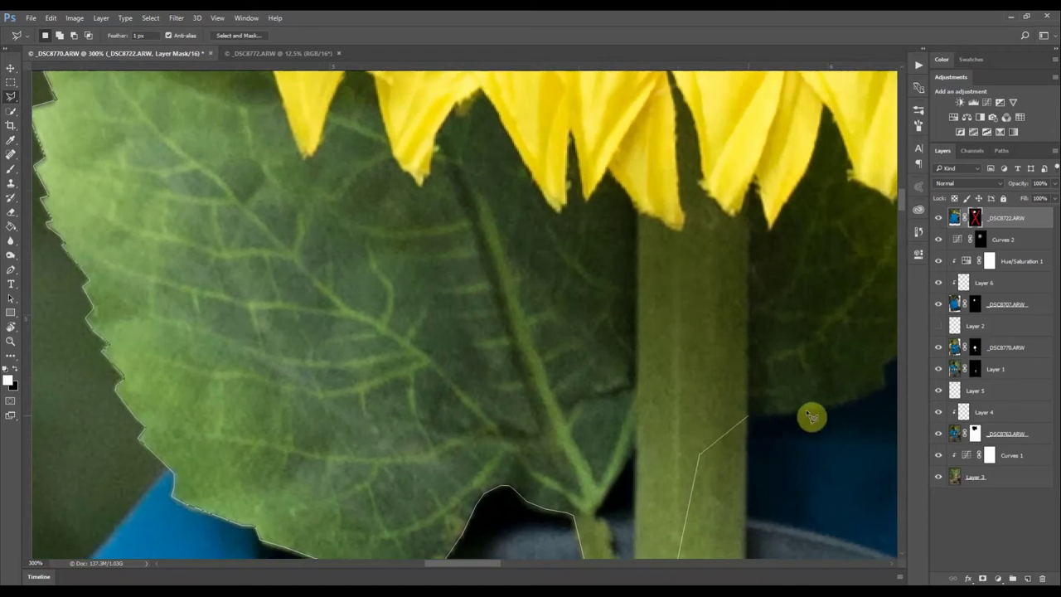
Trace the small right leaf's edge and close the selection across the lower petals
left_click_drag(866, 403, 637, 396)
left_click(681, 397)
left_click(706, 387)
left_click(706, 365)
left_click(736, 347)
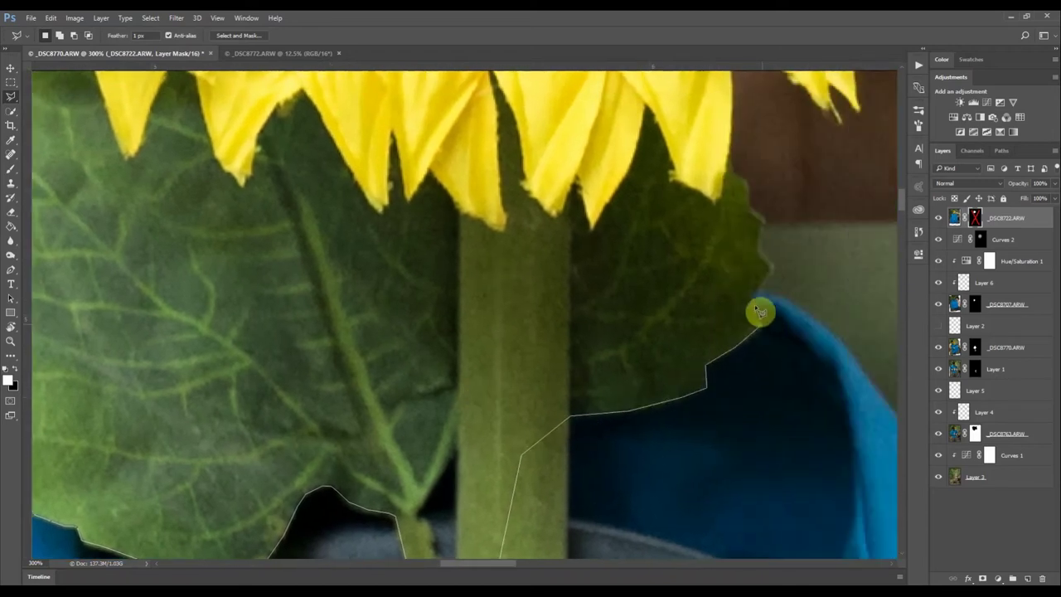
left_click(763, 218)
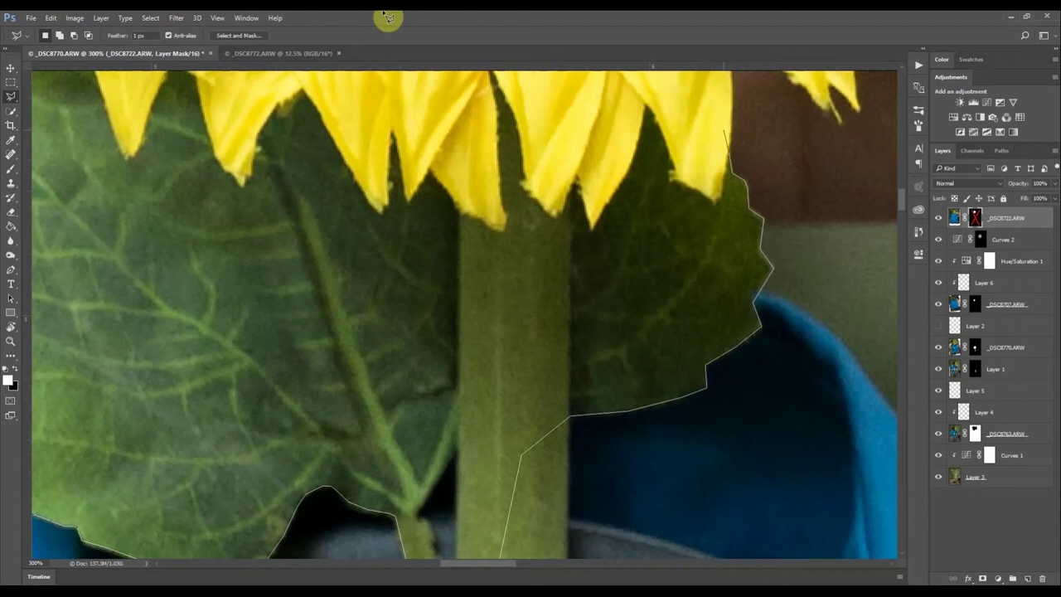
left_click_drag(99, 100, 499, 469)
left_click(639, 419)
left_click(646, 300)
left_click(487, 189)
left_click(337, 219)
scroll(408, 227, "down", 4)
Re-enable the _DSC8722.ARW layer mask, fill the selected leaf area white on it, and deselect
left_click(976, 219, "shift")
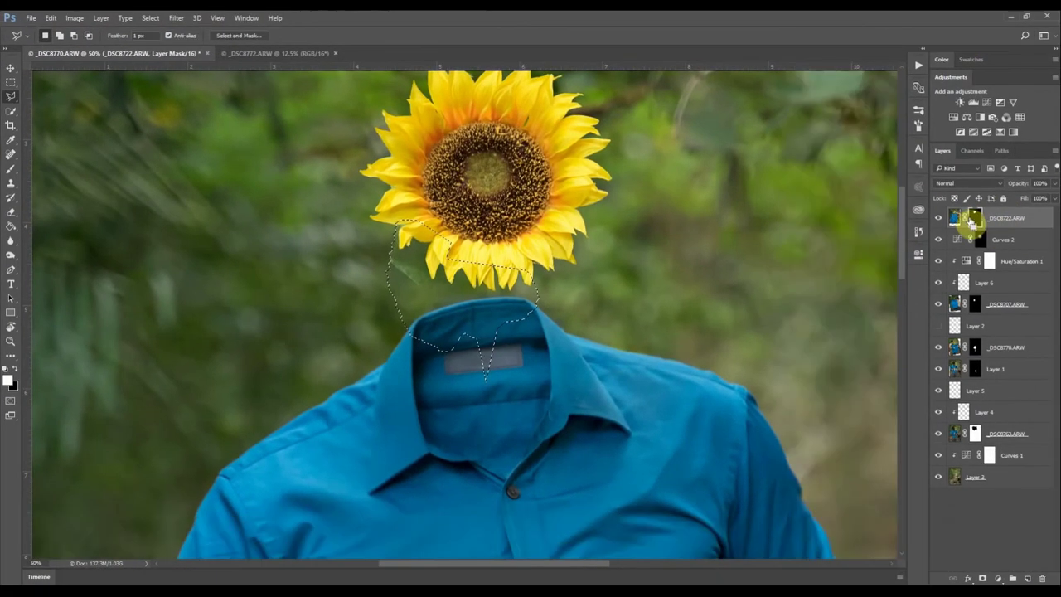
key("alt+BackSpace")
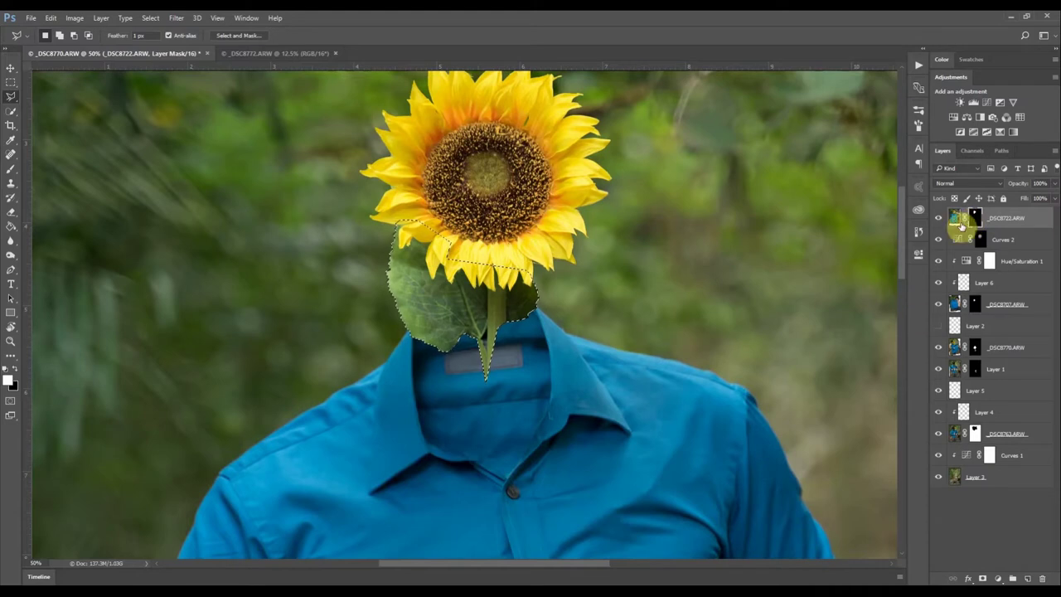
key("ctrl+d")
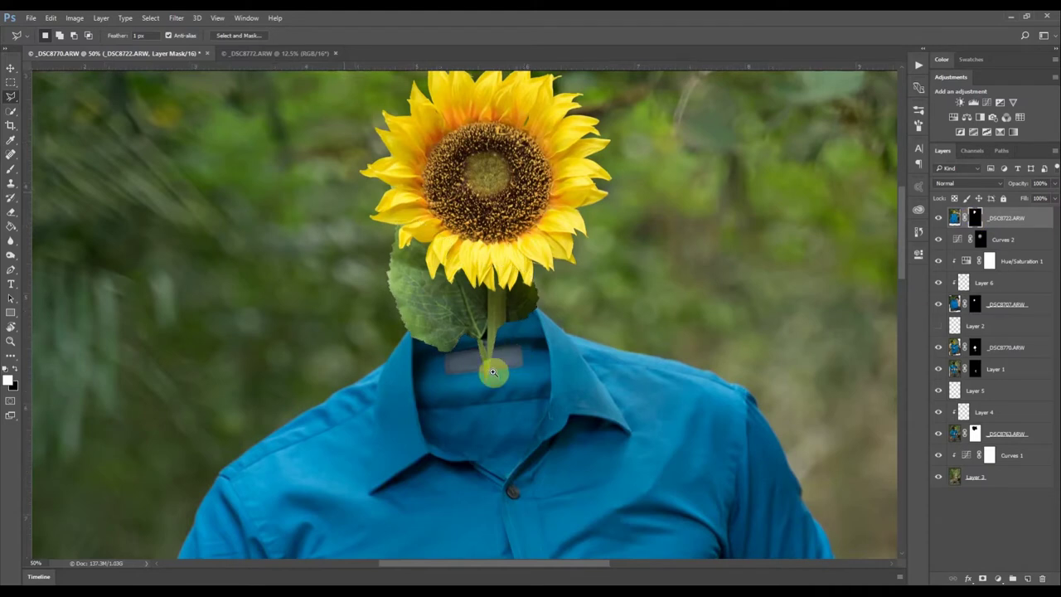
Disable the _DSC8722.ARW layer mask and draw a Pen path down the right edge of the main stem
scroll(489, 367, "up", 1)
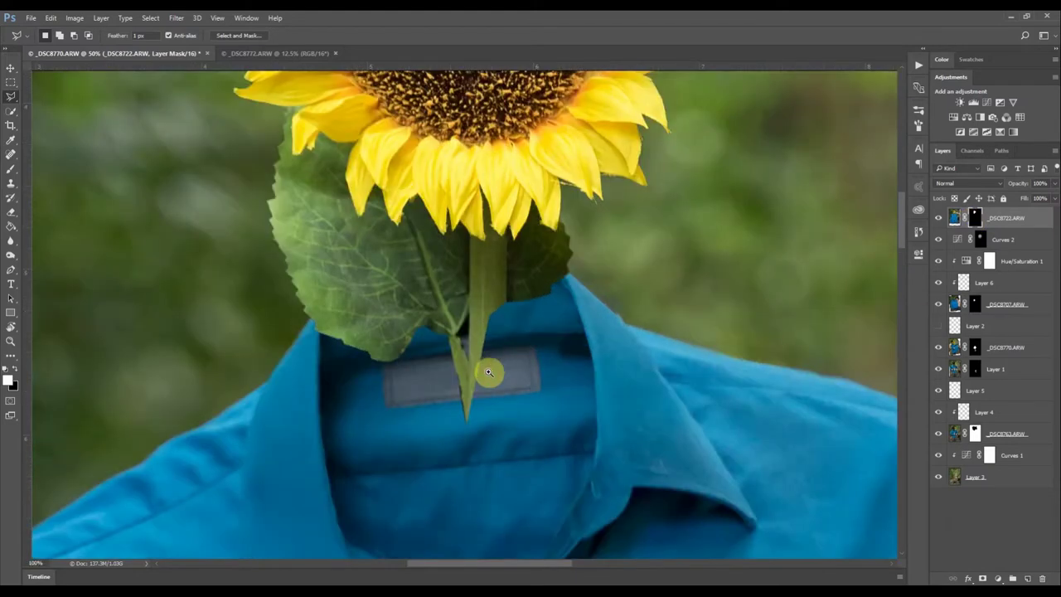
scroll(490, 373, "up", 2)
left_click_drag(511, 266, 518, 239)
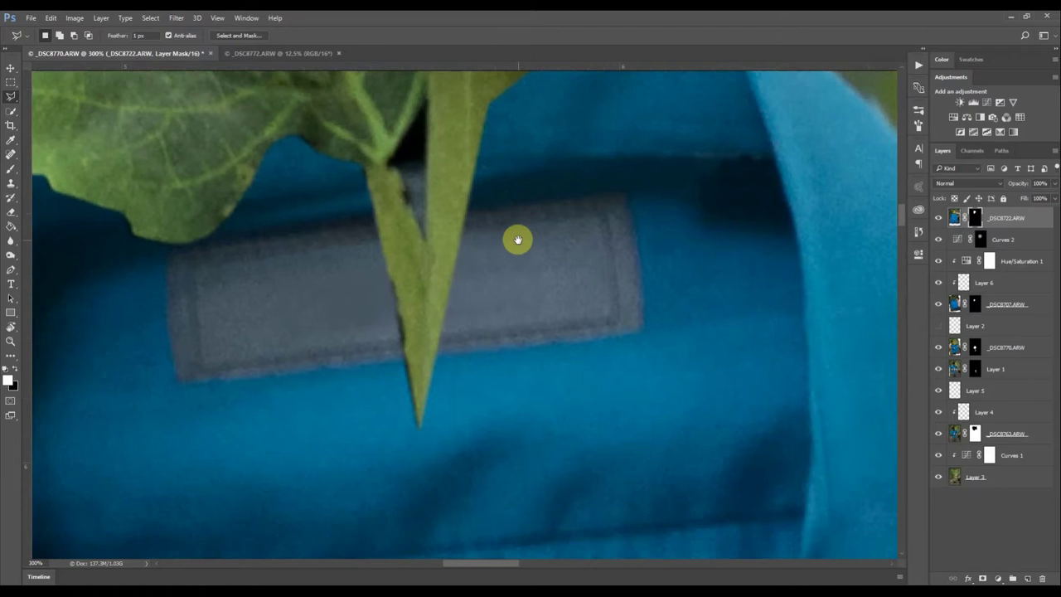
key("p")
left_click(976, 222, "shift")
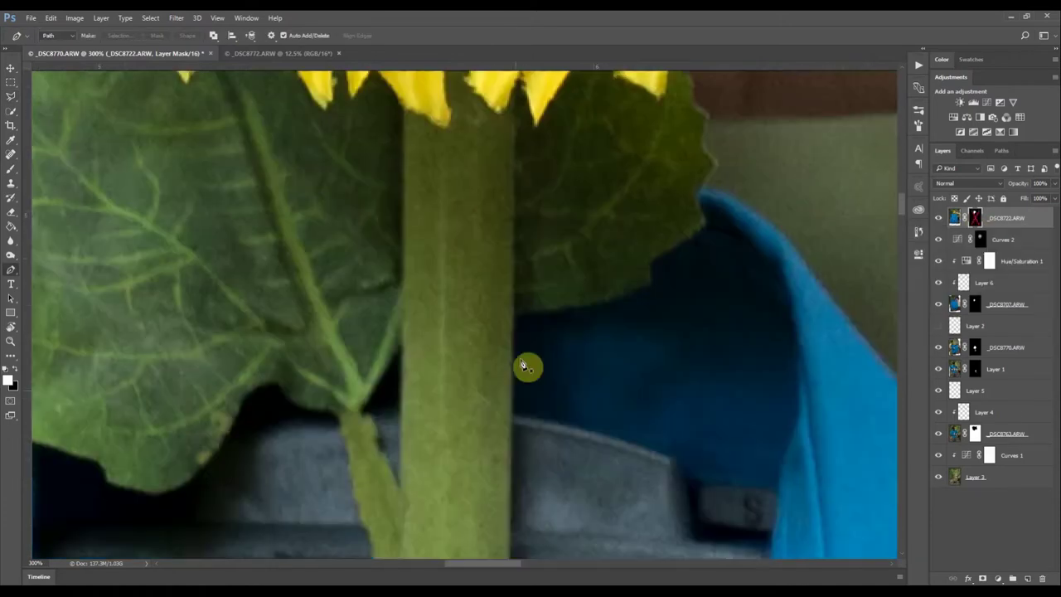
left_click(511, 309)
left_click(511, 409)
left_click(510, 528)
left_click_drag(491, 531, 464, 543)
left_click(478, 370)
left_click_drag(474, 367, 448, 194)
left_click(449, 363)
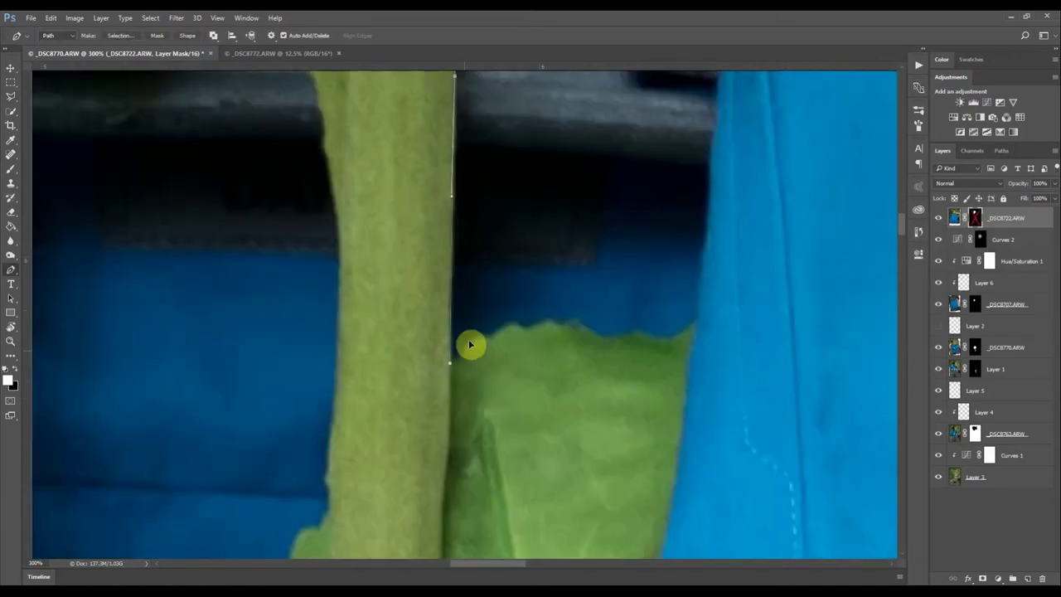
Continue the path around the lower leaf's top and right edges and along the collar to the stem's lower tip
left_click(667, 341)
left_click_drag(684, 390, 638, 253)
left_click_drag(604, 448, 618, 369)
left_click_drag(609, 373, 604, 230)
left_click_drag(500, 390, 464, 445)
left_click(432, 497)
Carry the path up the left edge of the lower leaf beside the stem
left_click(362, 429)
left_click_drag(307, 324, 290, 291)
left_click(277, 234)
left_click(266, 179)
left_click(283, 151)
left_click(306, 139)
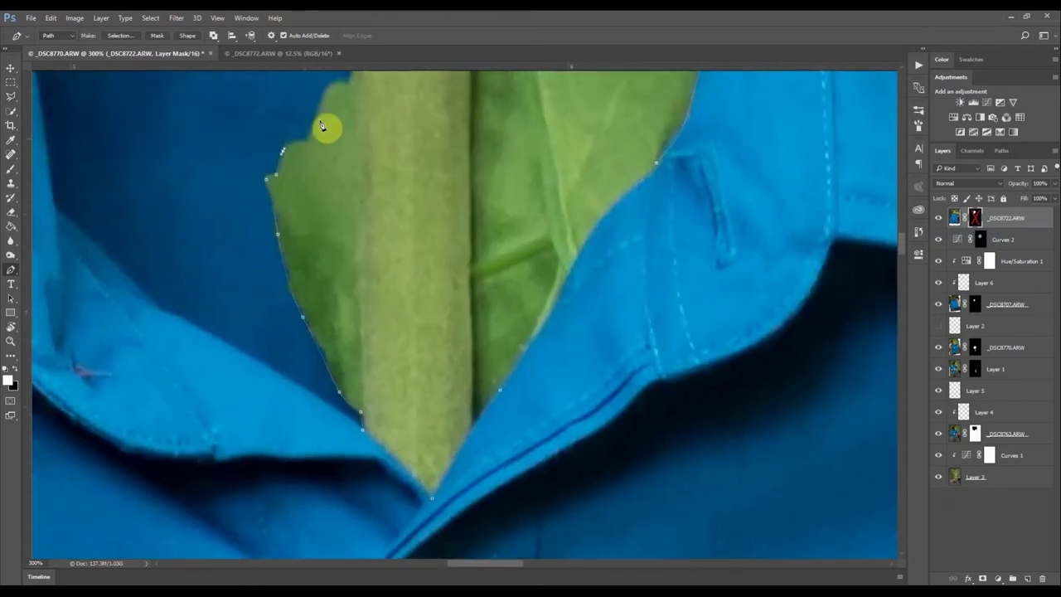
left_click(331, 83)
Continue the path up the stem's left edge and around the leaf stalk, closing it across the upper stem
left_click_drag(385, 250, 447, 490)
left_click_drag(429, 145, 432, 76)
left_click_drag(460, 112, 466, 475)
left_click_drag(432, 366, 422, 296)
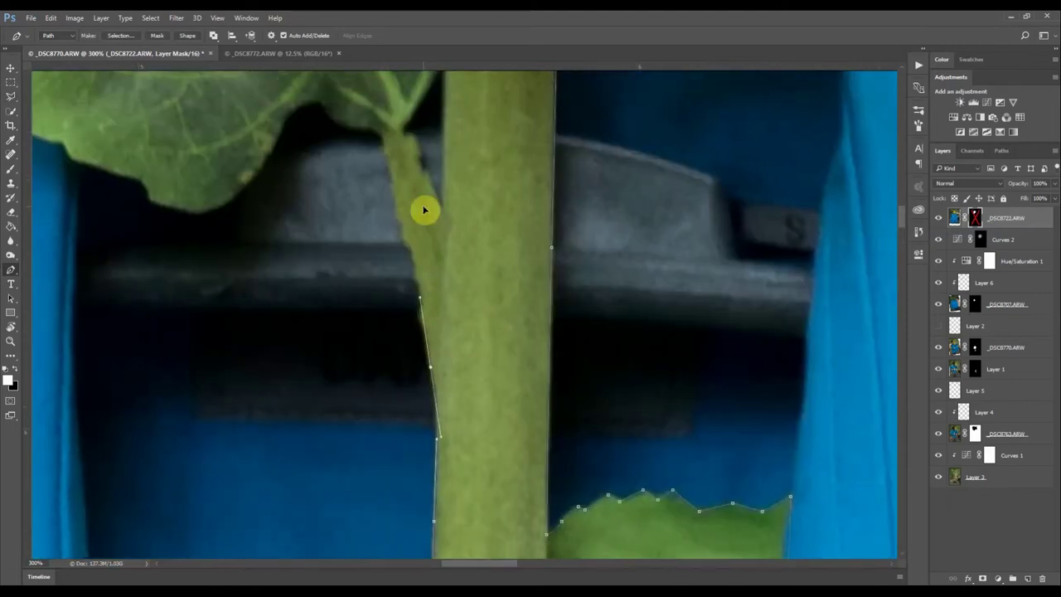
left_click(382, 138)
left_click(408, 130)
left_click(438, 206)
left_click_drag(444, 247, 445, 464)
left_click(445, 228)
left_click(557, 247)
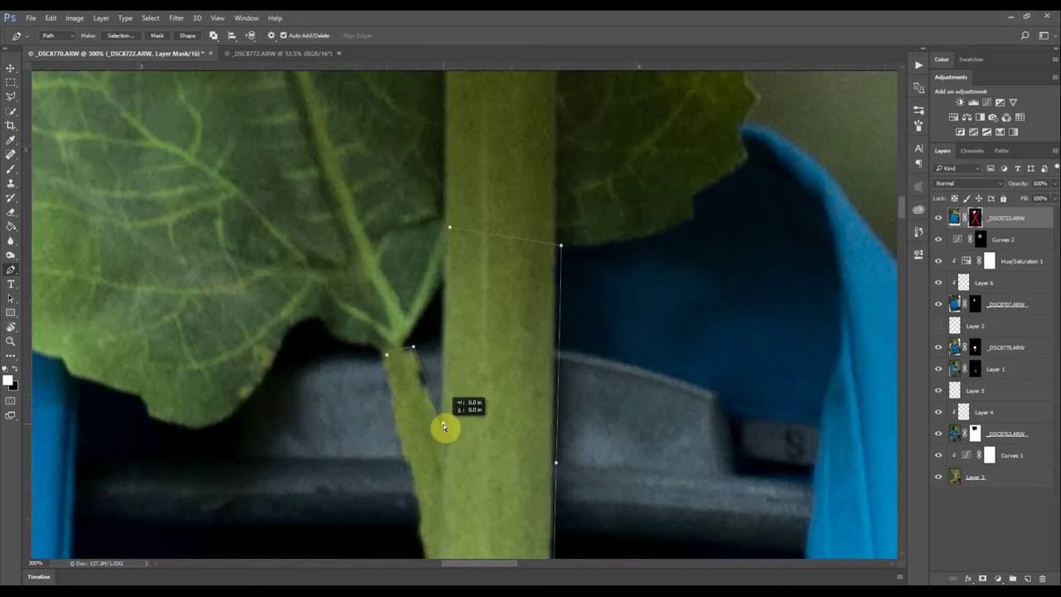
Save the stem's work path and load it as a selection
key("ctrl+minus")
key("ctrl+minus")
key("ctrl+minus")
key("ctrl+minus")
left_click(1002, 151)
double_click(964, 192)
key("Return")
key("ctrl+Return")
left_click(942, 151)
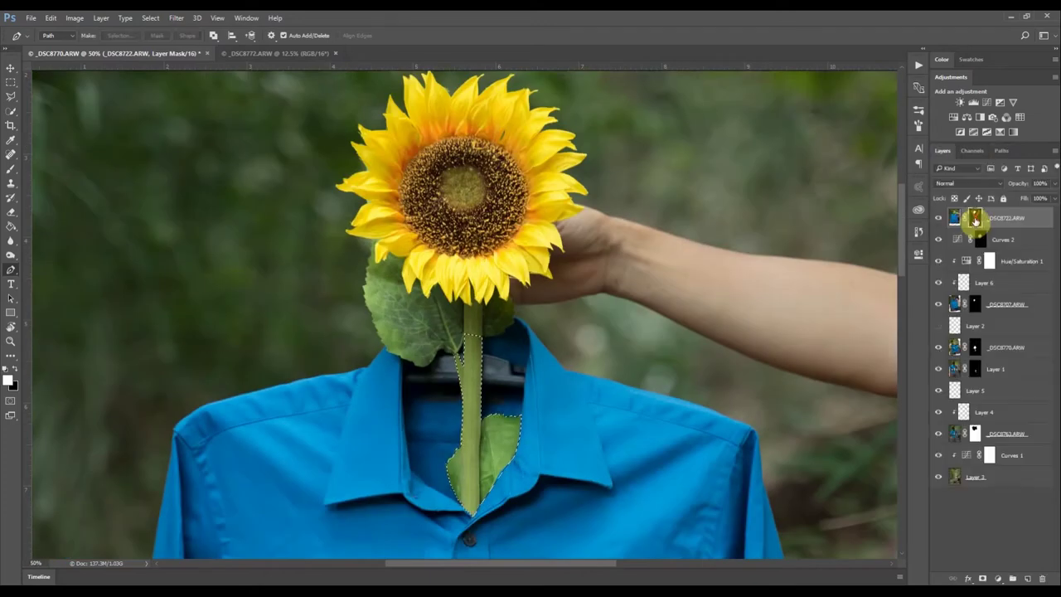
Re-enable the _DSC8722.ARW layer mask, fill the stem selection white on it, and deselect
left_click(975, 219, "shift")
left_click(975, 218, "shift")
left_click(974, 218, "shift")
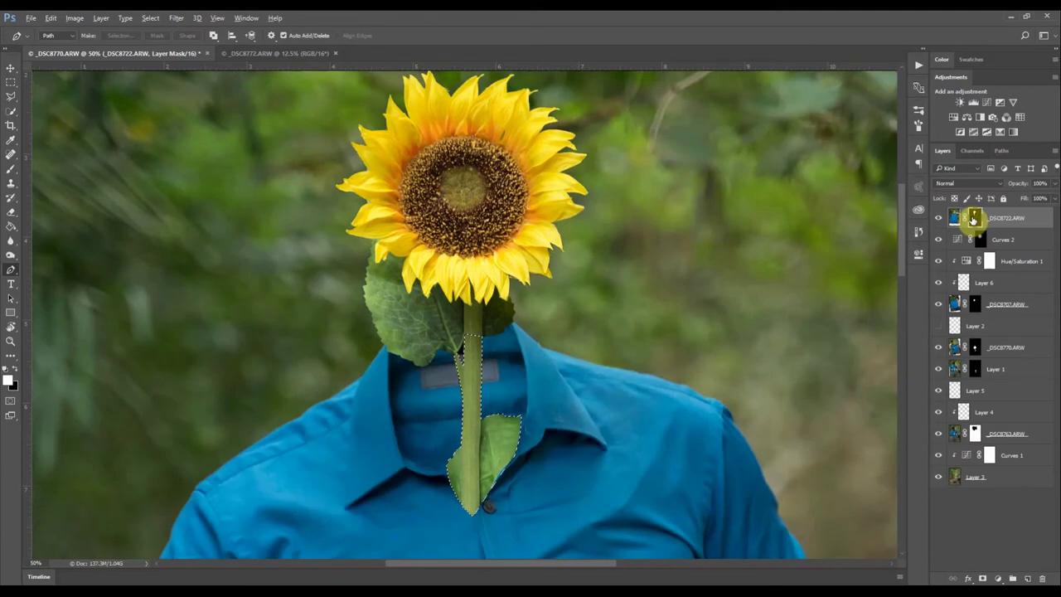
key("ctrl+d")
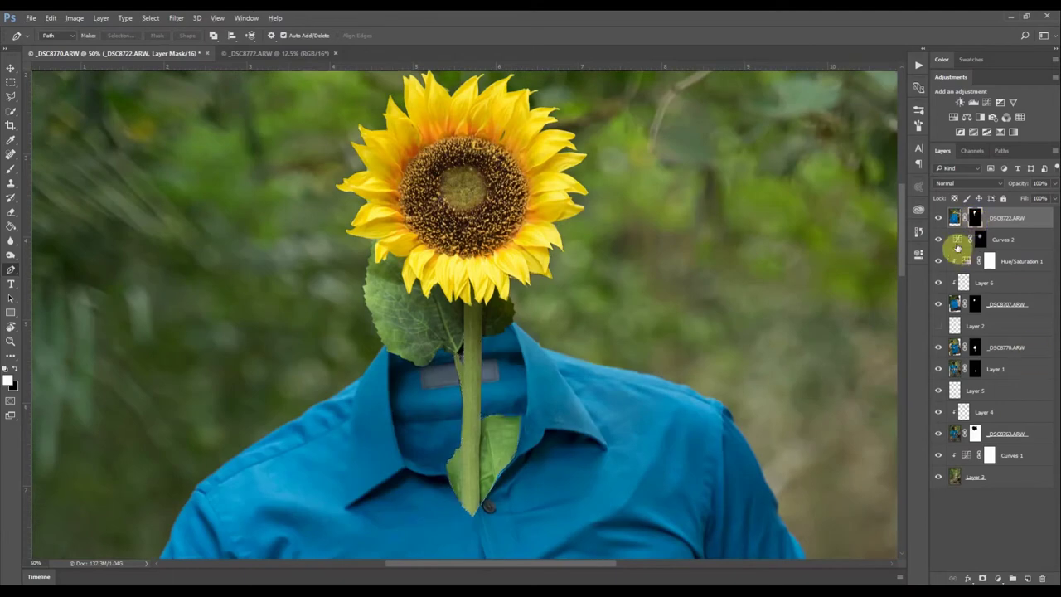
Toggle the _DSC8722.ARW layer's visibility to compare the composite with and without the sunflower
left_click(939, 221)
left_click(939, 221)
left_click(939, 221)
left_click(938, 222)
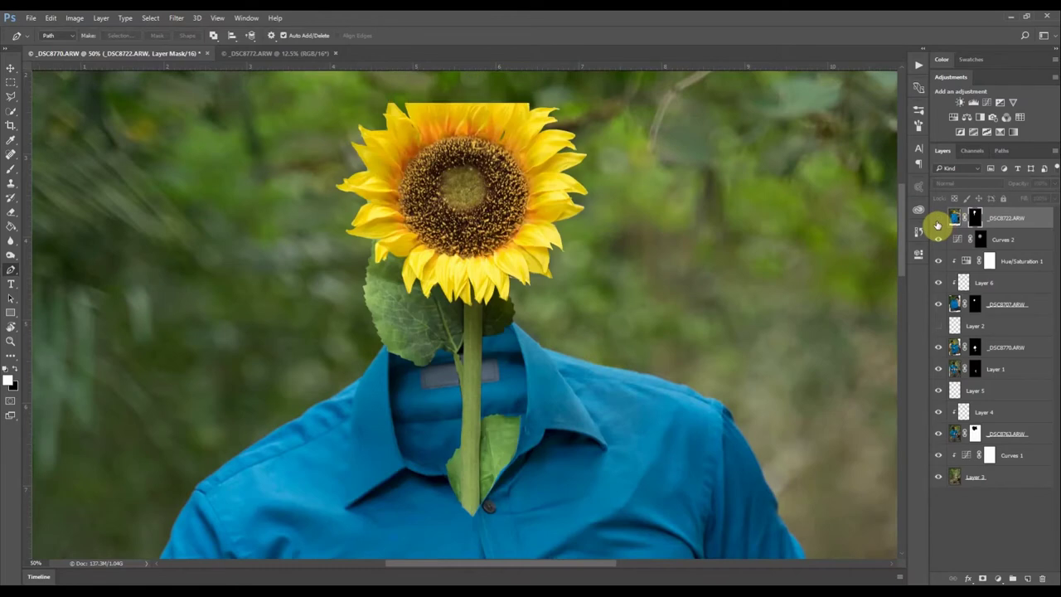
left_click(938, 224)
left_click(938, 224)
left_click(938, 224)
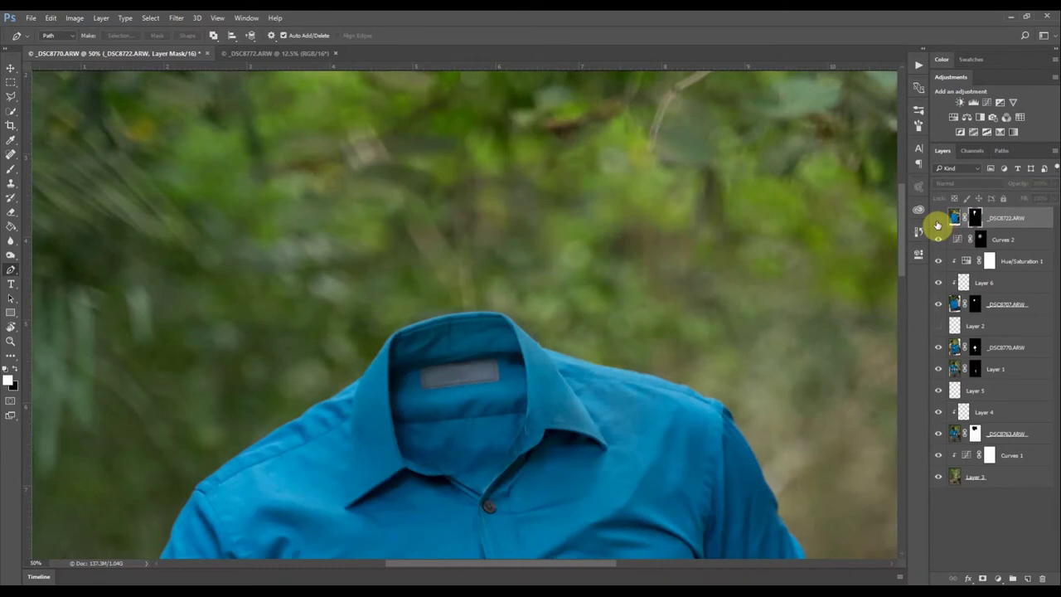
Hide the _DSC8722.ARW layer, load Path 1 around the collar opening as a selection, and show the layer again
left_click(938, 224)
key("ctrl+comma")
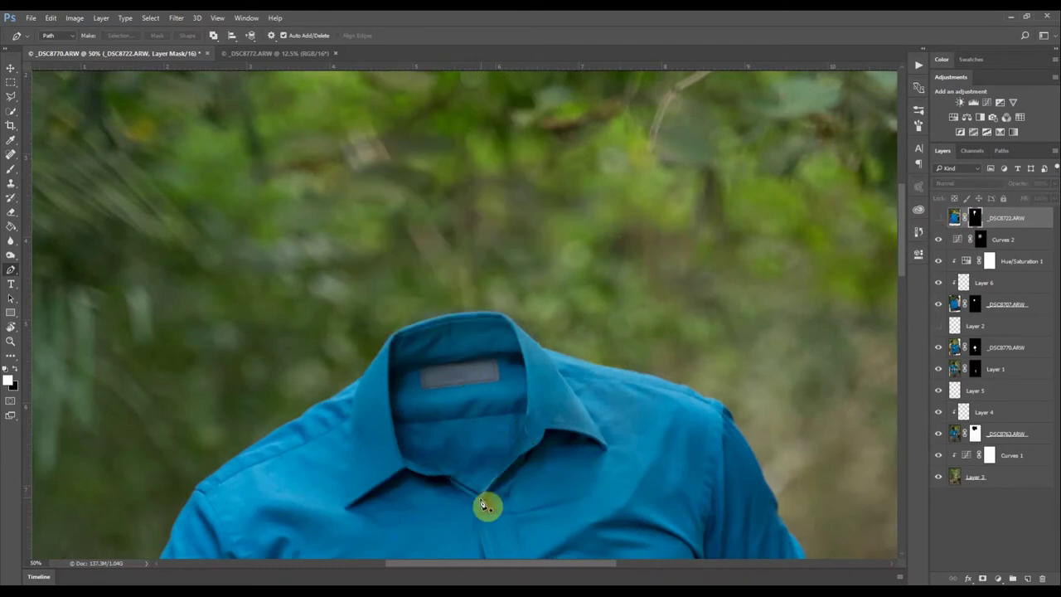
scroll(475, 487, "up", 4)
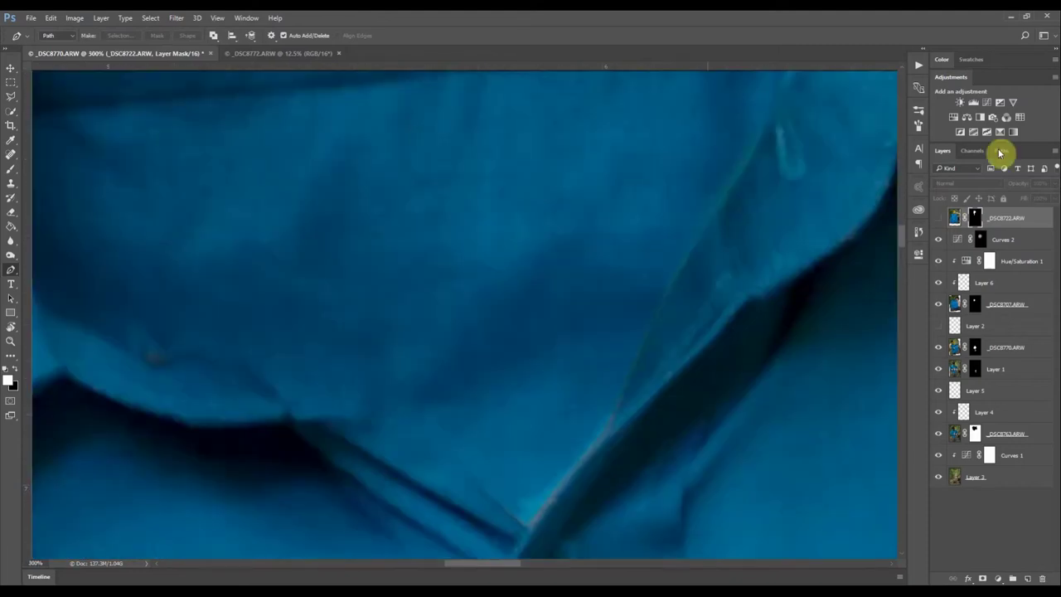
left_click(1001, 151)
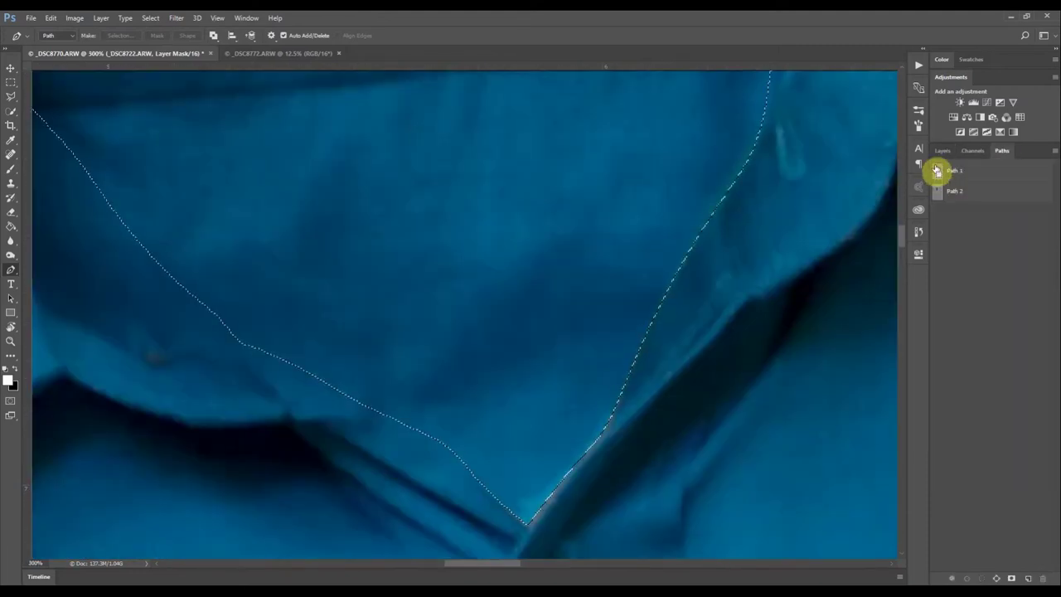
left_click(943, 151)
key("ctrl+comma")
Try to mask out everything outside the collar-opening selection on the _DSC8722.ARW layer mask
key("ctrl+BackSpace")
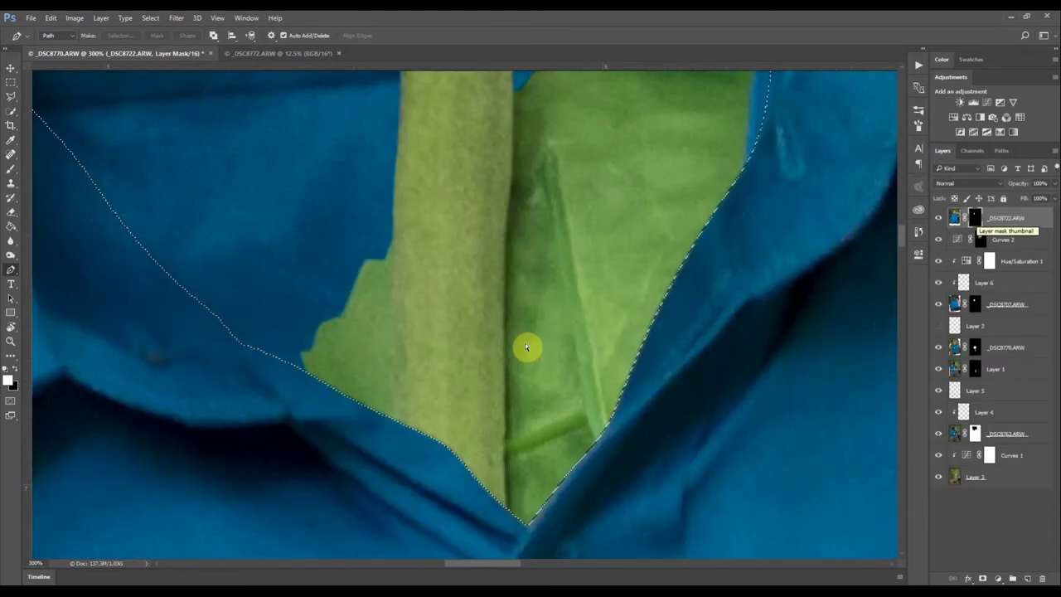
scroll(525, 347, "down", 8)
key("ctrl+z")
Subtract a polygonal area around the sunflower head from the inverted selection, fill the rest black on the _DSC8722.ARW mask, and deselect
scroll(412, 213, "up", 3)
left_click(11, 97)
left_click(373, 299)
left_click(321, 146)
left_click(339, 85)
left_click(479, 79)
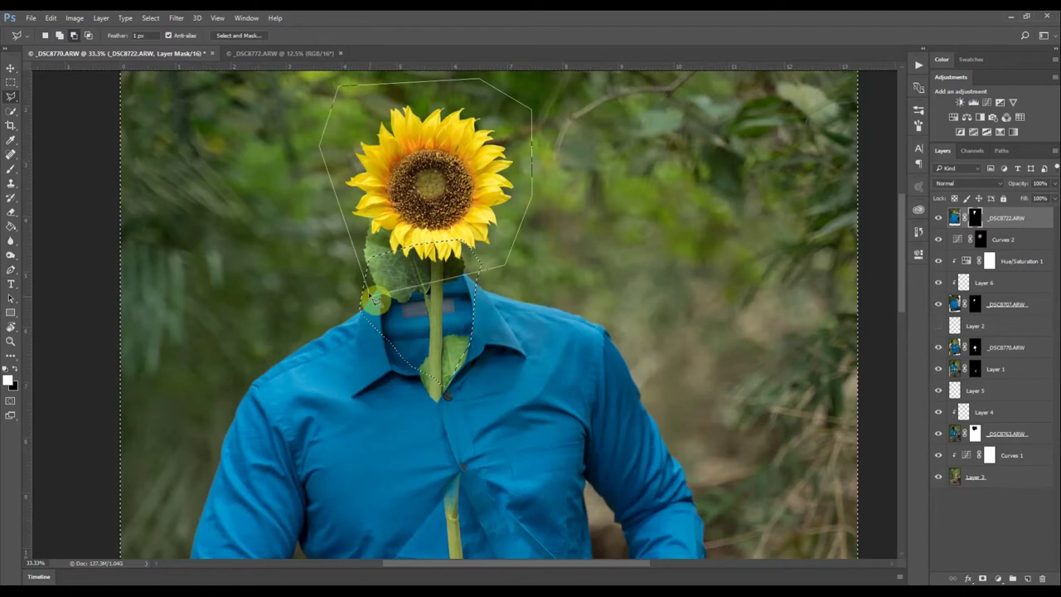
left_click(374, 300)
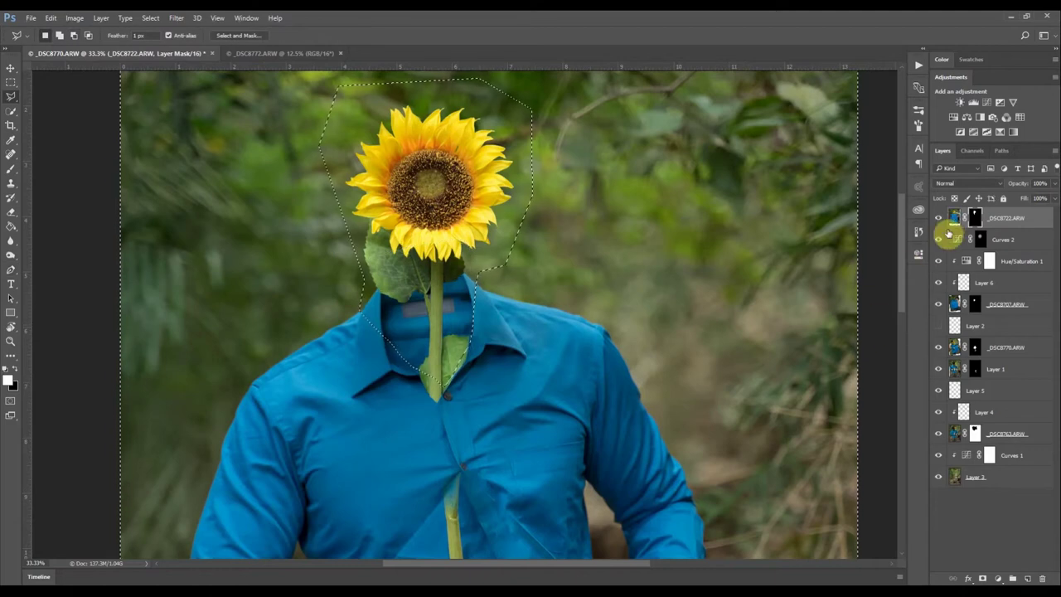
key("ctrl+BackSpace")
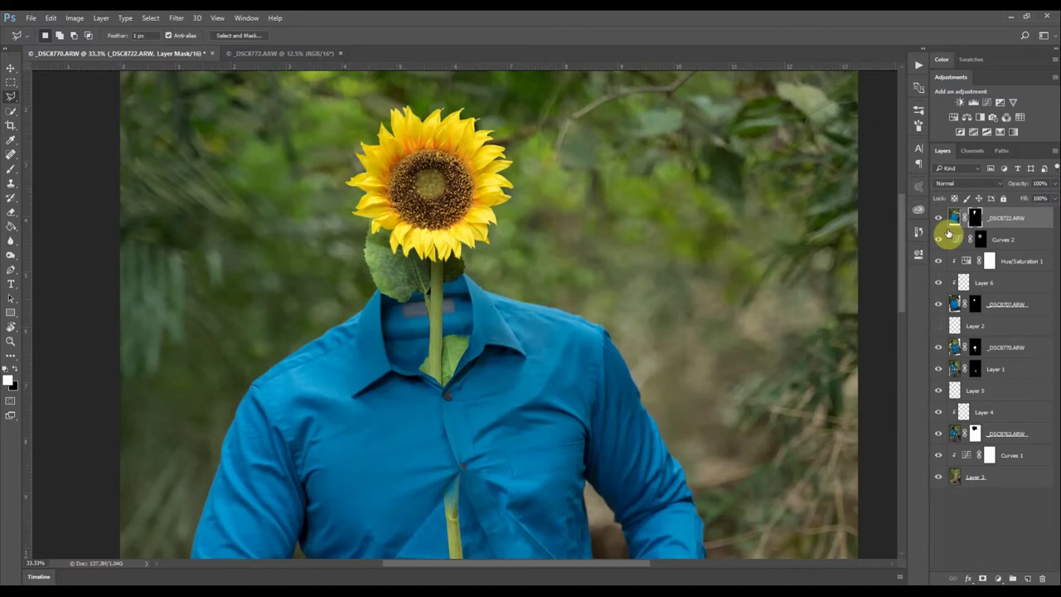
Compare the whole composite with and without the _DSC8722.ARW sunflower layer
scroll(559, 244, "down", 4)
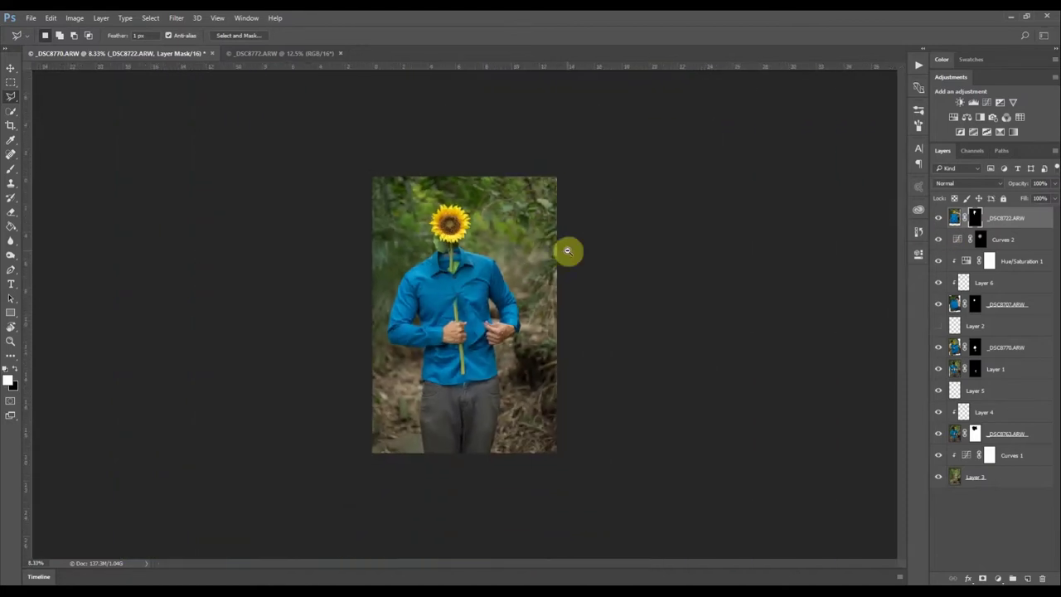
left_click(939, 219)
left_click(939, 219)
left_click(939, 219)
left_click(939, 219)
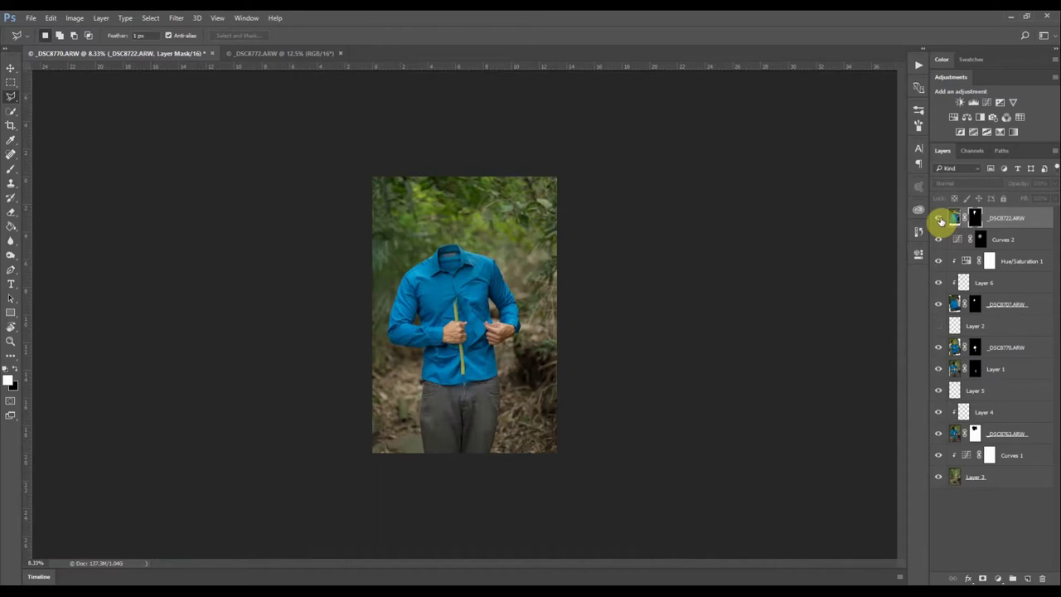
left_click(939, 219)
left_click(940, 219)
left_click(939, 219)
left_click(939, 219)
left_click(939, 219)
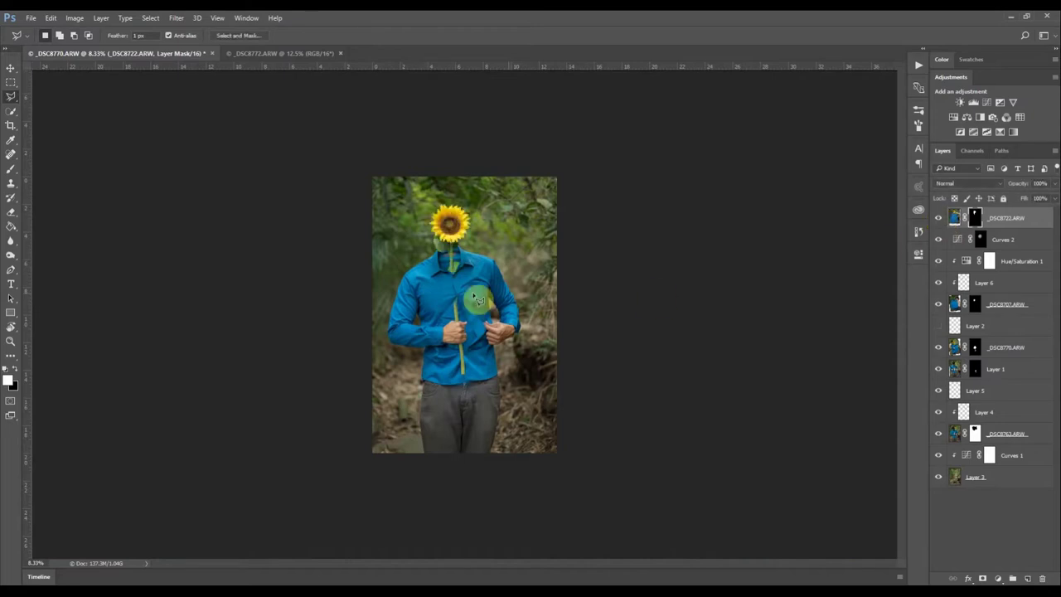
Compare the shirt front and gripping hand with and without the _DSC8770.ARW layer
scroll(448, 299, "up", 5)
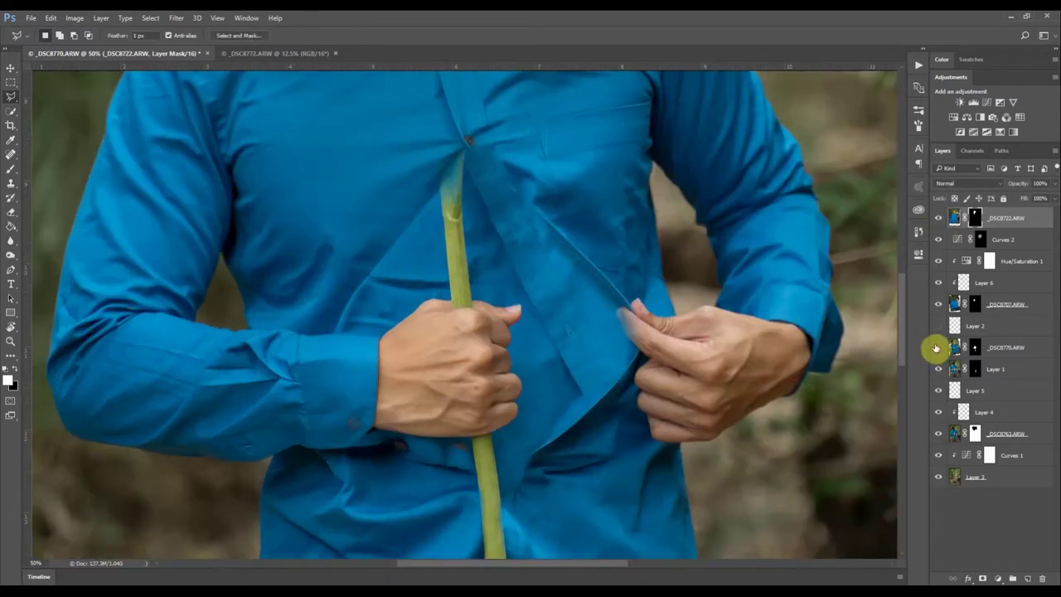
left_click(937, 349)
left_click(937, 348)
left_click(937, 349)
left_click(937, 348)
left_click(937, 348)
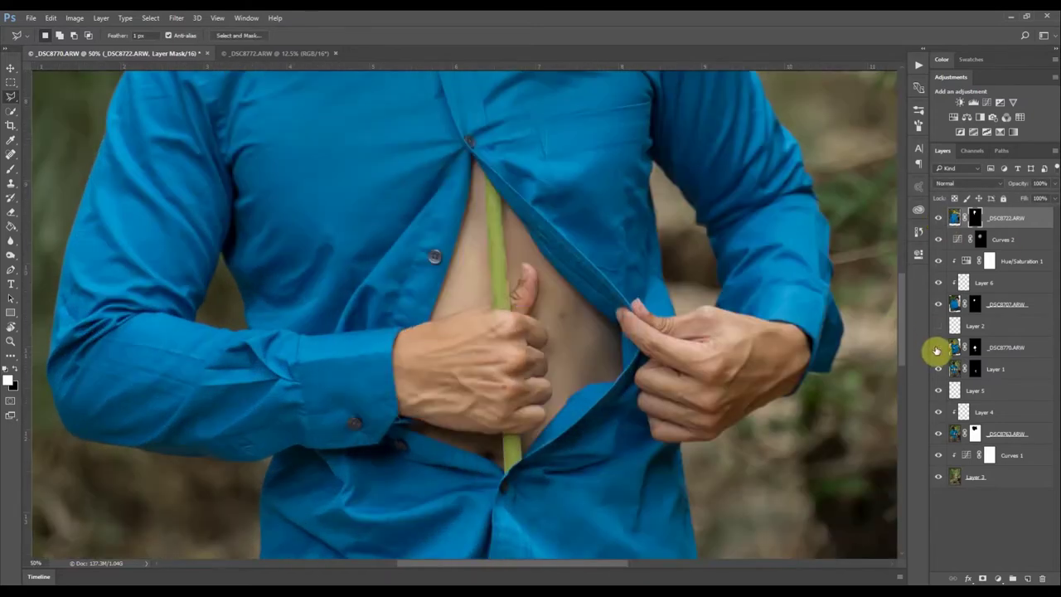
left_click(937, 349)
left_click(937, 348)
left_click(937, 348)
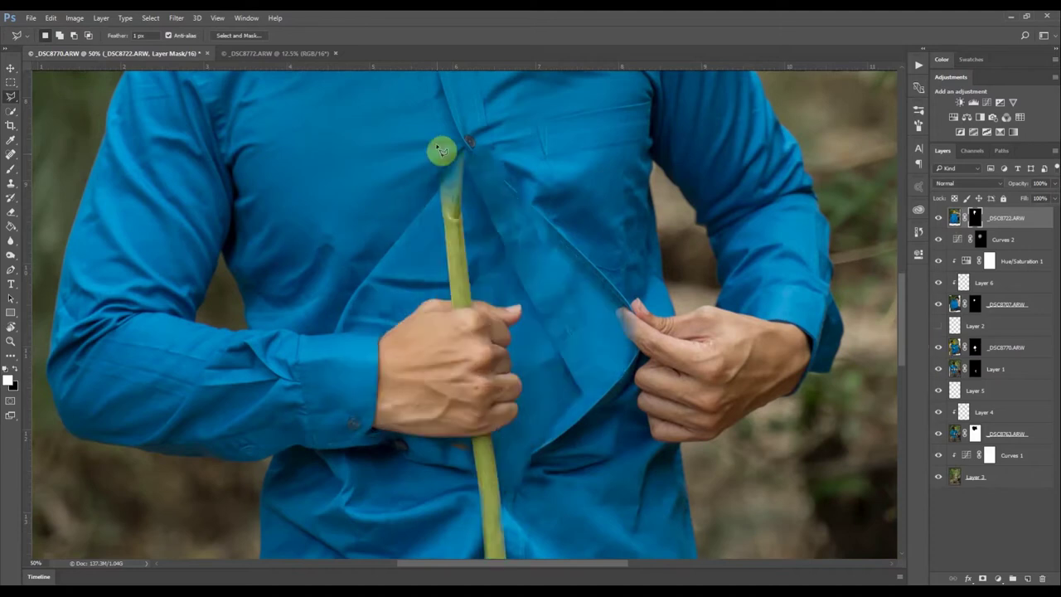
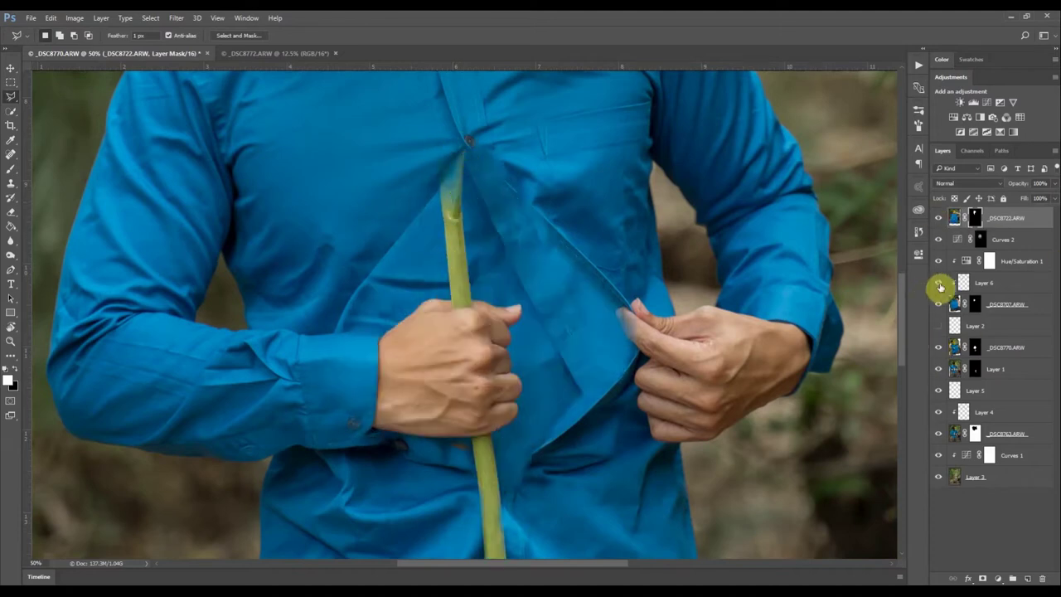
left_click(939, 349)
left_click(940, 349)
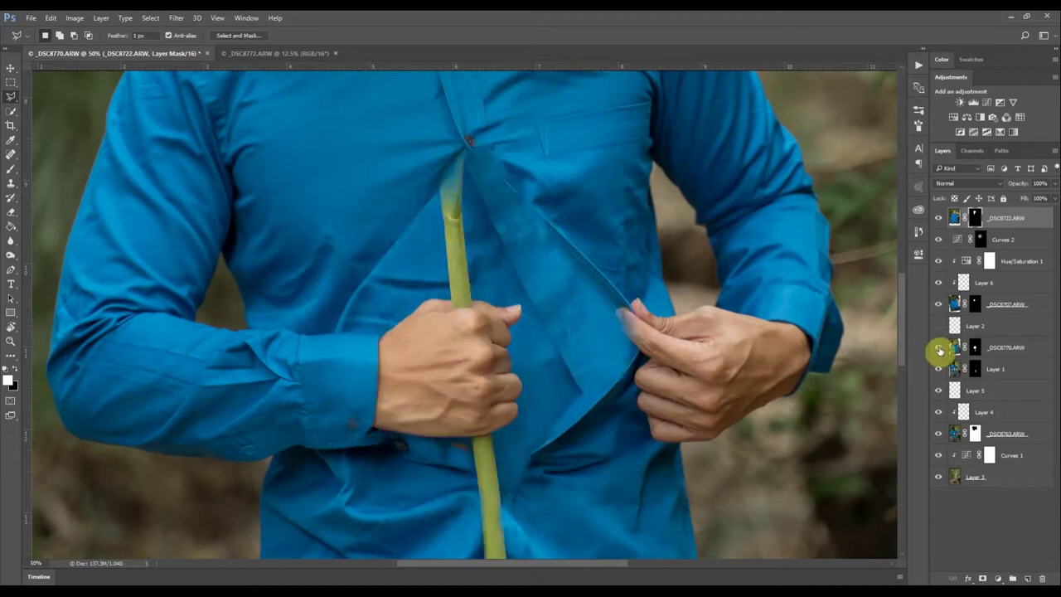
Hide the _DSC8770.ARW layer, select its mask, and draw a pen path down the open shirt's edge from beneath the chest button
left_click(939, 349)
left_click(445, 292)
left_click(975, 348)
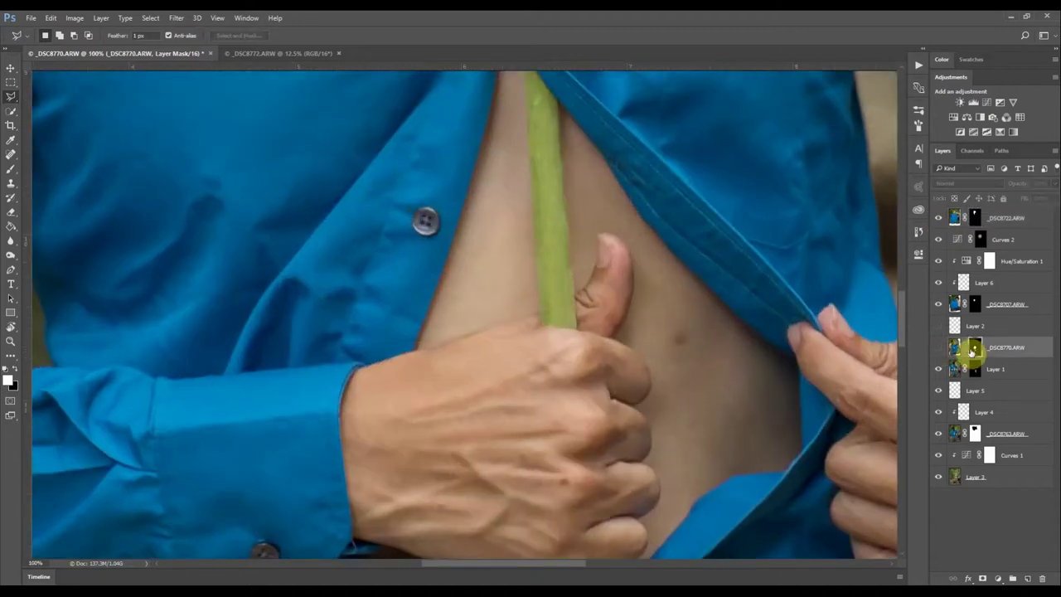
scroll(512, 173, "up", 4)
scroll(508, 164, "up", 5)
left_click(512, 149)
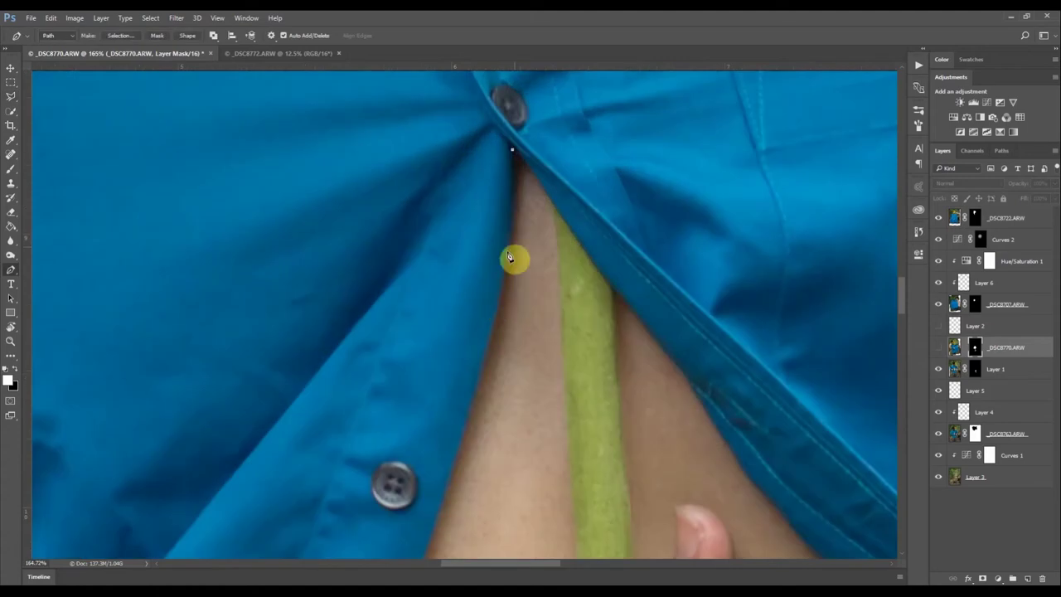
left_click_drag(506, 250, 497, 308)
left_click_drag(436, 487, 445, 161)
Continue the path along the gripping hand's wrist and upper cuff edge, closing it around the shirt panel beneath the chest button
left_click_drag(431, 235, 506, 258)
left_click(380, 374)
left_click(439, 316)
left_click(402, 320)
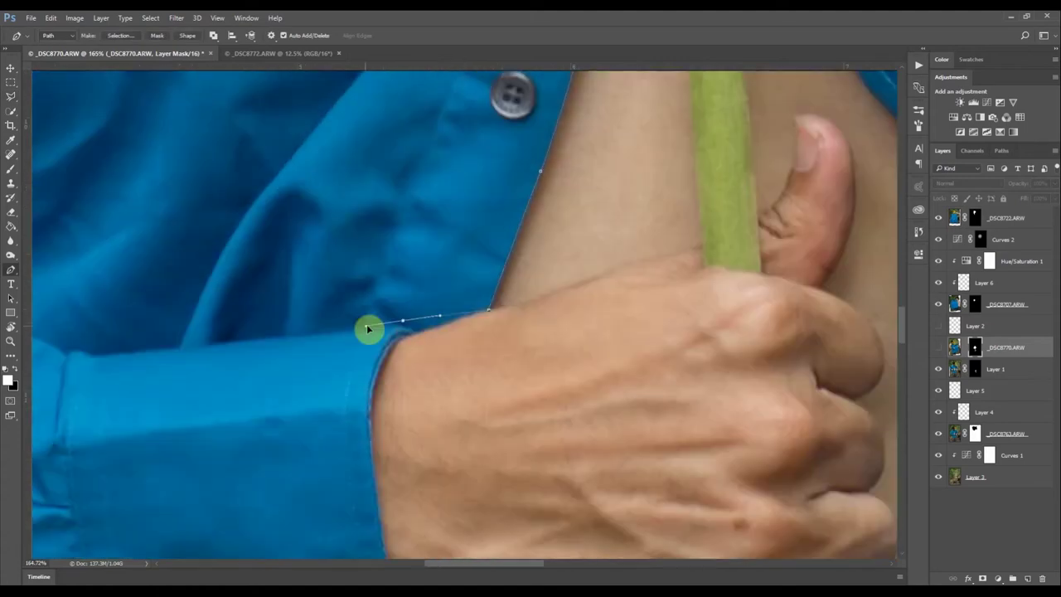
left_click_drag(281, 341, 382, 296)
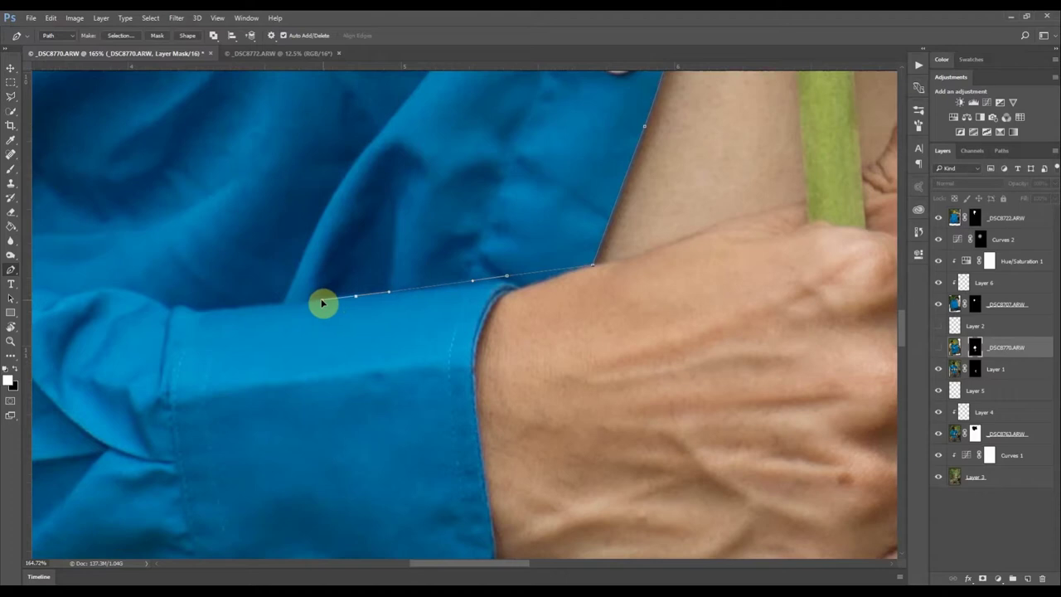
scroll(366, 327, "down", 1)
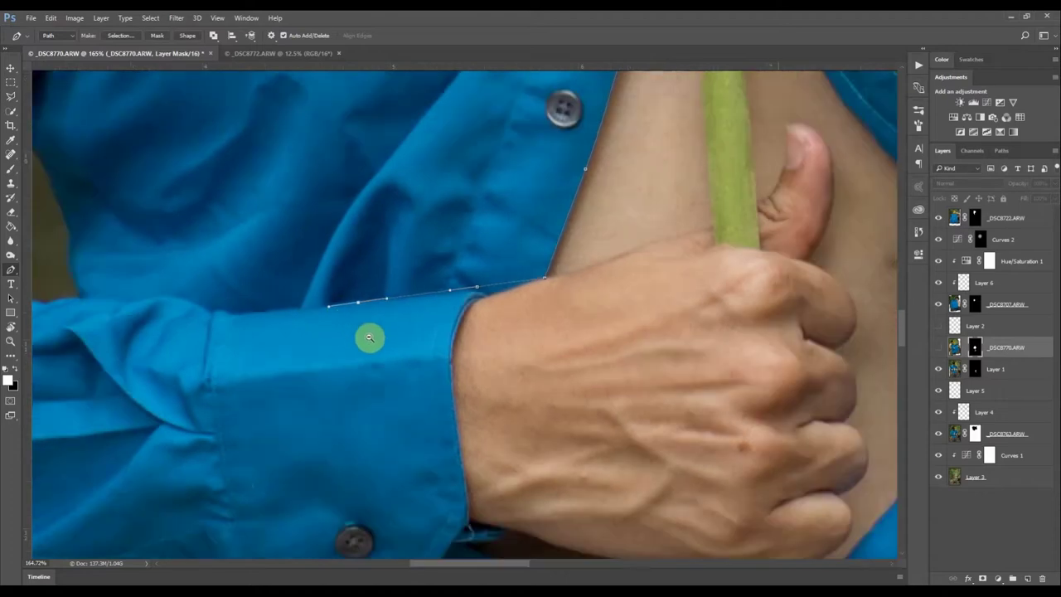
scroll(369, 337, "down", 4)
left_click(444, 212)
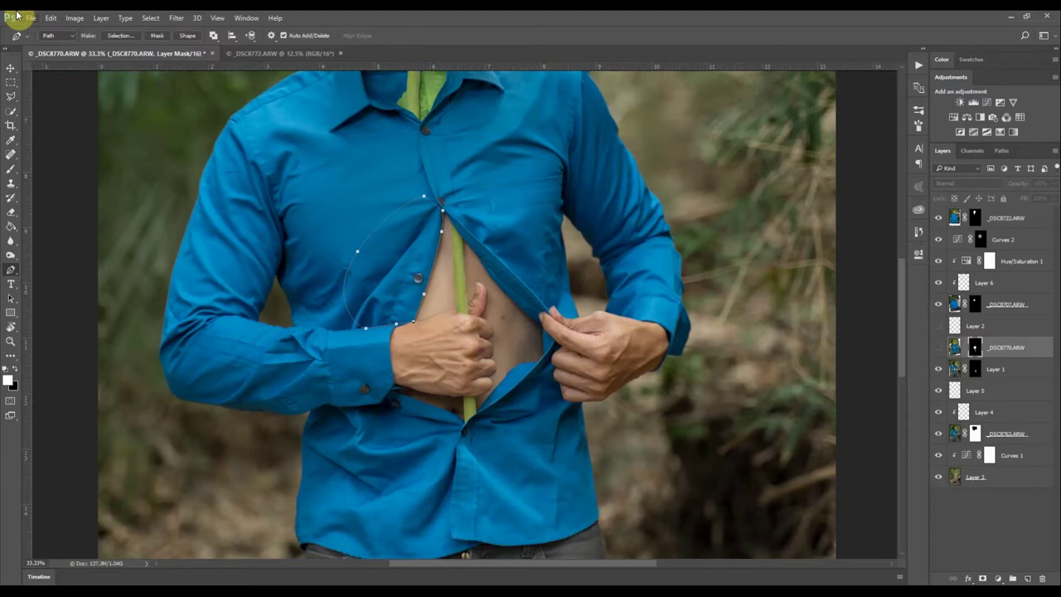
Convert the path to a selection, show the _DSC8770.ARW layer, fill the selection black on its mask, and deselect
left_click(124, 36)
left_click(593, 184)
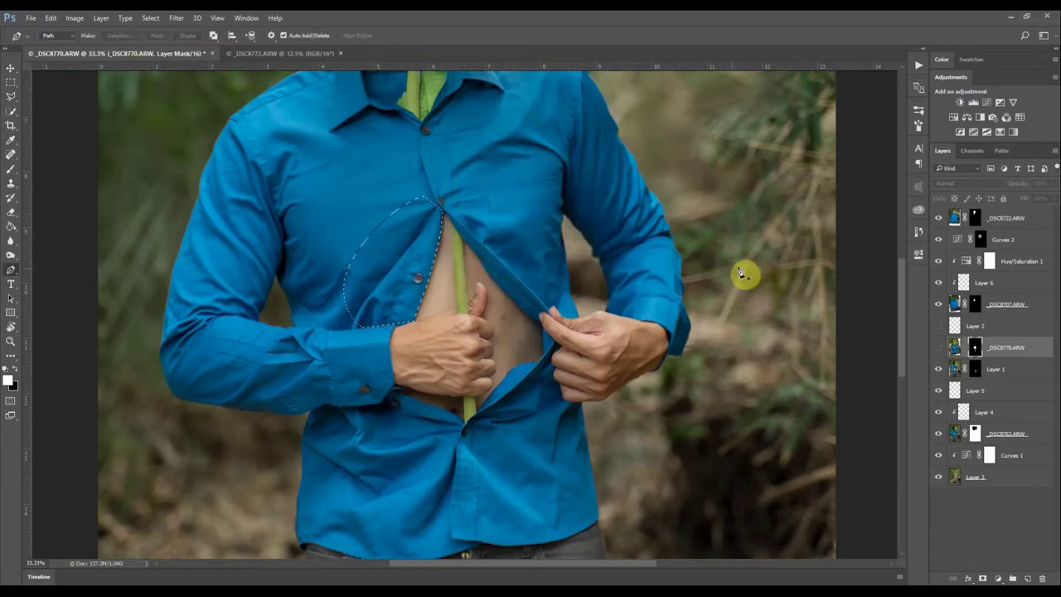
left_click(940, 348)
left_click(977, 348)
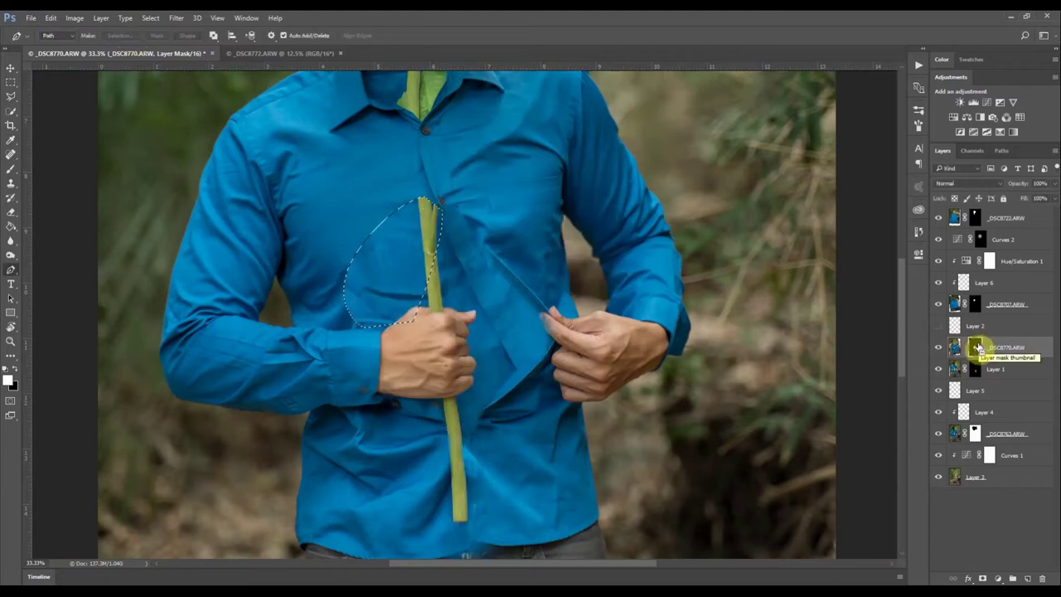
key("ctrl+BackSpace")
key("ctrl+d")
Examine the cuff, wrist and stem edges around the gripping hand, comparing them with and without the _DSC8770.ARW layer
left_click(392, 308, "ctrl")
left_click(393, 309, "ctrl")
left_click(437, 336, "ctrl")
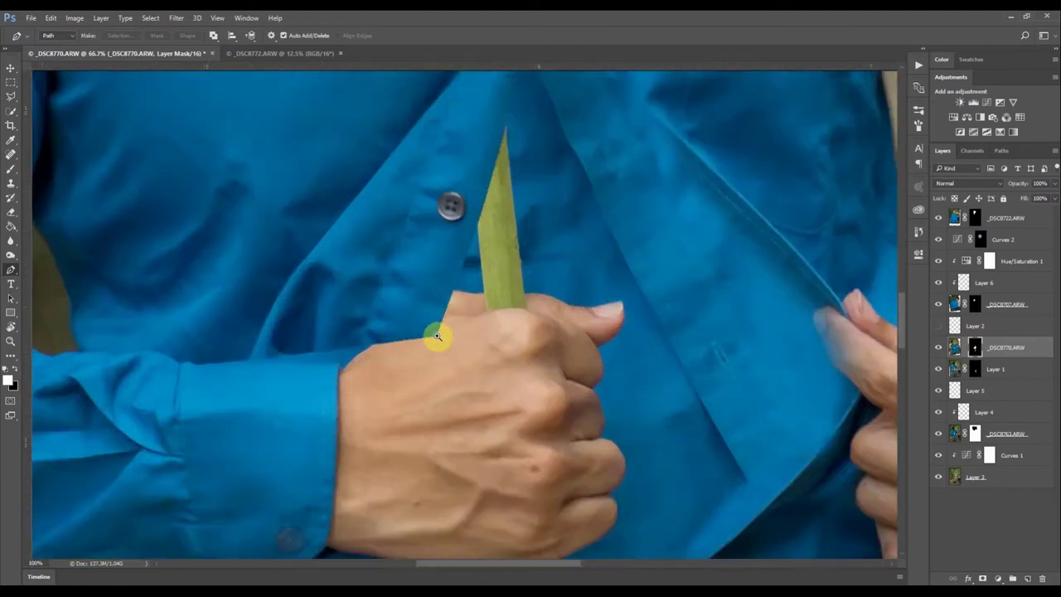
scroll(437, 335, "up", 3)
left_click_drag(147, 344, 499, 302)
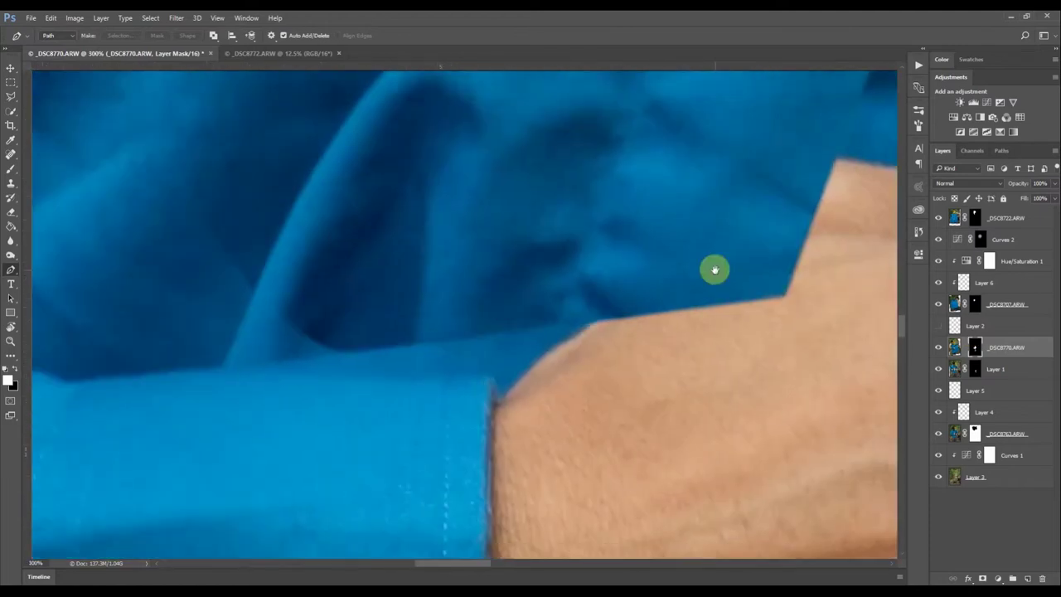
left_click_drag(794, 273, 723, 305)
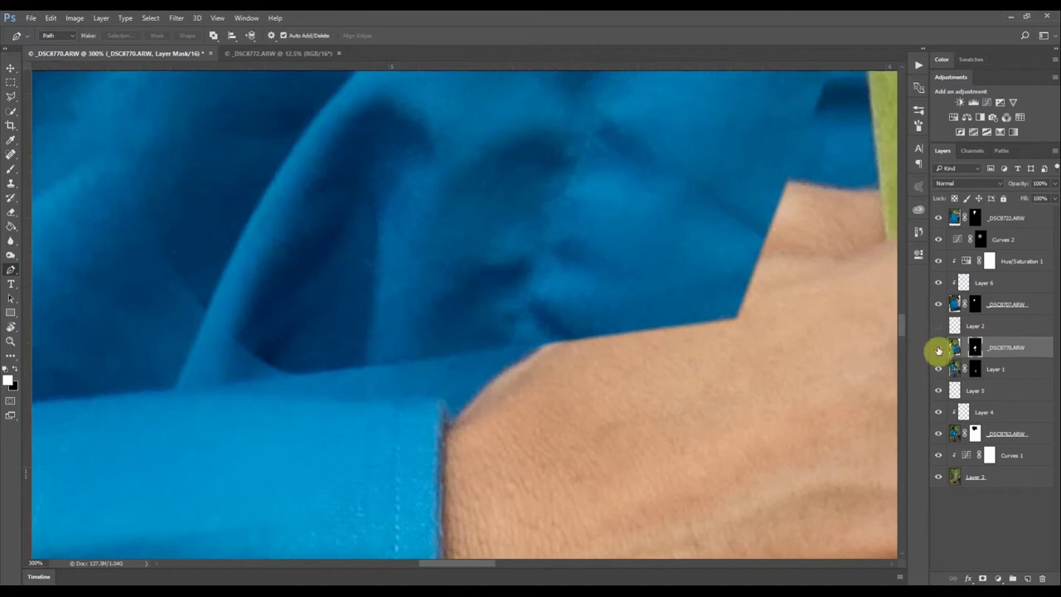
scroll(625, 324, "down", 6)
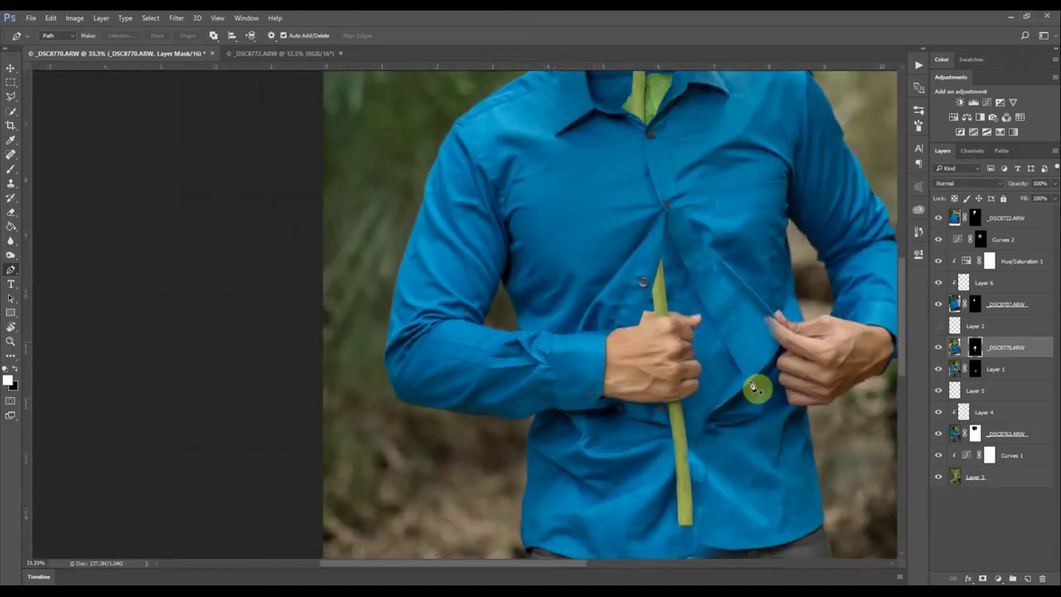
left_click(943, 349)
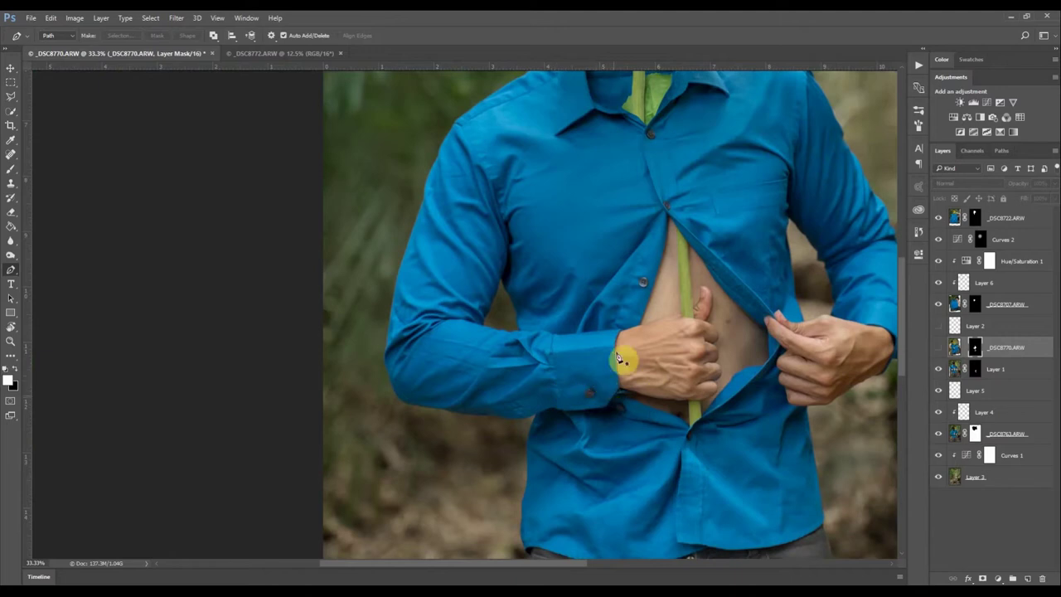
left_click(941, 349)
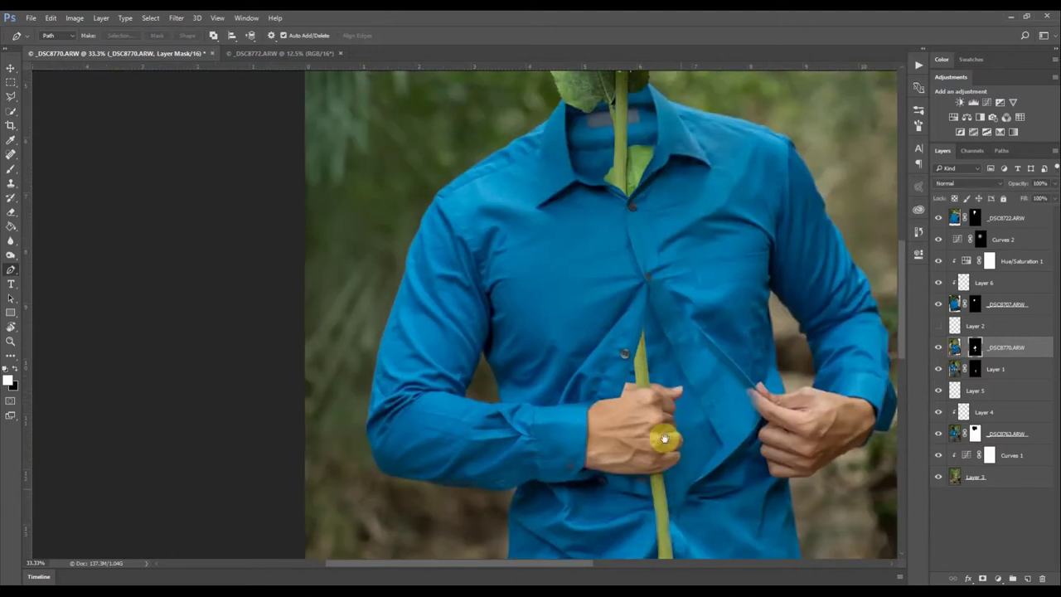
Try to blend the gripping arm's cuff and button by brushing on the _DSC8770.ARW layer mask, ending with white
scroll(664, 440, "up", 9)
key("b")
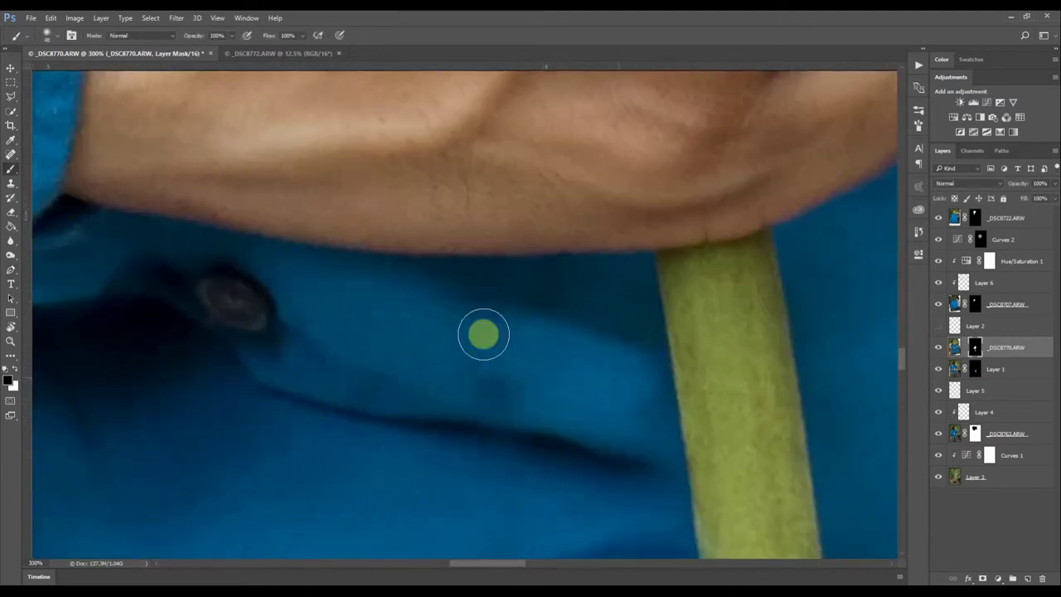
mouse_move(254, 291)
left_mouse_down()
mouse_move(294, 280)
mouse_move(125, 254)
mouse_move(111, 242)
mouse_move(104, 296)
mouse_move(483, 289)
mouse_move(481, 223)
mouse_move(481, 282)
mouse_move(336, 316)
left_mouse_up()
key("x")
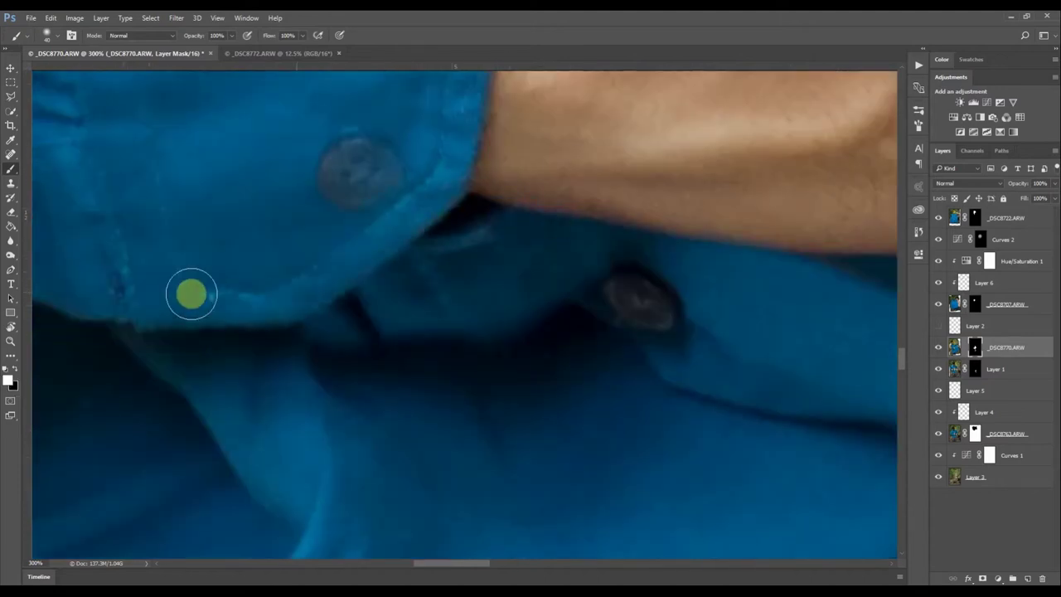
left_click_drag(346, 163, 390, 175)
mouse_move(291, 210)
left_mouse_down()
mouse_move(561, 308)
mouse_move(572, 394)
mouse_move(564, 407)
mouse_move(523, 383)
left_mouse_up()
scroll(573, 394, "down", 5)
key("]")
key("]")
key("]")
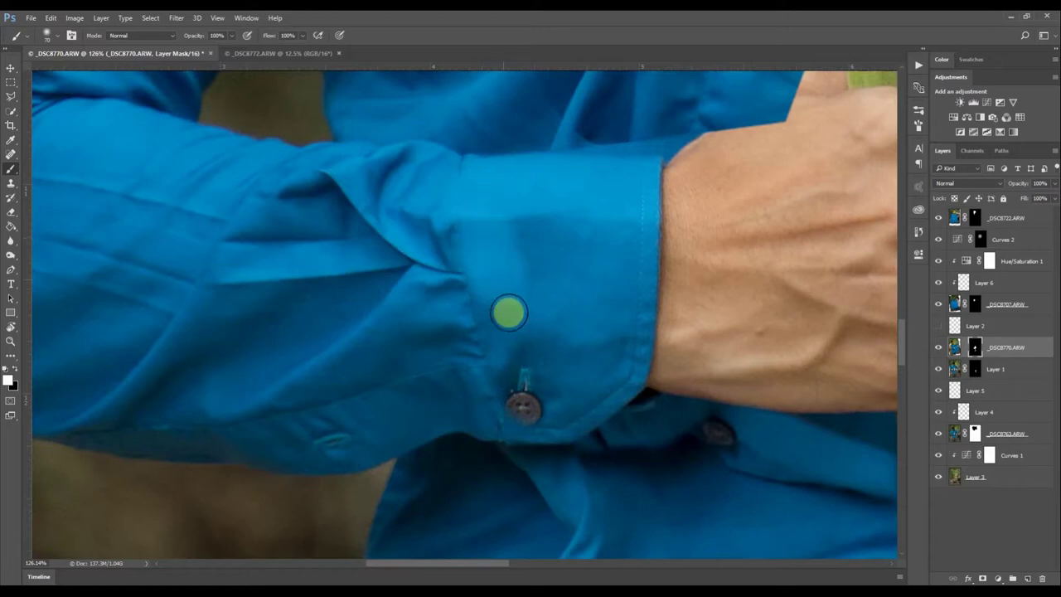
key("ctrl+z")
Restore the gripping arm's original cuff and button by painting black on the _DSC8770.ARW layer mask
key("x")
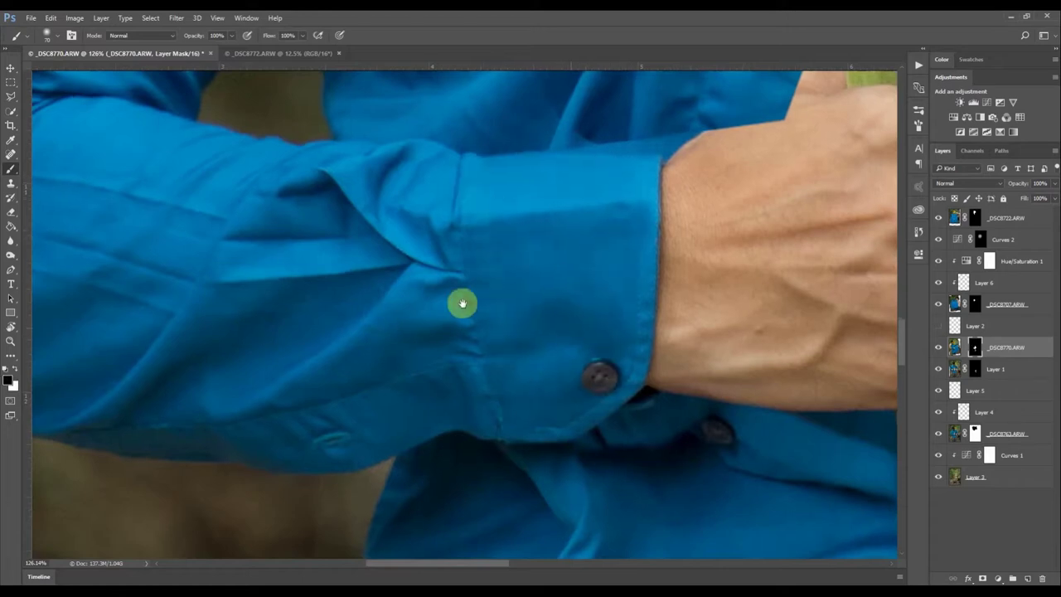
mouse_move(633, 329)
left_mouse_down()
mouse_move(500, 306)
mouse_move(526, 298)
mouse_move(576, 252)
mouse_move(616, 258)
mouse_move(451, 274)
mouse_move(439, 206)
mouse_move(493, 161)
left_mouse_up()
key("[")
key("[")
key("[")
key("x")
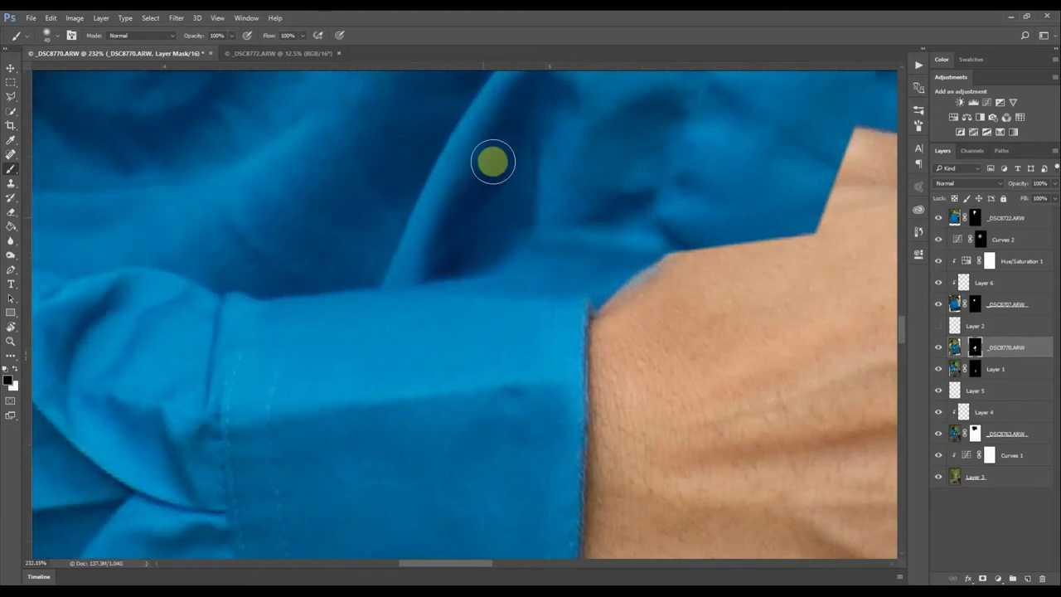
Brush white on the _DSC8770.ARW mask along the gripping hand's upper edge to give wrist and knuckle their natural contour
key("x")
key("]")
key("]")
key("]")
left_click_drag(305, 224, 214, 453)
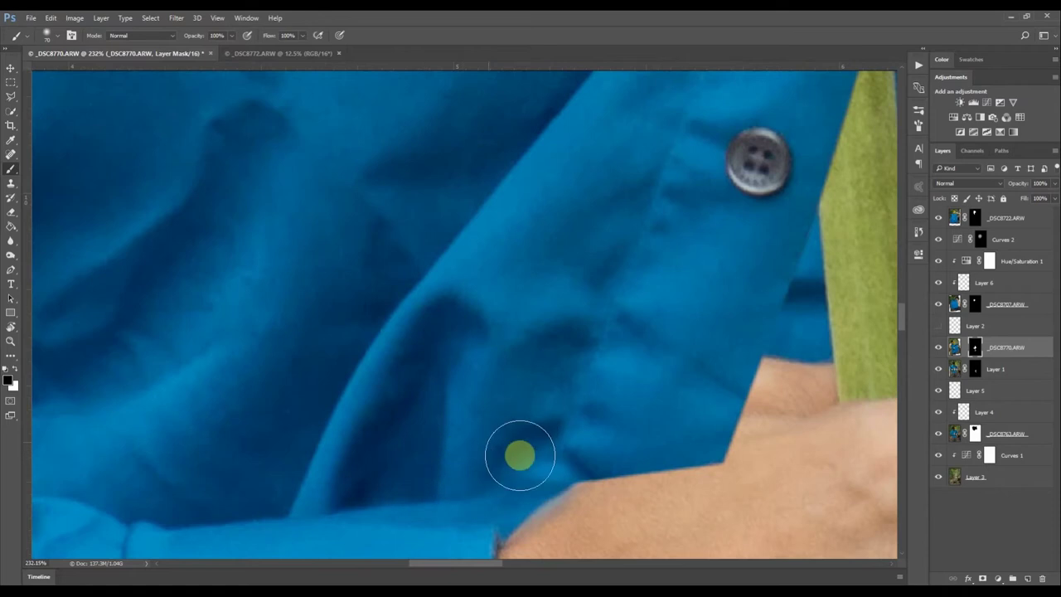
left_click_drag(585, 464, 549, 473)
left_click_drag(304, 332, 120, 297)
key("x")
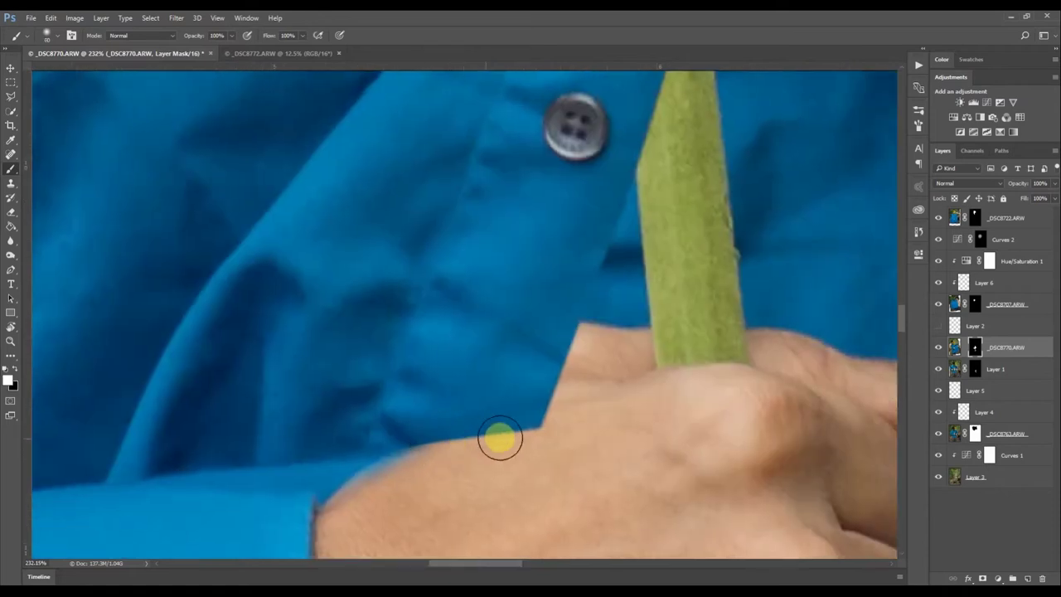
mouse_move(500, 440)
left_mouse_down()
mouse_move(541, 426)
mouse_move(517, 455)
mouse_move(558, 398)
mouse_move(561, 366)
mouse_move(548, 361)
mouse_move(584, 329)
mouse_move(384, 485)
mouse_move(467, 448)
mouse_move(465, 464)
mouse_move(442, 475)
mouse_move(436, 449)
mouse_move(403, 470)
mouse_move(509, 401)
left_mouse_up()
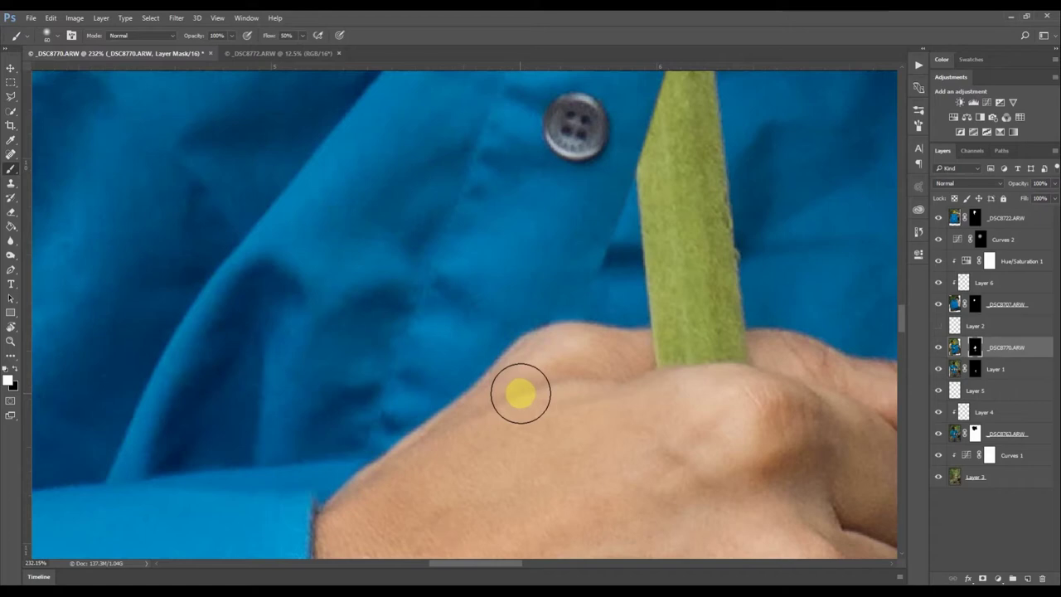
Blend the shirt folds above the cuff on the _DSC8770.ARW mask with the brush flow at 10%
mouse_move(521, 394)
left_mouse_down()
mouse_move(547, 356)
mouse_move(483, 383)
mouse_move(495, 362)
mouse_move(330, 464)
mouse_move(249, 486)
mouse_move(395, 401)
mouse_move(222, 475)
left_mouse_up()
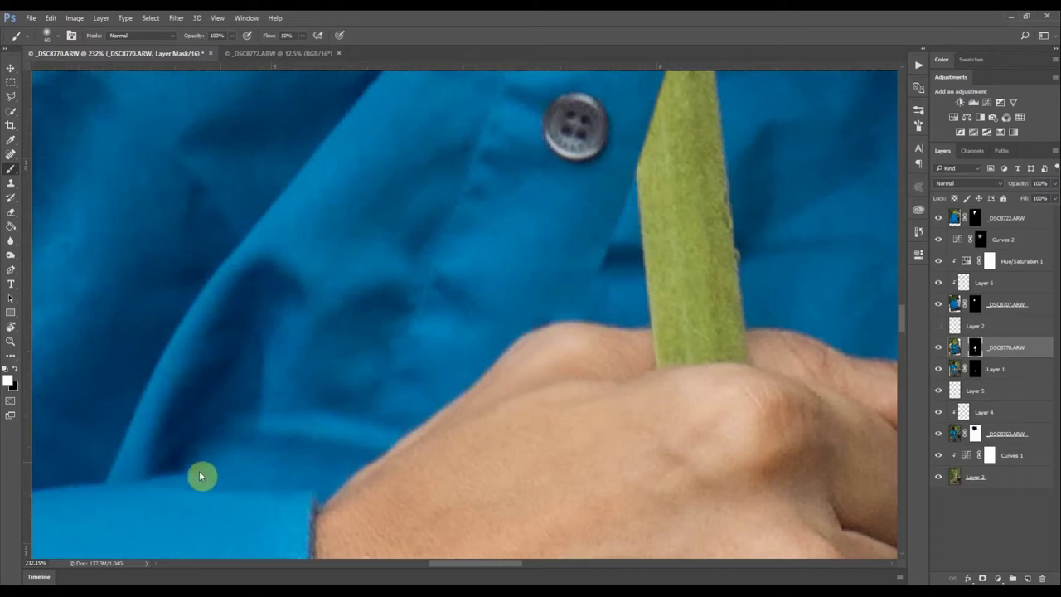
mouse_move(272, 400)
left_mouse_down()
mouse_move(298, 357)
mouse_move(306, 367)
mouse_move(296, 361)
mouse_move(264, 433)
mouse_move(326, 427)
left_mouse_up()
left_click_drag(527, 328, 428, 388)
left_click_drag(493, 338, 601, 319)
Show Layer 2 and clone shirt fabric onto it along the upper cuff edge to hide the leftover seam
key("s")
left_click(585, 323, "alt")
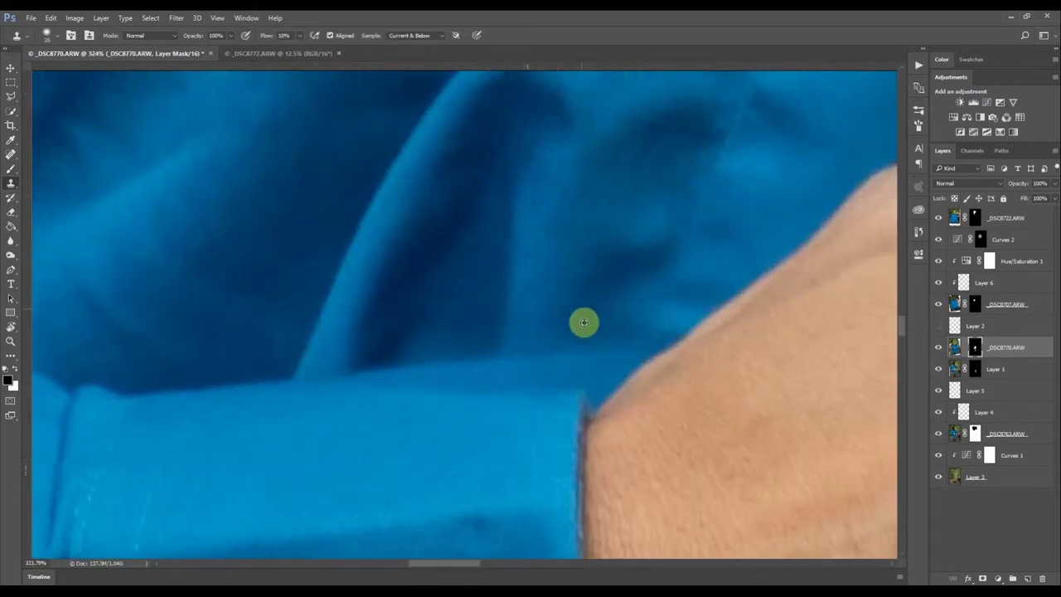
left_click(939, 325)
left_click(987, 326)
left_click_drag(531, 365, 543, 373)
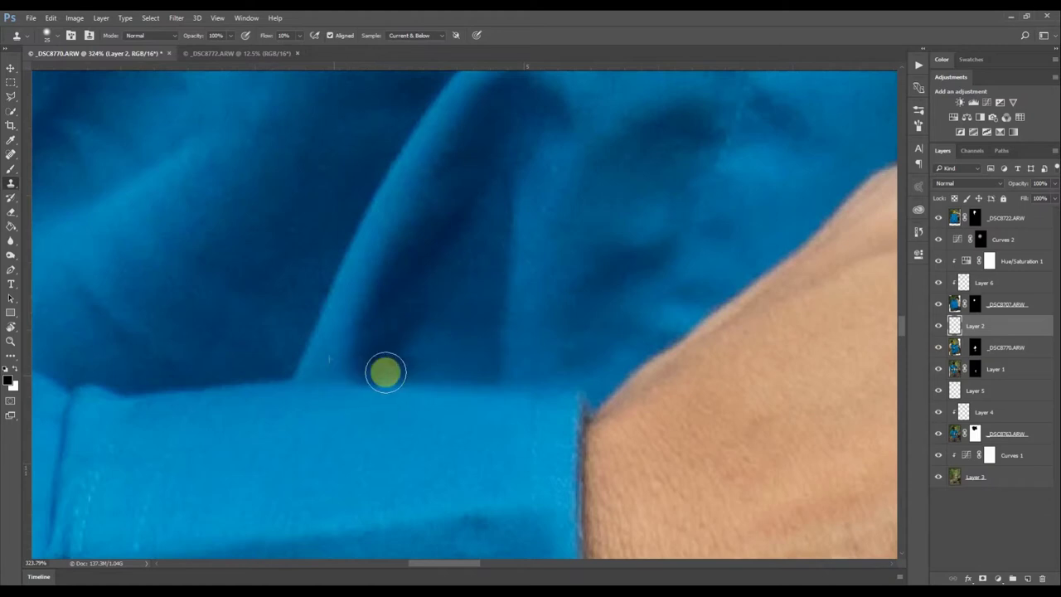
scroll(527, 374, "down", 5)
left_click_drag(528, 375, 507, 377)
Clone fabric on Layer 2 over the diagonal placket seam between the gripping hand and the pinching fingers
left_click_drag(711, 343, 581, 352)
scroll(560, 299, "up", 6)
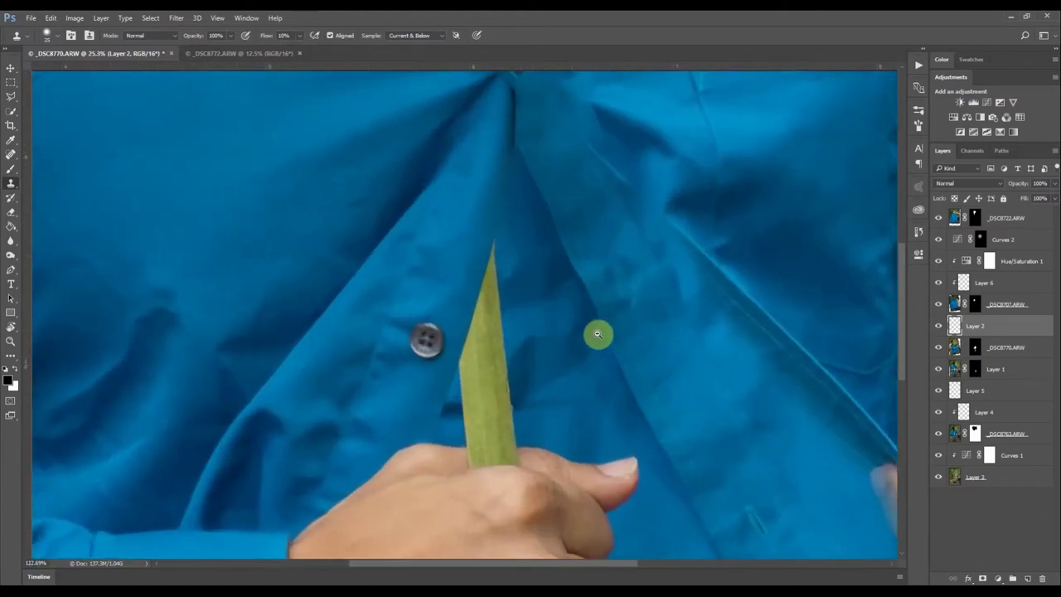
scroll(573, 345, "down", 6)
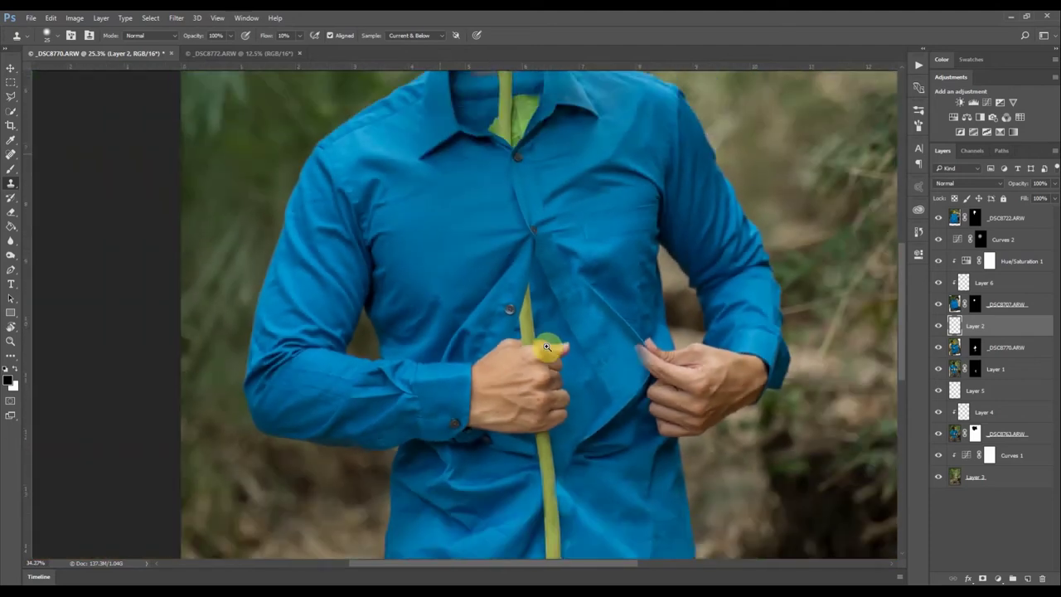
scroll(545, 340, "down", 1)
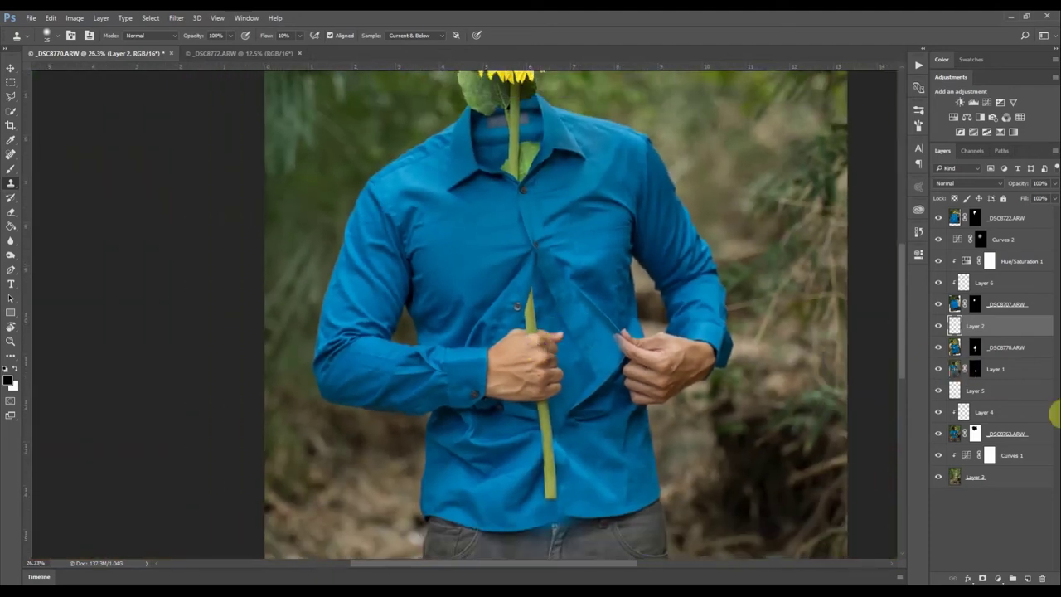
scroll(583, 345, "up", 4)
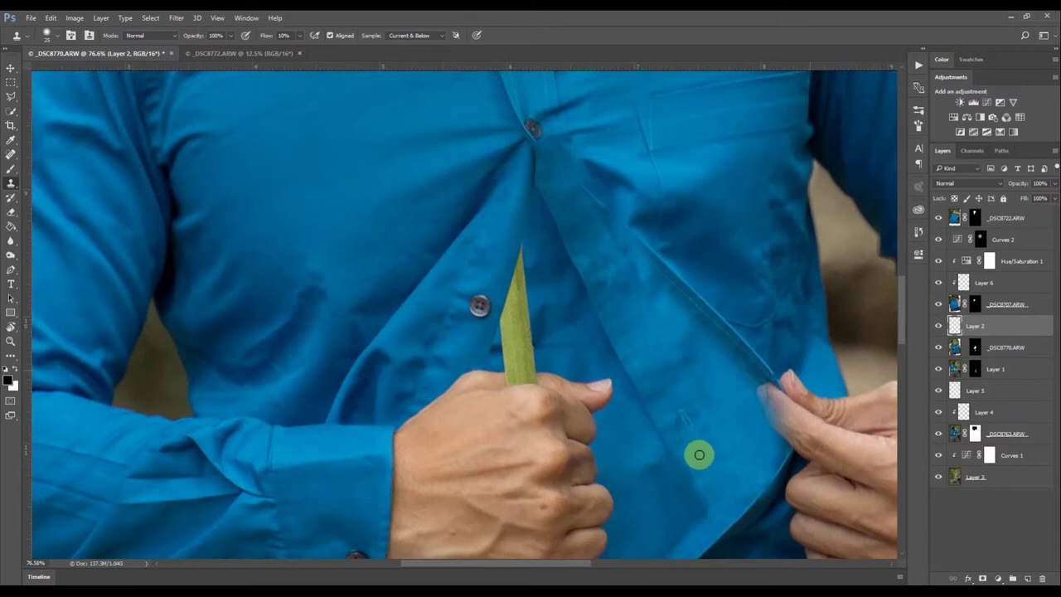
scroll(656, 482, "up", 2)
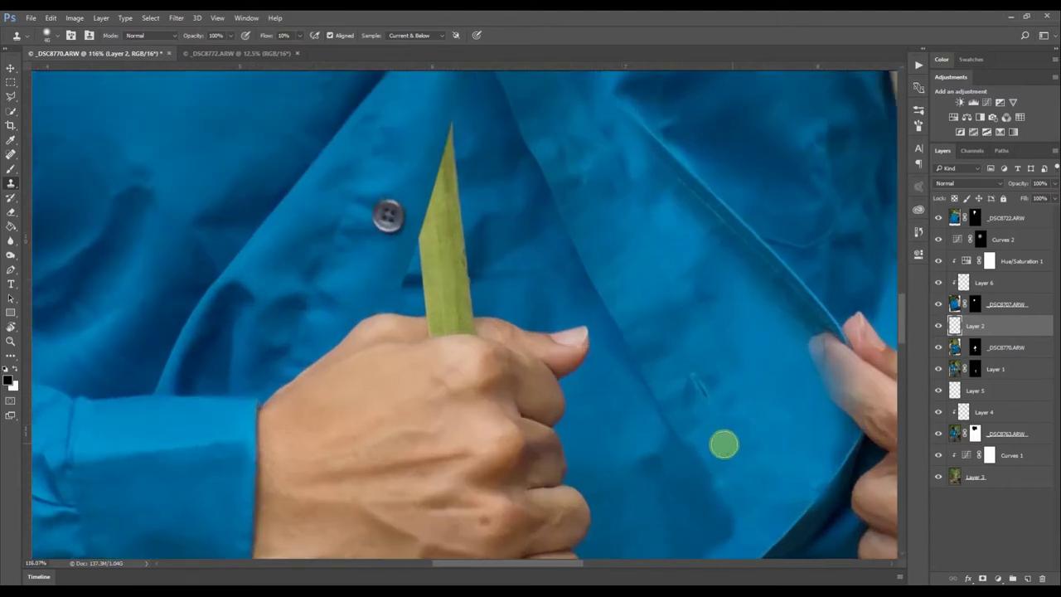
left_click_drag(690, 349, 632, 292)
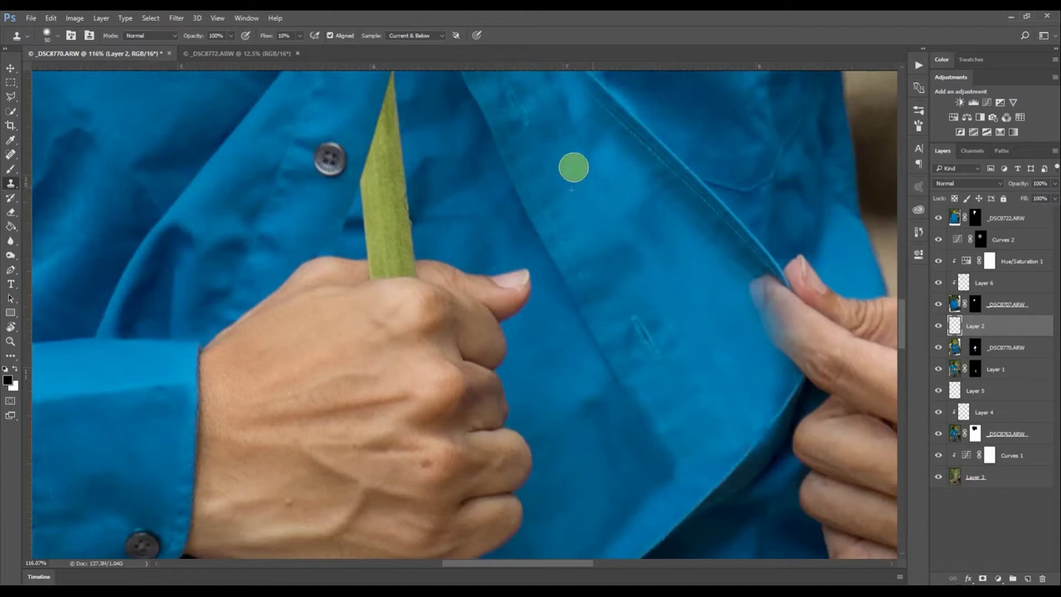
scroll(671, 340, "up", 2)
scroll(670, 340, "left", 2)
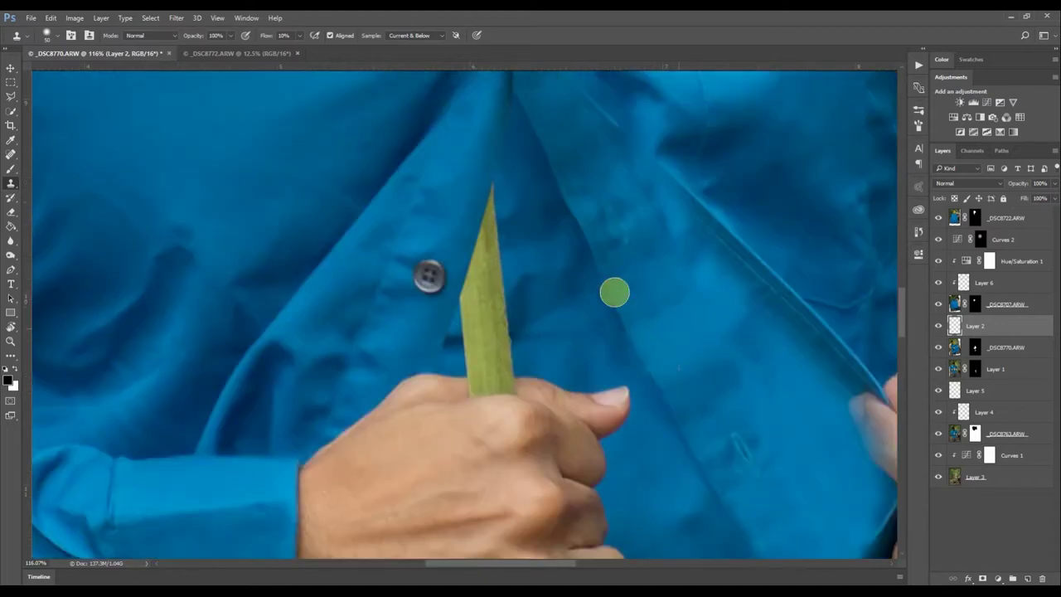
scroll(502, 192, "up", 2)
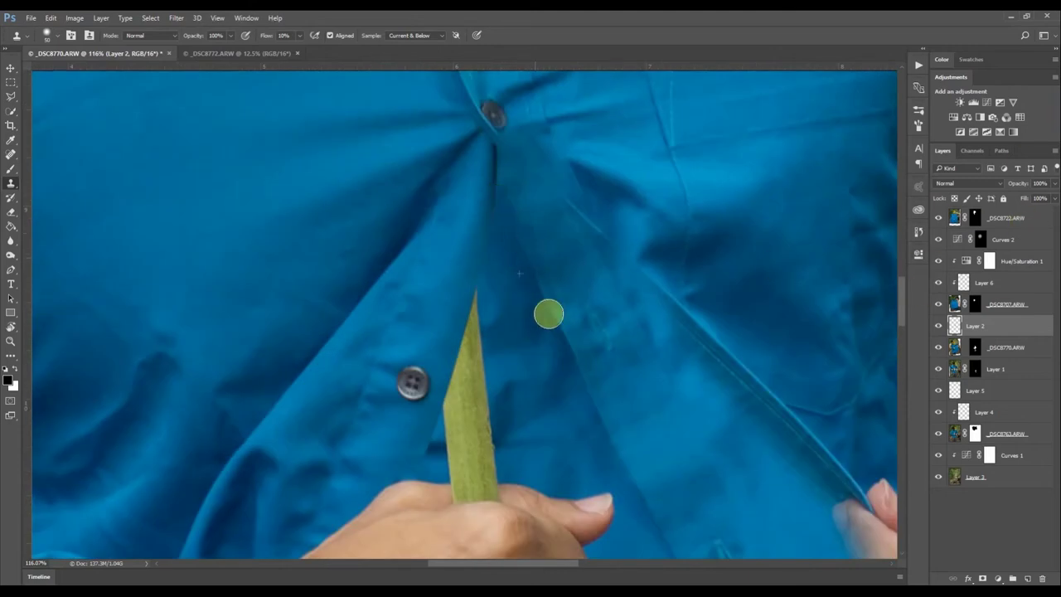
scroll(616, 458, "down", 3)
scroll(616, 458, "right", 1)
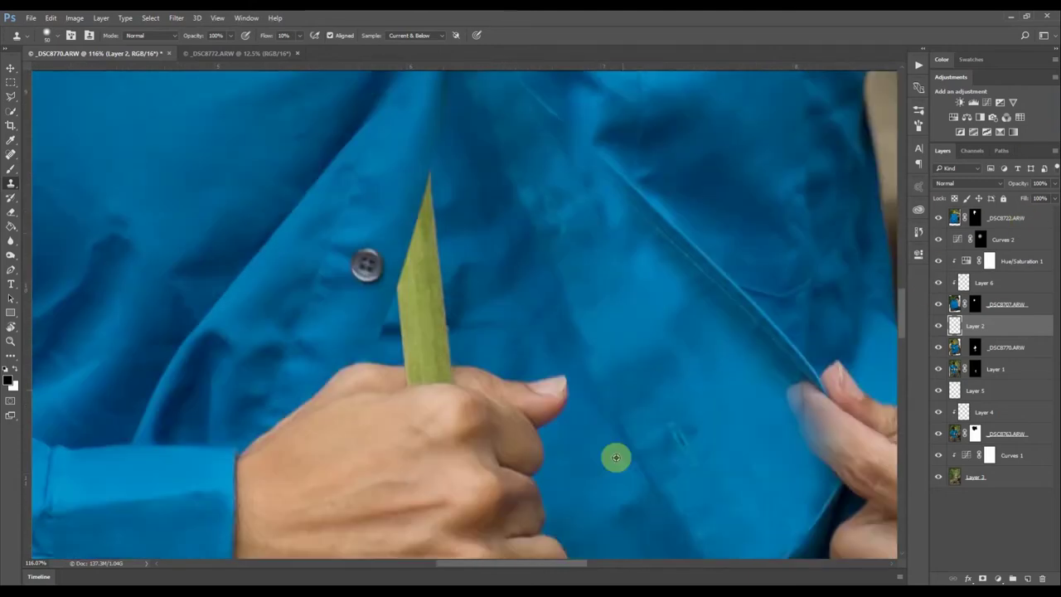
scroll(651, 484, "down", 3)
scroll(683, 464, "right", 2)
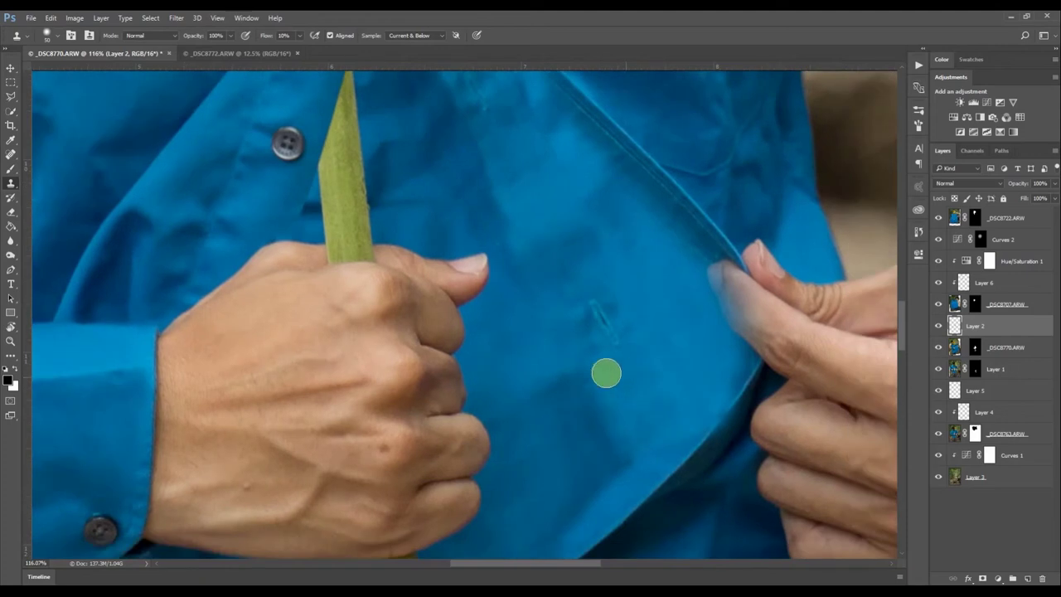
Clone out the buttonhole on the shirt panel and smooth the fabric up toward the chest button
scroll(595, 274, "up", 2)
scroll(594, 274, "left", 1)
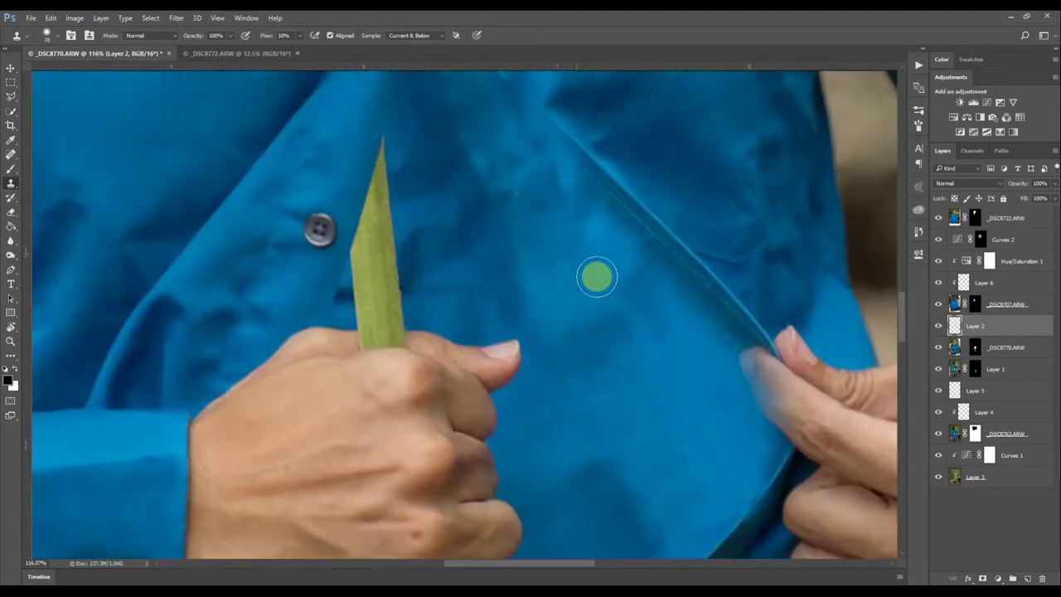
scroll(531, 274, "up", 4)
scroll(530, 274, "left", 2)
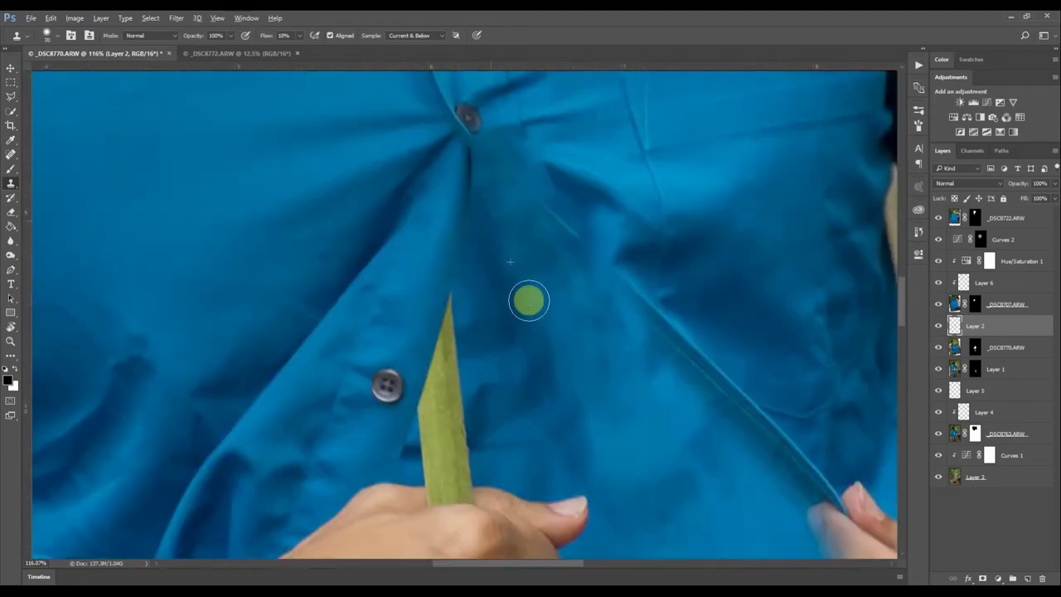
scroll(529, 301, "up", 5)
Compare the retouched shirt panel with and without Layer 2
scroll(630, 273, "down", 8)
right_click(996, 328)
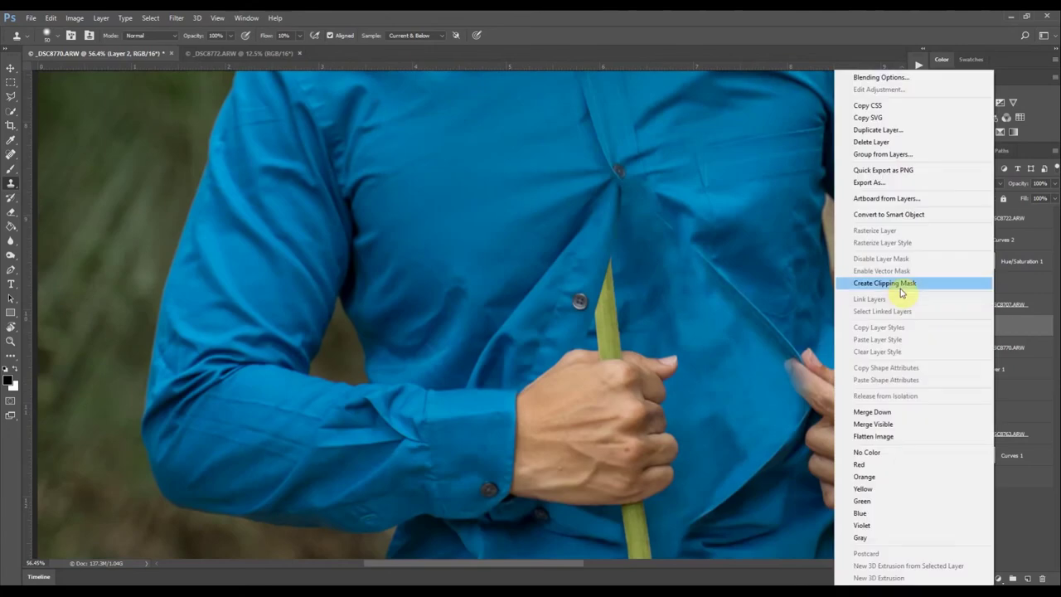
left_click(732, 301)
scroll(718, 307, "up", 4)
left_click(937, 328)
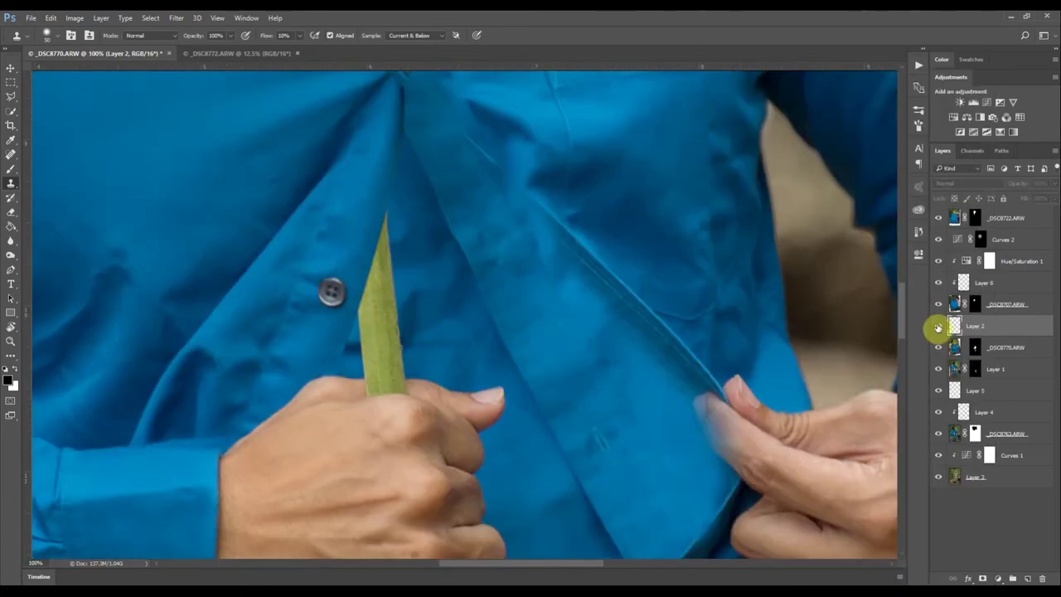
left_click(938, 327)
Hide Layer 2 and _DSC8770.ARW and trace a closed path along the open placket's inner edge from chest button to pinching fingers
left_click(938, 348)
left_click(939, 326)
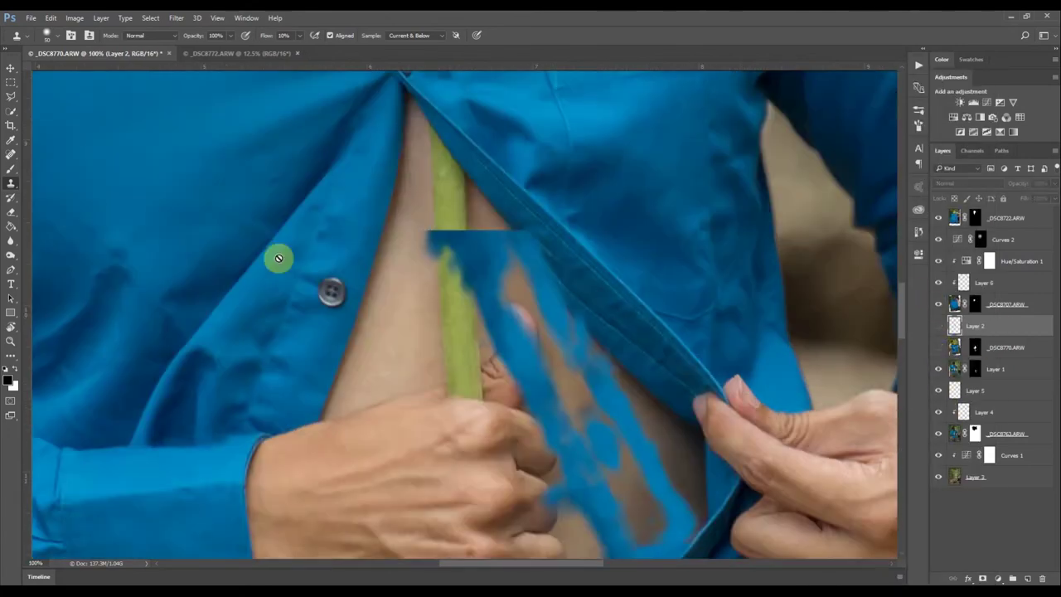
left_click(10, 270)
scroll(420, 109, "up", 5)
left_click_drag(439, 185, 436, 287)
left_click(358, 120)
left_click_drag(490, 299, 278, 136)
left_click_drag(451, 315, 708, 505)
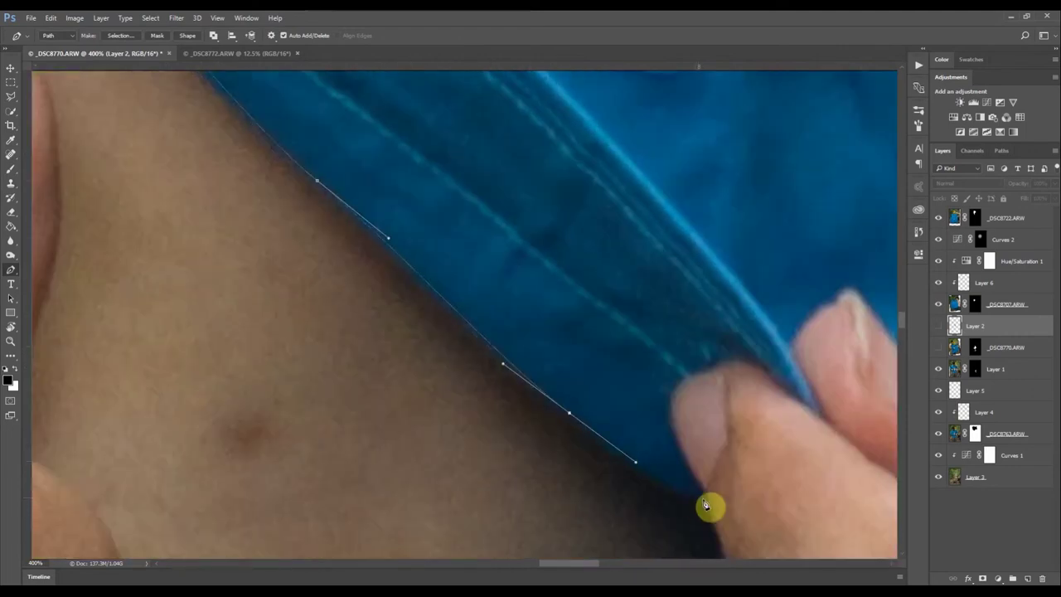
scroll(747, 439, "down", 4)
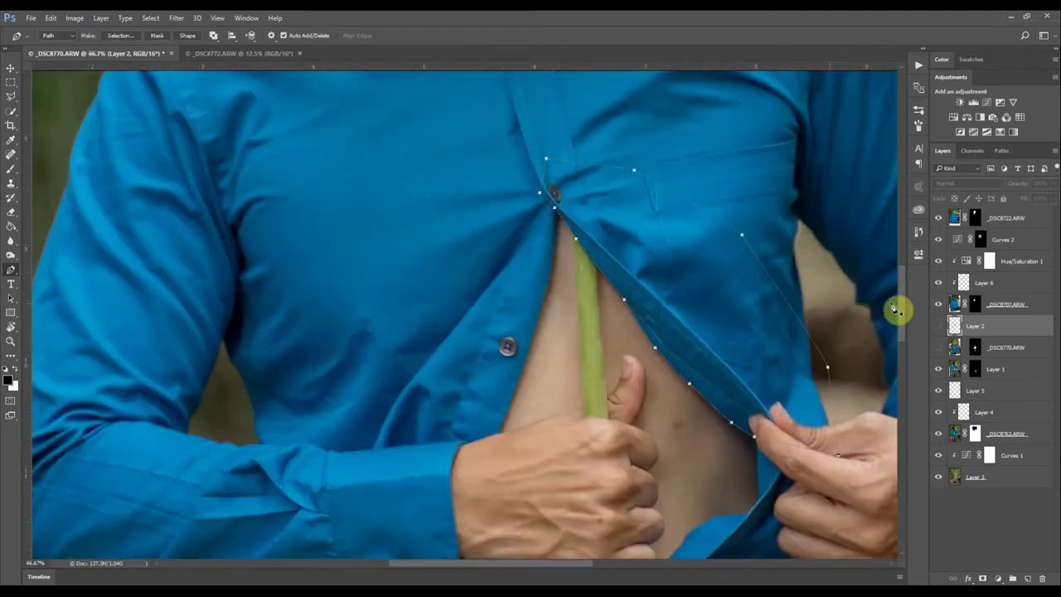
Target the _DSC8770.ARW layer mask, save the placket path and convert it to a selection
left_click(975, 347)
left_click(1002, 151)
double_click(956, 211)
left_click(597, 199)
left_click(121, 35)
left_click(595, 183)
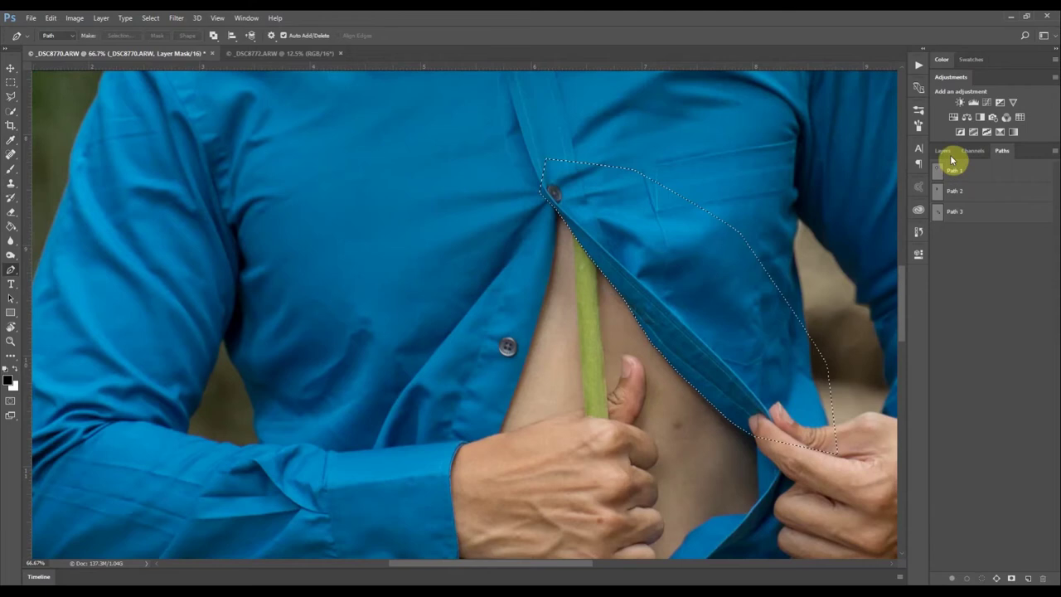
left_click(950, 155)
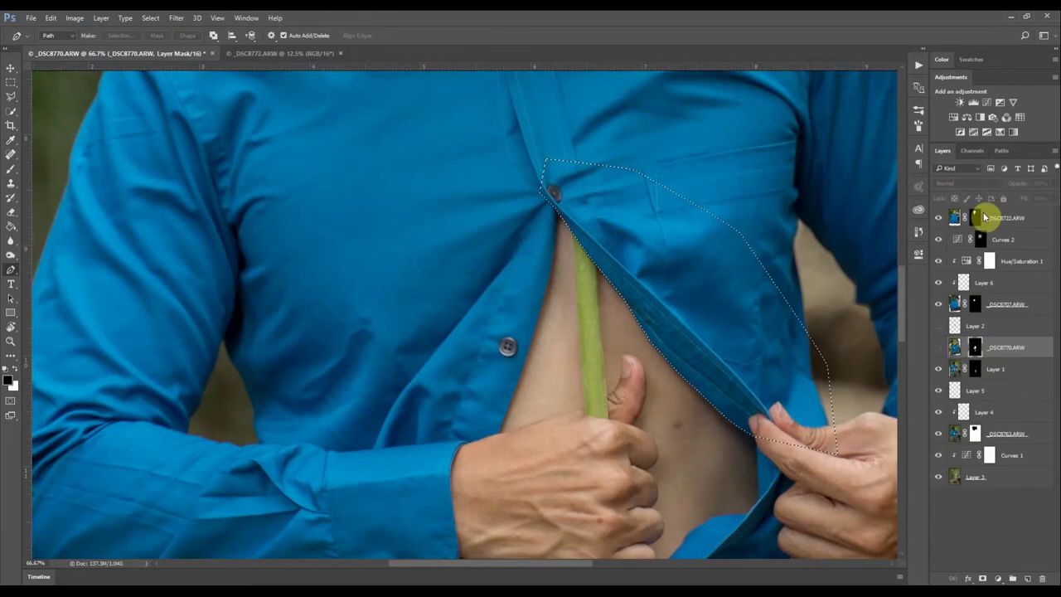
Show the _DSC8770.ARW layer and fill the placket selection black on its mask
key("alt+Delete")
key("Return")
left_click(939, 347)
key("alt+Delete")
left_click_drag(730, 331, 678, 270)
Show Layer 2, add a mask from the placket selection and invert it so the cloned fabric stays off the placket
left_click(938, 326)
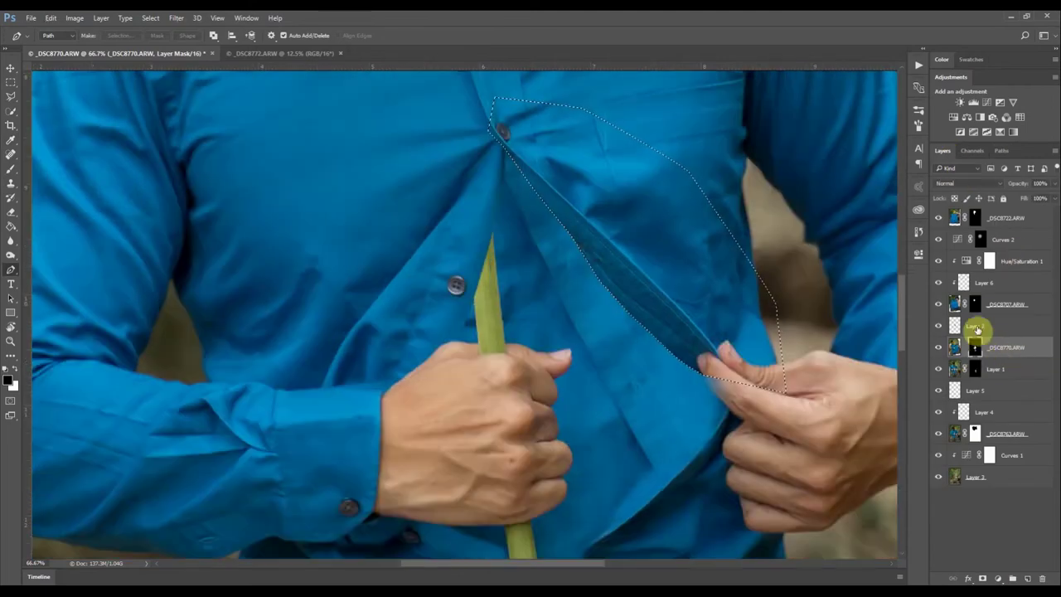
left_click(977, 329)
left_click(983, 578)
key("alt+i")
key("Escape")
key("ctrl+i")
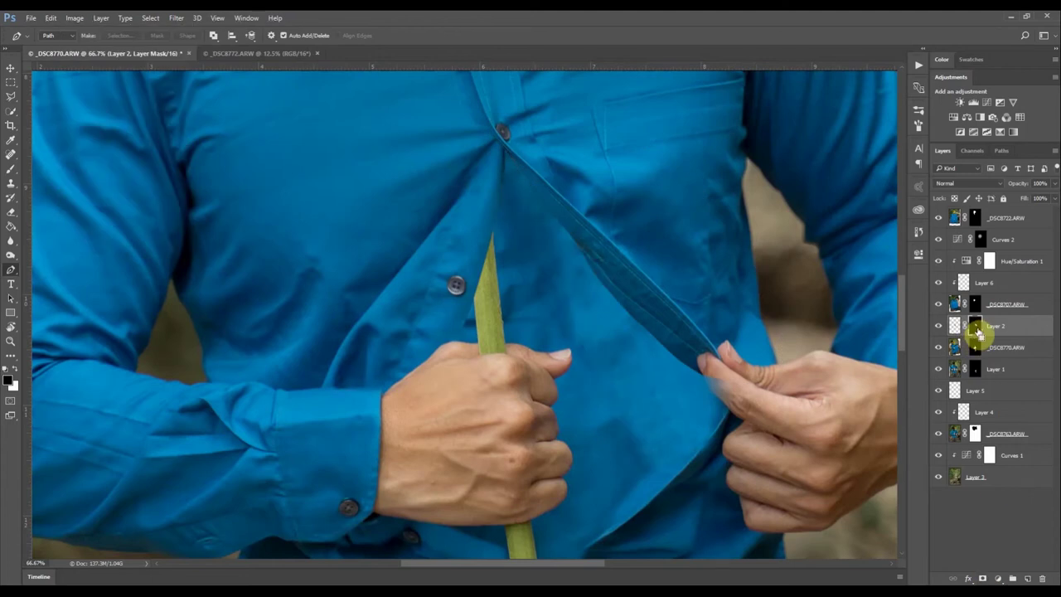
key("ctrl+i")
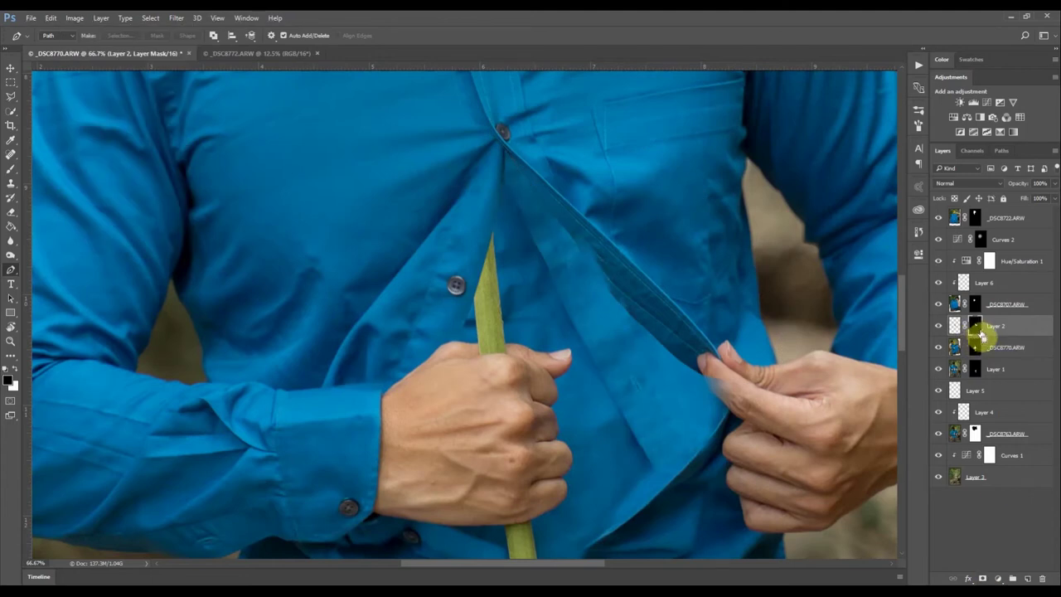
key("ctrl+i")
Hide Layer 2 and _DSC8770.ARW and start a new path from the pinching fingertip down the inner shirt edge
scroll(582, 252, "down", 4)
scroll(623, 291, "up", 5)
left_click(939, 327)
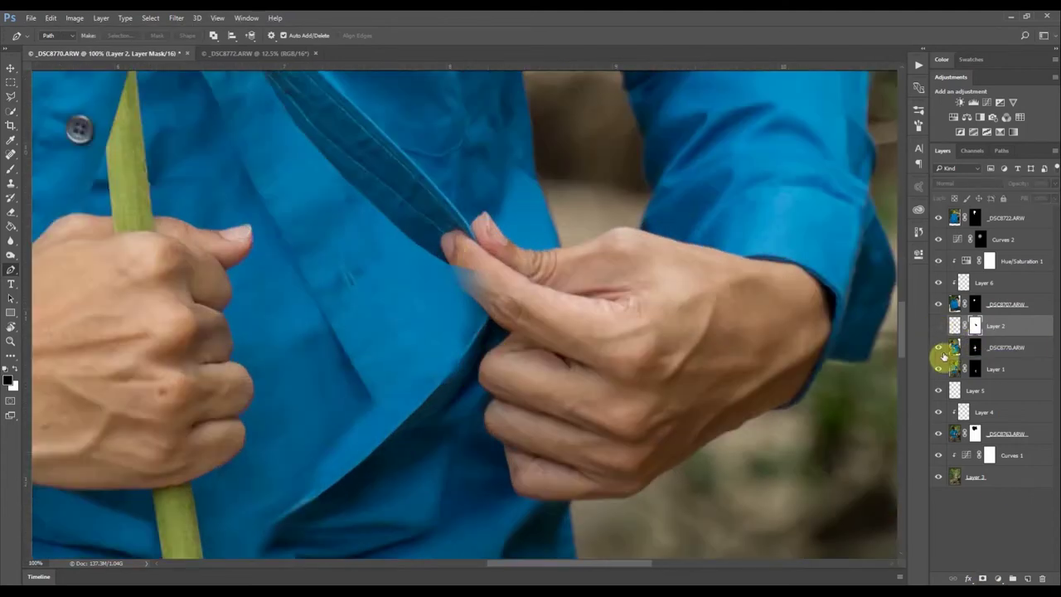
left_click(939, 348)
key("ctrl+plus")
key("ctrl+plus")
left_click(1005, 152)
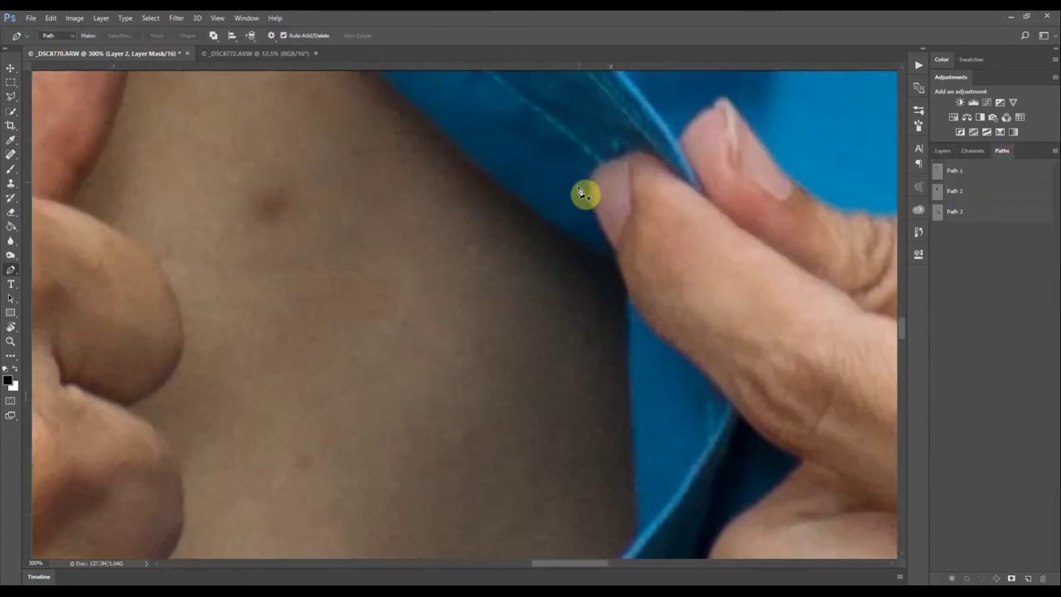
left_click_drag(611, 248, 626, 283)
left_click_drag(628, 335, 628, 340)
left_click_drag(636, 486, 605, 386)
left_click(605, 404)
left_click_drag(553, 463, 614, 355)
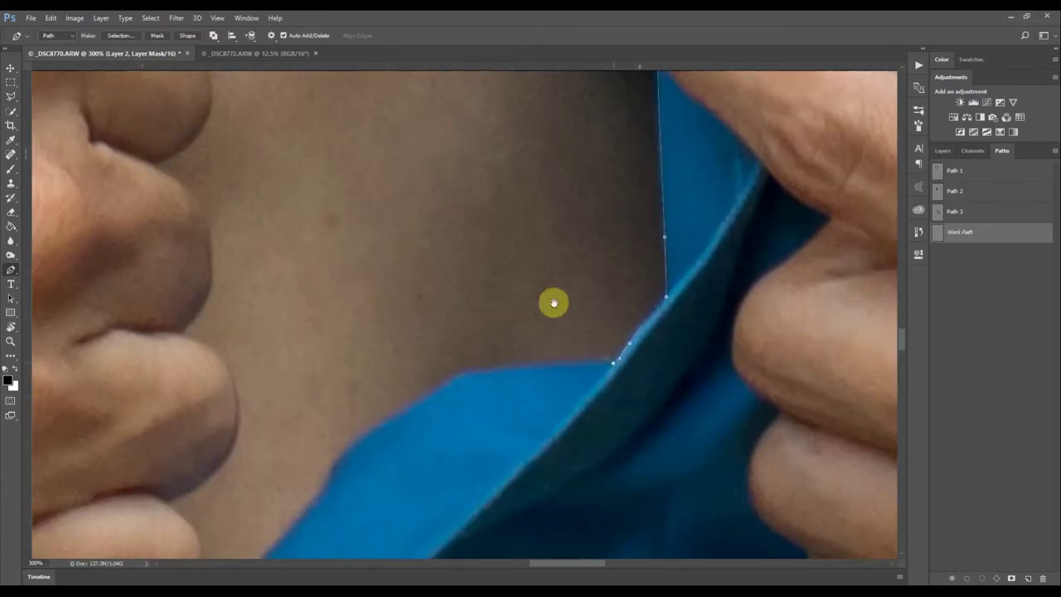
Continue the path along the curved upper edge of the lower shirt flap toward the button below the stem
left_click_drag(554, 303, 613, 238)
left_click_drag(530, 311, 506, 320)
left_click_drag(426, 415, 502, 329)
left_click_drag(476, 318, 452, 351)
left_click_drag(315, 411, 455, 150)
left_click_drag(424, 289, 342, 393)
left_click(308, 429)
Close the path around the lower flap, through the pinching hand and over the placket back to its start
left_click(607, 381)
left_click(790, 284)
scroll(474, 367, "down", 5)
left_click(667, 233)
left_click(580, 103)
left_click(527, 133)
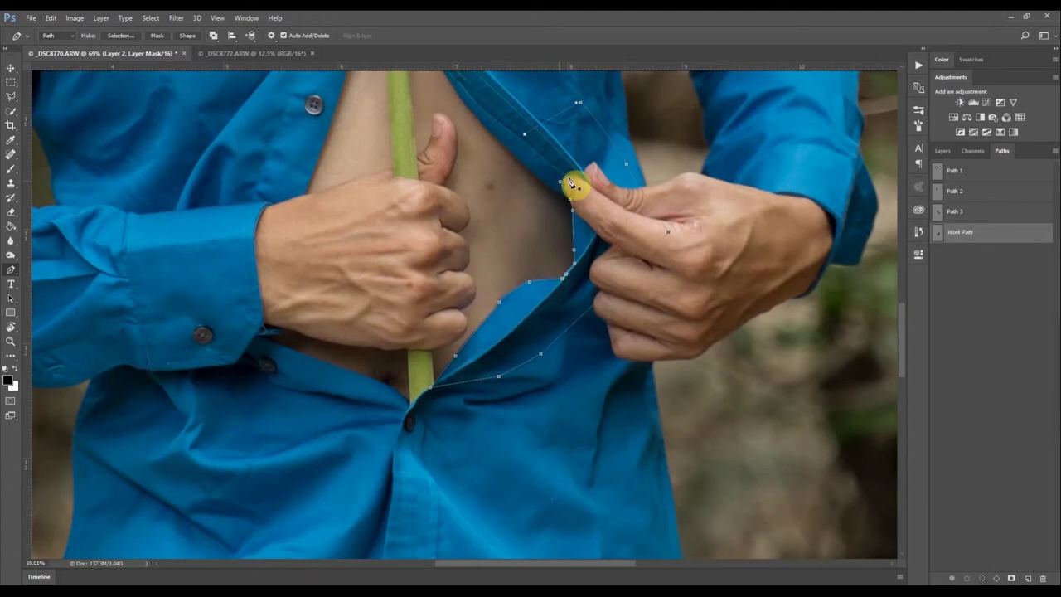
left_click(561, 181)
Convert the path to a selection, show the _DSC8770.ARW layer and fill the selection black on its mask
right_click(733, 138)
left_click(593, 181)
left_click(942, 151)
left_click(976, 348)
left_click(938, 347)
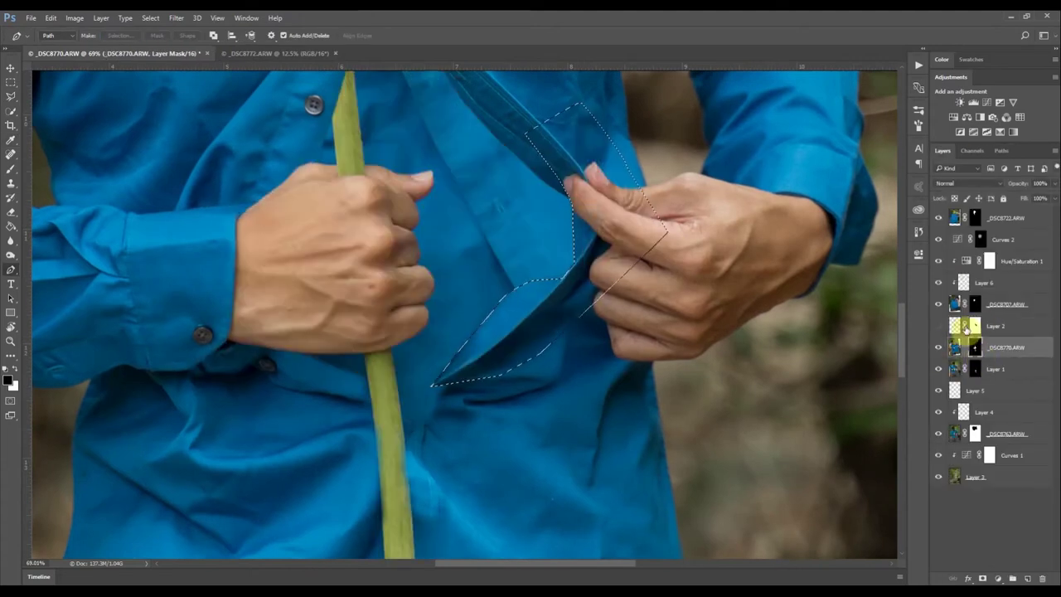
Select Layer 2's mask, store the lower flap's outline as Path 4 and dismiss the path from the canvas
left_click(975, 327)
left_click(1002, 150)
double_click(961, 232)
left_click(609, 213)
scroll(513, 263, "down", 3)
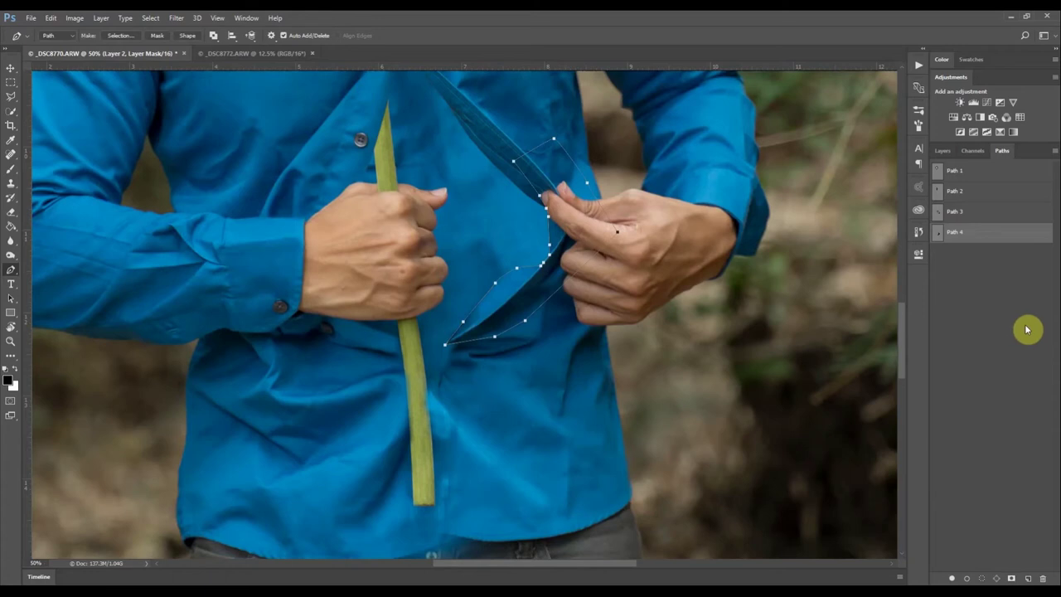
left_click(1025, 326)
Compare the image without the _DSC8770.ARW layer and paint on its mask along the placket edge and stem below the fist
left_click_drag(493, 270, 540, 294)
scroll(498, 398, "up", 8)
left_click(943, 151)
left_click(939, 348)
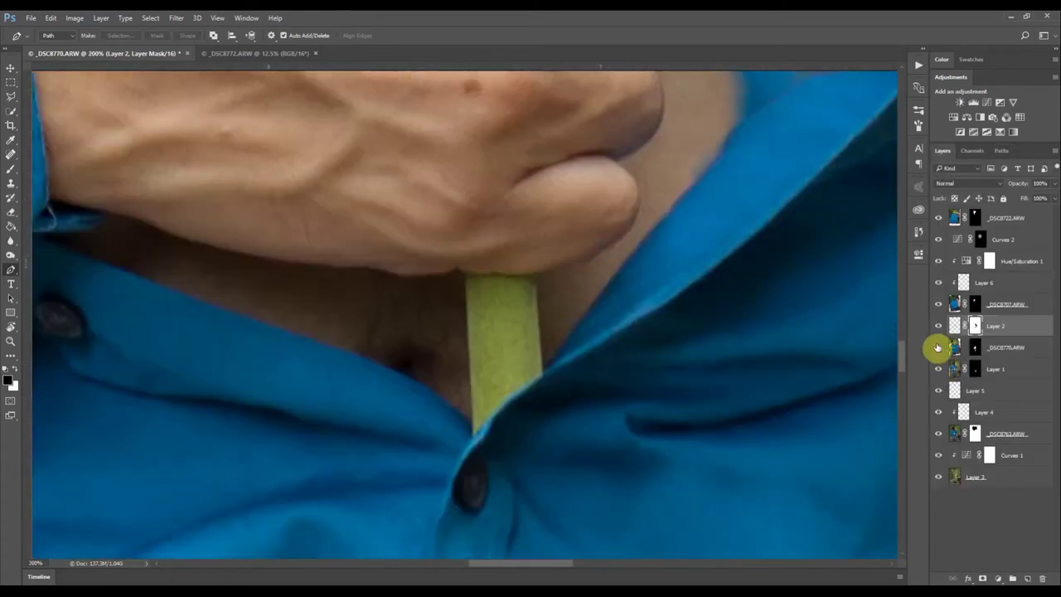
left_click(939, 348)
left_click(975, 348)
key("b")
left_click_drag(570, 384, 465, 489)
left_click_drag(508, 485, 545, 344)
key("x")
mouse_move(493, 266)
left_mouse_down()
mouse_move(508, 270)
mouse_move(498, 260)
mouse_move(519, 216)
mouse_move(559, 230)
mouse_move(540, 253)
left_mouse_up()
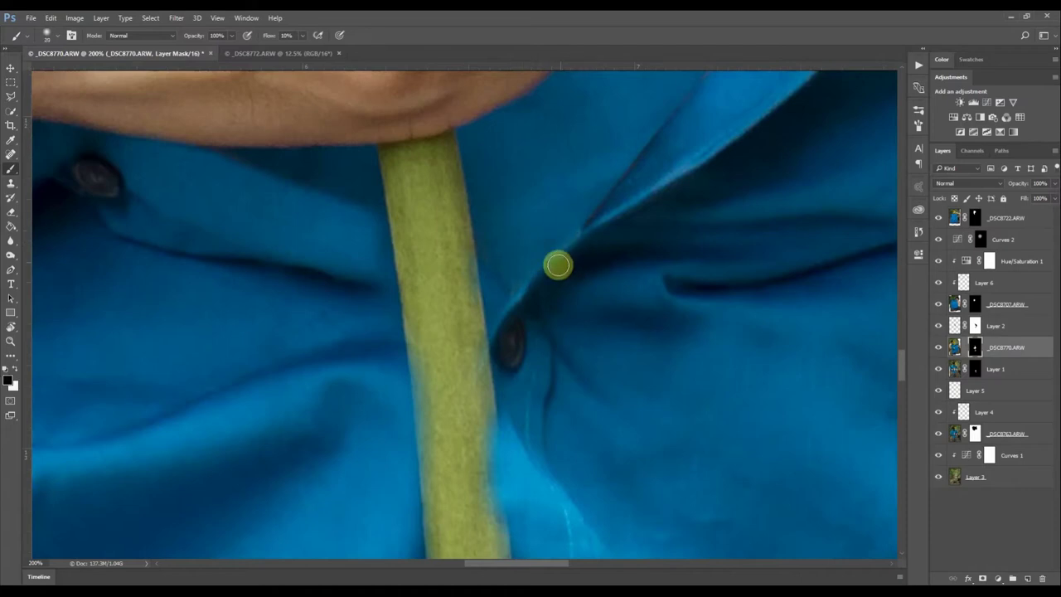
Touch up the stem edge facing the shirt button by painting at close range on the _DSC8770.ARW mask
scroll(572, 257, "up", 5)
left_click_drag(548, 215, 855, 157)
key("x")
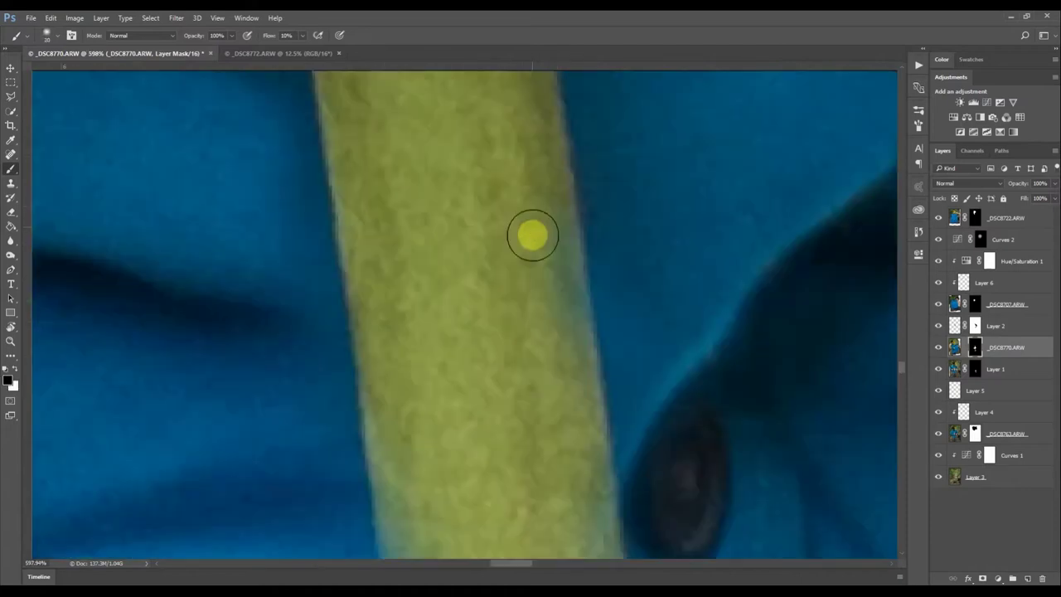
left_click_drag(519, 348, 782, 439)
left_click_drag(559, 220, 570, 336)
left_click_drag(547, 176, 564, 167)
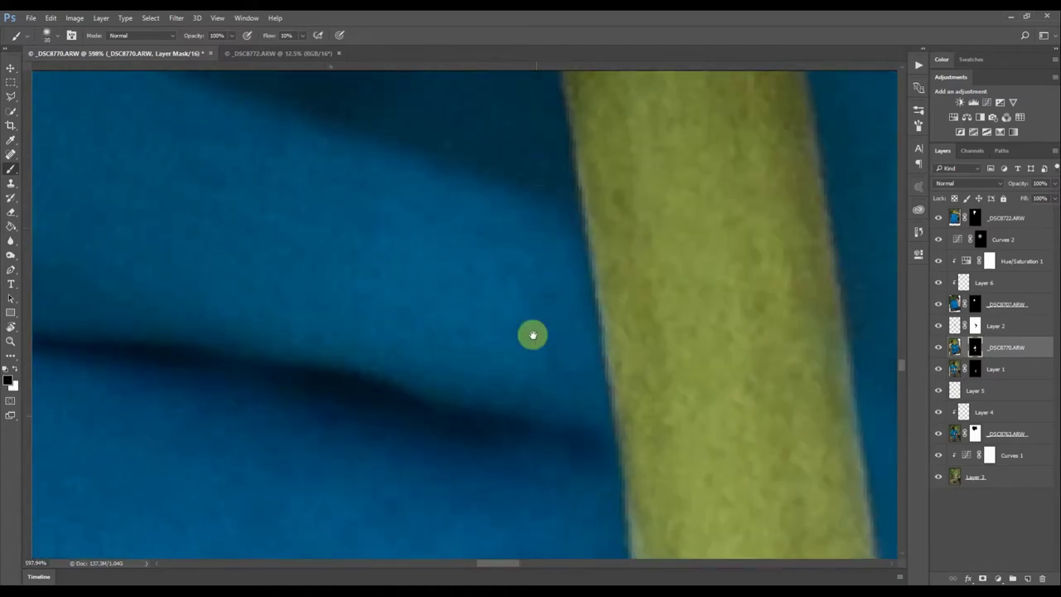
Outline the stem from its cut end up to just below the fist with a Pen path and convert it to a selection
scroll(580, 381, "down", 5)
scroll(531, 315, "up", 3)
key("p")
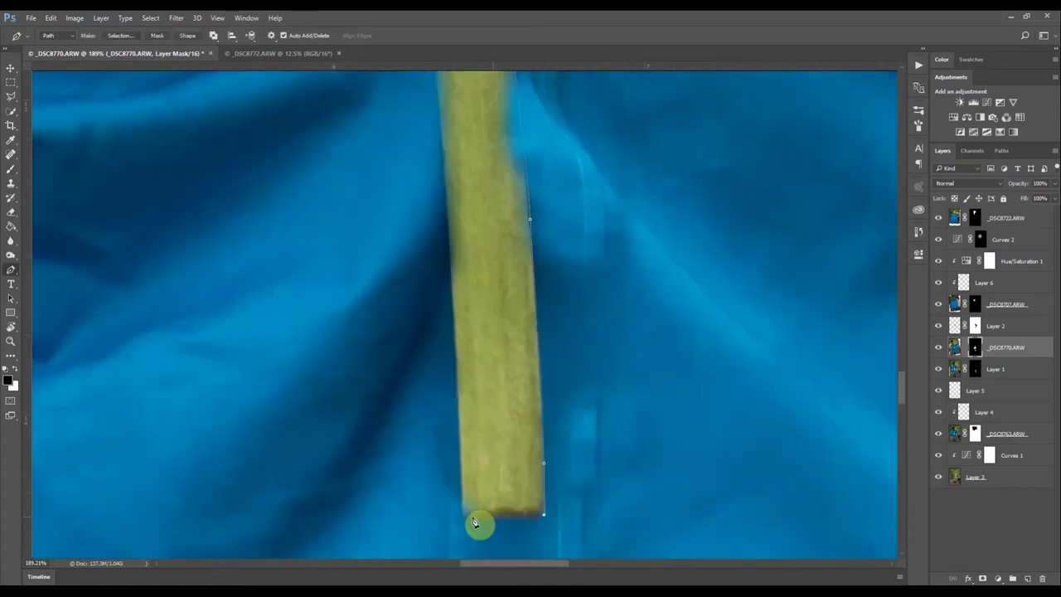
left_click(450, 256)
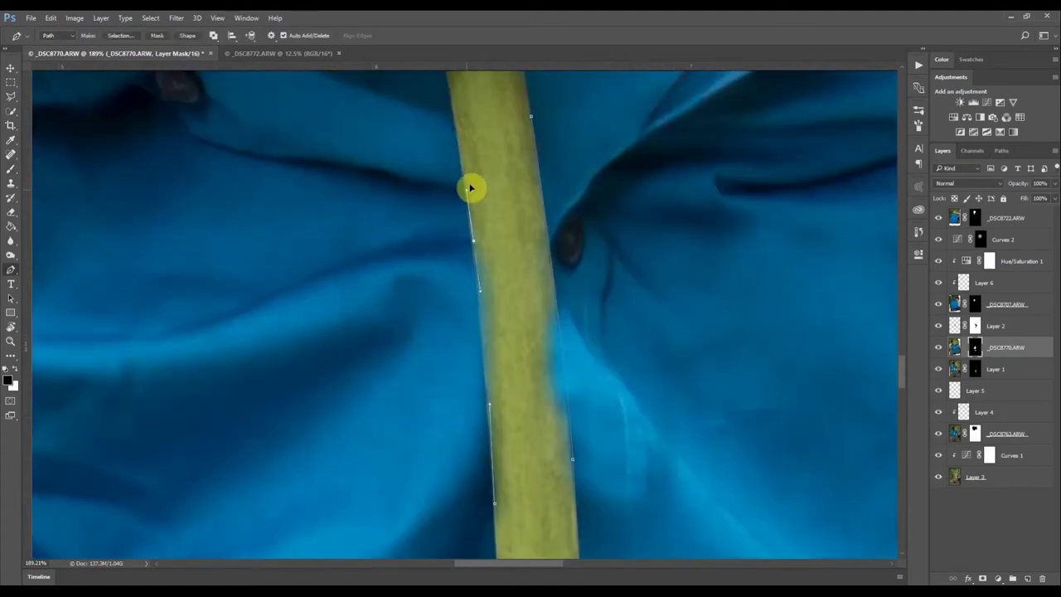
left_click(455, 114)
left_click(532, 117)
left_click(118, 36)
key("Return")
Paint white inside the selection on the _DSC8770.ARW mask to restore the lower stem's full width
key("b")
key("x")
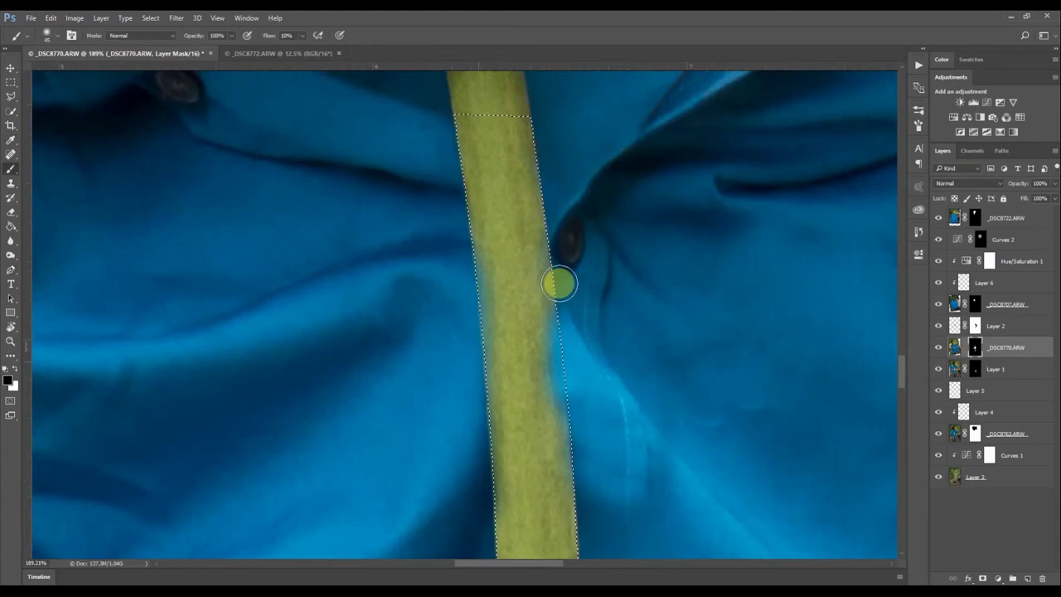
left_click_drag(559, 285, 545, 297)
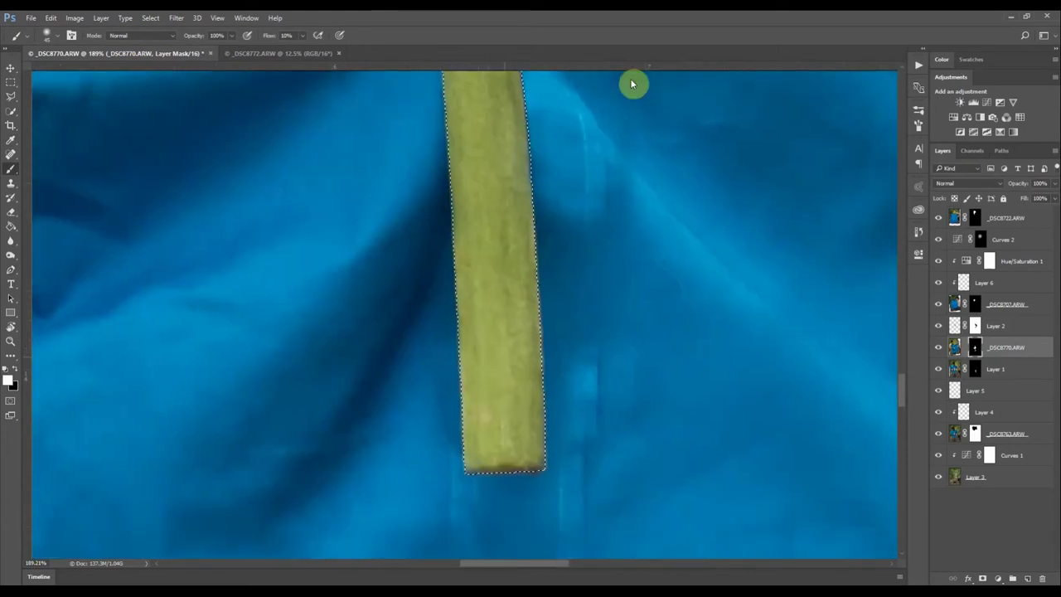
key("x")
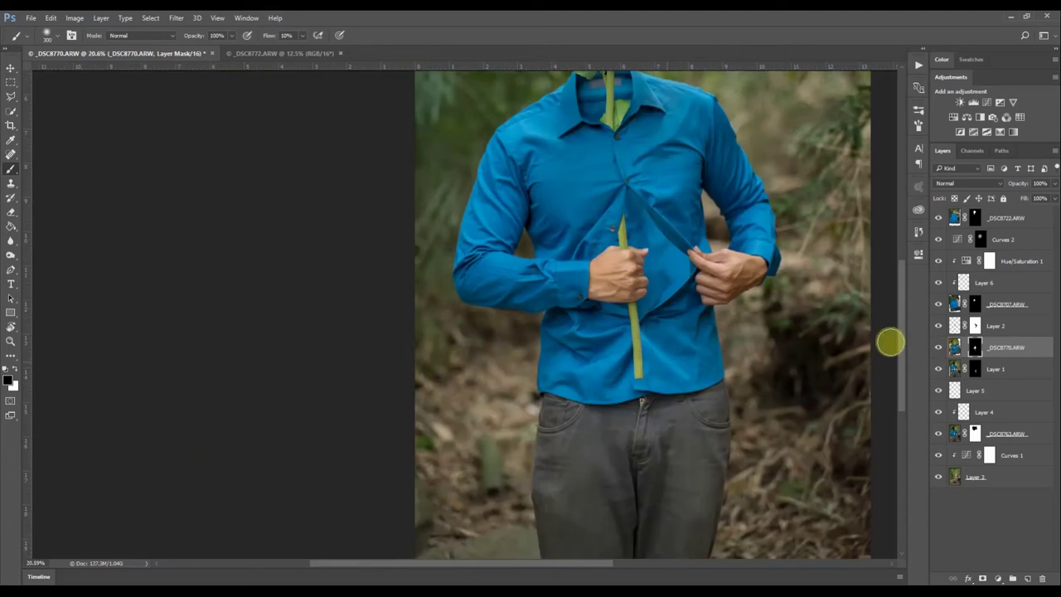
Compare the _DSC8770.ARW layer on and off, and darken the grey patches around the stem on its isolated mask
left_click(593, 375)
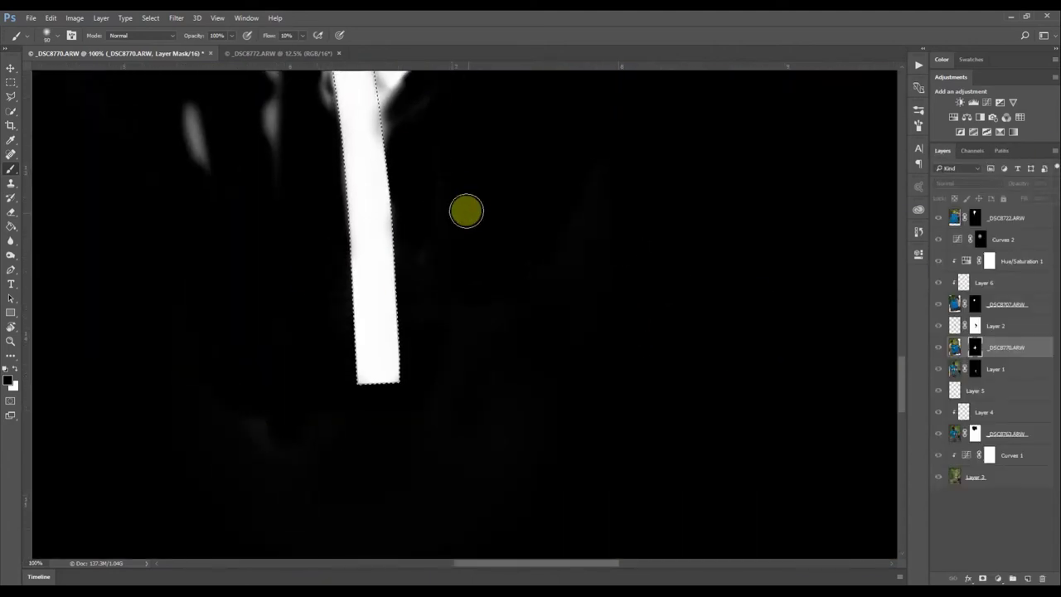
left_click_drag(674, 203, 874, 357)
left_click(977, 351, "alt")
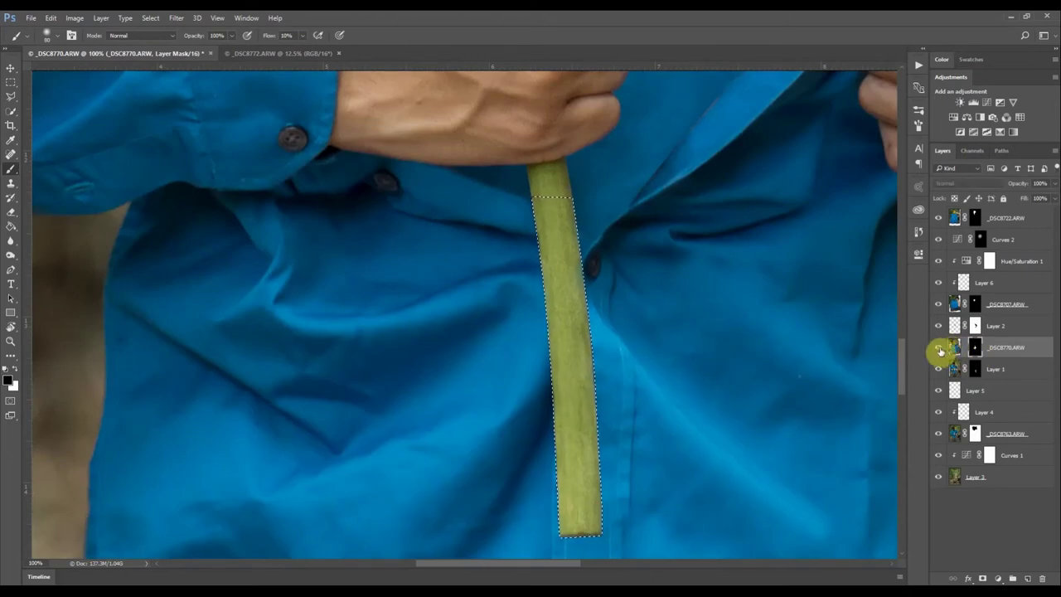
left_click(940, 351)
left_click(943, 351)
left_click(976, 347, "alt")
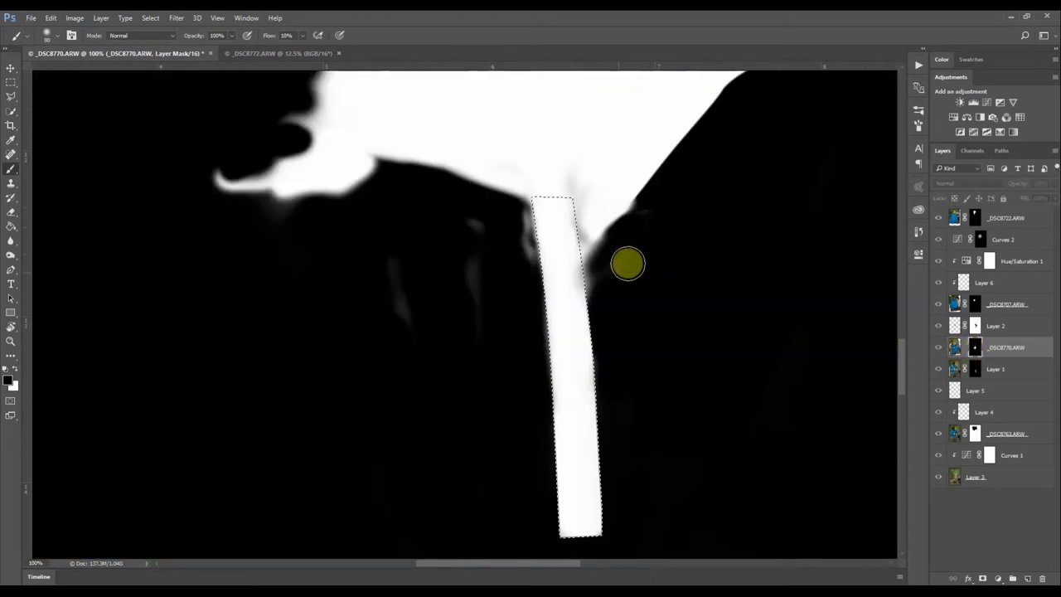
mouse_move(473, 255)
left_mouse_down()
mouse_move(473, 264)
mouse_move(502, 234)
mouse_move(521, 252)
mouse_move(518, 237)
left_mouse_up()
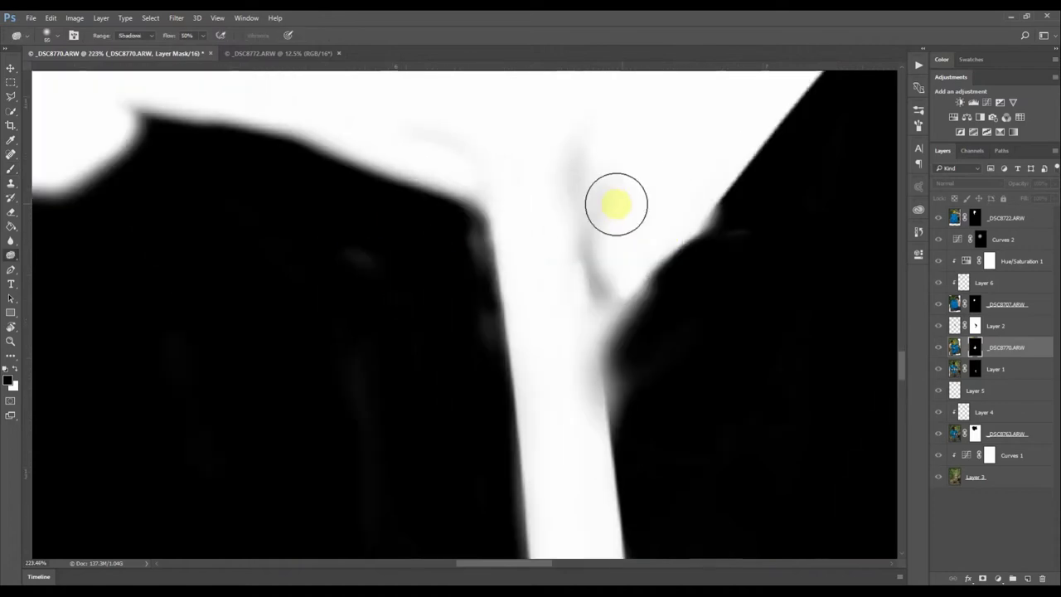
Dodge the highlights at 70% exposure over the grey streaks in the mask's white area above the stem and return to the image view
key("shift+o")
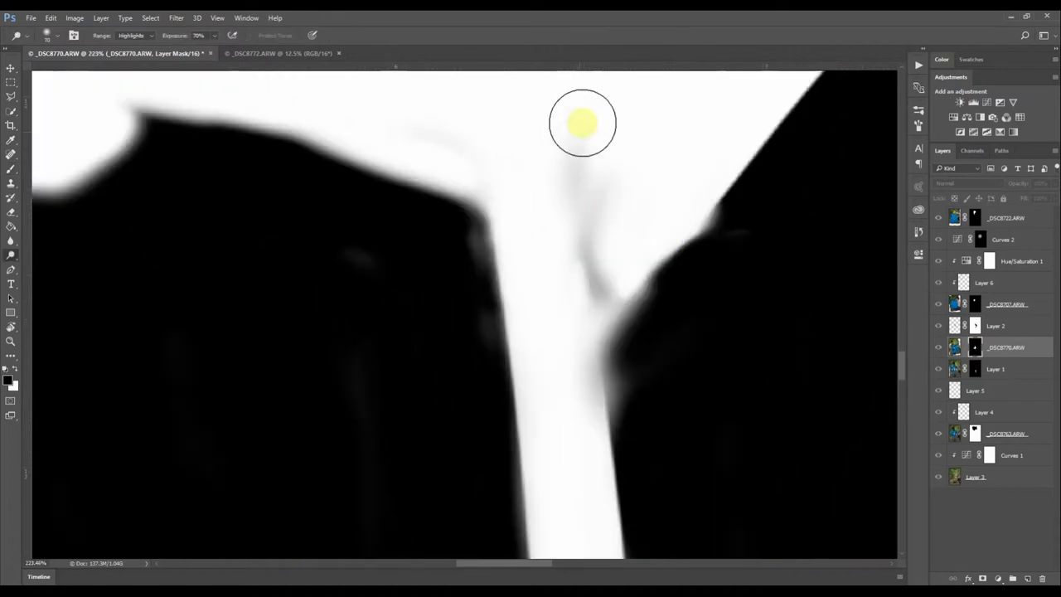
mouse_move(583, 136)
left_mouse_down()
mouse_move(588, 284)
mouse_move(597, 275)
left_mouse_up()
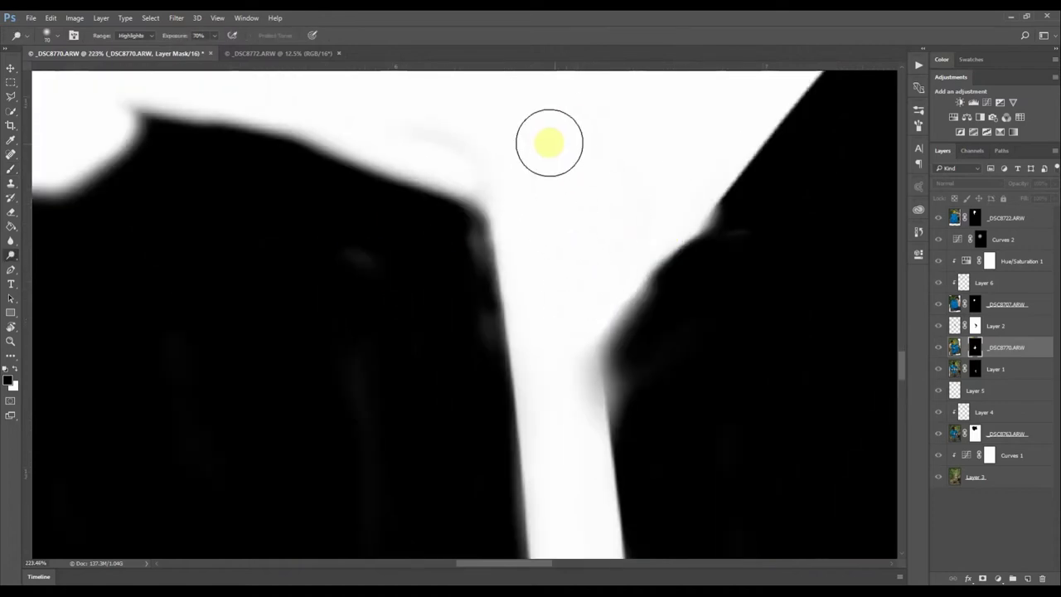
mouse_move(445, 155)
left_mouse_down()
mouse_move(426, 132)
mouse_move(658, 279)
mouse_move(675, 304)
left_mouse_up()
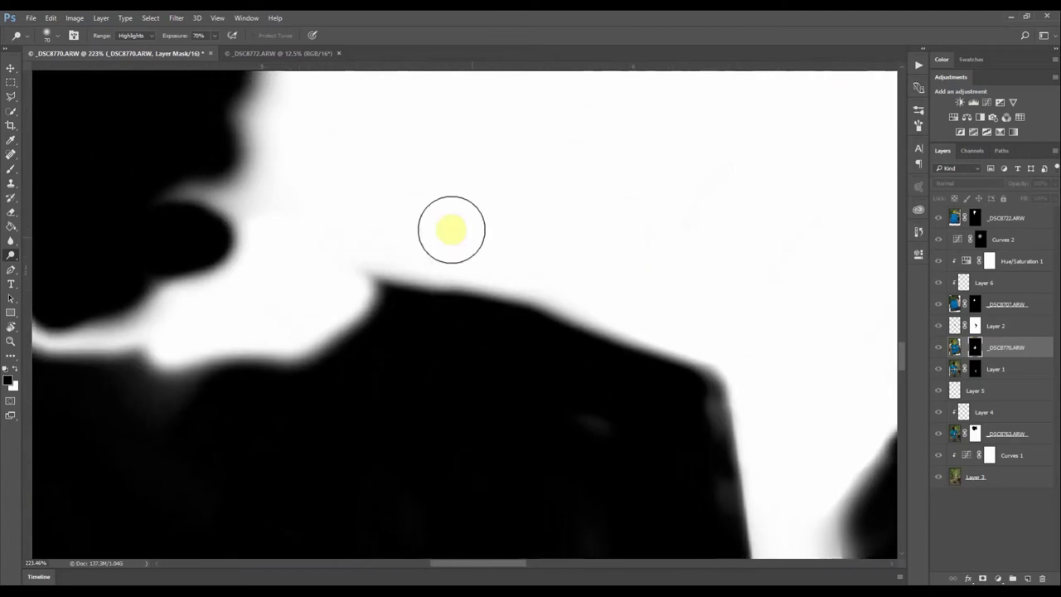
left_click(976, 349, "alt")
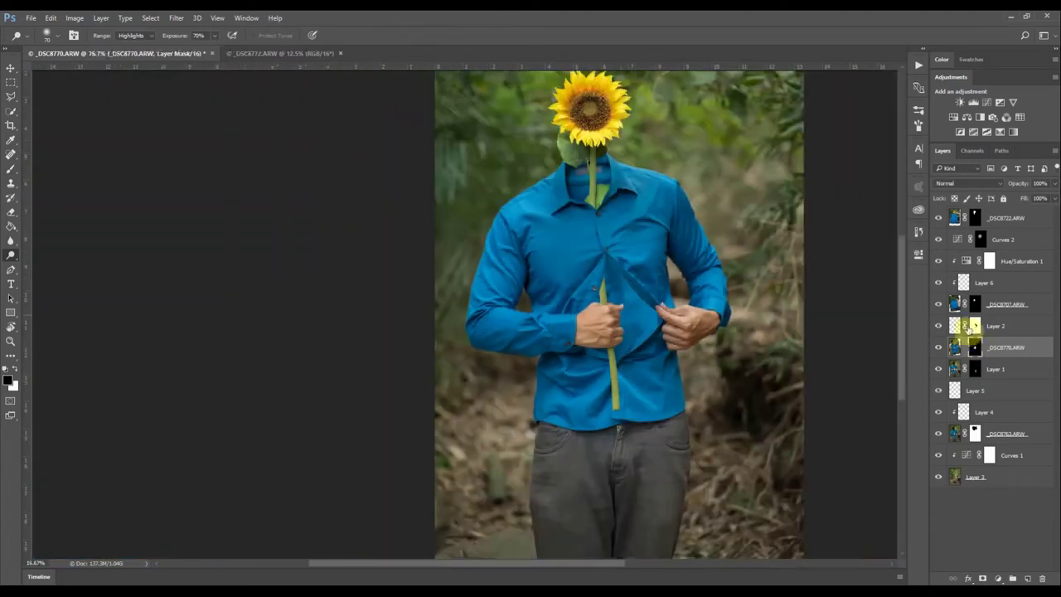
Darken the grouped stem and hand layers with a Curves adjustment lowering highlights and midtones, clipped to Group 1
left_click(938, 350)
left_click(938, 350)
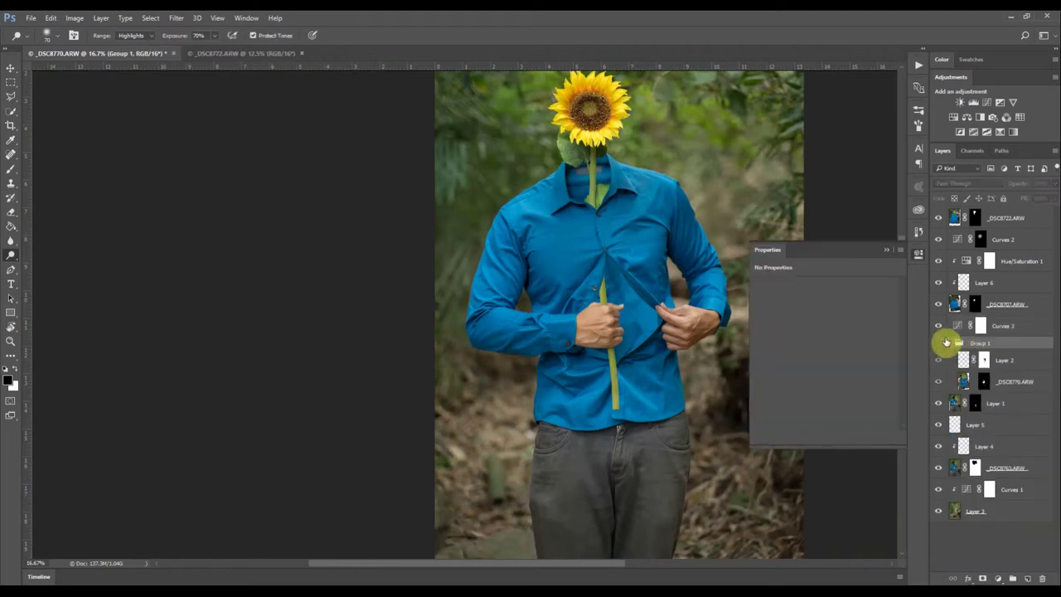
left_click_drag(836, 361, 910, 373)
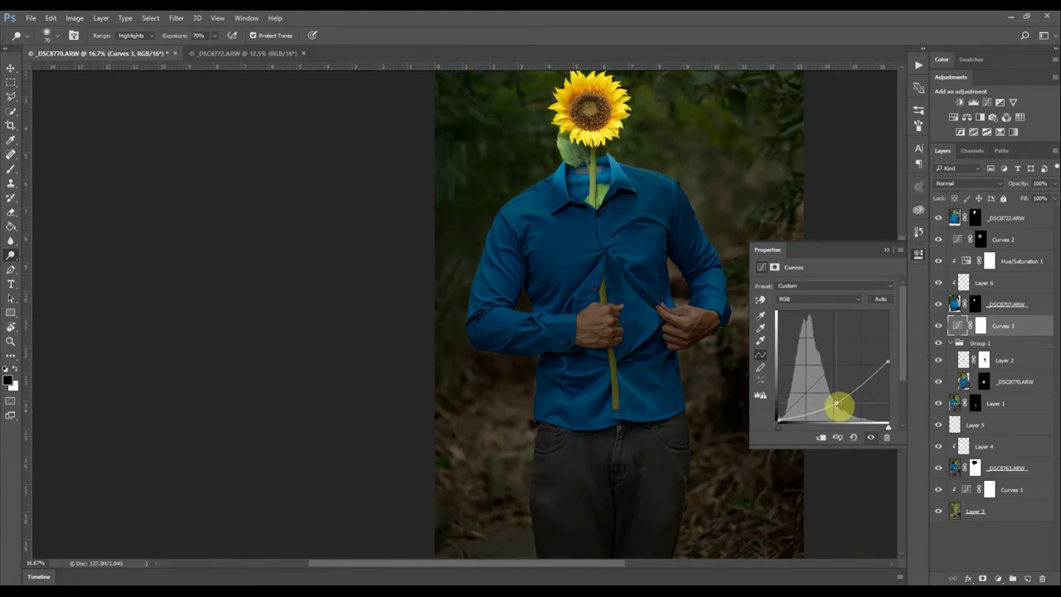
left_click_drag(838, 404, 838, 399)
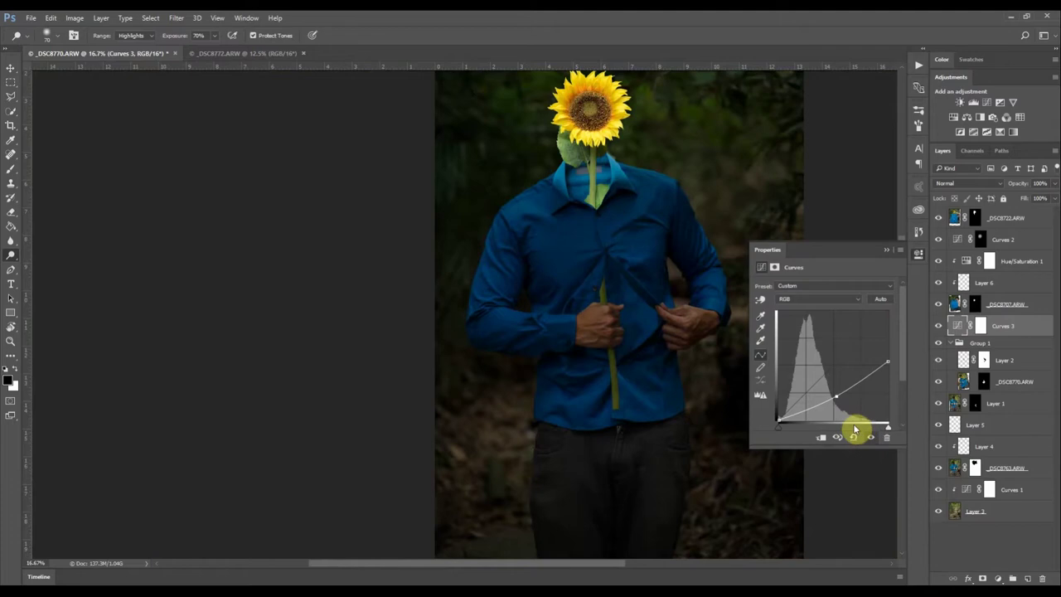
left_click(817, 440)
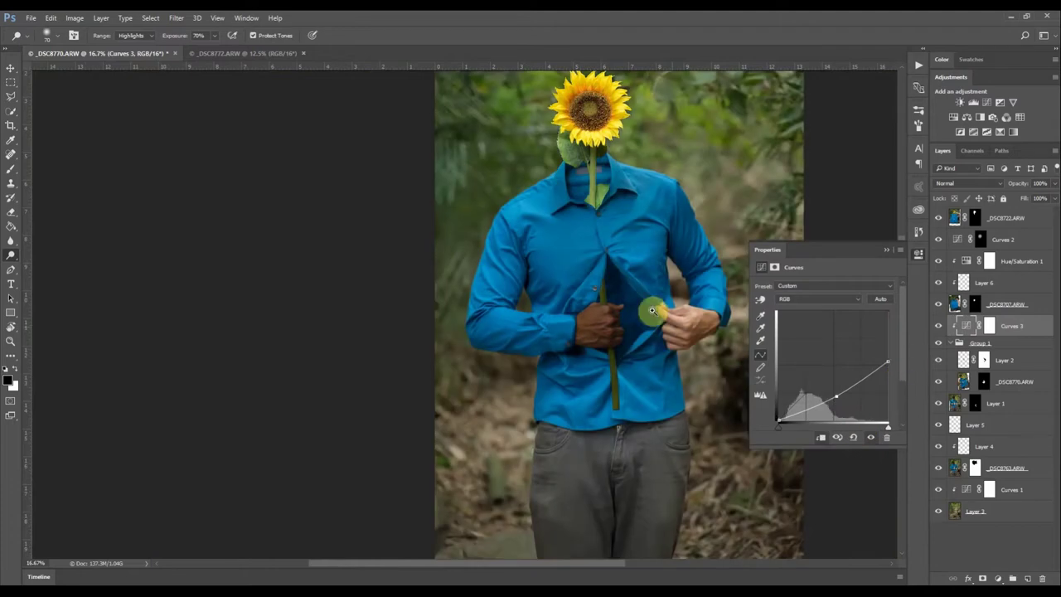
Add a second Curves adjustment above Curves 3, pull its highlights and midtones down, and clip it to Group 1
scroll(654, 308, "up", 3)
left_click(998, 577)
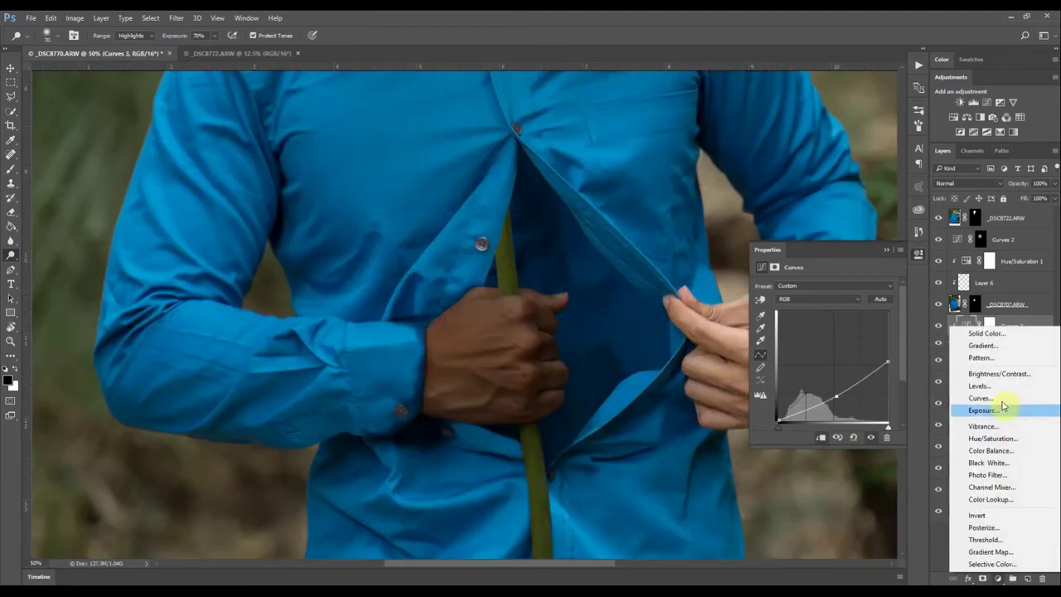
left_click(1006, 407)
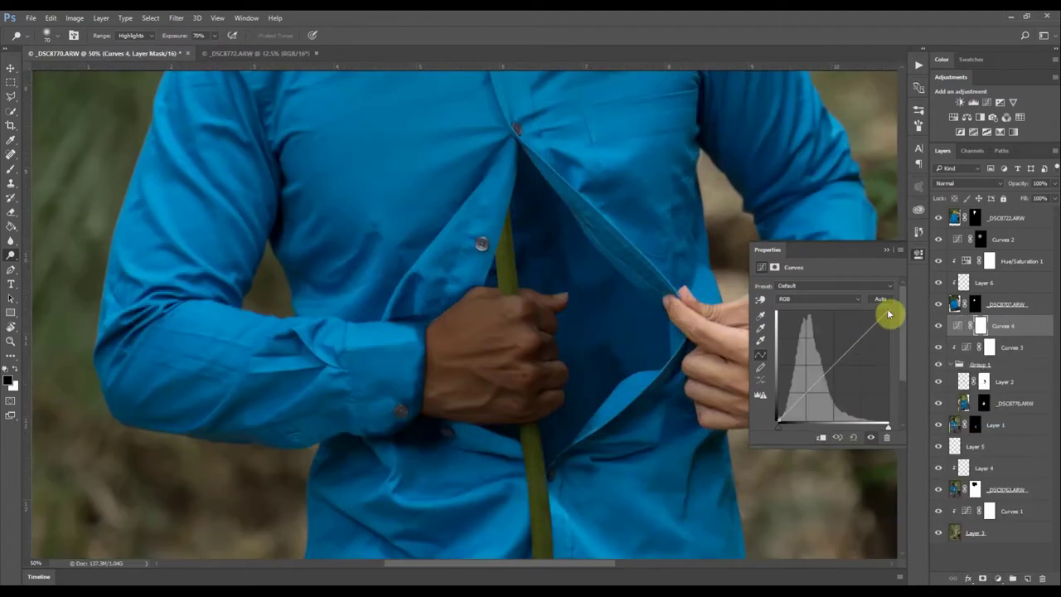
left_click_drag(889, 312, 899, 334)
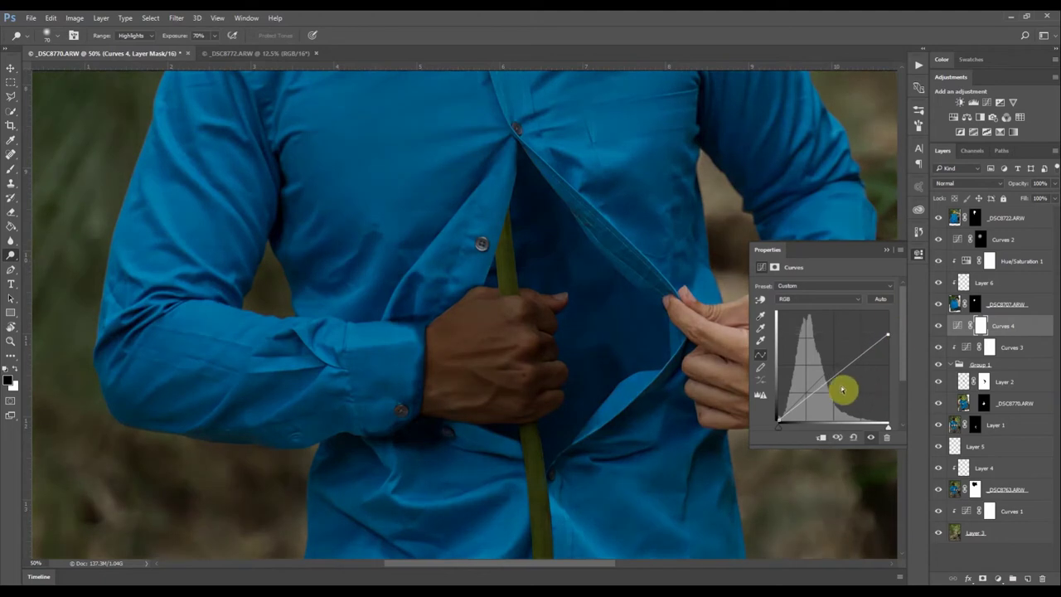
left_click_drag(844, 387, 839, 384)
left_click(957, 335)
double_click(957, 326)
left_click(821, 438)
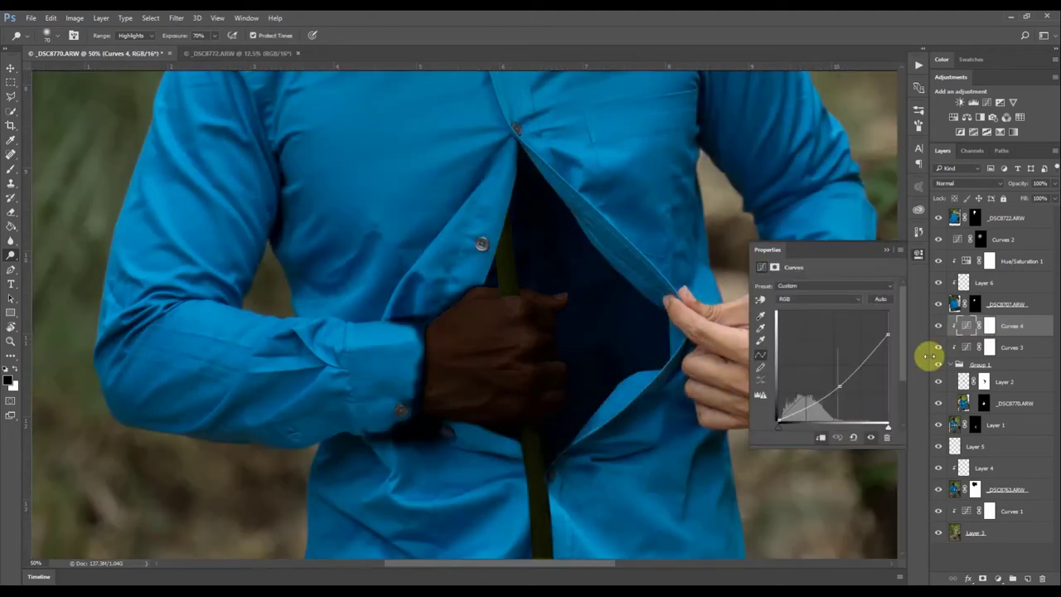
left_click(919, 257)
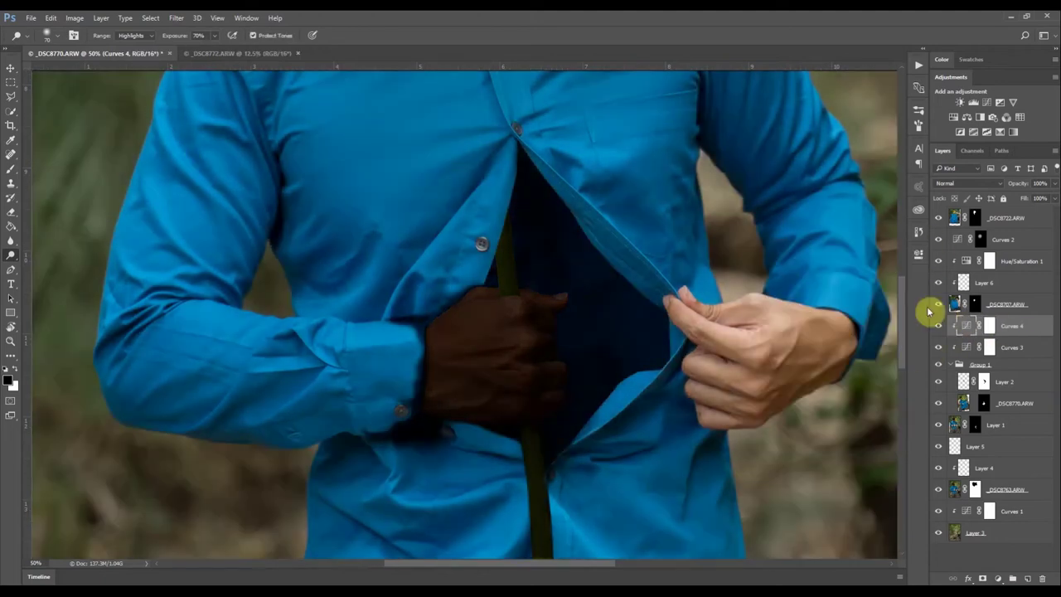
Invert the Curves 4 mask and brush white at 10% flow over the shirt opening to build up the inner shadow
key("ctrl+i")
key("b")
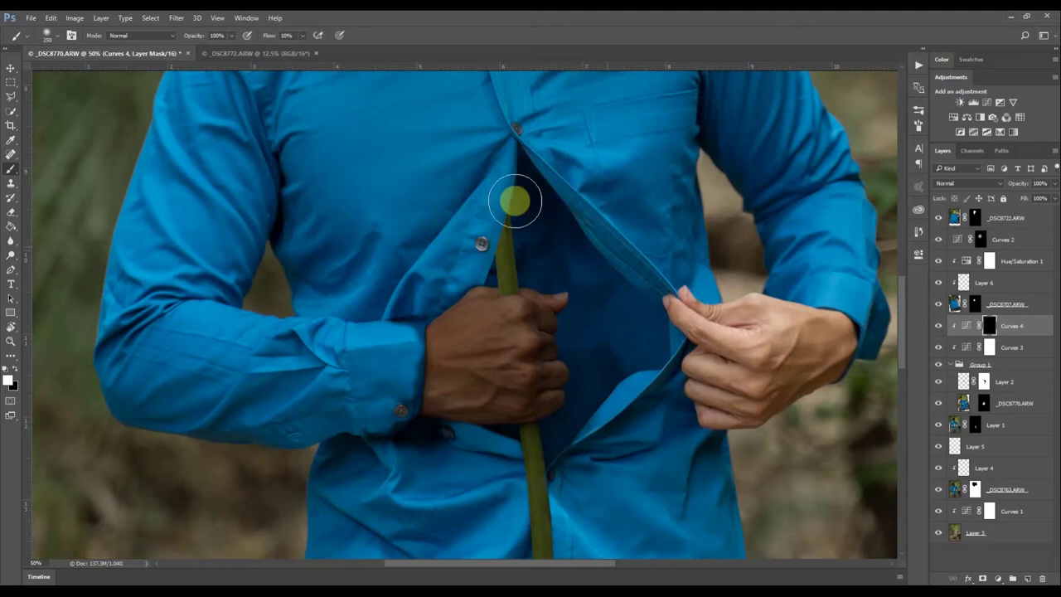
key("bracketright")
key("bracketright")
mouse_move(673, 313)
left_mouse_down()
mouse_move(605, 432)
mouse_move(631, 414)
left_mouse_up()
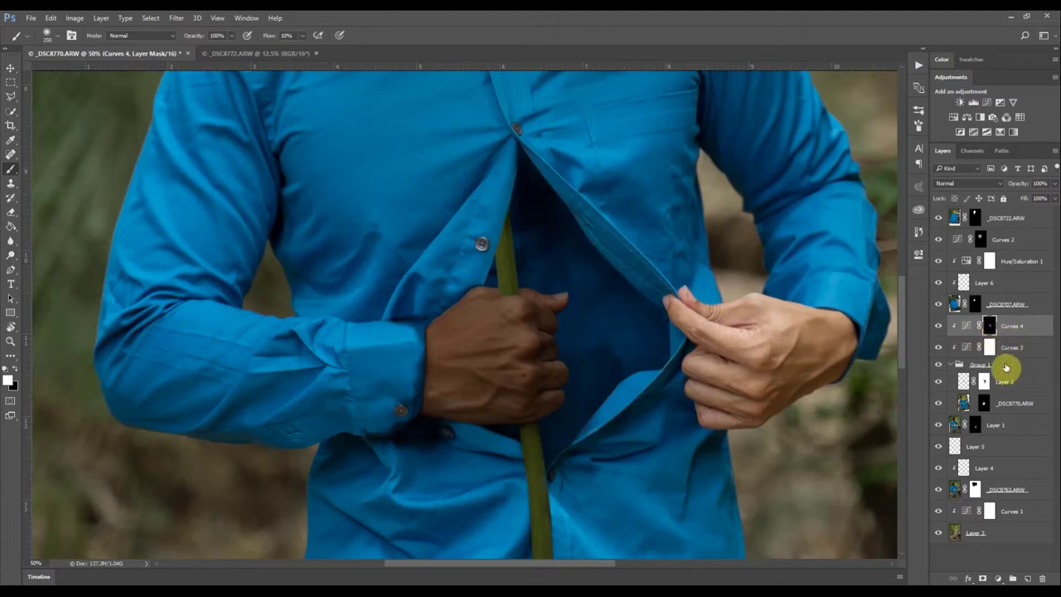
mouse_move(722, 342)
left_mouse_down()
mouse_move(531, 267)
mouse_move(443, 346)
mouse_move(445, 382)
mouse_move(493, 389)
mouse_move(432, 340)
mouse_move(406, 443)
mouse_move(876, 373)
mouse_move(669, 393)
mouse_move(636, 380)
mouse_move(570, 457)
mouse_move(605, 400)
mouse_move(663, 380)
mouse_move(651, 298)
mouse_move(626, 409)
mouse_move(566, 453)
mouse_move(594, 382)
left_mouse_up()
left_click_drag(619, 406, 603, 342)
Reduce the opacity of Curves 3 to 82% and of Curves 4 to 89%
left_click(1027, 344)
left_click_drag(1023, 182, 1013, 183)
left_click(1030, 325)
left_click(677, 257, "alt")
left_click(678, 257, "alt")
key("ctrl+plus")
key("ctrl+plus")
left_click(1013, 326)
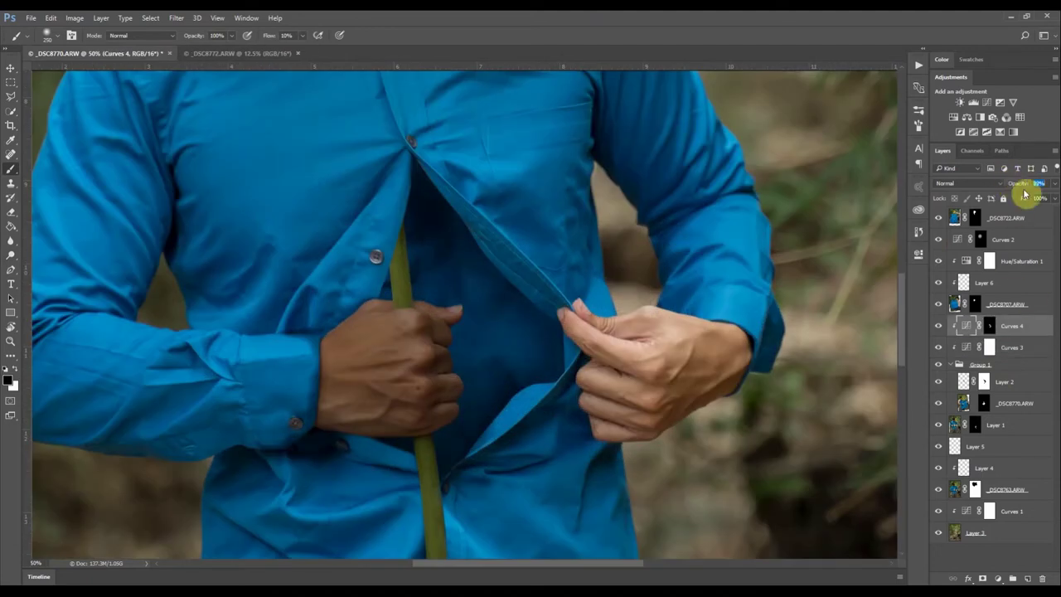
Soften the inner shirt shadow with black brushing on the Curves 4 mask, and compare the image with and without that layer
left_click(990, 326)
key("bracketleft")
key("x")
mouse_move(514, 365)
left_mouse_down()
mouse_move(524, 330)
mouse_move(434, 226)
mouse_move(507, 369)
left_mouse_up()
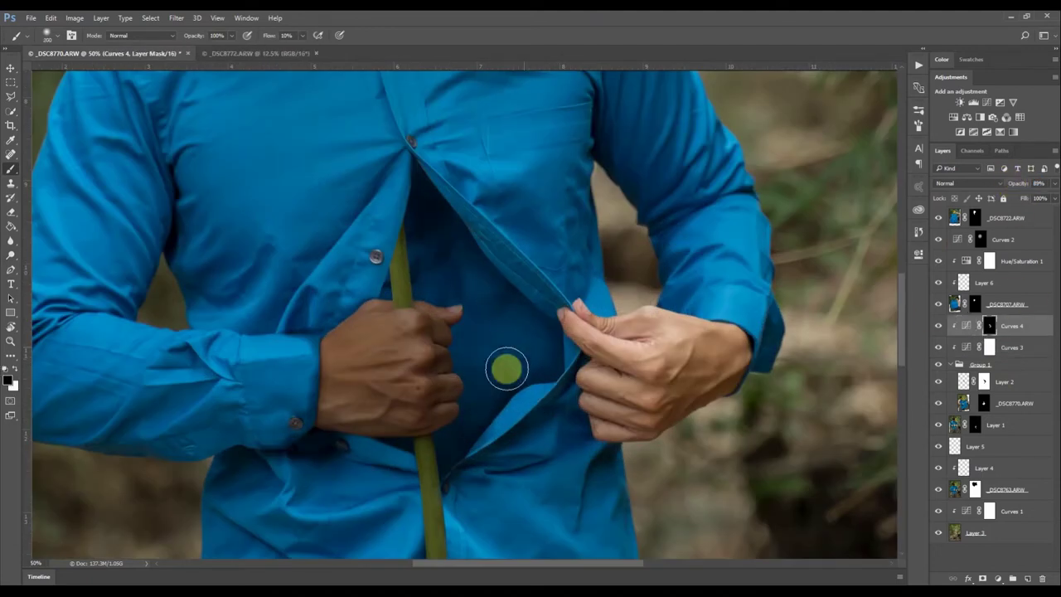
left_click(941, 328)
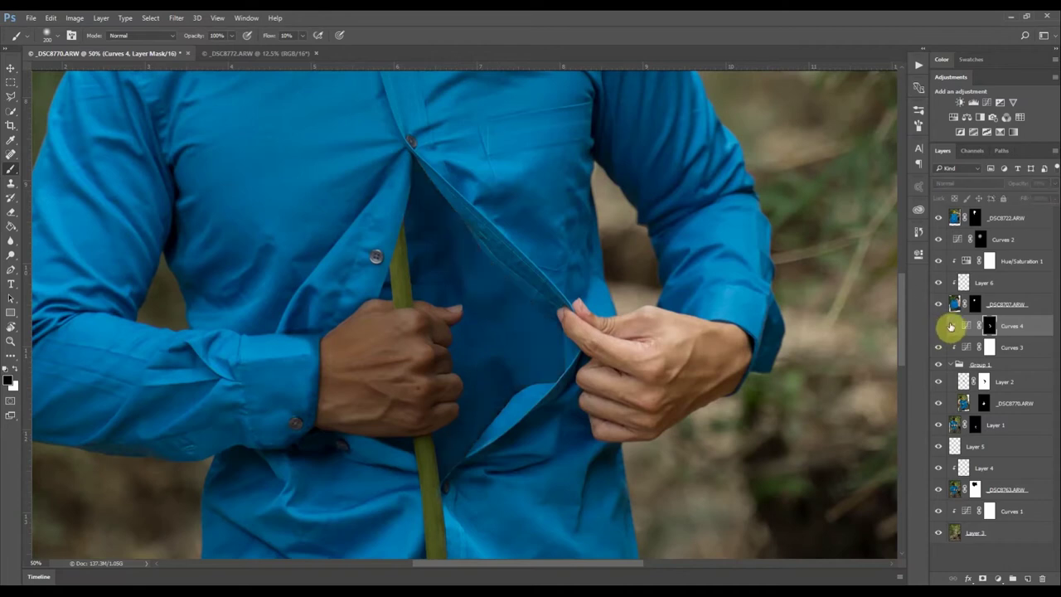
left_click(940, 326)
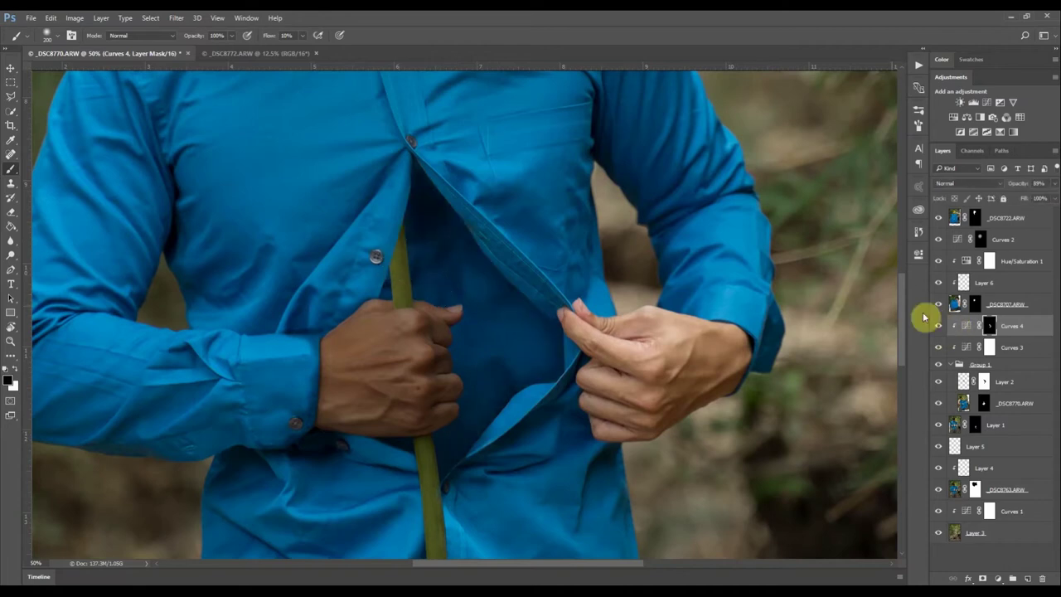
Fine-tune the midtone point of the Curves 3 adjustment and check the whole composite
double_click(979, 349)
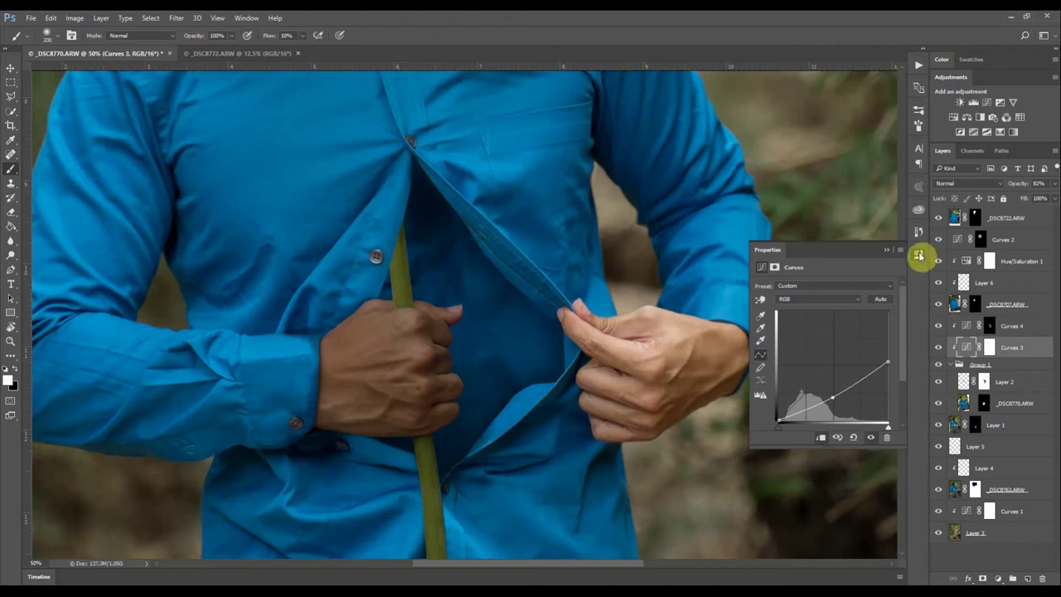
left_click(918, 256)
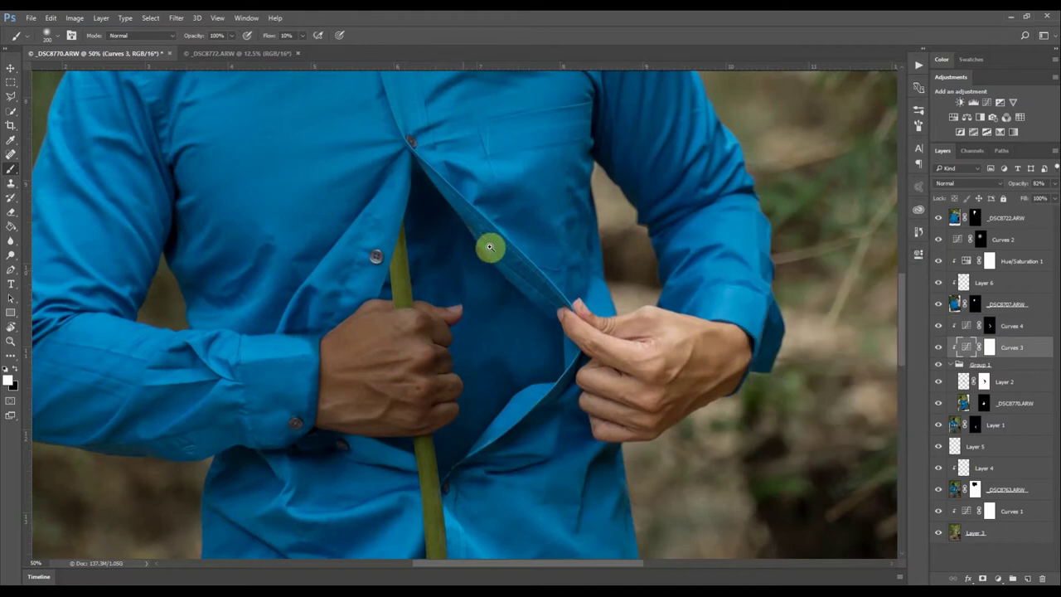
scroll(490, 247, "down", 10)
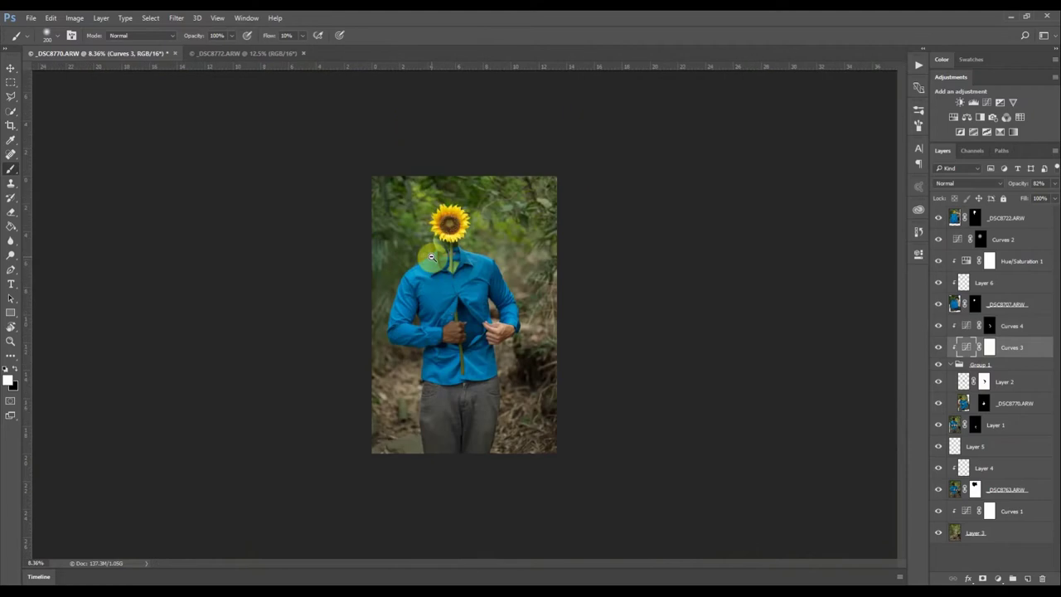
Brush black at 100% flow on the Curves 3 mask over the fist holding the stem to remove its darkening
scroll(443, 345, "up", 10)
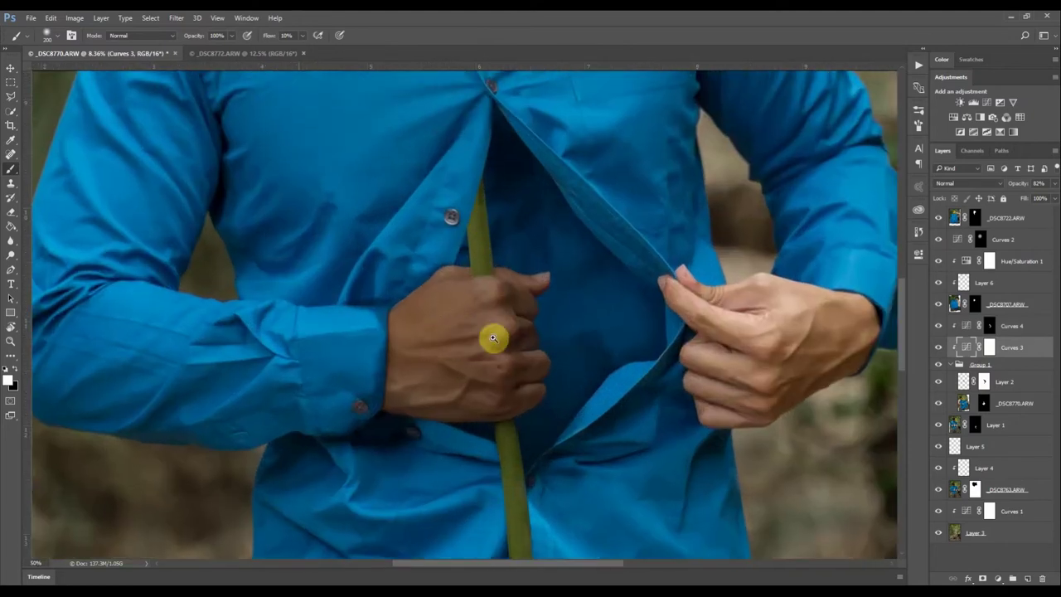
key("ctrl+plus")
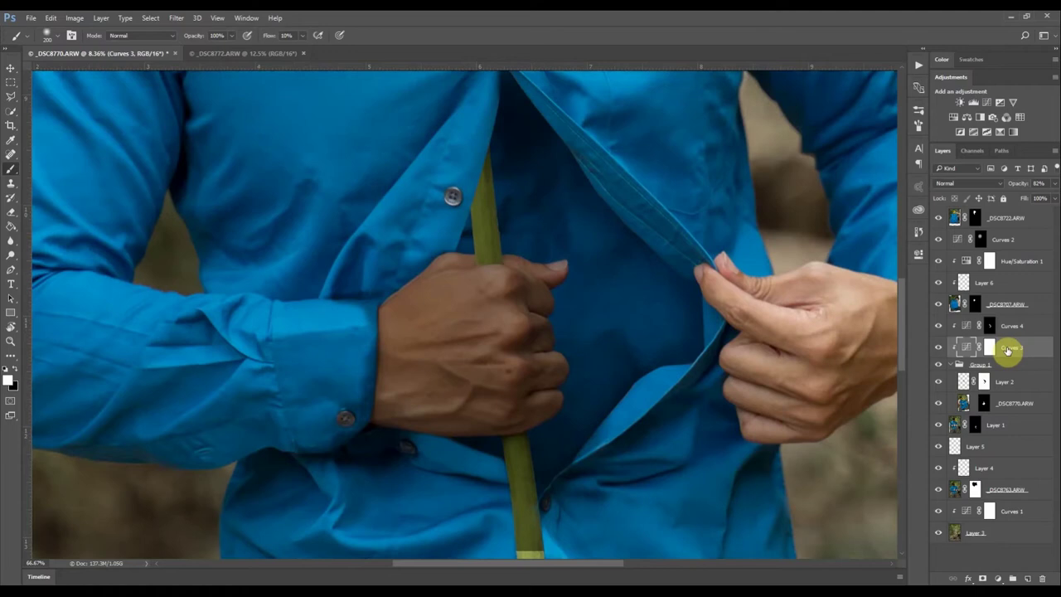
left_click(1008, 354)
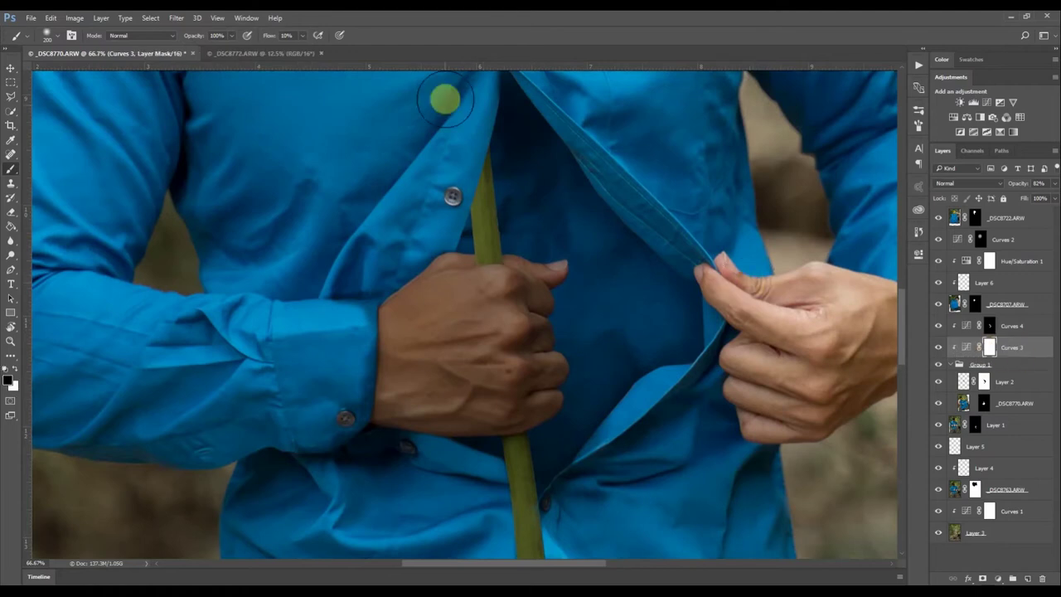
key("bracketleft")
key("bracketleft")
mouse_move(384, 295)
left_mouse_down()
mouse_move(373, 296)
mouse_move(397, 292)
left_mouse_up()
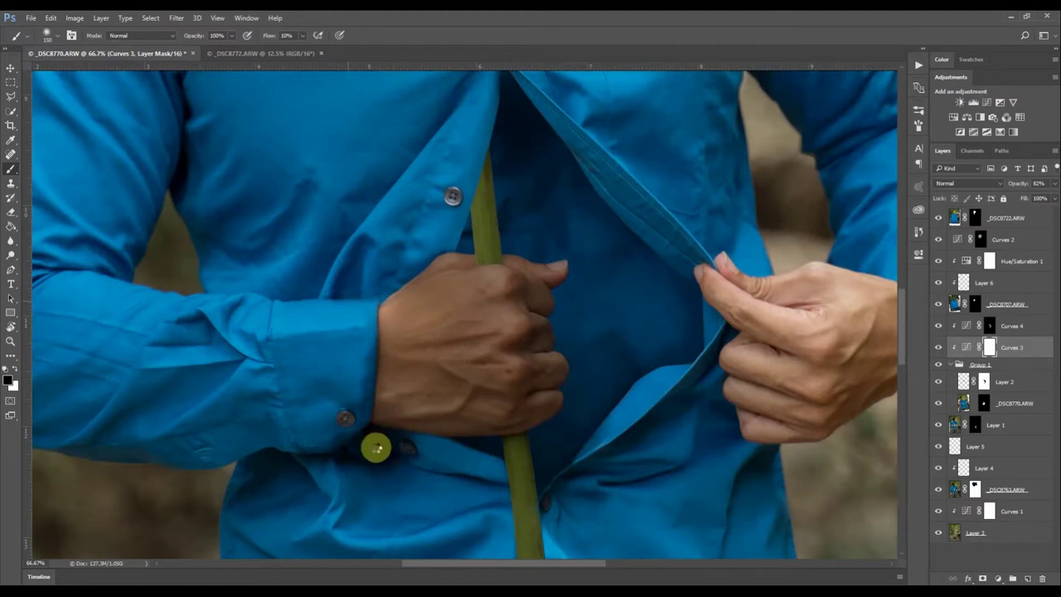
key("shift+0")
key("bracketright")
left_click_drag(419, 286, 391, 428)
mouse_move(481, 297)
left_mouse_down()
mouse_move(455, 393)
mouse_move(370, 432)
left_mouse_up()
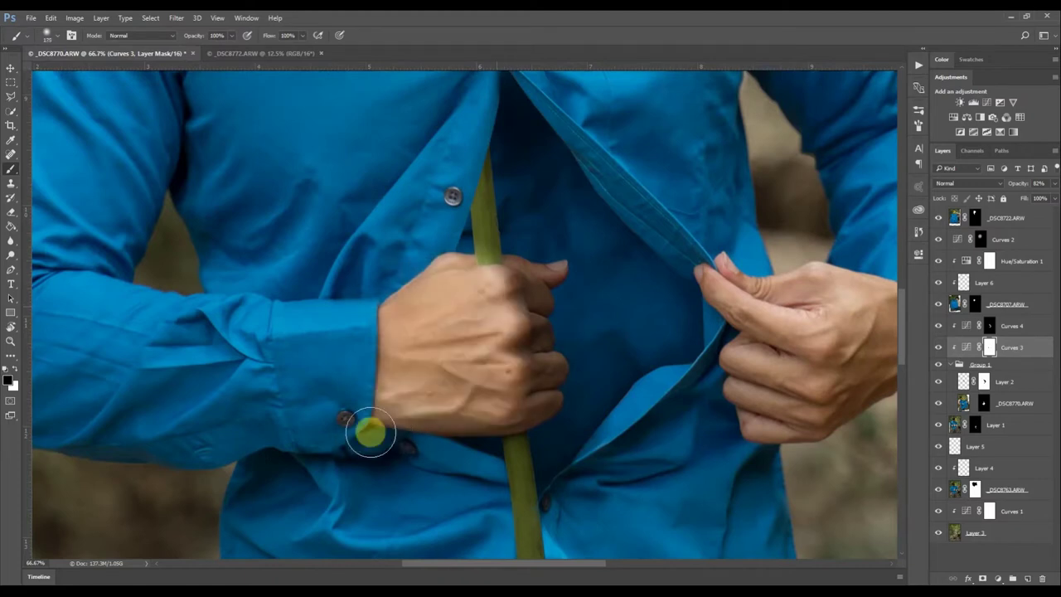
Mask the Curves 3 darkening off the thumb and the stem just above and below the fist with a smaller brush
key("bracketleft")
key("bracketleft")
key("bracketleft")
key("bracketleft")
key("bracketleft")
key("bracketleft")
key("bracketleft")
key("bracketleft")
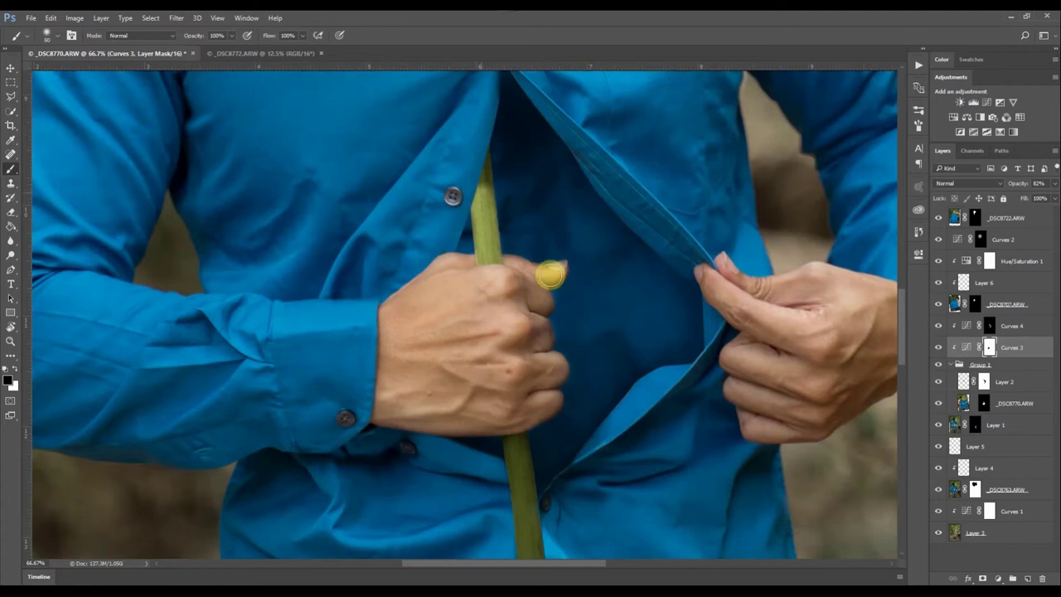
left_click_drag(482, 225, 488, 250)
left_click_drag(516, 452, 527, 525)
Brighten the lower stem down to its cut end by brushing black at 20% flow on the Curves 3 mask
scroll(509, 326, "up", 6)
key("bracketright")
key("bracketright")
key("bracketright")
key("bracketright")
key("bracketright")
key("bracketright")
key("shift+2")
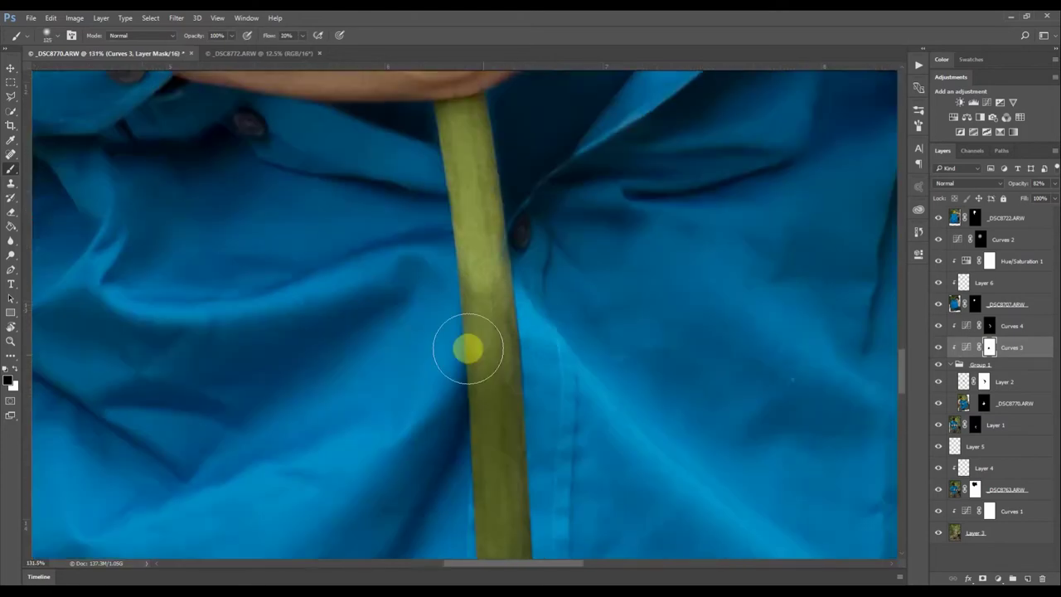
left_click_drag(470, 349, 522, 483)
mouse_move(509, 424)
left_mouse_down()
mouse_move(496, 288)
mouse_move(495, 180)
mouse_move(461, 175)
left_mouse_up()
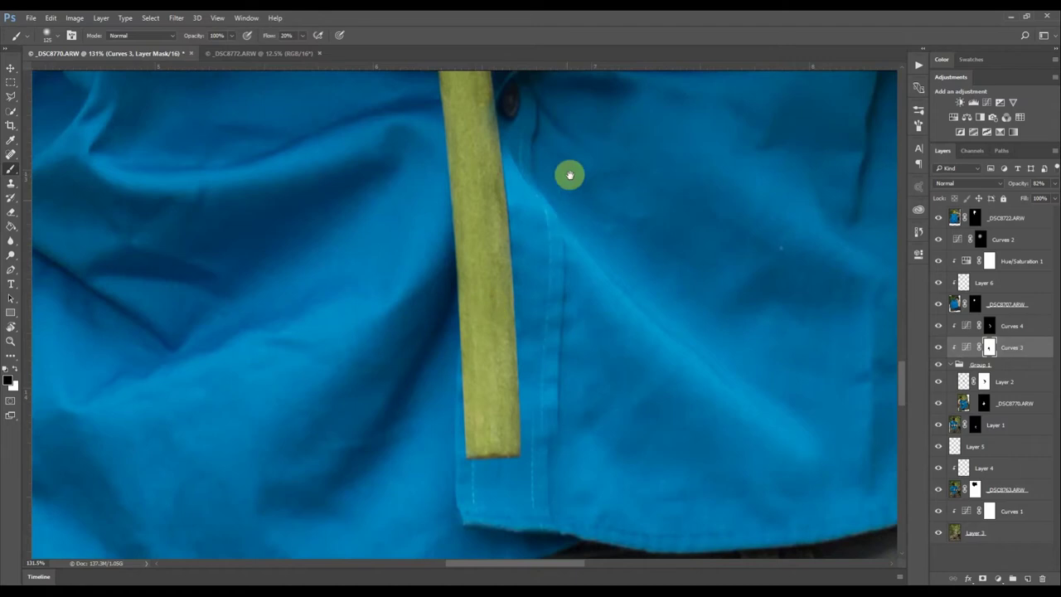
Compare the stem with Group 1 hidden, and repair its edge beside the shirt button on the _DSC8770.ARW mask with a small brush
left_click_drag(586, 151, 543, 280)
left_click(940, 366)
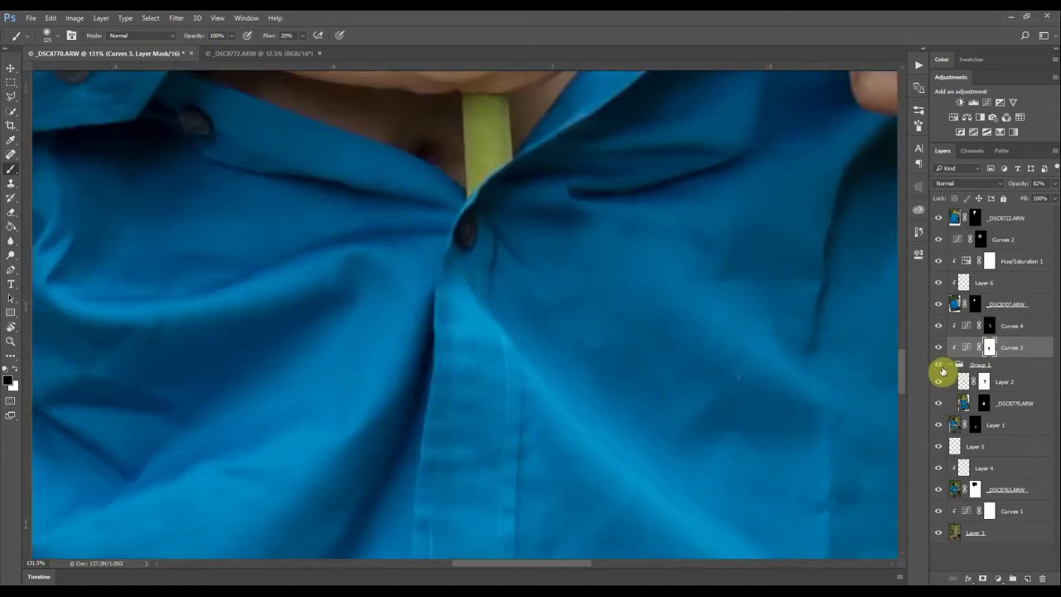
left_click(941, 365)
left_click(940, 366)
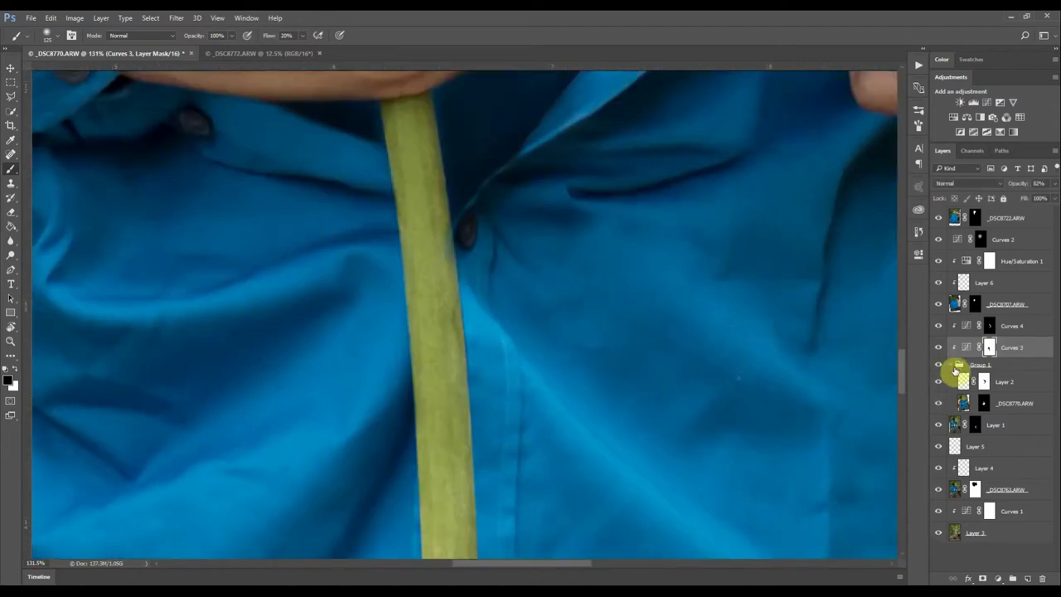
left_click_drag(436, 270, 487, 311)
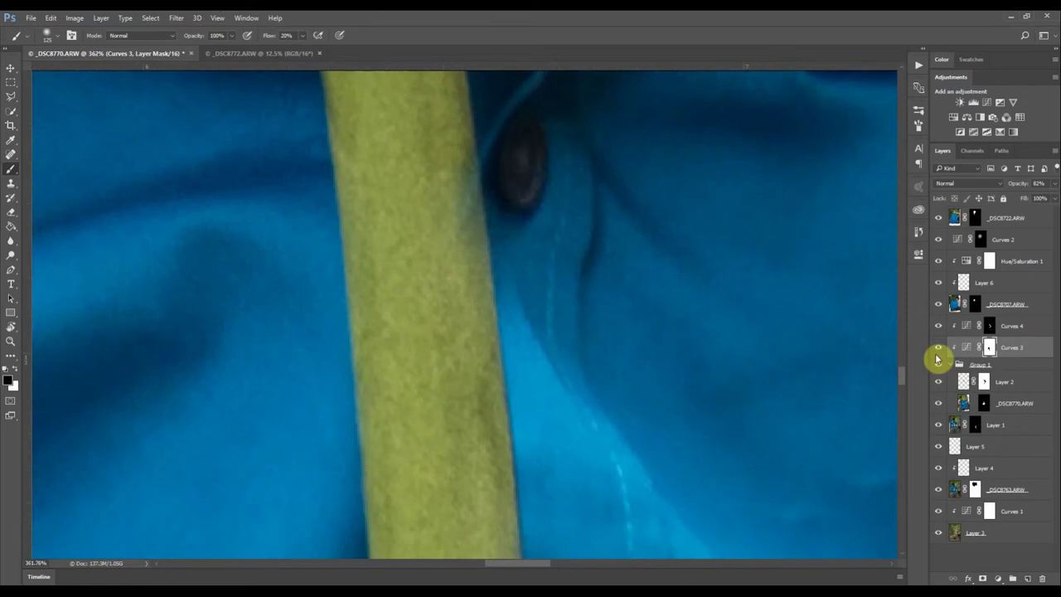
left_click(983, 402)
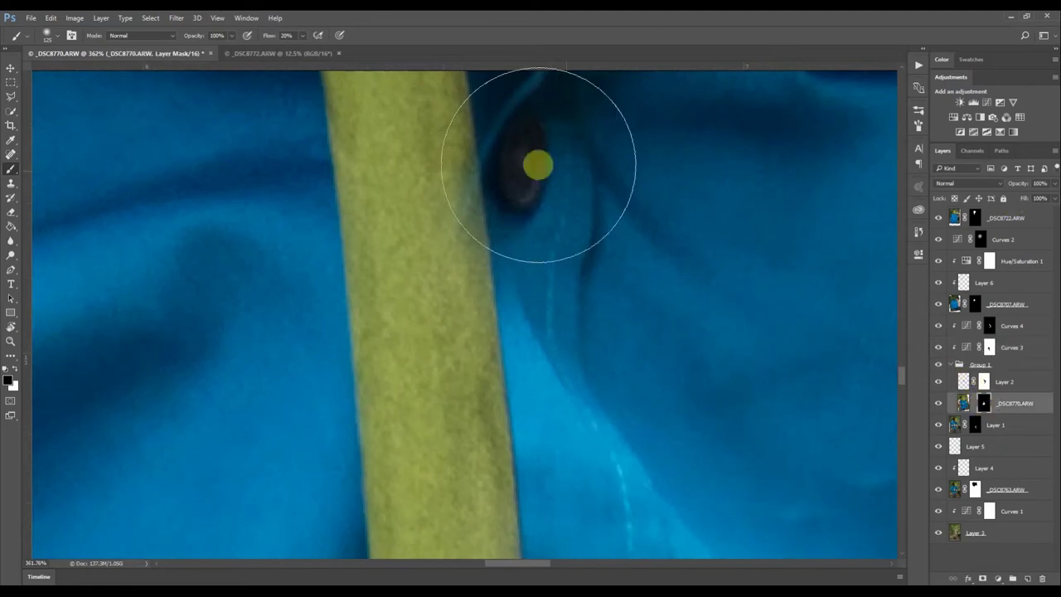
key("bracketleft")
key("bracketleft")
key("bracketleft")
key("bracketleft")
key("bracketleft")
key("bracketleft")
key("bracketleft")
key("bracketleft")
key("bracketleft")
key("x")
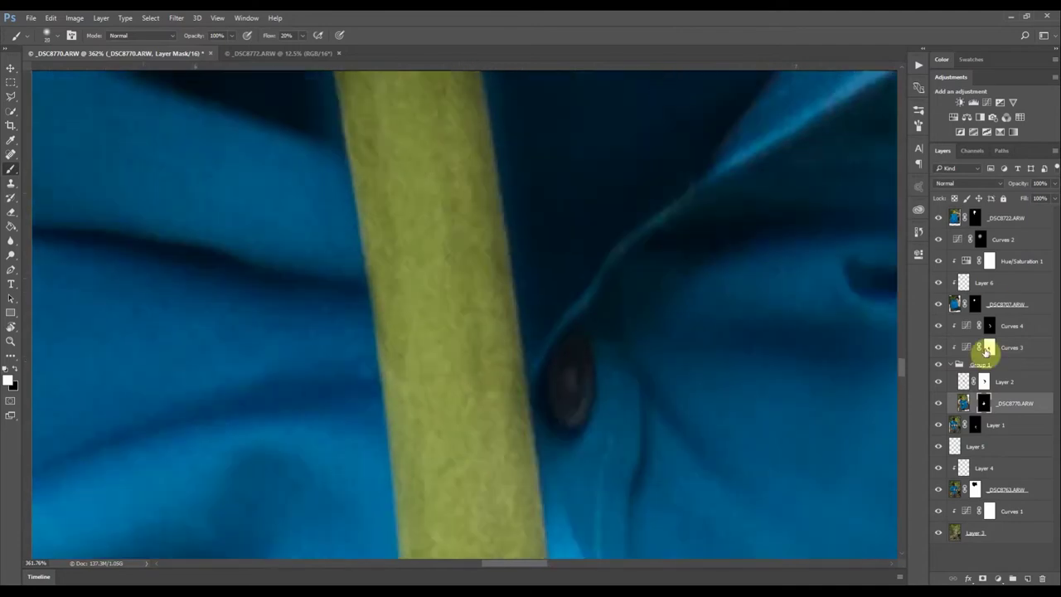
Brush white at 20% flow on the Curves 3 mask to restore the shirt's shadow along the outer edges of the fingers and thumb
left_click(987, 348)
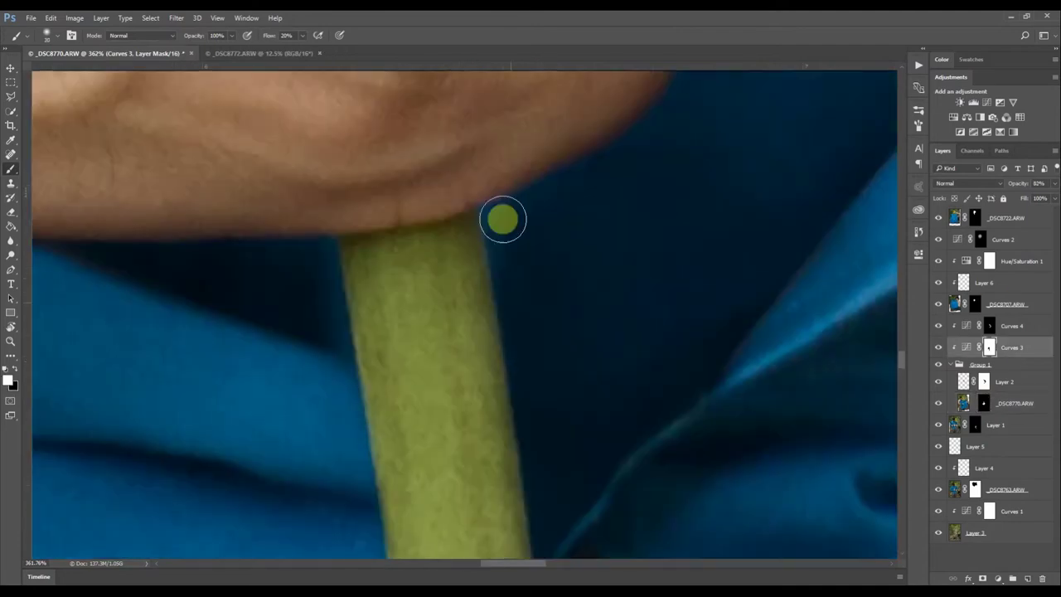
left_click_drag(676, 120, 541, 335)
left_click_drag(592, 121, 585, 295)
left_click_drag(516, 134, 546, 268)
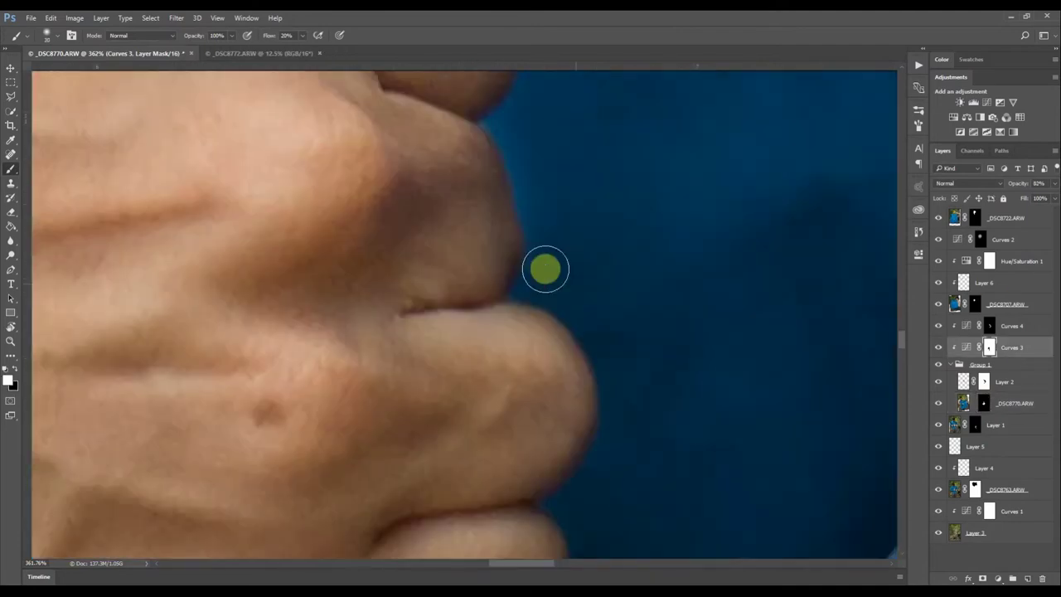
scroll(546, 269, "up", 1)
key("x")
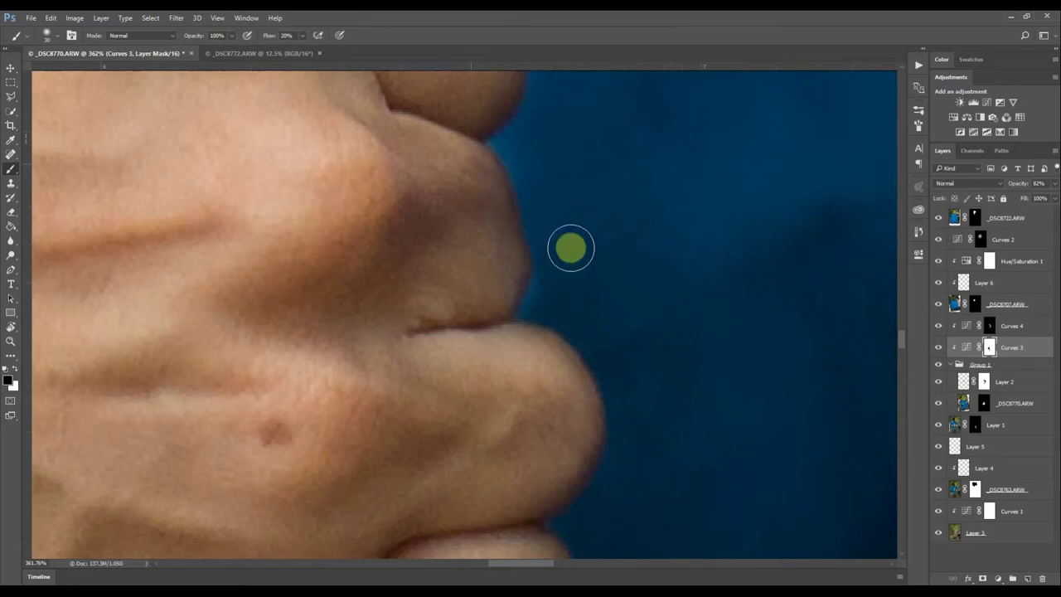
key("x")
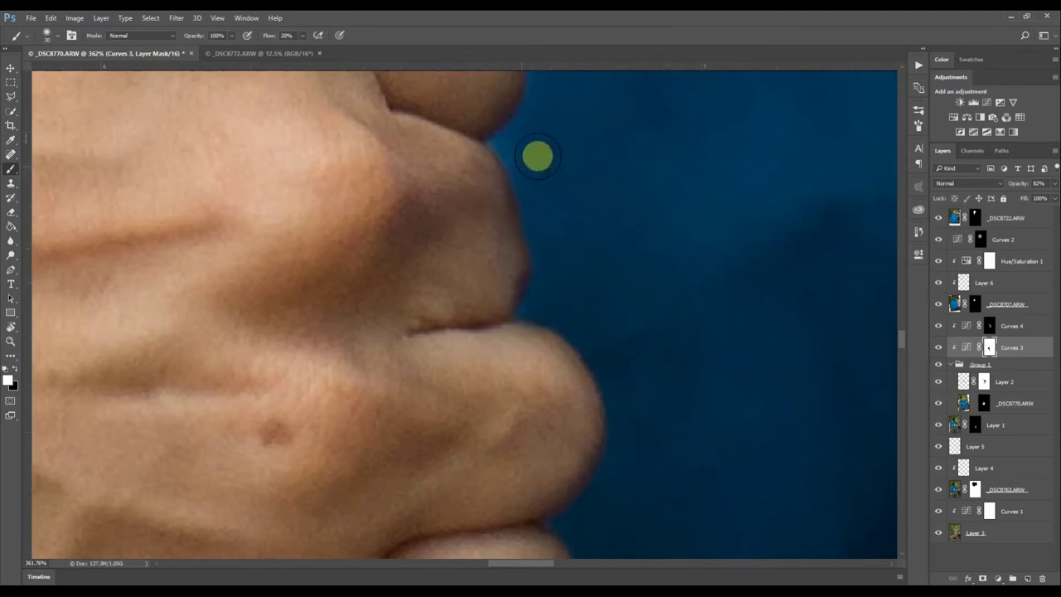
scroll(537, 155, "up", 3)
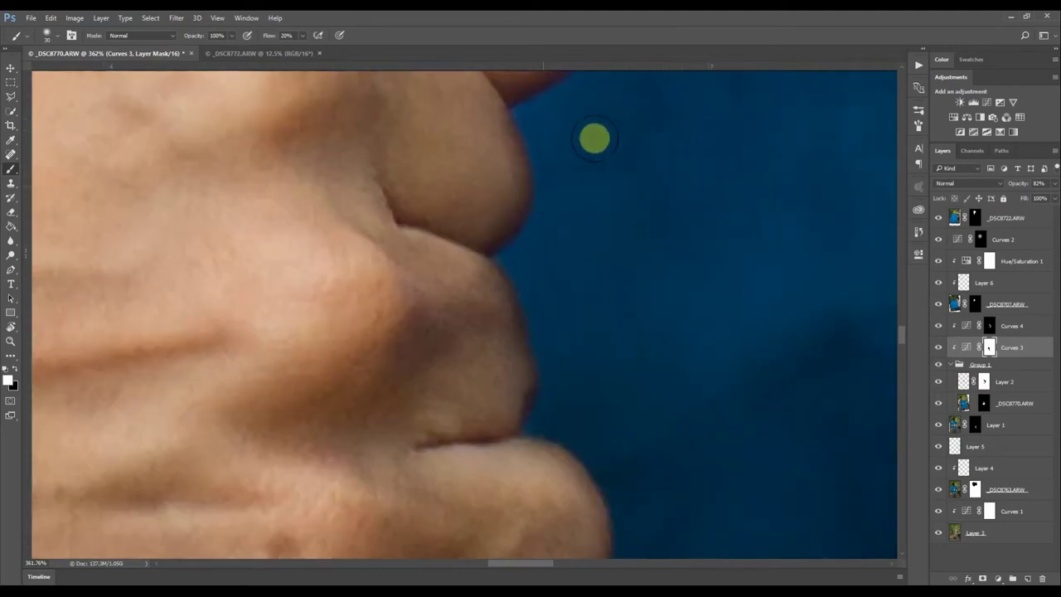
scroll(573, 269, "up", 3)
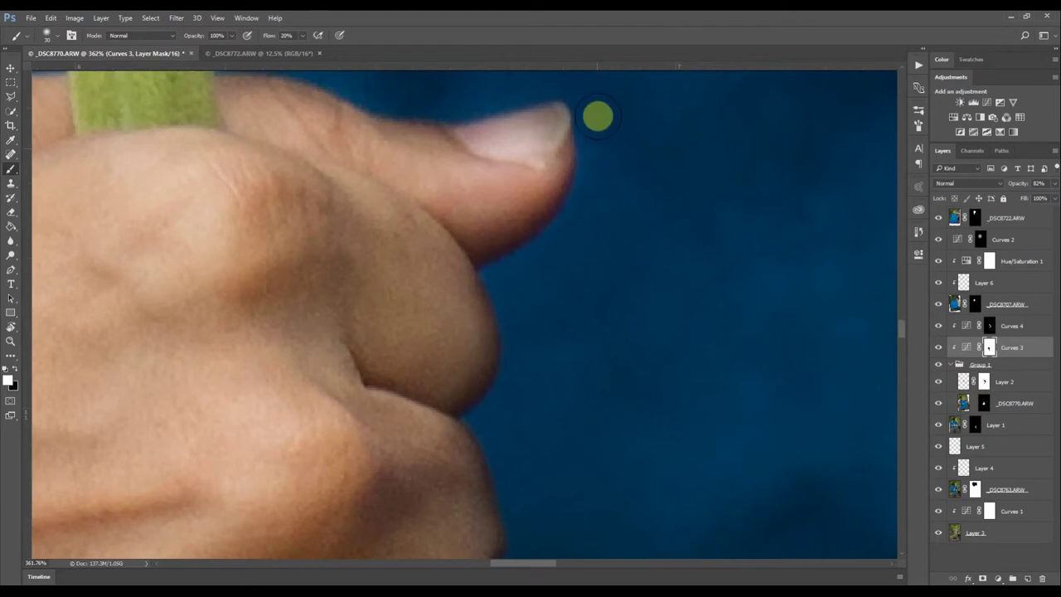
mouse_move(510, 150)
left_mouse_down()
mouse_move(553, 176)
mouse_move(553, 187)
left_mouse_up()
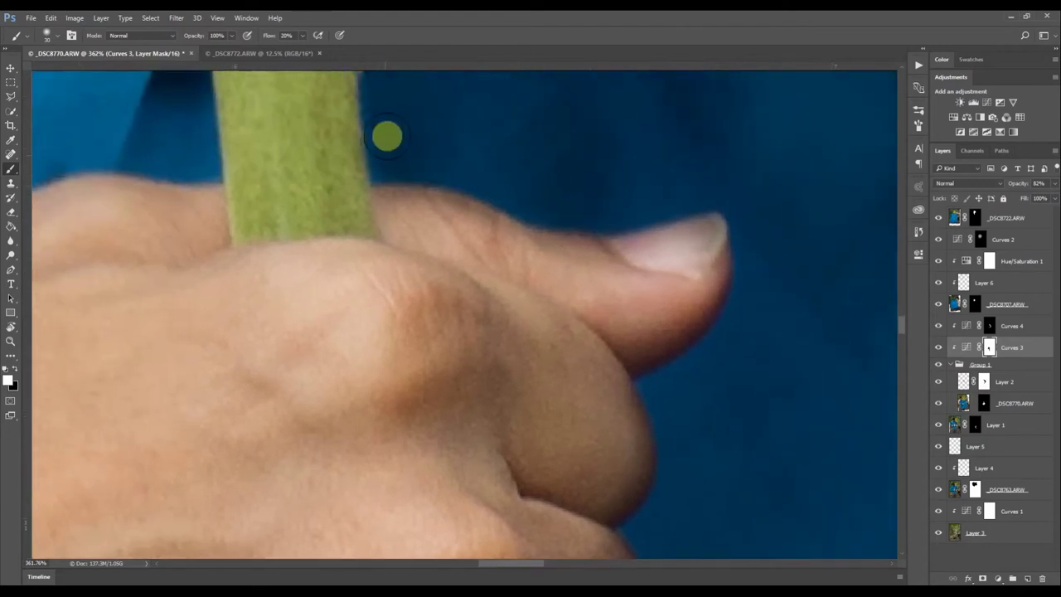
Restore the Curves 3 shadow on the shirt lining beside the stem, from above the fist up past the shirt button
scroll(407, 199, "up", 5)
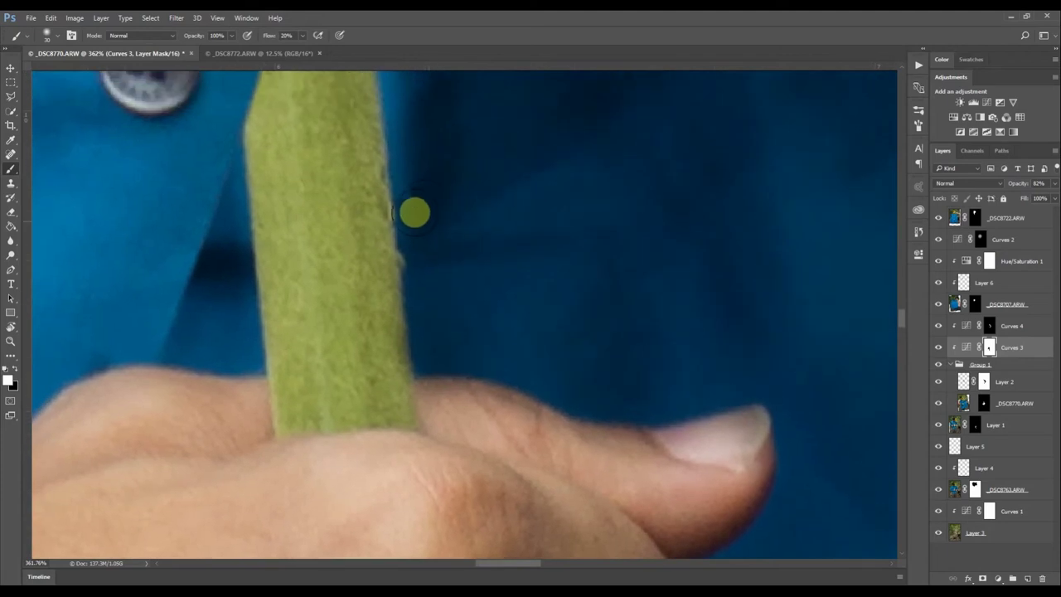
scroll(439, 332, "up", 4)
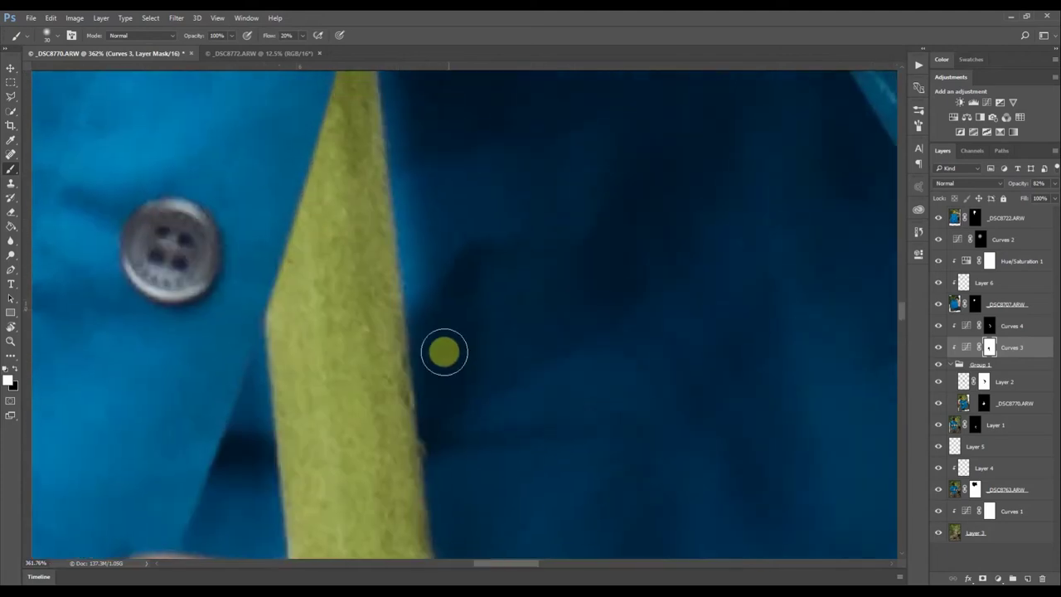
left_click_drag(424, 343, 424, 259)
mouse_move(425, 169)
left_mouse_down()
mouse_move(453, 373)
mouse_move(429, 324)
mouse_move(428, 349)
mouse_move(444, 397)
left_mouse_up()
left_click_drag(321, 438, 351, 336)
left_click_drag(326, 372, 423, 158)
left_click_drag(428, 198, 382, 320)
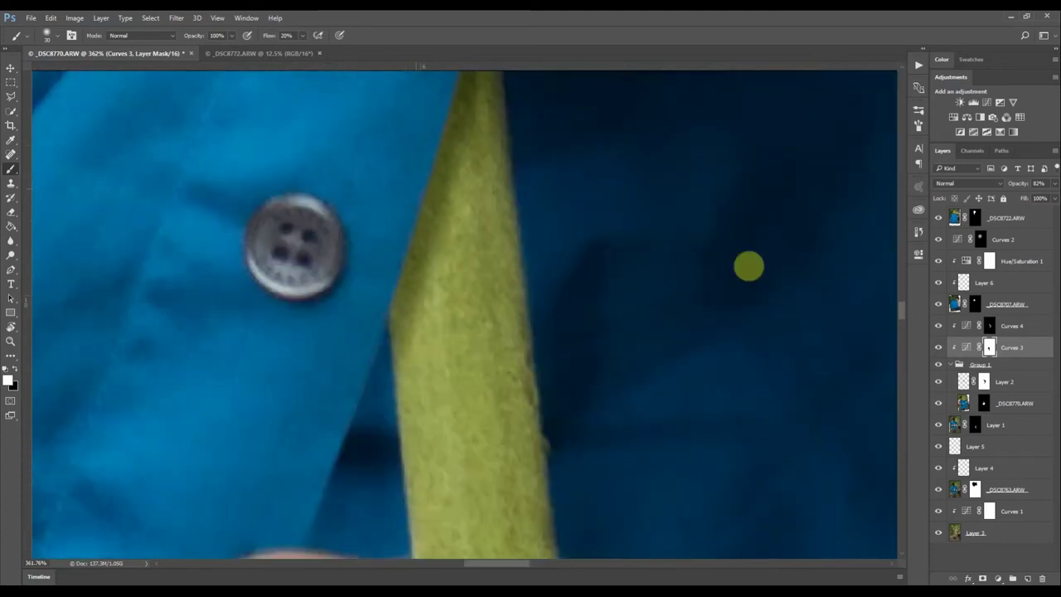
Paint white on the Curves 4 mask to deepen the shadow on the upper stem along the shirt's button edge
left_click(991, 324)
scroll(439, 229, "up", 4)
left_click_drag(461, 187, 354, 539)
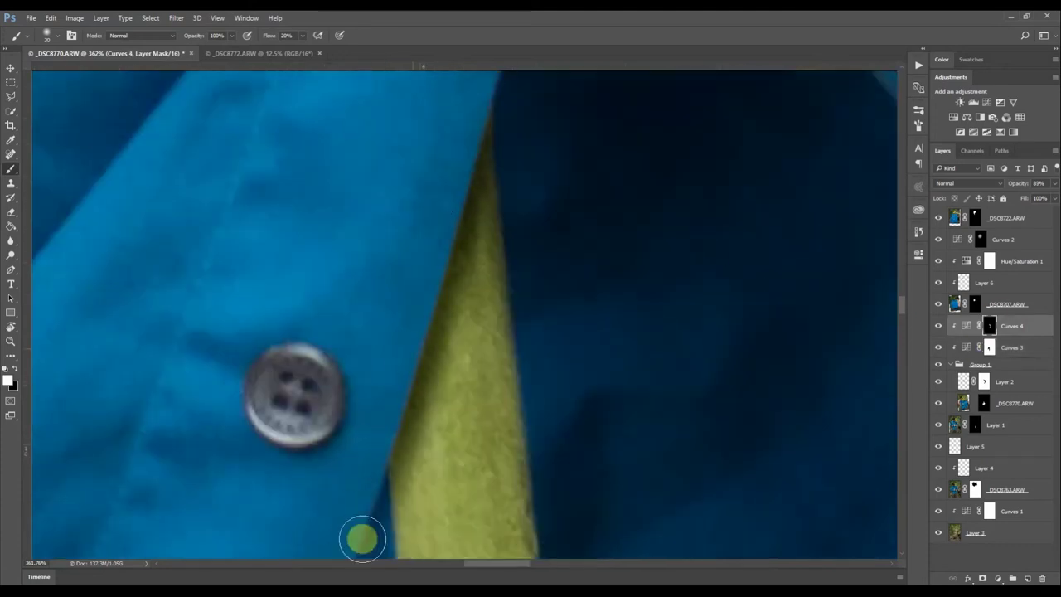
scroll(598, 233, "down", 10)
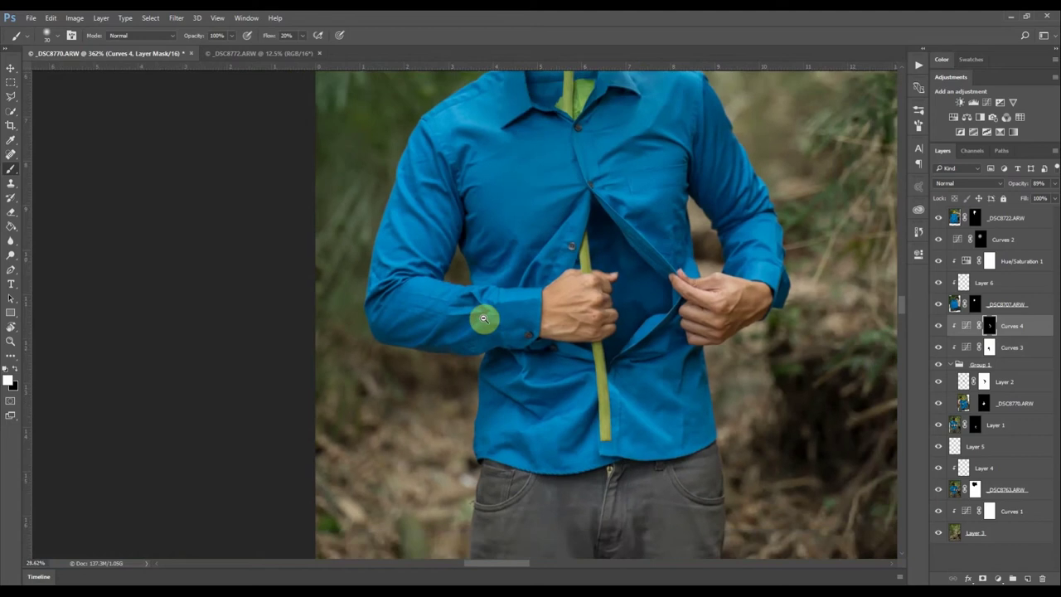
scroll(584, 280, "up", 8)
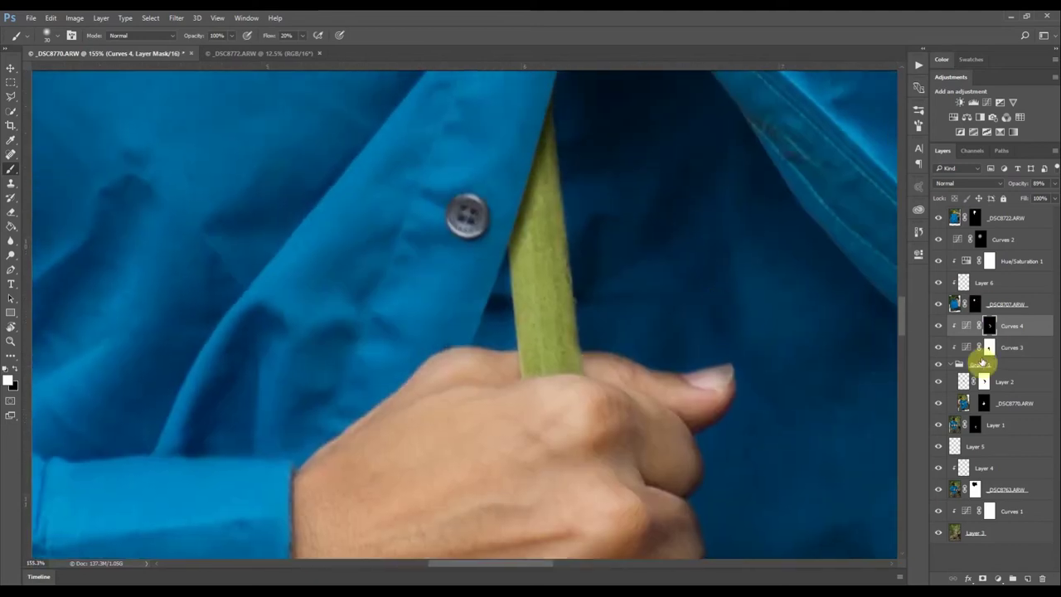
Compare the image with Curves 3 hidden and shown, and set that layer's opacity to 70%
left_click(985, 354)
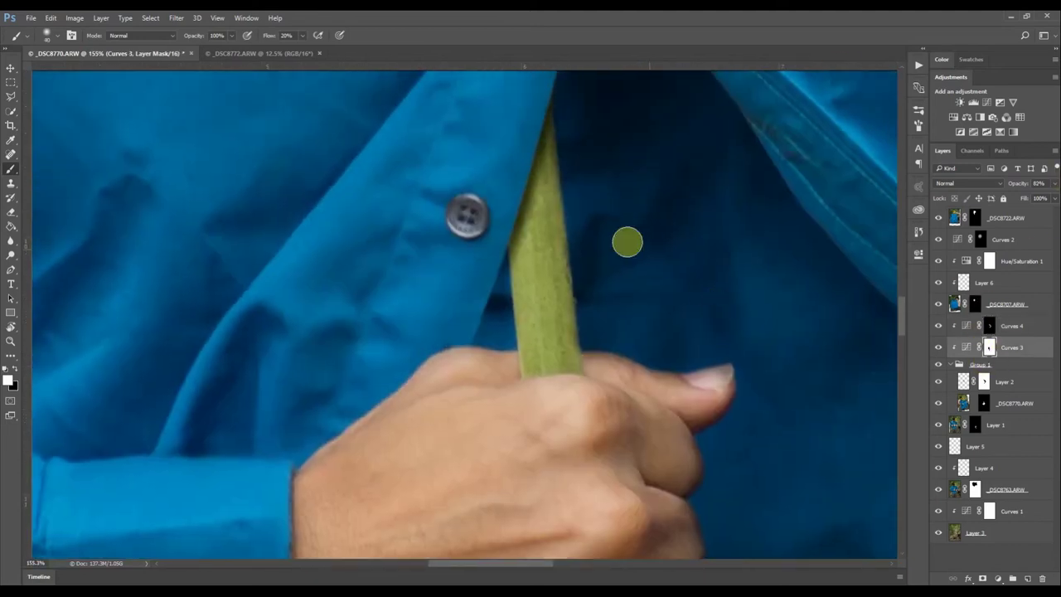
scroll(617, 162, "down", 8)
scroll(498, 348, "down", 2)
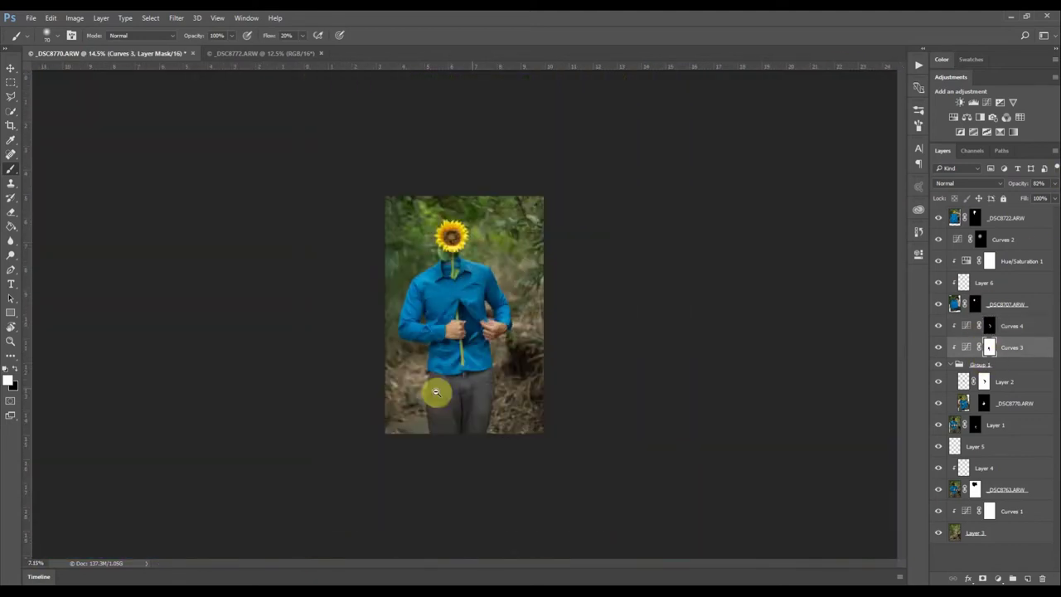
scroll(448, 377, "up", 4)
scroll(332, 342, "up", 1)
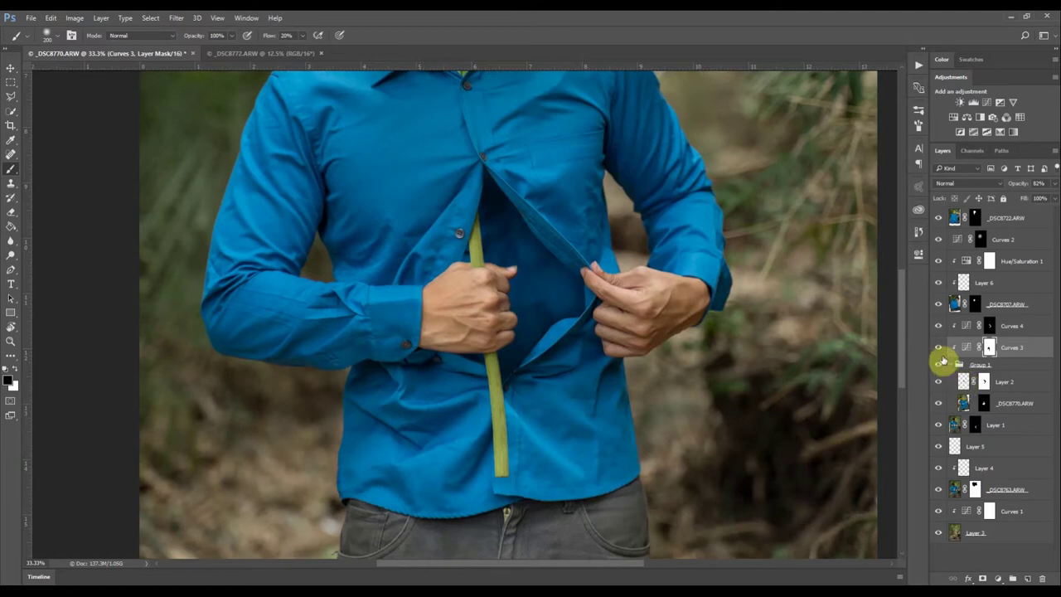
left_click(940, 353)
left_click(939, 354)
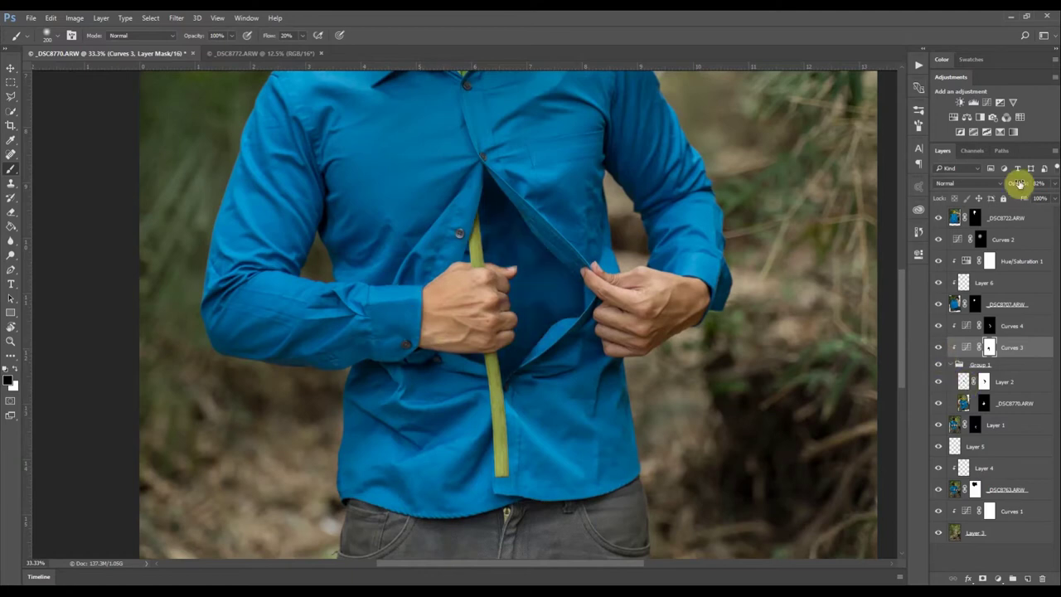
scroll(522, 217, "down", 4)
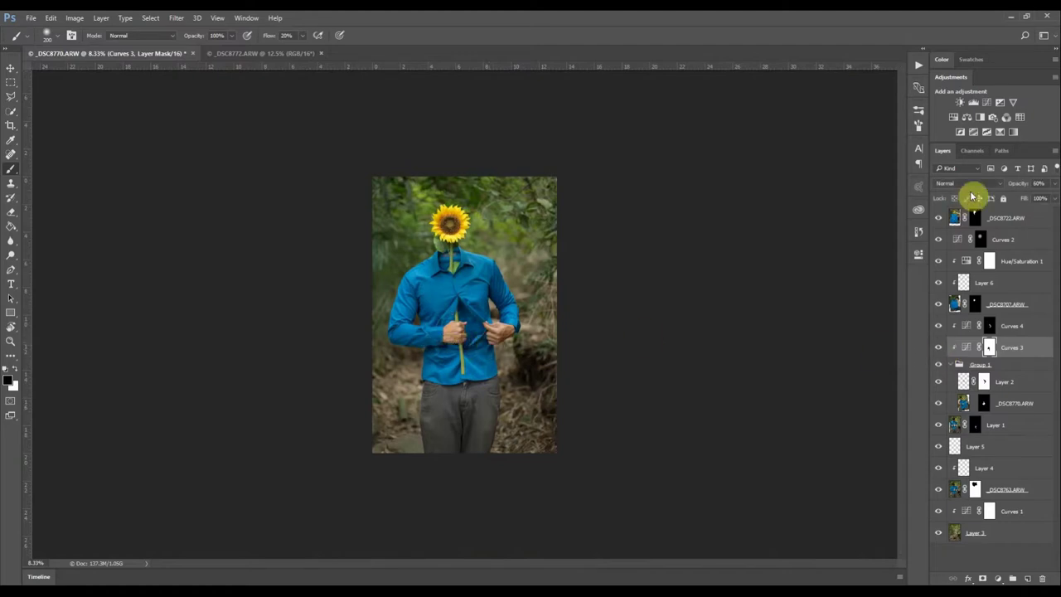
left_click(1020, 183)
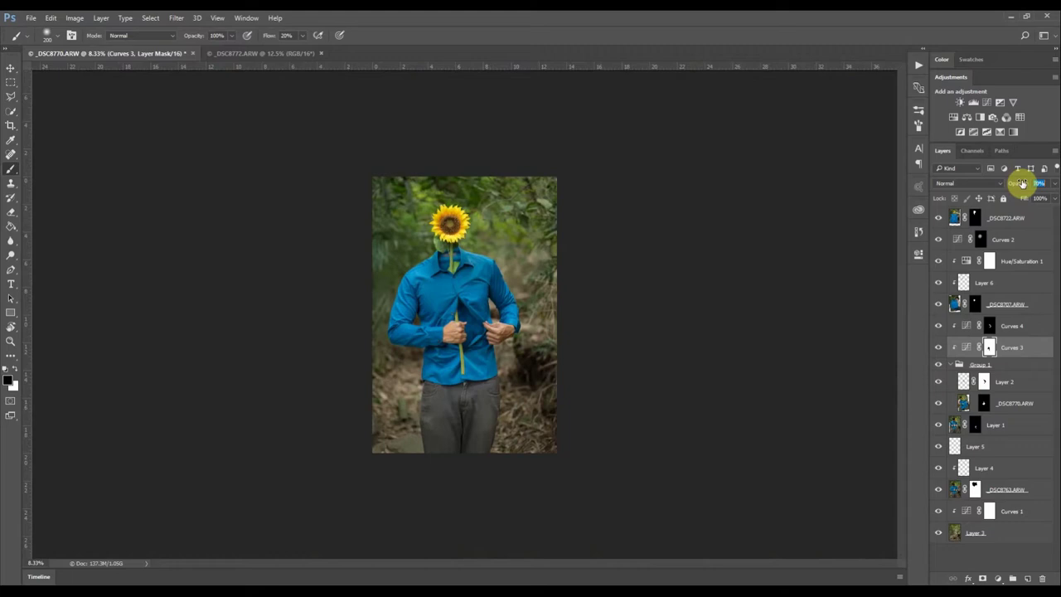
type("70")
key("Return")
Review the hands, stem and collar, select the _DSC8722.ARW mask, and compare the flower with that layer hidden and shown
scroll(452, 296, "down", 2)
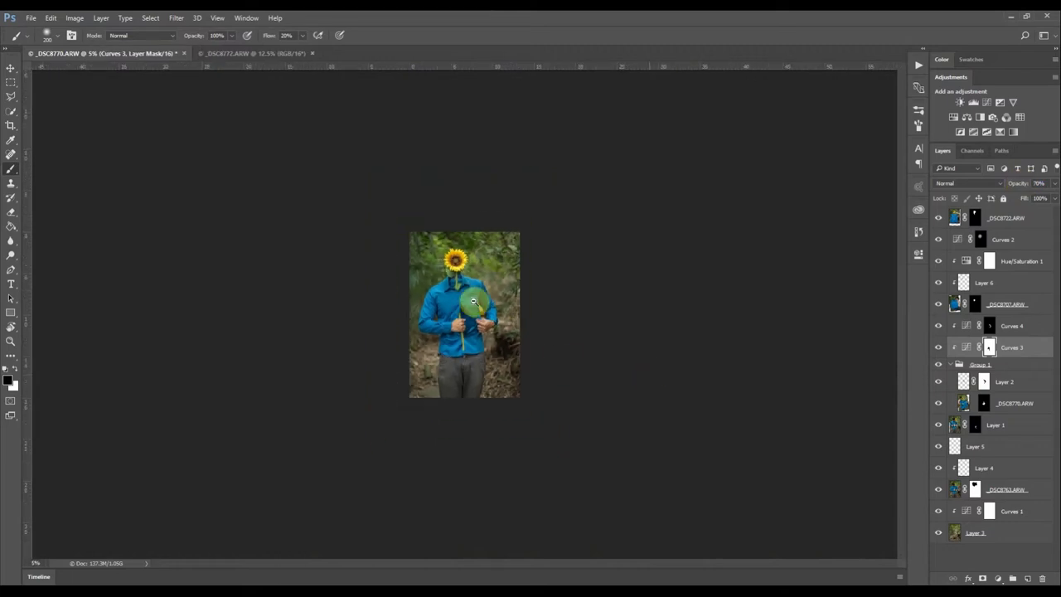
scroll(472, 301, "up", 7)
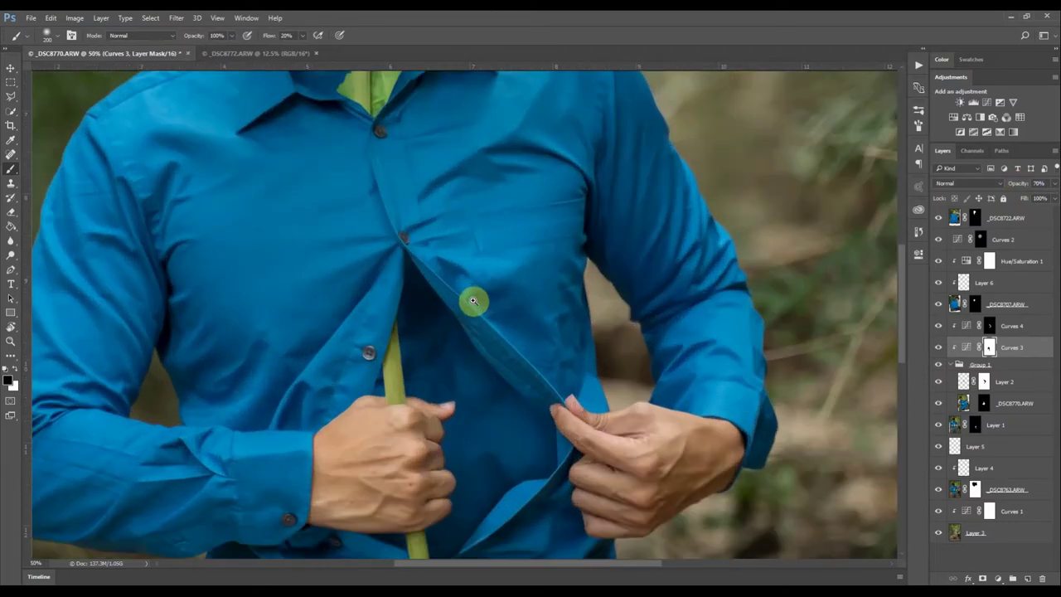
scroll(540, 434, "down", 3)
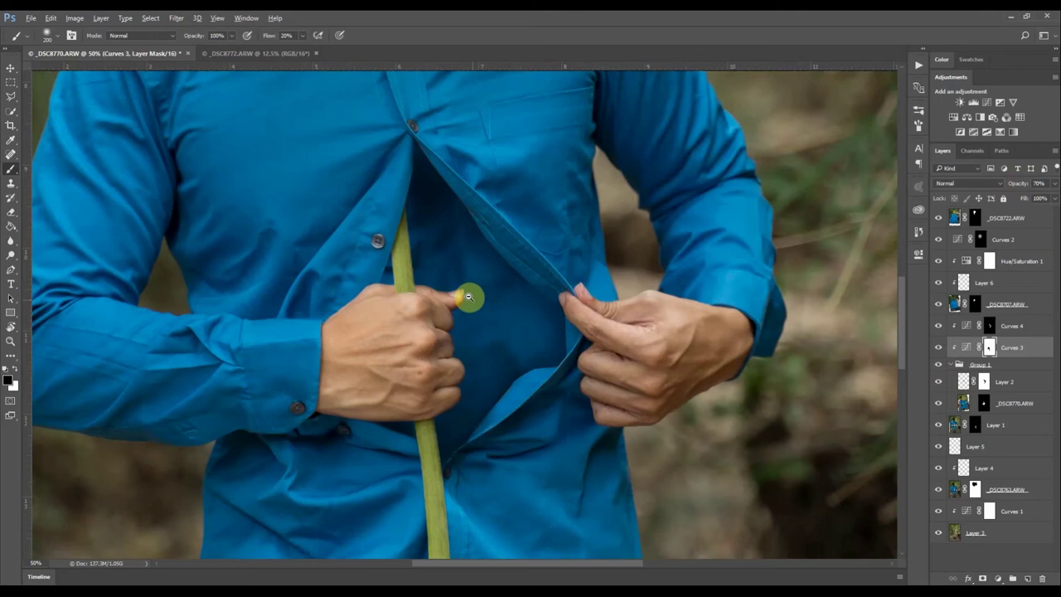
scroll(468, 297, "down", 4)
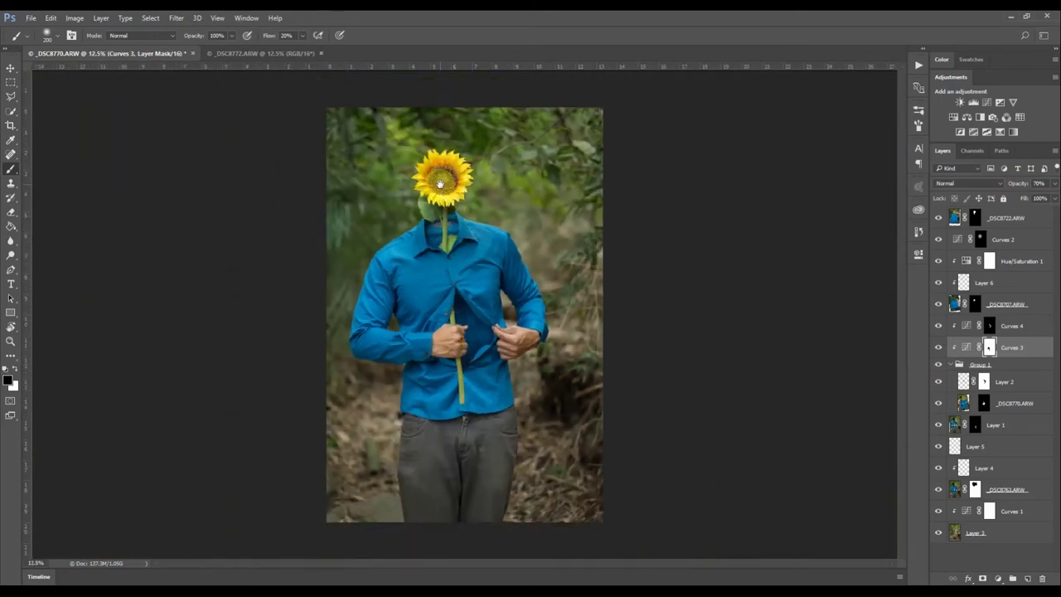
scroll(440, 182, "up", 4)
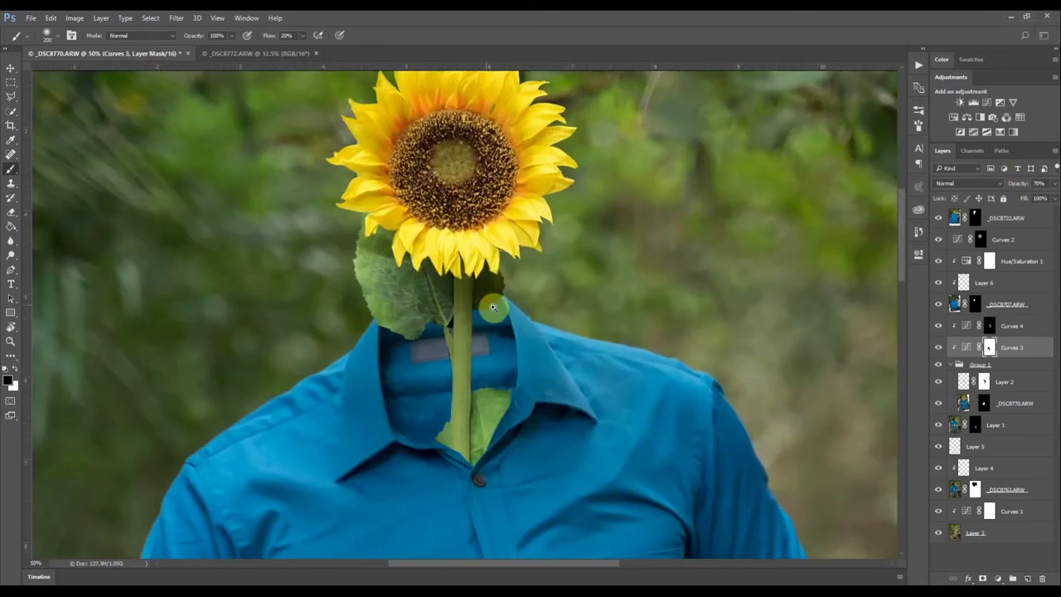
scroll(493, 307, "up", 3)
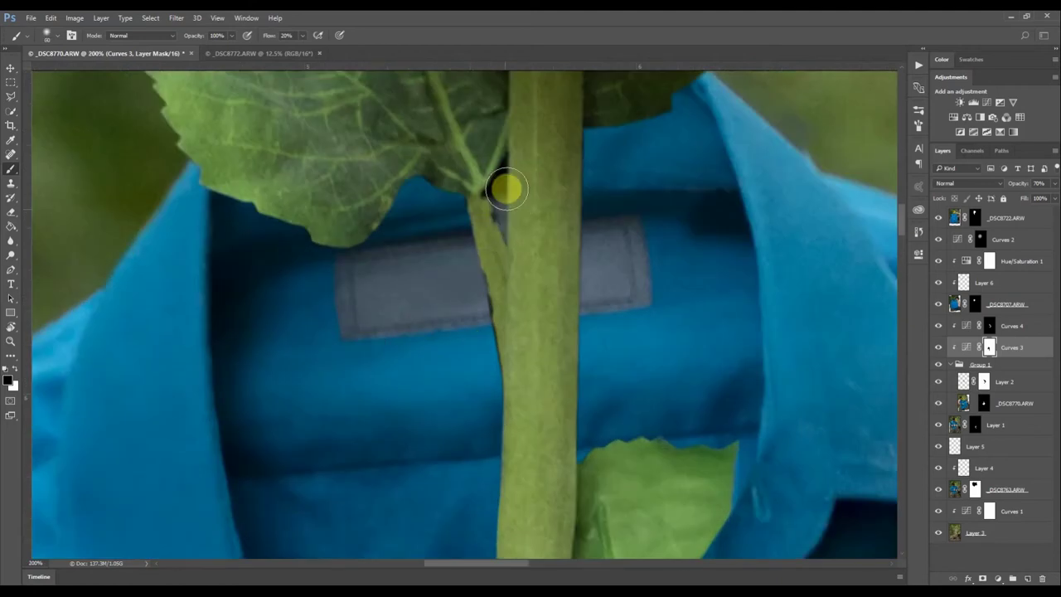
left_click(972, 220)
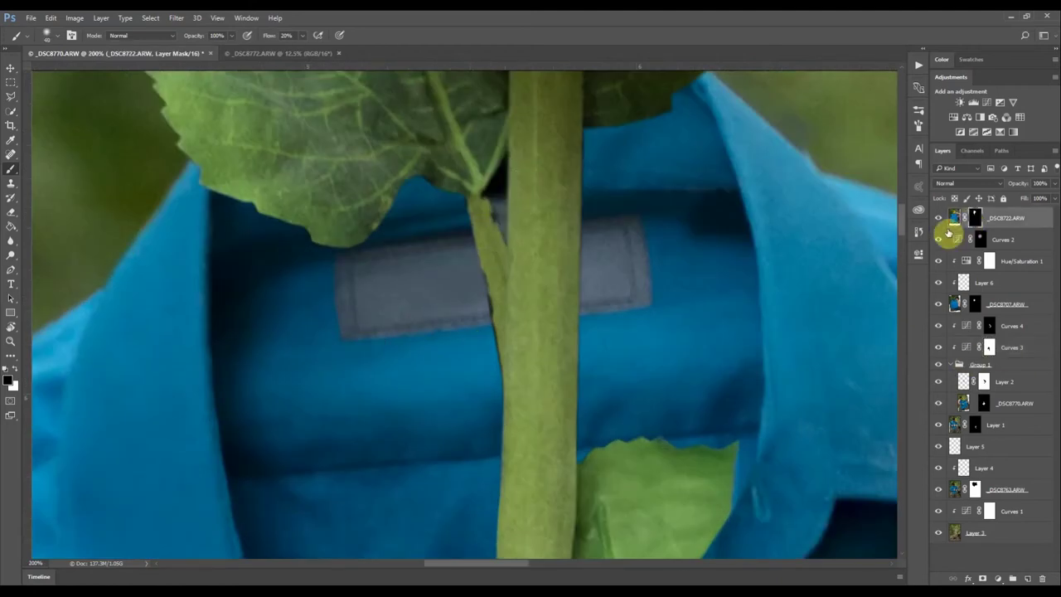
left_click(939, 220)
left_click(938, 221)
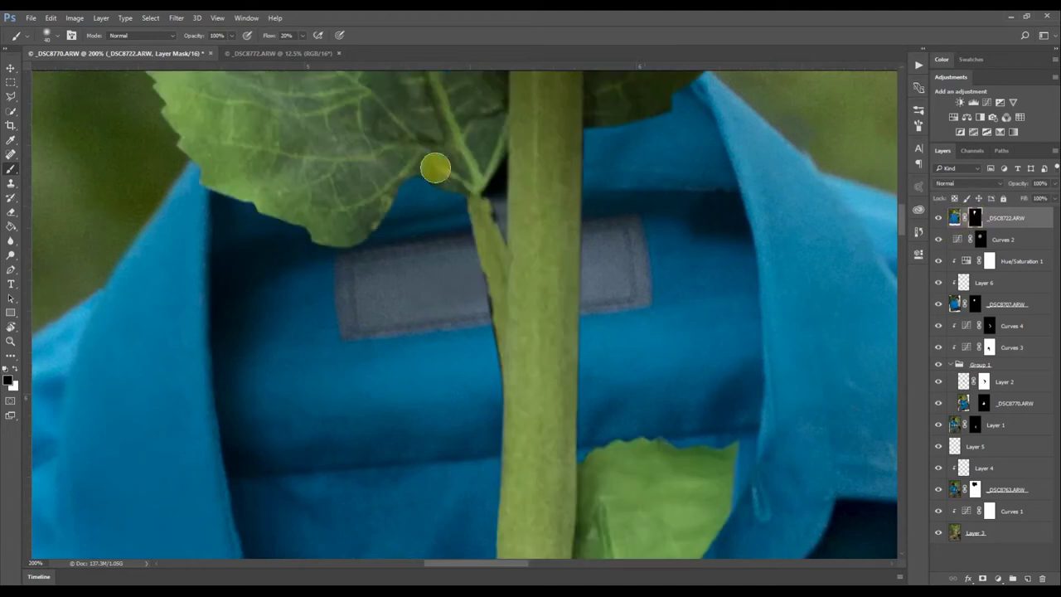
Mask out the dark leftovers between the leaf stalk and main stem inside the collar on _DSC8722.ARW with a small black brush
mouse_move(480, 339)
left_mouse_down()
mouse_move(515, 387)
mouse_move(492, 343)
mouse_move(486, 262)
mouse_move(511, 423)
left_mouse_up()
key("x")
key("[")
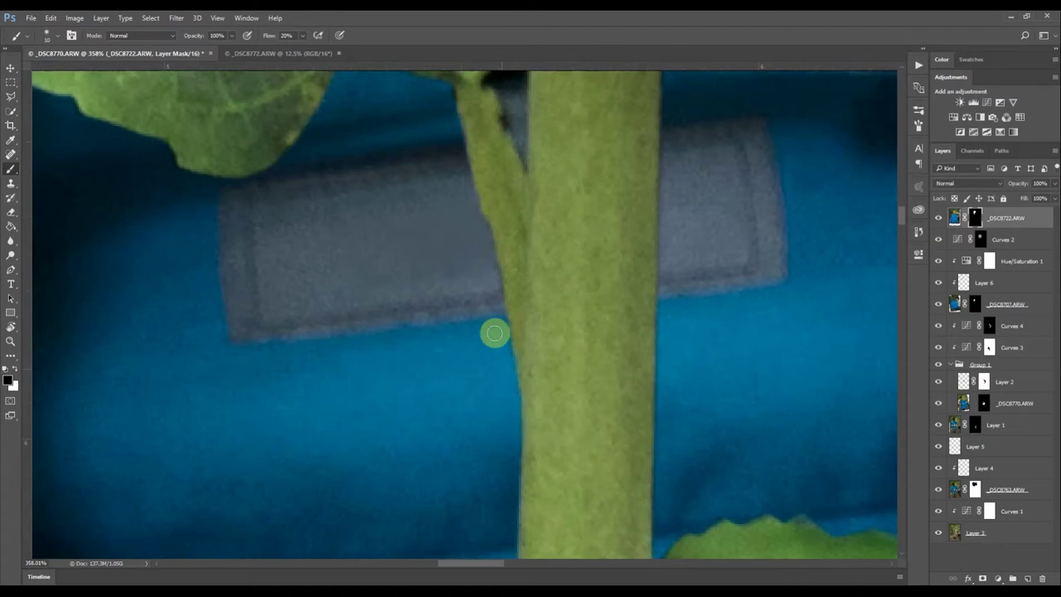
left_click_drag(490, 99, 523, 254)
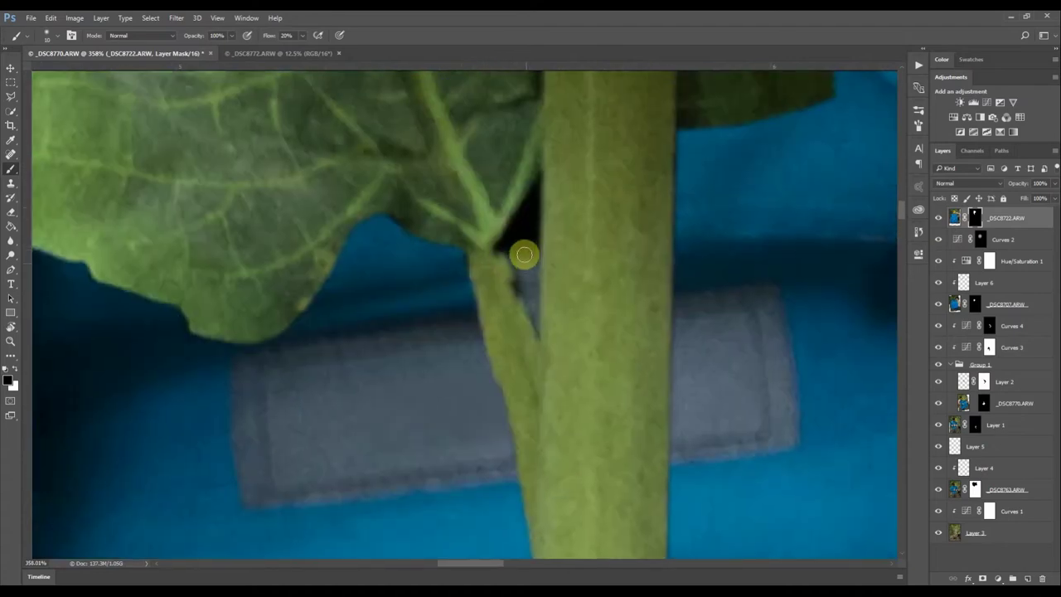
mouse_move(528, 215)
left_mouse_down()
mouse_move(516, 262)
mouse_move(501, 247)
mouse_move(520, 271)
mouse_move(529, 254)
mouse_move(520, 286)
mouse_move(533, 257)
mouse_move(534, 319)
left_mouse_up()
key("x")
key("x")
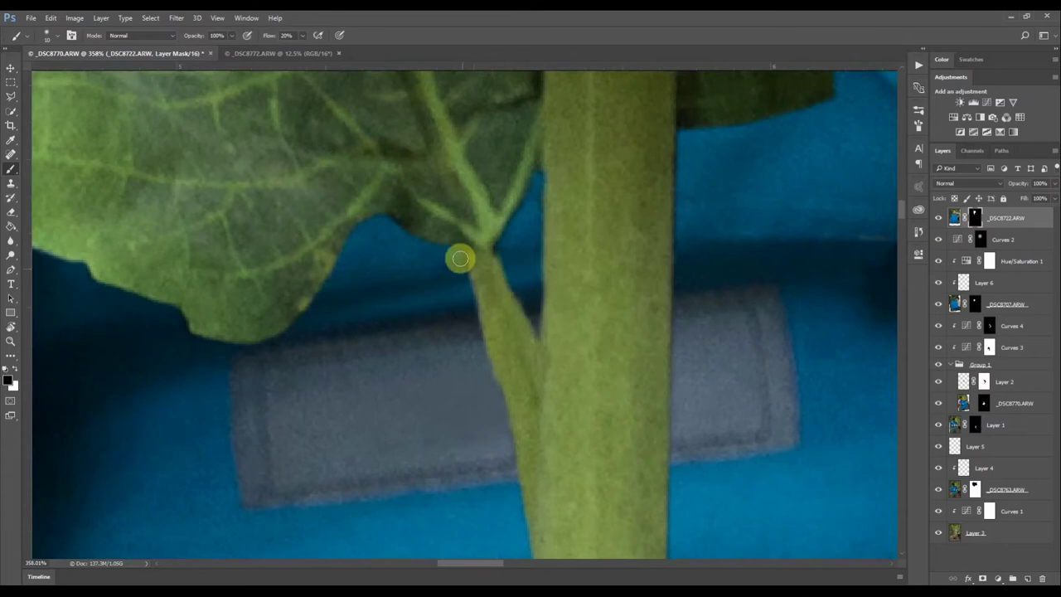
Clean the outer serrated edge of the large leaf up to the petals by brushing black on the _DSC8722.ARW mask
left_click_drag(87, 275, 387, 303)
key("h")
left_click_drag(310, 339, 321, 319)
left_click_drag(304, 209, 325, 337)
mouse_move(306, 246)
left_mouse_down()
mouse_move(330, 102)
mouse_move(312, 107)
mouse_move(318, 244)
left_mouse_up()
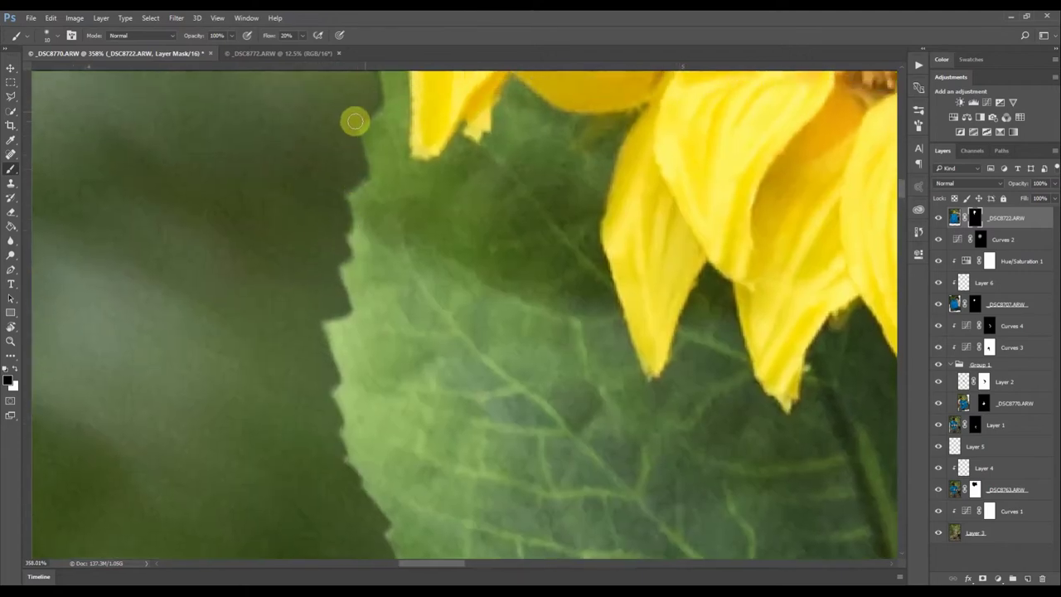
left_click_drag(377, 140, 374, 185)
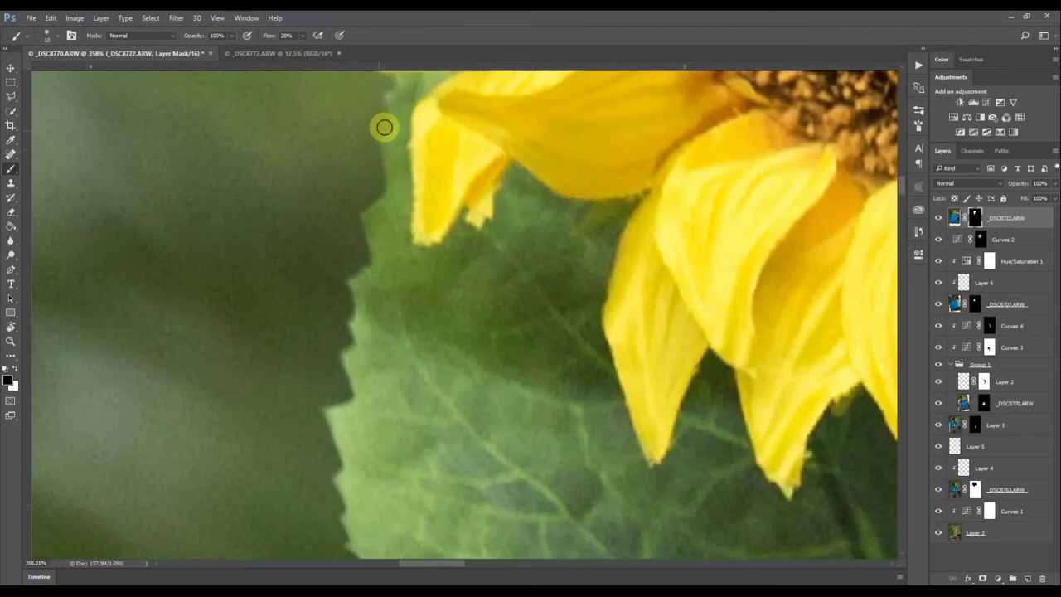
left_click_drag(388, 108, 379, 225)
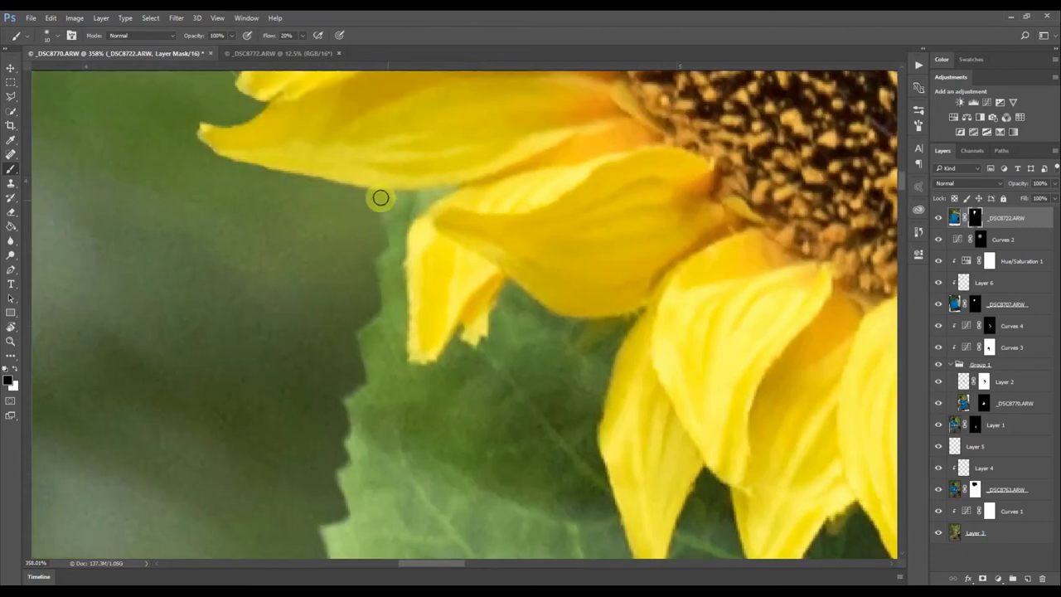
left_click_drag(547, 224, 377, 267)
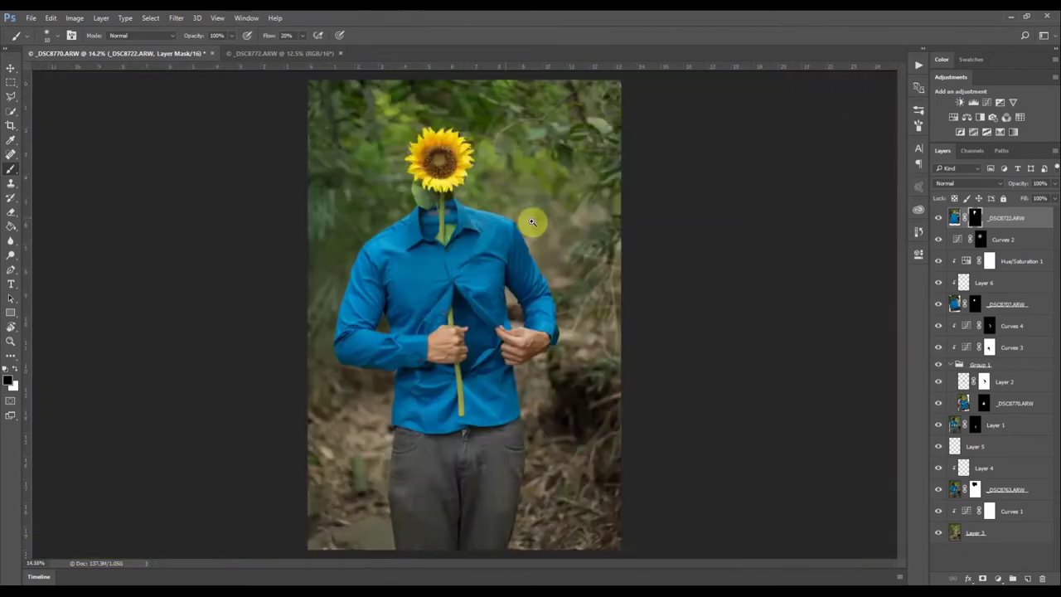
Inspect the leaves, stem and inner collar up close for leftover mask edges
left_click_drag(469, 221, 572, 218)
left_click_drag(353, 151, 383, 188)
scroll(382, 187, "up", 4)
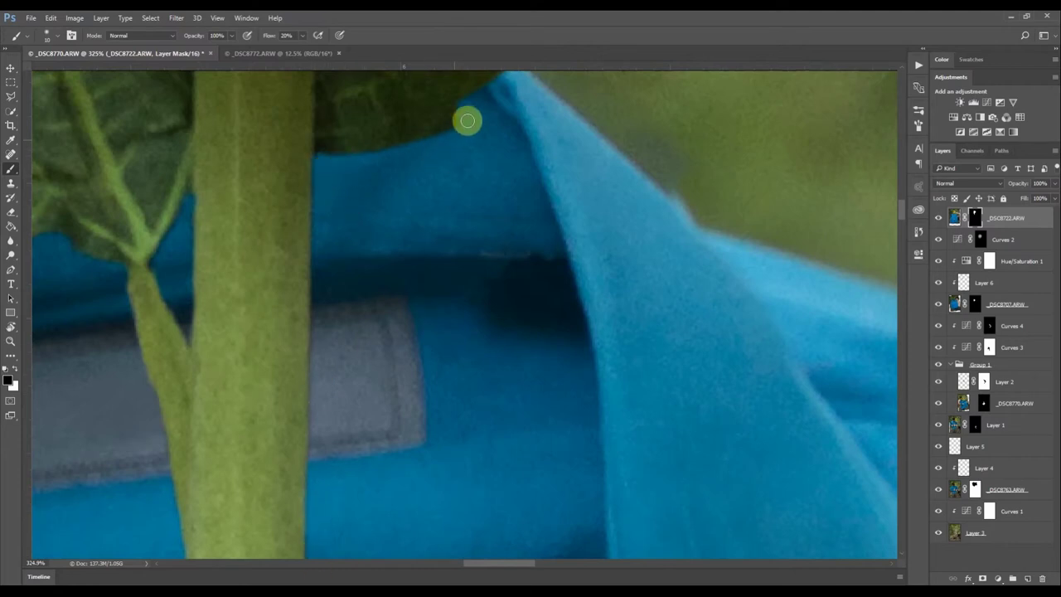
scroll(440, 249, "down", 3)
scroll(439, 249, "left", 2)
scroll(440, 471, "down", 2)
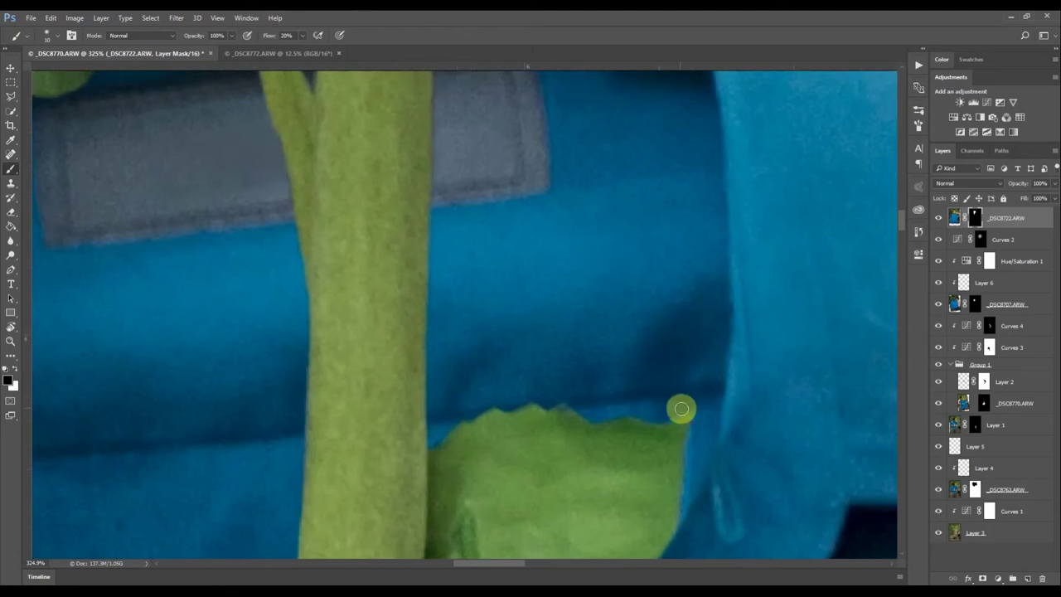
scroll(580, 403, "down", 10)
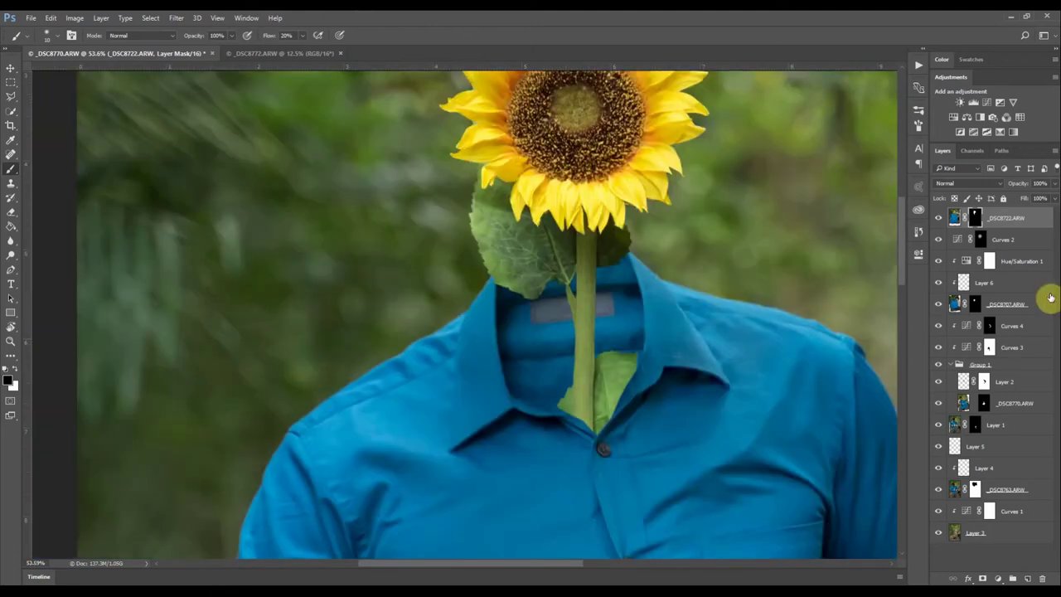
Add a darkening Curves adjustment layer directly above Curves 2 and invert its mask to black
left_click(998, 578)
left_click(983, 406)
left_click_drag(856, 344, 858, 367)
key("ctrl+i")
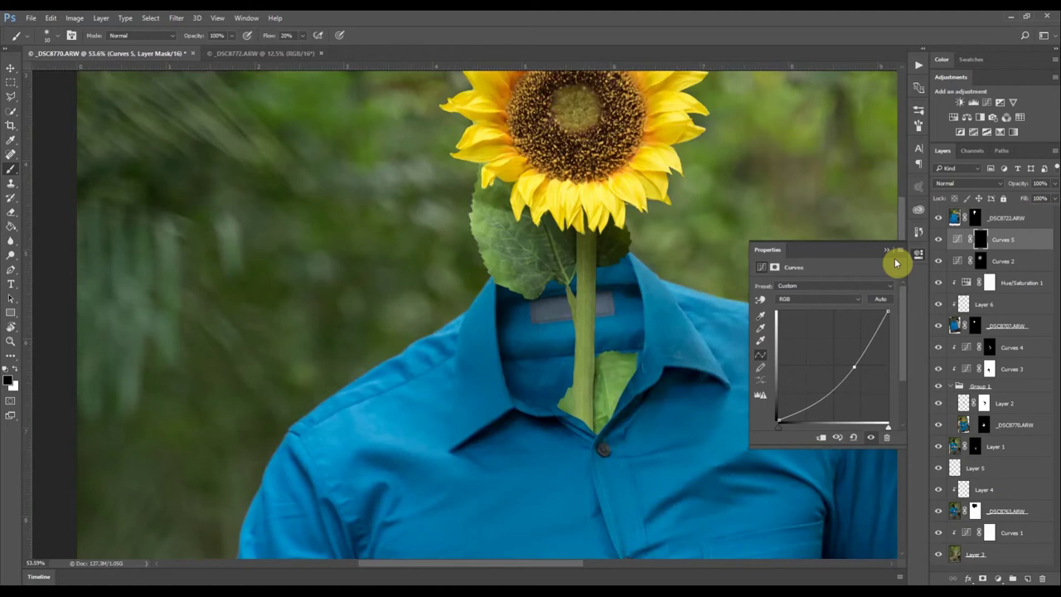
left_click(921, 257)
Paint shadows under the leaves and around the stem inside the collar on the Curves 5 mask in white at 40% opacity
scroll(605, 274, "up", 5)
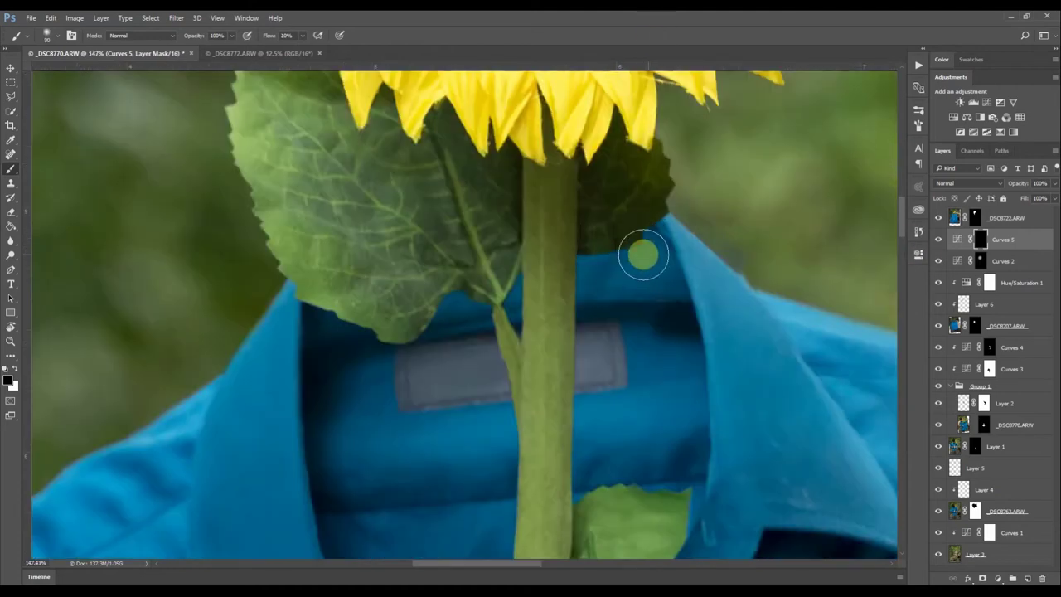
key("x")
key("4")
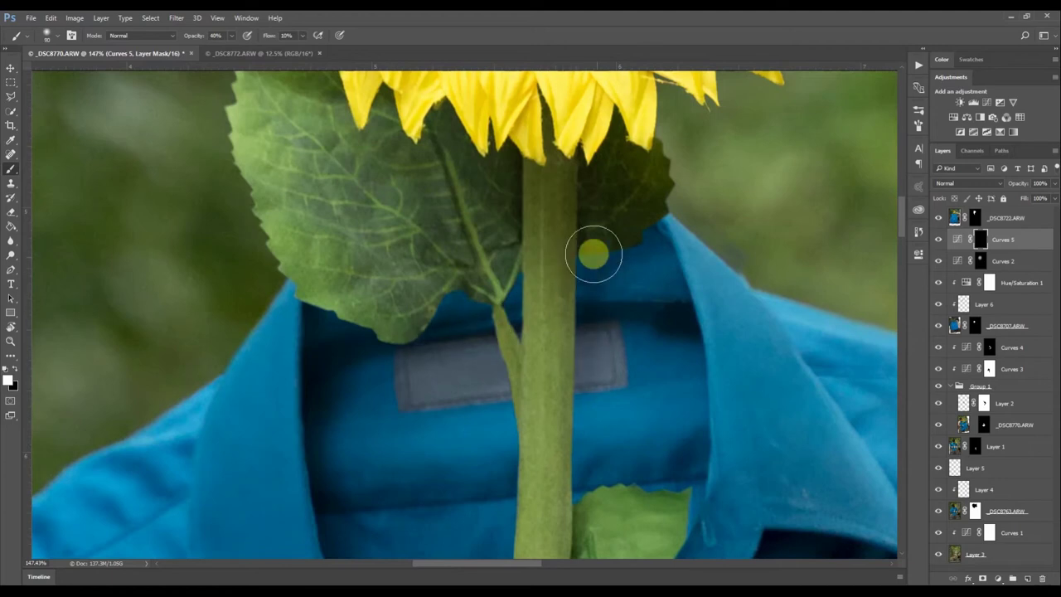
scroll(588, 265, "down", 3)
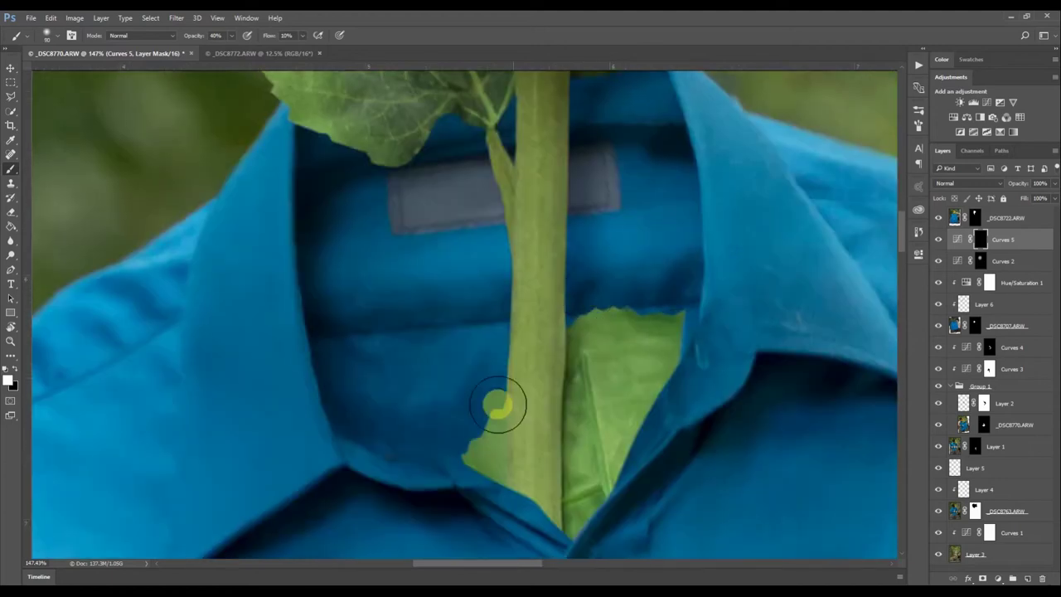
Clean the serrated top and outer edge of the small collar leaf on the _DSC8722.ARW mask with a very small black brush
left_click(939, 219)
left_click(939, 219)
scroll(676, 332, "up", 8)
left_click(974, 221)
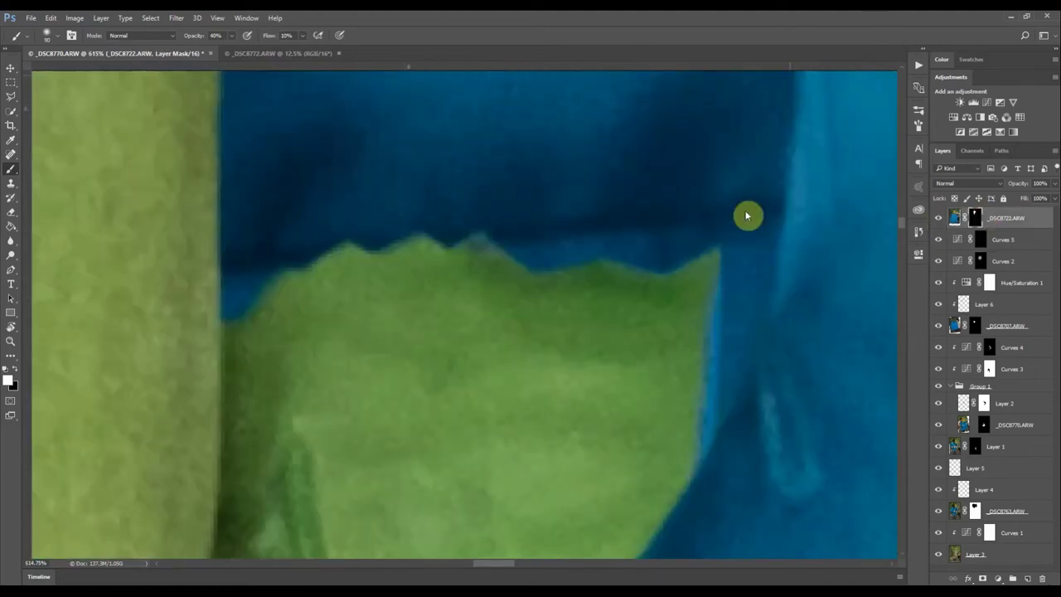
key("bracketleft")
key("bracketleft")
key("bracketleft")
key("bracketleft")
key("bracketleft")
key("bracketleft")
key("bracketleft")
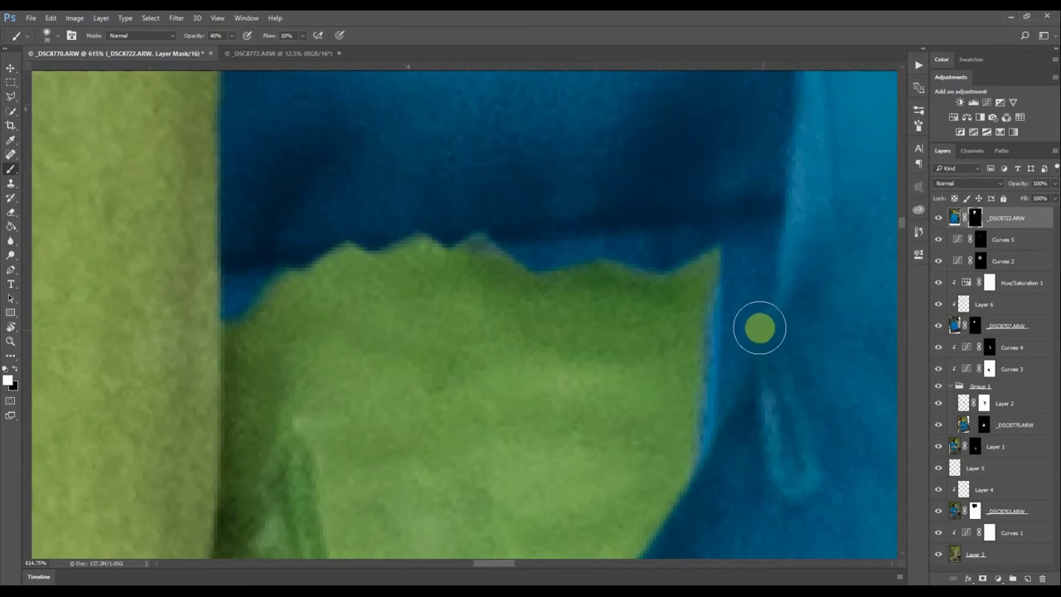
key("x")
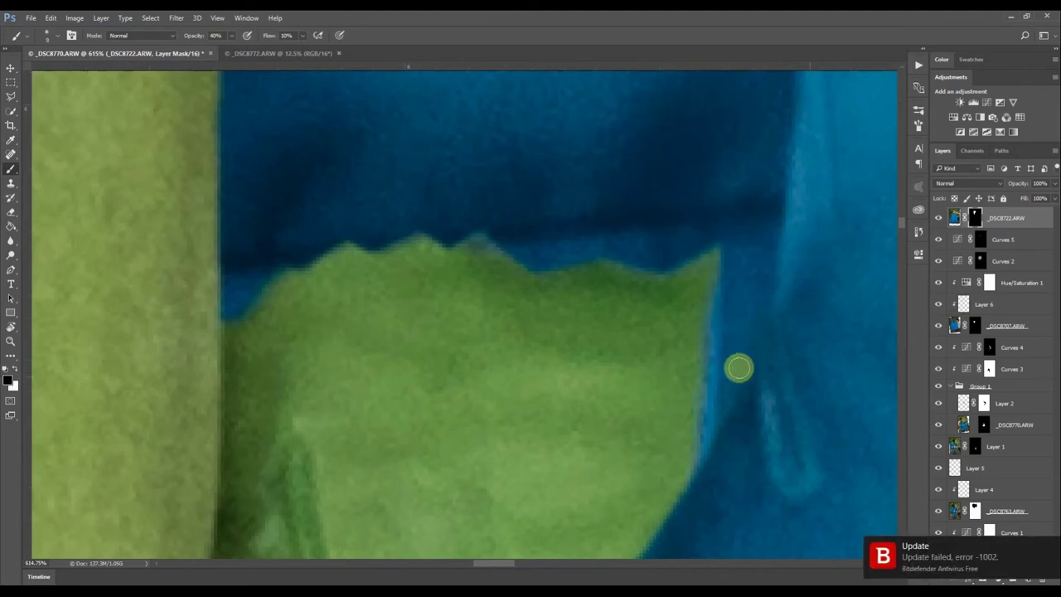
left_click(1049, 551)
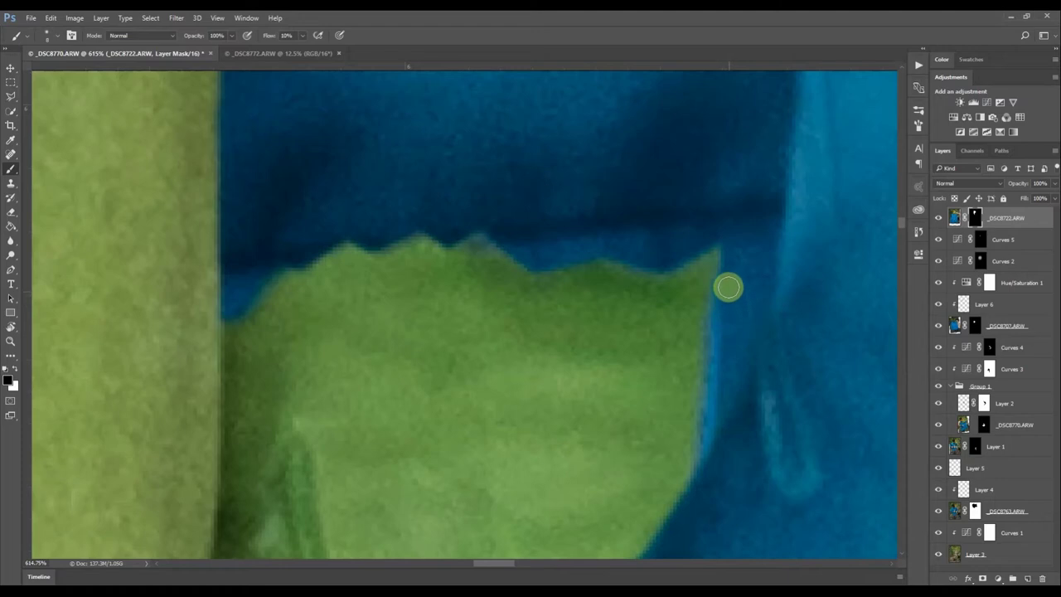
mouse_move(722, 305)
left_mouse_down()
mouse_move(720, 370)
mouse_move(721, 288)
mouse_move(706, 475)
mouse_move(698, 245)
mouse_move(739, 252)
mouse_move(712, 238)
mouse_move(617, 257)
mouse_move(485, 236)
mouse_move(377, 253)
mouse_move(337, 241)
mouse_move(313, 277)
left_mouse_up()
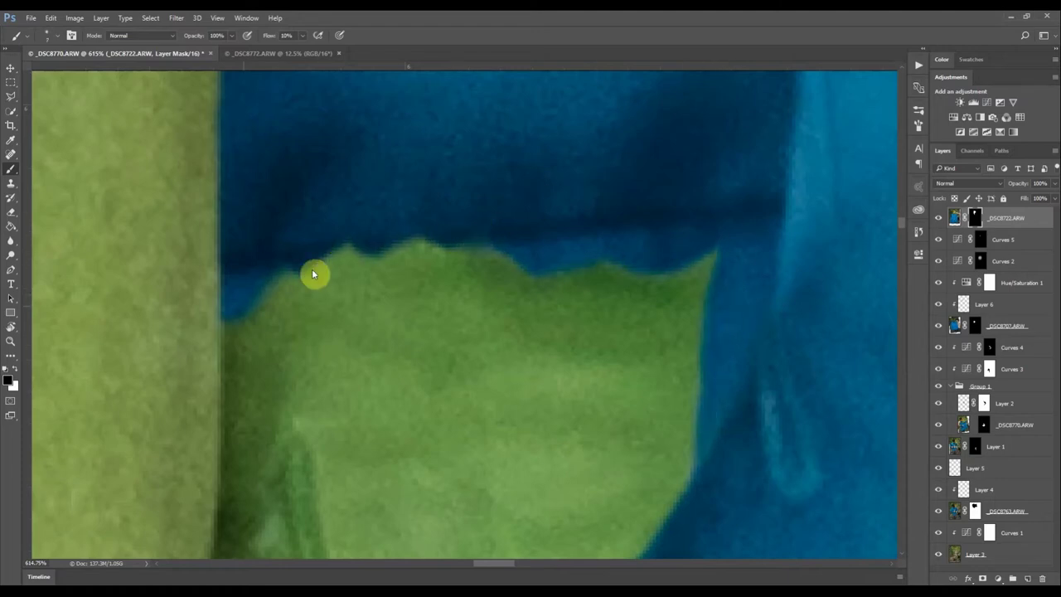
Build up the collar shadows around the stem on the Curves 5 mask with white at 30% opacity
left_click_drag(691, 479, 506, 468)
left_click_drag(784, 368, 481, 356)
left_click_drag(473, 340, 615, 346)
key("alt+bracketleft")
key("x")
key("3")
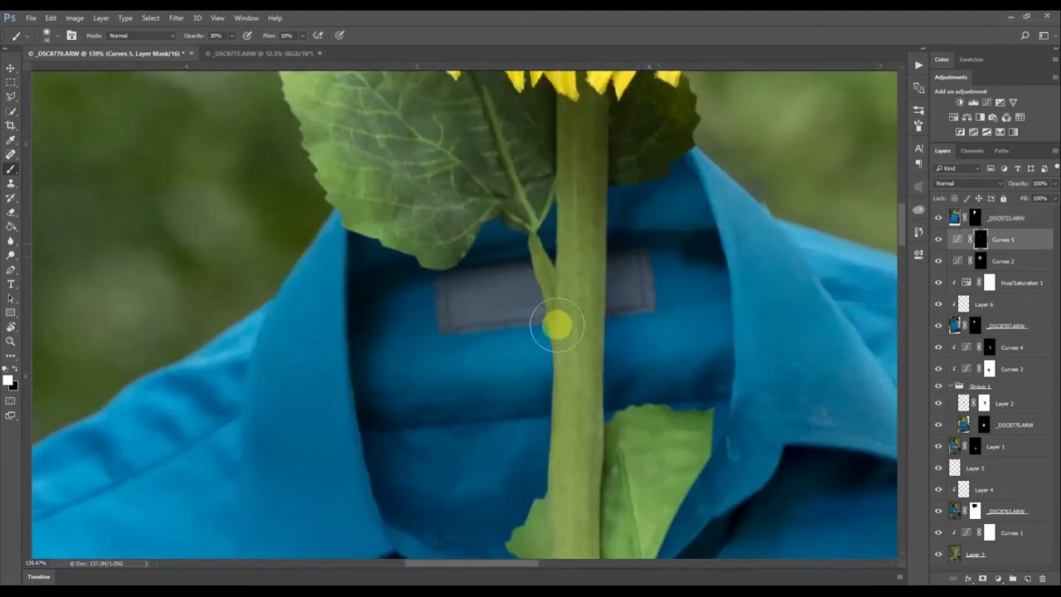
scroll(609, 372, "down", 10)
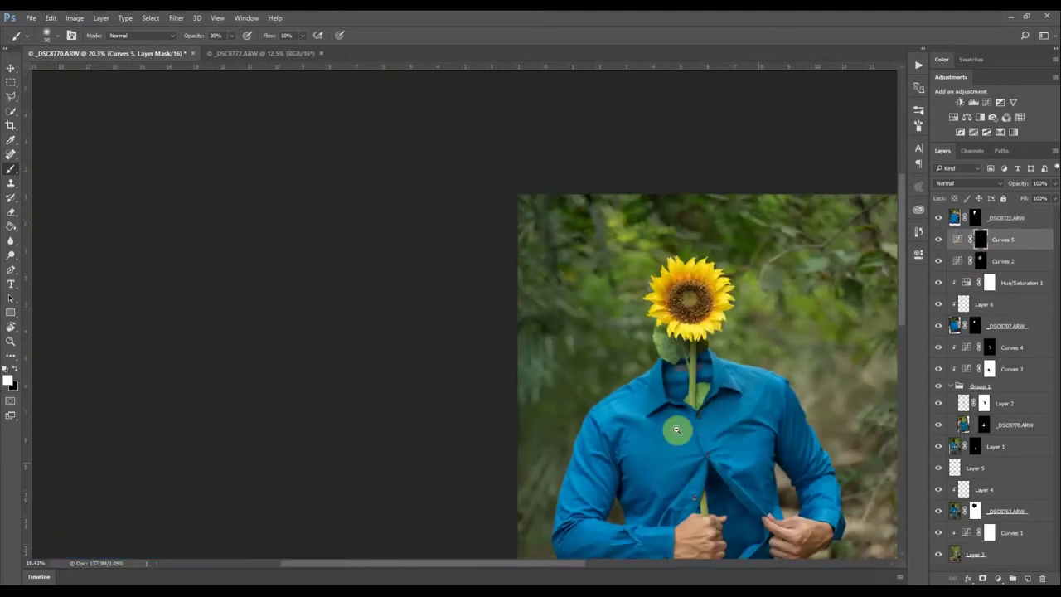
Add a brightening Curves adjustment layer above Curves 2 and invert its mask to black
scroll(458, 280, "up", 5)
scroll(448, 282, "down", 1)
left_click(1003, 261)
left_click(999, 579)
left_click(998, 404)
left_click_drag(821, 380, 813, 368)
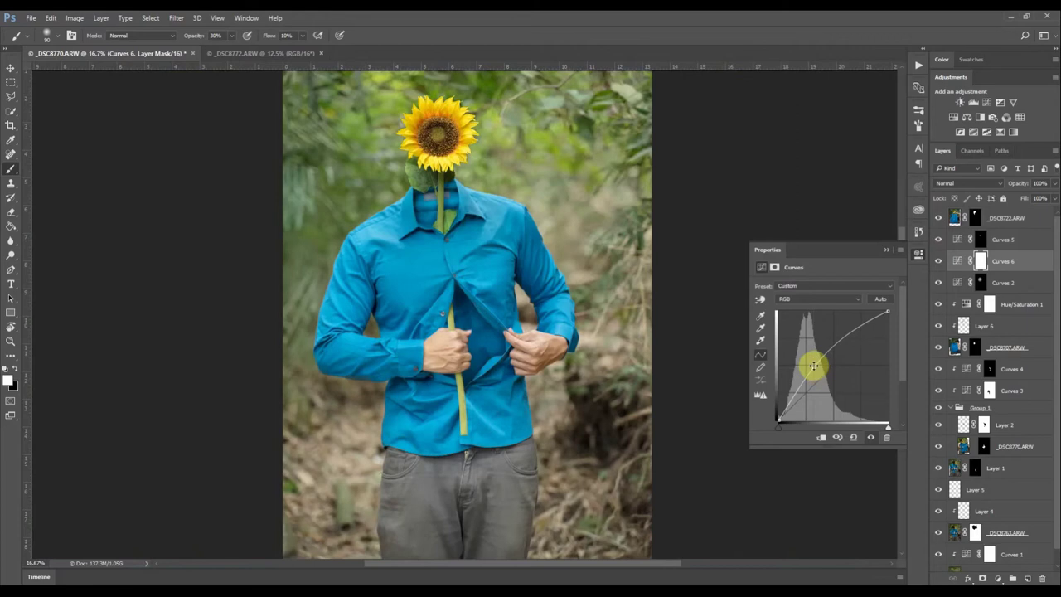
key("ctrl+i")
scroll(433, 217, "up", 5)
left_click(919, 259)
Brighten the fabric inside the lower collar by painting white at 30% opacity on the Curves 6 mask
key("ctrl+plus")
key("ctrl+plus")
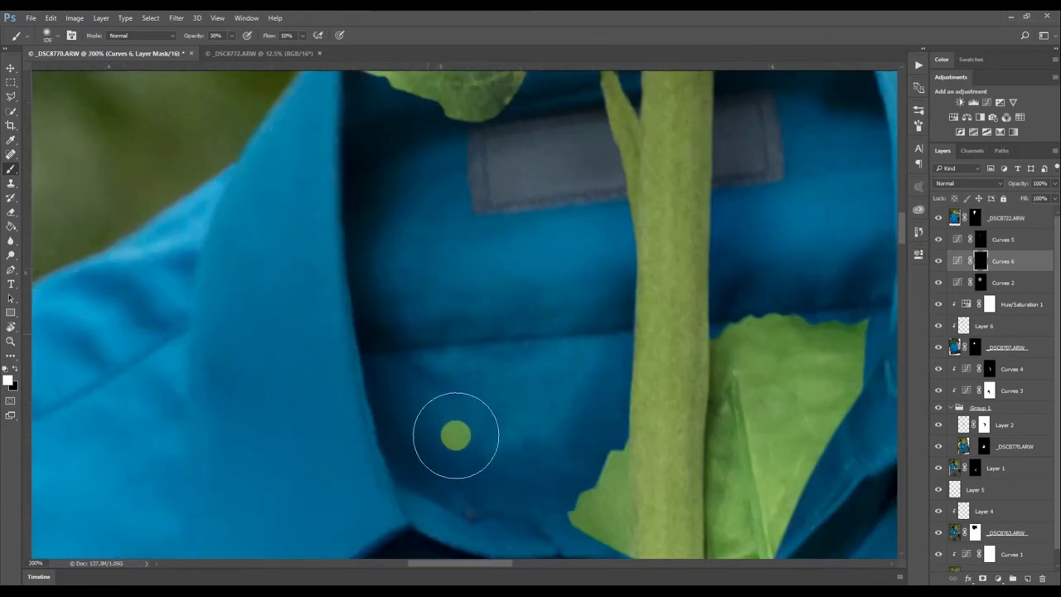
scroll(845, 300, "down", 8)
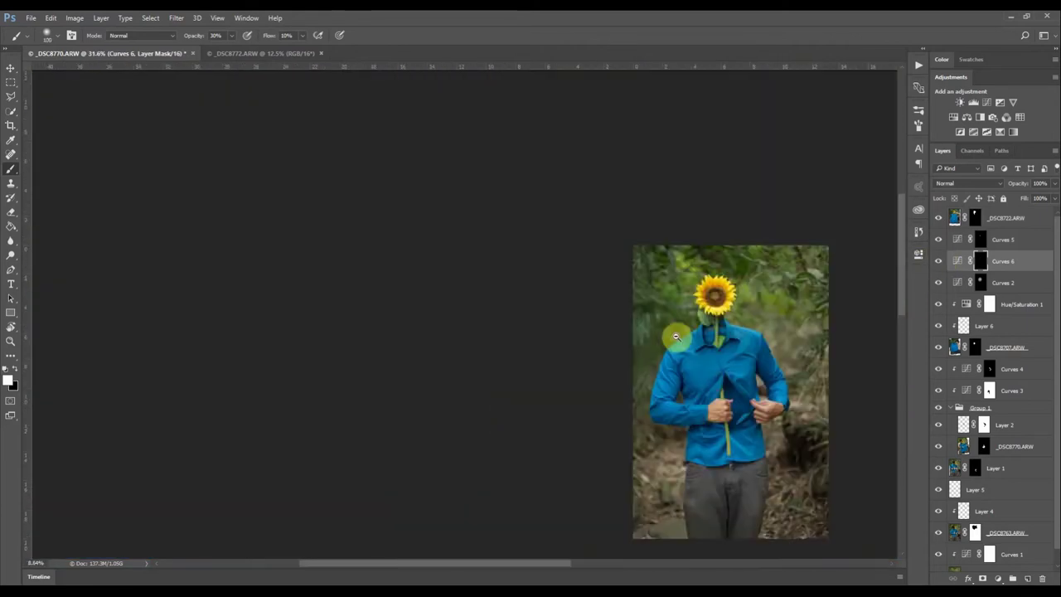
Add a slightly darkening Curves adjustment layer above Layer 1 and invert its mask to black
scroll(456, 278, "up", 7)
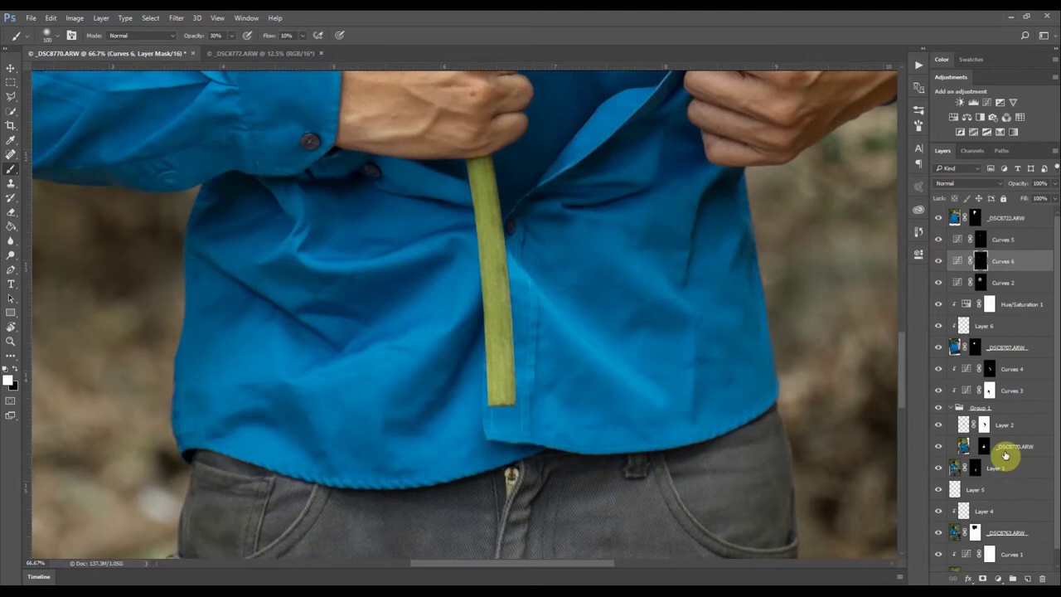
left_click(1005, 458)
left_click(999, 578)
left_click(1004, 408)
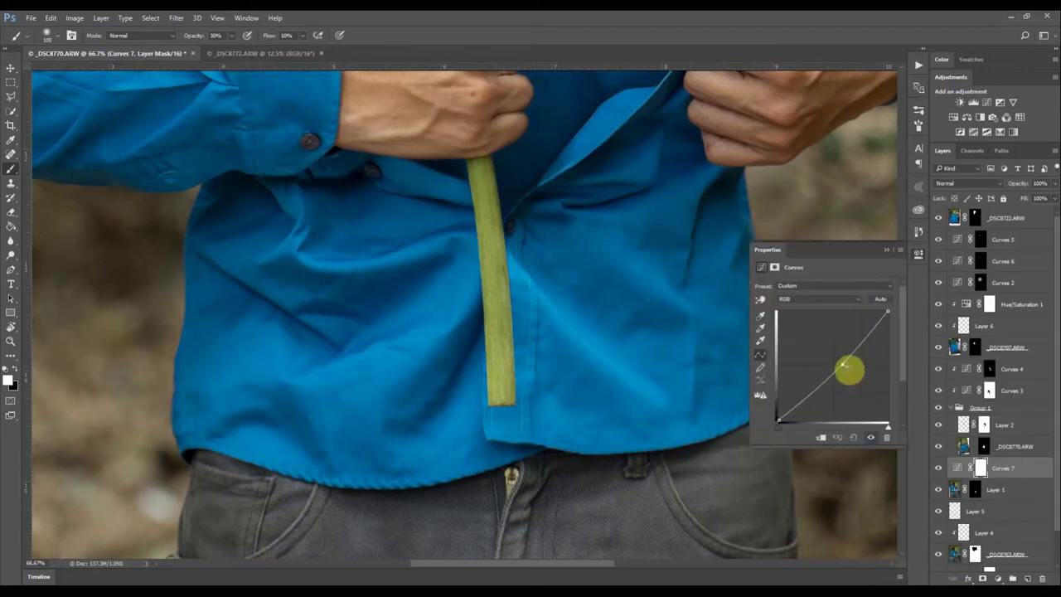
left_click_drag(848, 369, 854, 373)
key("ctrl+i")
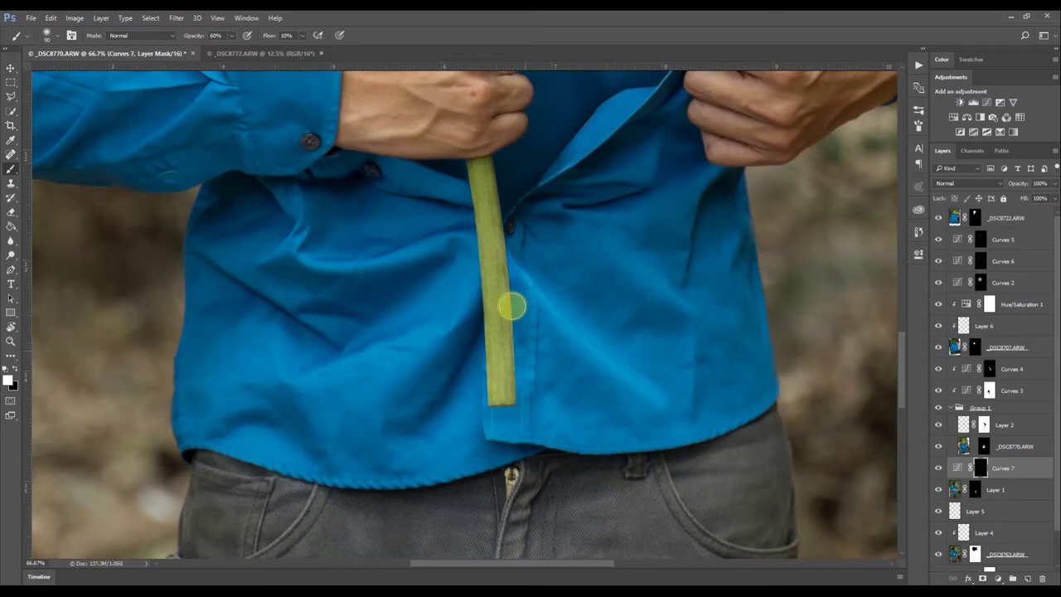
Paint a shadow along the lower stem on the Curves 7 mask with a 125 px white brush at 60% opacity
key("bracketright")
key("bracketright")
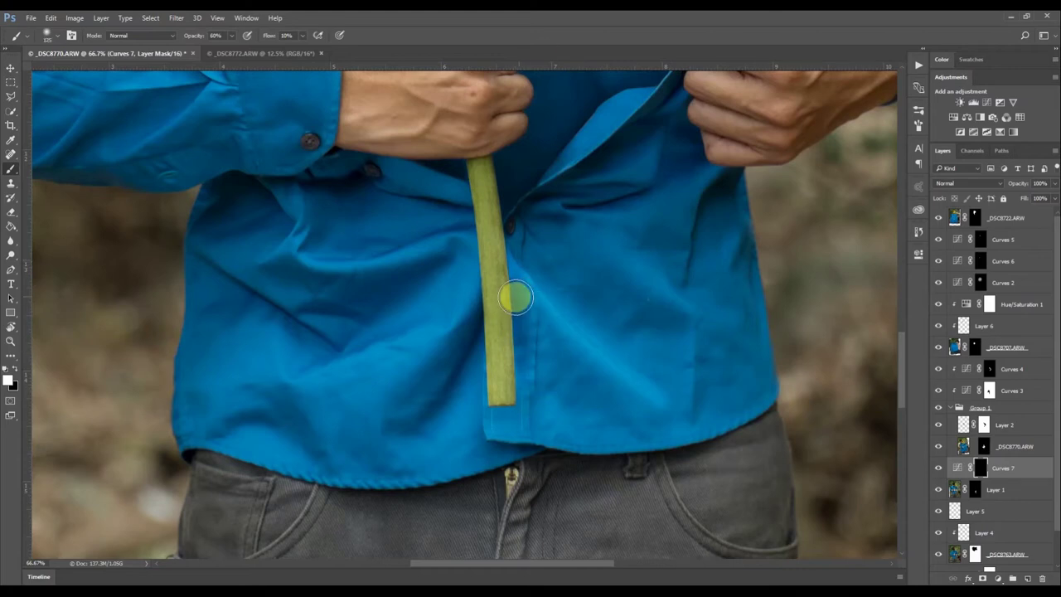
mouse_move(502, 226)
left_mouse_down()
mouse_move(514, 337)
mouse_move(529, 349)
mouse_move(520, 379)
mouse_move(517, 362)
mouse_move(525, 390)
left_mouse_up()
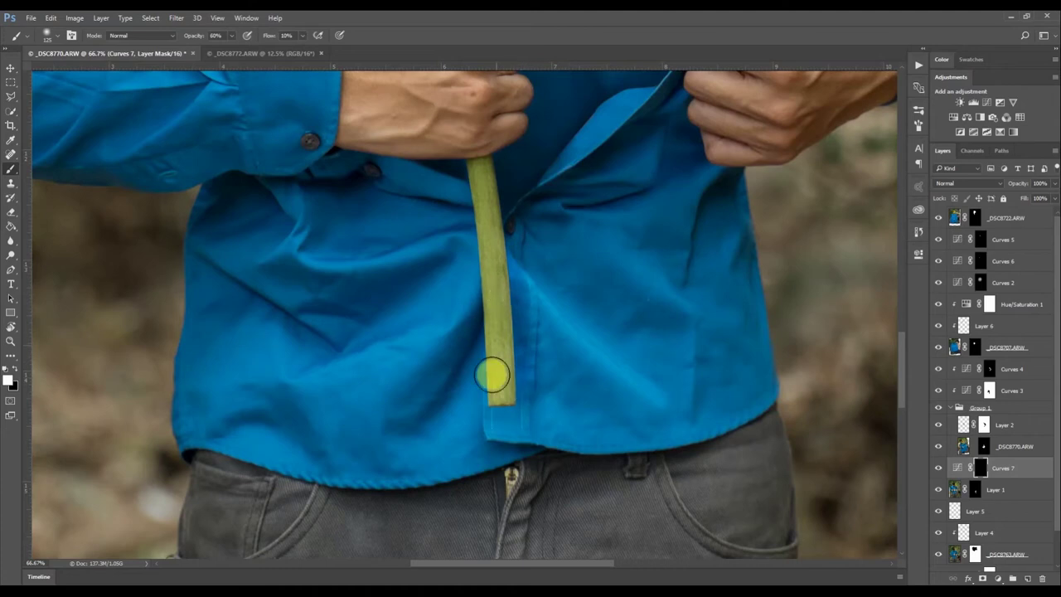
Soften the outer spread of the lower stem's shadow by brushing black on the Curves 7 mask, and restore white as the painting colour
key("x")
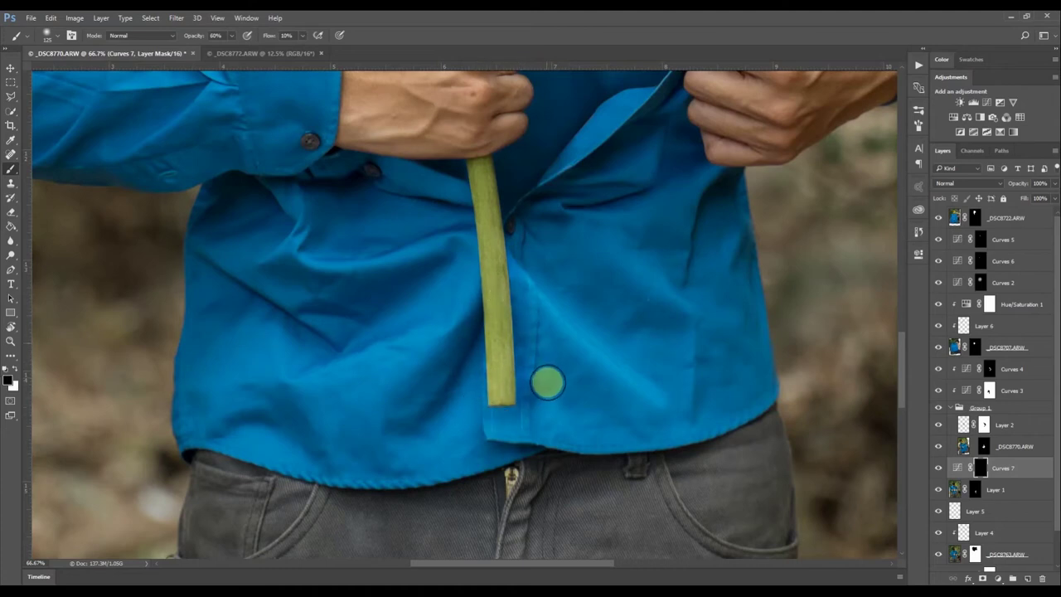
left_click_drag(554, 301, 477, 303)
mouse_move(461, 386)
left_mouse_down()
mouse_move(548, 368)
mouse_move(598, 423)
left_mouse_up()
key("x")
left_click_drag(631, 344, 568, 276)
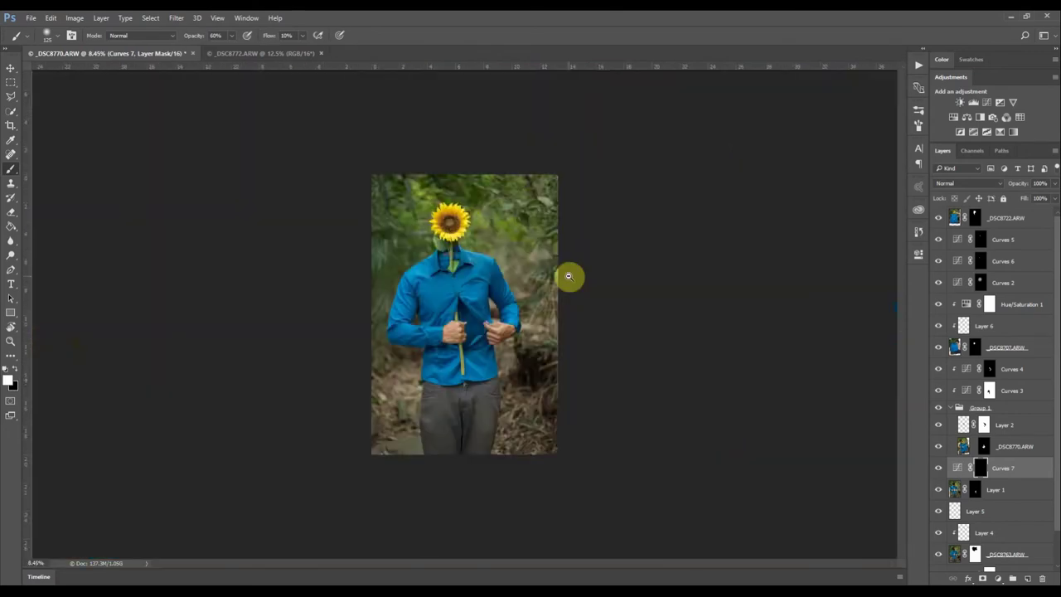
Create a new empty layer above _DSC8722.ARW at the top of the layer stack
scroll(983, 356, "down", 2)
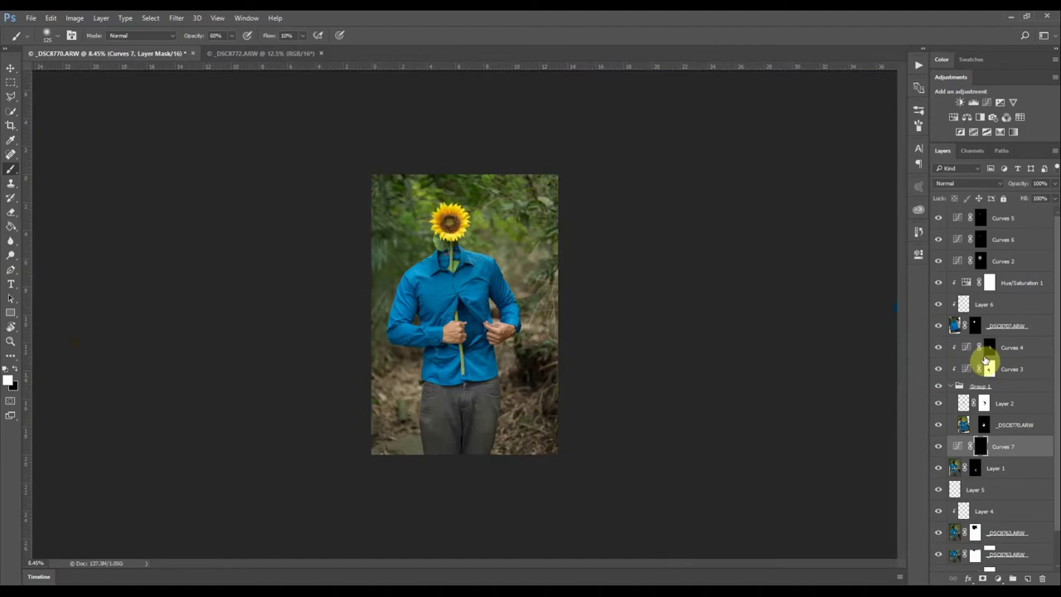
scroll(988, 357, "up", 2)
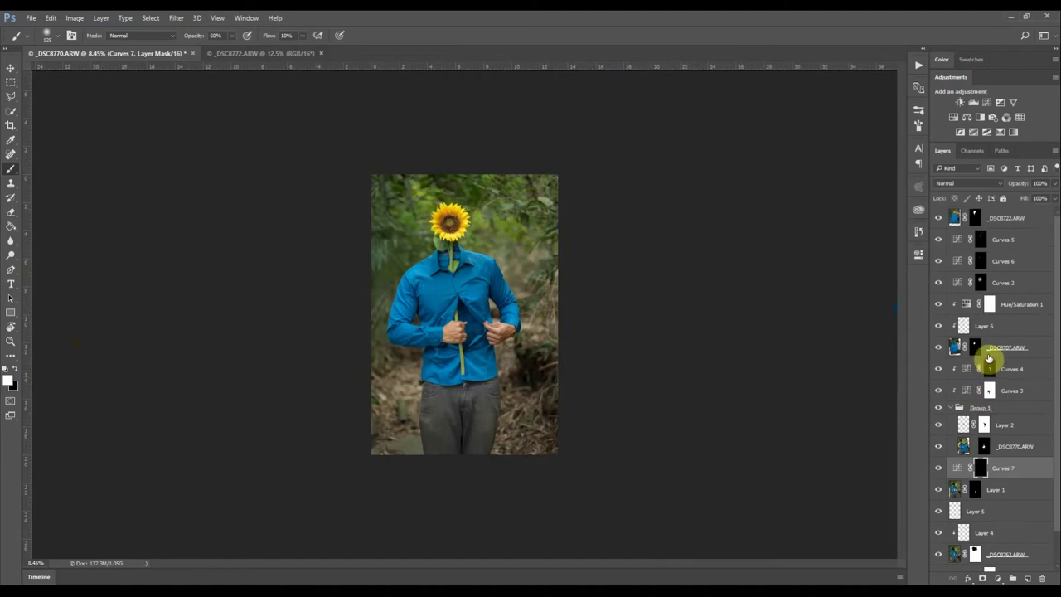
left_click(1022, 219)
scroll(1023, 219, "down", 2)
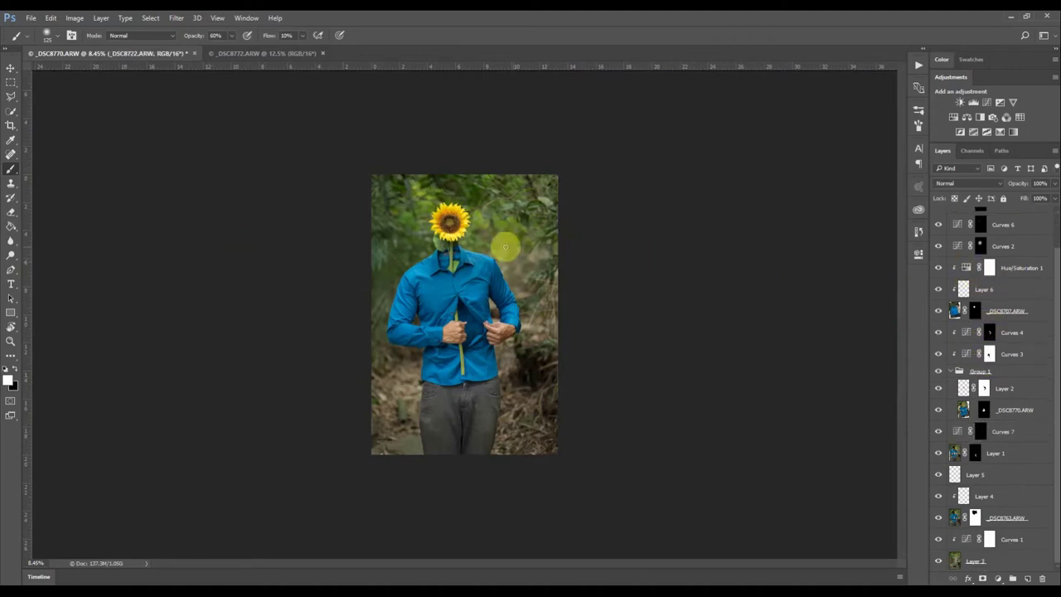
scroll(456, 389, "up", 2)
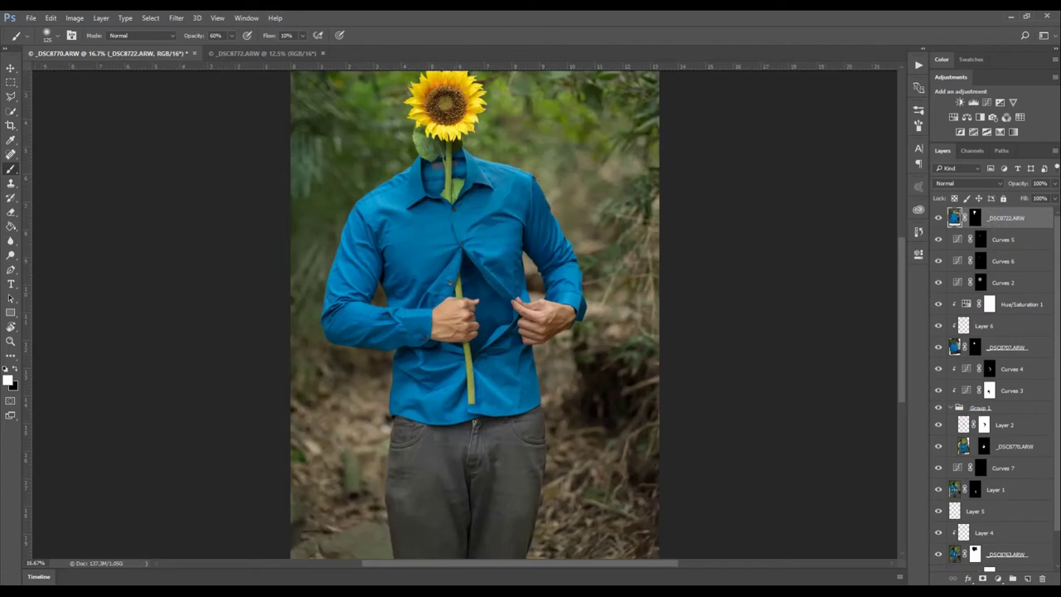
left_click(1033, 578)
Heal the lowest crease line across the bent forearm sleeve on Layer 7 with a 25 px content-aware Spot Healing Brush
scroll(407, 222, "up", 5)
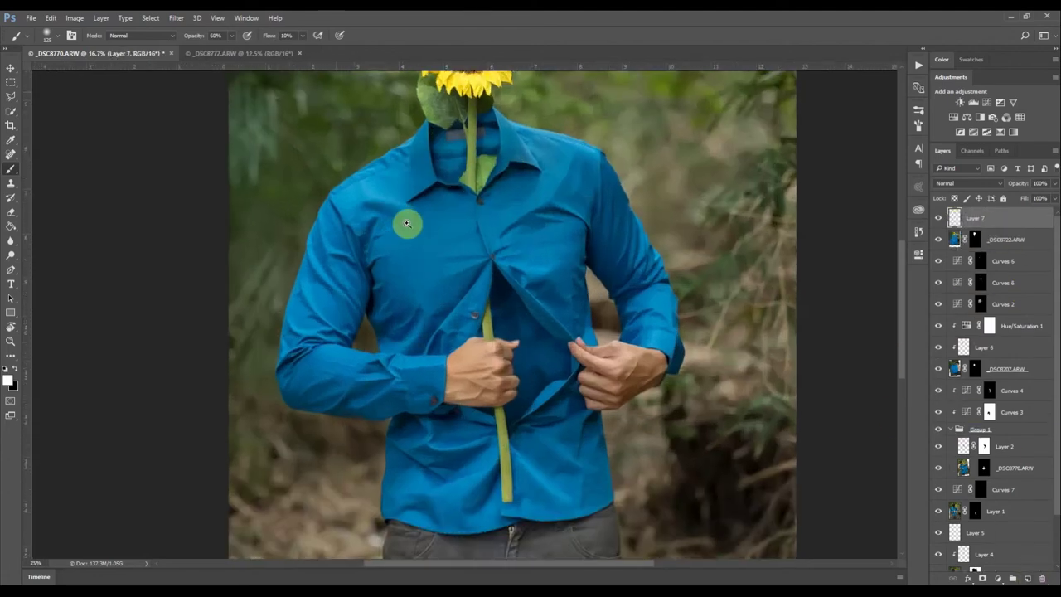
scroll(407, 222, "up", 1)
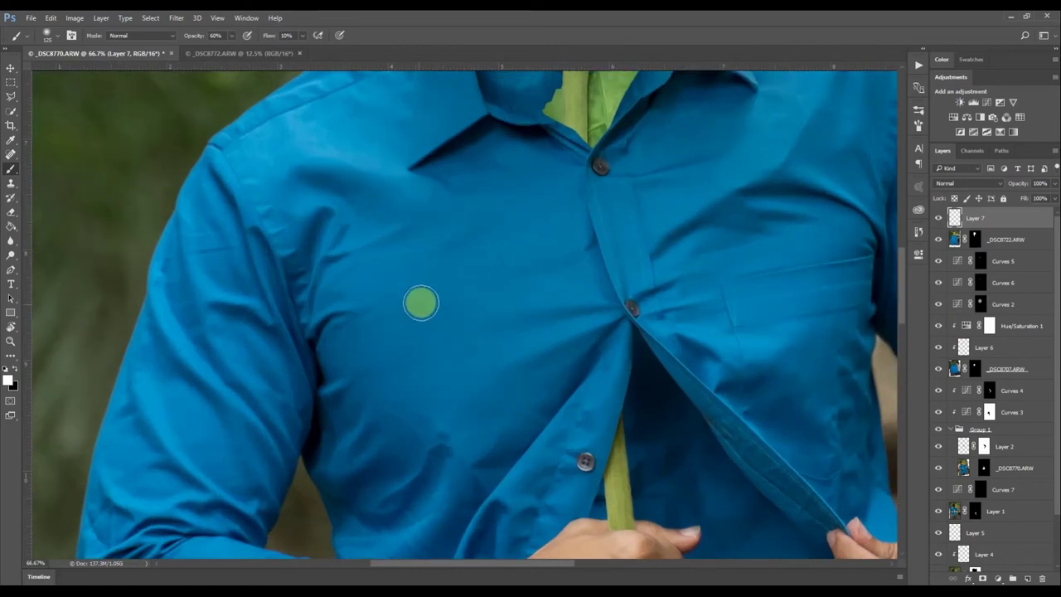
left_click_drag(483, 425, 469, 262)
left_click_drag(411, 241, 448, 172)
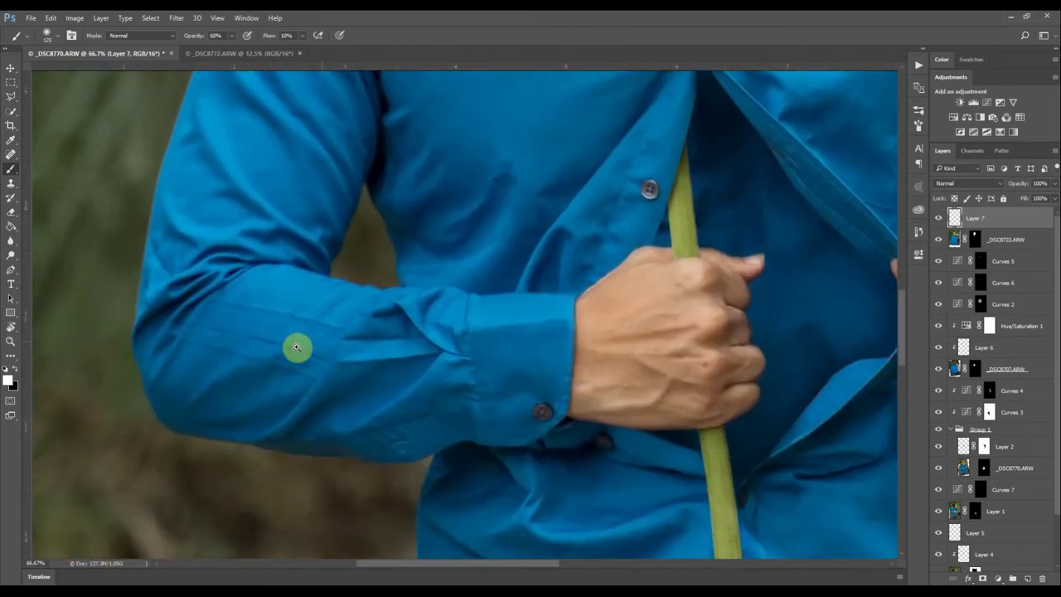
scroll(290, 347, "up", 2)
key("j")
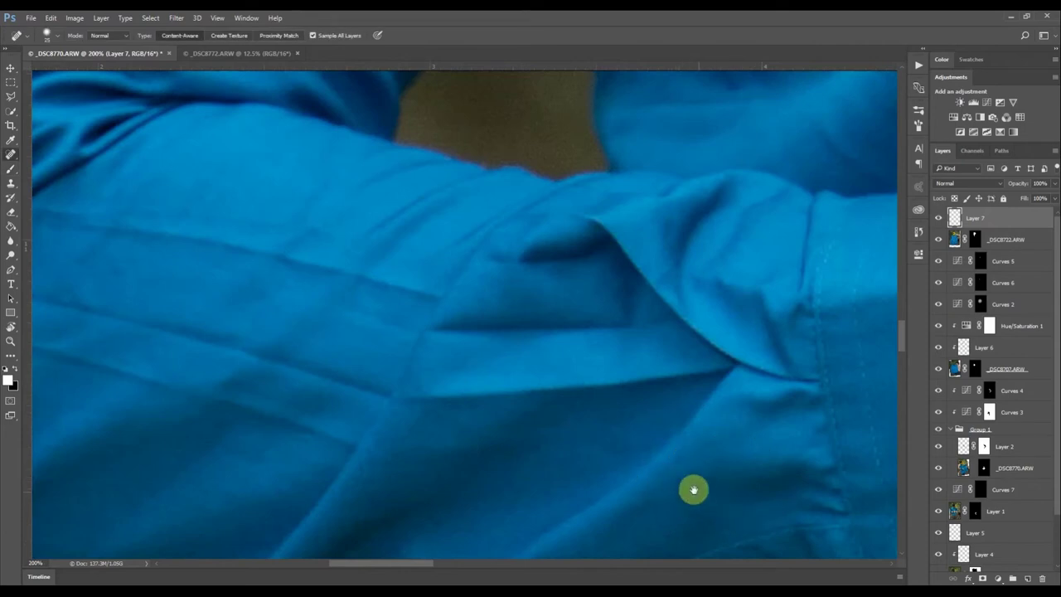
left_click(693, 490)
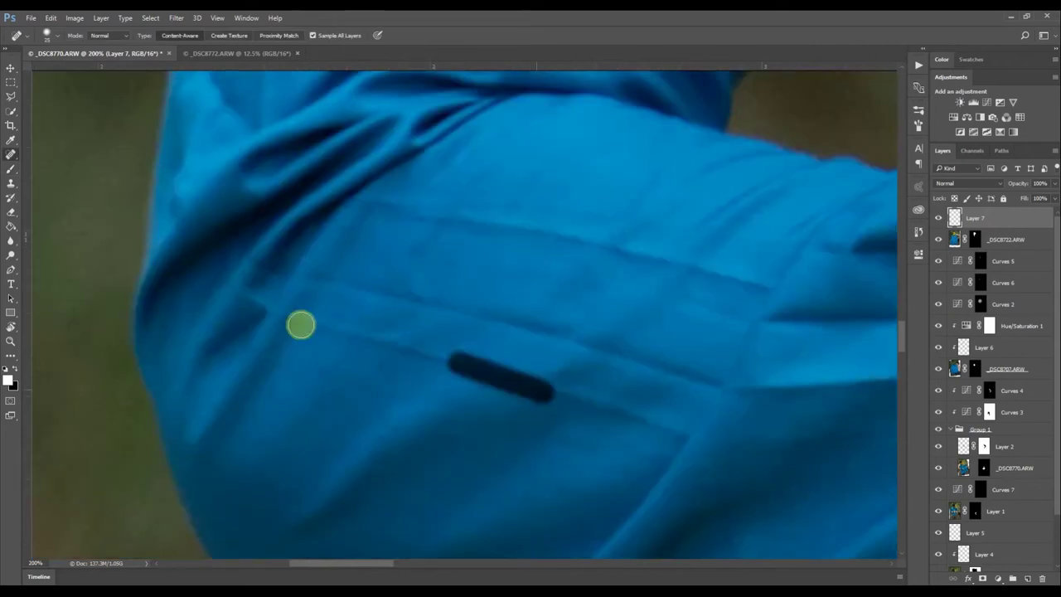
left_click(455, 357)
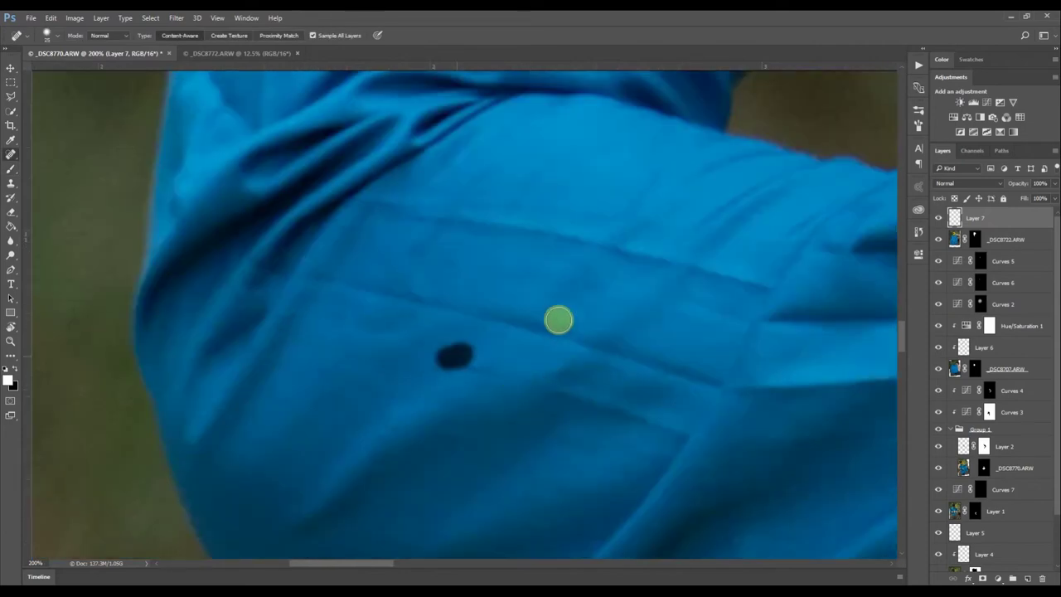
Heal the middle crease and the rest of the lower fold lines along the same forearm sleeve
mouse_move(562, 330)
left_mouse_down()
mouse_move(443, 312)
mouse_move(353, 263)
left_mouse_up()
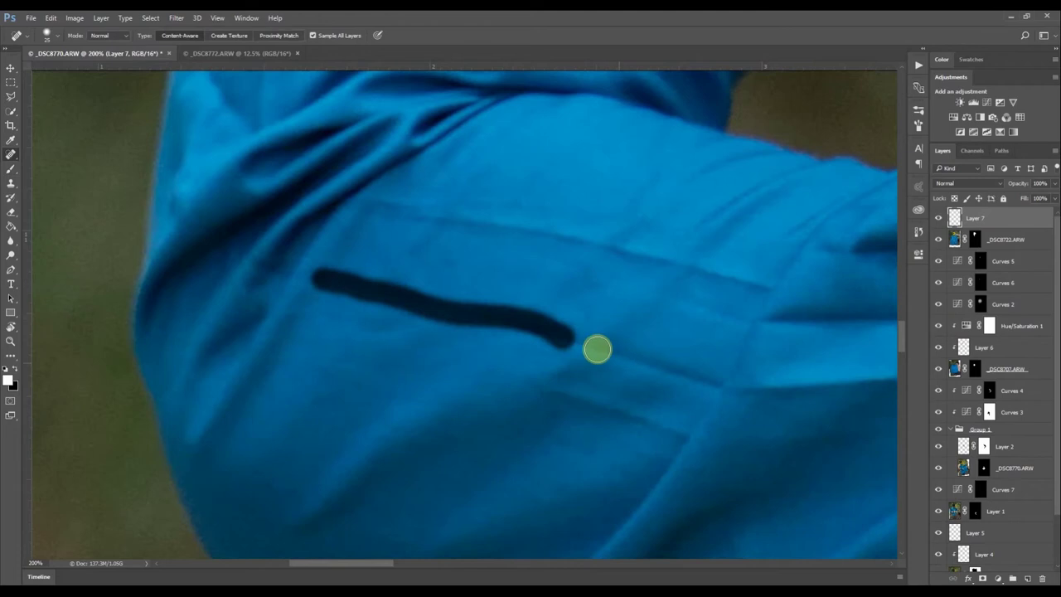
left_click_drag(566, 342, 713, 386)
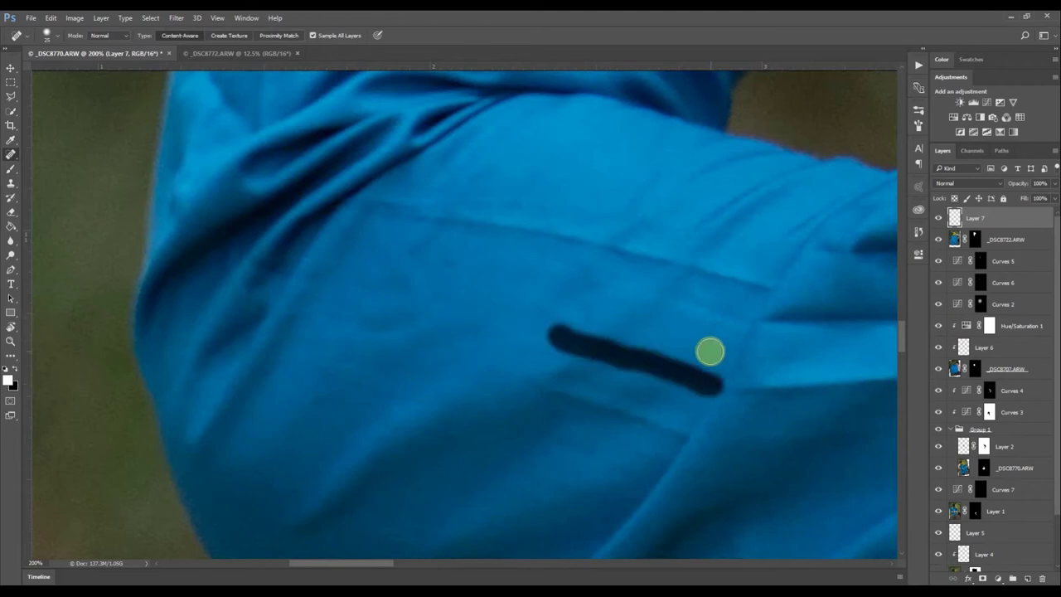
left_click_drag(669, 431, 562, 384)
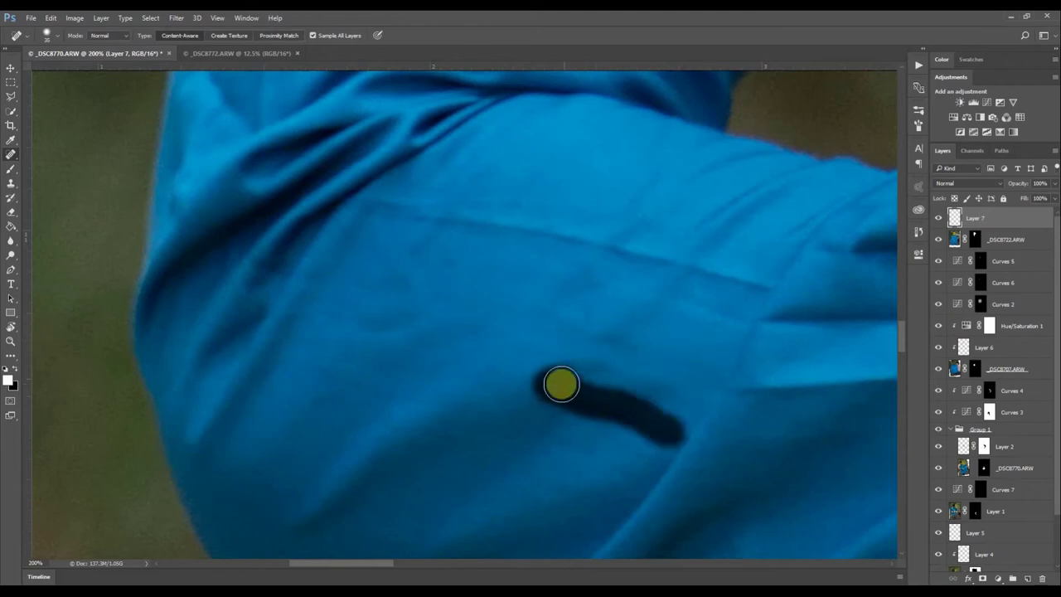
left_click_drag(593, 342, 619, 345)
left_click(330, 319)
mouse_move(670, 320)
left_mouse_down()
mouse_move(489, 320)
mouse_move(453, 337)
mouse_move(332, 348)
left_mouse_up()
left_click(418, 312)
Spot-heal small wrinkles on the opposite sleeve and the neighbouring shirt fabric on Layer 7
left_click_drag(590, 351, 829, 332, "ctrl")
left_click_drag(850, 214, 291, 250)
left_click(442, 379)
mouse_move(862, 116)
left_mouse_down()
mouse_move(583, 158)
mouse_move(448, 378)
left_mouse_up()
left_click_drag(710, 429, 709, 444)
mouse_move(548, 202)
left_mouse_down()
mouse_move(576, 406)
mouse_move(605, 459)
left_mouse_up()
left_click_drag(510, 188, 587, 301)
left_click(642, 236)
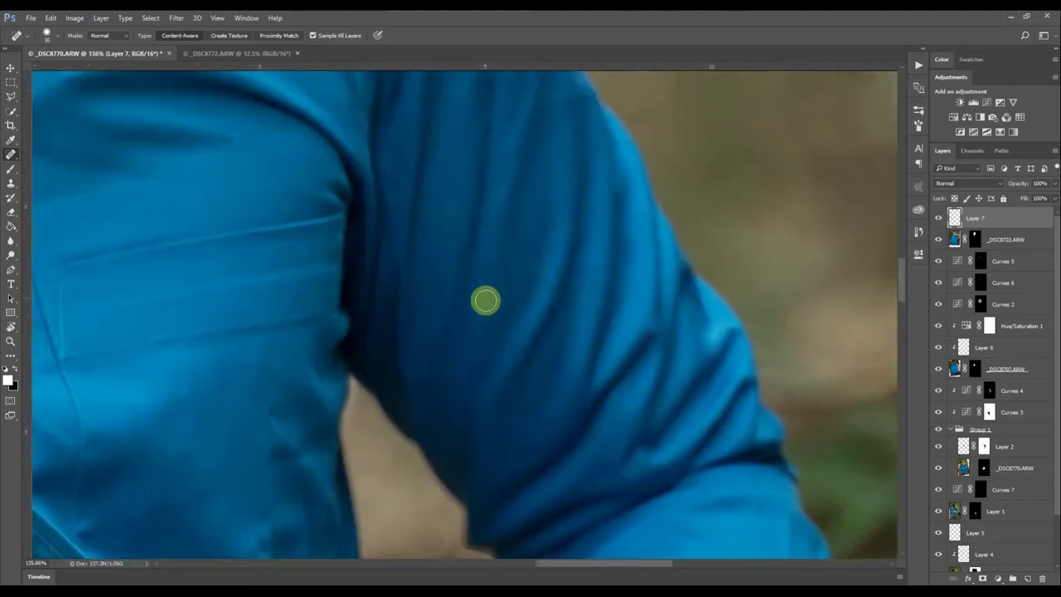
Heal small wrinkles on the chest above the pocket and around the placket with a 30 px Spot Healing Brush
left_click_drag(230, 177, 457, 276)
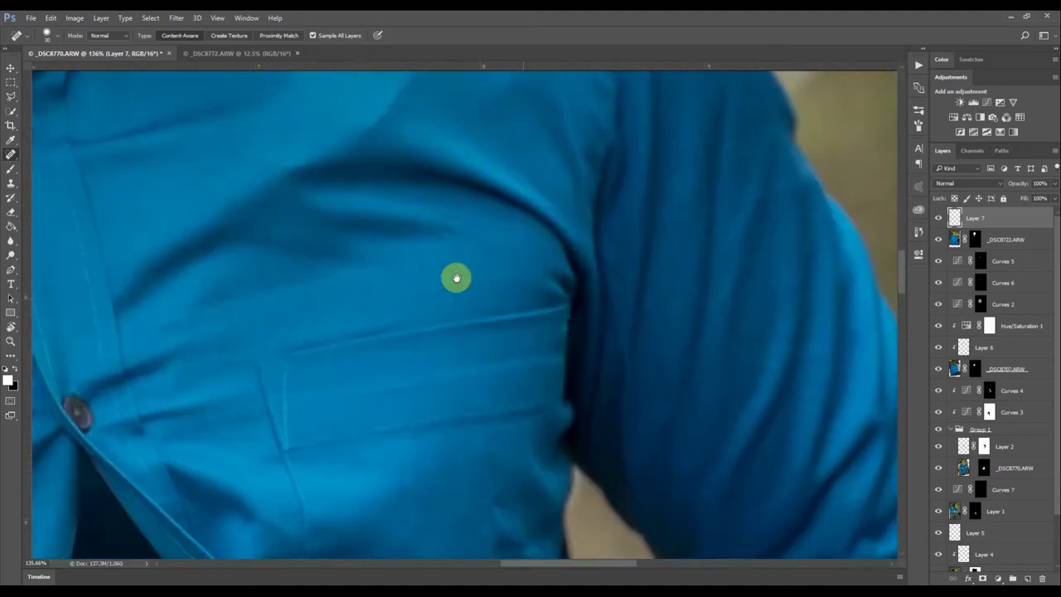
left_click_drag(463, 237, 471, 226)
left_click(539, 161)
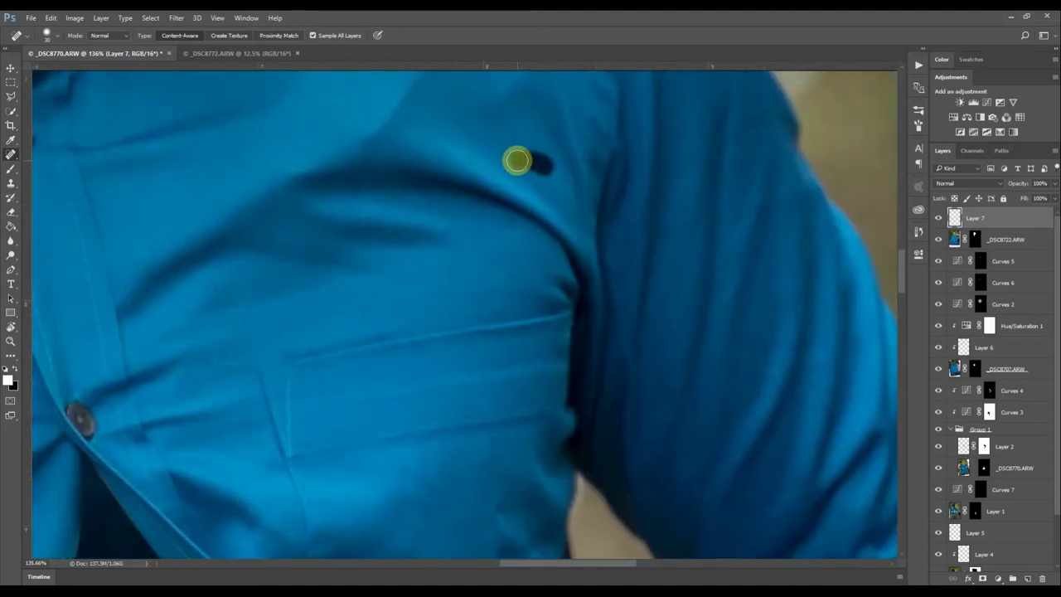
mouse_move(252, 218)
left_mouse_down()
mouse_move(444, 169)
mouse_move(516, 177)
left_mouse_up()
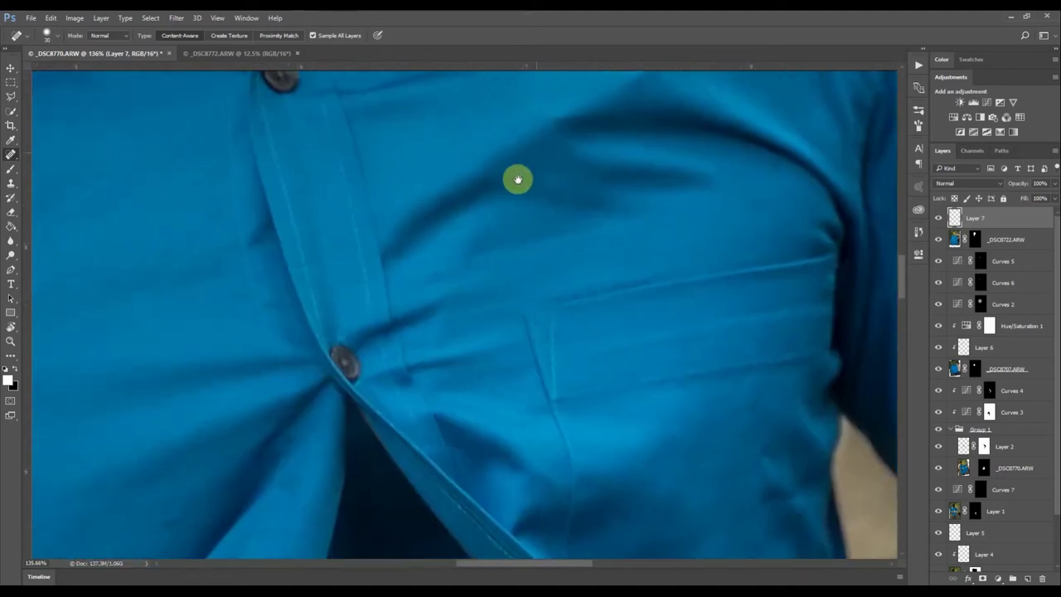
left_click(288, 486)
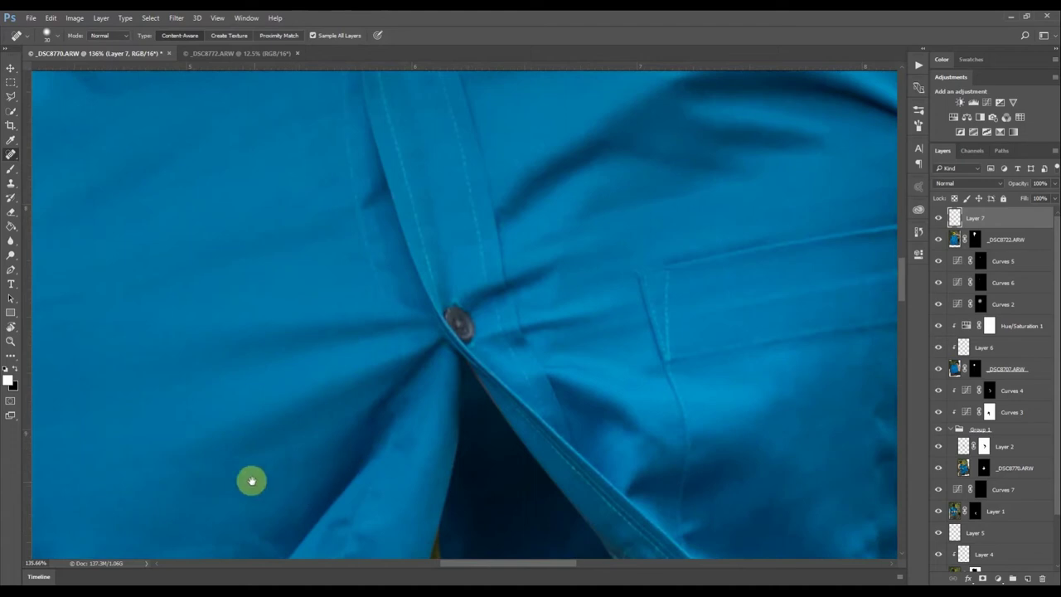
left_click_drag(251, 481, 450, 330)
Heal the short creases on the lower chest beside the open placket with a larger Spot Healing Brush
mouse_move(258, 456)
left_mouse_down()
mouse_move(440, 324)
mouse_move(325, 242)
left_mouse_up()
mouse_move(456, 307)
left_mouse_down()
mouse_move(412, 266)
mouse_move(455, 327)
left_mouse_up()
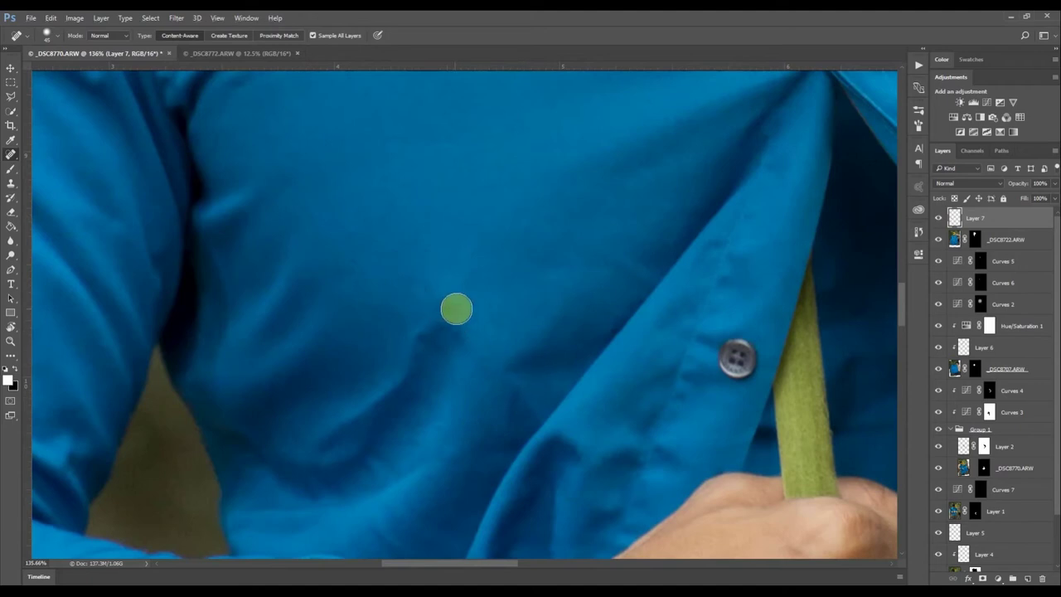
left_click_drag(456, 308, 464, 340)
left_click_drag(512, 381, 516, 413)
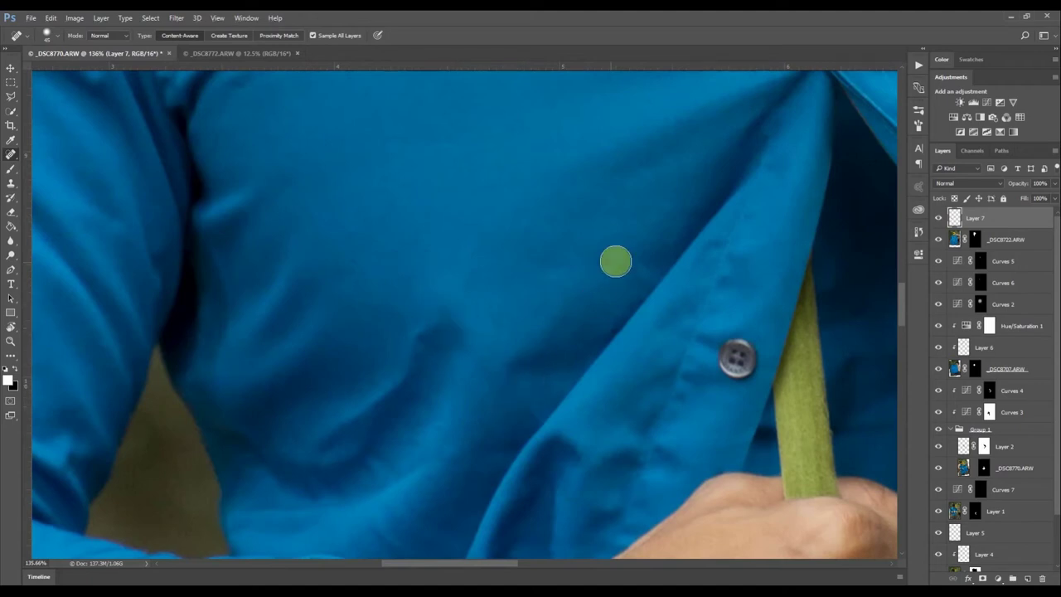
Smooth remaining small wrinkles on the chest and towards the shoulder with healing strokes on Layer 7
left_click_drag(231, 93, 350, 284)
mouse_move(351, 284)
left_mouse_down()
mouse_move(433, 251)
mouse_move(354, 286)
left_mouse_up()
mouse_move(317, 135)
left_mouse_down()
mouse_move(329, 364)
mouse_move(282, 363)
left_mouse_up()
left_click_drag(282, 363, 506, 332)
left_click_drag(426, 334, 319, 349)
left_click(303, 351)
mouse_move(476, 345)
left_mouse_down()
mouse_move(412, 338)
mouse_move(400, 300)
left_mouse_up()
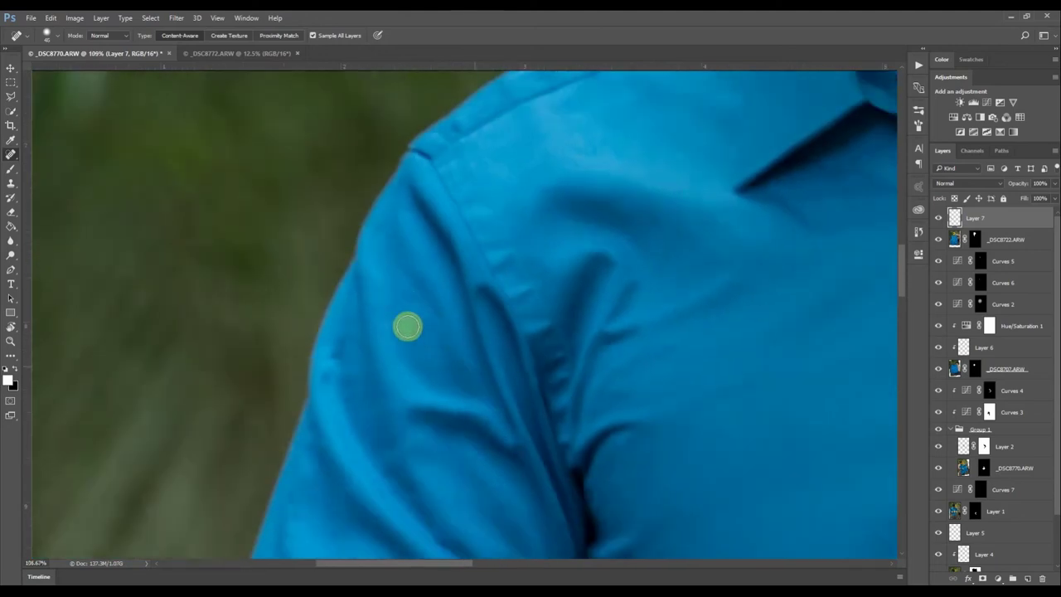
Heal fine creases on the upper sleeve below the shoulder seam with a 40 px Spot Healing Brush
key("bracketleft")
mouse_move(504, 359)
left_mouse_down()
mouse_move(421, 387)
mouse_move(441, 388)
left_mouse_up()
left_click_drag(481, 389, 311, 336)
mouse_move(395, 554)
left_mouse_down()
mouse_move(385, 431)
mouse_move(603, 413)
mouse_move(545, 421)
left_mouse_up()
left_click_drag(795, 345, 691, 363)
Remove the light speck, the vertical crease and small wrinkles on the lower shirt beside the stem by spot healing
scroll(691, 363, "right", 3)
scroll(691, 363, "up", 1)
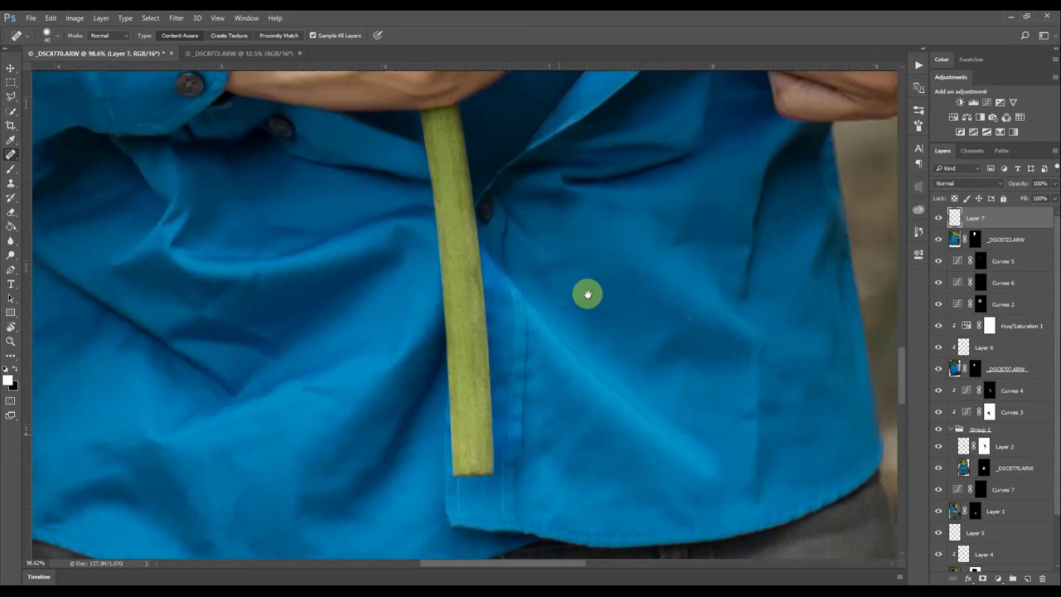
left_click_drag(588, 294, 550, 304)
left_click(668, 324)
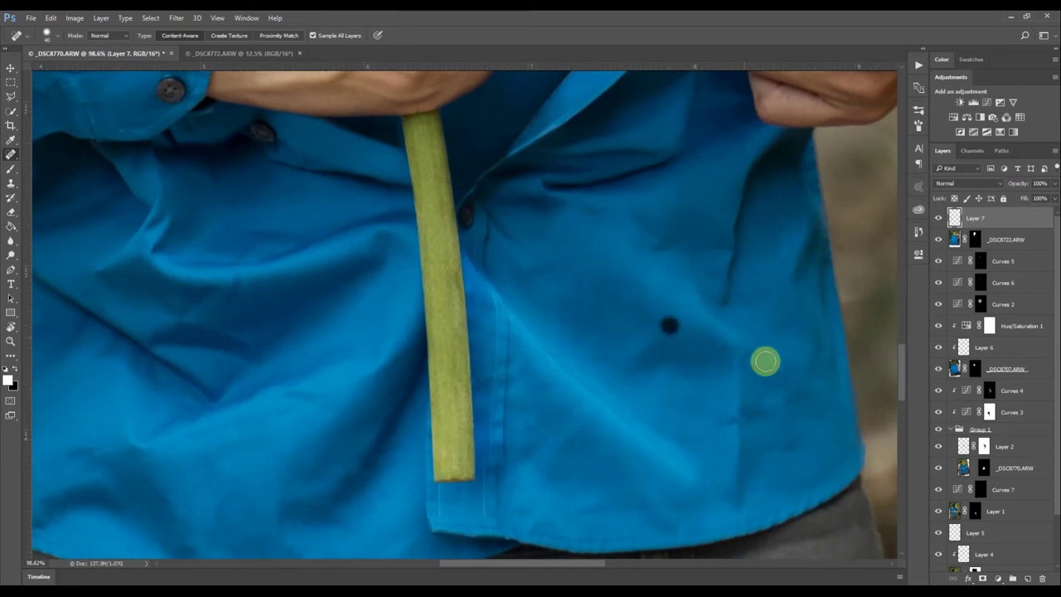
left_click_drag(742, 369, 735, 438)
left_click_drag(745, 376, 743, 351)
mouse_move(582, 423)
left_mouse_down()
mouse_move(515, 477)
mouse_move(562, 426)
mouse_move(510, 471)
mouse_move(539, 440)
left_mouse_up()
mouse_move(554, 402)
left_mouse_down()
mouse_move(528, 457)
mouse_move(575, 412)
mouse_move(533, 457)
left_mouse_up()
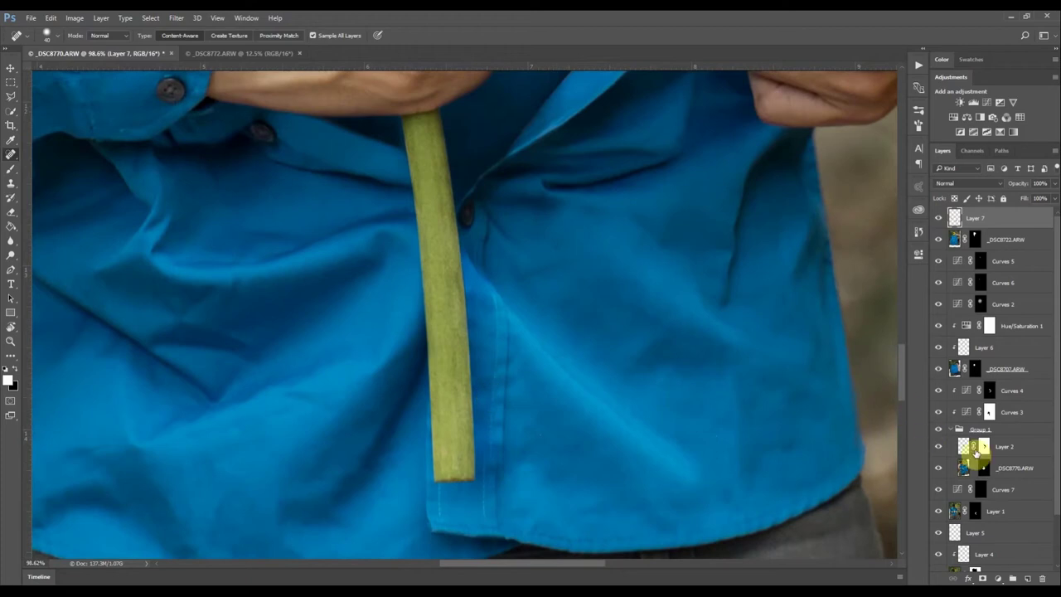
Toggle the visibility of _DSC8770.ARW and Layer 1 to compare them, and apply Layer 1's layer mask
left_click(940, 468)
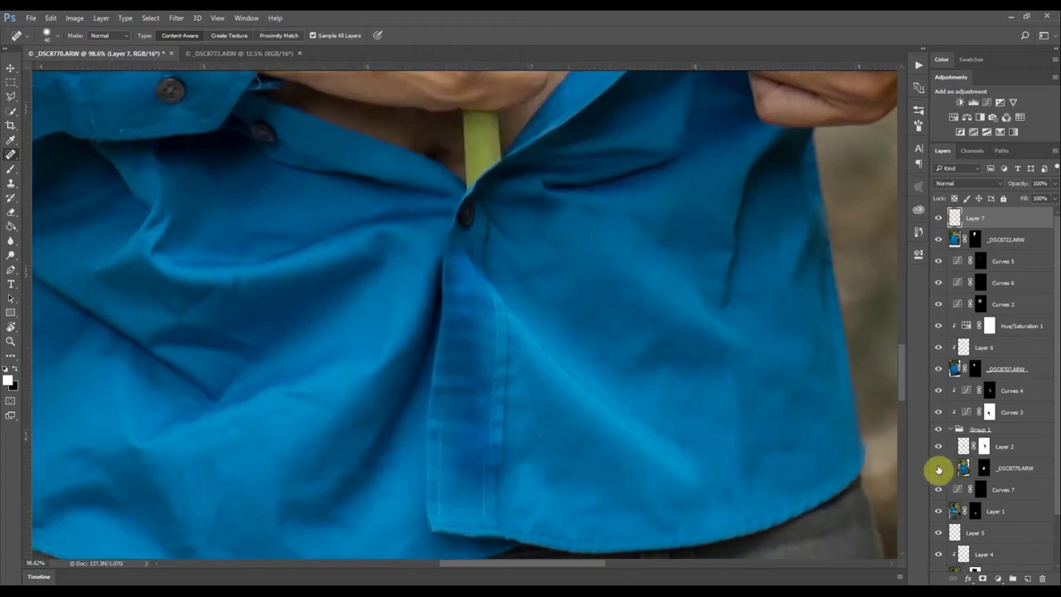
left_click(939, 515)
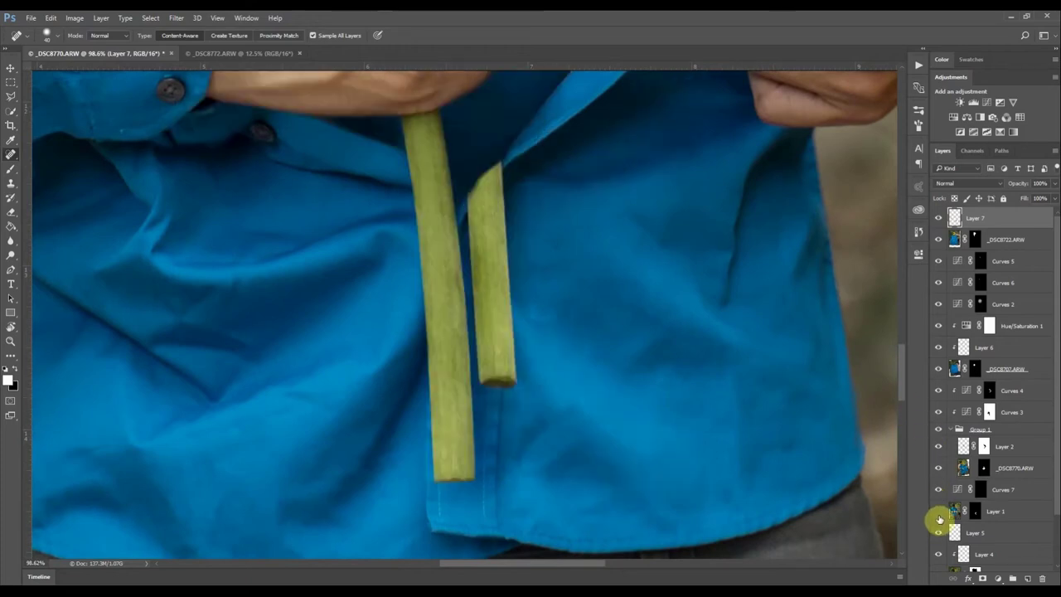
left_click(942, 516)
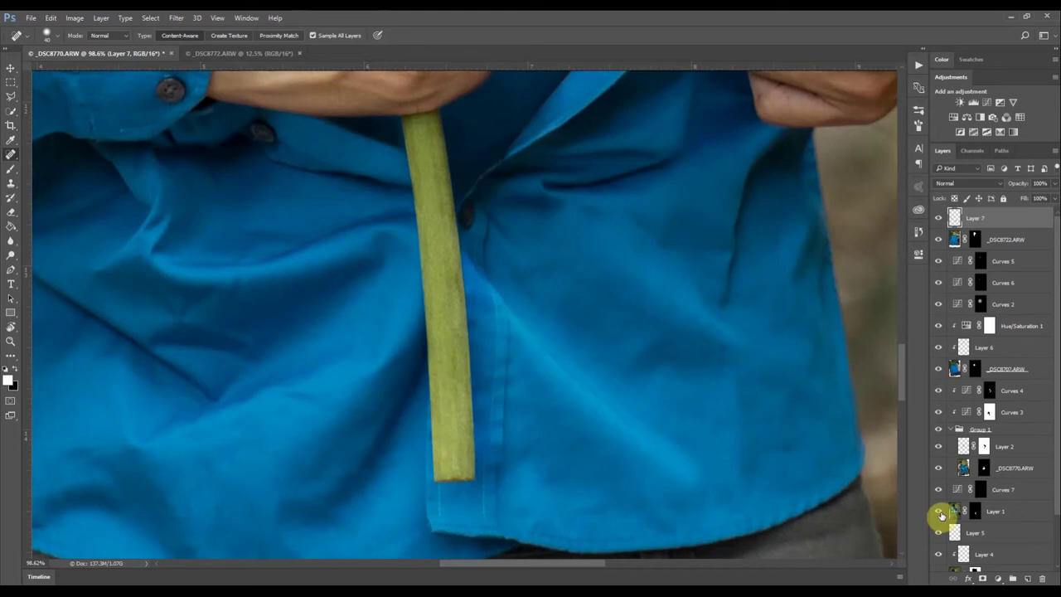
left_click(983, 511)
right_click(982, 511)
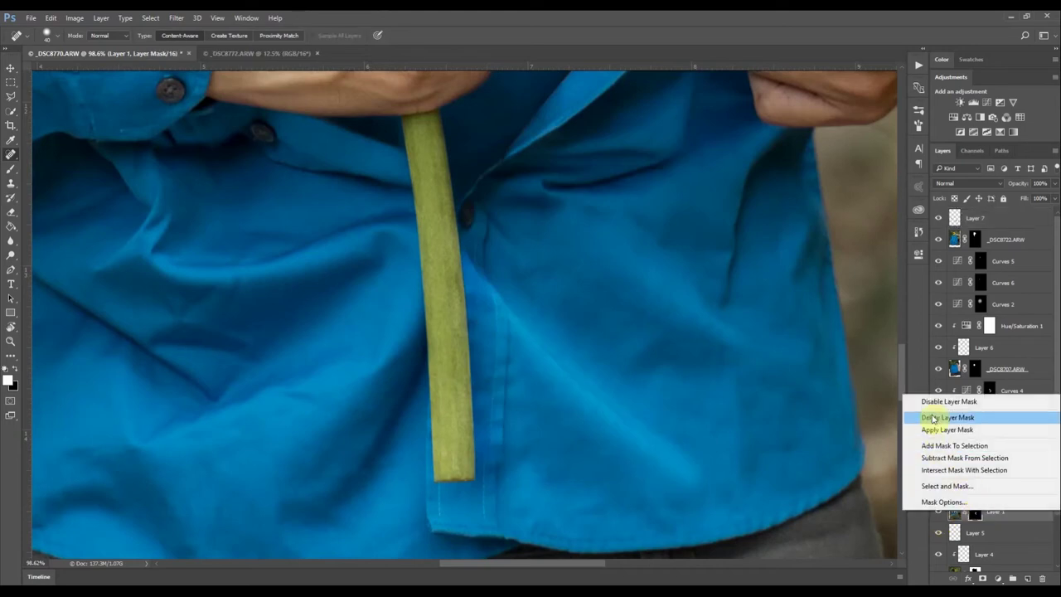
left_click(947, 430)
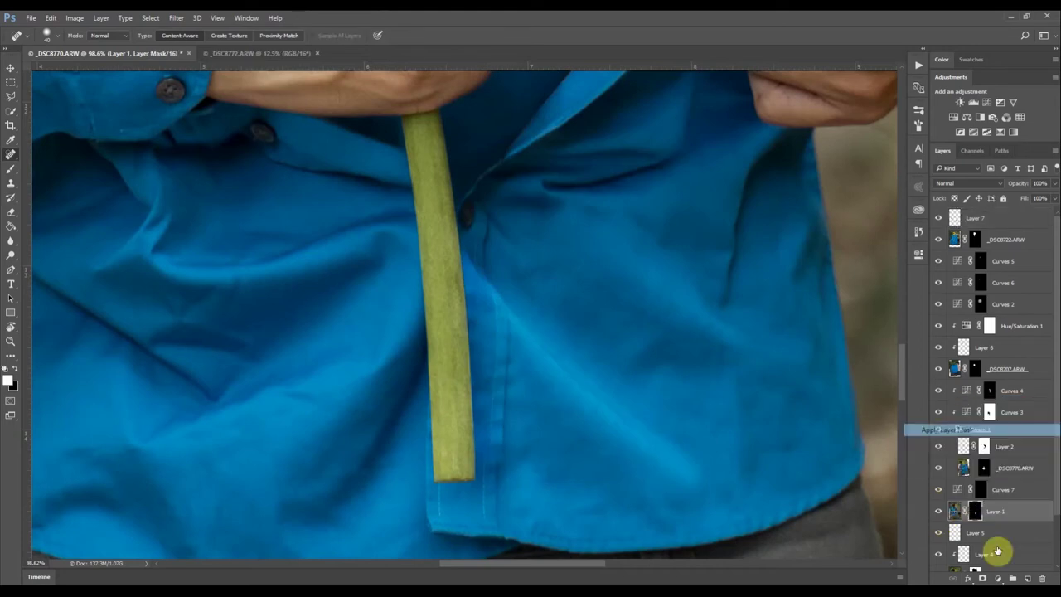
Warp the Layer 1 shirt patch, pulling its lower-left corner slightly outward at the hem beside the stem
key("ctrl+t")
left_click_drag(421, 524, 400, 522)
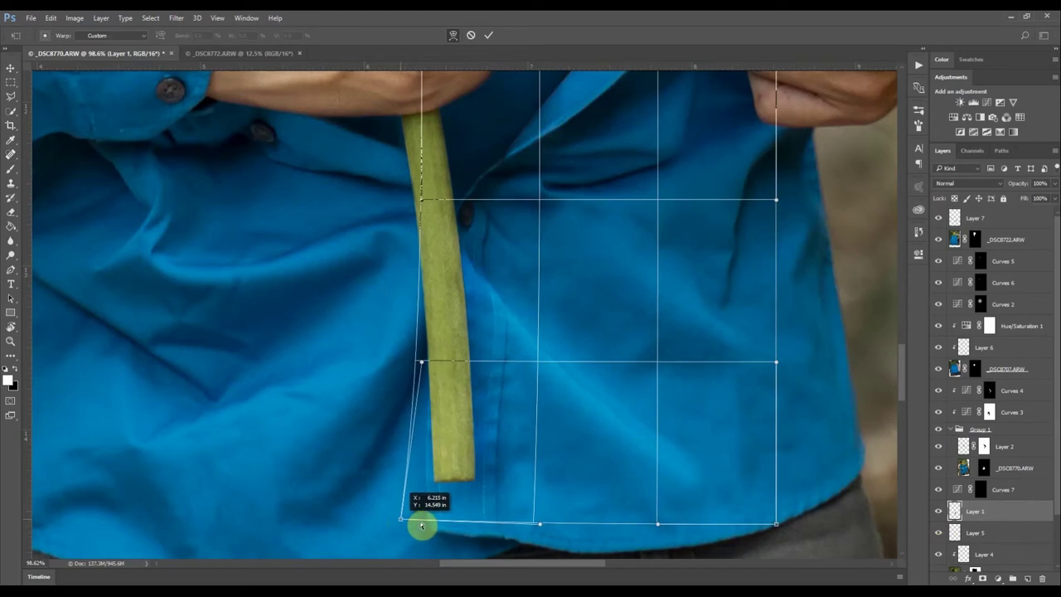
key("Return")
key("Return")
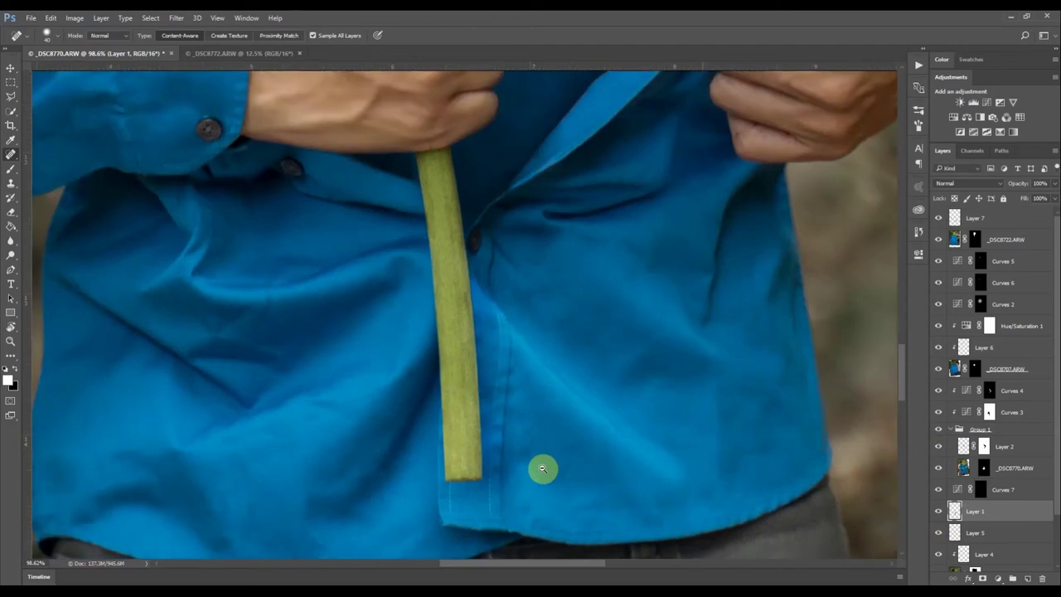
Add a brightening Curves adjustment layer above Layer 7 and invert its mask to black
left_click(543, 469, "alt")
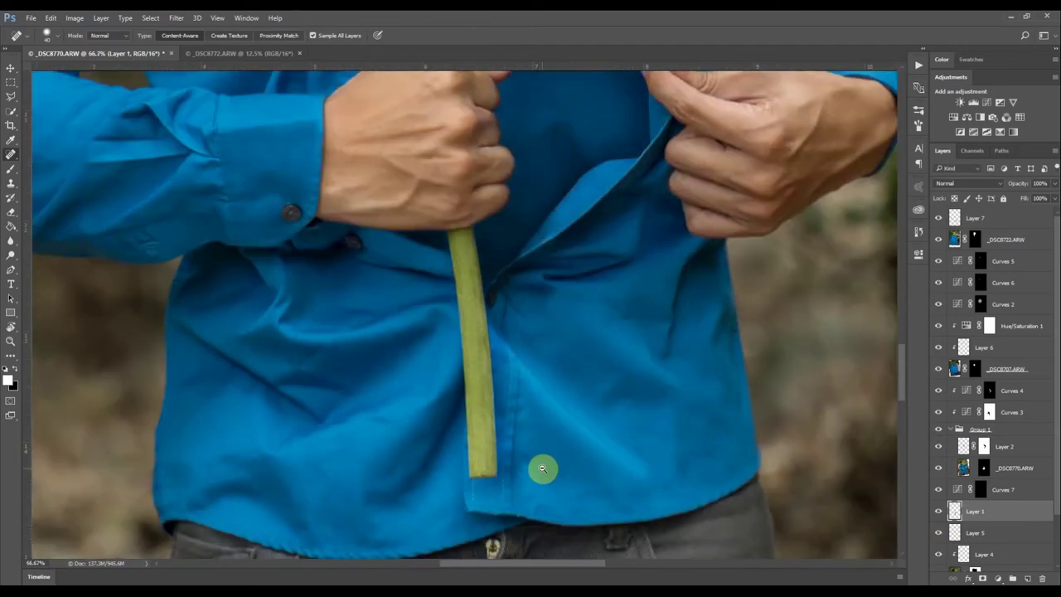
left_click(542, 470, "alt")
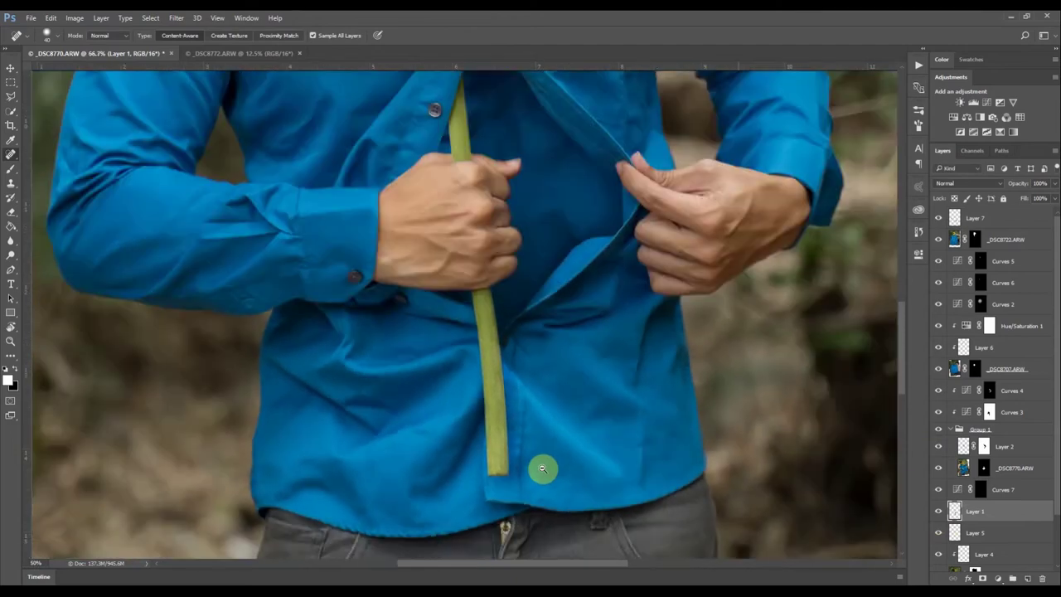
left_click(543, 469, "alt")
left_click(542, 469, "alt")
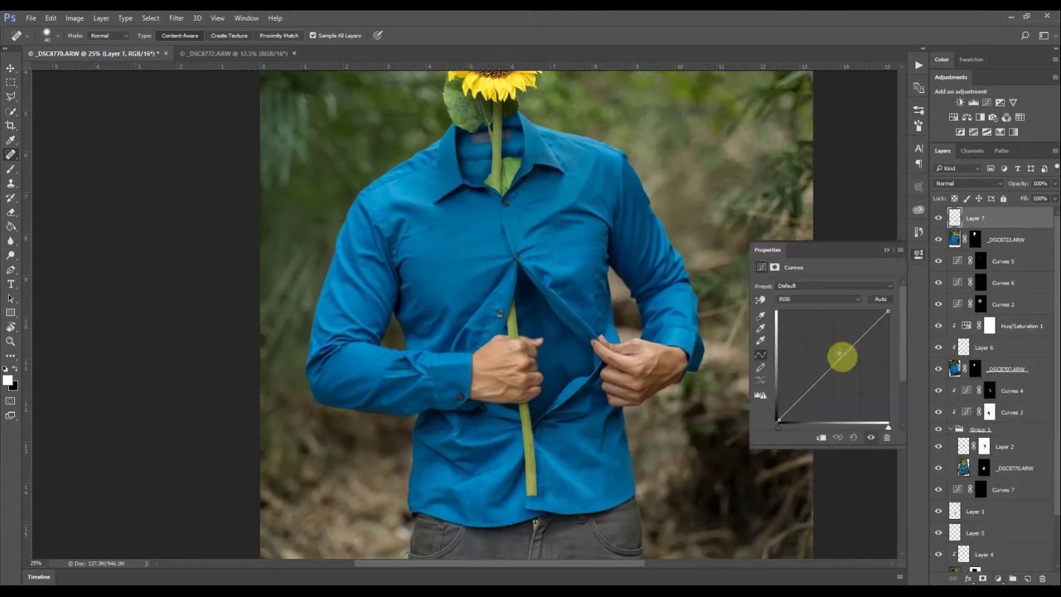
left_click_drag(841, 356, 837, 352)
key("ctrl+i")
Paint highlights over the shirt's shoulder, sleeve and chest on the Curves 8 mask with a white brush at 60% opacity, enlarging it from 250 px
key("b")
left_click_drag(427, 178, 352, 311)
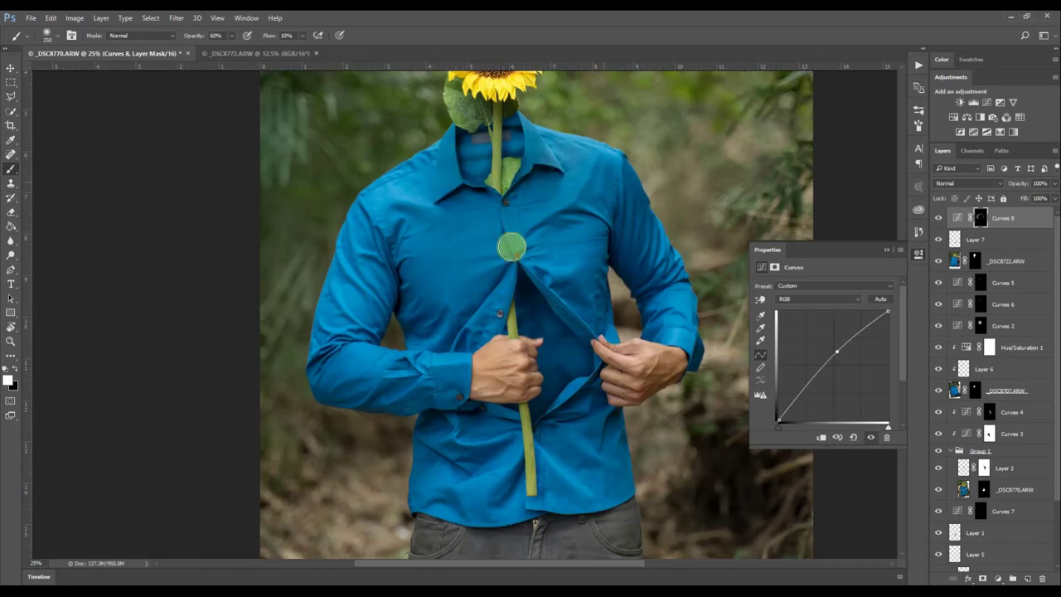
key("bracketright")
key("bracketright")
key("bracketright")
key("bracketright")
key("bracketright")
mouse_move(443, 266)
left_mouse_down()
mouse_move(566, 336)
mouse_move(559, 228)
left_mouse_up()
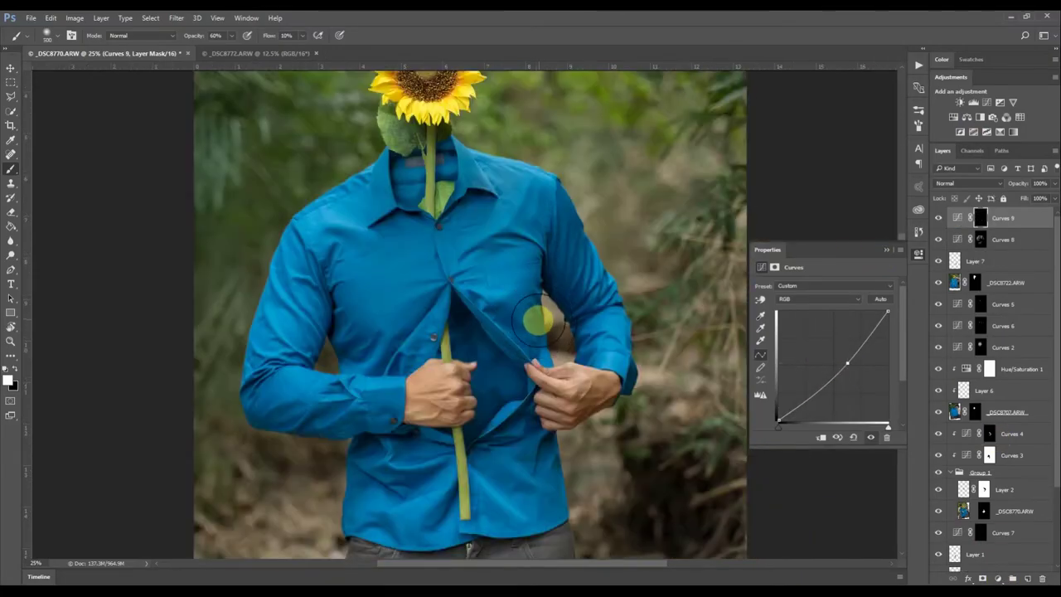
Add a darkening Curves layer with a black mask and paint shadows on the shirt's side and below the hand with white brushes down to 175 px
left_click_drag(545, 315, 521, 322)
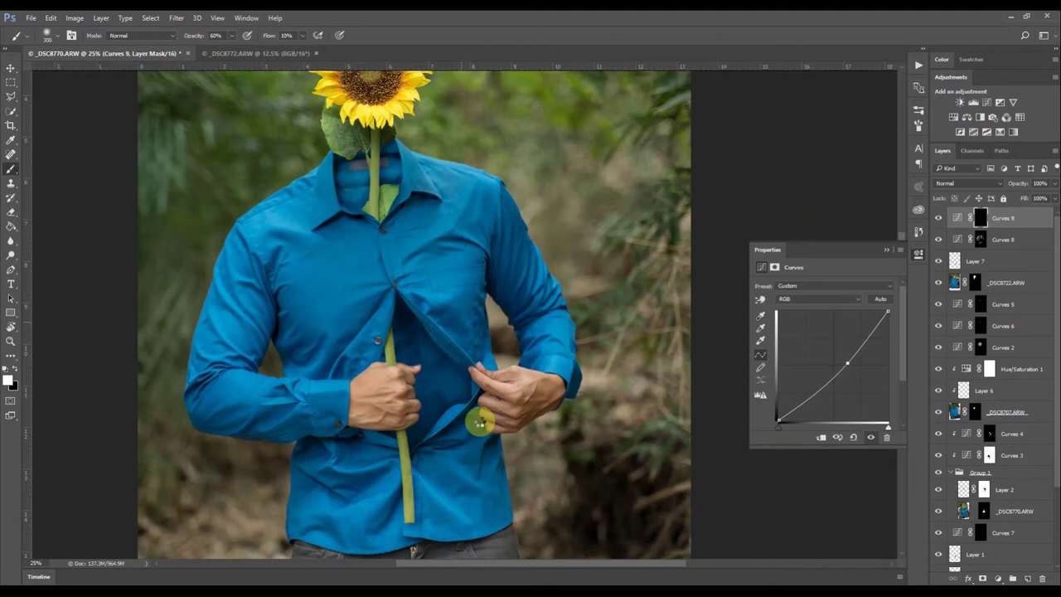
key("bracketleft")
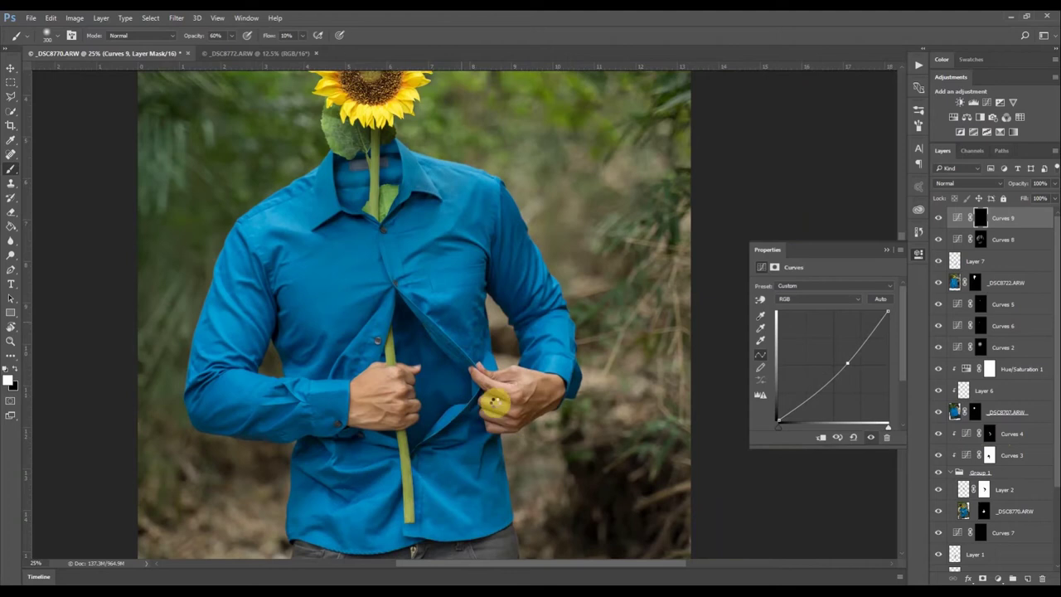
mouse_move(493, 408)
left_mouse_down()
mouse_move(474, 486)
mouse_move(504, 472)
left_mouse_up()
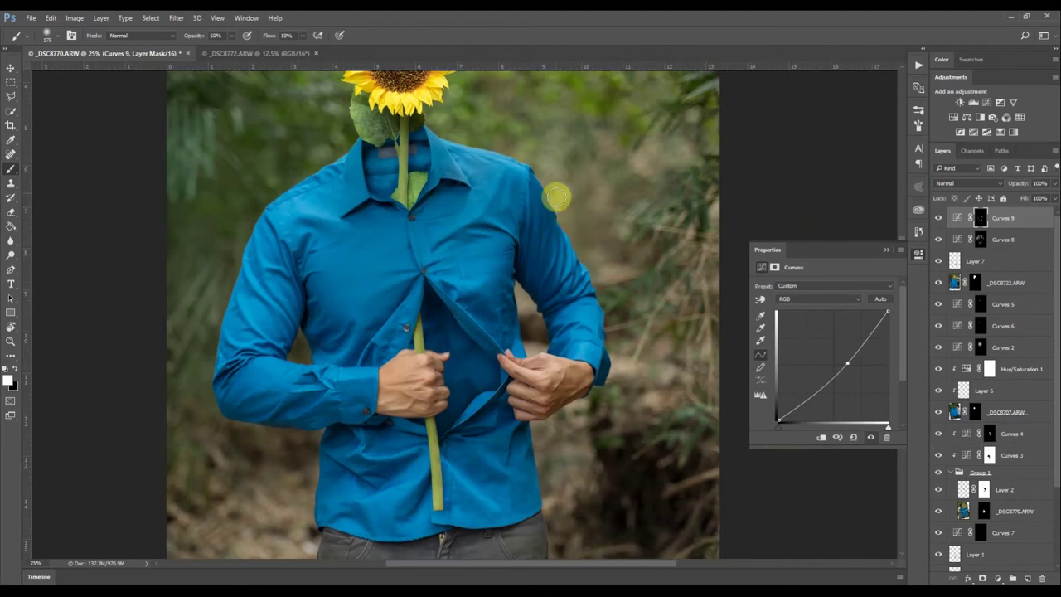
Paint further shadows over the shirt's chest, collar and the sleeve near the cuff on the Curves 9 mask with a white brush up to 300 px
mouse_move(365, 296)
left_mouse_down()
mouse_move(273, 266)
mouse_move(374, 178)
mouse_move(412, 163)
left_mouse_up()
left_click_drag(534, 318, 580, 350)
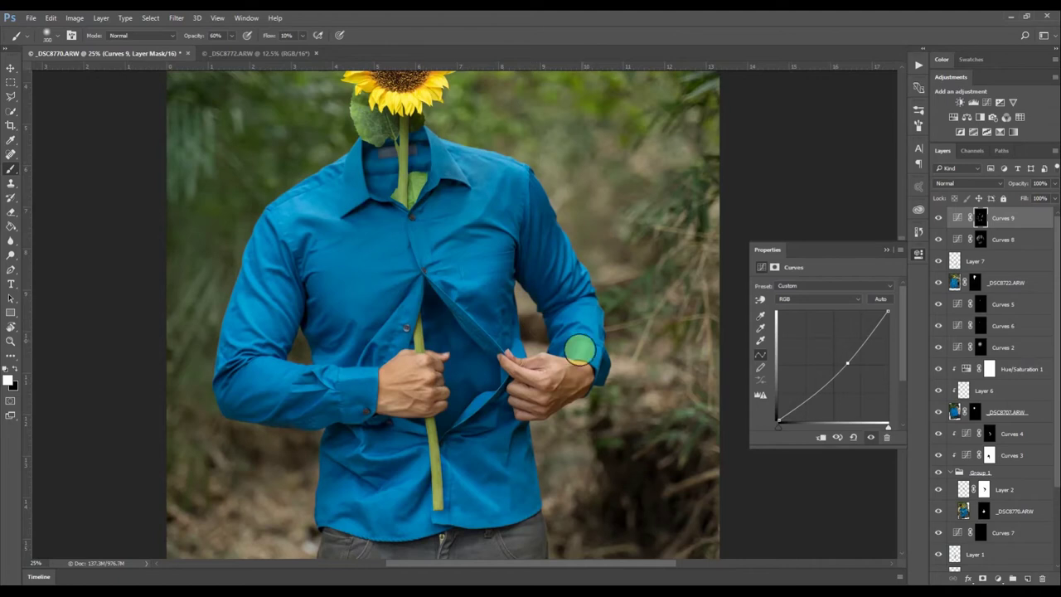
key("bracketleft")
key("bracketleft")
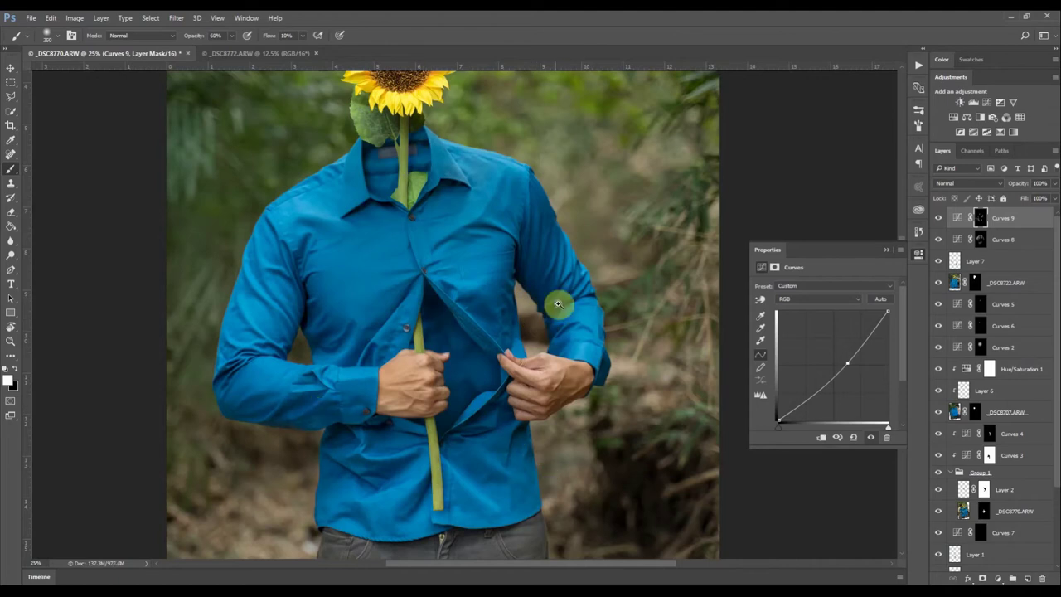
Compare the whole image with and without the Curves 9 and Curves 8 adjustments by toggling their visibility
scroll(560, 305, "down", 6)
left_click(939, 218)
left_click(938, 219)
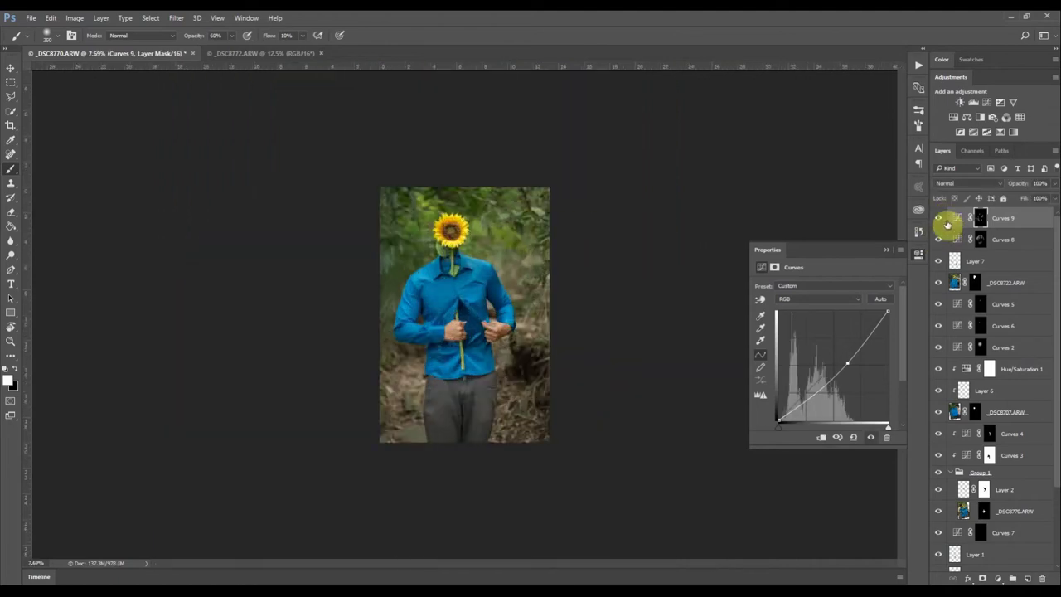
left_click(940, 239)
left_click(939, 218)
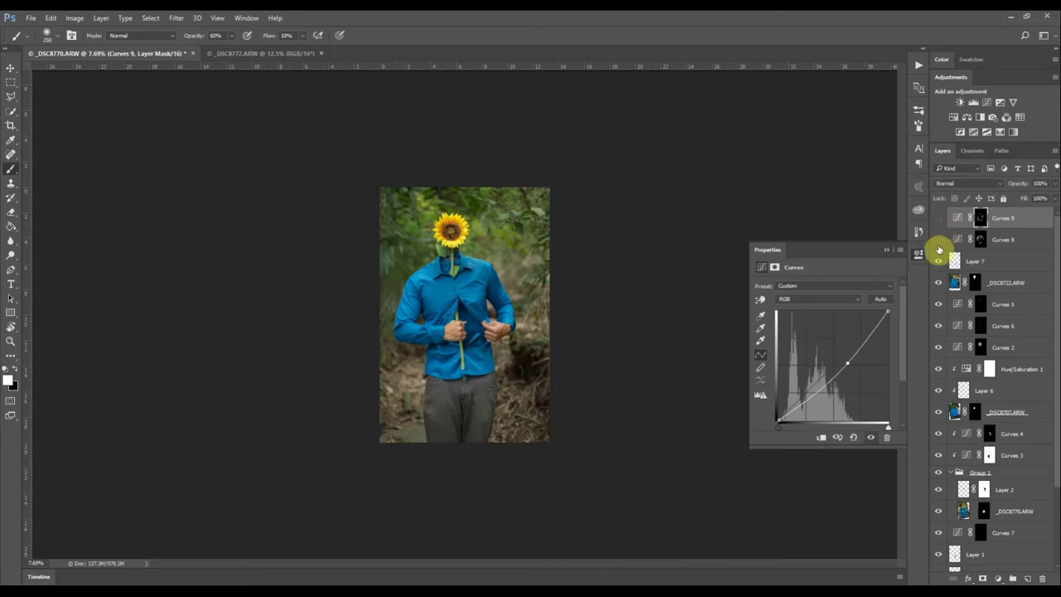
left_click(940, 219)
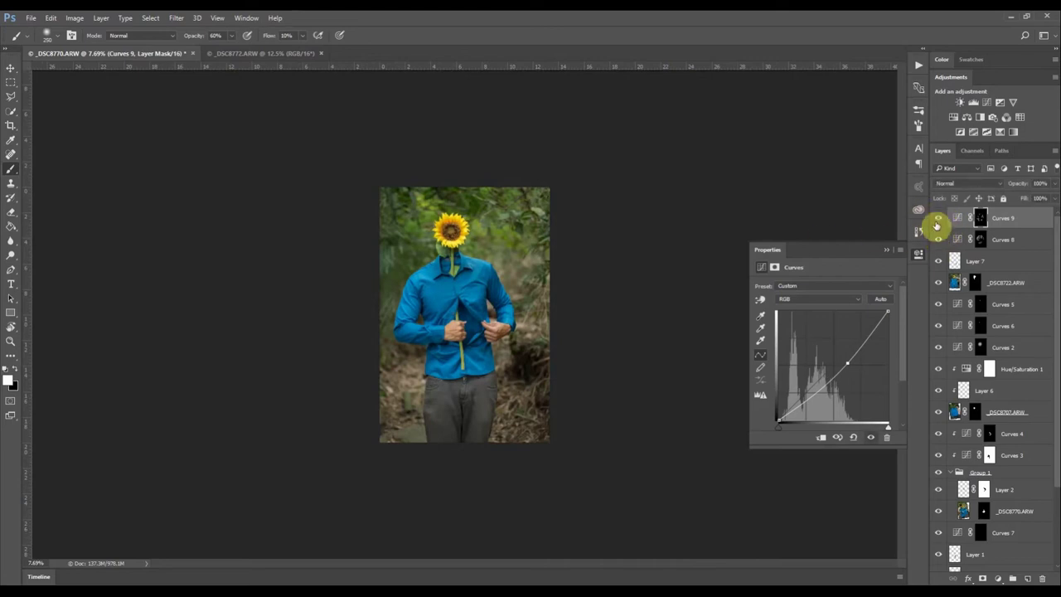
left_click(942, 219)
Clone denim over the exposed zipper pull below the shirt hem on Layer 7 using the Clone Stamp at 100% flow
left_click_drag(466, 326, 625, 274)
left_click_drag(427, 387, 449, 379)
scroll(448, 379, "up", 4)
key("s")
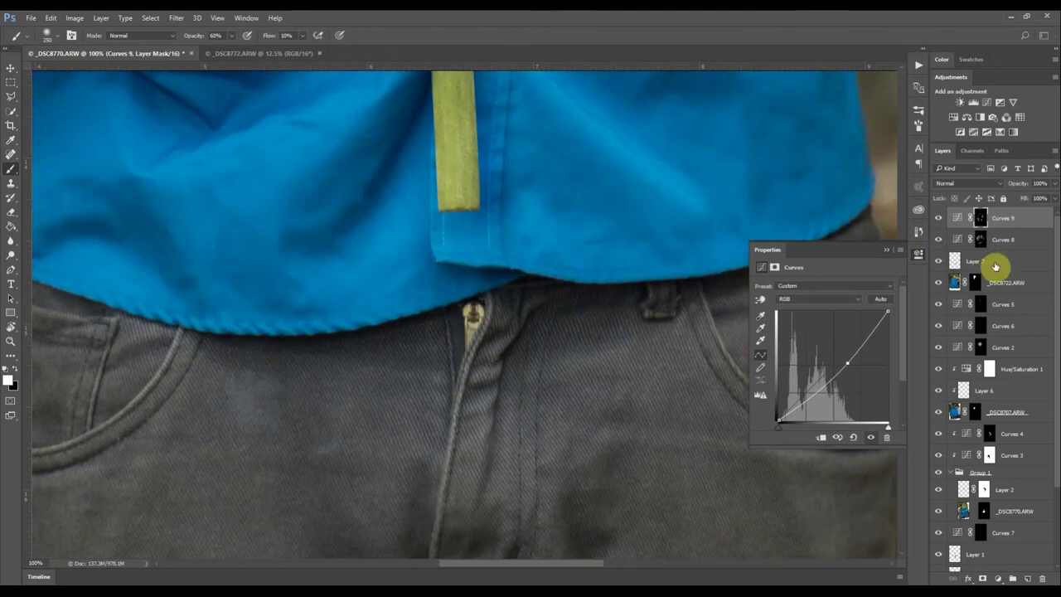
left_click(995, 262)
scroll(435, 365, "up", 1)
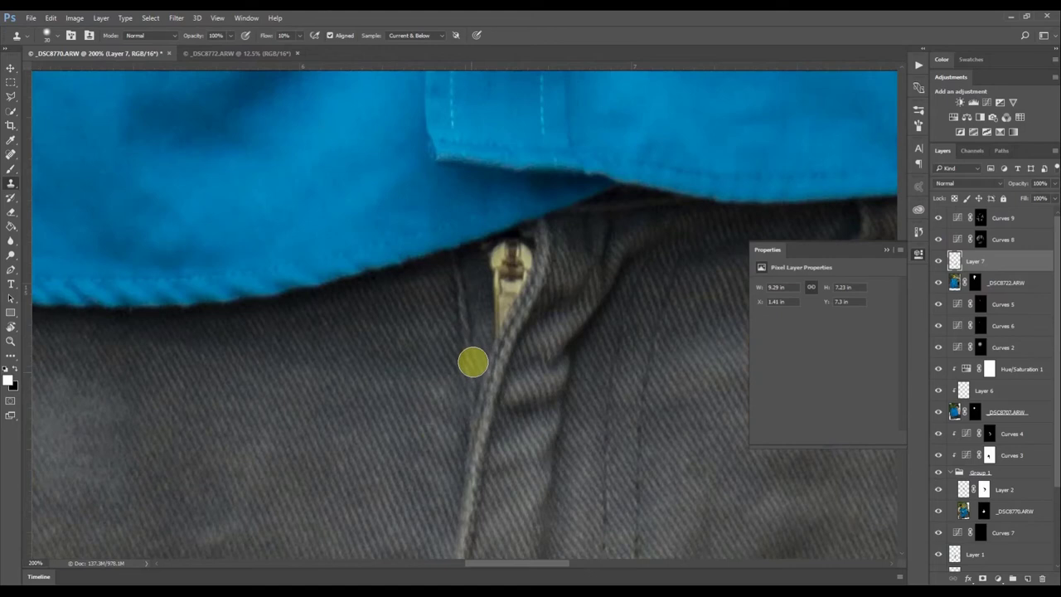
key("shift+0")
mouse_move(481, 380)
left_mouse_down()
mouse_move(474, 275)
mouse_move(457, 268)
left_mouse_up()
key("ctrl+z")
key("super")
left_click(624, 79)
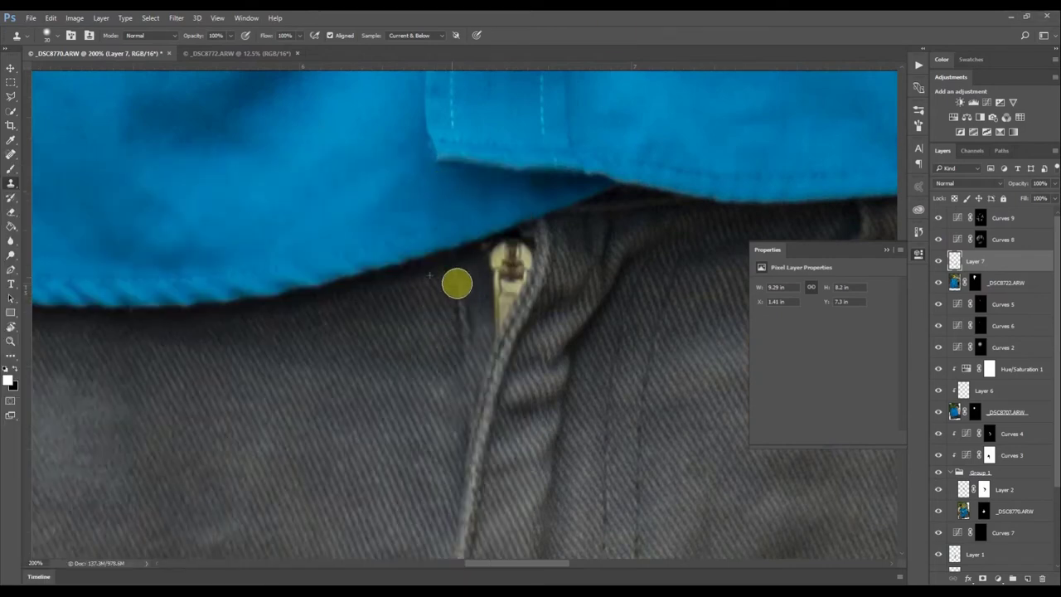
mouse_move(500, 248)
left_mouse_down()
mouse_move(498, 290)
mouse_move(494, 336)
left_mouse_up()
scroll(362, 386, "down", 6)
Clone lighter denim over the dark patches beside the fly on the trousers using a 70 px Clone Stamp at 100% flow
scroll(341, 353, "up", 3)
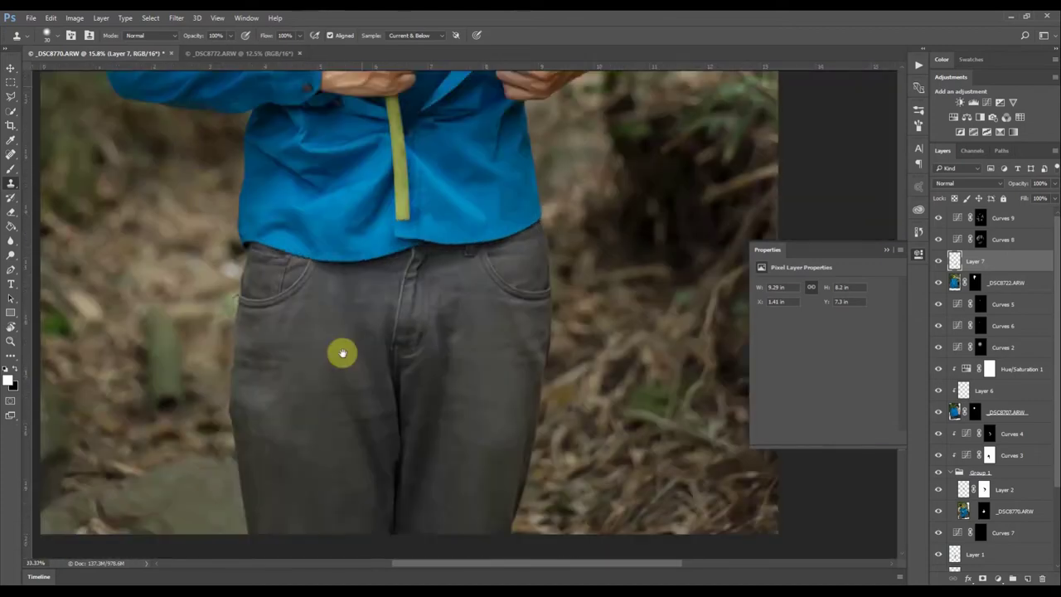
scroll(468, 375, "up", 2)
key("]")
key("]")
key("]")
key("]")
key("]")
key("]")
key("]")
key("]")
scroll(466, 357, "up", 2)
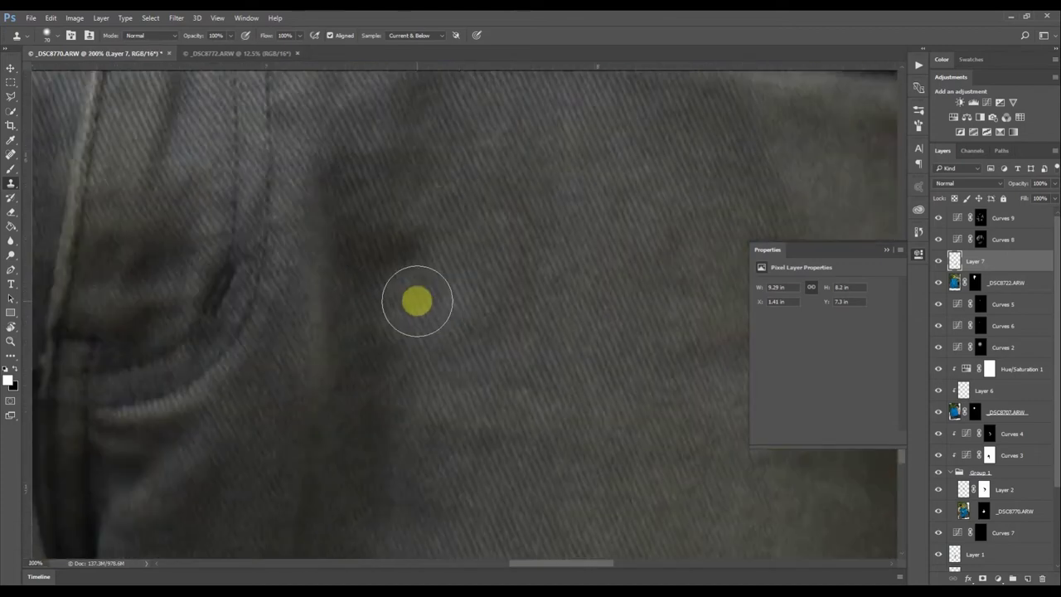
left_click_drag(439, 291, 439, 327)
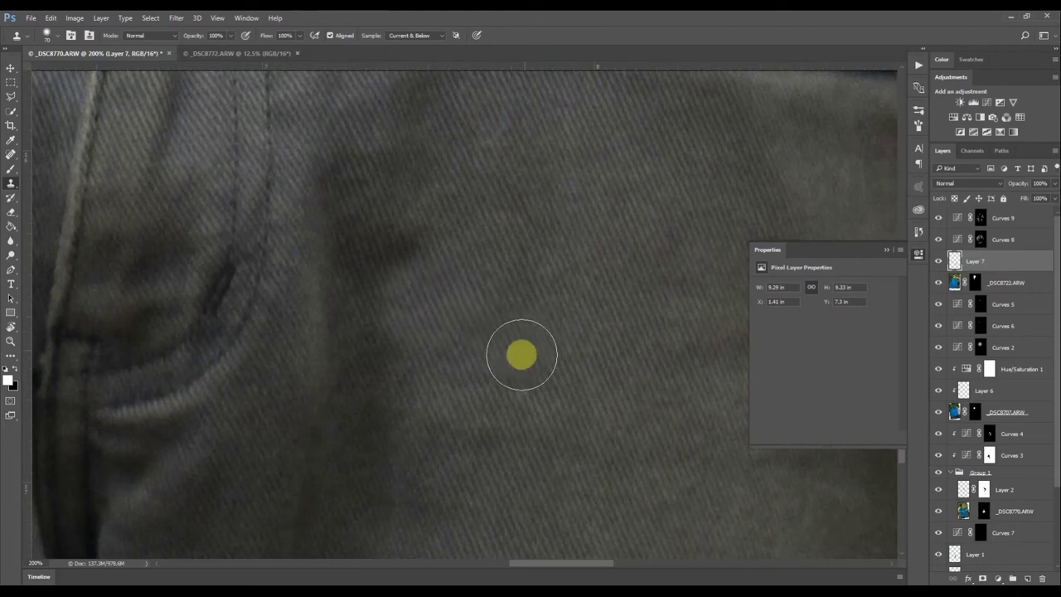
left_click(519, 359, "alt")
left_click_drag(391, 252, 406, 254)
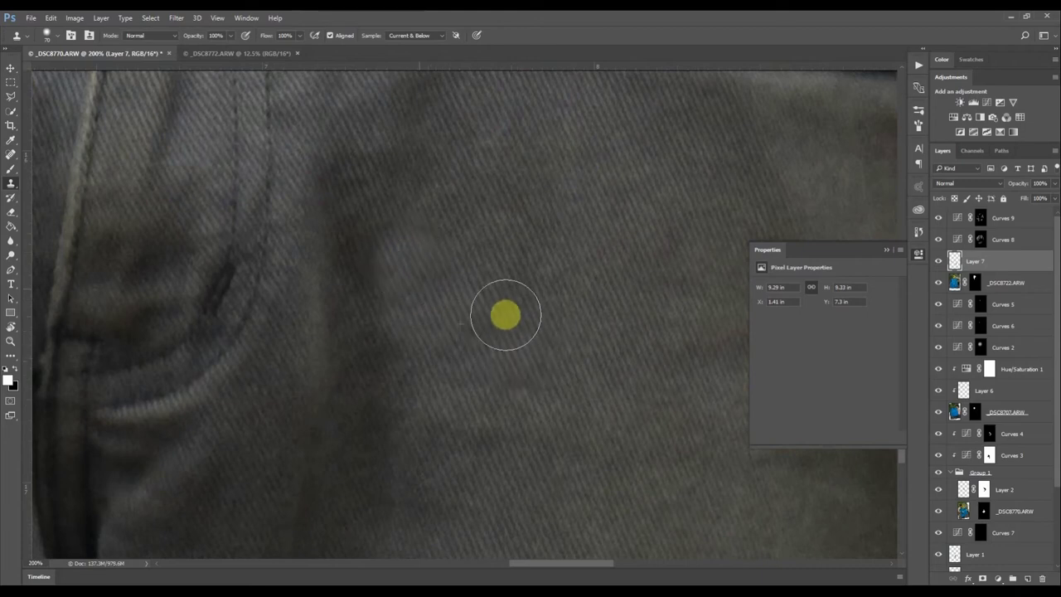
Blend the cloned area on the trouser leg with the Clone Stamp at 100% opacity and 10% flow
scroll(529, 310, "down", 2)
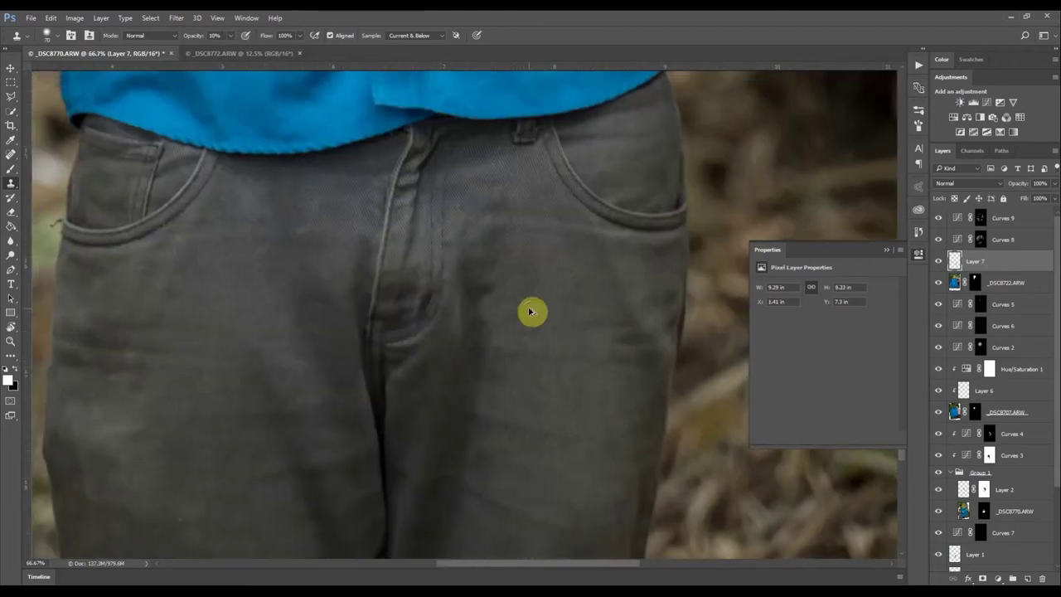
scroll(503, 307, "up", 2)
key("0")
key("shift+1")
mouse_move(509, 407)
left_mouse_down()
mouse_move(446, 249)
mouse_move(473, 303)
left_mouse_up()
scroll(525, 318, "down", 9)
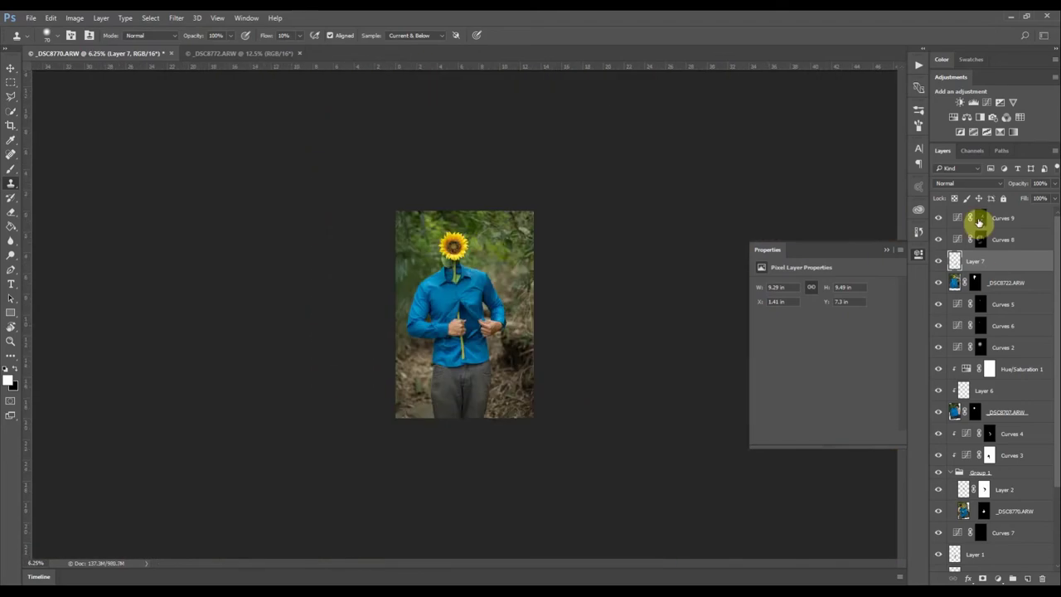
Darken the trousers by painting over them on the Curves 9 mask with a large white brush of about 700 px
left_click(980, 220)
key("b")
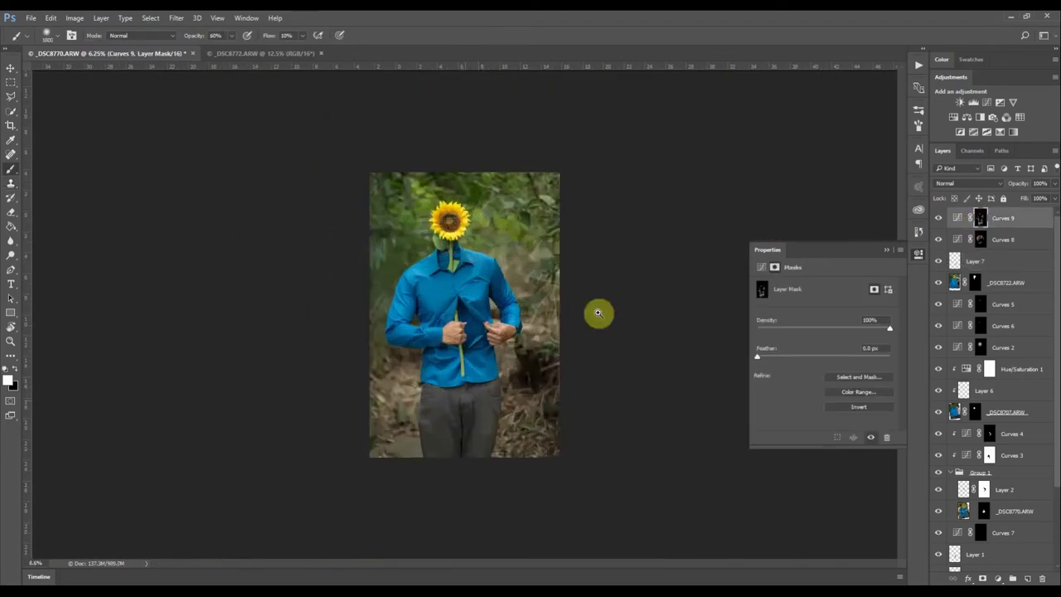
scroll(599, 310, "up", 2)
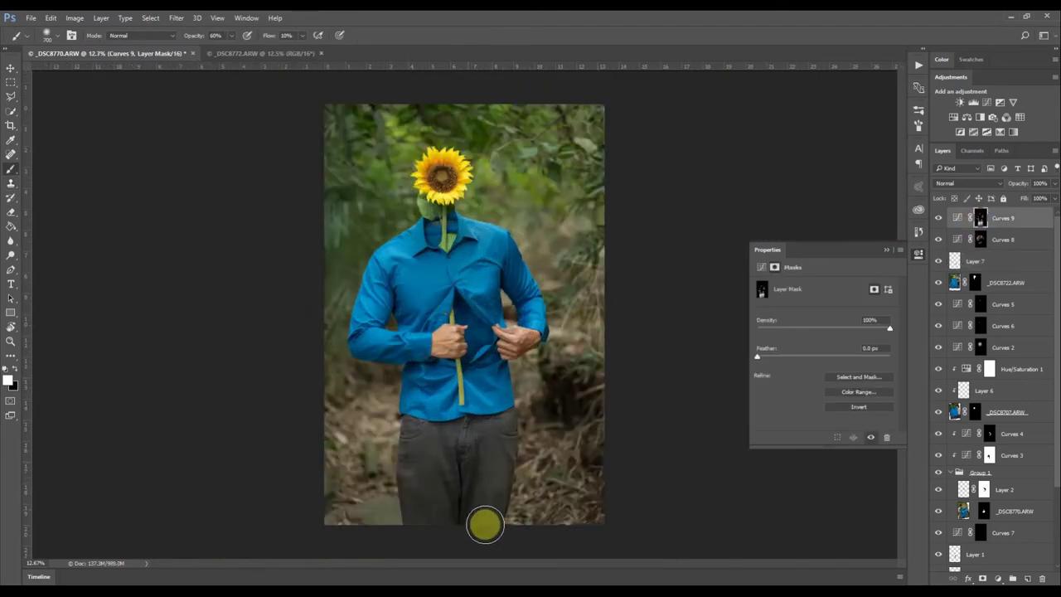
Add a slightly darkening Curves adjustment layer above Curves 9 and invert its mask to black
scroll(422, 456, "up", 4)
left_click(998, 578)
left_click(986, 402)
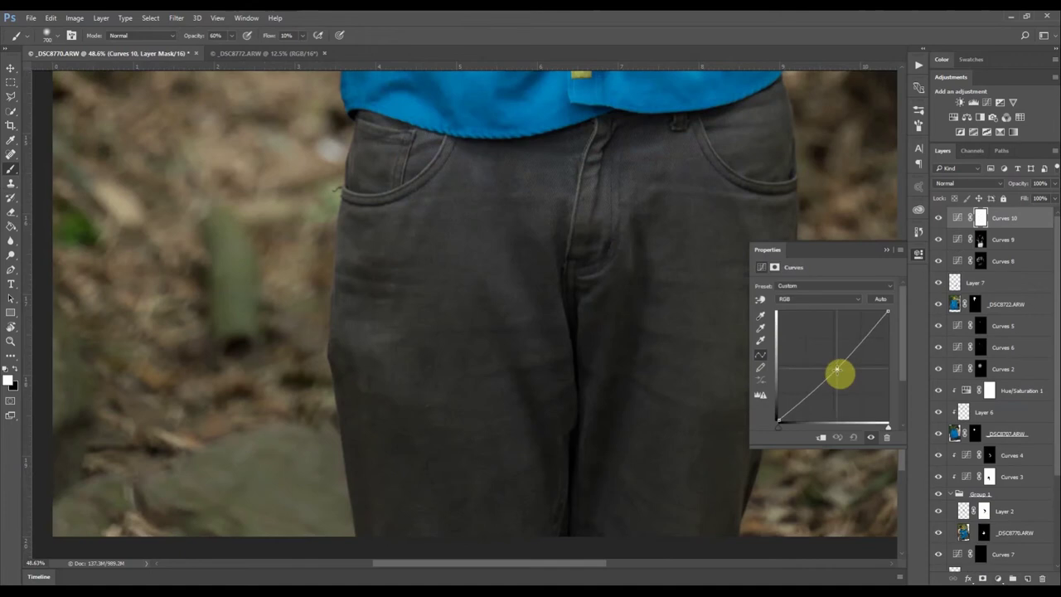
left_click_drag(838, 365, 837, 371)
key("alt+i")
left_click(980, 224)
key("ctrl+i")
Paint over the trouser legs and pocket areas on the Curves 10 mask with a 250 px white brush
key("bracketleft")
key("bracketleft")
key("bracketleft")
key("bracketleft")
key("bracketleft")
key("[")
key("[")
key("[")
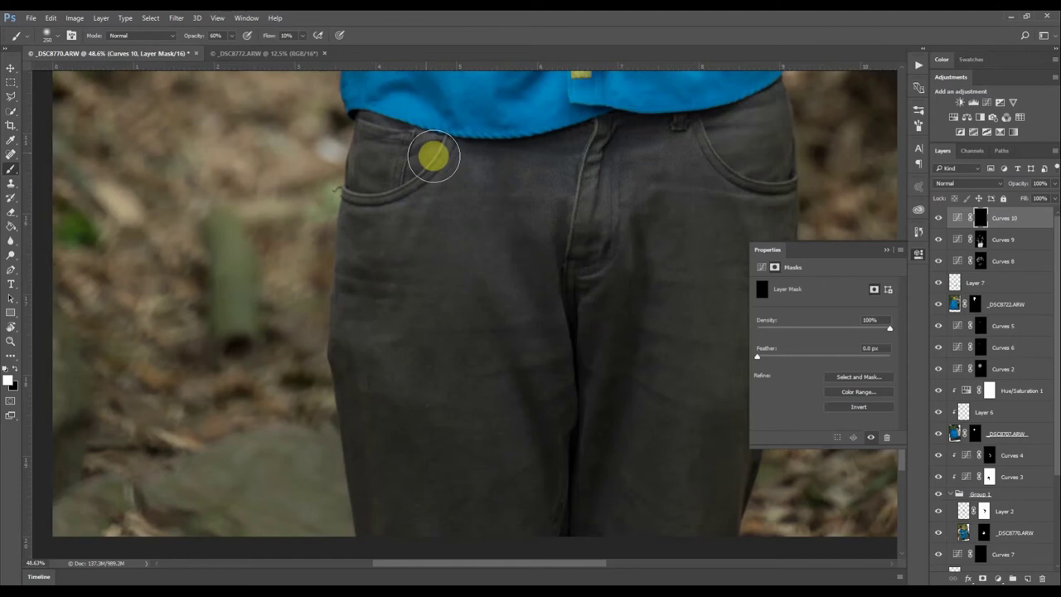
mouse_move(379, 237)
left_mouse_down()
mouse_move(381, 313)
mouse_move(409, 349)
left_mouse_up()
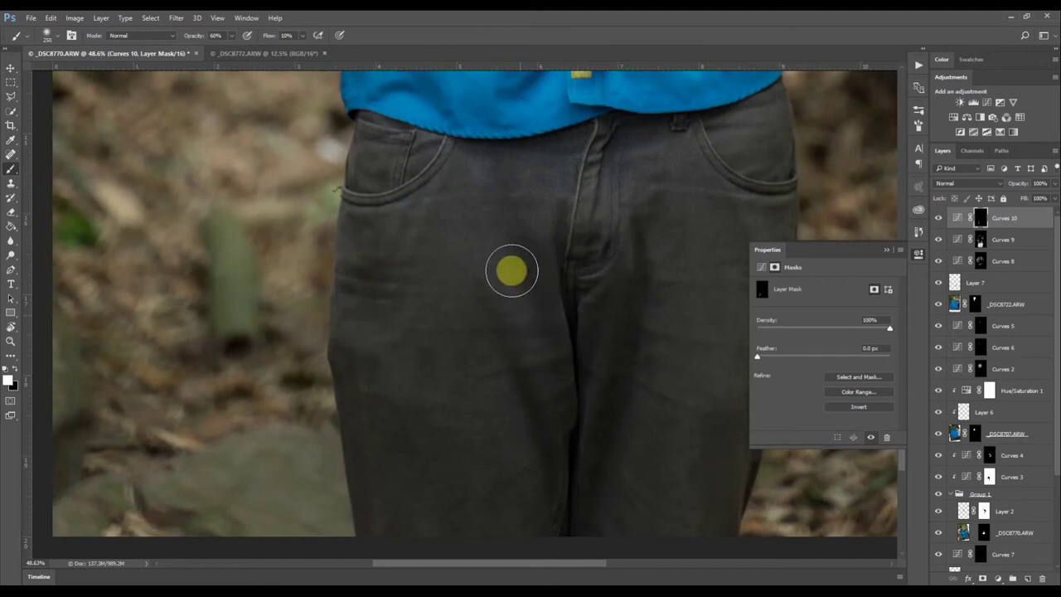
mouse_move(512, 271)
left_mouse_down()
mouse_move(481, 266)
mouse_move(595, 218)
mouse_move(592, 182)
mouse_move(754, 155)
left_mouse_up()
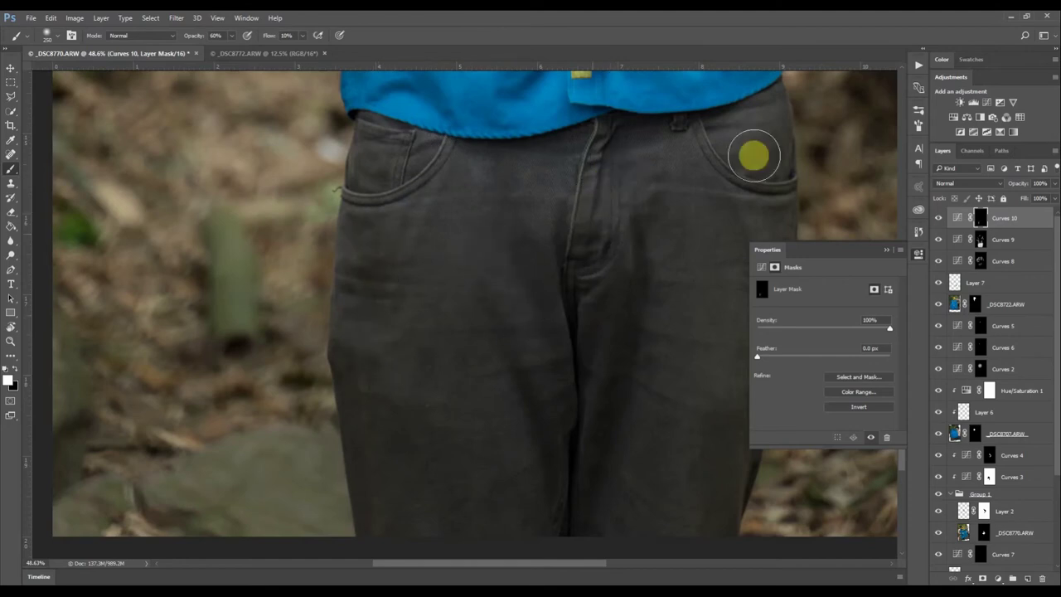
mouse_move(619, 291)
left_mouse_down()
mouse_move(543, 339)
mouse_move(460, 366)
left_mouse_up()
left_click_drag(618, 194, 460, 319)
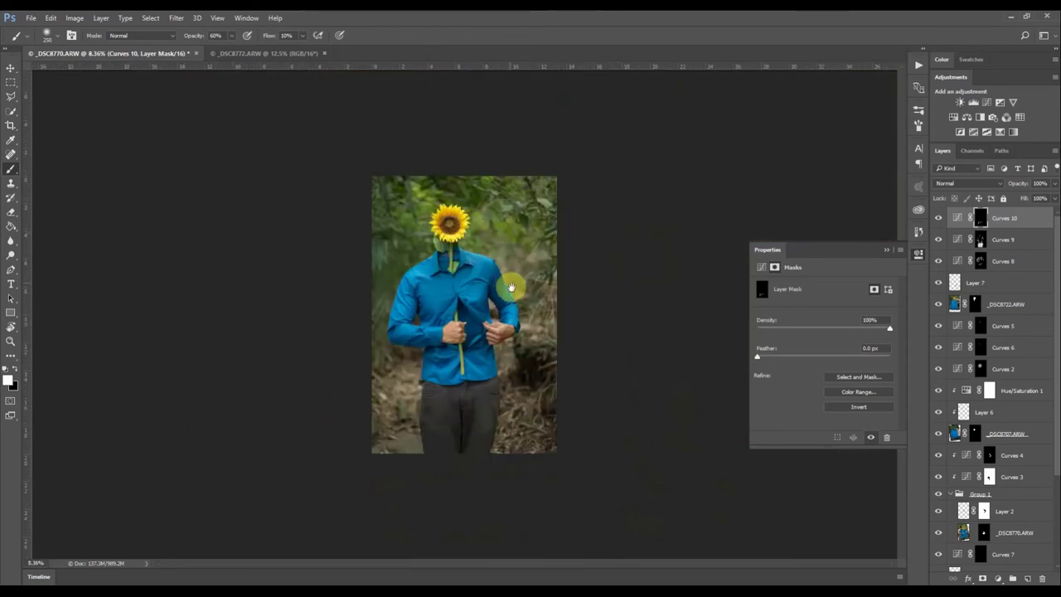
Compare the trousers with and without the Curves 10 adjustment by toggling its visibility
left_click(943, 218)
left_click(943, 218)
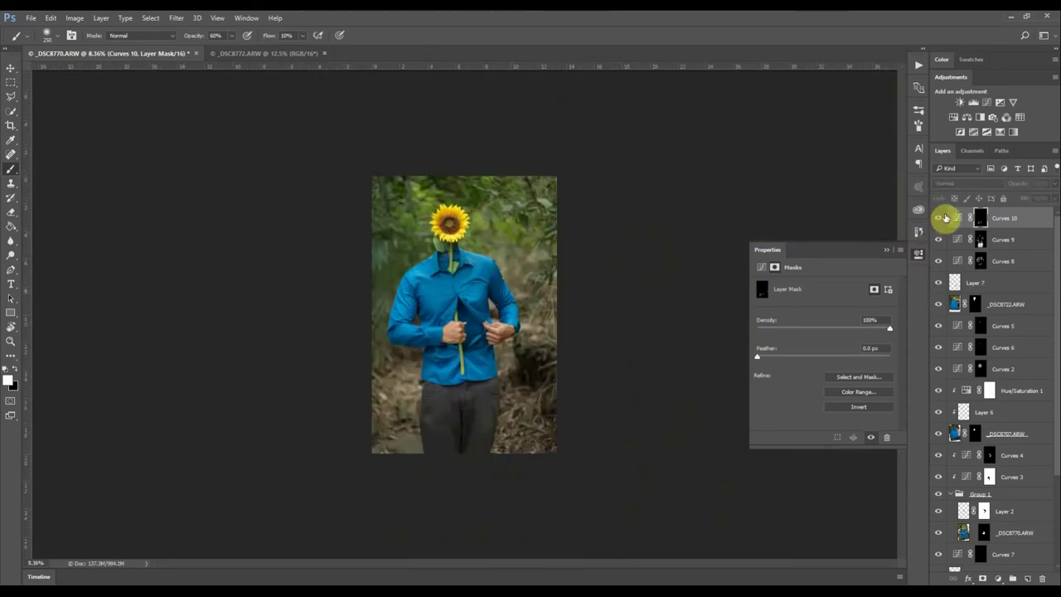
left_click(946, 217)
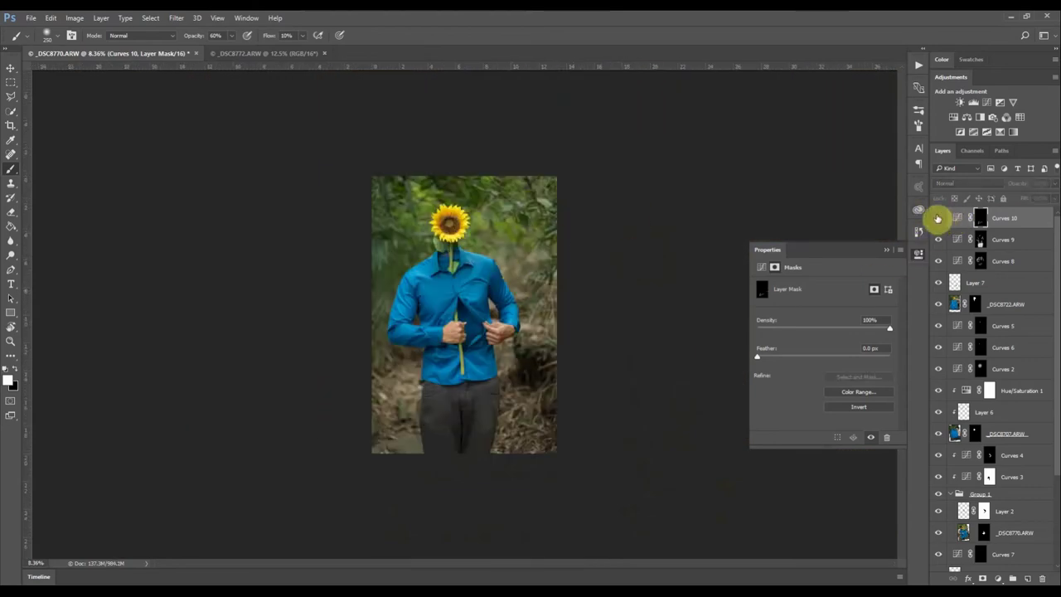
left_click(938, 218)
Add a Hue/Saturation adjustment layer on top, target the shirt's Cyans range and shift its hue toward a purer blue
left_click(458, 309)
left_click(999, 578)
left_click(987, 446)
left_click(762, 299)
left_click(484, 281)
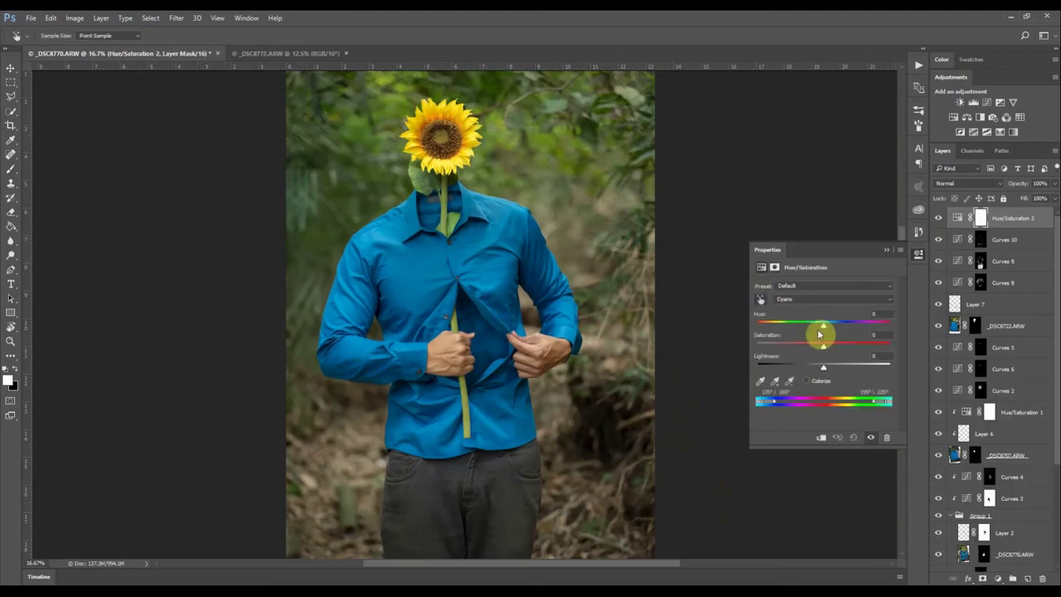
mouse_move(824, 326)
left_mouse_down()
mouse_move(741, 335)
mouse_move(833, 339)
left_mouse_up()
key("ctrl+z")
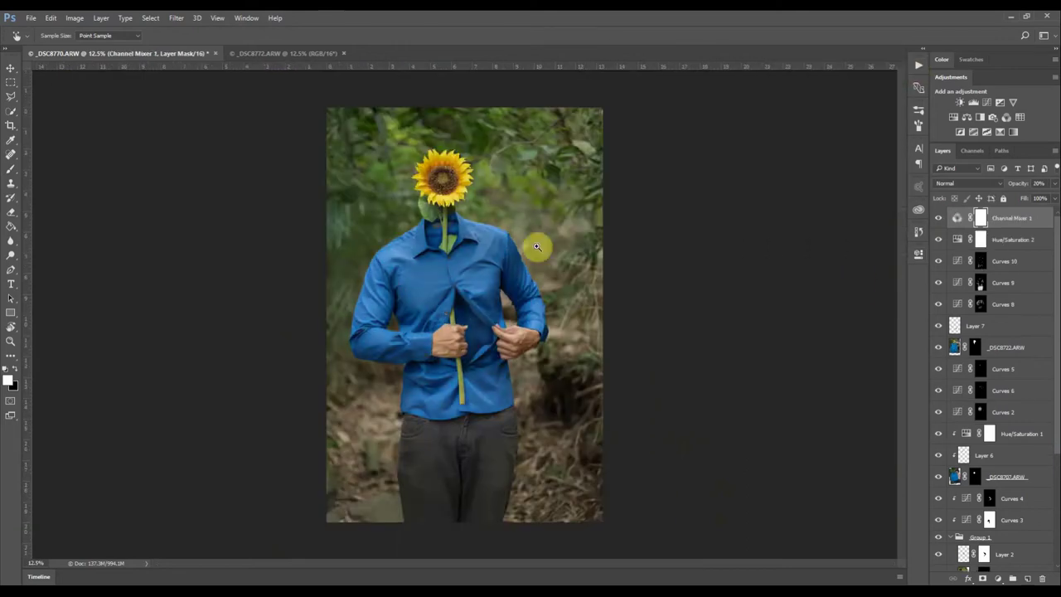
Review the monochrome channel settings of the Channel Mixer 1 layer and close its properties
scroll(538, 244, "up", 1)
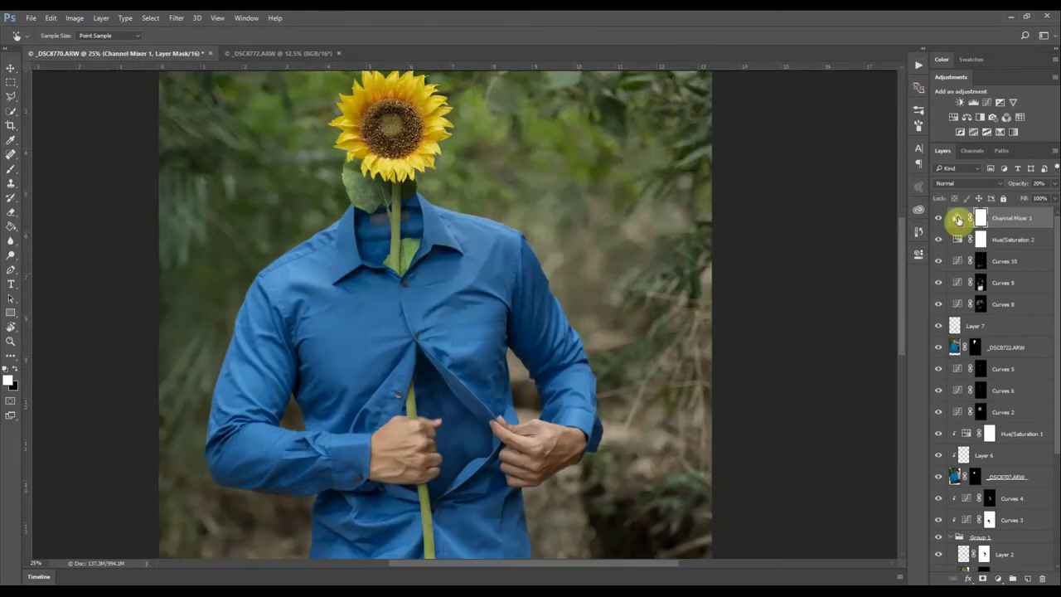
left_click(956, 220)
key("b")
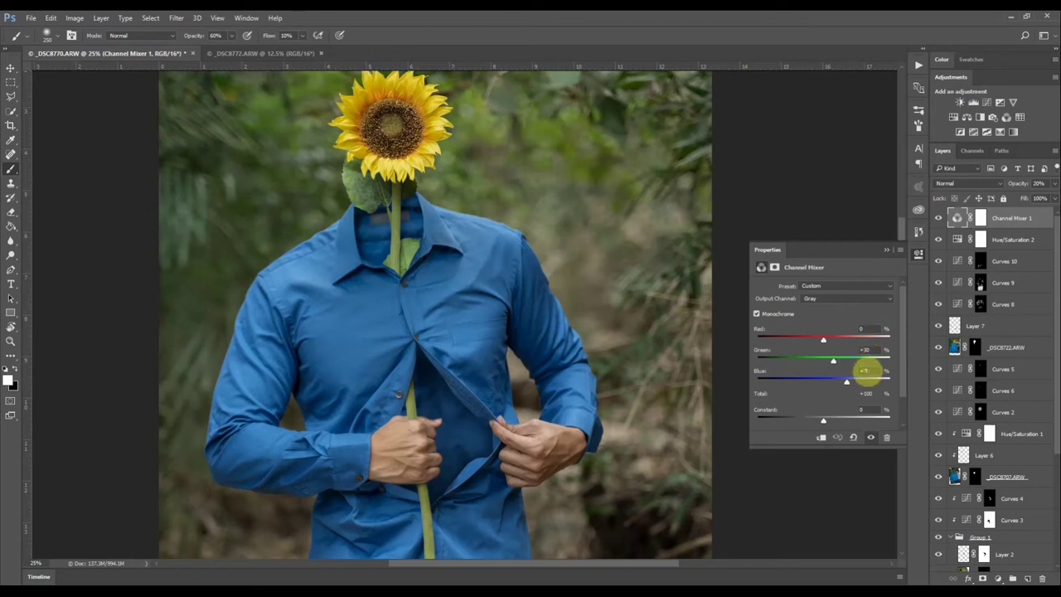
left_click(919, 254)
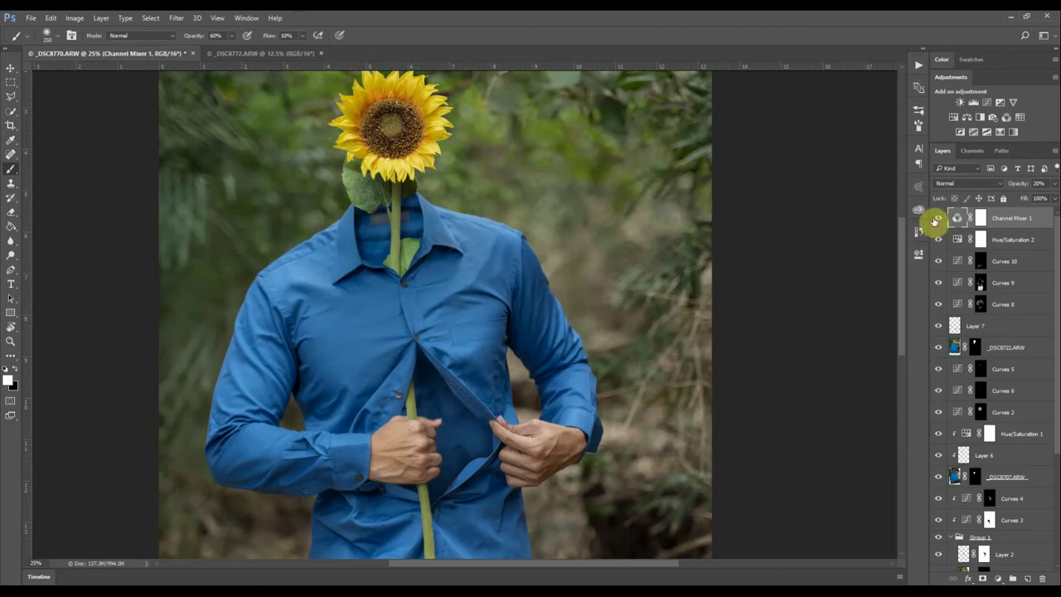
Preview the Channel Mixer 1 layer at full opacity over the whole image, and restore its opacity to 20%
left_click(430, 202, "alt")
left_click(400, 212, "alt")
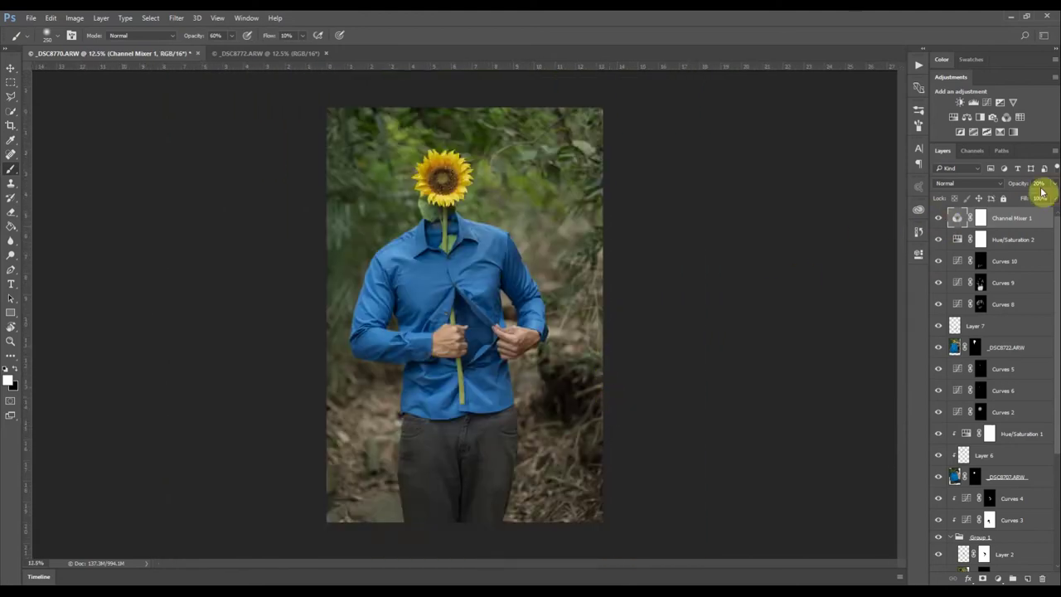
left_click_drag(1012, 183, 1057, 186)
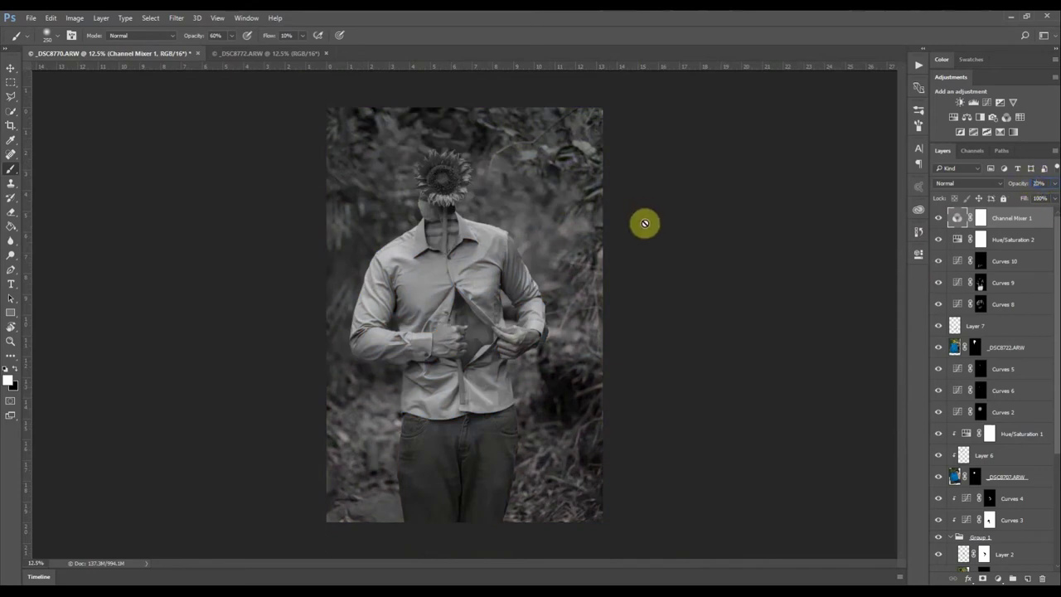
Compare the colours of the shirt, sunflower and background with and without Channel Mixer 1, both close up and in the whole image
left_click_drag(443, 269, 901, 348)
left_click_drag(617, 145, 612, 270)
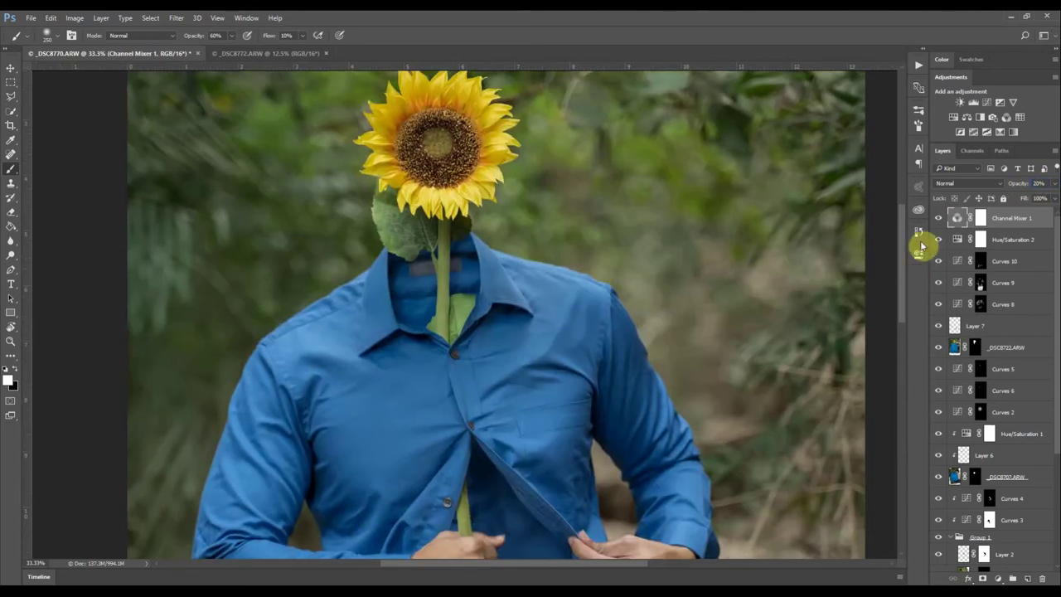
left_click(935, 219)
left_click(933, 222)
left_click(933, 223)
left_click(933, 222)
left_click(933, 222)
left_click(933, 222)
left_click(933, 222)
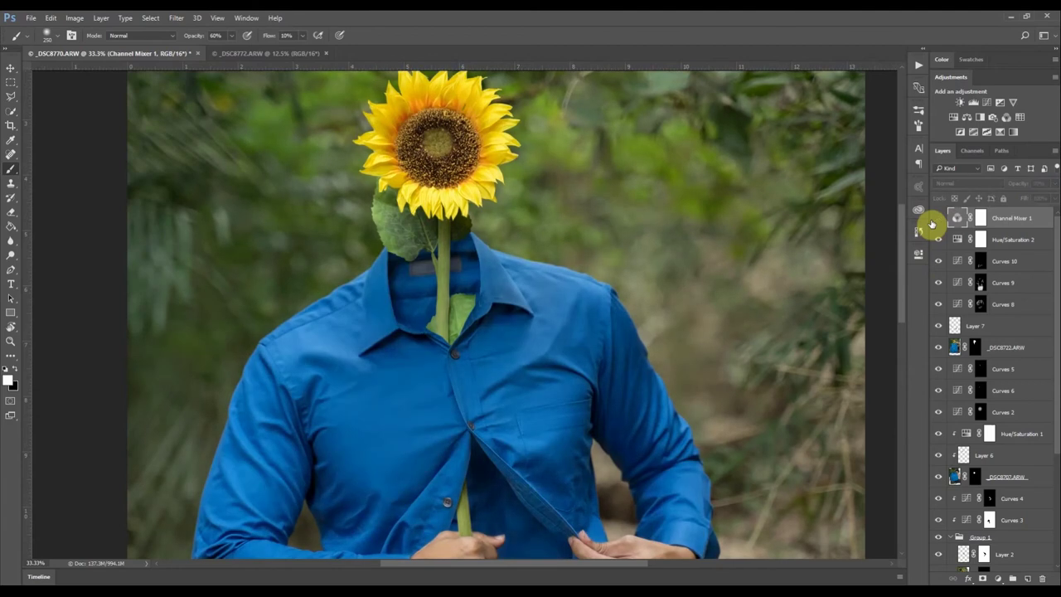
left_click(933, 223)
key("ctrl+minus")
key("ctrl+minus")
key("ctrl+minus")
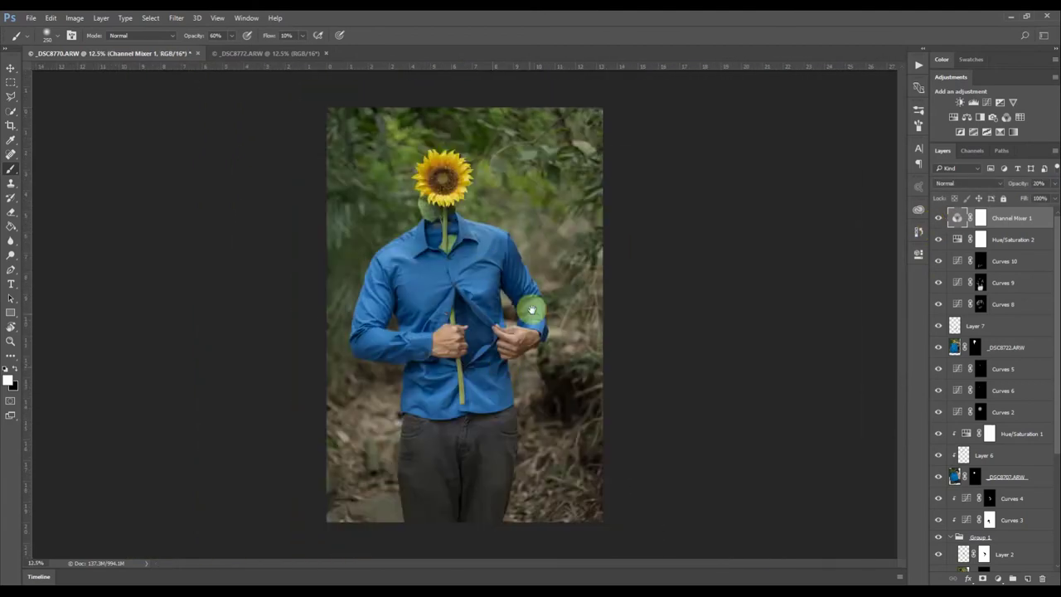
left_click(940, 223)
left_click(939, 222)
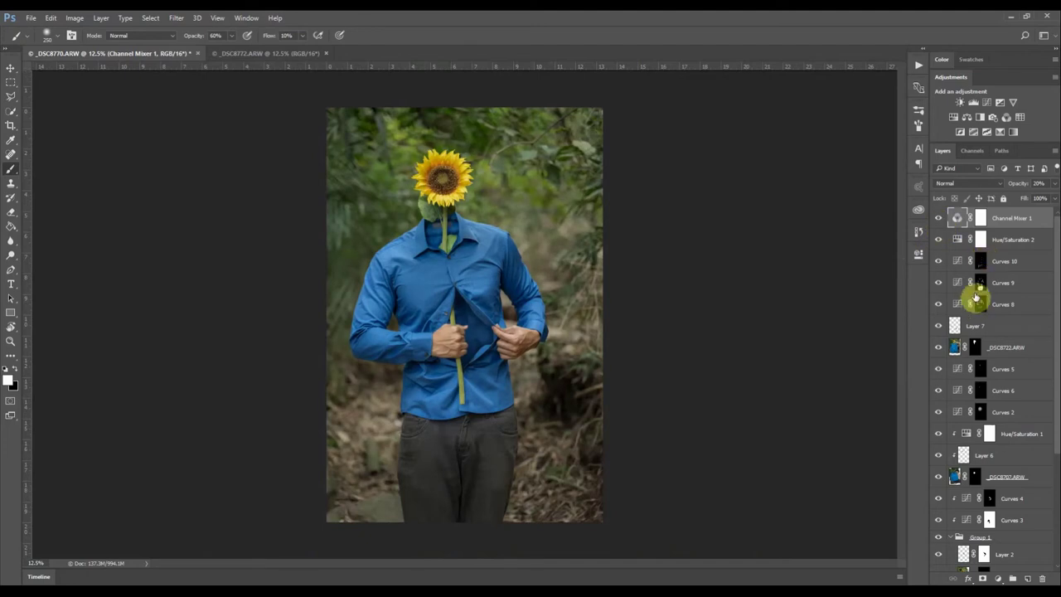
Target the shirt's Cyans range in Hue/Saturation 2, try hue +67 with saturation -39, and compare the image with and without the adjustment
double_click(960, 239)
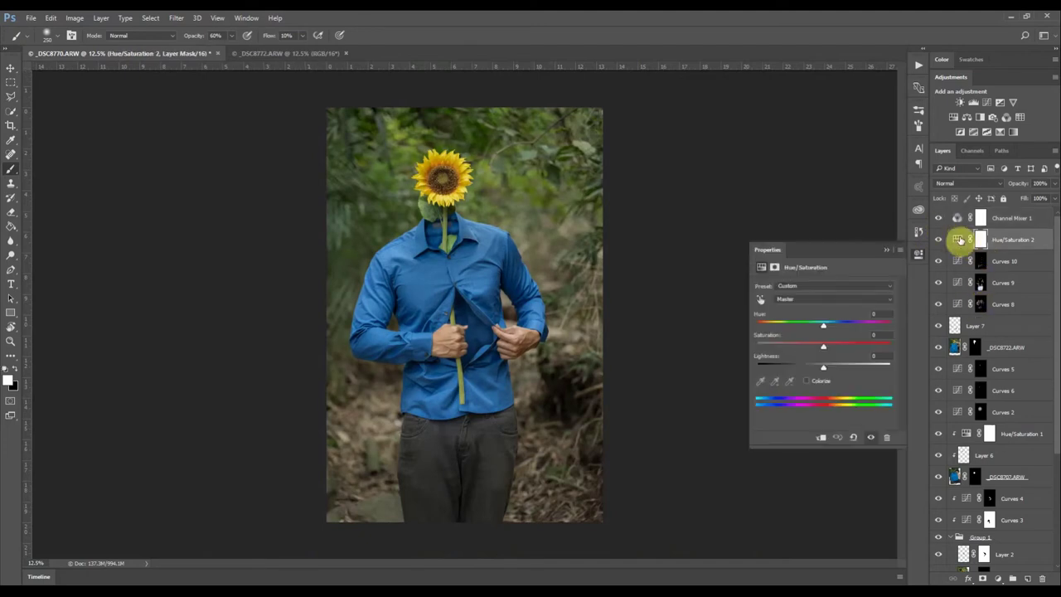
left_click(761, 301)
left_click(410, 265)
left_click_drag(825, 325, 859, 327)
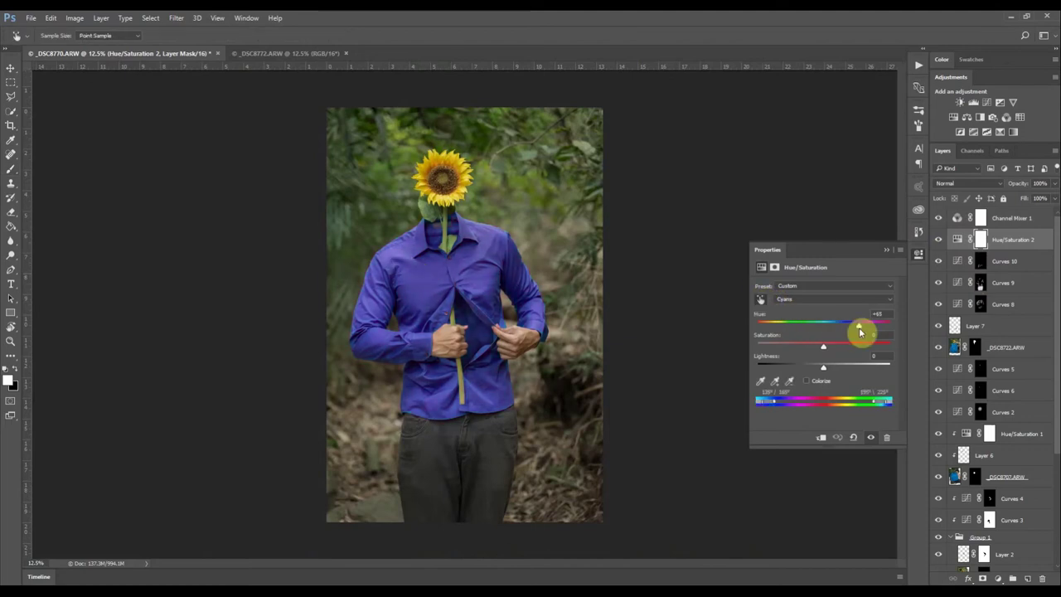
left_click_drag(859, 328, 797, 346)
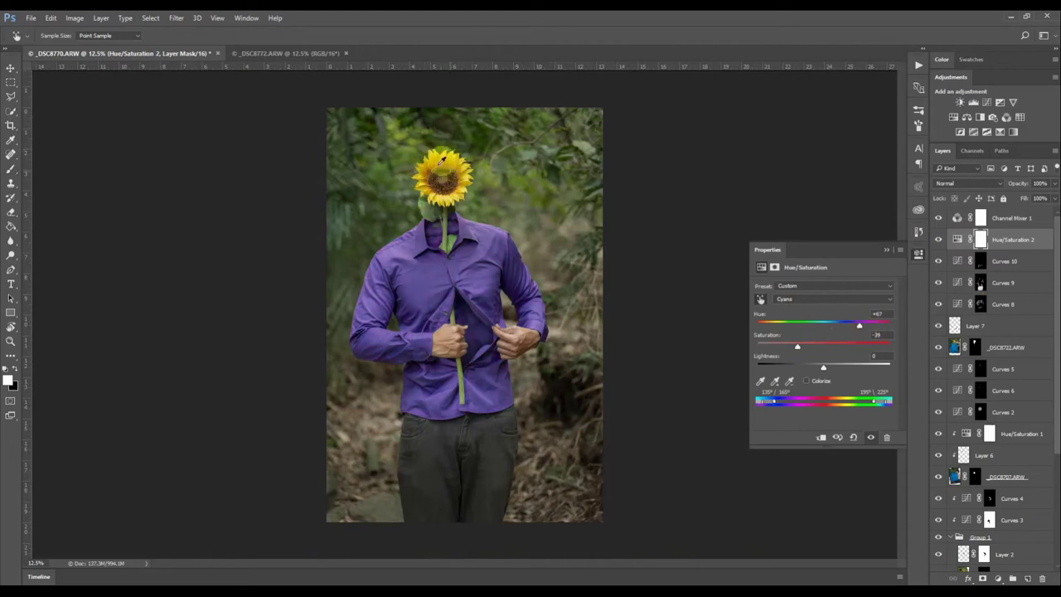
left_click(939, 240)
left_click(939, 240)
Set the Cyans hue in Hue/Saturation 2 to about +19, make its saturation less negative, and raise its lightness slightly
left_click_drag(860, 325, 838, 325)
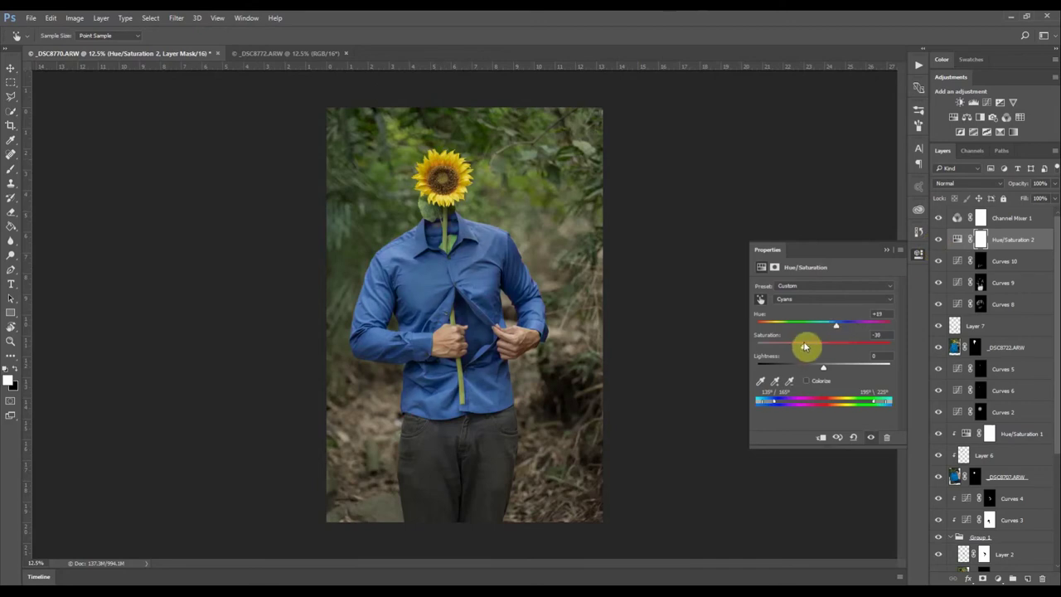
left_click_drag(801, 347, 814, 349)
left_click_drag(824, 368, 827, 369)
left_click(920, 255)
Compare the whole image at a reduced size with and without the Hue/Saturation 2 and Channel Mixer 1 layers
scroll(516, 229, "down", 4)
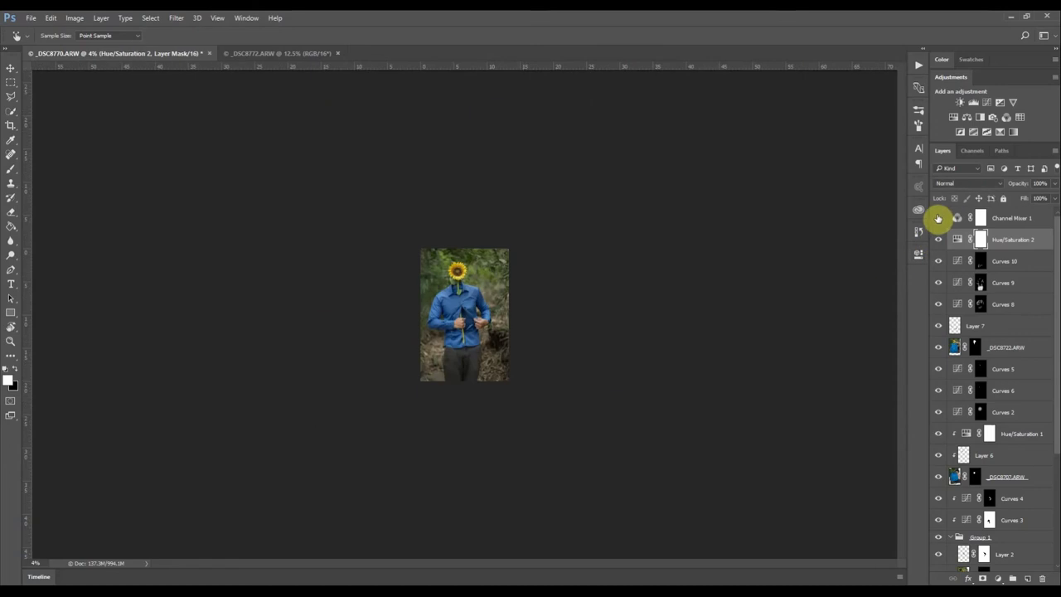
key("ctrl+plus")
key("ctrl+plus")
key("ctrl+plus")
left_click(939, 240)
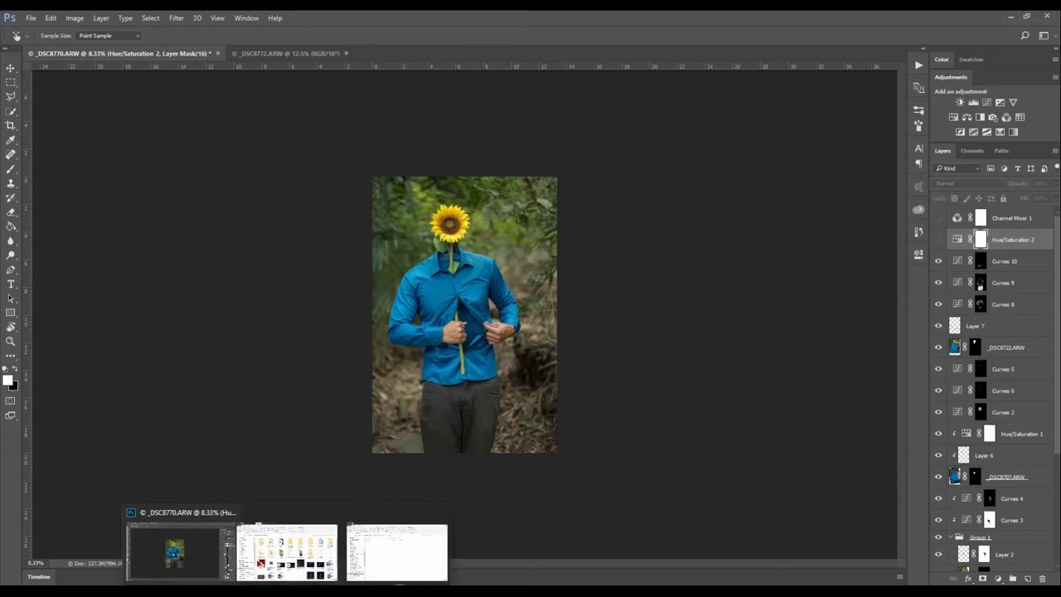
Switch to Lightroom and browse the empty forest background shots in the filmstrip
left_click(406, 592)
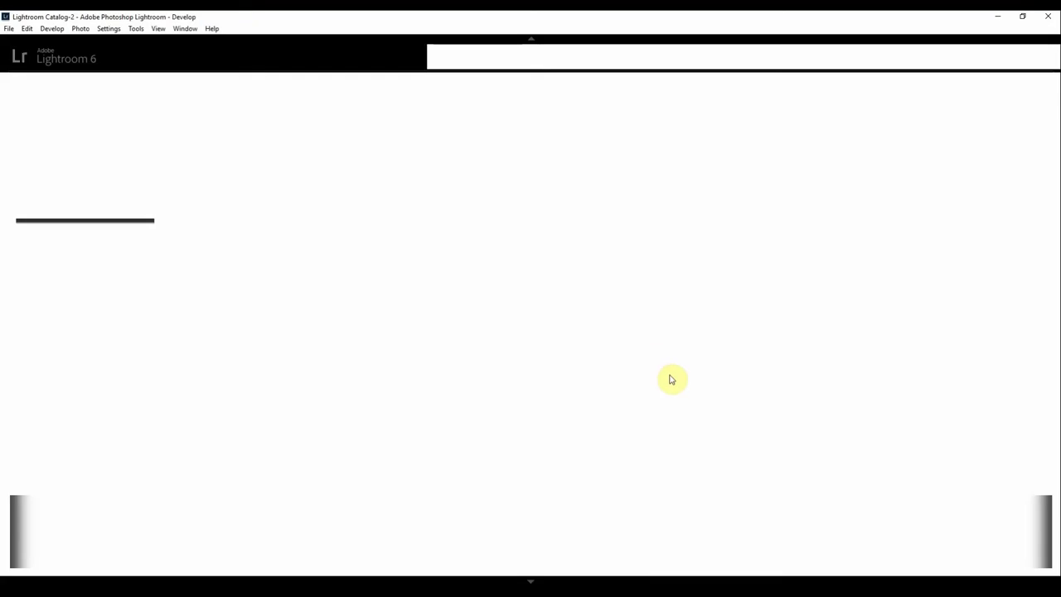
scroll(398, 550, "down", 5)
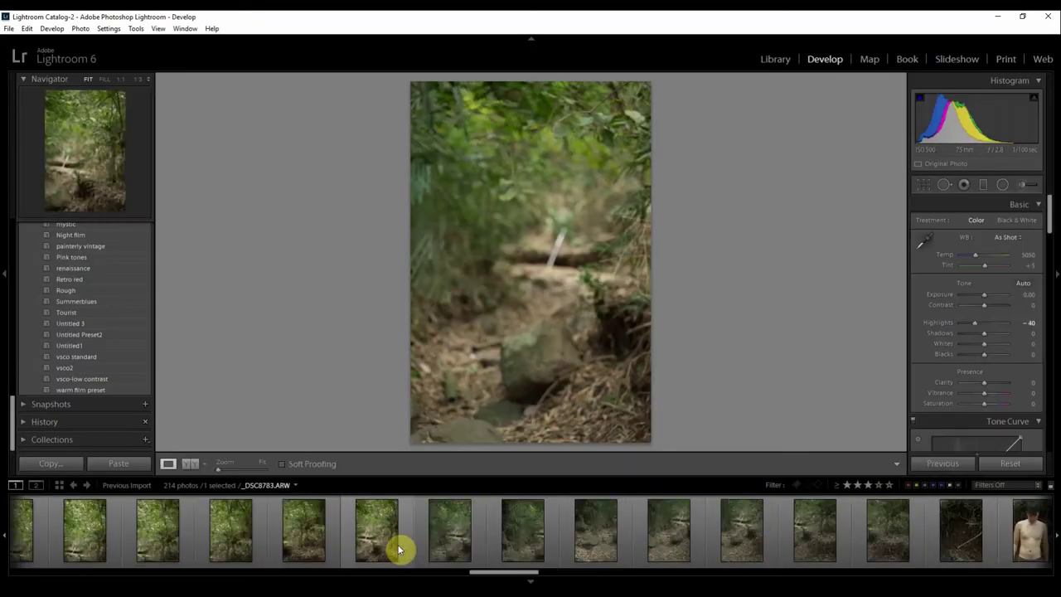
scroll(398, 550, "up", 5)
scroll(398, 550, "down", 4)
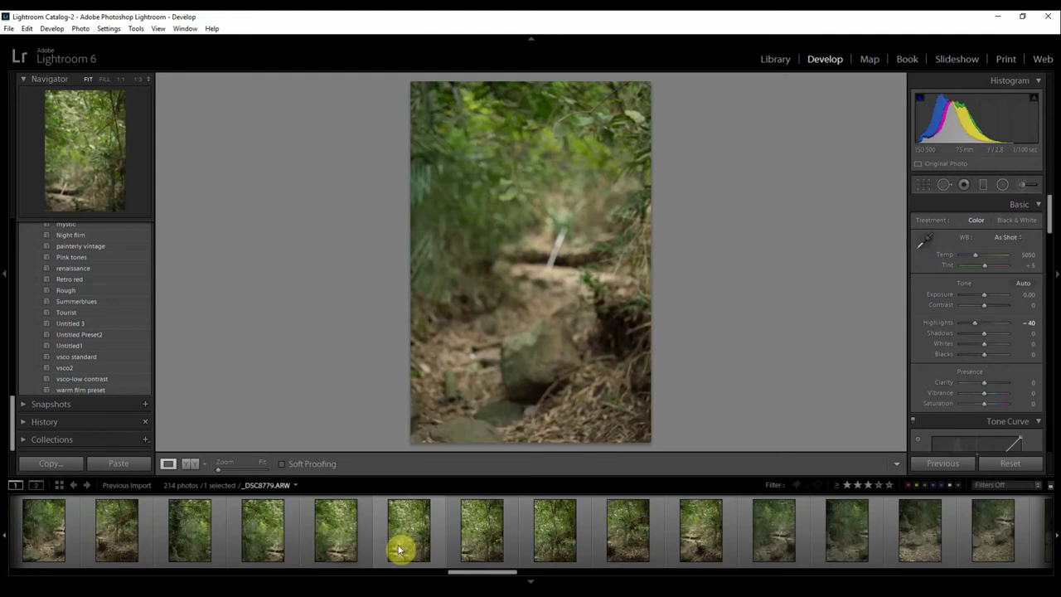
scroll(256, 545, "up", 3)
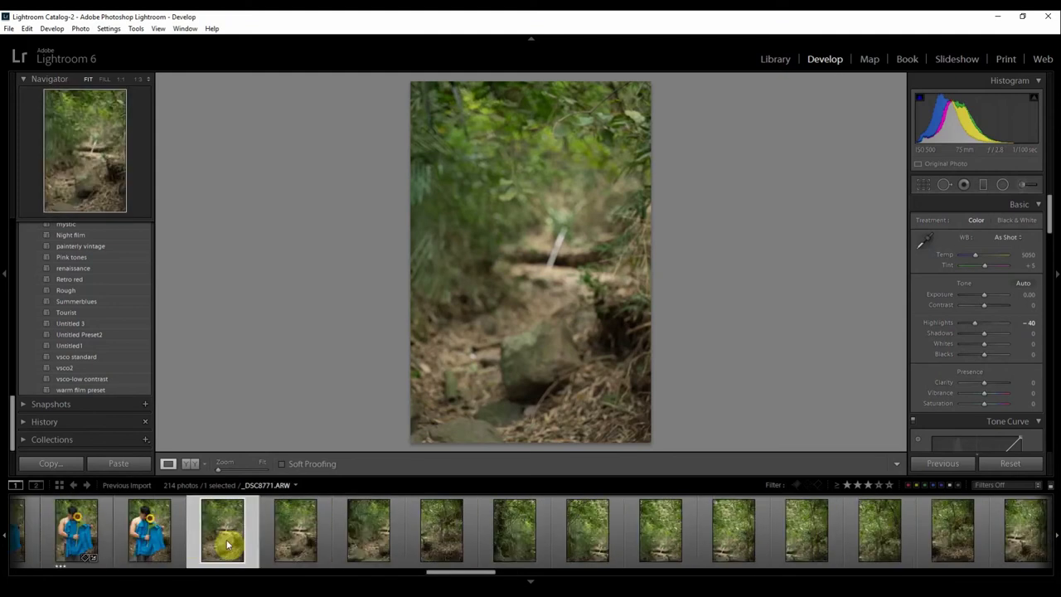
Select the forest shots _DSC8774 to _DSC8780 and find the option to merge them to a panorama in Photoshop
left_click(360, 539)
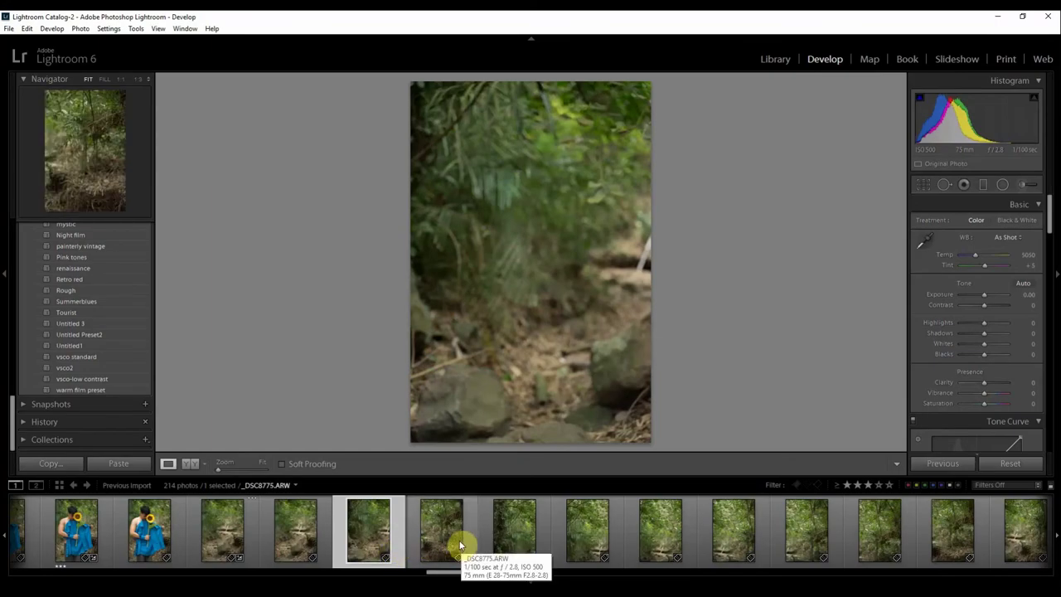
scroll(177, 539, "down", 3)
scroll(178, 533, "up", 3)
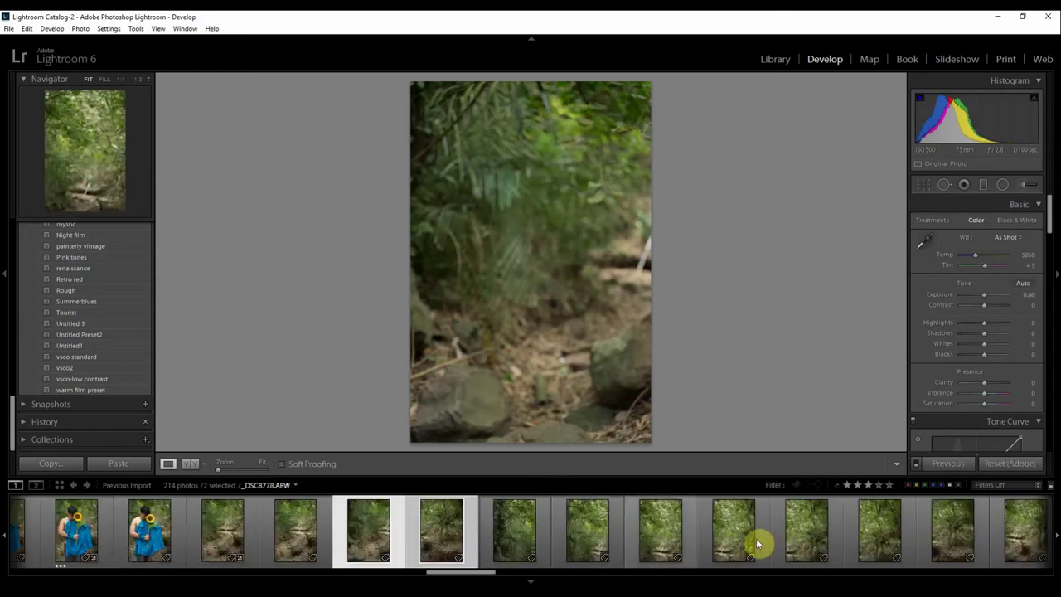
left_click(805, 540, "shift")
right_click(803, 538)
mouse_move(879, 289)
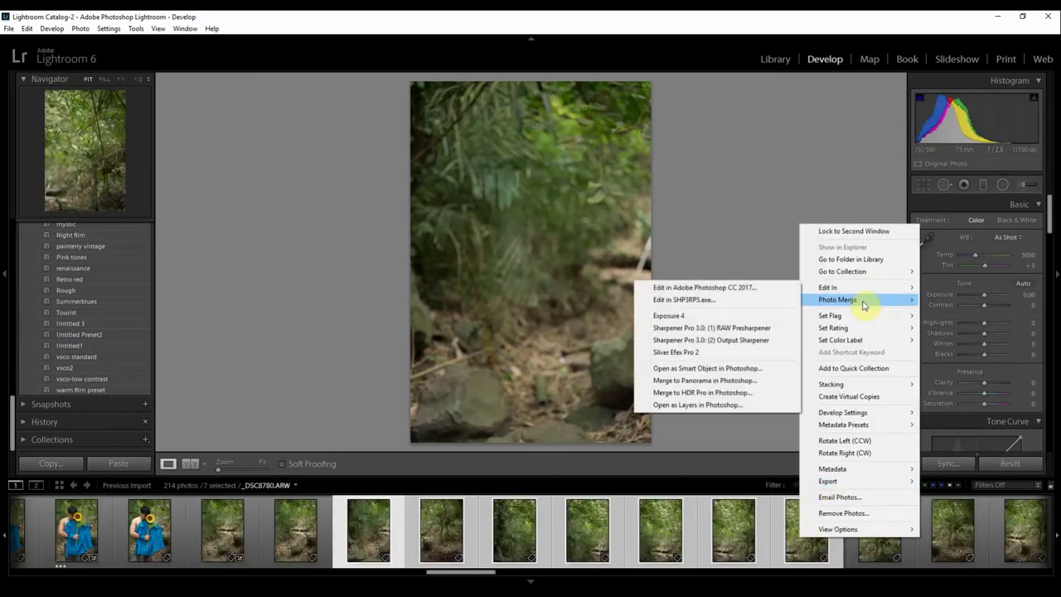
mouse_move(863, 306)
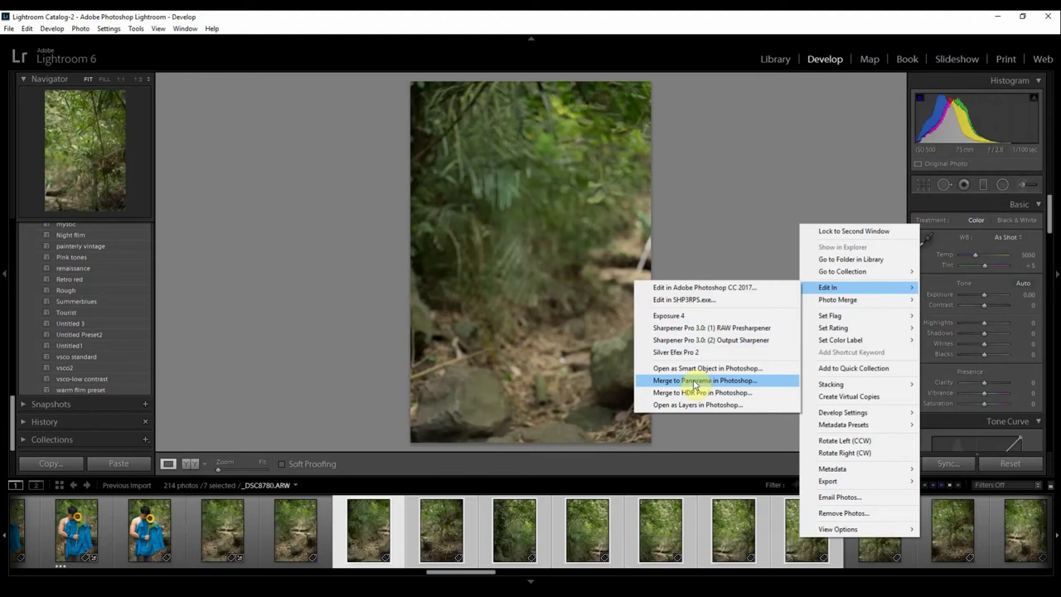
Select only the forest photo _DSC8774.ARW and open it for editing in Adobe Photoshop CC 2017
left_click(340, 526)
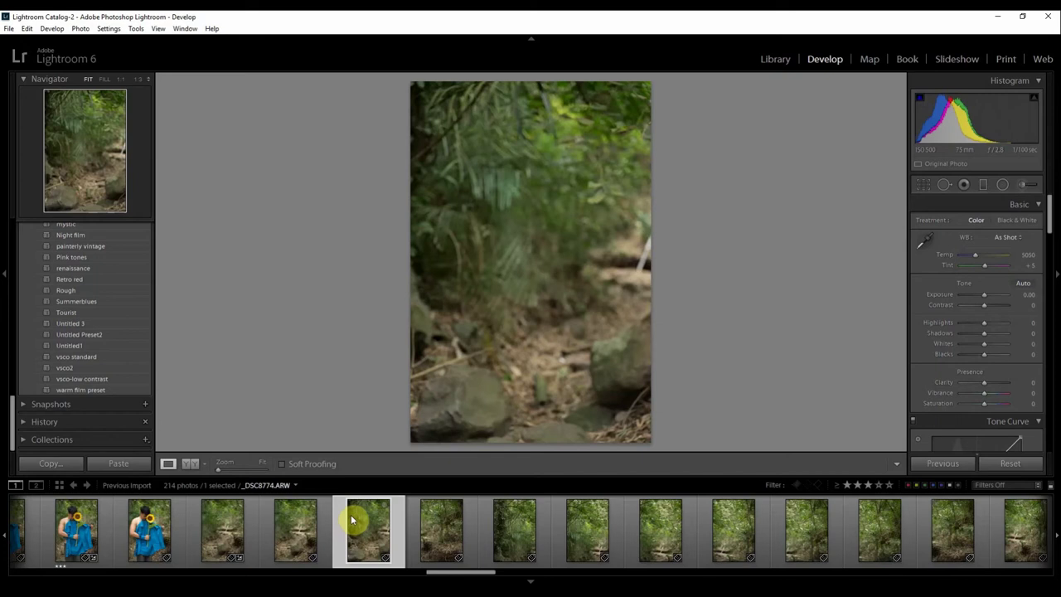
right_click(426, 509)
mouse_move(498, 261)
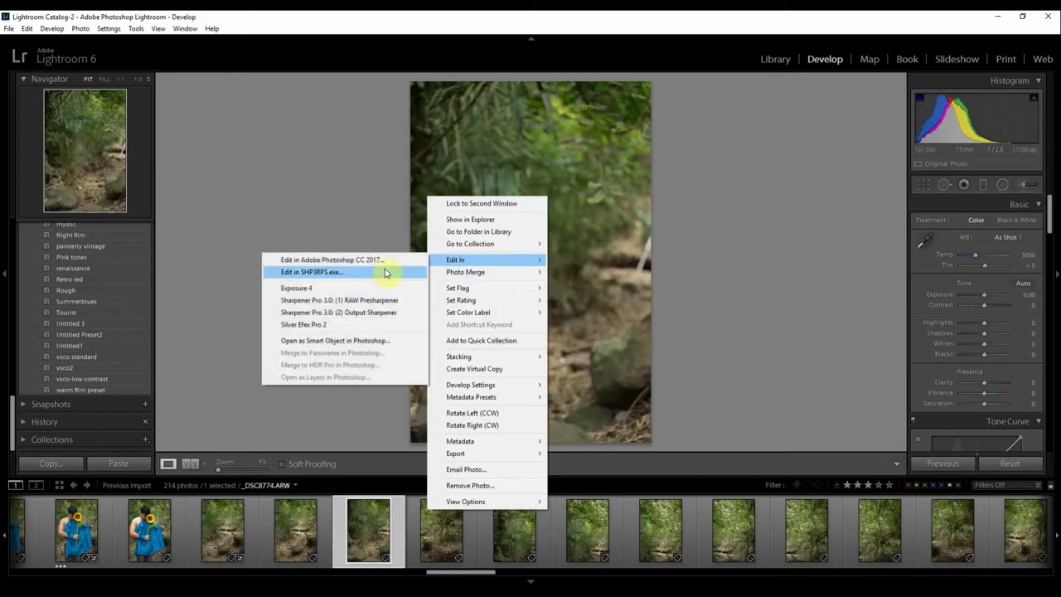
left_click(383, 261)
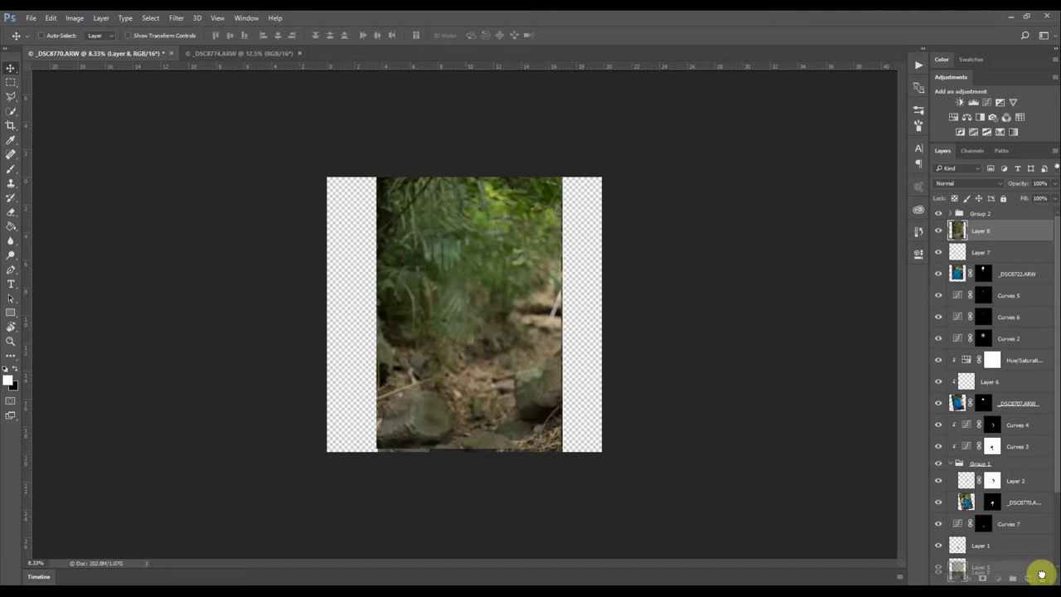
Delete the forest photo on Layer 8 and extend the 1:1 crop to add canvas above and beside the figure
left_click_drag(1041, 574, 1043, 577)
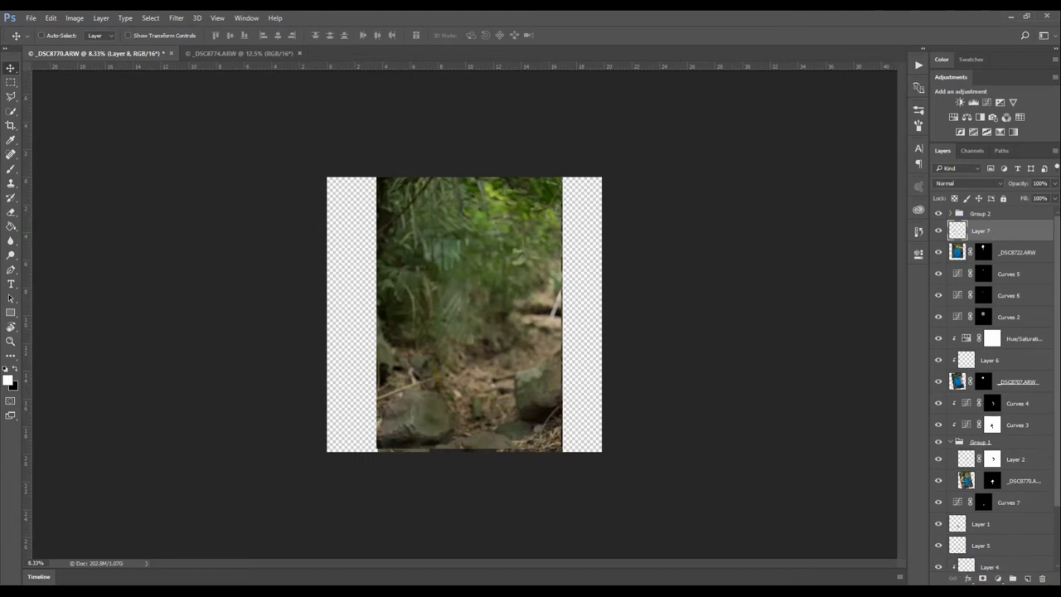
left_click(10, 126)
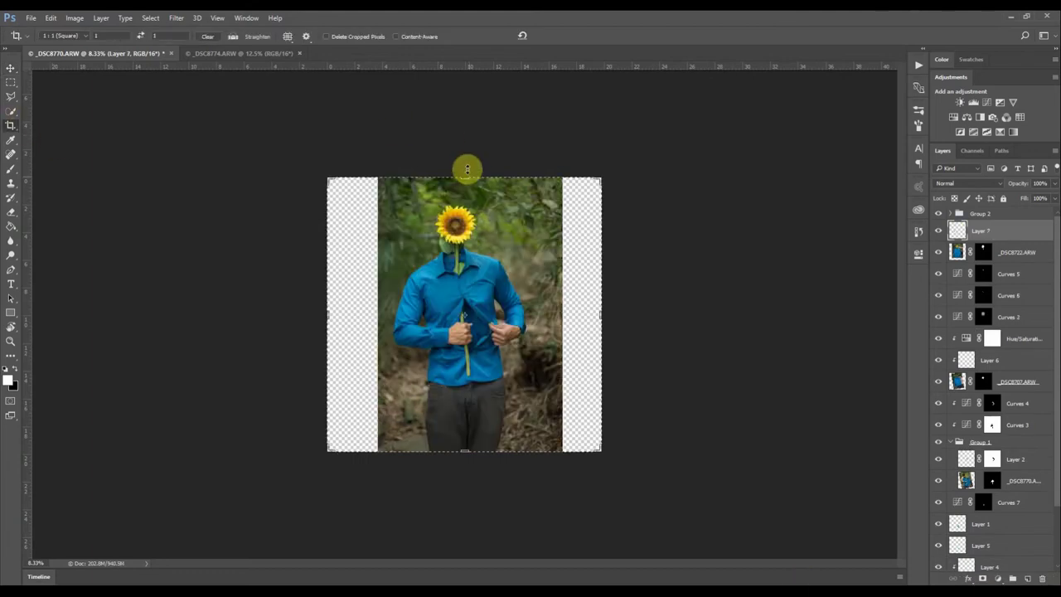
left_click_drag(464, 176, 459, 143)
left_click_drag(469, 238, 476, 239)
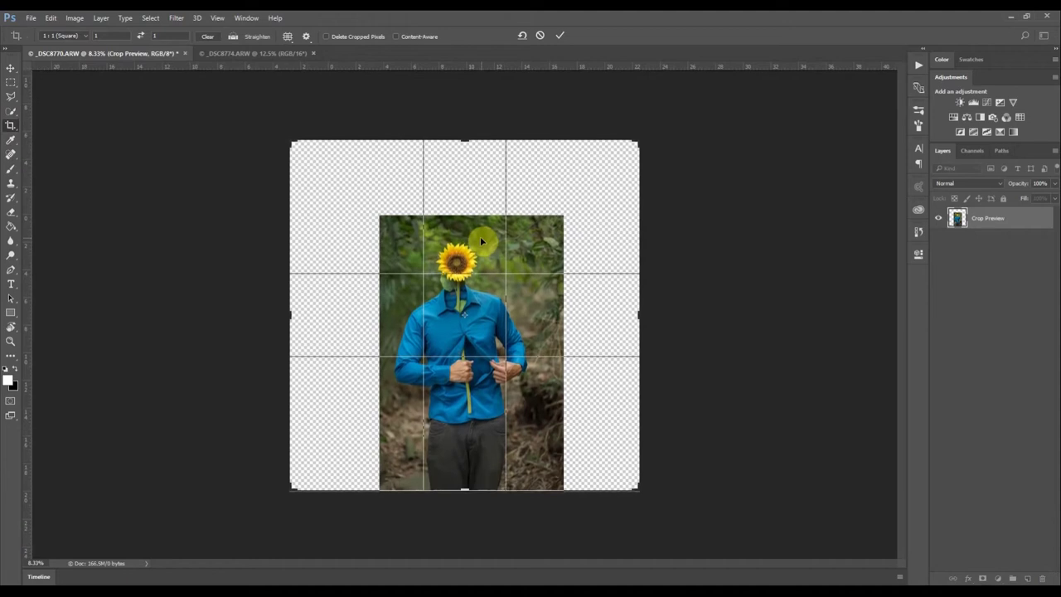
key("Return")
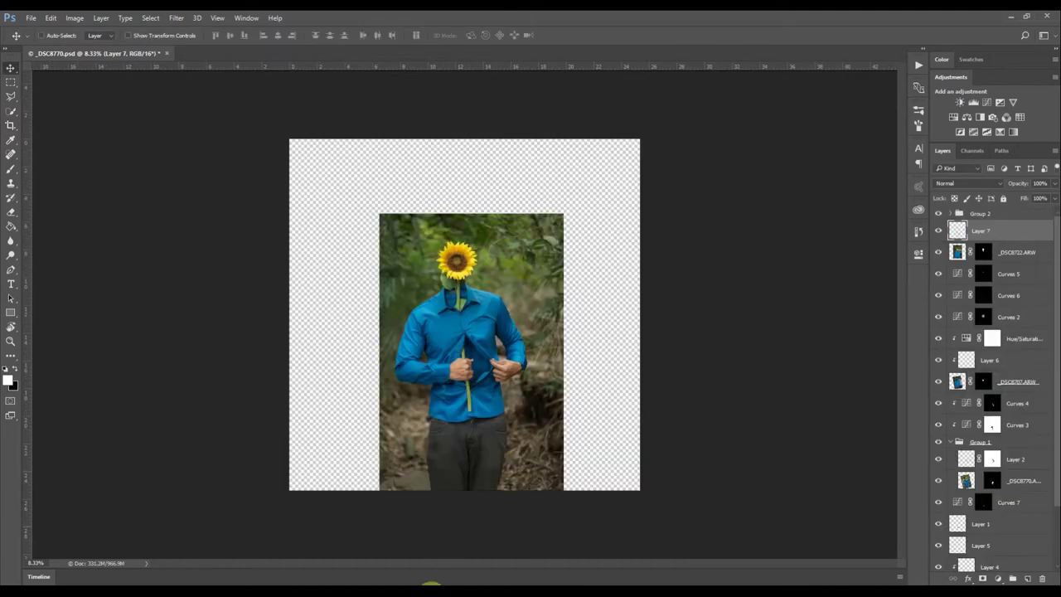
Switch to Lightroom, select the forest photo _DSC8774.ARW, and set its Highlights to -39 and Shadows to +20
left_click(424, 588)
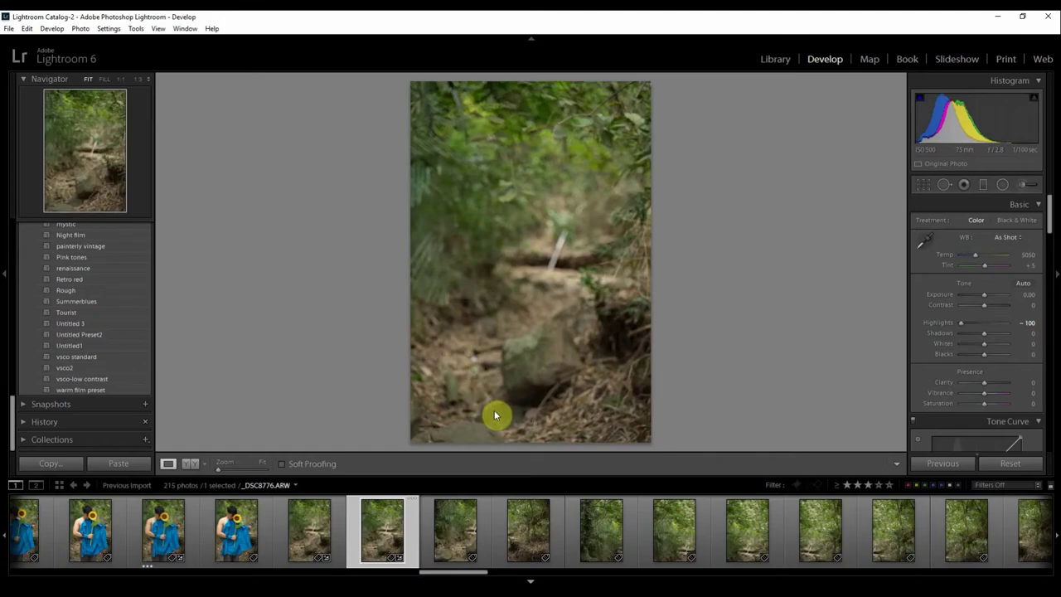
left_click(475, 527)
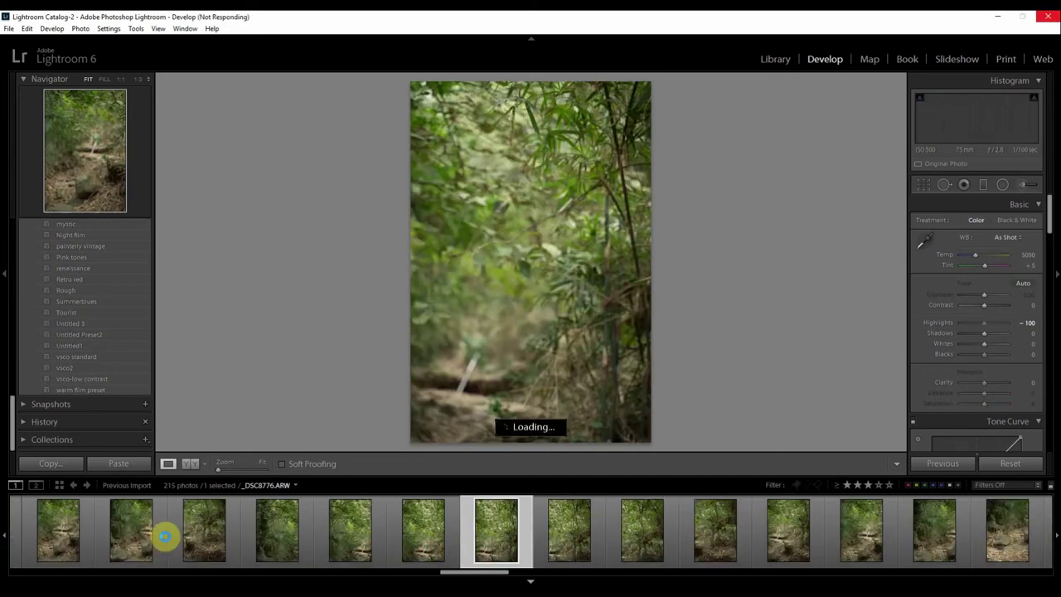
key("Left")
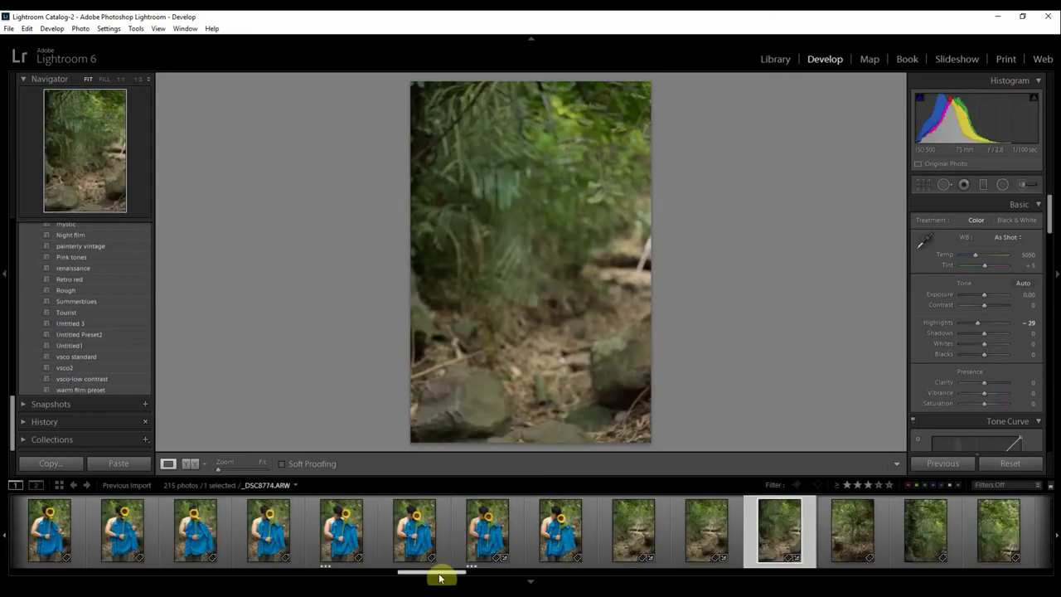
left_click_drag(440, 578, 466, 575)
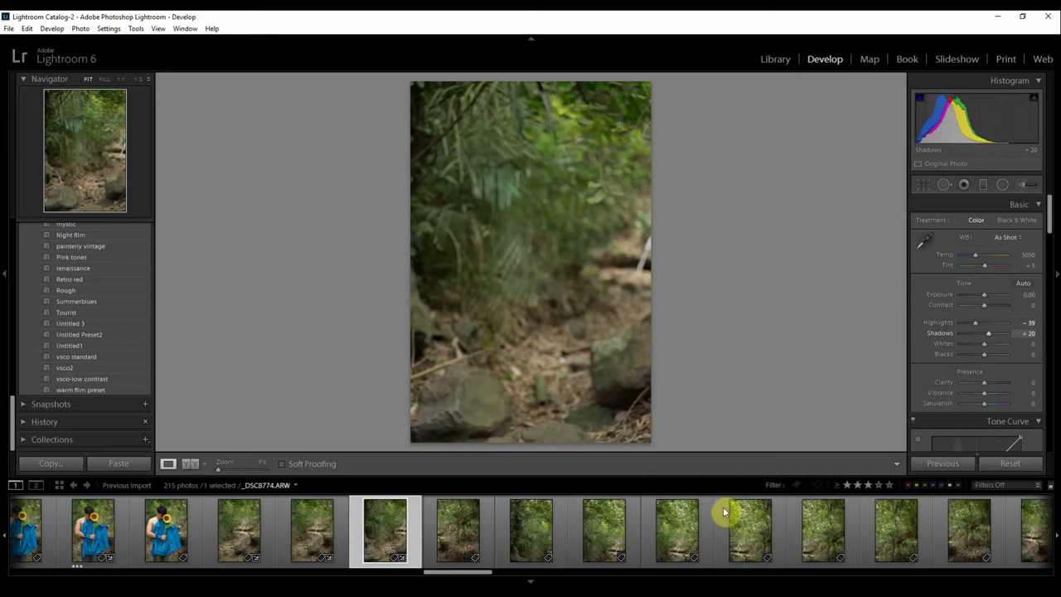
Select the forest photos from _DSC8774 to _DSC8782 and synchronise the develop settings of _DSC8774 to all of them
left_click_drag(440, 577, 451, 571)
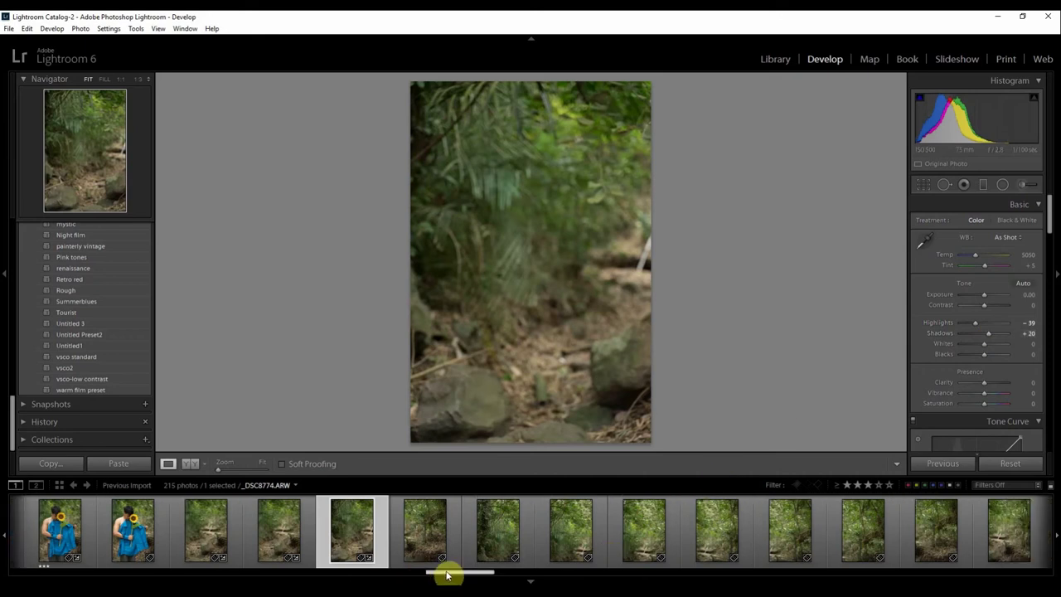
left_click(798, 540, "shift")
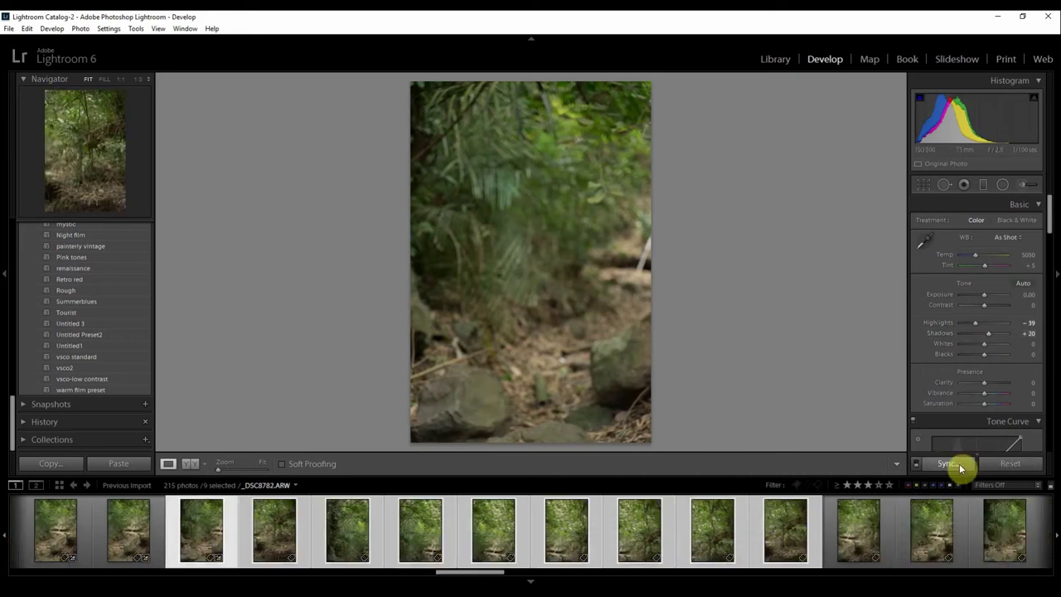
left_click(960, 466)
left_click(942, 542)
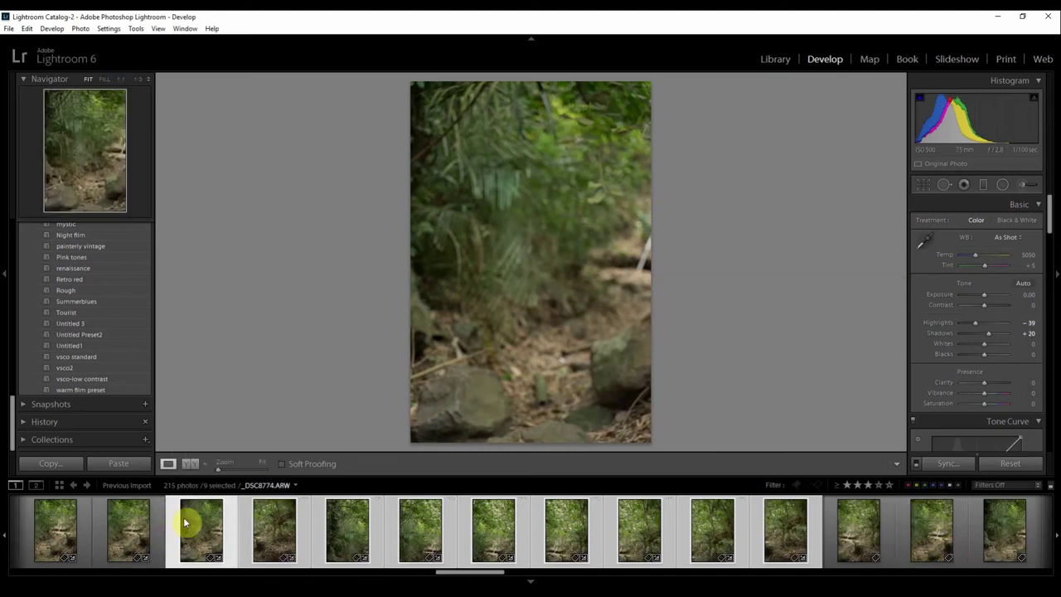
Select only _DSC8774.ARW again and open it for editing in Photoshop
left_click(179, 511)
right_click(176, 510)
left_click(180, 526)
right_click(173, 535)
left_click(407, 417)
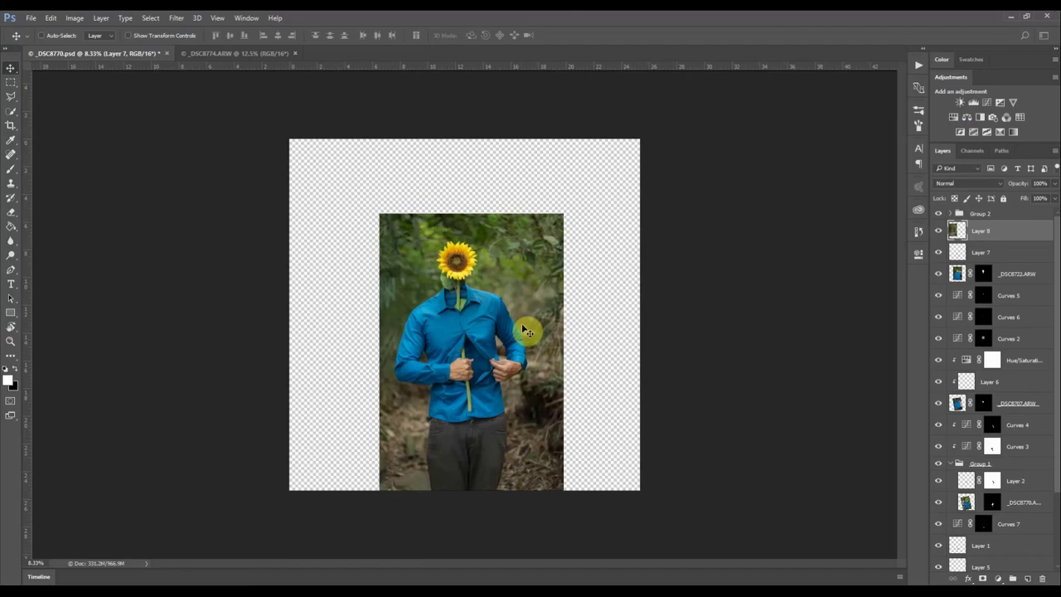
Move the forest photo on Layer 8 over the composite's left side and warp it at 48% opacity to align with the existing background
left_click_drag(268, 183, 431, 329)
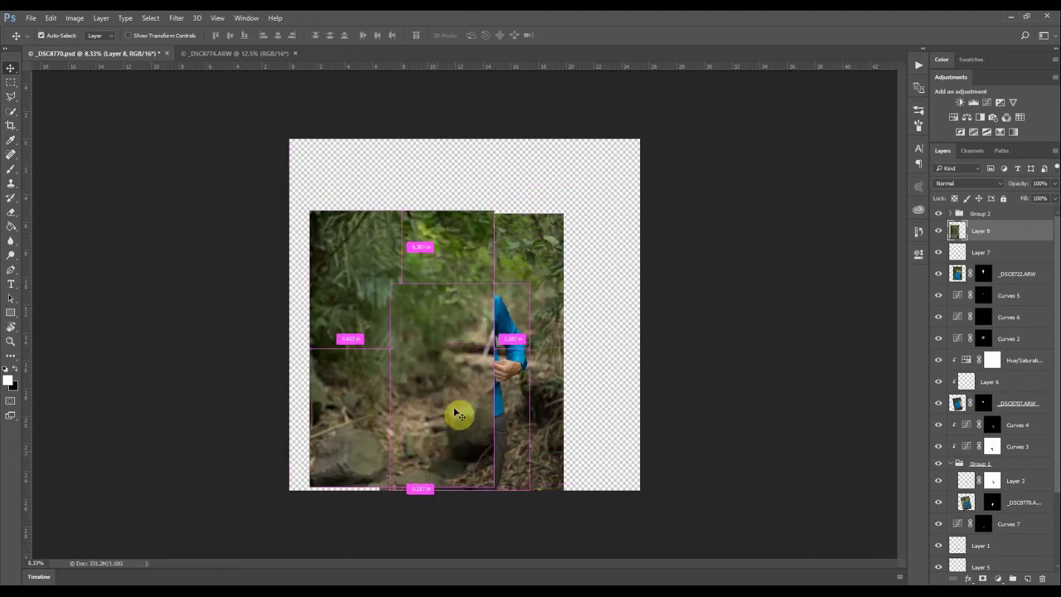
key("ctrl+t")
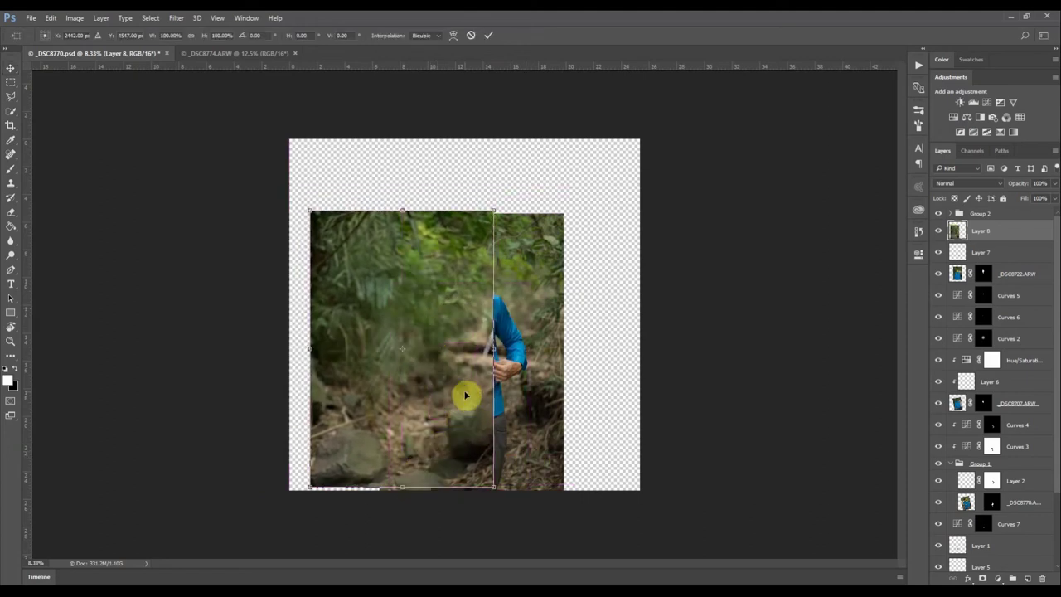
right_click(440, 404)
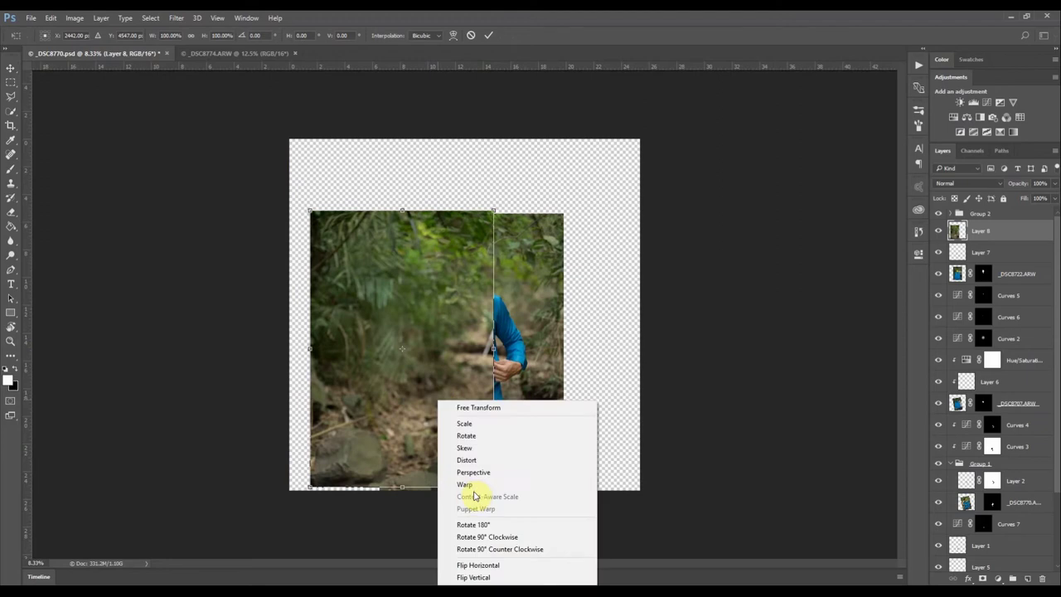
left_click(467, 481)
left_click_drag(1019, 183, 1001, 184)
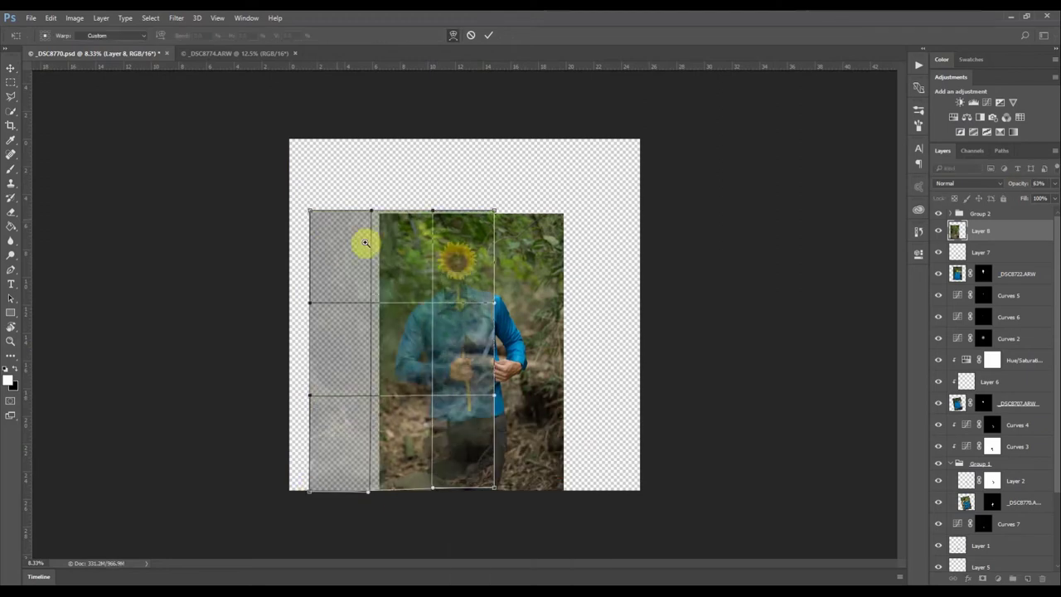
left_click_drag(378, 245, 448, 257)
left_click_drag(240, 175, 240, 163)
left_click_drag(363, 165, 373, 171)
mouse_move(1018, 183)
left_mouse_down()
mouse_move(1057, 185)
mouse_move(1015, 184)
left_mouse_up()
left_click_drag(610, 175, 611, 182)
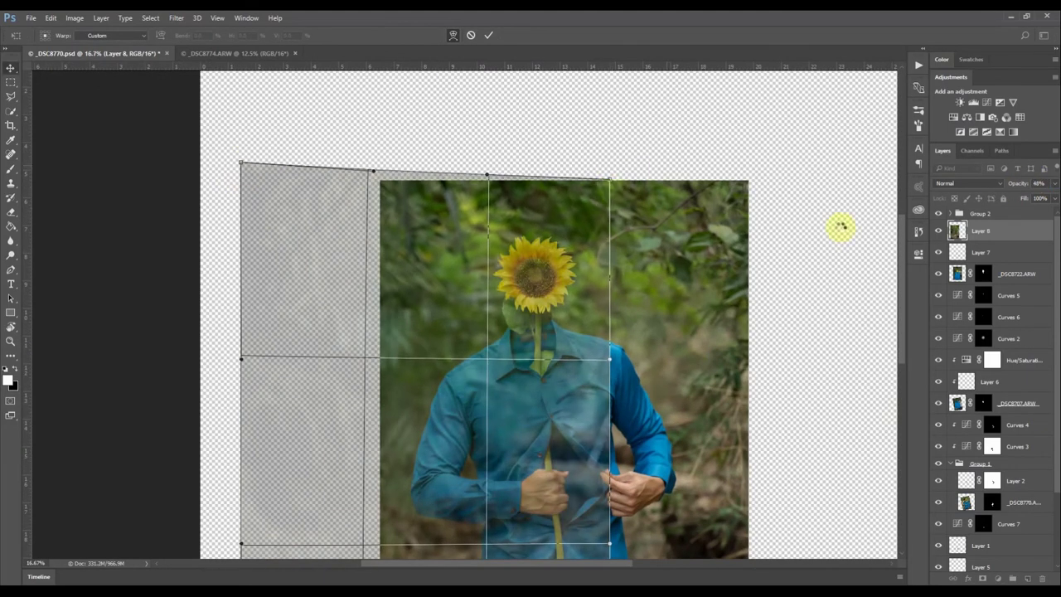
key("Return")
Add a layer mask to Layer 8, restore its opacity to 100%, and brush the forest photo away over the figure
left_click(983, 579)
key("b")
scroll(633, 256, "down", 3)
left_click_drag(1015, 184, 1041, 186)
type("x")
mouse_move(505, 291)
left_mouse_down()
mouse_move(460, 277)
mouse_move(431, 329)
mouse_move(426, 356)
mouse_move(443, 436)
mouse_move(448, 337)
left_mouse_up()
key("x")
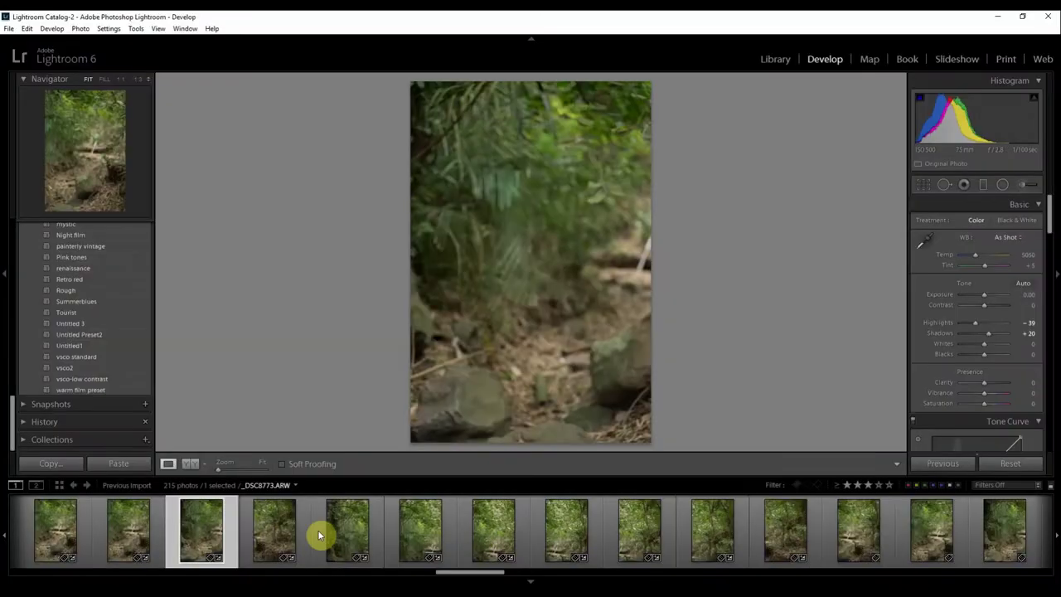
Select _DSC8775.ARW in Lightroom and open it for editing in Photoshop
left_click(282, 531)
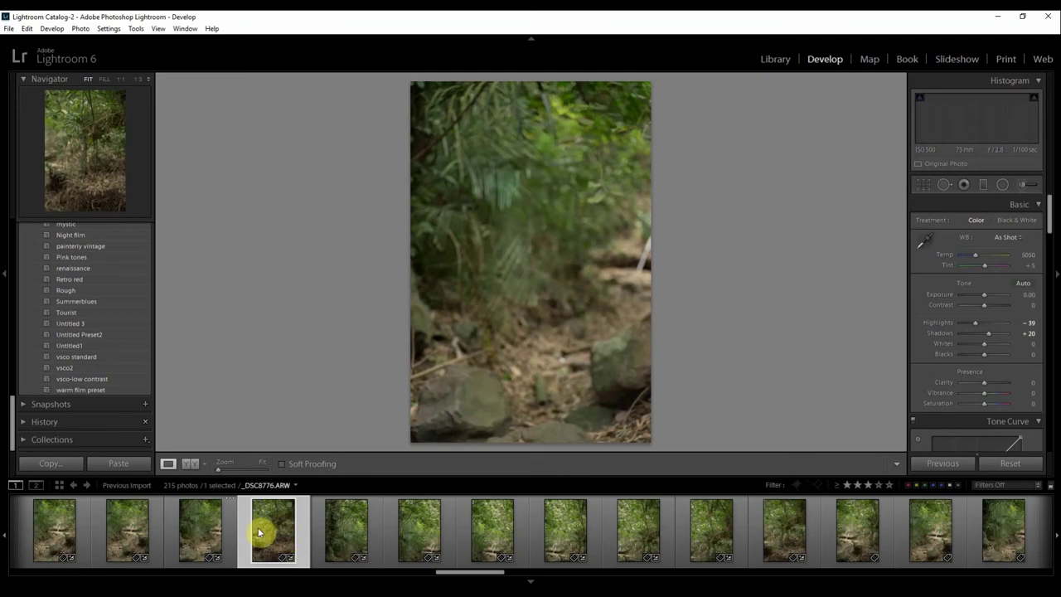
right_click(294, 527)
mouse_move(315, 279)
left_click(273, 279)
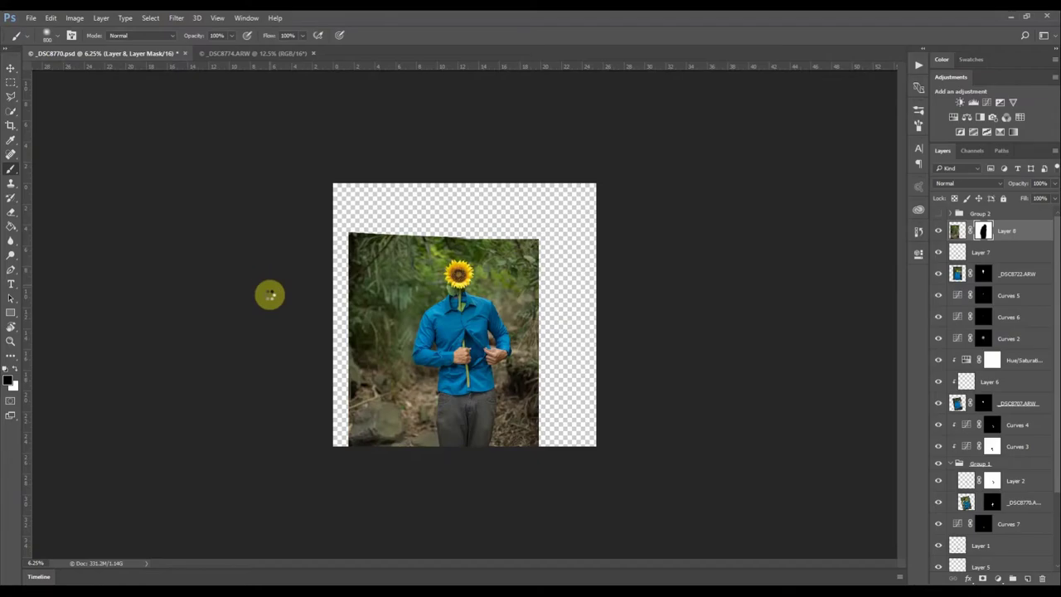
Bring the _DSC8775 forest photo into the composite, lower its opacity to 73%, and position it over the right side
key("v")
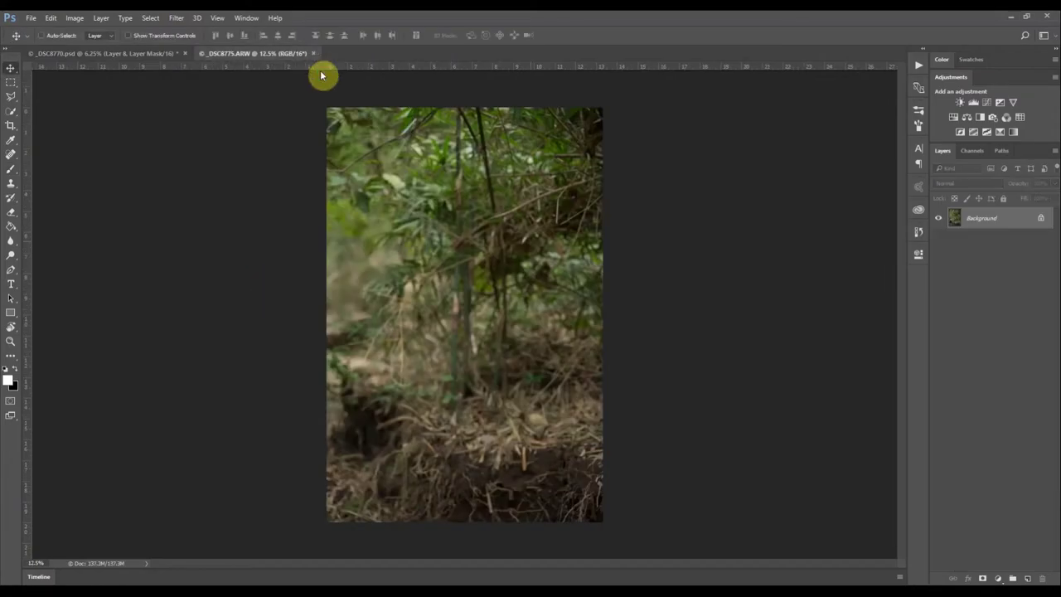
left_click_drag(423, 290, 494, 314)
left_click_drag(493, 314, 572, 325)
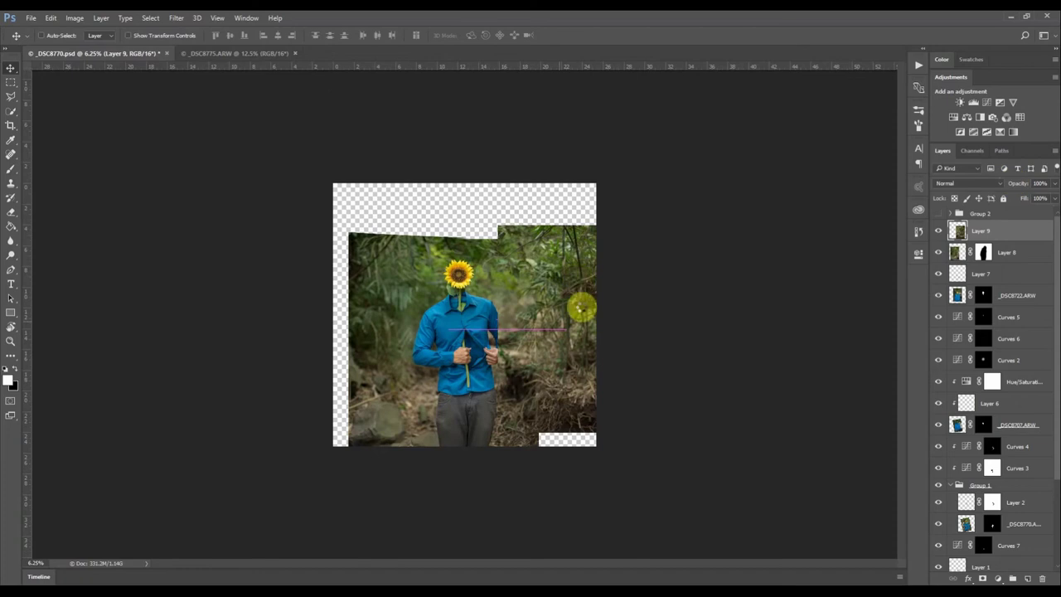
left_click_drag(586, 310, 566, 332)
left_click_drag(1029, 184, 1007, 185)
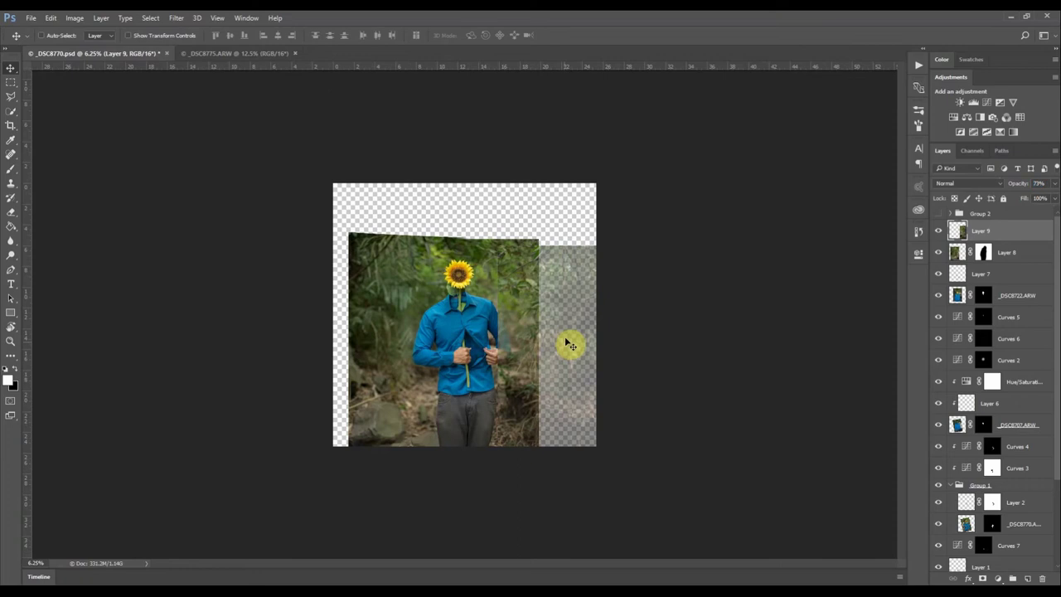
left_click_drag(565, 318, 586, 296)
scroll(558, 287, "up", 2)
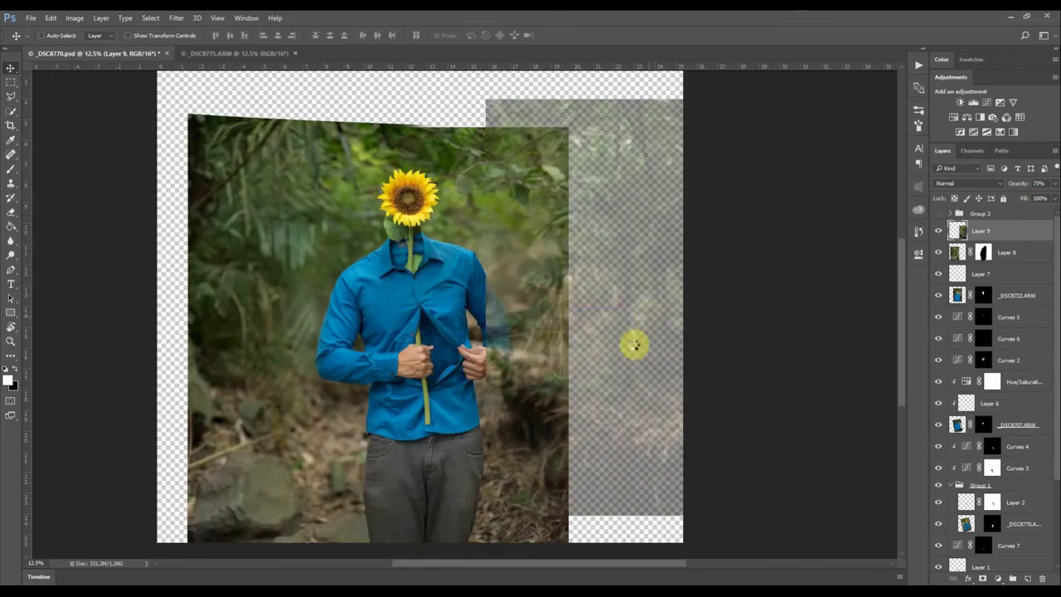
Warp the forest photo on Layer 9 by its lower corners and upper edge to align it with the existing background
key("ctrl+t")
right_click(540, 229)
left_click(576, 312)
left_click_drag(487, 514, 497, 505)
left_click_drag(578, 514, 591, 511)
mouse_move(578, 99)
left_mouse_down()
mouse_move(564, 86)
mouse_move(572, 103)
left_mouse_up()
key("Return")
Restore Layer 9 to 100% opacity, add a layer mask, and brush the forest photo away over the figure
key("0")
left_click(984, 578)
key("b")
left_click_drag(484, 275, 502, 357)
left_click(939, 231)
left_click(938, 232)
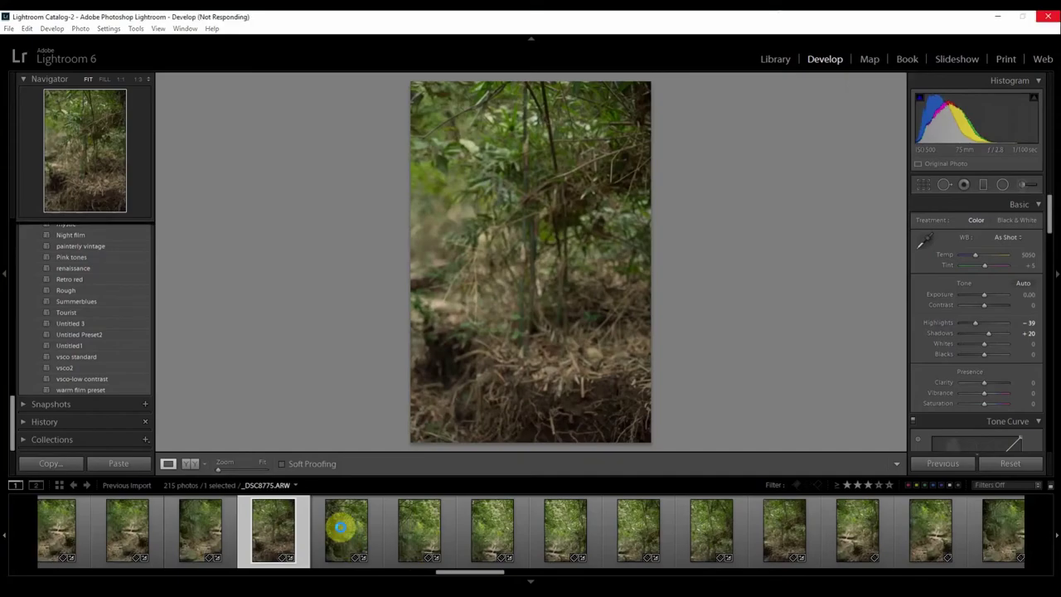
Switch to Lightroom, select _DSC8776, _DSC8778 and _DSC8780, and open them for editing in Photoshop
left_click(343, 530)
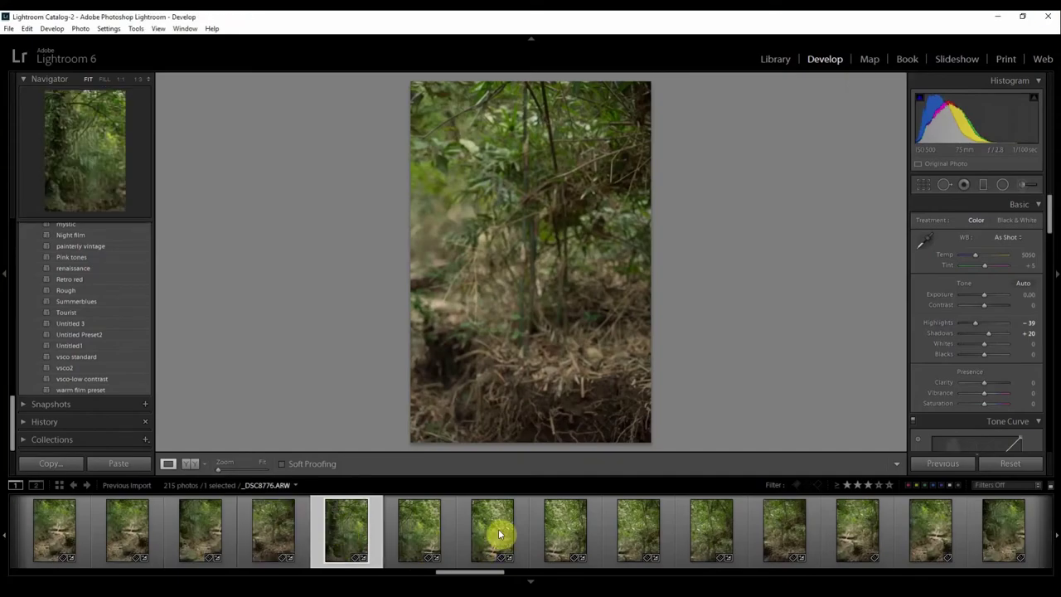
left_click(619, 517, "ctrl")
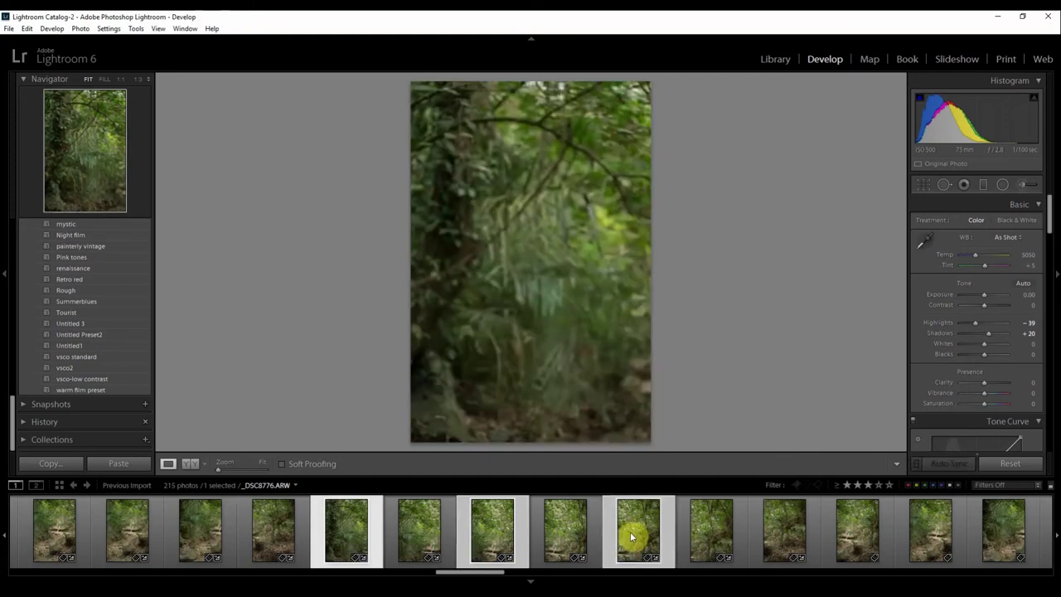
right_click(621, 518)
mouse_move(663, 265)
left_click(585, 267)
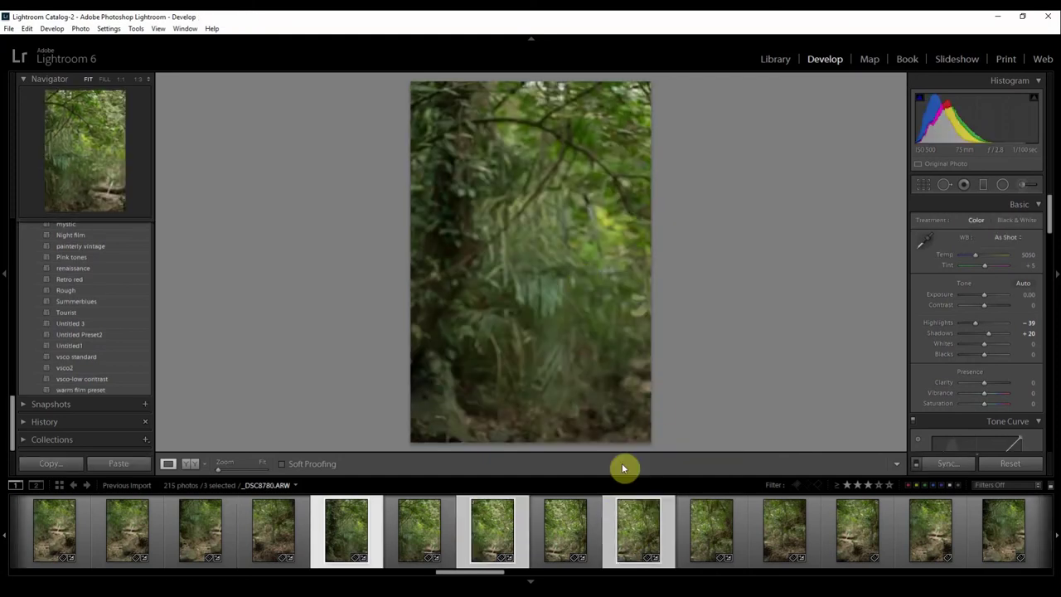
scroll(694, 523, "down", 5)
scroll(528, 526, "up", 5)
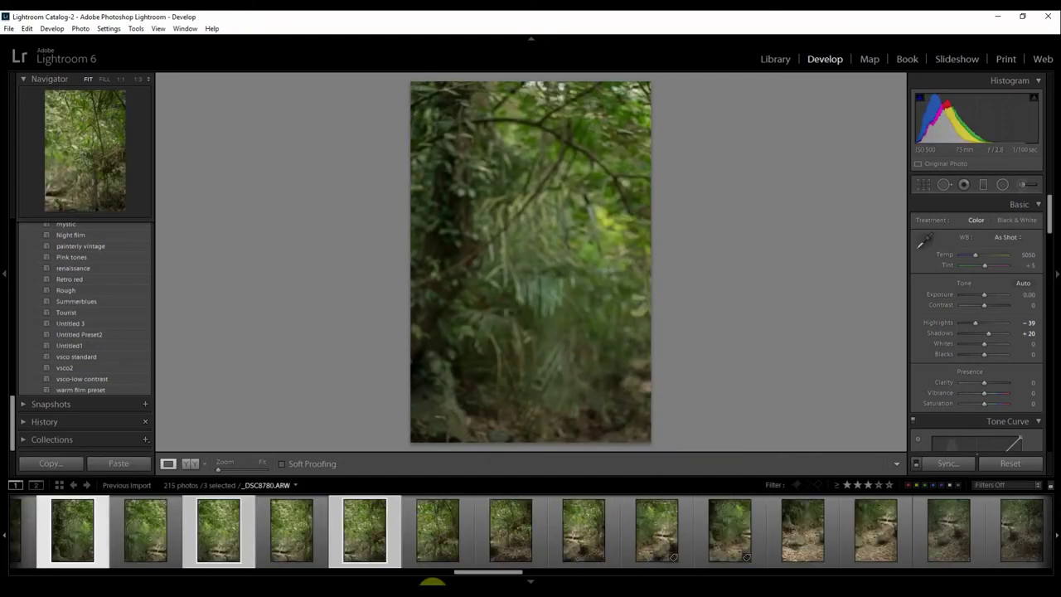
left_click_drag(512, 572, 520, 572)
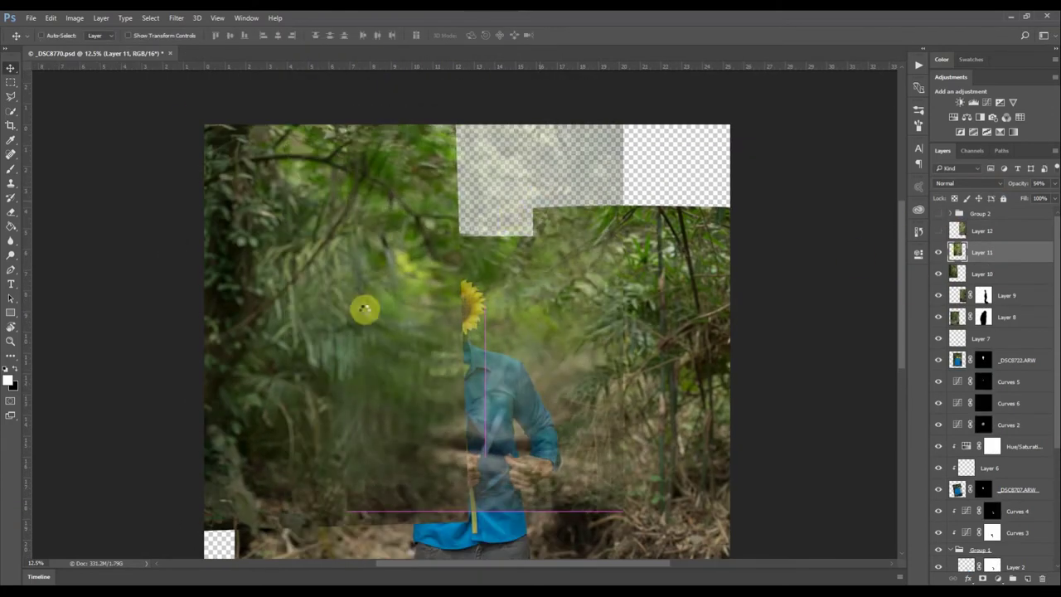
Warp the half-transparent forest photo on Layer 11 to match the surrounding background, and restore its opacity to 100%
key("ctrl+t")
left_click(452, 35)
left_click_drag(348, 512, 385, 518)
left_click_drag(348, 97, 344, 110)
left_click_drag(624, 97, 641, 81)
left_click_drag(624, 533, 644, 514)
left_click_drag(625, 256, 634, 251)
left_click_drag(624, 395, 634, 399)
left_click_drag(635, 246, 637, 241)
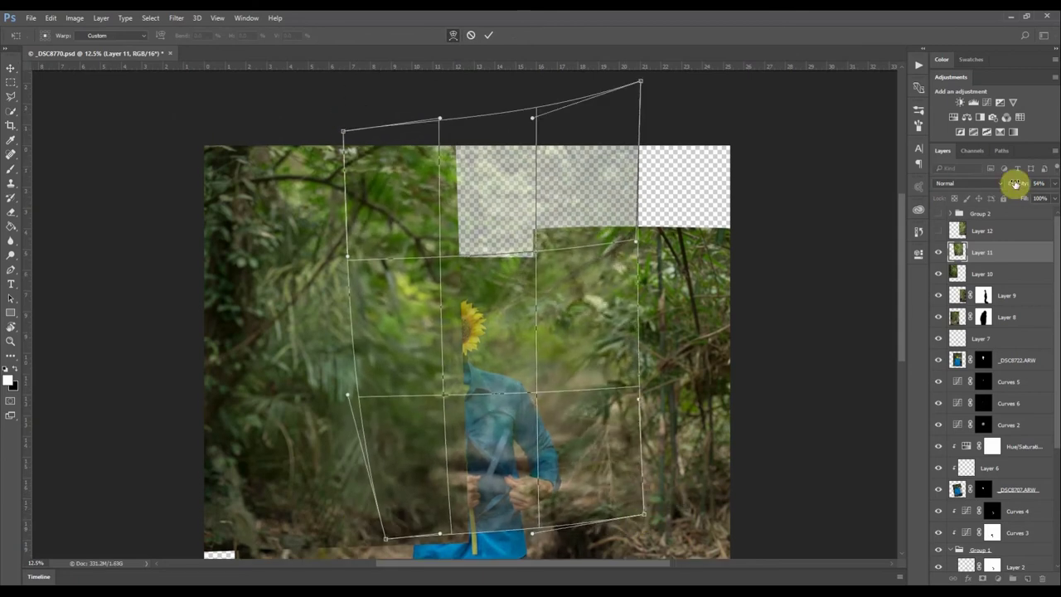
key("Return")
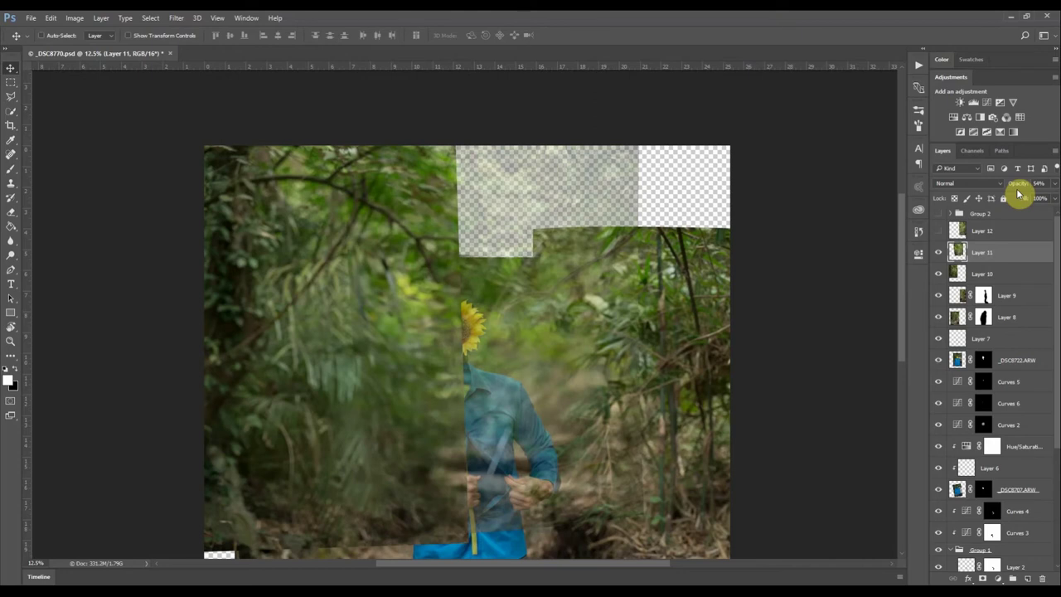
left_click_drag(1018, 185, 1045, 184)
Show Layer 12, move its forest photo over the composite's upper right area, and lower its opacity to 50%
left_click(938, 231)
key("ctrl+t")
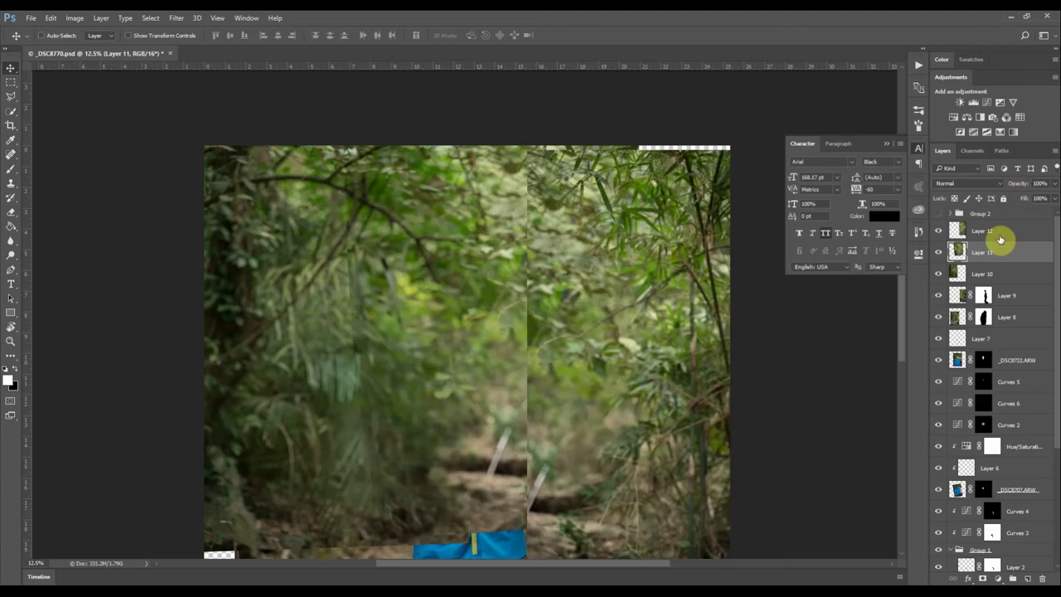
left_click(1000, 233)
key("ctrl+t")
left_click_drag(723, 320, 684, 281)
left_click_drag(1024, 185, 1002, 185)
Try to warp Layer 12 by its lower corners to align it with the forest background beneath
right_click(508, 462)
left_click(536, 361)
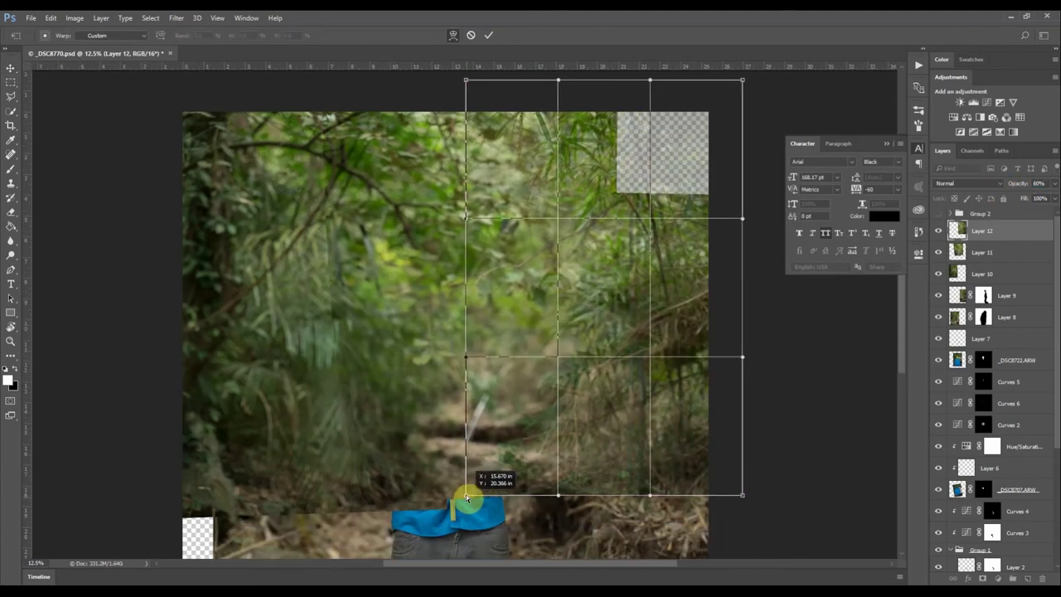
left_click_drag(738, 495, 606, 179)
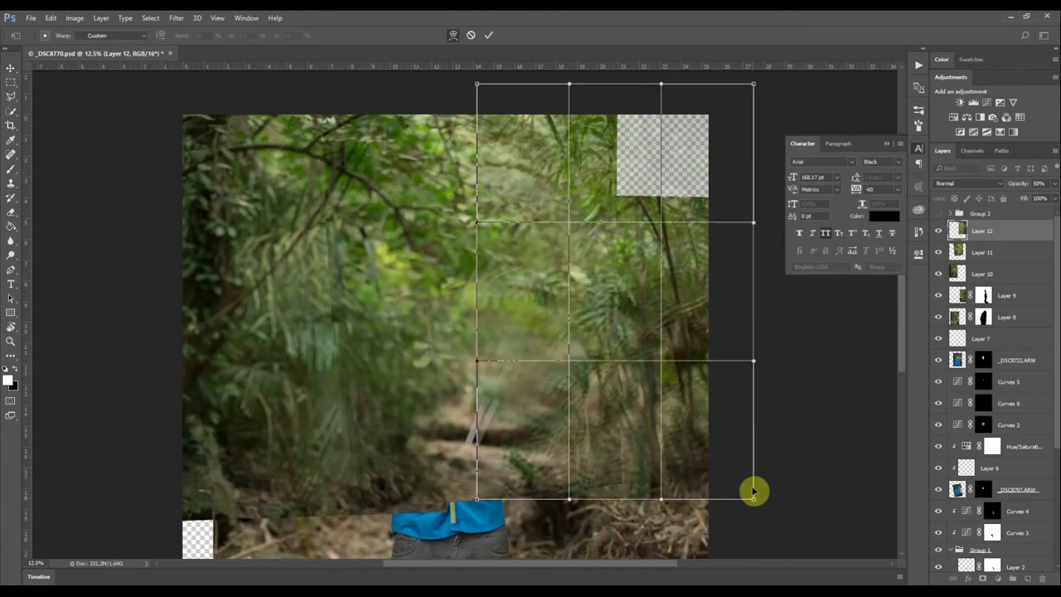
left_click_drag(753, 491, 569, 497)
key("Return")
key("0")
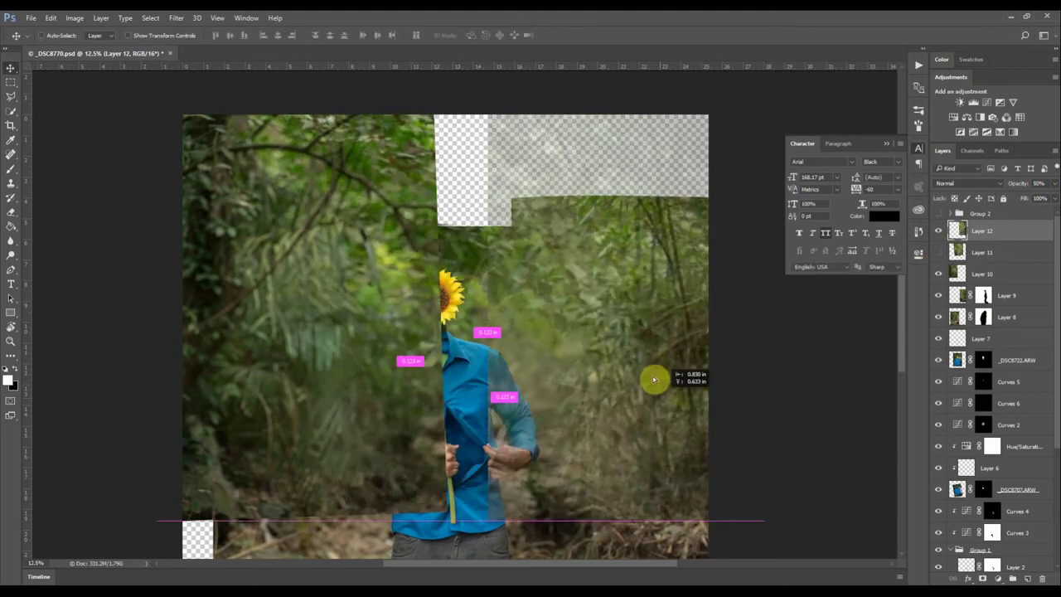
Warp the repositioned Layer 12 at 50% opacity along its lower edge, with Layer 11 hidden, to match the background
key("ctrl+t")
right_click(671, 327)
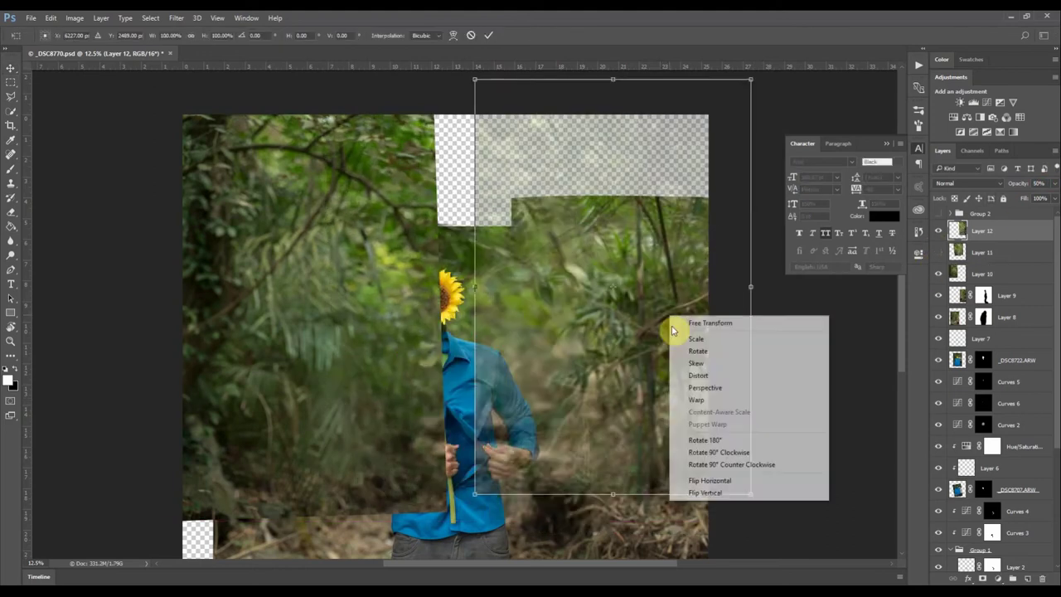
left_click(711, 399)
left_click_drag(567, 491, 569, 500)
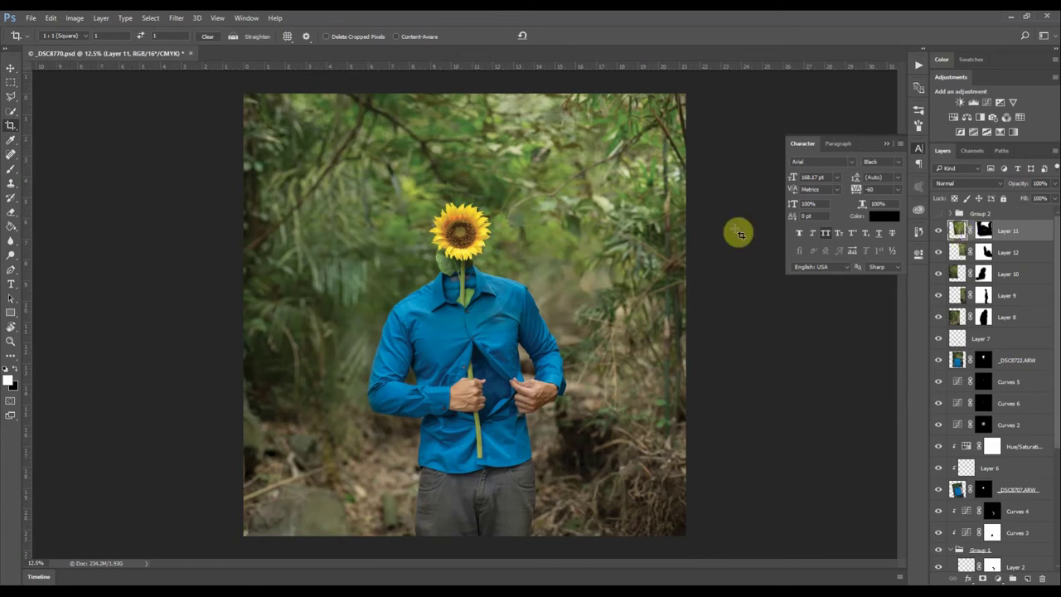
Show Group 2, and group all composite layers from Layer 11 down to the bottommost layer
scroll(1011, 265, "down", 1)
scroll(1011, 265, "up", 1)
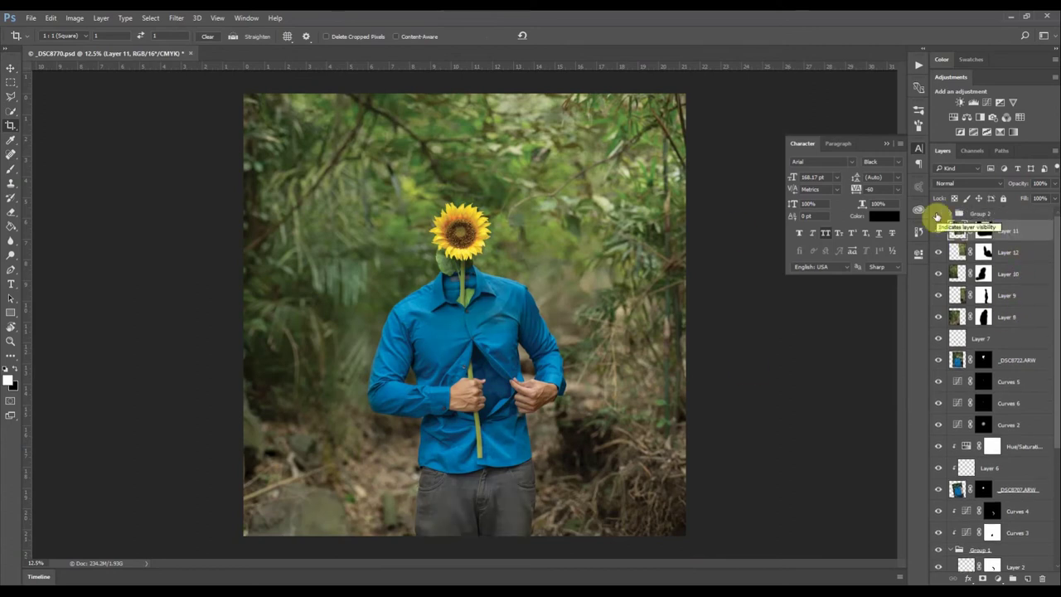
left_click(938, 216)
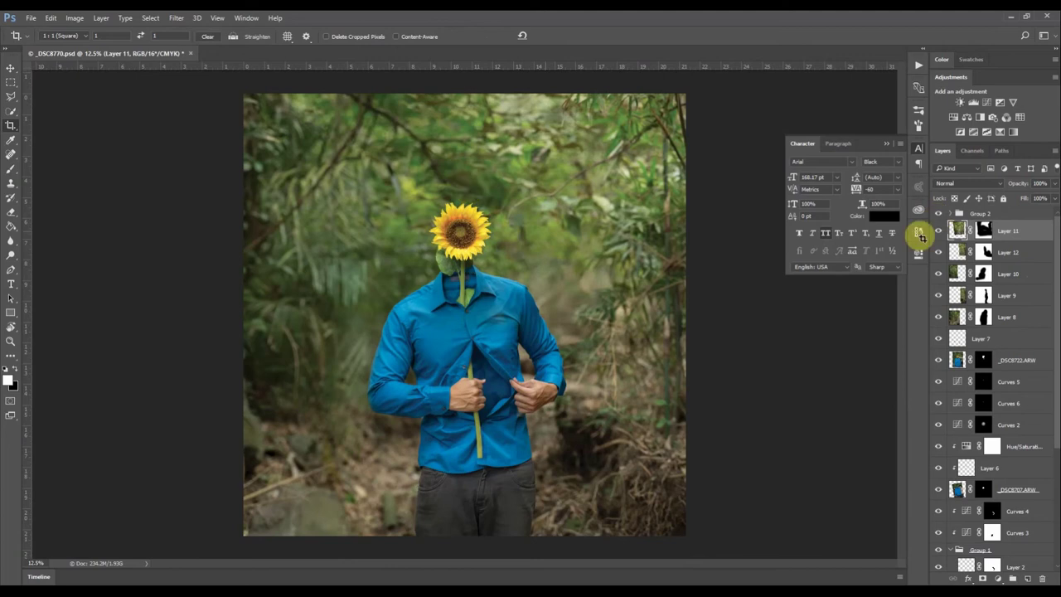
scroll(1009, 284, "down", 7)
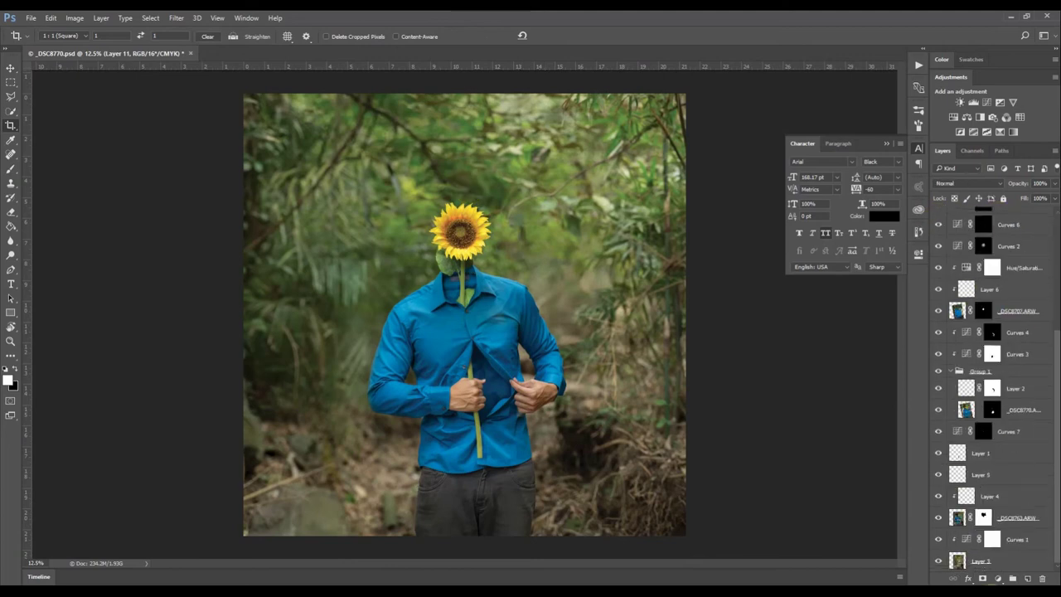
left_click(1001, 564, "shift")
key("ctrl+g")
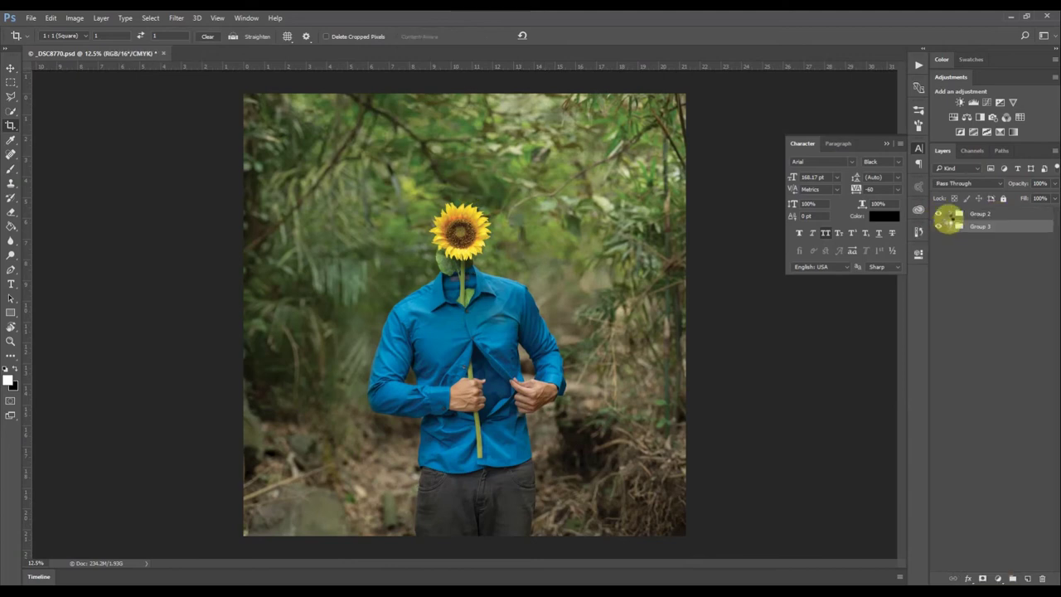
Rename Group 2 as Adjustments, and expand it to check the effect of its Channel Mixer layer
double_click(980, 214)
type("Adjustments")
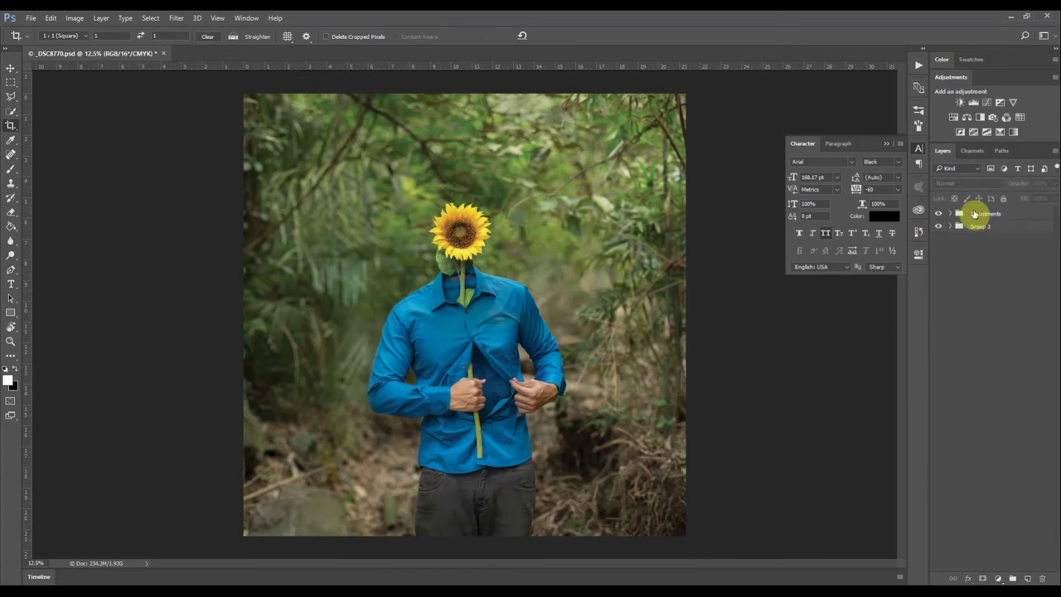
key("Return")
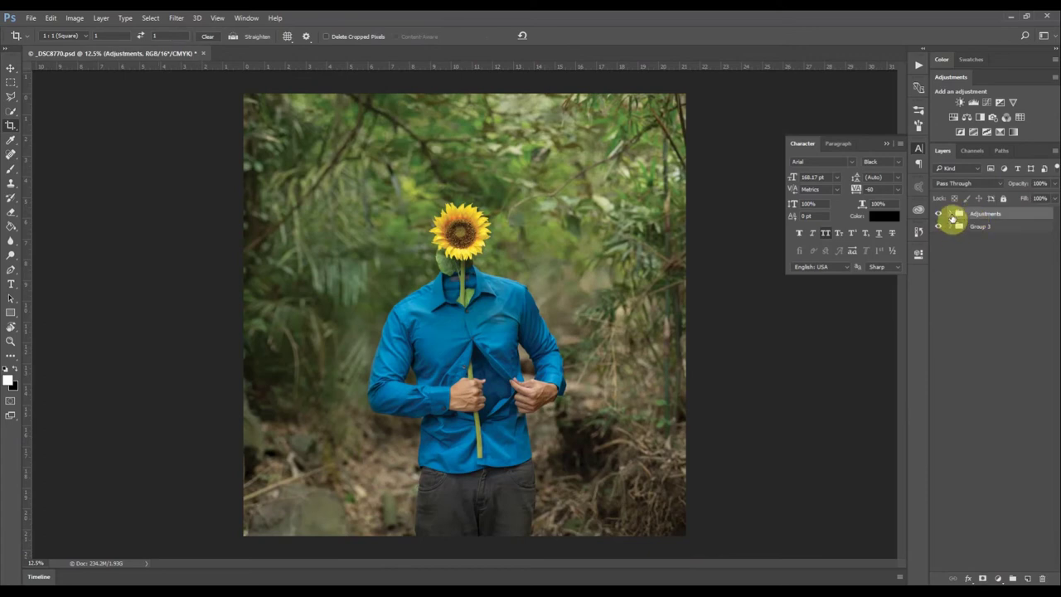
left_click(951, 215)
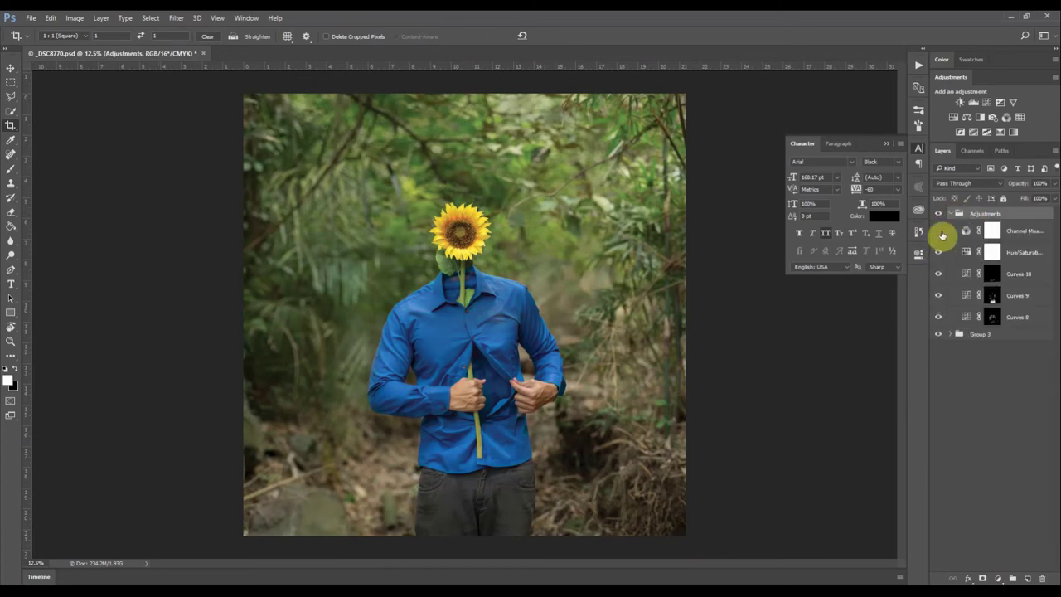
left_click(940, 232)
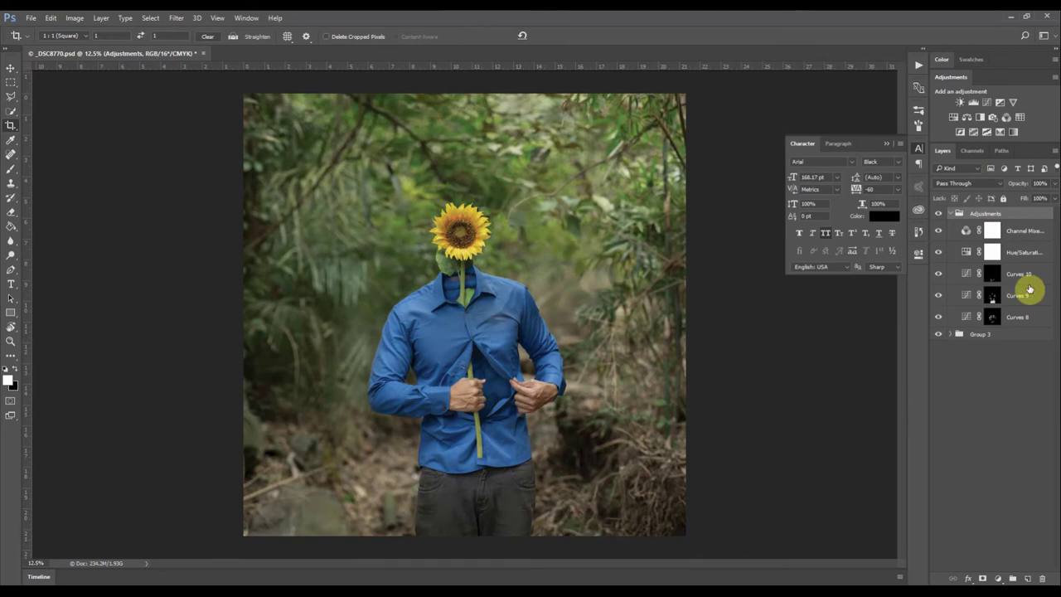
Add a Curves adjustment layer above the Channel Mixer layer in the Adjustments group
left_click(1025, 231)
left_click(998, 578)
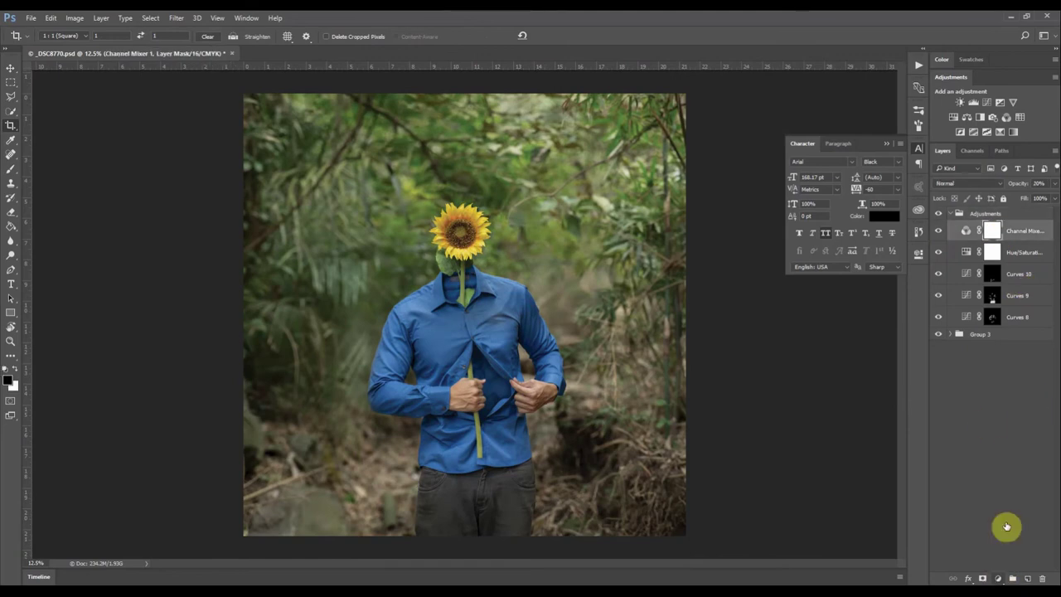
left_click(1002, 248)
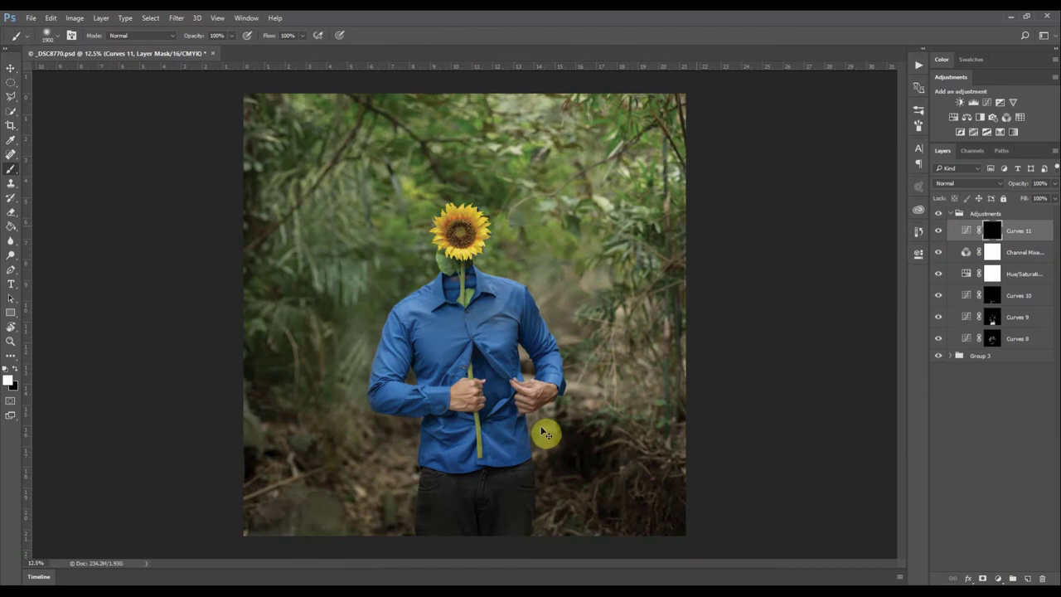
Undo the brush stroke on the Curves 11 mask, and repaint the darkening around the image's edges with a smaller brush at 10% flow
key("shift+1")
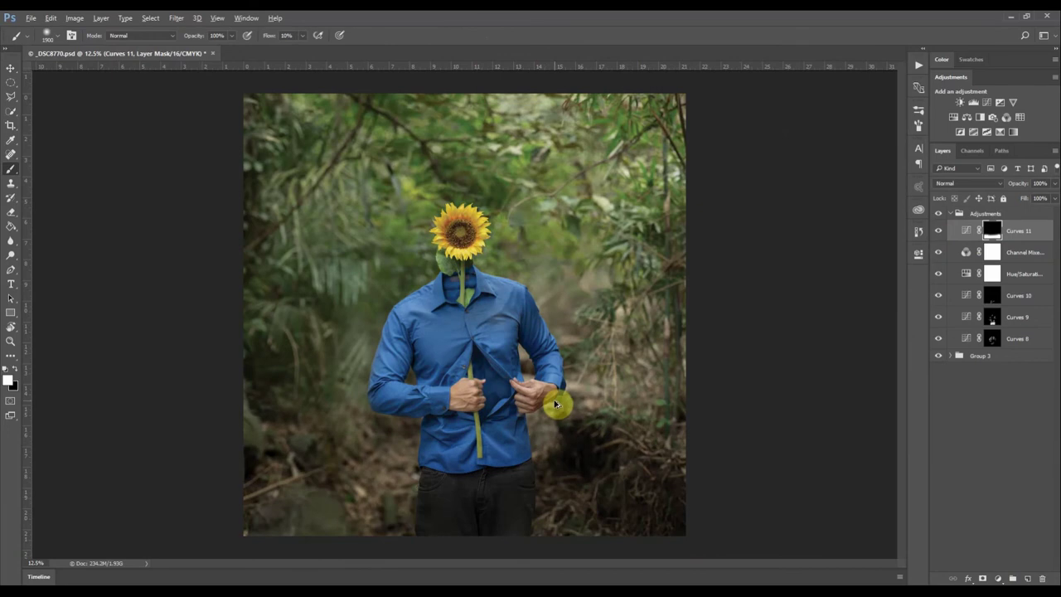
key("ctrl+z")
key("bracketleft")
key("bracketleft")
left_click_drag(323, 520, 375, 511)
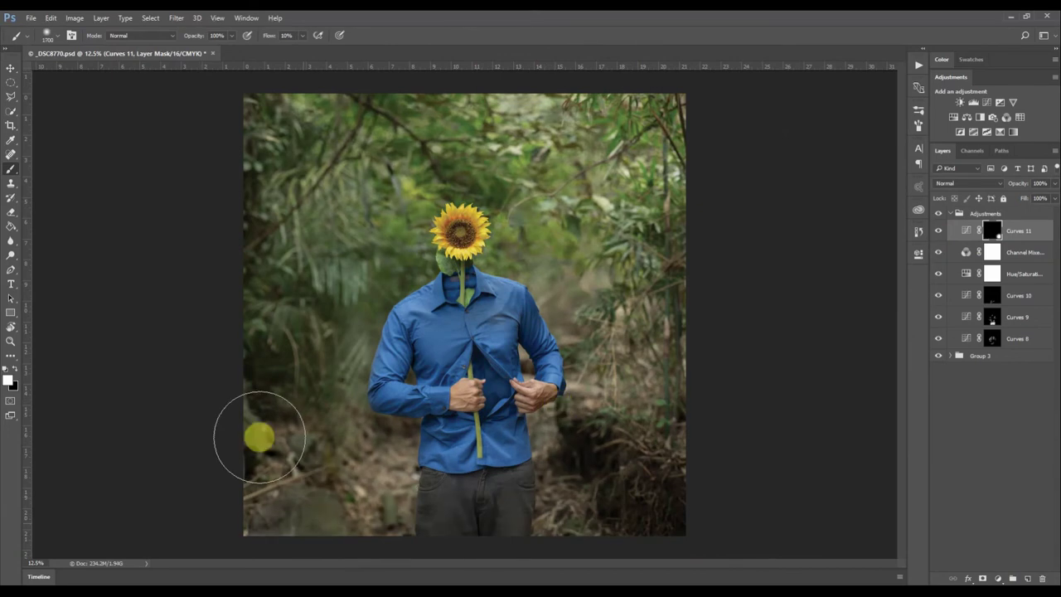
mouse_move(259, 437)
left_mouse_down()
mouse_move(294, 296)
mouse_move(277, 312)
mouse_move(255, 143)
mouse_move(291, 185)
mouse_move(294, 215)
mouse_move(396, 111)
mouse_move(245, 126)
mouse_move(412, 100)
mouse_move(204, 116)
mouse_move(465, 104)
mouse_move(669, 135)
mouse_move(647, 284)
mouse_move(356, 155)
mouse_move(327, 246)
mouse_move(531, 113)
mouse_move(645, 218)
mouse_move(661, 351)
mouse_move(639, 424)
mouse_move(573, 436)
mouse_move(369, 274)
mouse_move(279, 399)
left_mouse_up()
Add another Curves layer that slightly brightens the midtones, invert its mask, and dab the effect onto the shirt's collar area
left_click(987, 103)
left_click_drag(837, 362, 838, 354)
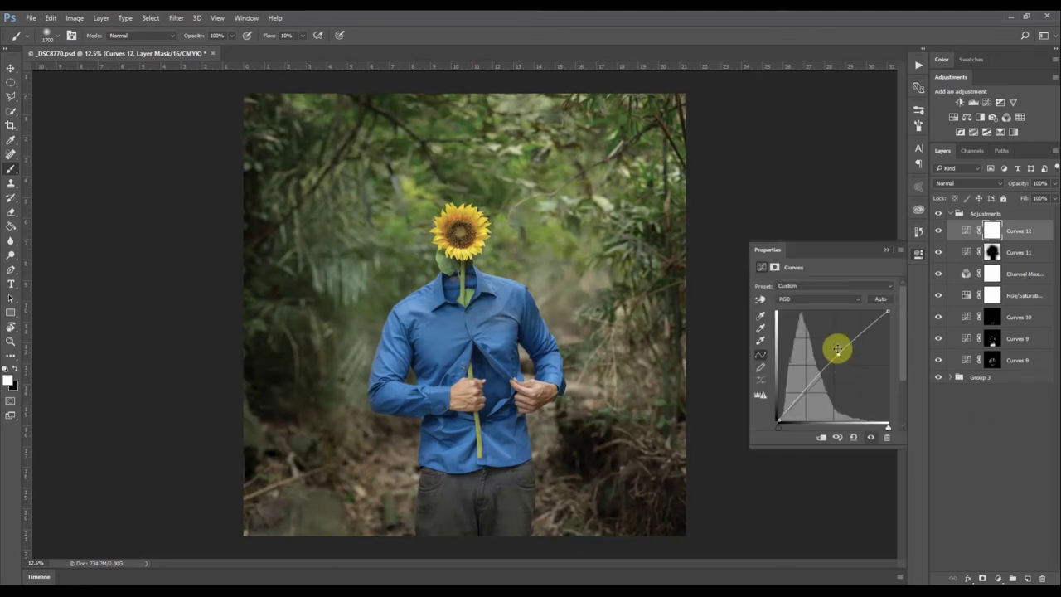
key("ctrl+i")
left_click(489, 271)
Expand Group 3 and add a Curves adjustment layer directly above Layer 6
left_click(952, 377)
scroll(933, 421, "down", 3)
scroll(987, 356, "down", 6)
left_click(1001, 332)
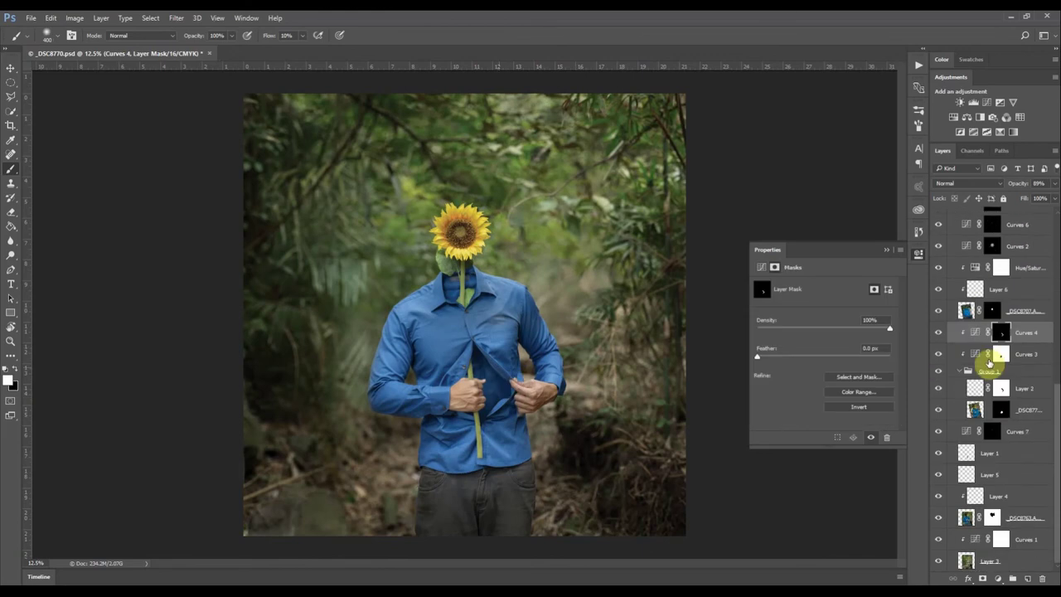
scroll(990, 364, "up", 5)
left_click(1013, 491)
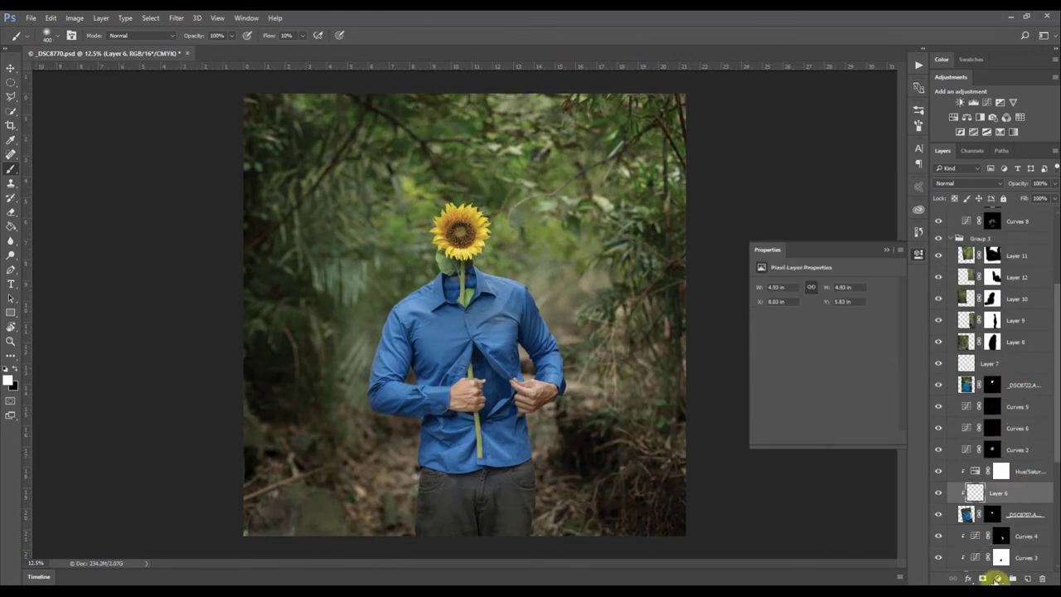
left_click(995, 578)
left_click(983, 420)
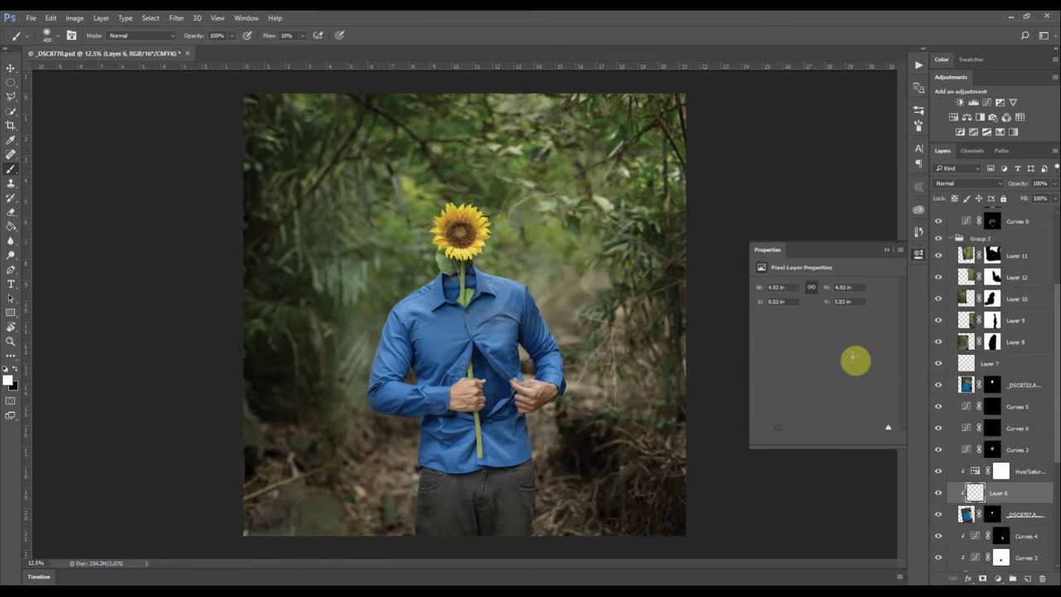
Darken the midtones of the clipped Curves layer above Layer 6, invert its mask, and paint shadow inside the collar behind the stem
left_click_drag(424, 231, 512, 328)
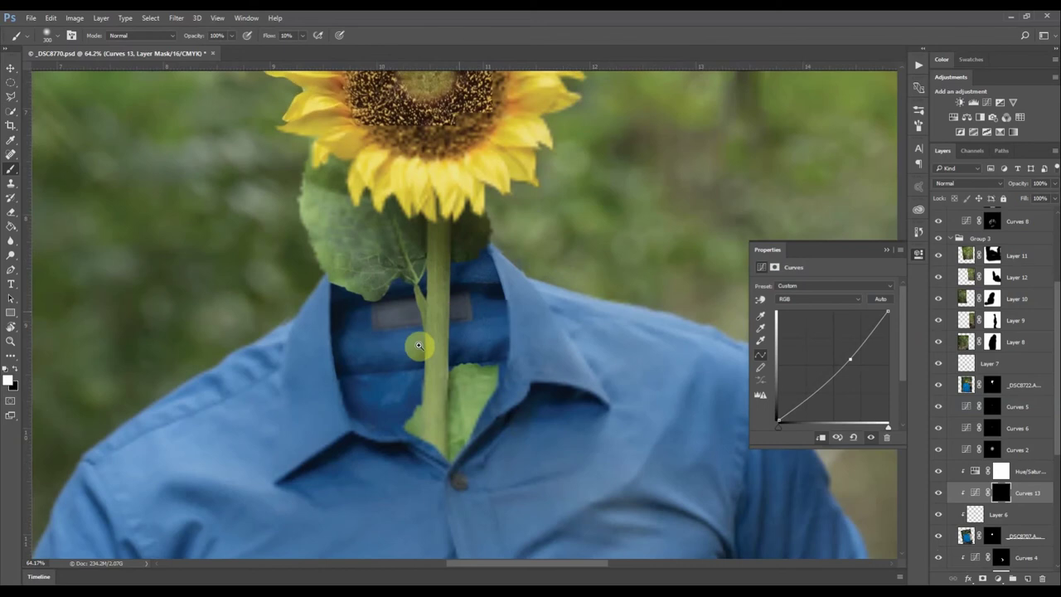
key("bracketleft")
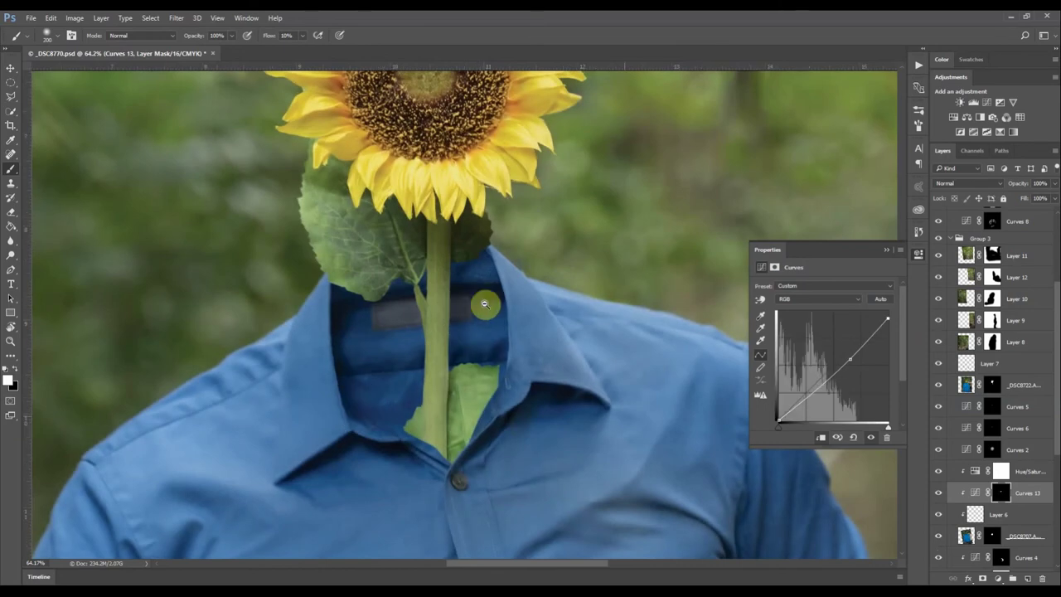
scroll(483, 302, "down", 2)
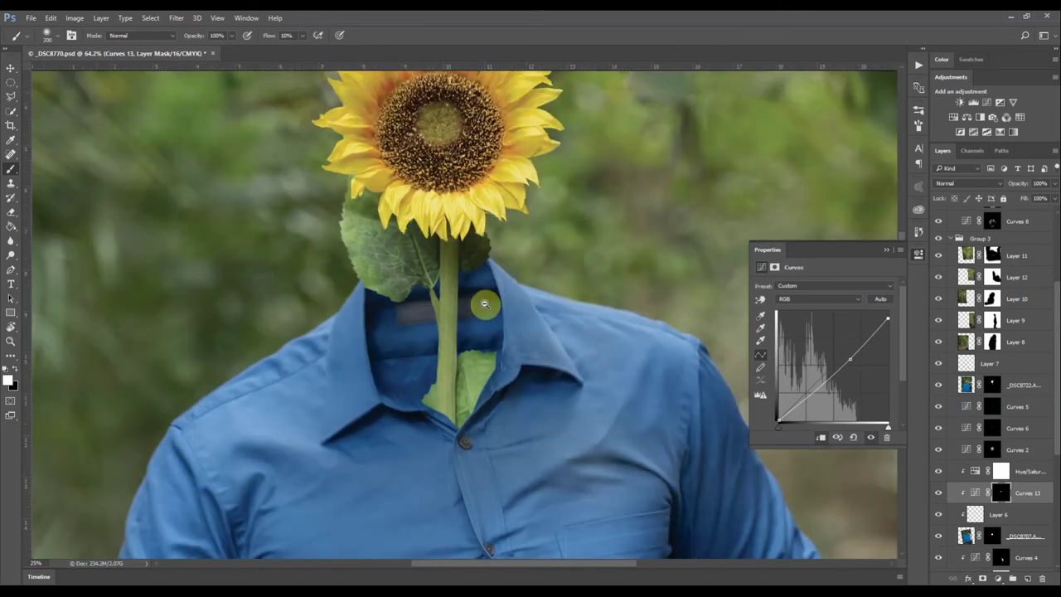
scroll(484, 304, "down", 4)
scroll(1026, 348, "down", 1)
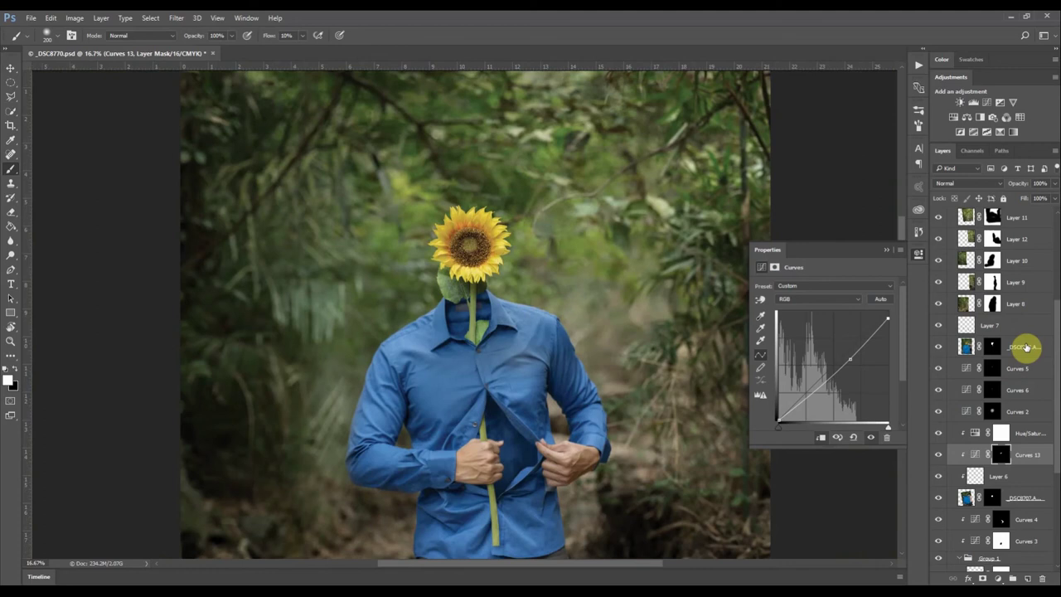
Add a Curves layer above the _DSC8722 layer that darkens the tones, and invert its mask
left_click(1026, 349)
scroll(471, 329, "up", 3)
left_click(998, 579)
left_click(1019, 407)
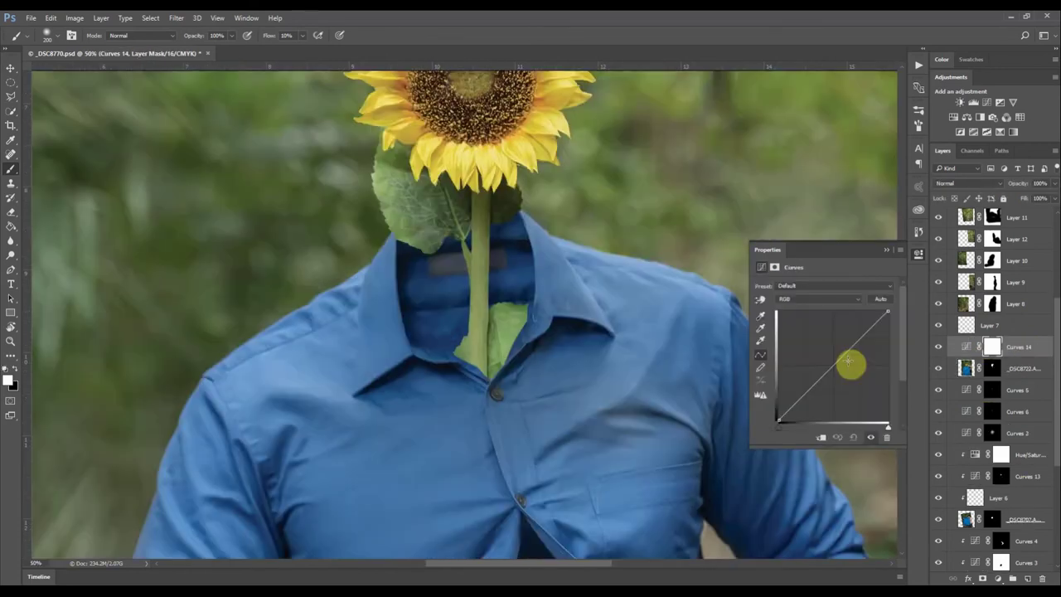
left_click_drag(849, 362, 867, 390)
left_click(975, 345)
key("ctrl+i")
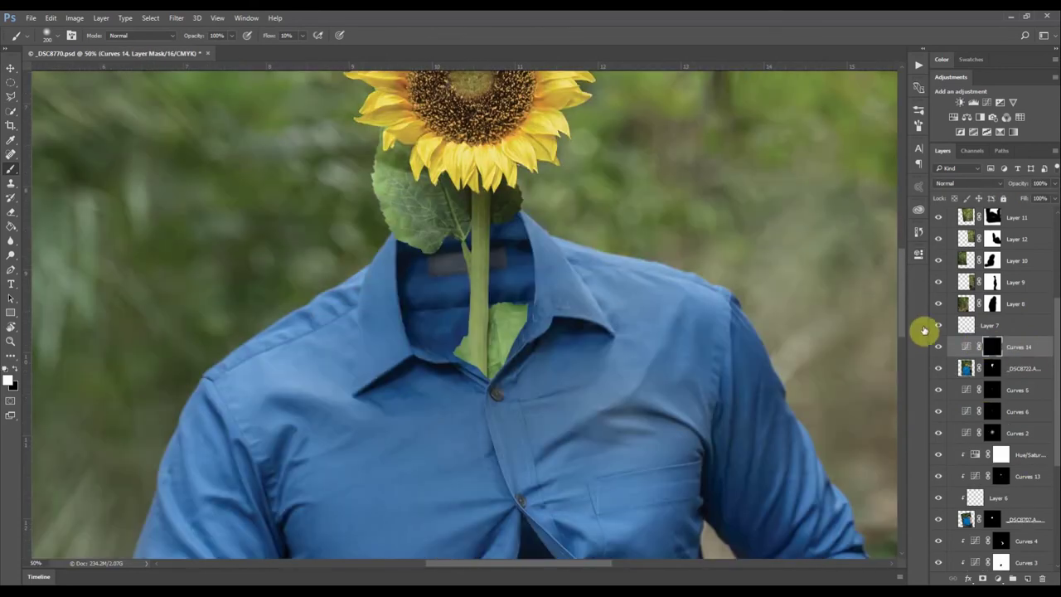
Clip the Curves layer to the _DSC8722 layer and paint shadow onto the leaf at the collar with a smaller brush
right_click(928, 336)
left_click(815, 281)
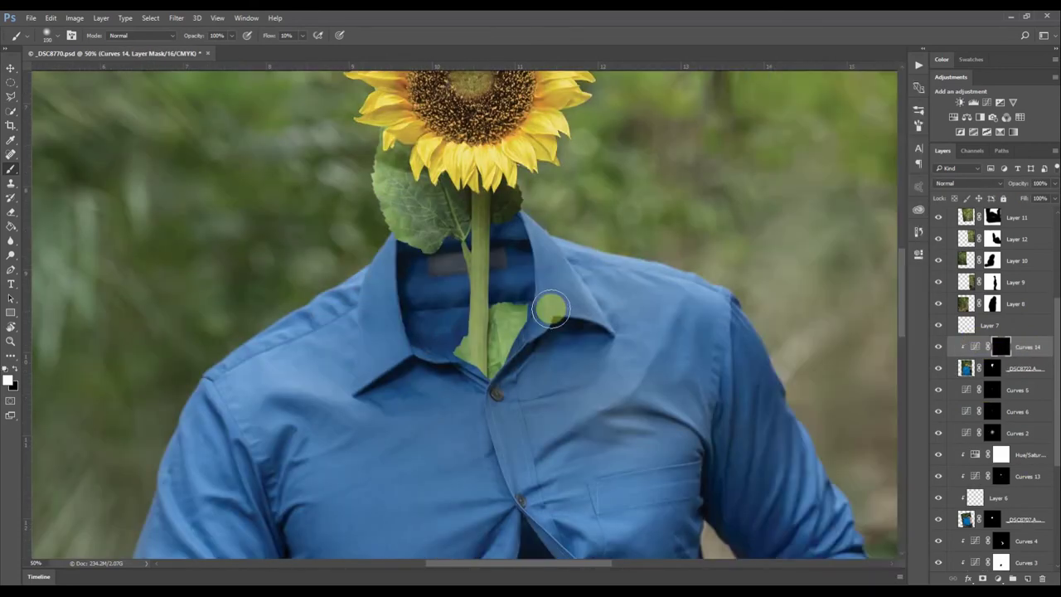
scroll(503, 358, "up", 2)
key("[")
key("[")
left_click_drag(502, 357, 511, 342)
Add a darkening Curves layer on top of the Adjustments group, invert its mask, and paint the effect onto the sunflower's dark center
scroll(512, 342, "down", 5)
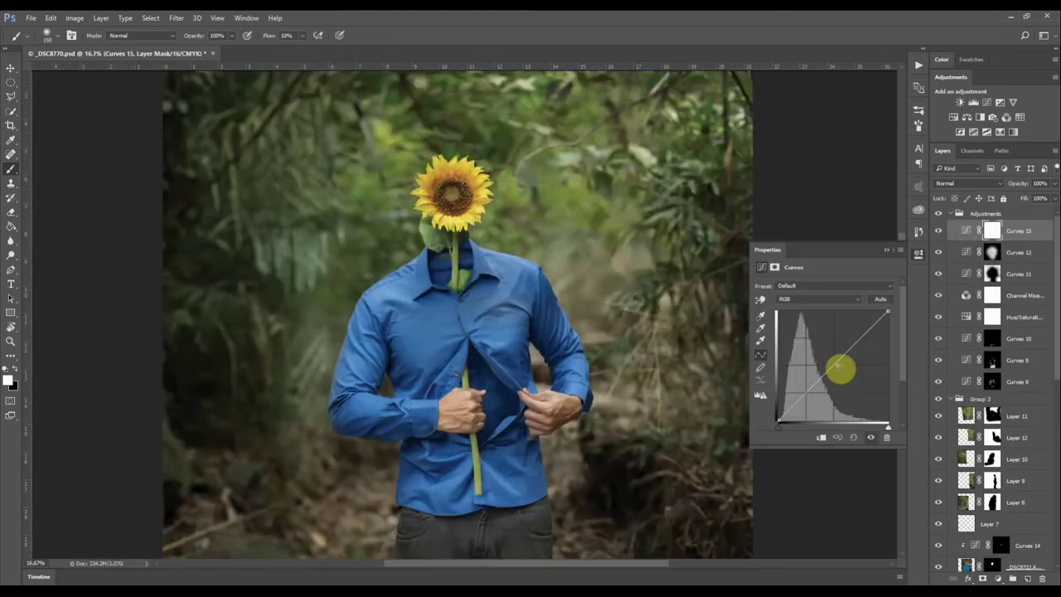
left_click_drag(838, 367, 844, 372)
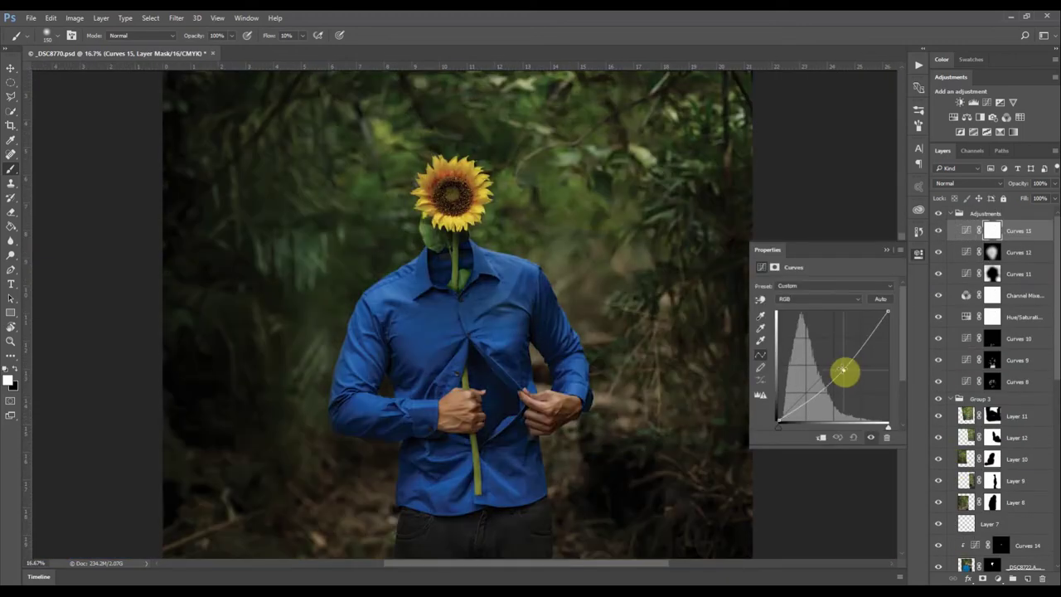
key("ctrl+i")
scroll(446, 206, "up", 2)
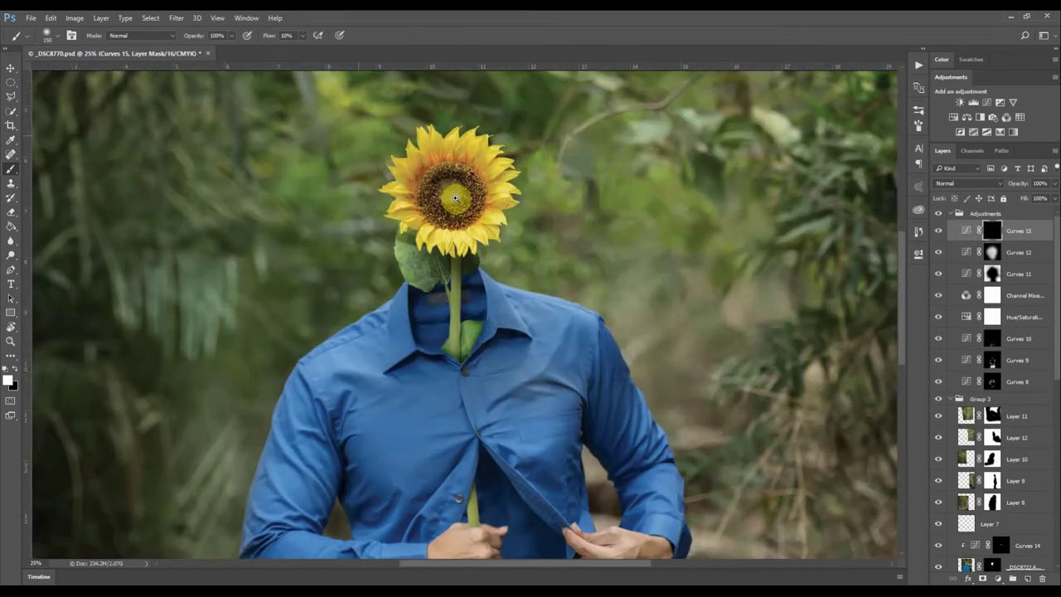
scroll(456, 199, "up", 1)
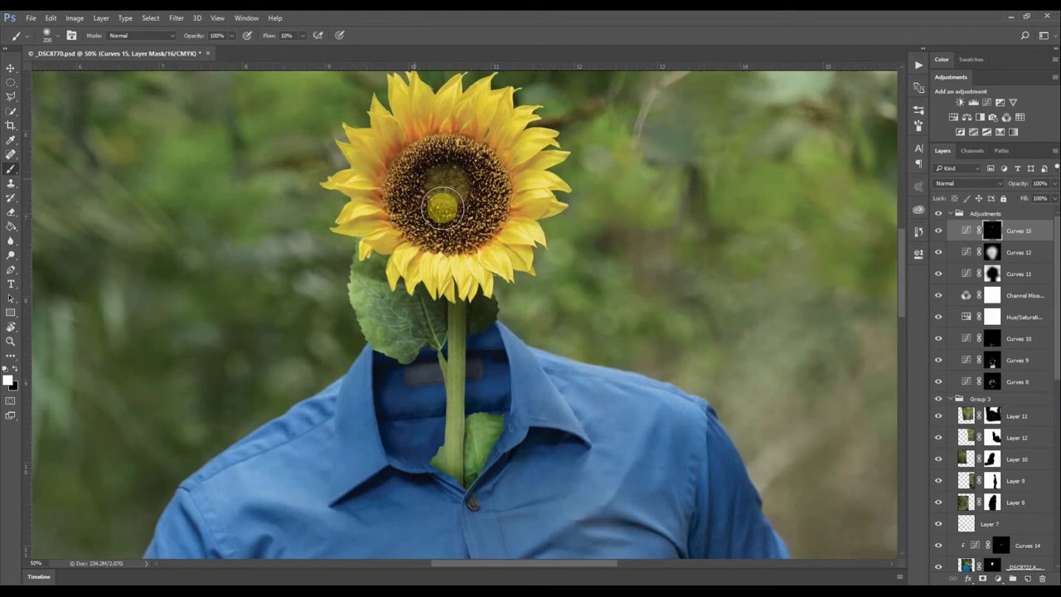
Toggle the visibility of the sunflower-center Curves layer to compare its effect on the whole image
double_click(966, 231)
left_click(919, 255)
scroll(484, 256, "down", 4)
left_click(940, 232)
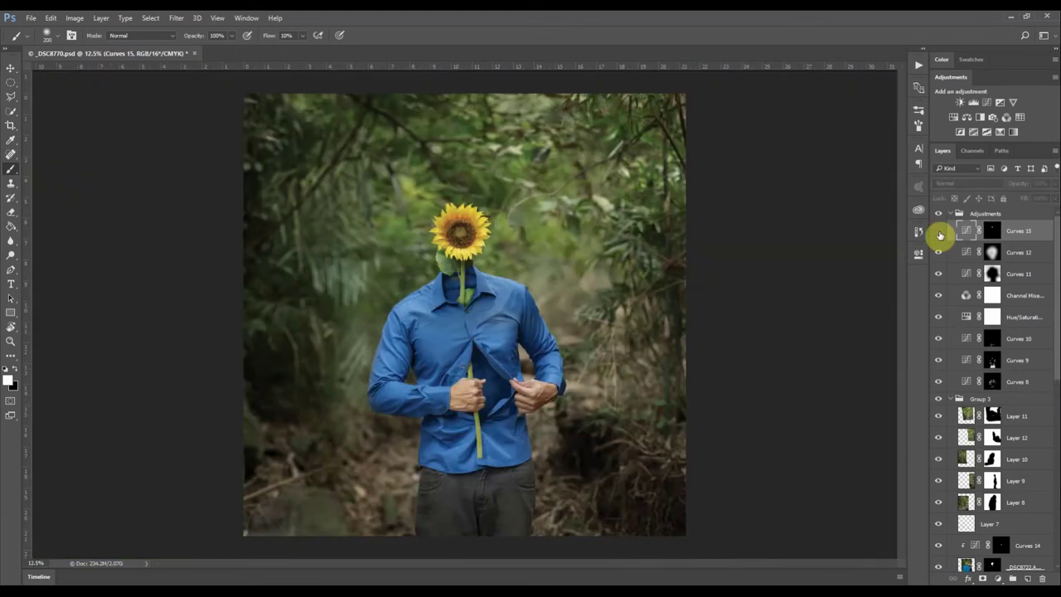
left_click(940, 233)
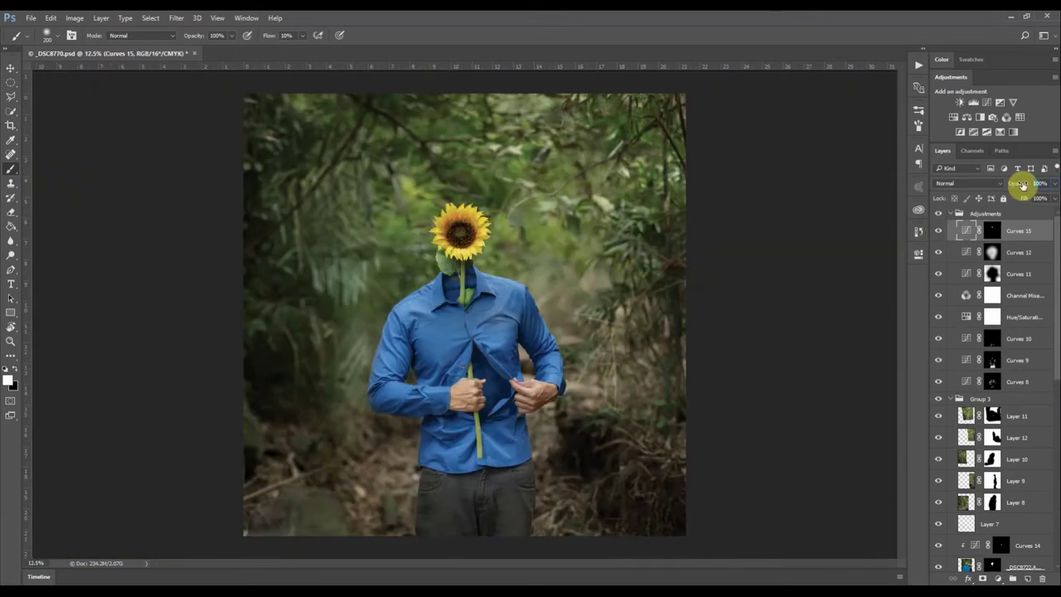
Add another Curves layer on top that darkens the shadows and midtones, and invert its mask
scroll(463, 243, "up", 4)
left_click(999, 579)
left_click(975, 416)
left_click_drag(820, 379, 820, 392)
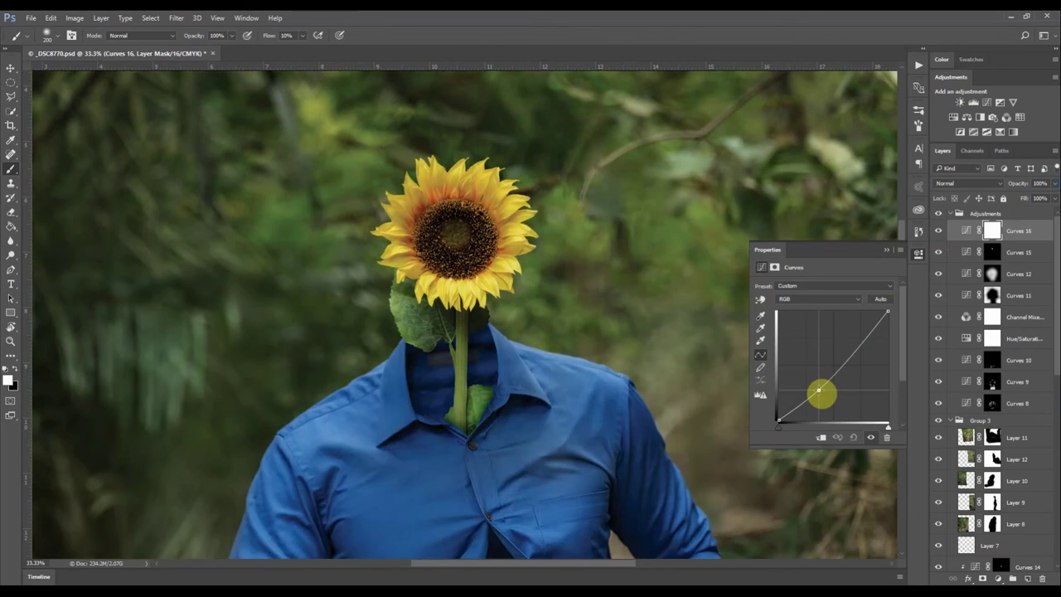
left_click(920, 255)
key("ctrl+i")
Paint the darkening around the sunflower's petals with a small 50-pixel brush at 20% flow
scroll(443, 185, "up", 2)
key("bracketleft")
key("bracketleft")
key("bracketleft")
key("bracketleft")
key("bracketleft")
key("bracketleft")
key("bracketleft")
key("bracketleft")
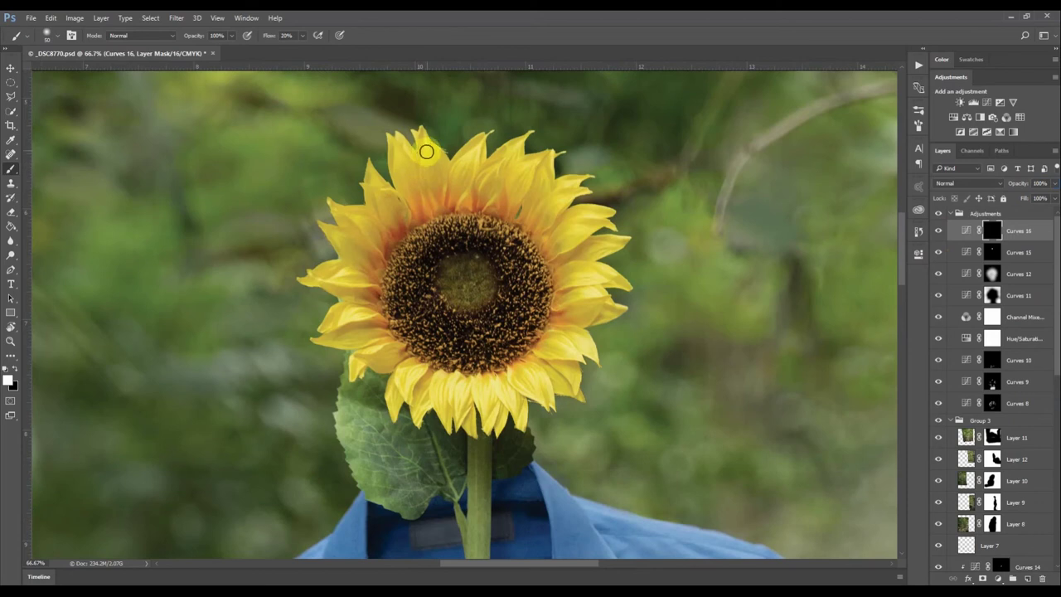
mouse_move(414, 185)
left_mouse_down()
mouse_move(446, 198)
mouse_move(477, 192)
mouse_move(474, 206)
mouse_move(510, 195)
mouse_move(536, 207)
mouse_move(526, 221)
mouse_move(548, 285)
left_mouse_up()
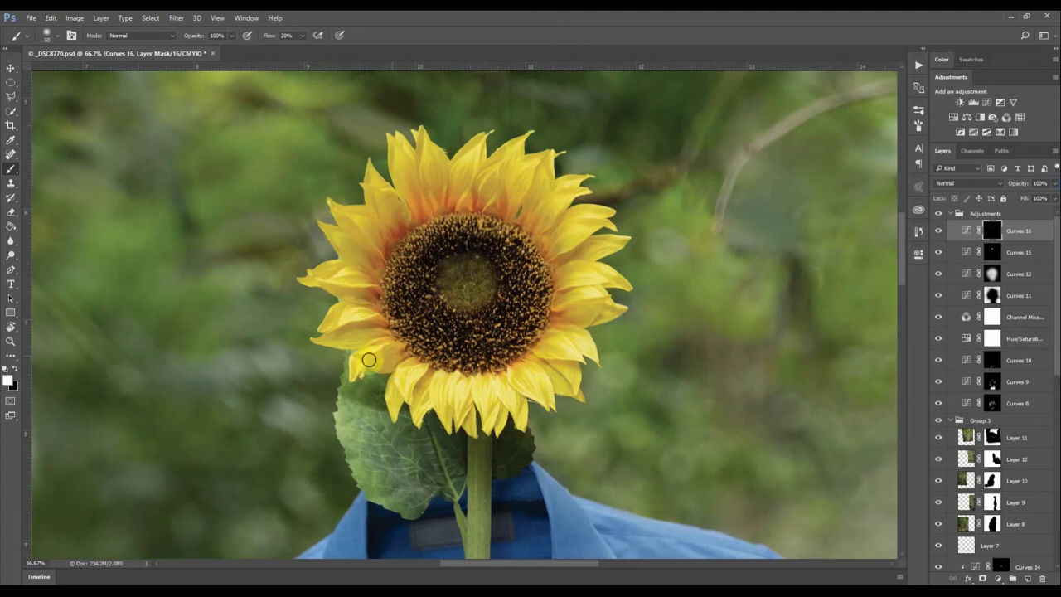
mouse_move(347, 330)
left_mouse_down()
mouse_move(384, 243)
mouse_move(374, 224)
mouse_move(402, 246)
mouse_move(412, 196)
left_mouse_up()
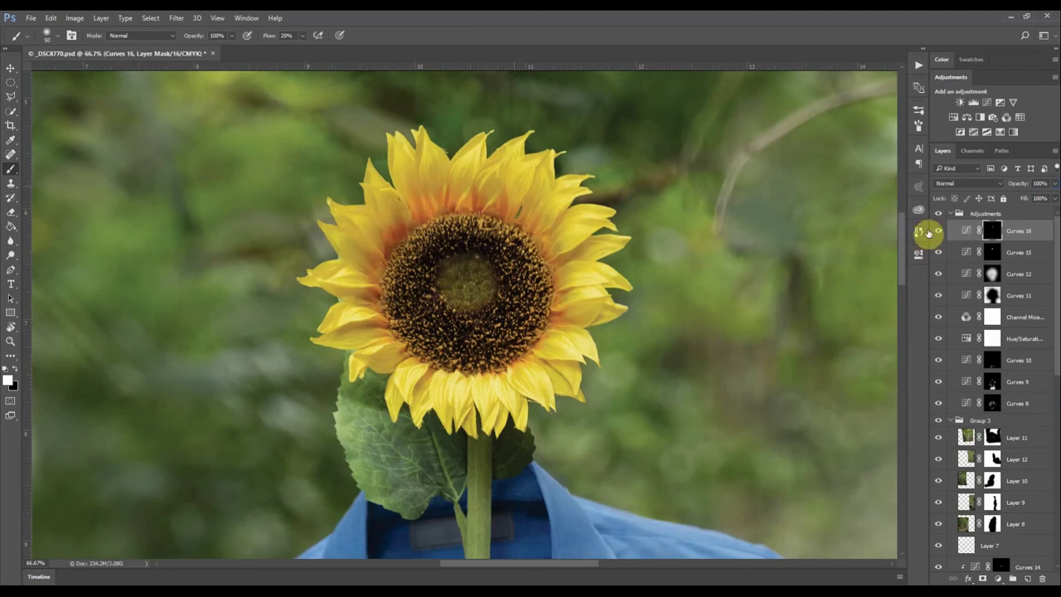
Add a Curves layer on top that slightly brightens the midtones, and invert its mask
left_click(998, 579)
left_click(972, 400)
left_click_drag(834, 365, 839, 353)
key("alt+i")
left_click(1003, 232)
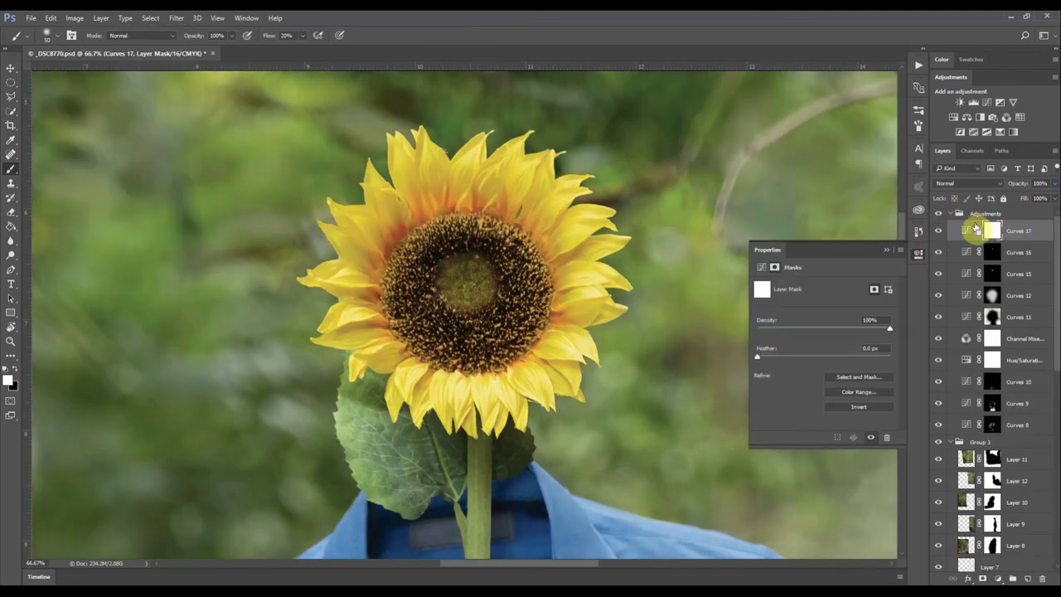
key("ctrl+i")
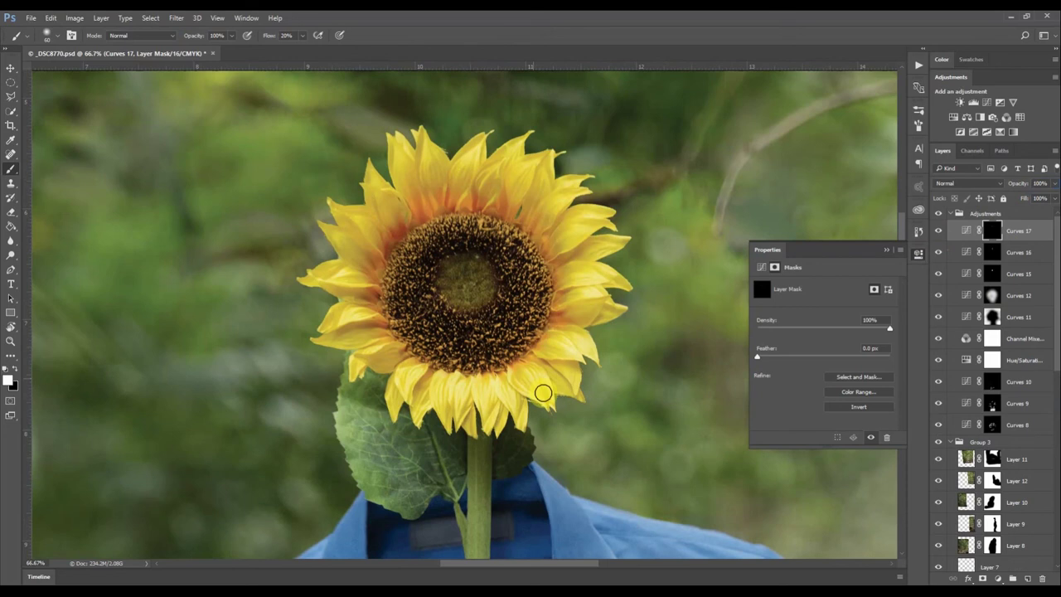
Enlarge the brush to 175 pixels and paint the brightening onto the leaf below the sunflower
key("bracketright")
key("bracketright")
key("bracketright")
key("bracketright")
key("bracketright")
key("bracketright")
key("bracketright")
left_click_drag(386, 442, 426, 457)
Toggle the Adjustments group's visibility to compare the whole image with and without its adjustments
scroll(403, 108, "down", 7)
scroll(450, 338, "down", 3)
left_click(938, 214)
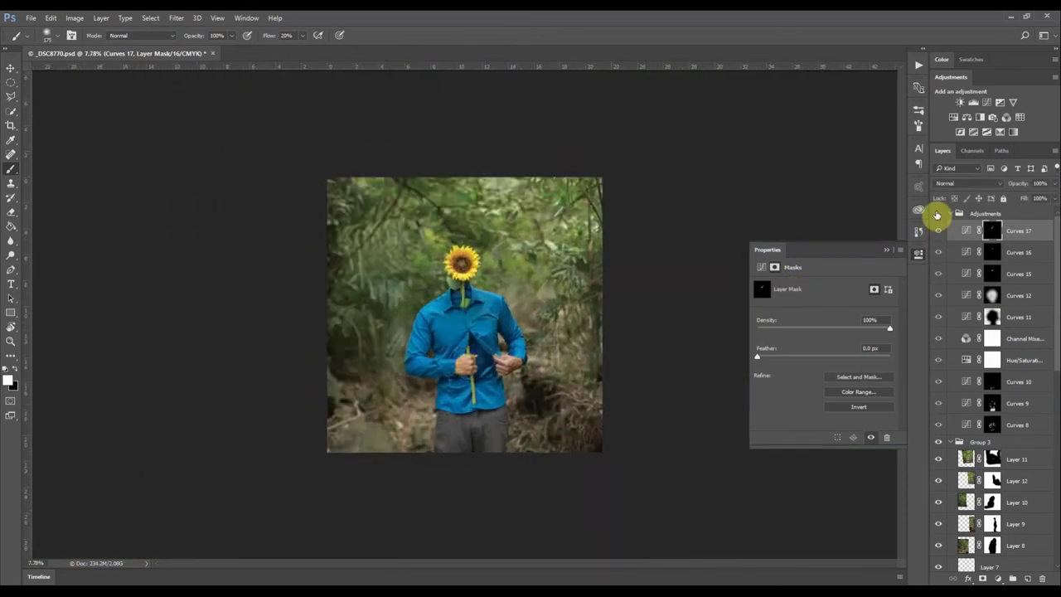
left_click(938, 214)
left_click(938, 214)
left_click(938, 213)
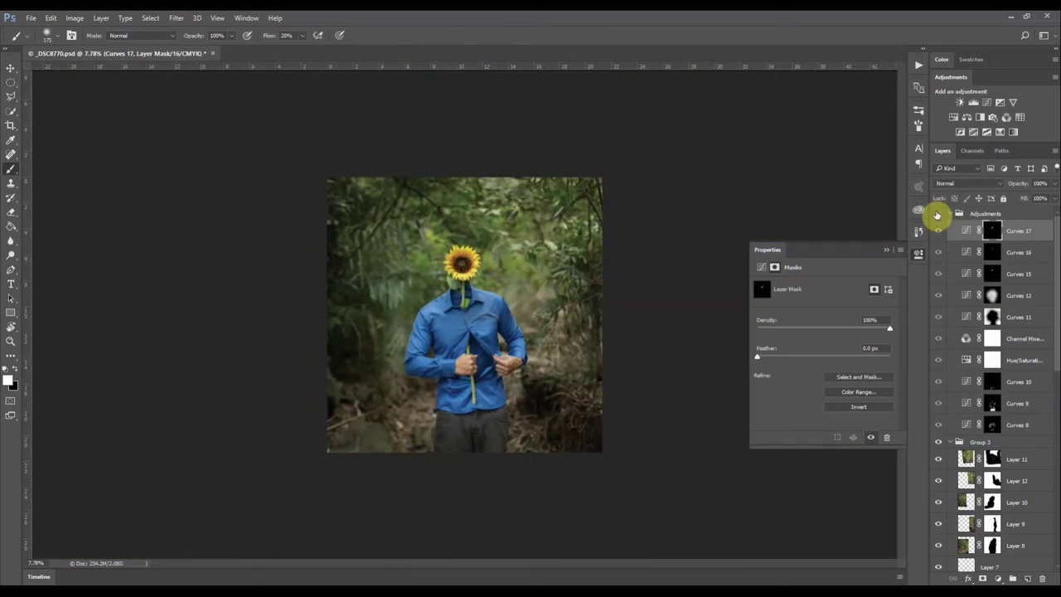
left_click(938, 213)
left_click(938, 214)
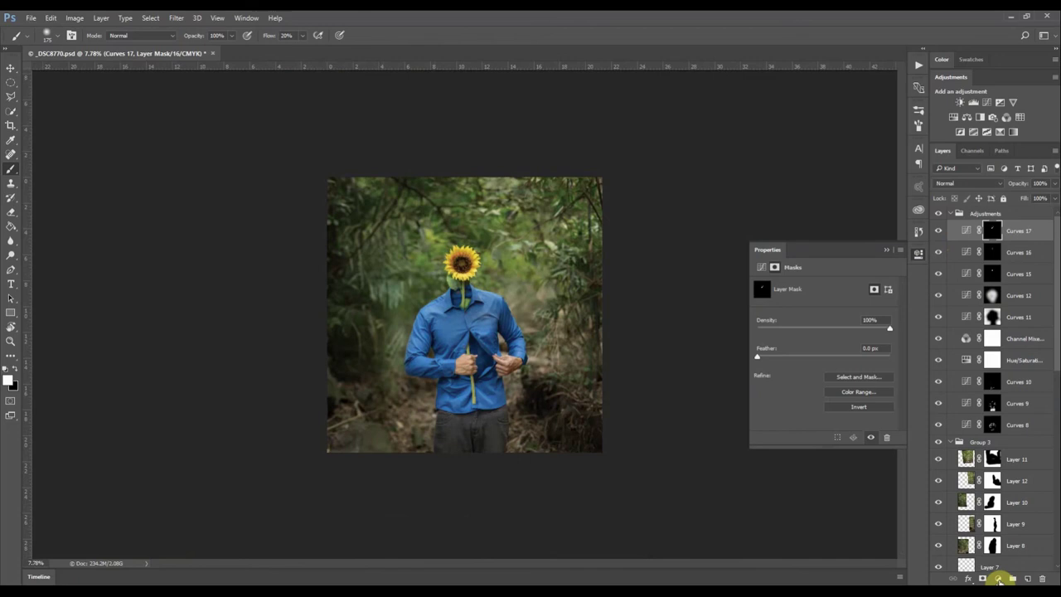
left_click(999, 580)
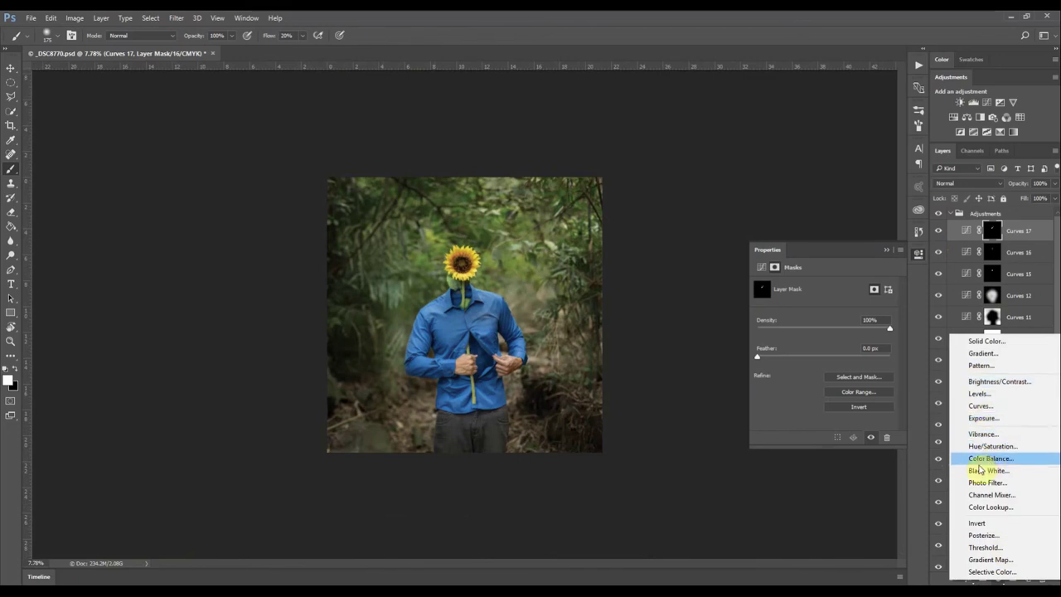
left_click(986, 446)
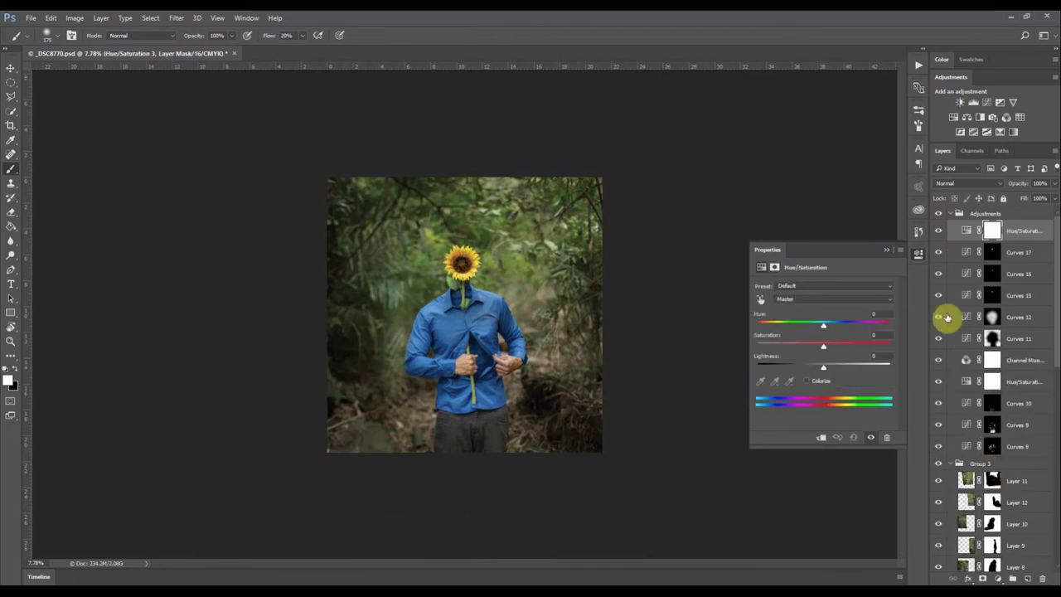
left_click(761, 299)
left_click(539, 249)
mouse_move(824, 346)
left_mouse_down()
mouse_move(799, 346)
mouse_move(822, 344)
left_mouse_up()
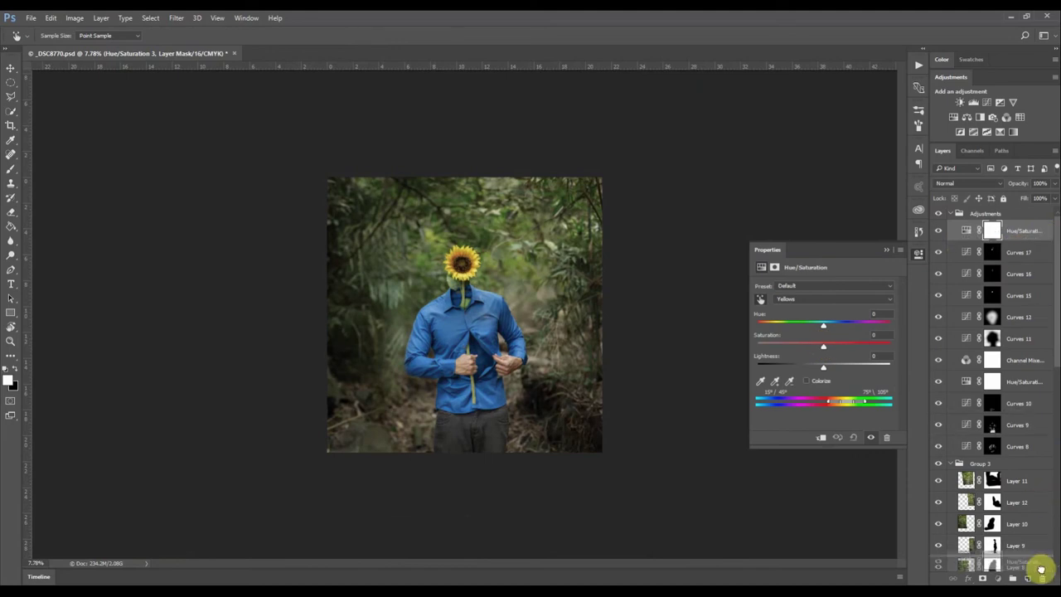
left_click_drag(1018, 579, 1043, 579)
Add a Selective Color layer above the Curves layers and adjust the Cyan and Magenta amounts of its Greens
left_click(999, 579)
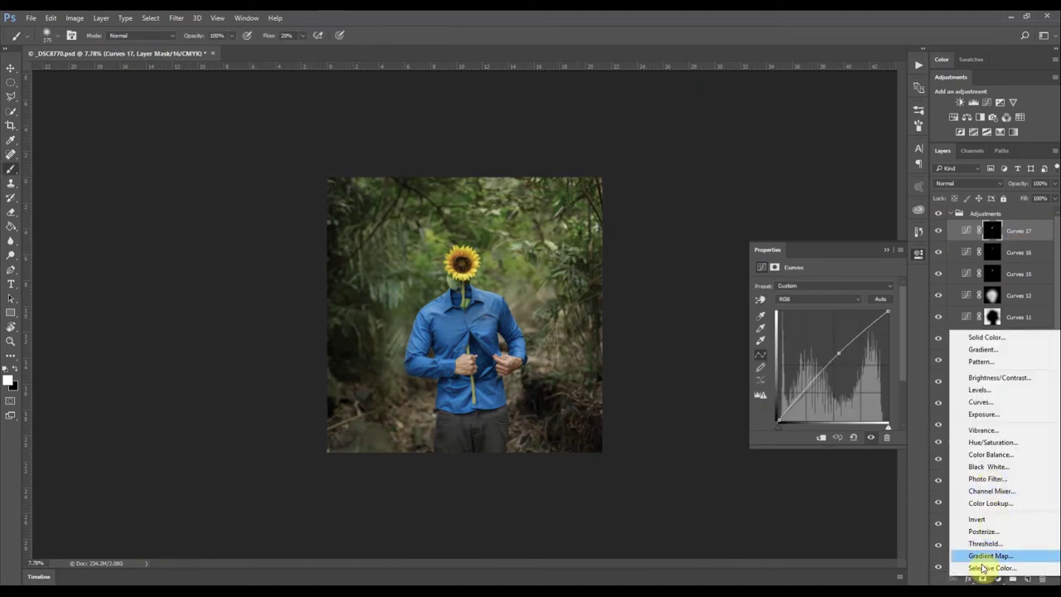
left_click(991, 568)
left_click(832, 301)
left_click(824, 332)
left_click_drag(824, 322, 859, 322)
mouse_move(794, 345)
left_mouse_down()
mouse_move(824, 348)
mouse_move(848, 384)
mouse_move(765, 359)
mouse_move(780, 358)
left_mouse_up()
Set the Selective Color Yellows to Cyan +25, Magenta +17 and Yellow -38, and reduce their Black amount below zero
left_click(841, 299)
left_click(845, 319)
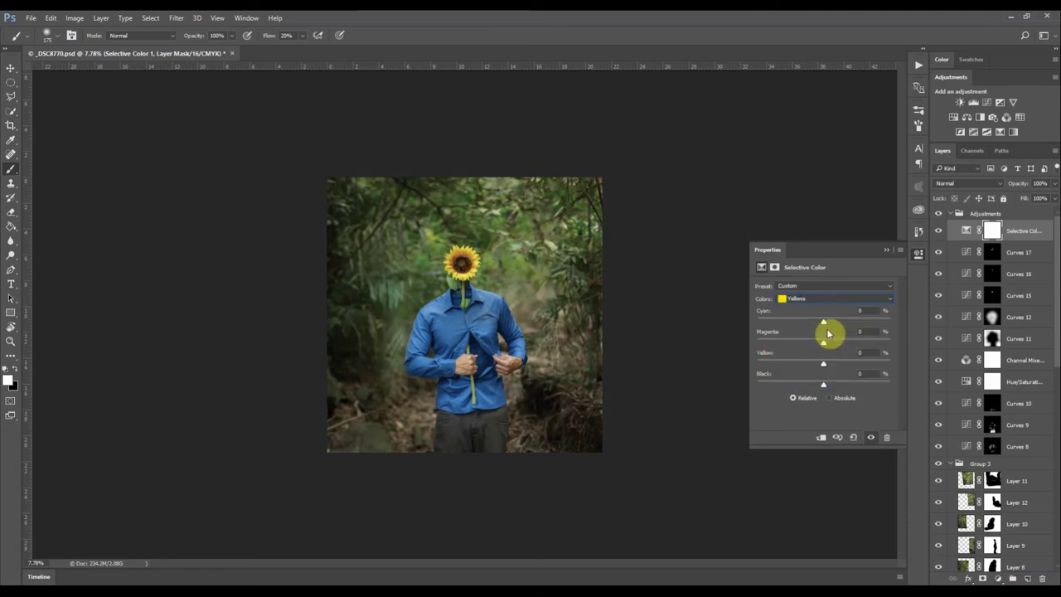
left_click_drag(823, 321, 840, 323)
left_click_drag(823, 363, 798, 362)
left_click_drag(823, 344, 835, 344)
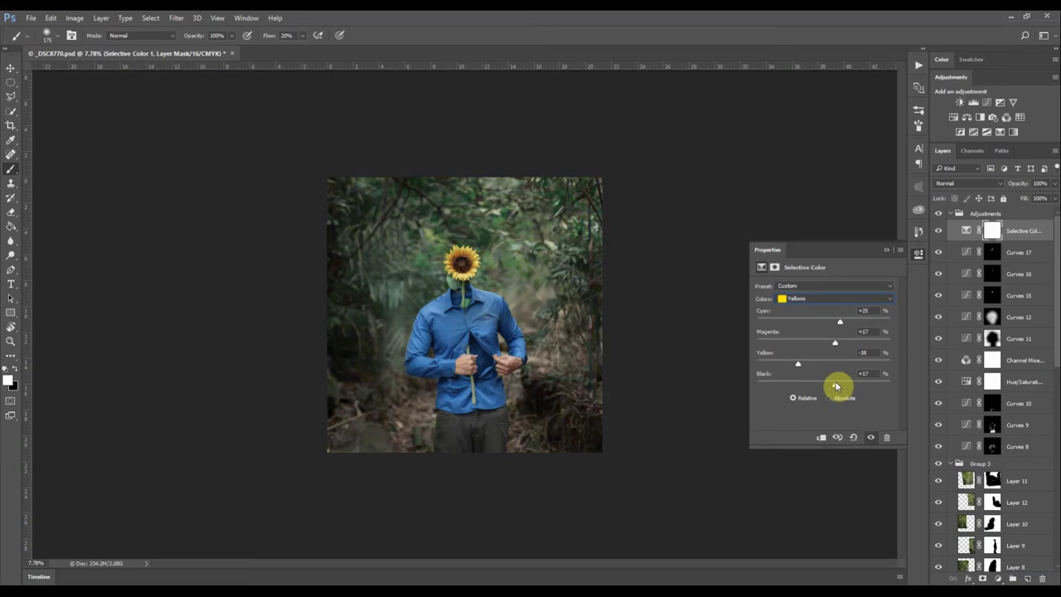
left_click_drag(836, 385, 808, 386)
left_click(919, 254)
Mask the sunflower out of the Selective Color layer with a larger black brush, and hide the layer to compare
scroll(488, 271, "up", 2, "alt")
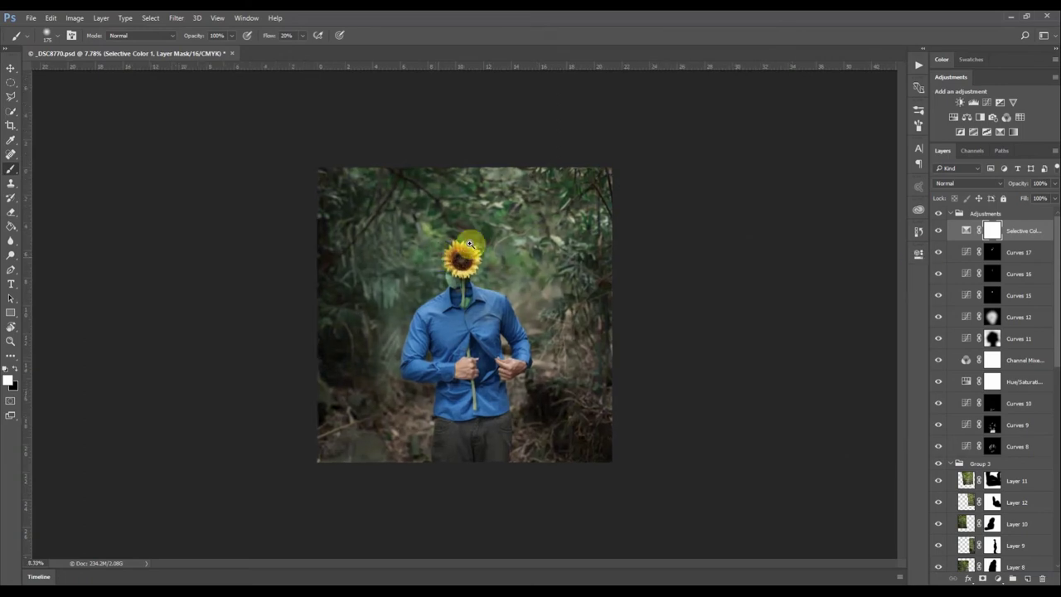
scroll(470, 243, "up", 6)
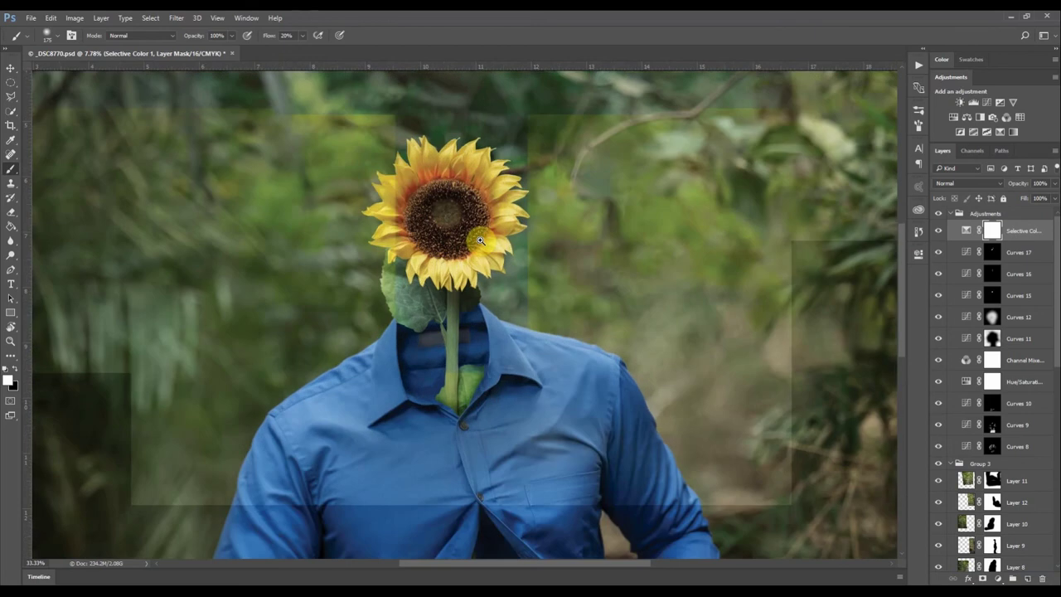
key("bracketright")
key("bracketright")
key("x")
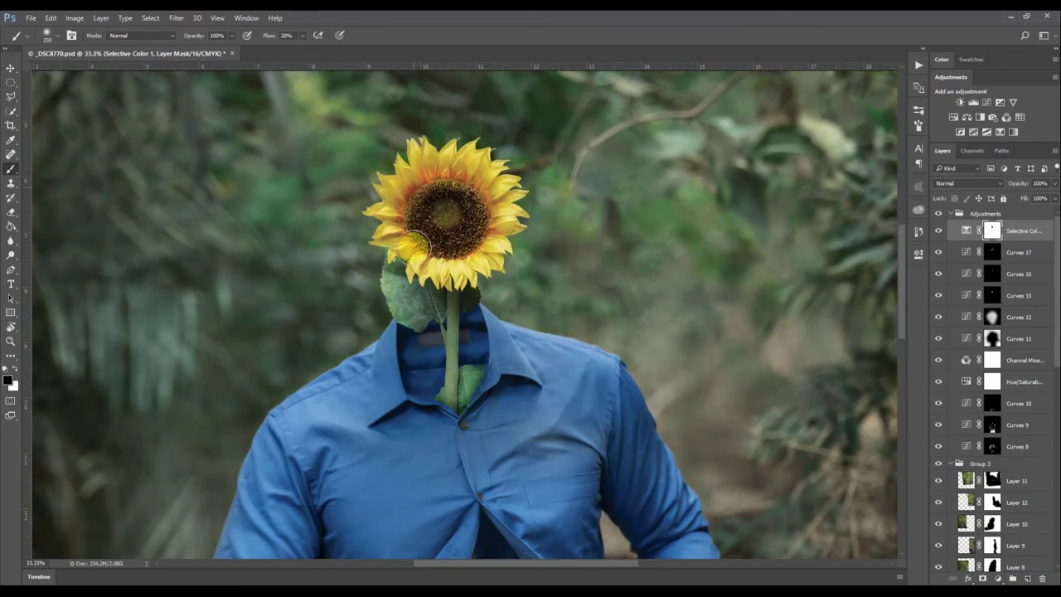
left_click(939, 231)
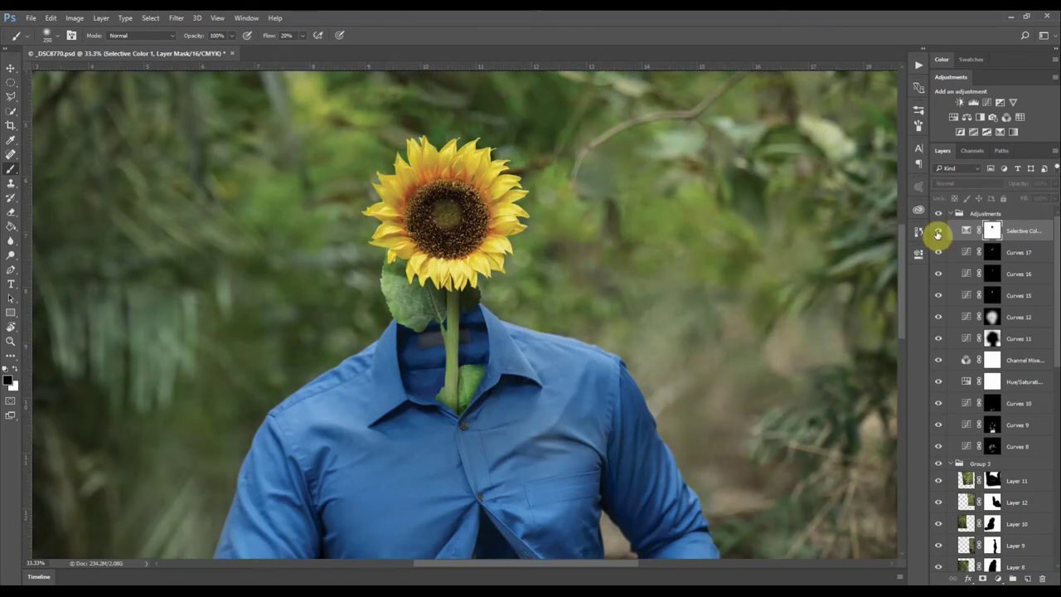
Show the Selective Color layer again and check the forest colors across the whole image
left_click(937, 231)
scroll(829, 203, "down", 7)
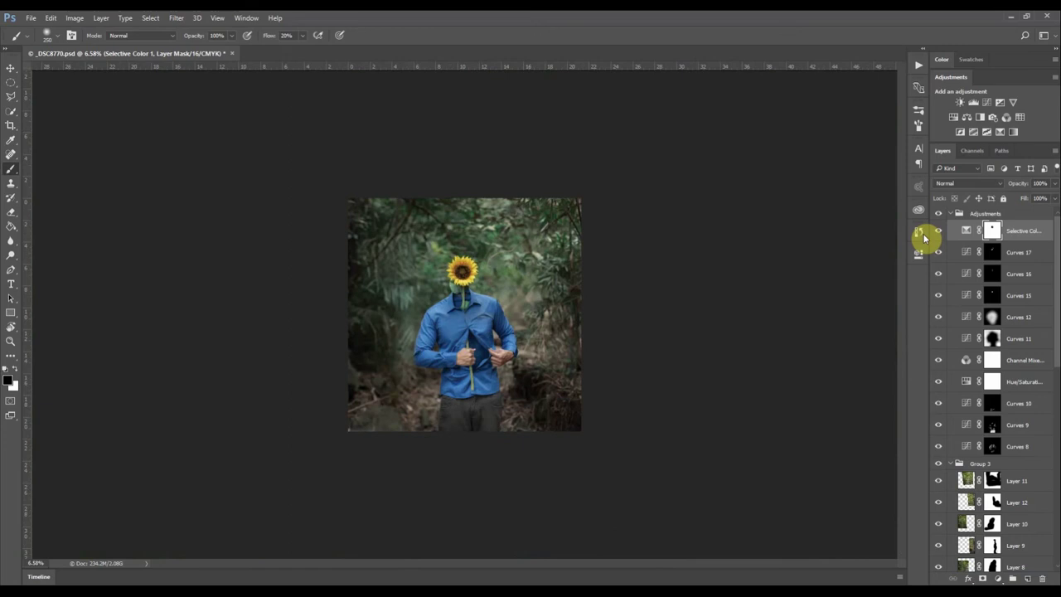
scroll(426, 237, "up", 3)
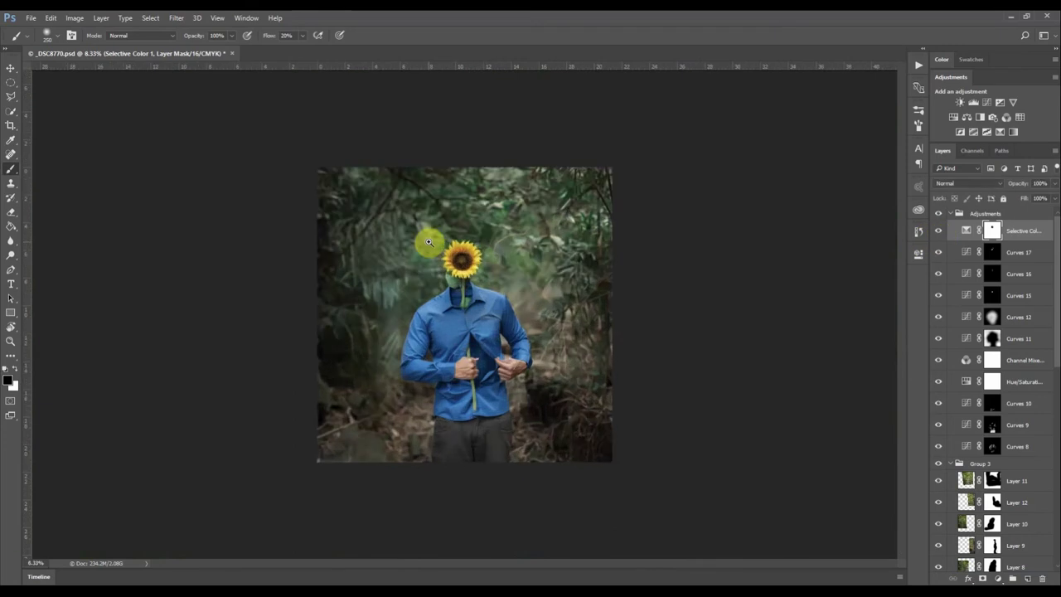
Add a Curves layer above the Selective Color layer, lower its midtones and invert its mask to black
left_click(998, 578)
left_click(985, 405)
left_click_drag(827, 372, 841, 371)
left_click(887, 249)
key("ctrl+i")
Paint white on the new Curves mask with an enlarged soft brush to darken the forest around and above the figure
key("x")
key("bracketright")
key("bracketright")
key("bracketright")
key("bracketright")
key("bracketright")
key("bracketright")
key("bracketright")
key("bracketright")
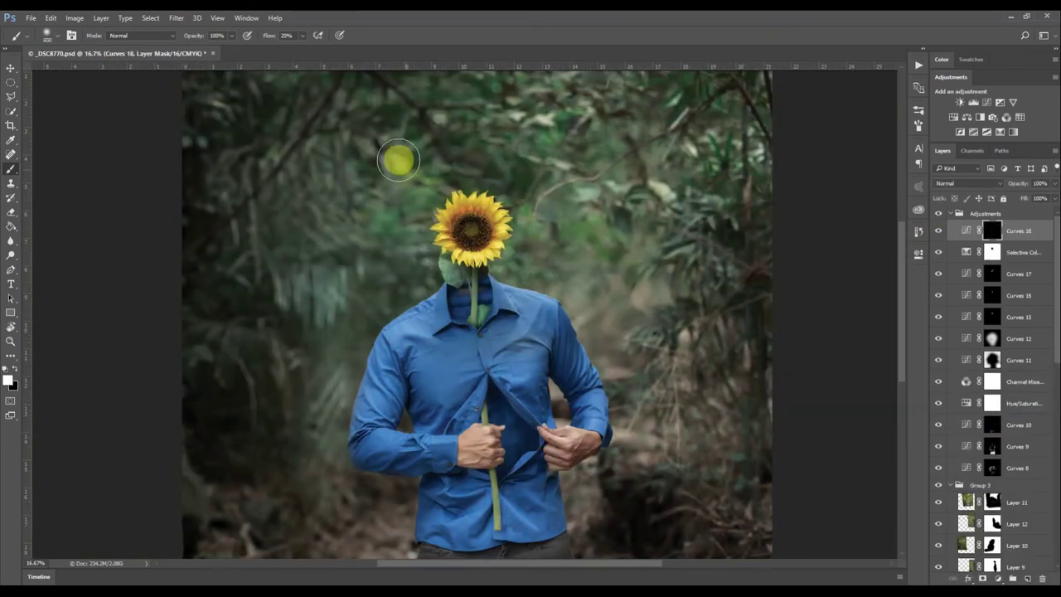
mouse_move(358, 228)
left_mouse_down()
mouse_move(322, 309)
mouse_move(337, 423)
left_mouse_up()
mouse_move(585, 198)
left_mouse_down()
mouse_move(673, 215)
mouse_move(628, 125)
mouse_move(543, 119)
mouse_move(584, 97)
left_mouse_up()
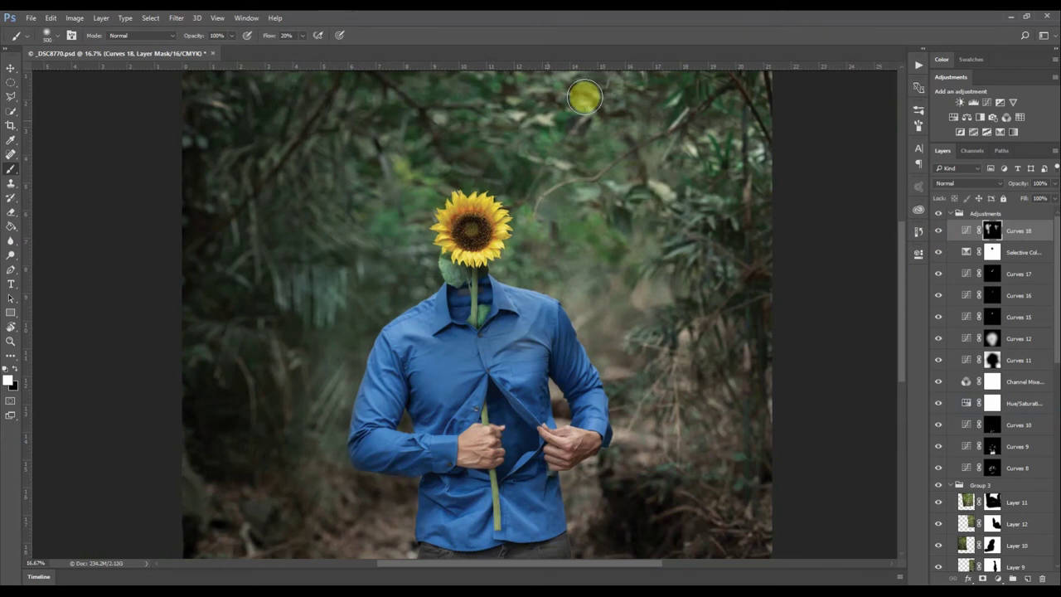
left_click_drag(497, 113, 428, 222)
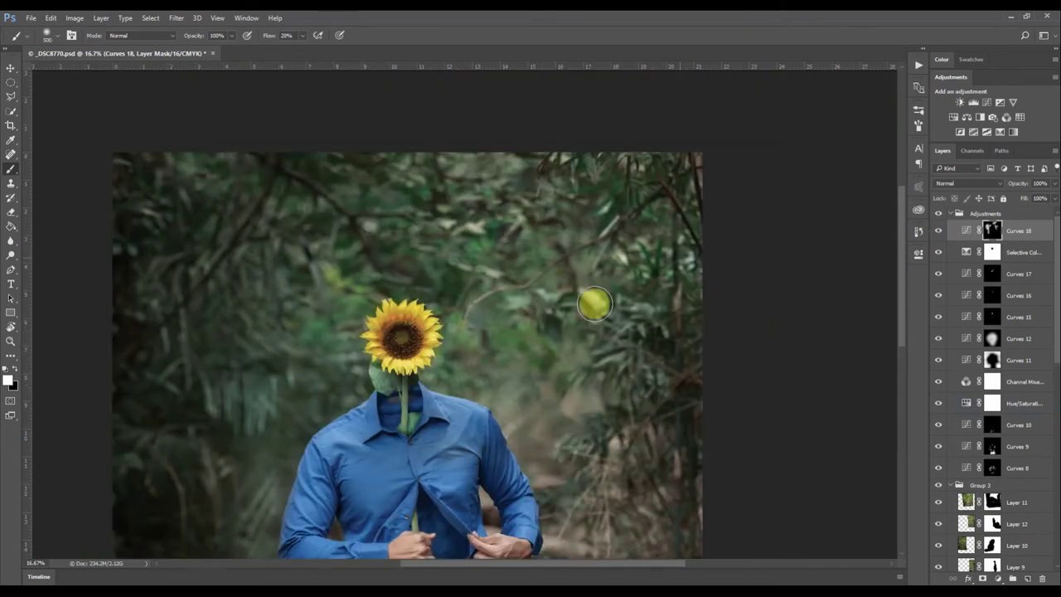
key("bracketright")
key("bracketright")
key("bracketright")
left_click_drag(398, 356, 554, 198)
Toggle the Adjustments group's visibility at different magnifications to compare the whole composite before and after adjusting
scroll(420, 229, "down", 4)
left_click(938, 214)
left_click(939, 214)
left_click(939, 214)
left_click(939, 214)
scroll(905, 231, "up", 2)
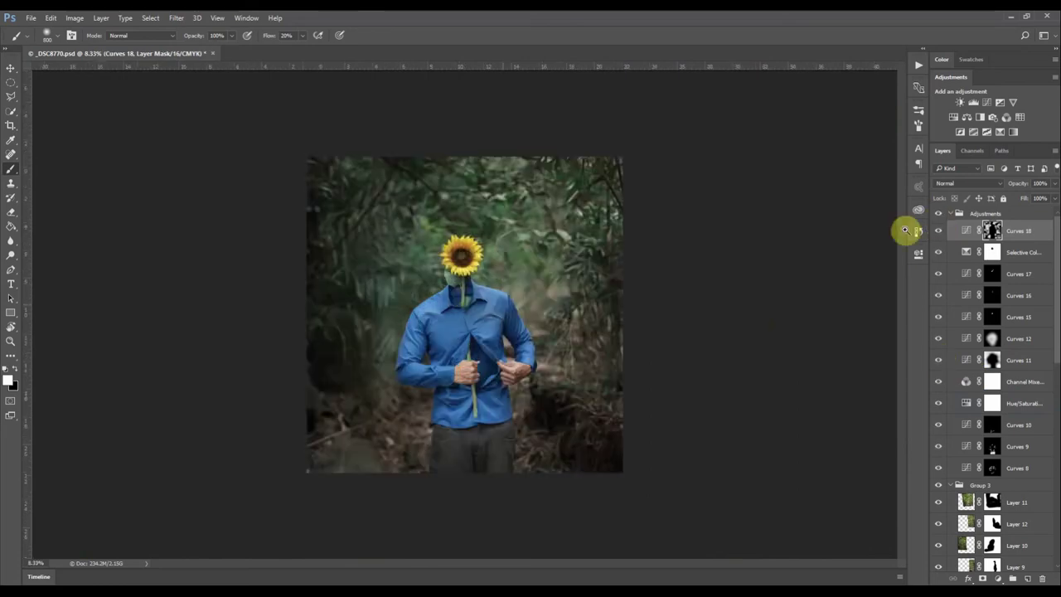
scroll(905, 230, "up", 1)
left_click(938, 214)
left_click(939, 214)
left_click(939, 214)
left_click(938, 214)
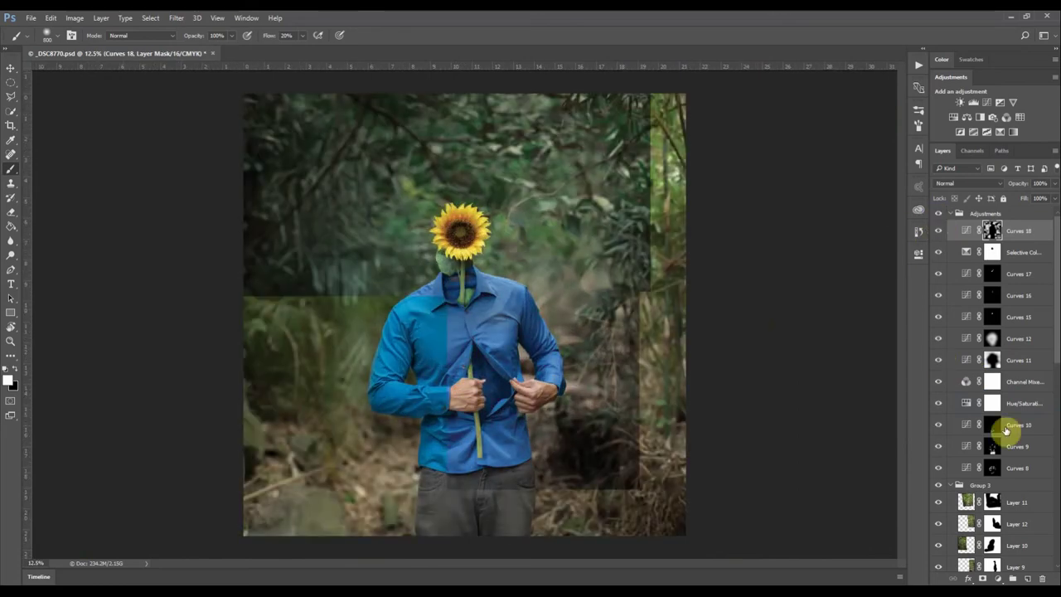
Add an unmasked Curves layer above Curves 18, pulling down the shadows and shaping the midtones for deeper contrast
left_click(987, 103)
left_click(834, 367)
left_click_drag(807, 395, 780, 415)
left_click_drag(834, 366, 822, 376)
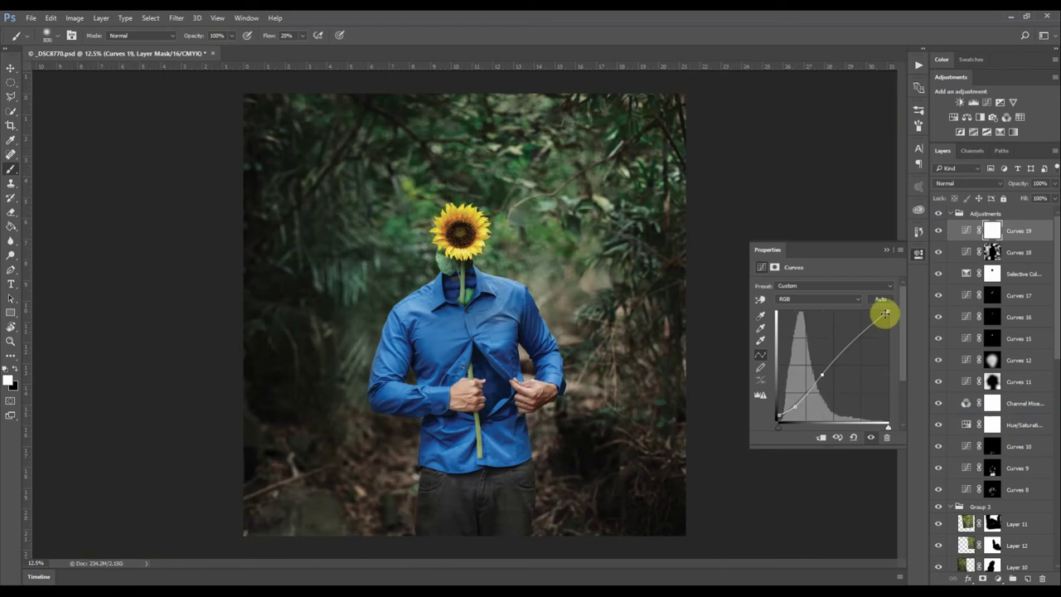
Paint black at 10% flow on the Curves 11 mask to soften its darkening around the figure
key("ctrl+minus")
left_click(993, 381)
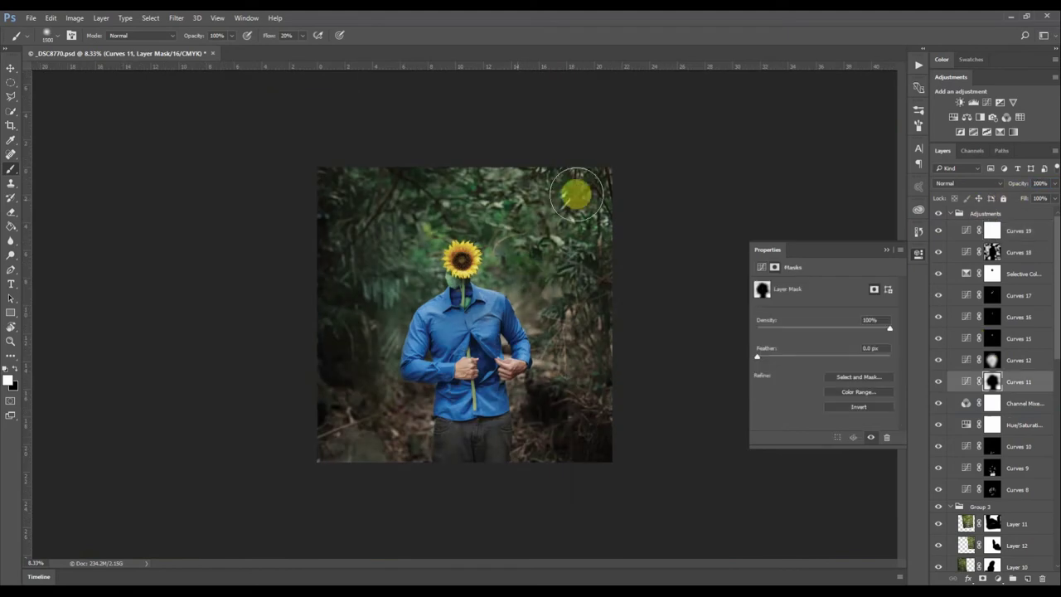
key("x")
key("ctrl+minus")
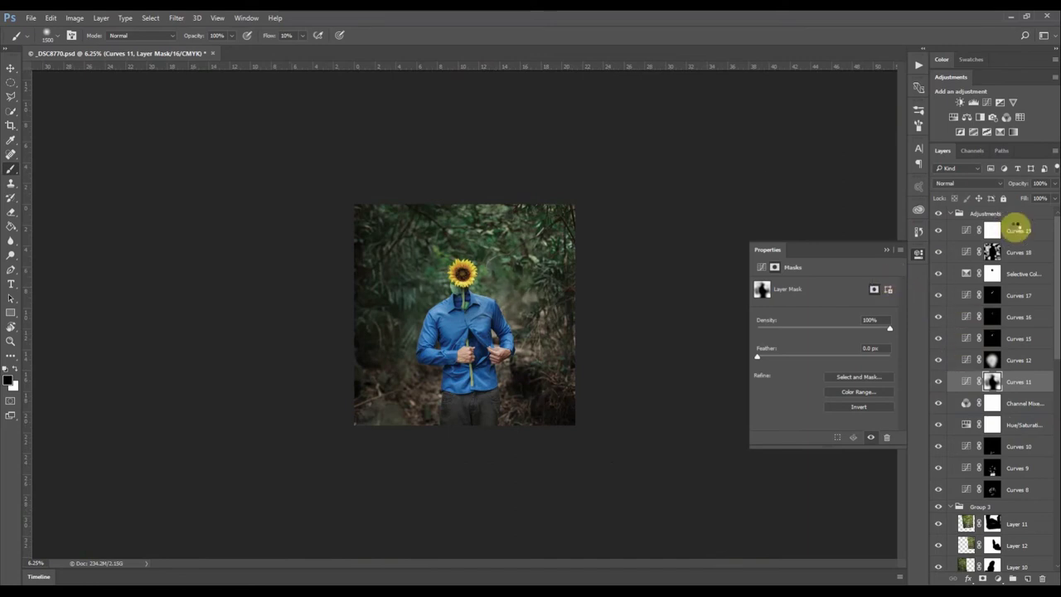
Reduce Curves 19 to 70% opacity and add a Hue/Saturation layer above it with Greens at Hue -3, Saturation -19 and Lightness -20
left_click(1008, 231)
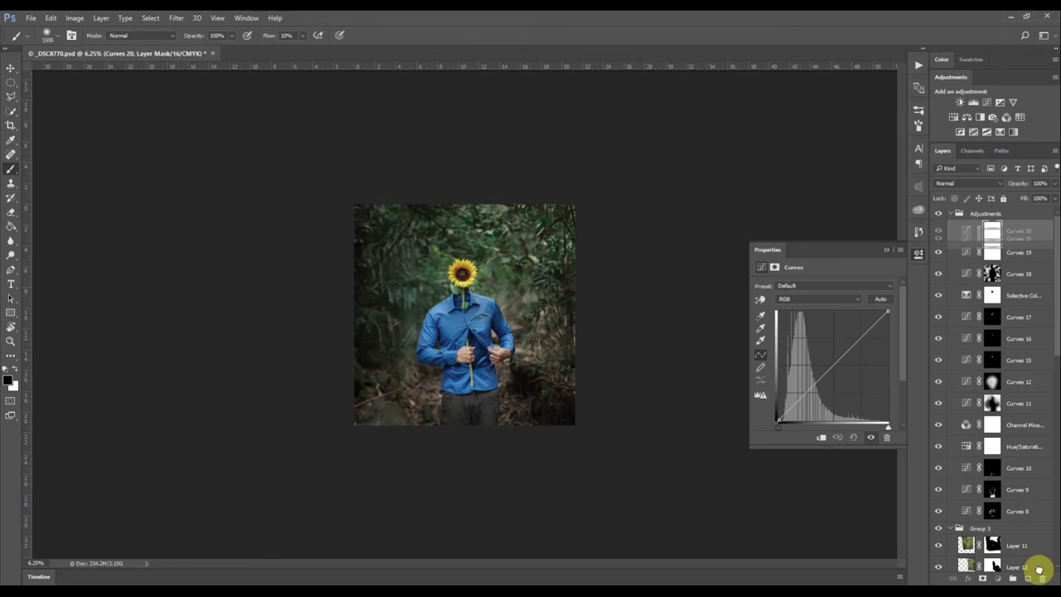
left_click(1001, 581)
left_click(995, 445)
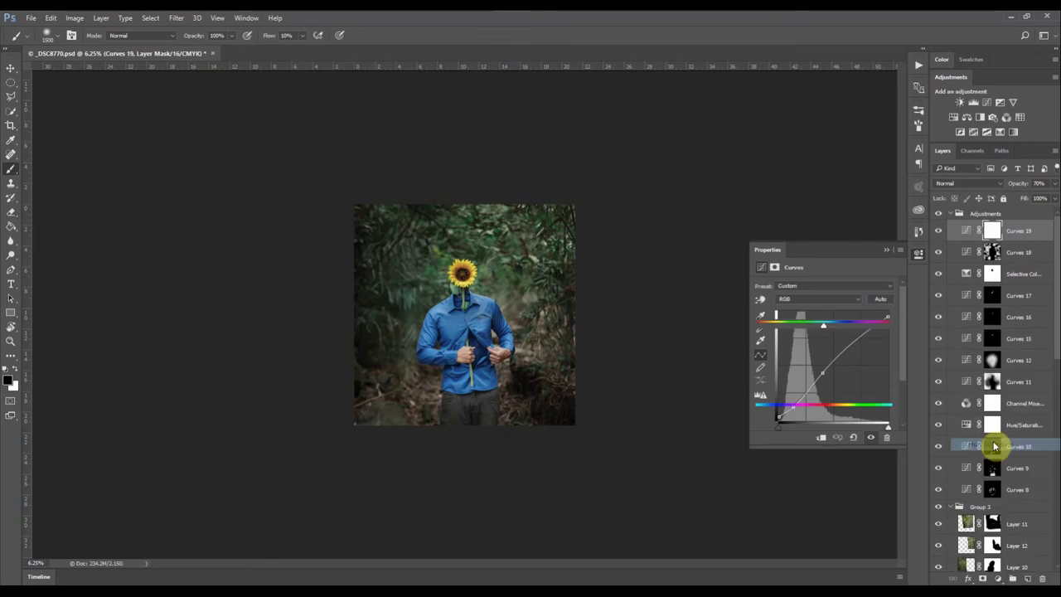
left_click(762, 300)
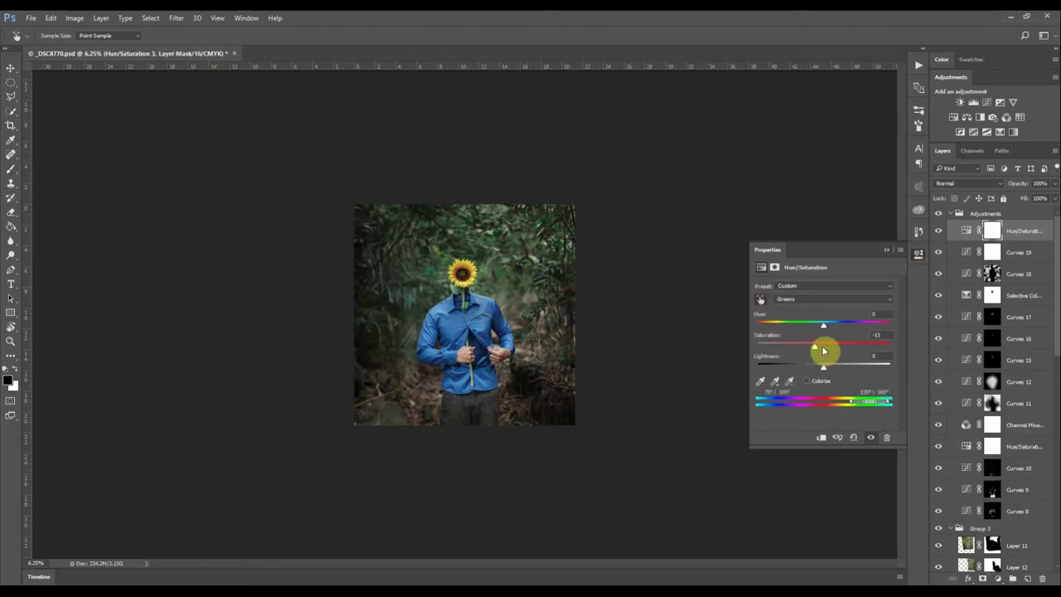
left_click_drag(815, 371, 825, 371)
left_click(920, 253)
Examine the toned-down greens around the figure up close and across the whole image
key("ctrl+plus")
key("ctrl+plus")
key("ctrl+plus")
left_click_drag(497, 343, 509, 328)
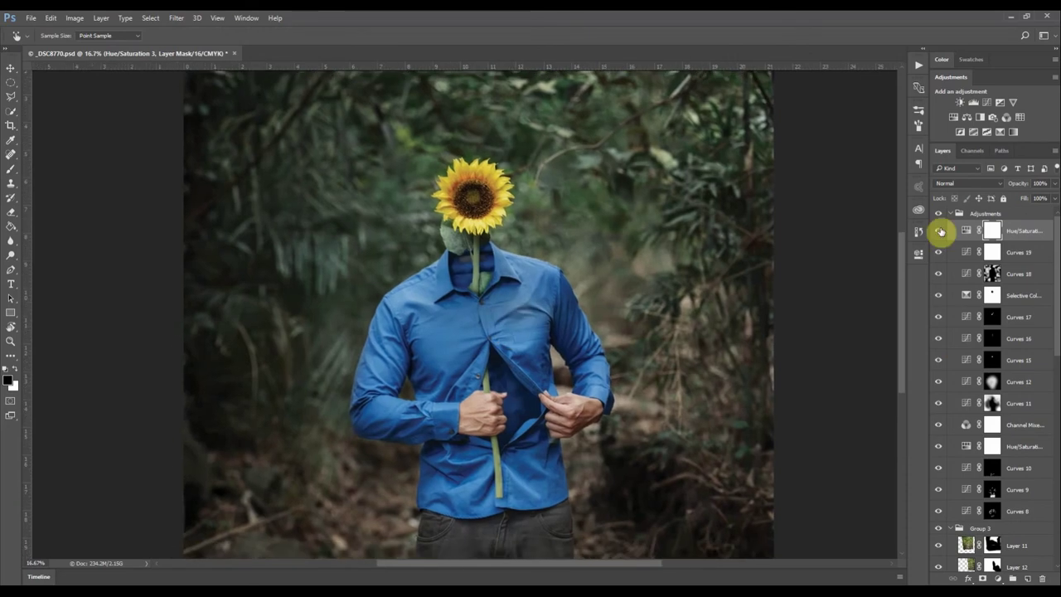
key("ctrl+minus")
key("ctrl+minus")
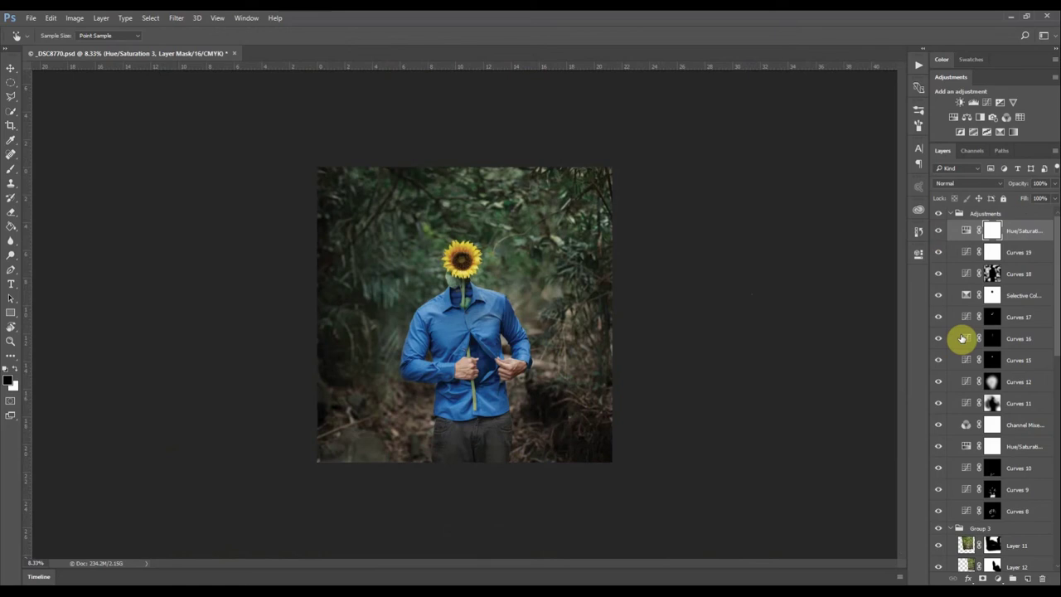
Add a Curves layer above the new Hue/Saturation layer and lower its curve to darken the midtones
left_click(998, 579)
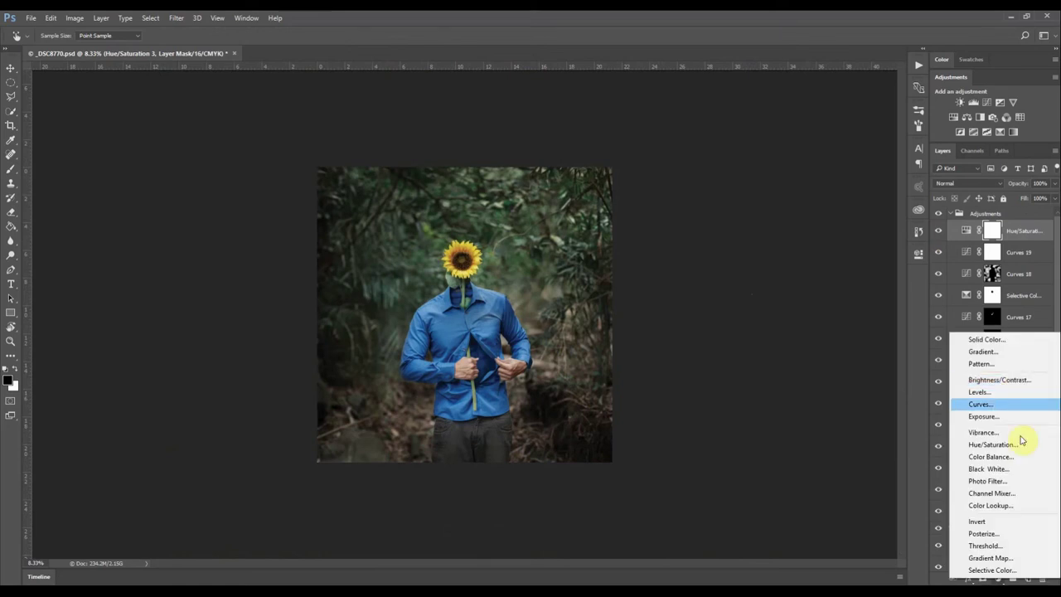
left_click(917, 394)
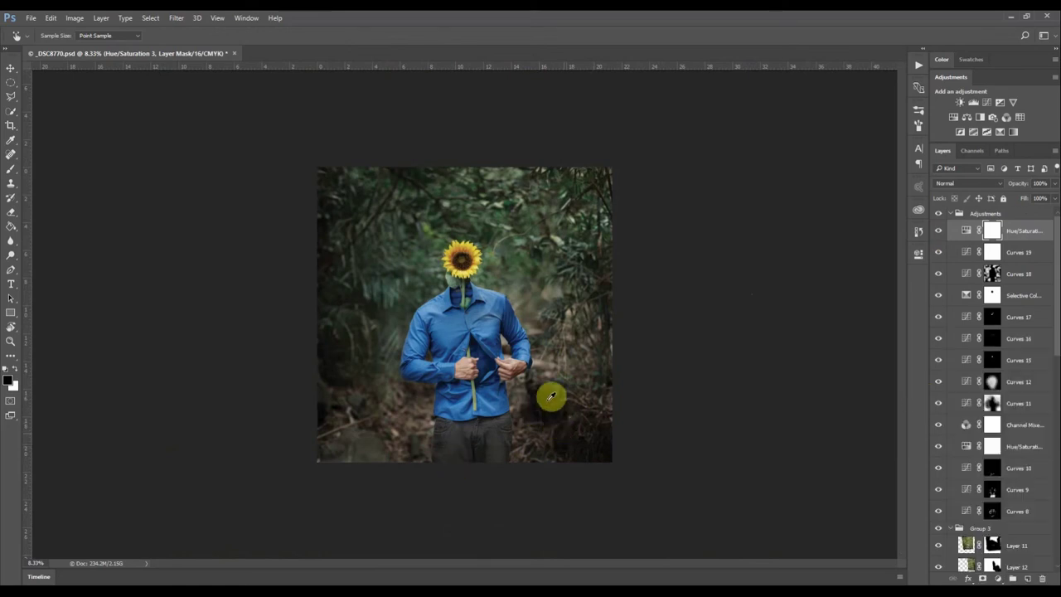
left_click(1012, 573)
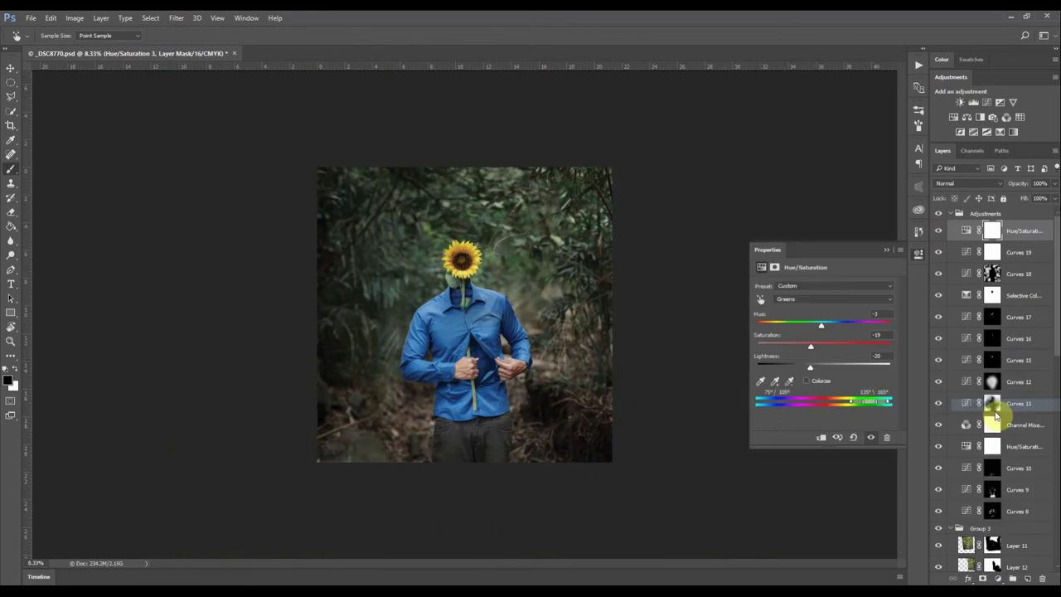
left_click(995, 415)
mouse_move(837, 355)
left_mouse_down()
mouse_move(834, 367)
mouse_move(846, 369)
left_mouse_up()
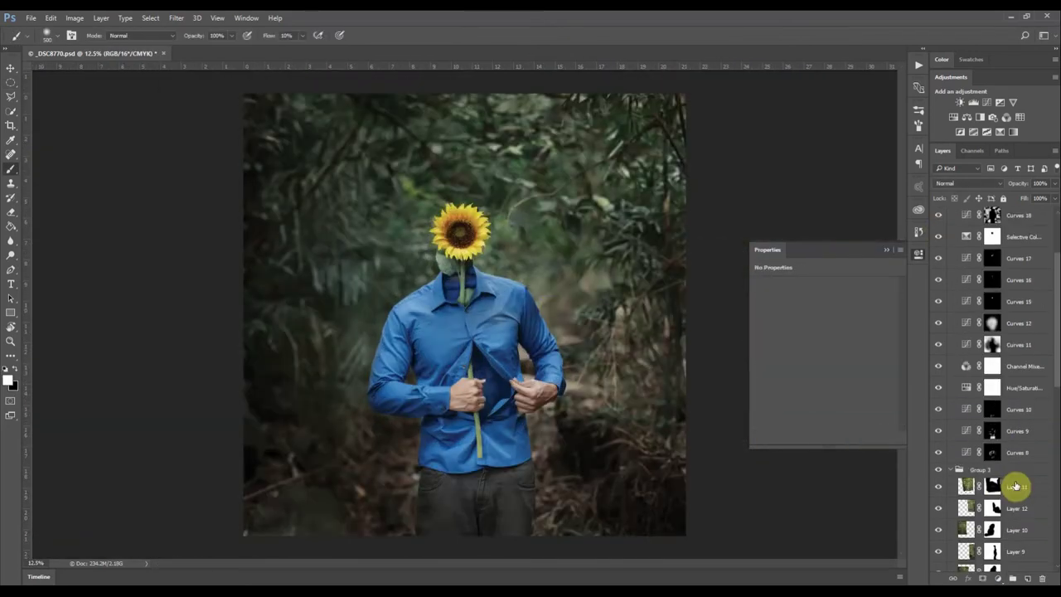
Create a blank layer above Layer 11 in Group 3, and collapse and hide the Adjustments group
left_click(1015, 487)
left_click(1028, 578)
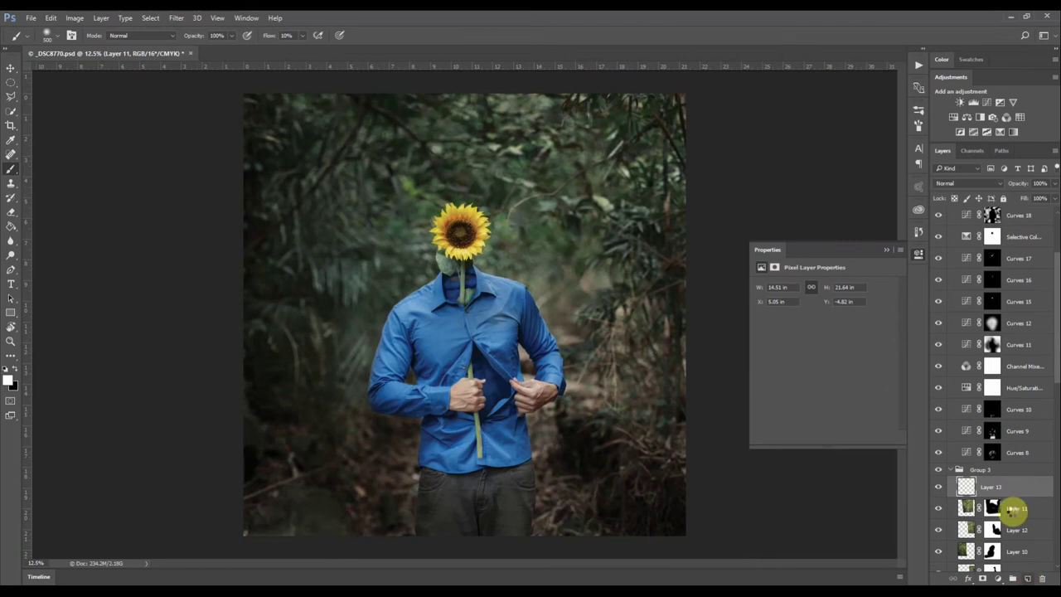
scroll(1015, 491, "up", 3)
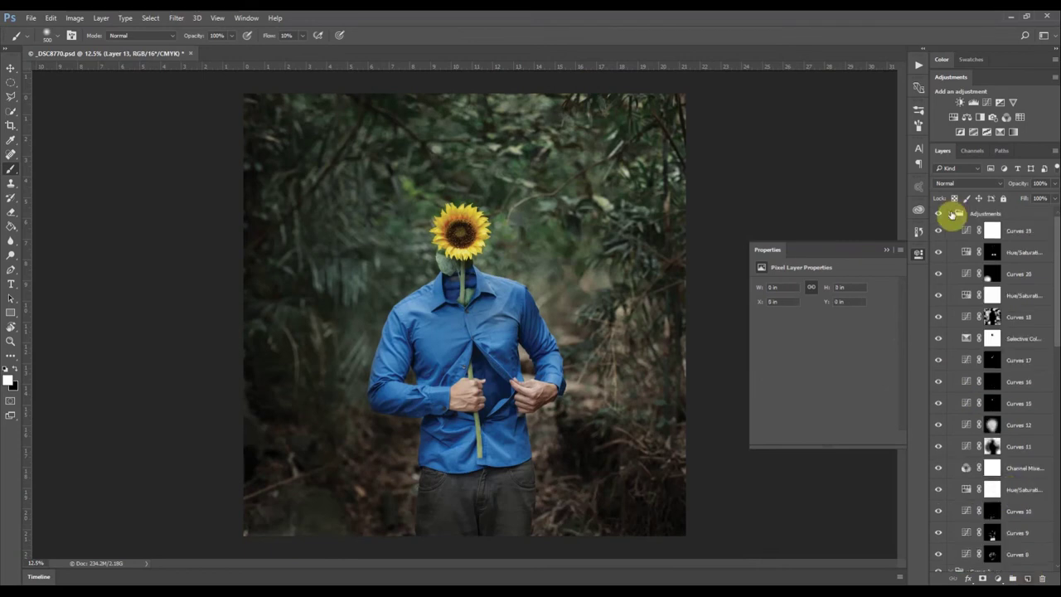
left_click(952, 213)
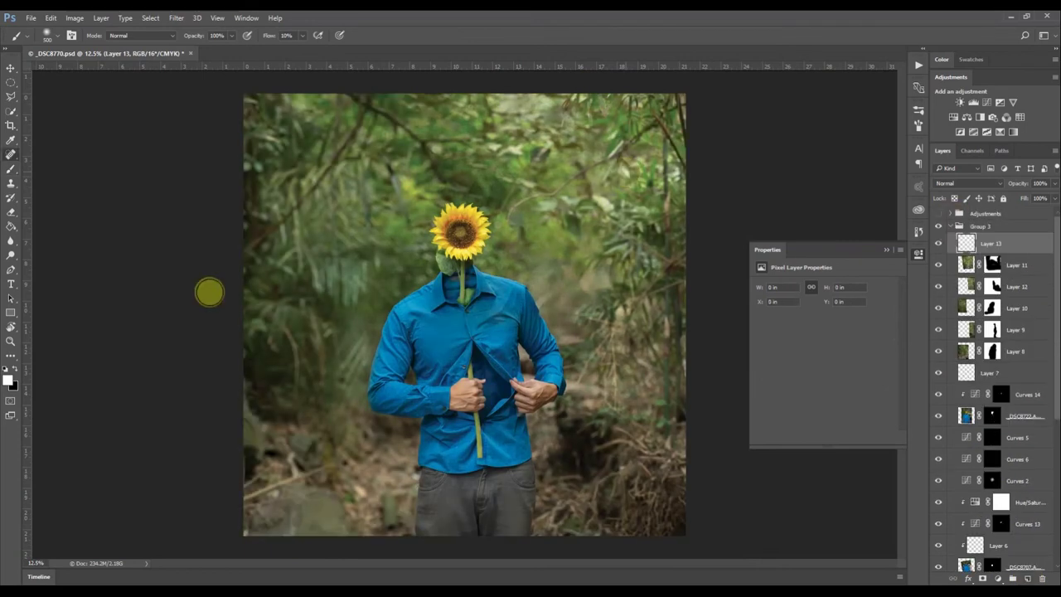
Remove a small blemish in the foliage beside the sunflower with the Spot Healing Brush on the blank layer
key("j")
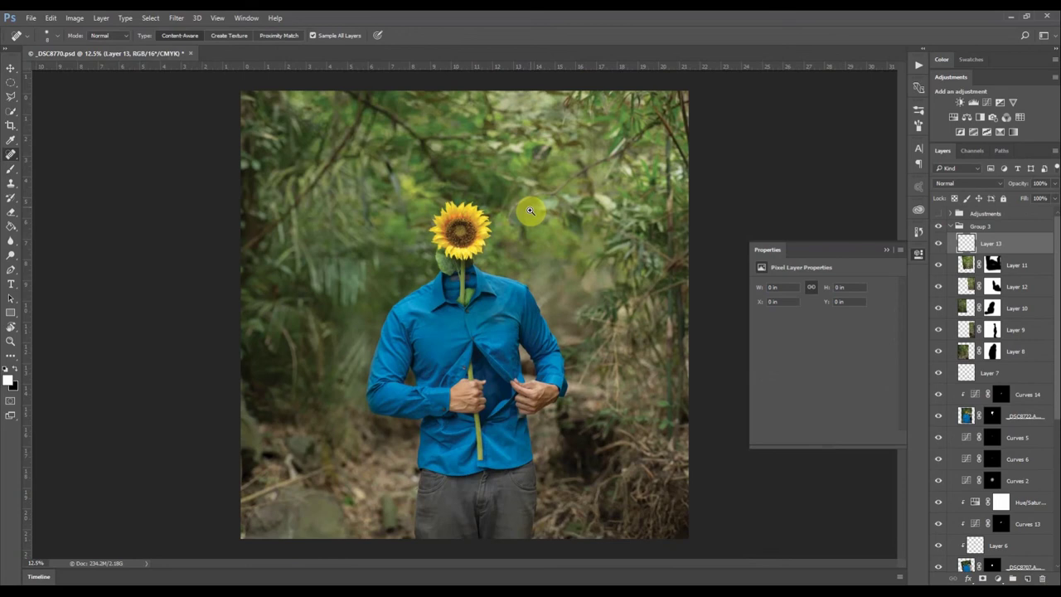
scroll(543, 209, "up", 1)
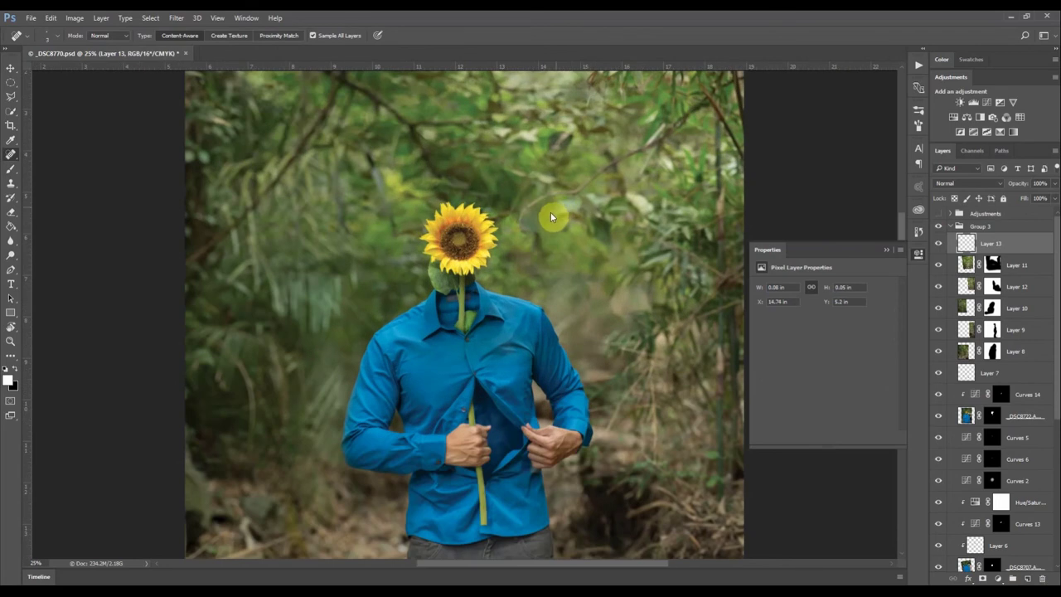
scroll(551, 211, "up", 1)
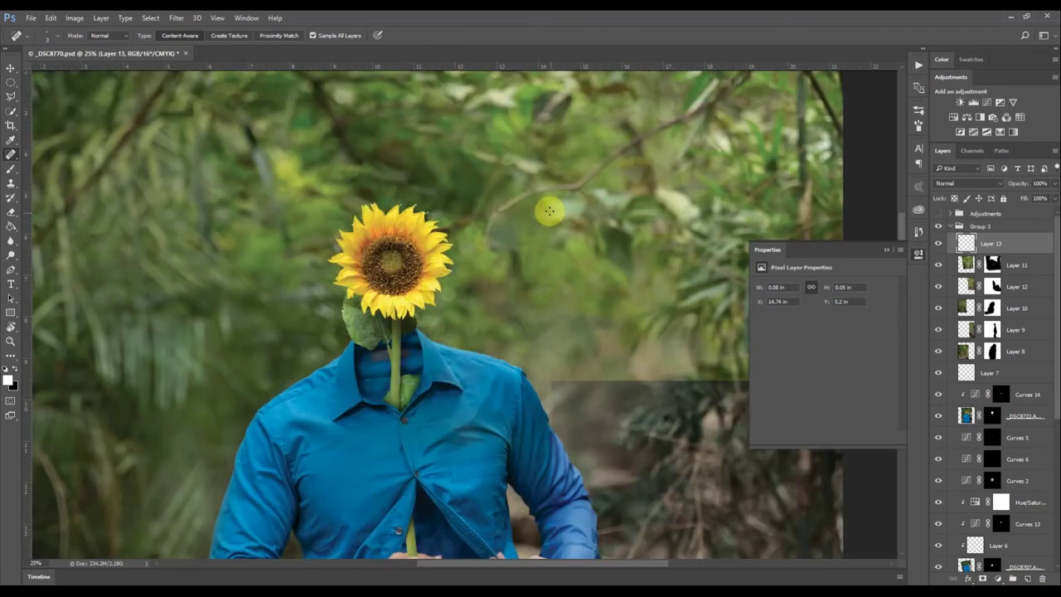
scroll(524, 217, "down", 1)
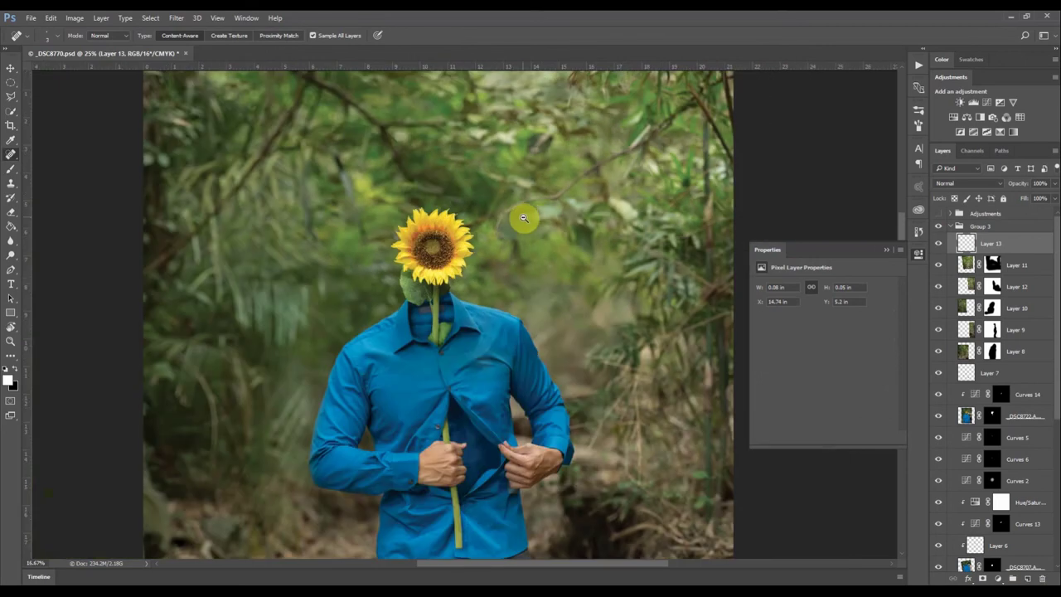
scroll(527, 215, "down", 1)
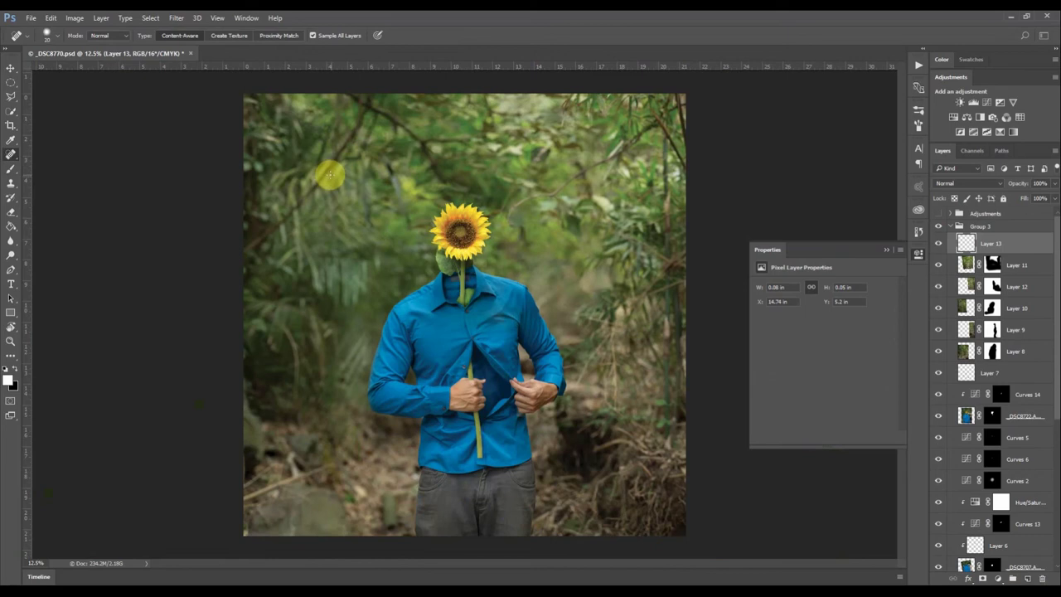
Enlarge the Spot Healing Brush to 250 and paint out the diagonal branch in the forest's upper-left area
key("bracketright")
key("bracketright")
key("bracketright")
key("bracketright")
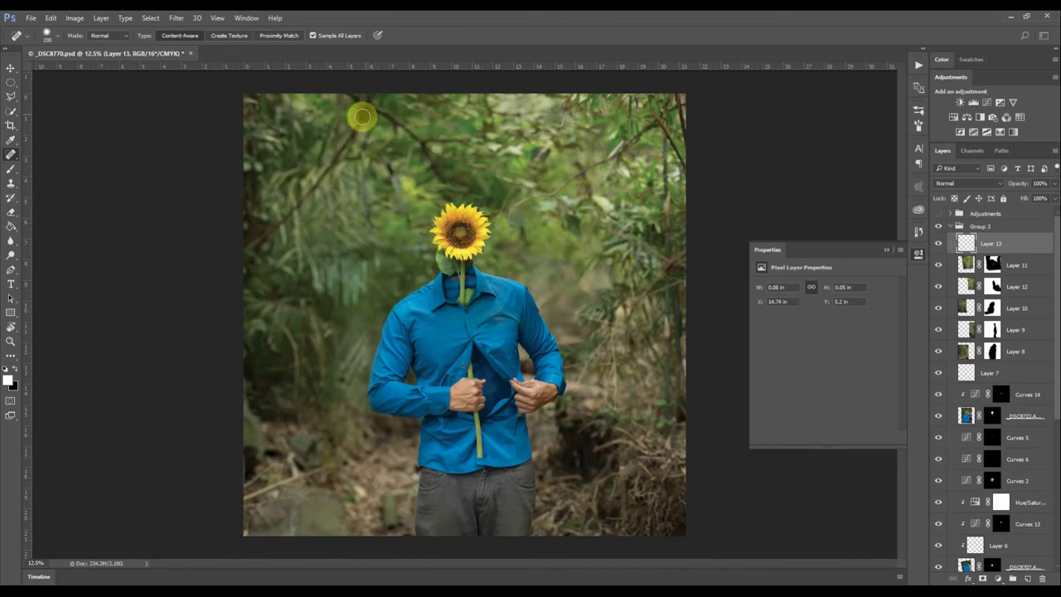
left_click_drag(362, 117, 249, 251)
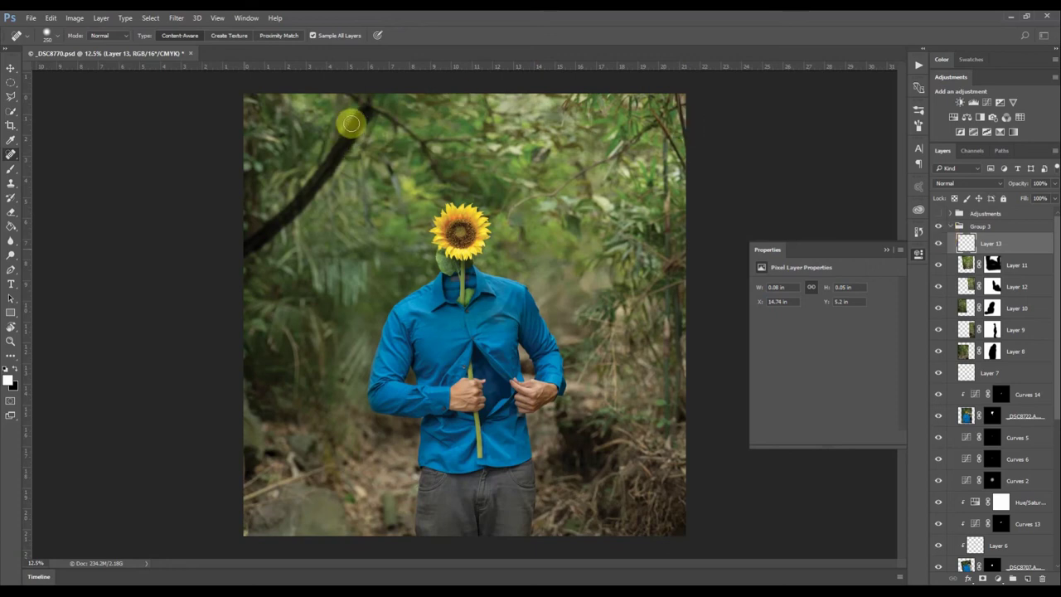
Toggle Layer 12's visibility to compare the forest with and without that background patch
left_click(939, 287)
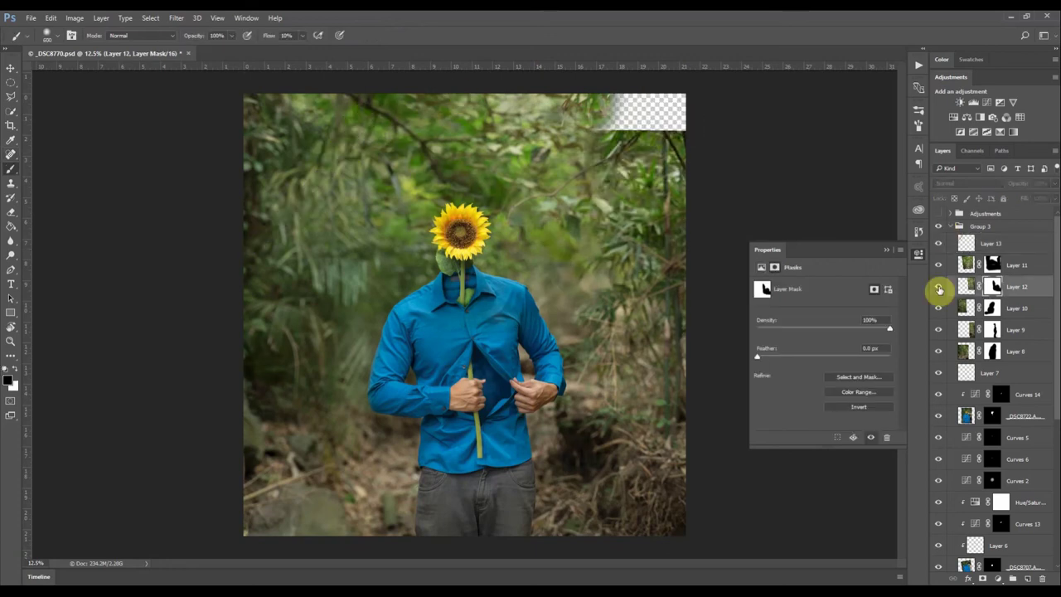
left_click(939, 288)
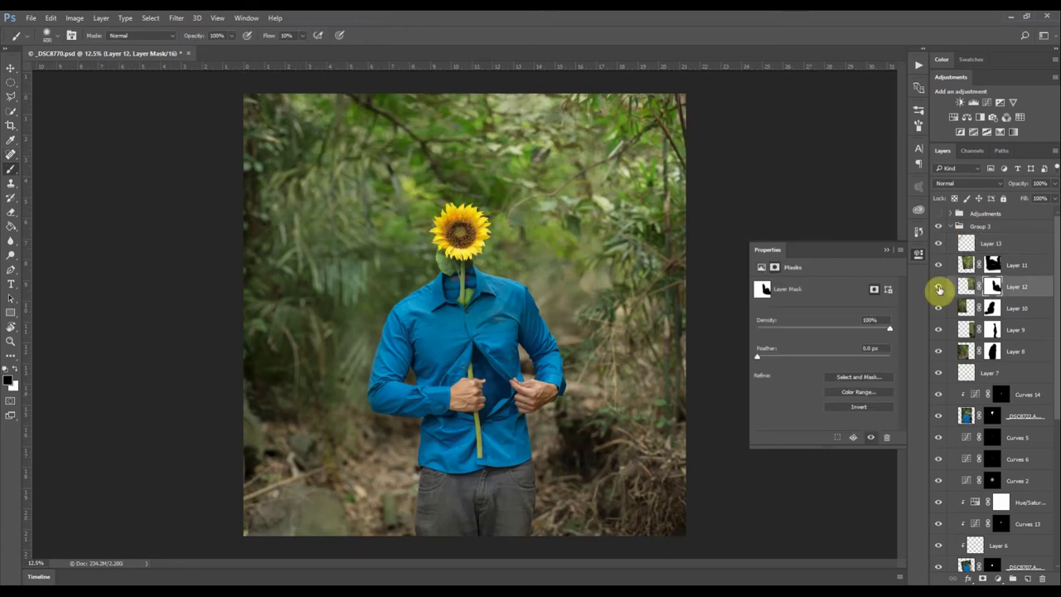
left_click(939, 288)
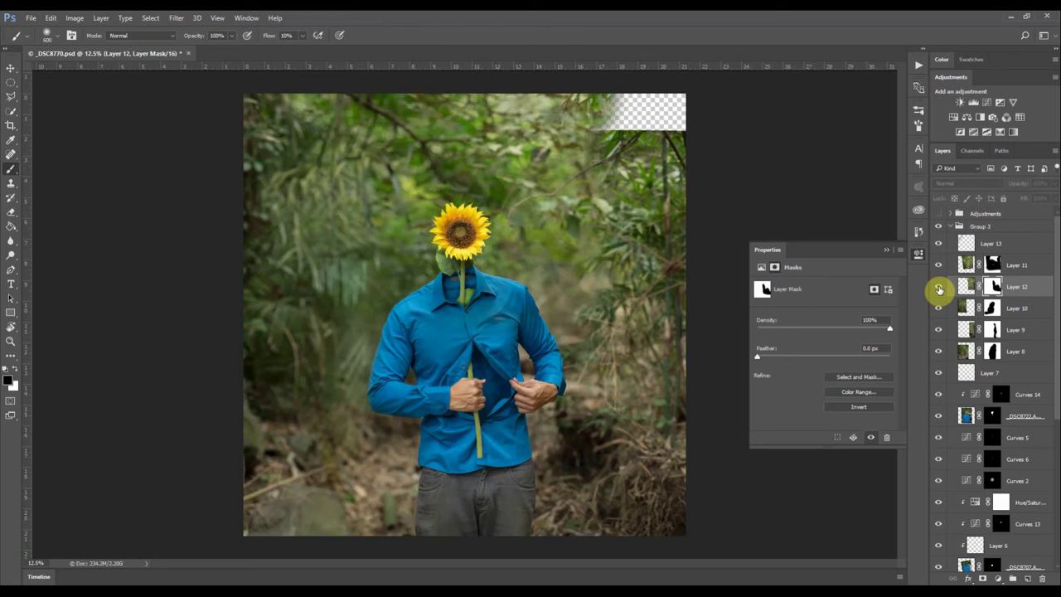
left_click(940, 289)
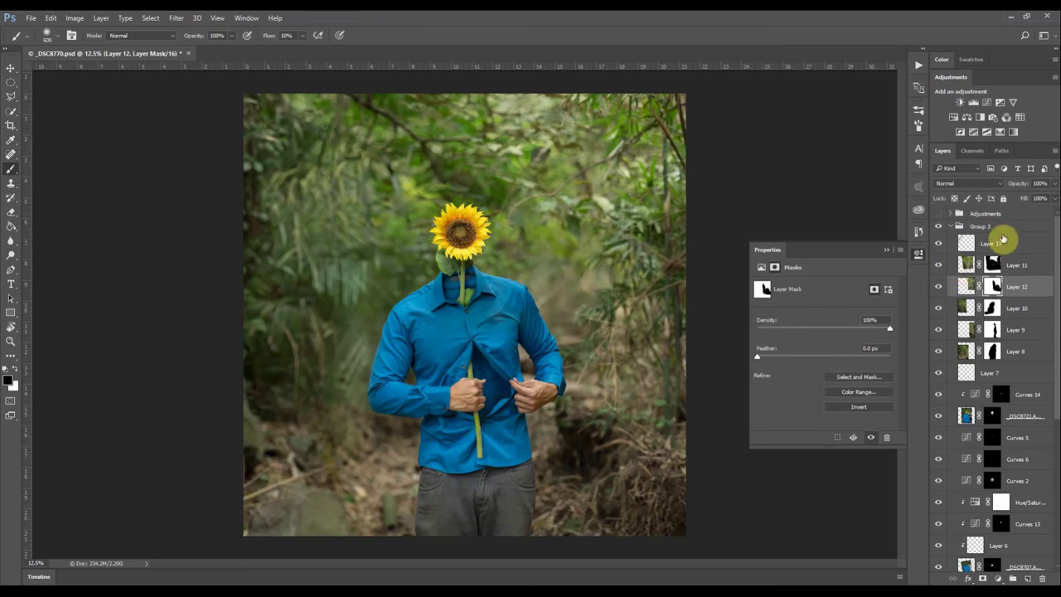
Merge the five masked background patches, Layer 11 down through Layer 8, into a single layer in Group 3
left_click(998, 266)
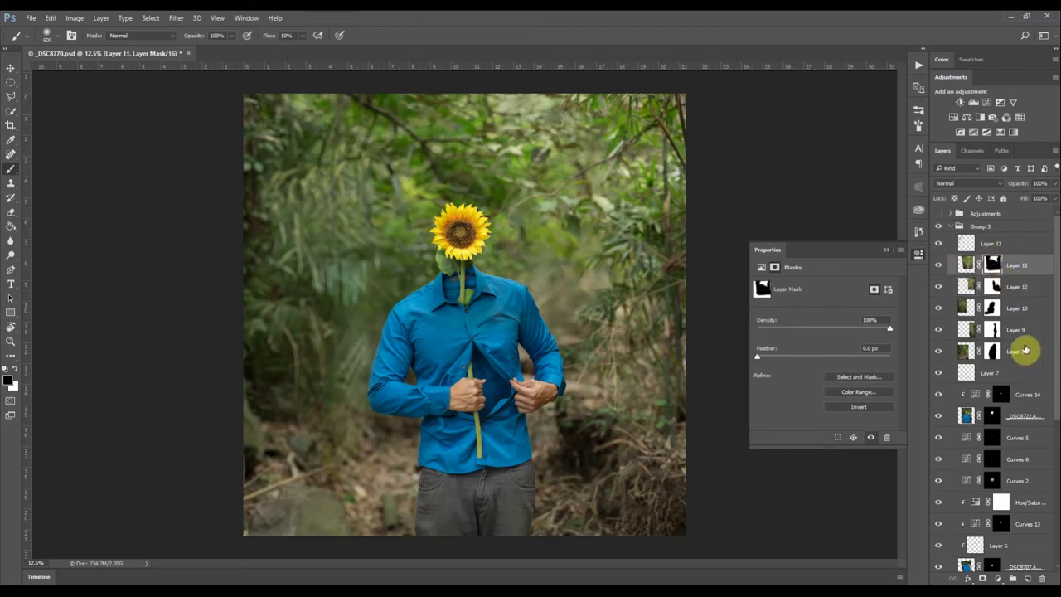
left_click(1034, 357, "shift")
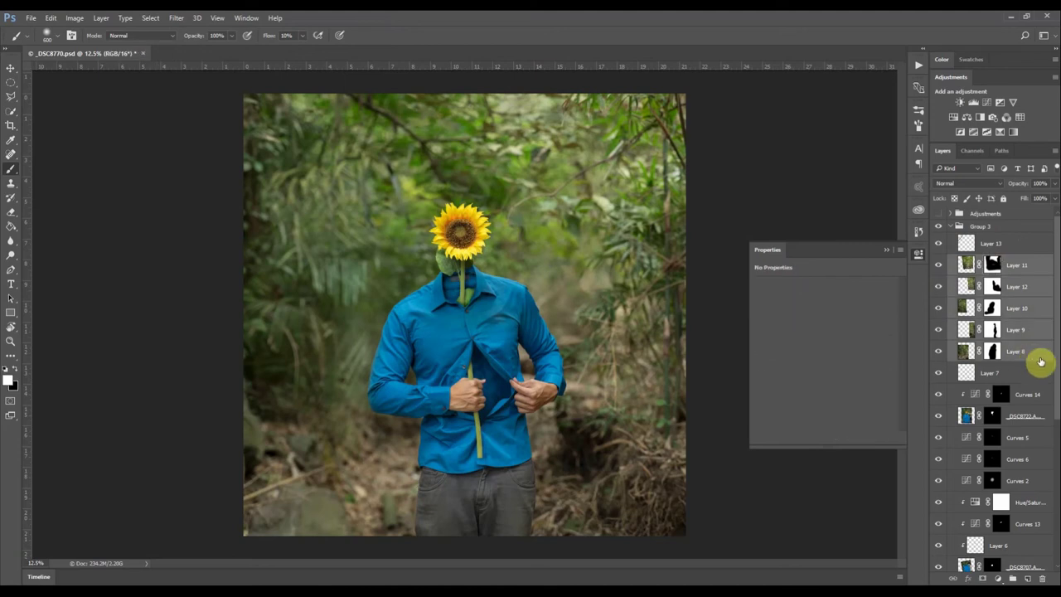
right_click(1024, 280)
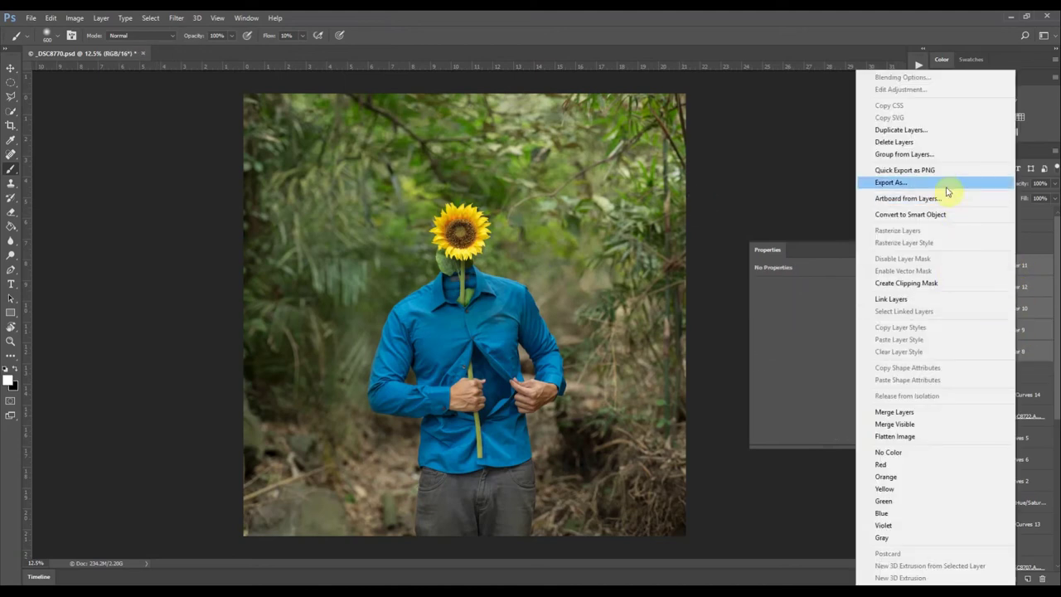
left_click(938, 417)
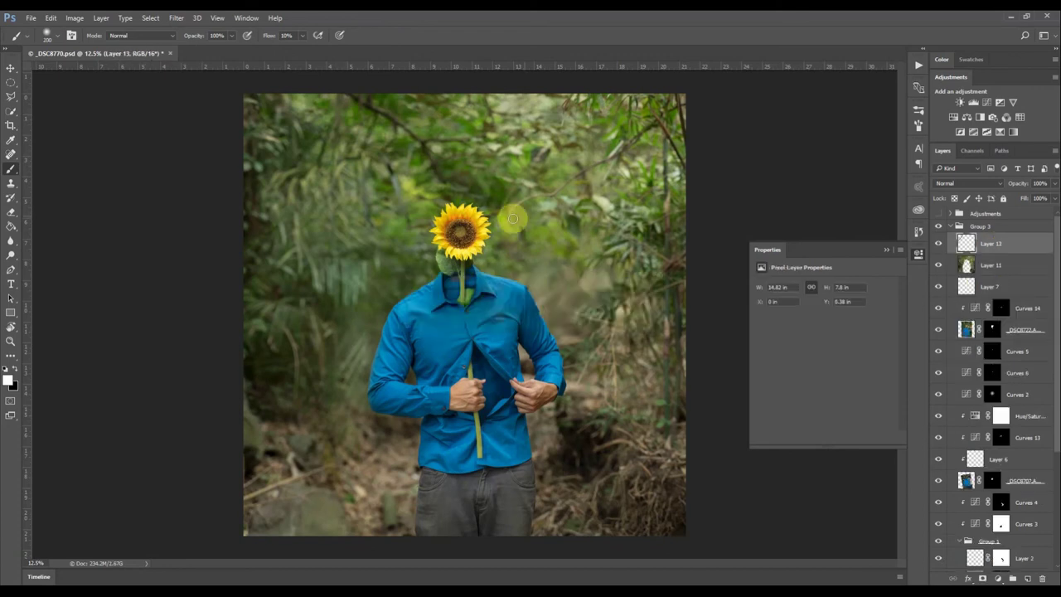
Remove the thin branch beside the sunflower and the fallen stick on the lower-left ground with the Spot Healing Brush on Layer 13
key("j")
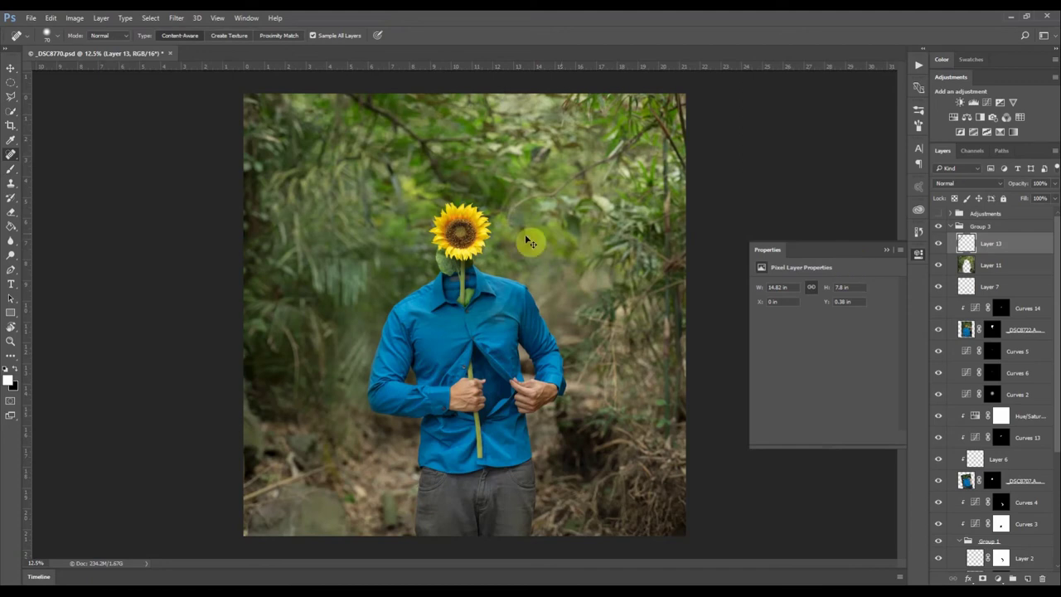
left_click_drag(509, 222, 553, 195)
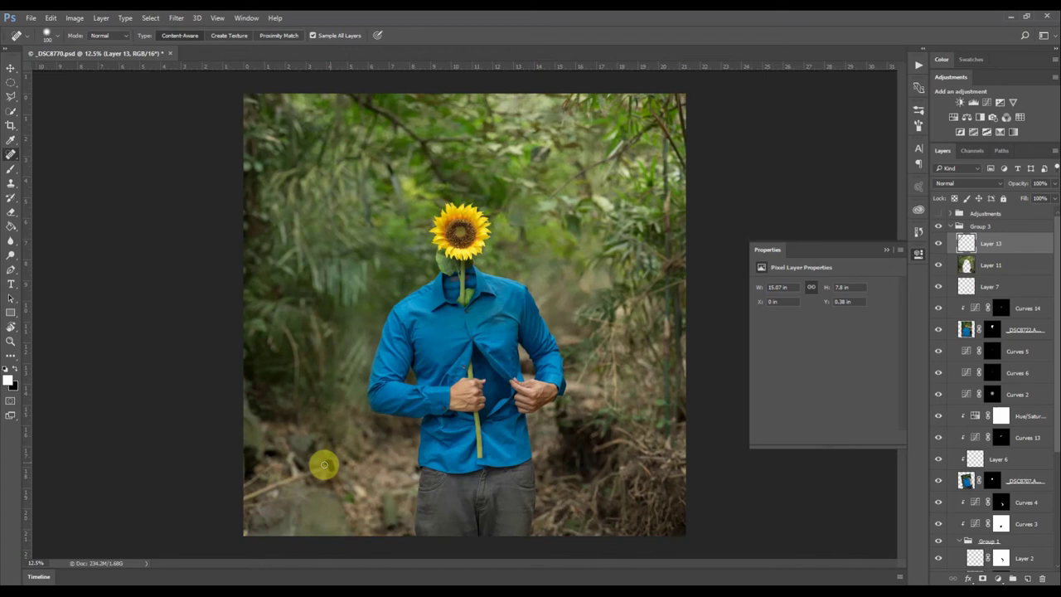
left_click_drag(324, 465, 242, 501)
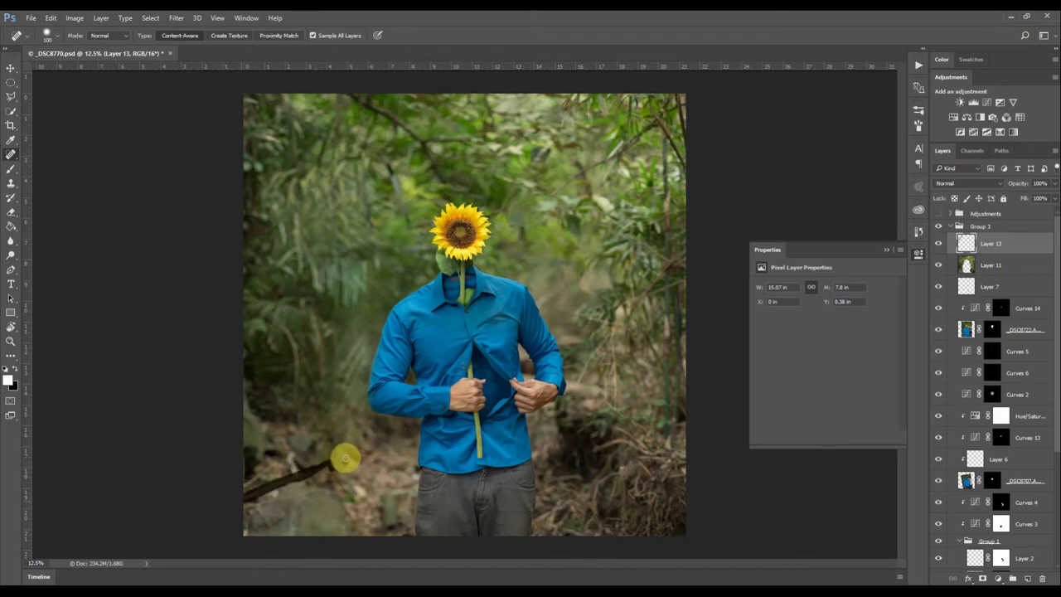
left_click_drag(350, 452, 292, 467)
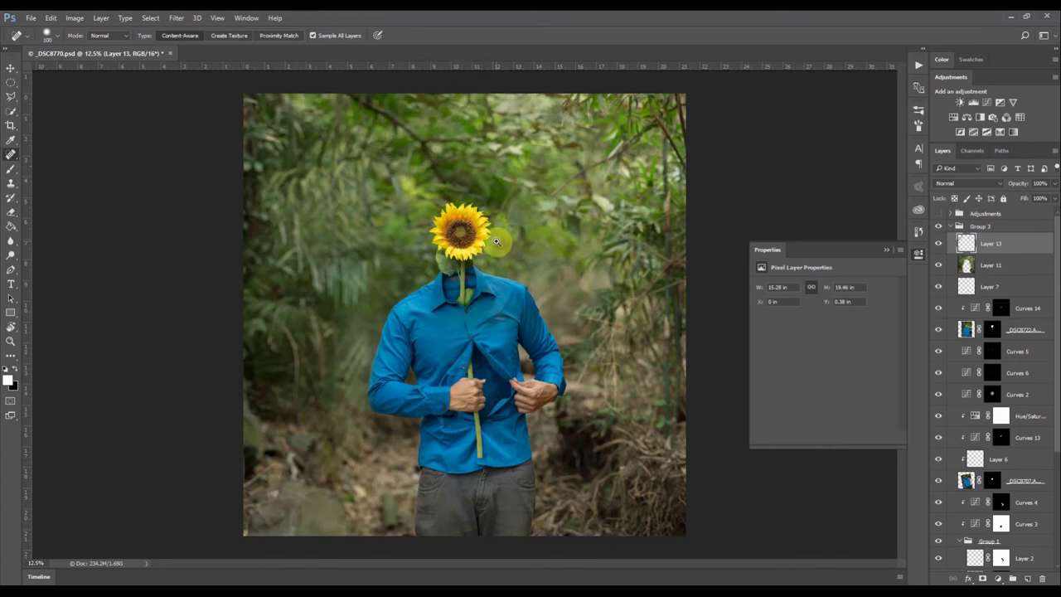
key("ctrl+minus")
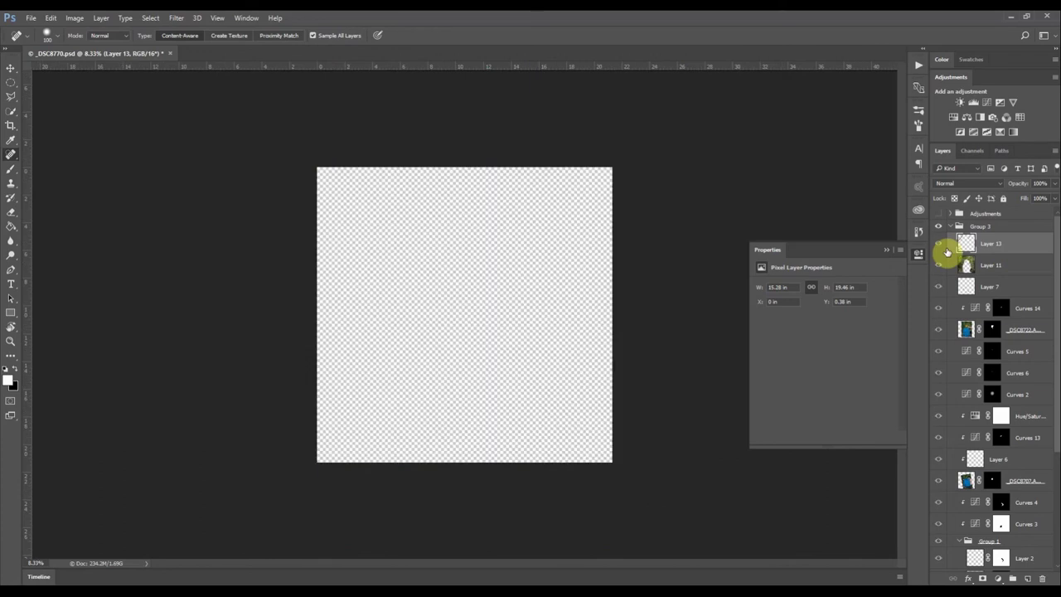
left_click(939, 245)
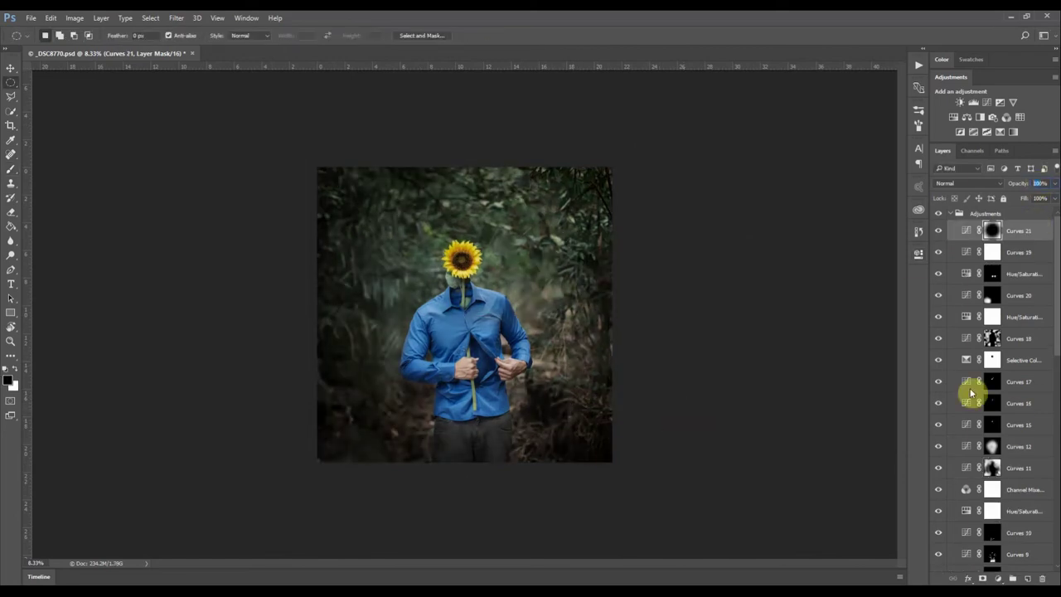
Check the effect of Curves 21, move it below Curves 19 in the Adjustments group, and select the Curves 19 mask
left_click(939, 232)
left_click(939, 232)
left_click_drag(1020, 232, 1022, 262)
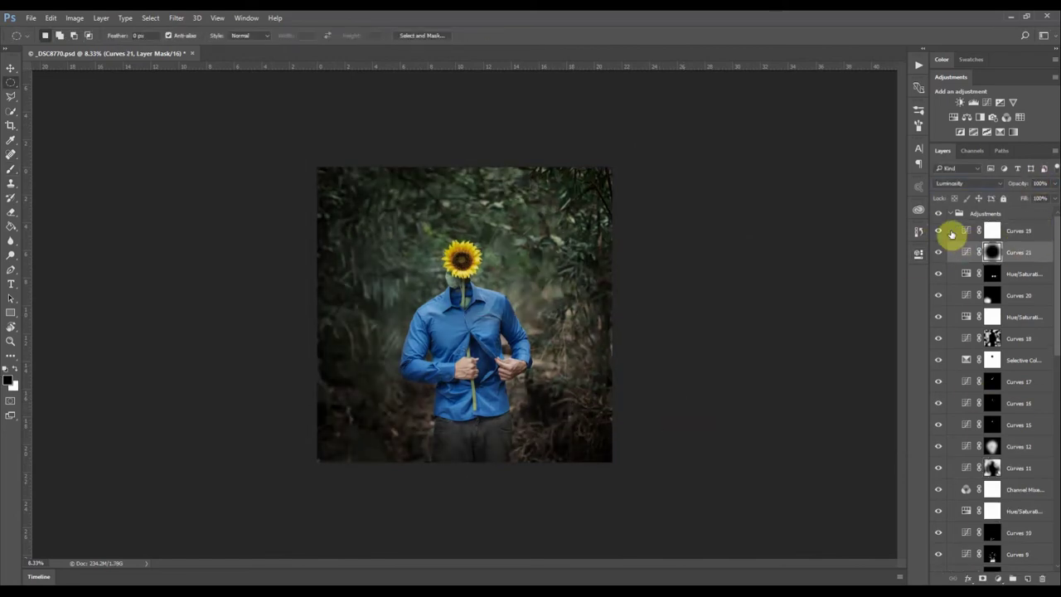
double_click(967, 232)
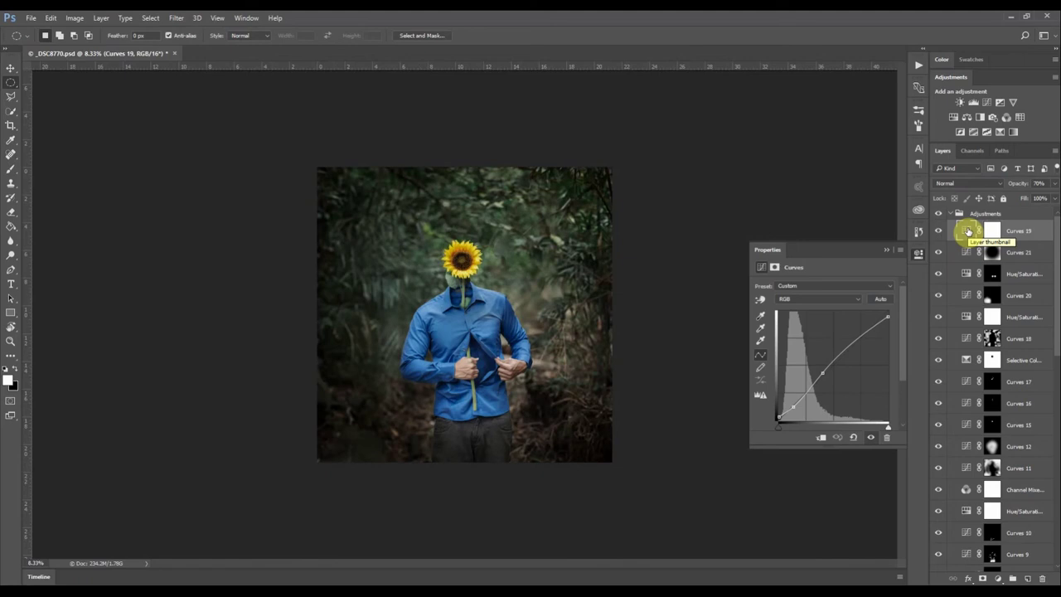
left_click(992, 230)
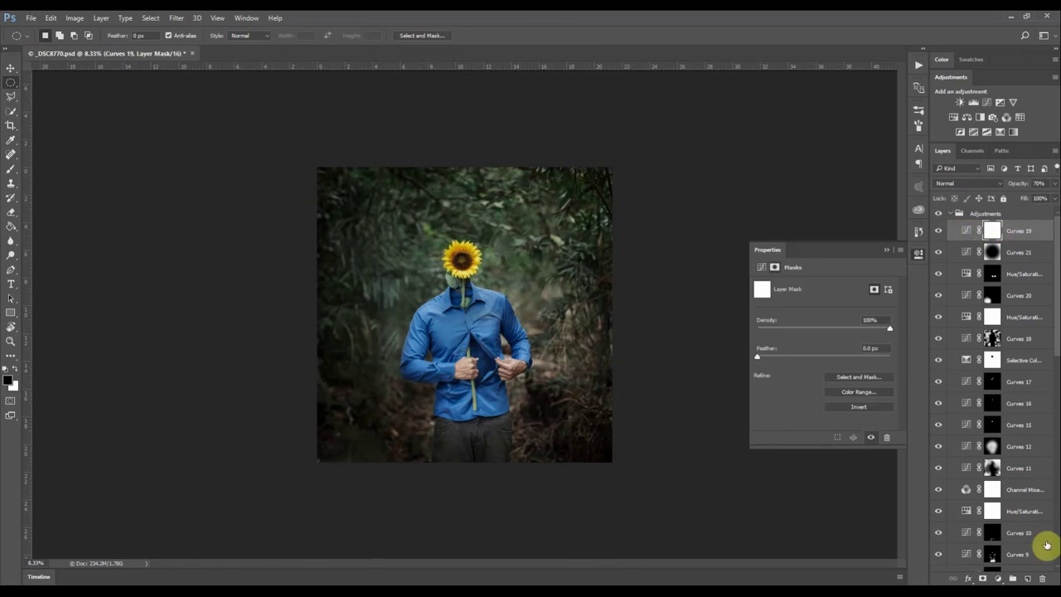
Toggle the Adjustments group to compare the image with and without grading, and inspect the sunflower and shirt up close
left_click(938, 214)
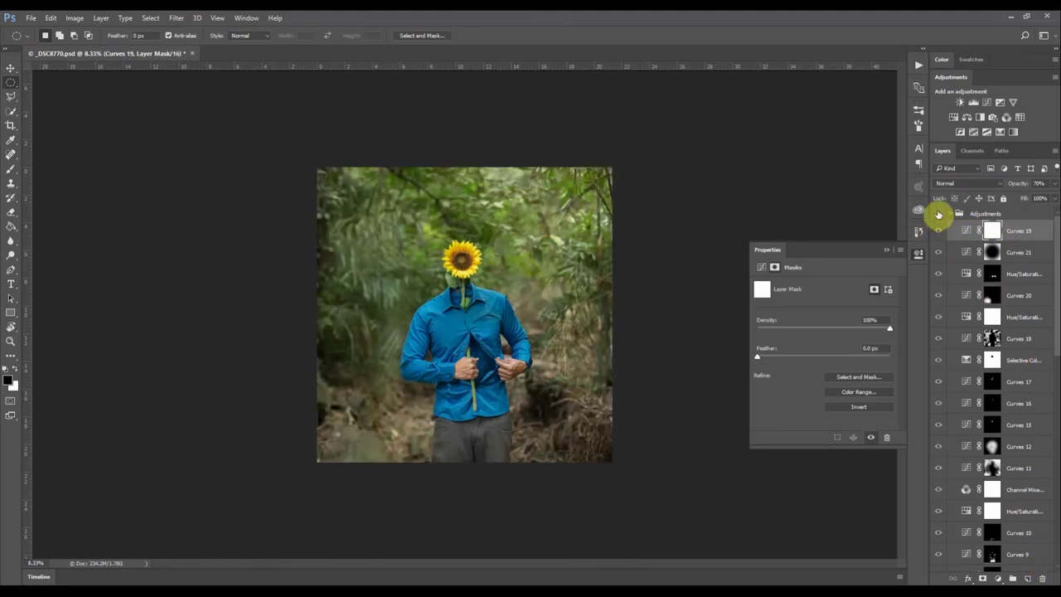
left_click(939, 214)
left_click(939, 214)
left_click(939, 214)
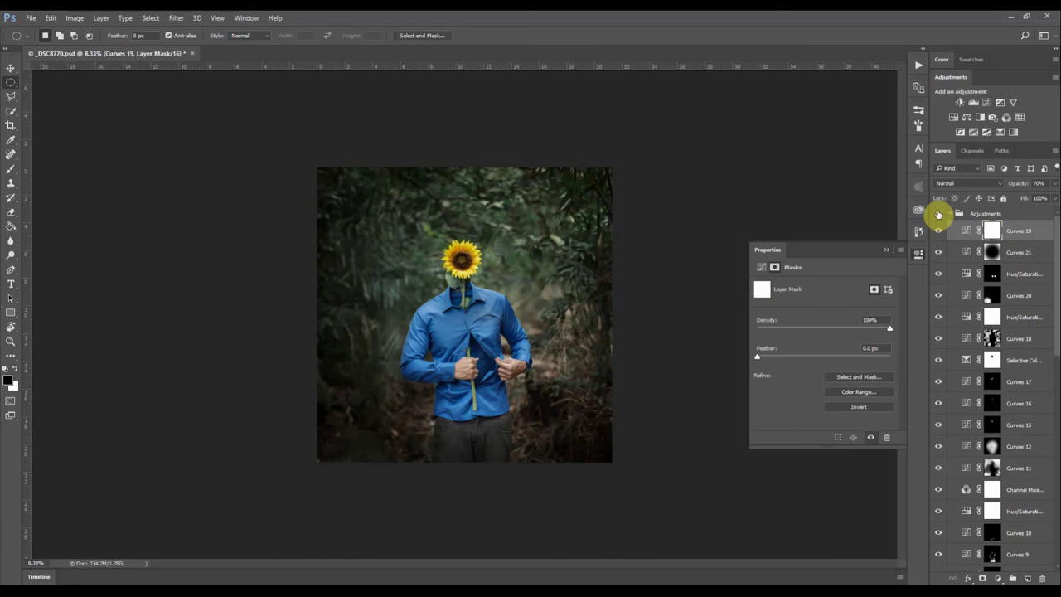
left_click(937, 235)
left_click(938, 217)
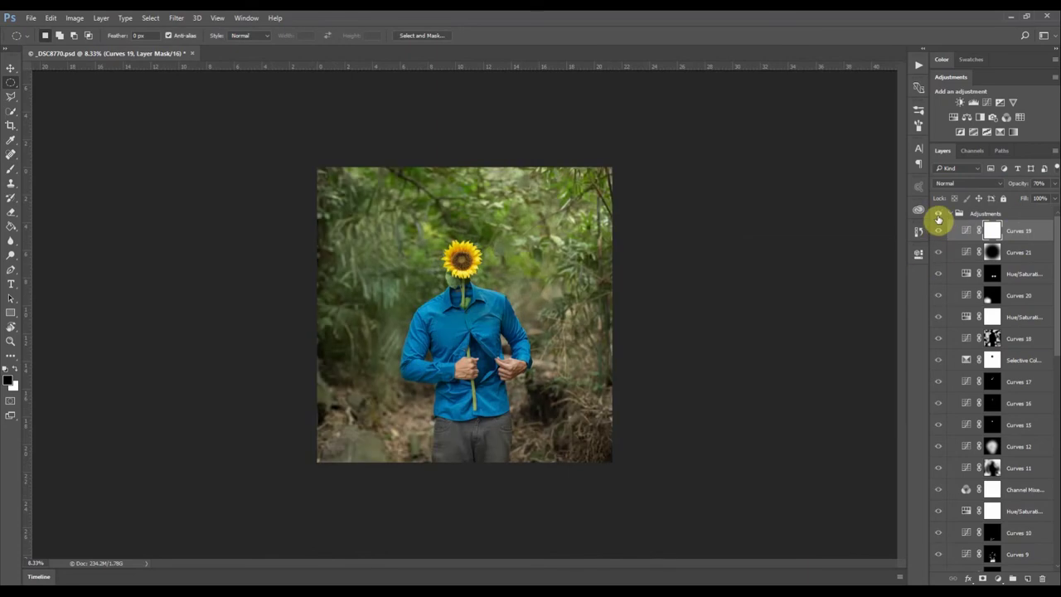
left_click(939, 217)
left_click(463, 312, "ctrl")
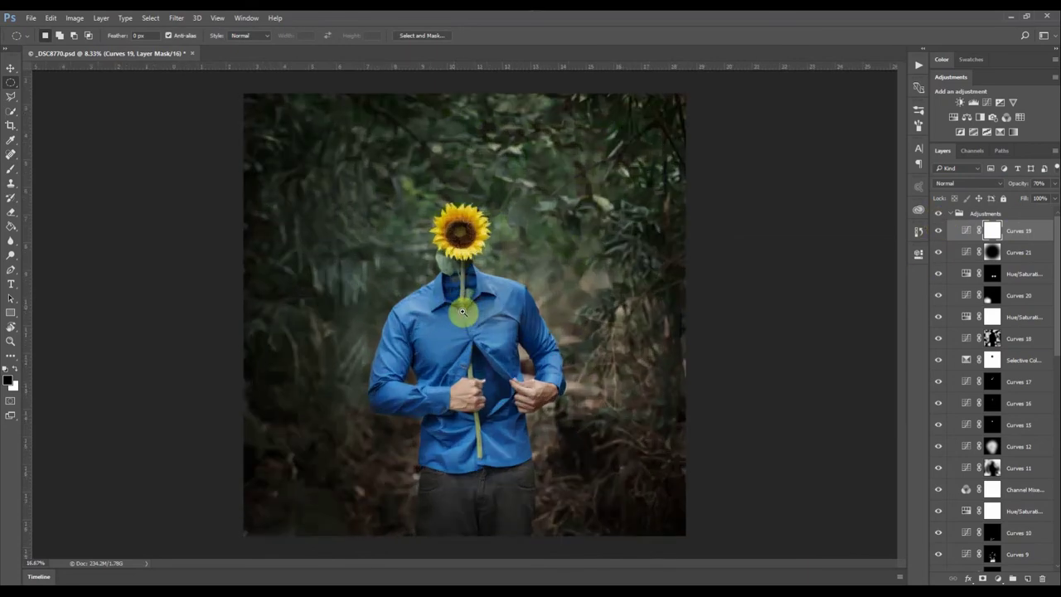
left_click(462, 311, "ctrl")
left_click(463, 312, "ctrl")
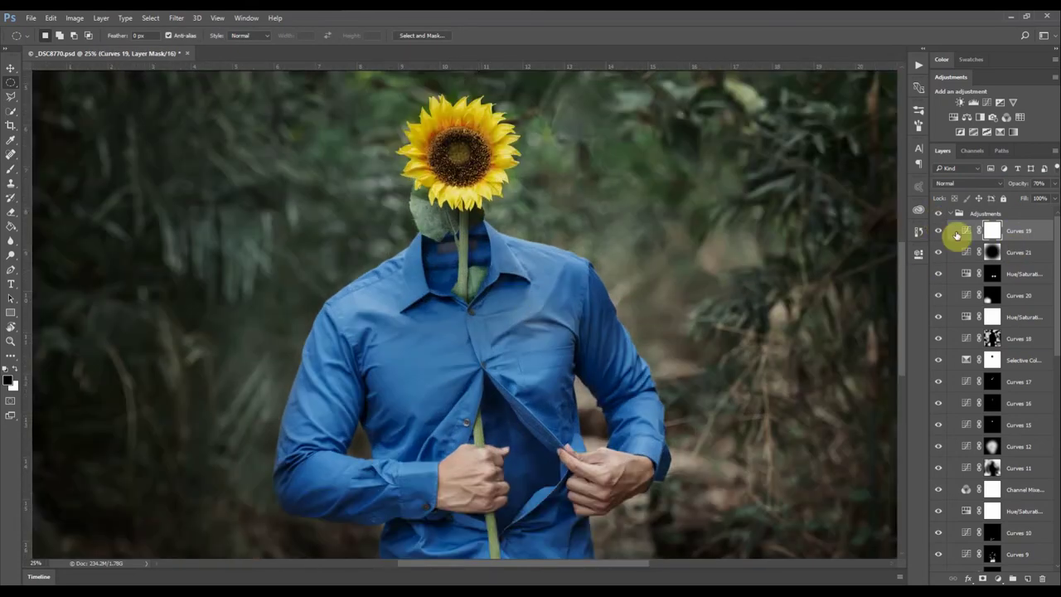
left_click(717, 221, "alt")
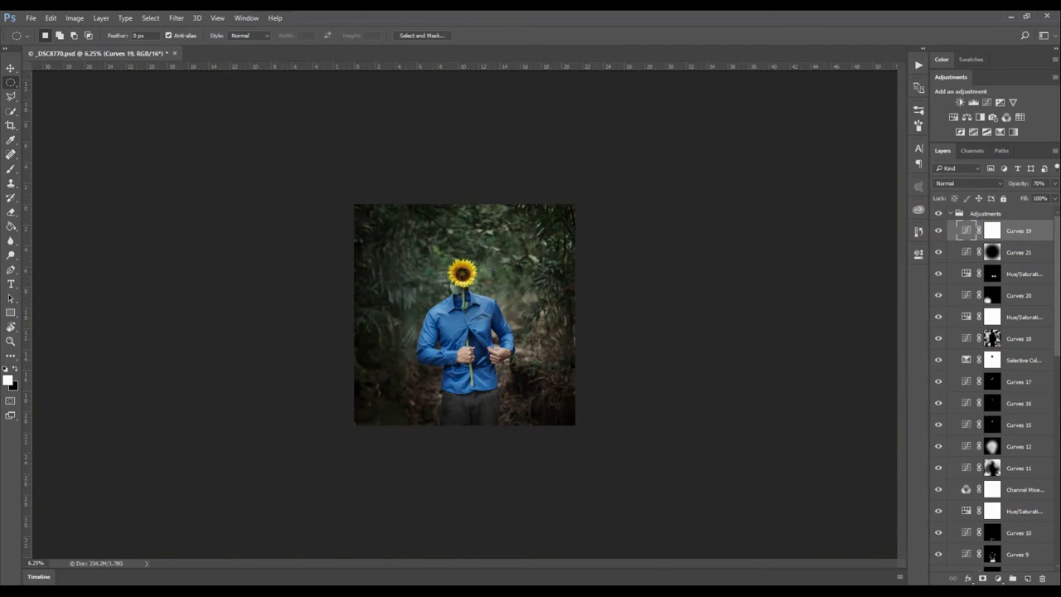
Run the sharpen and add noise actions from the Mike set above Curves 19
left_click(919, 71)
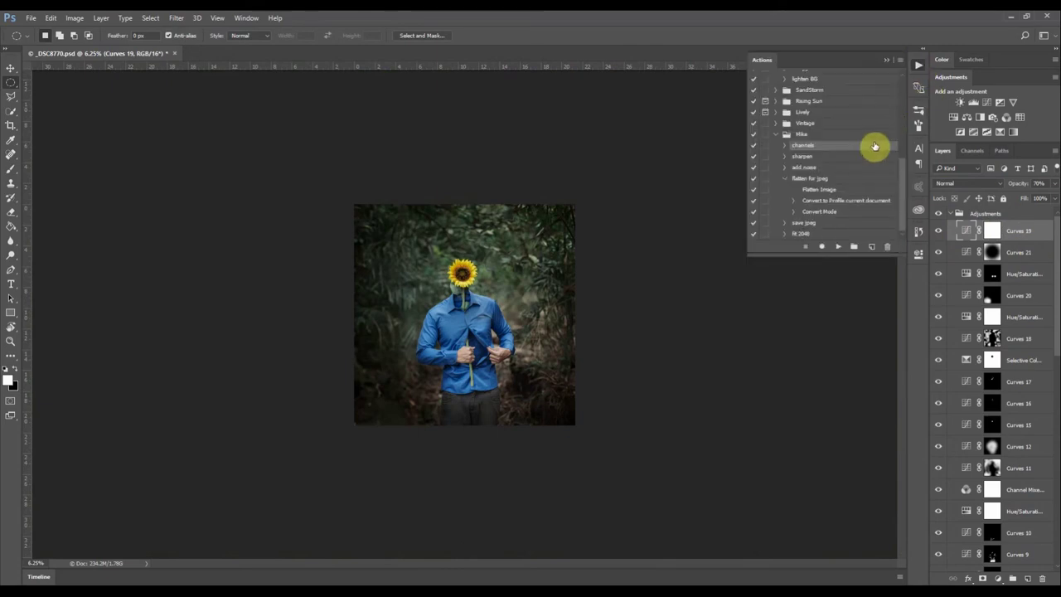
left_click(833, 156)
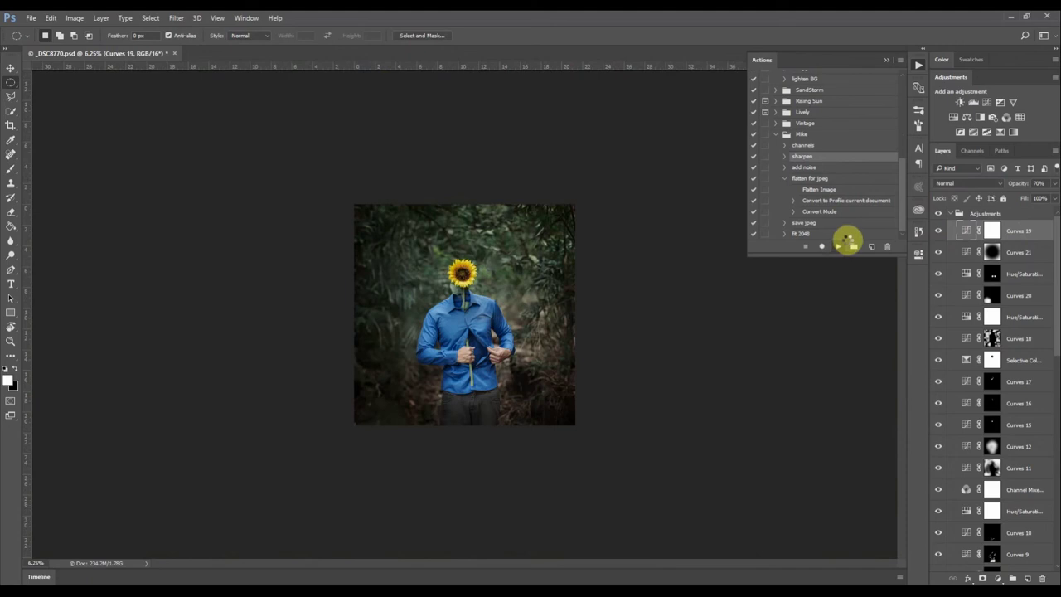
left_click(839, 246)
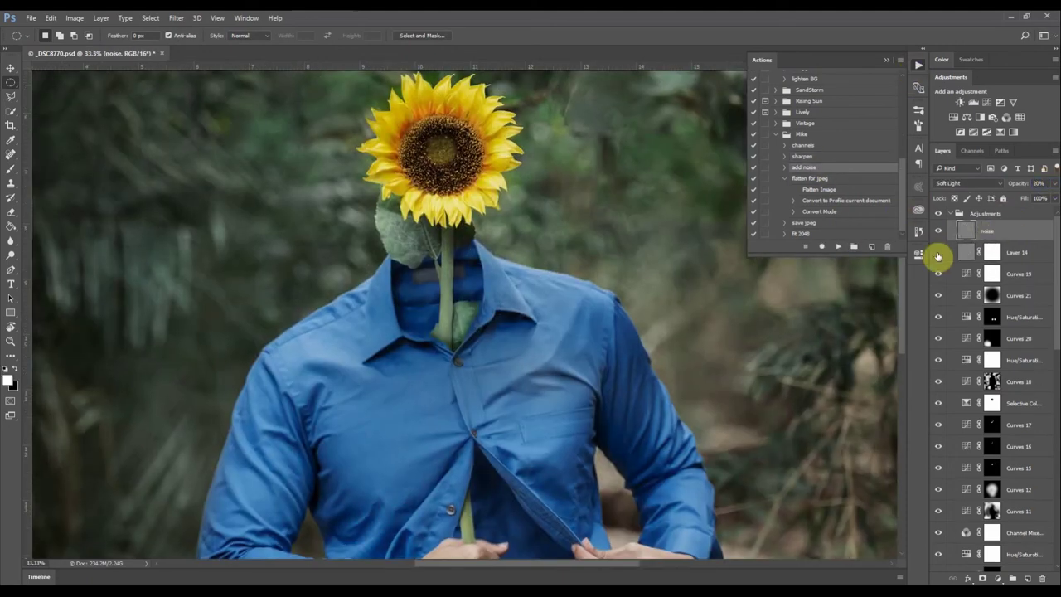
Set the opacity of the Overlay sharpening layer, Layer 14, to 60% and check the whole image
left_click(942, 254)
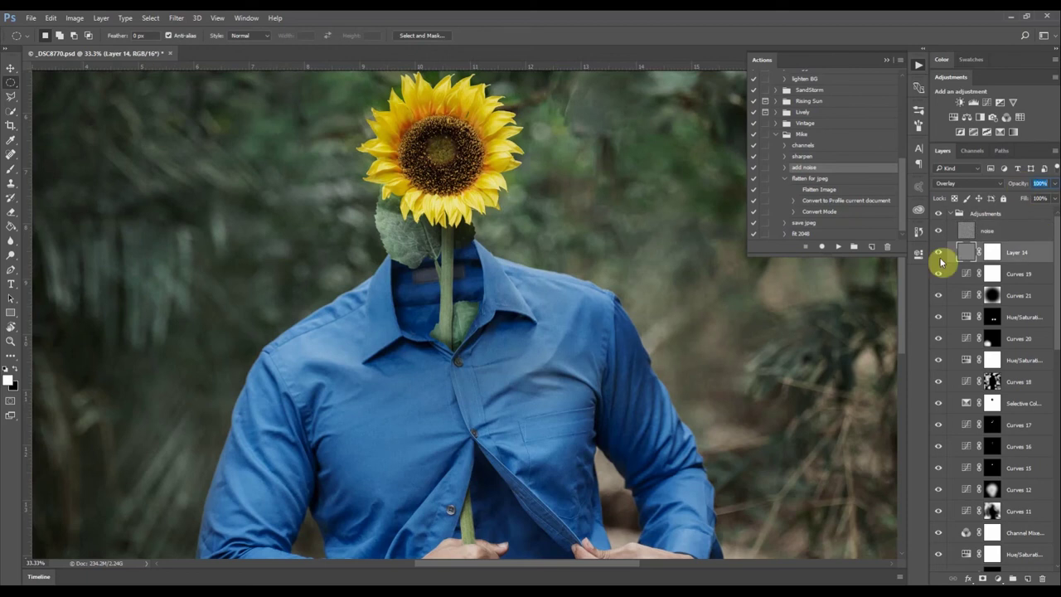
key("6")
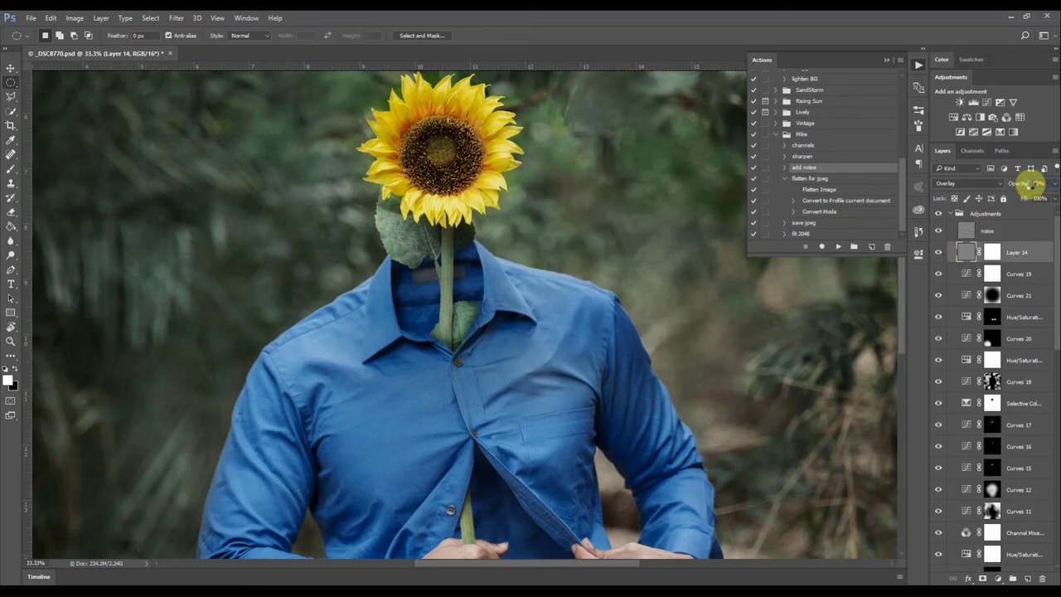
scroll(486, 365, "down", 3)
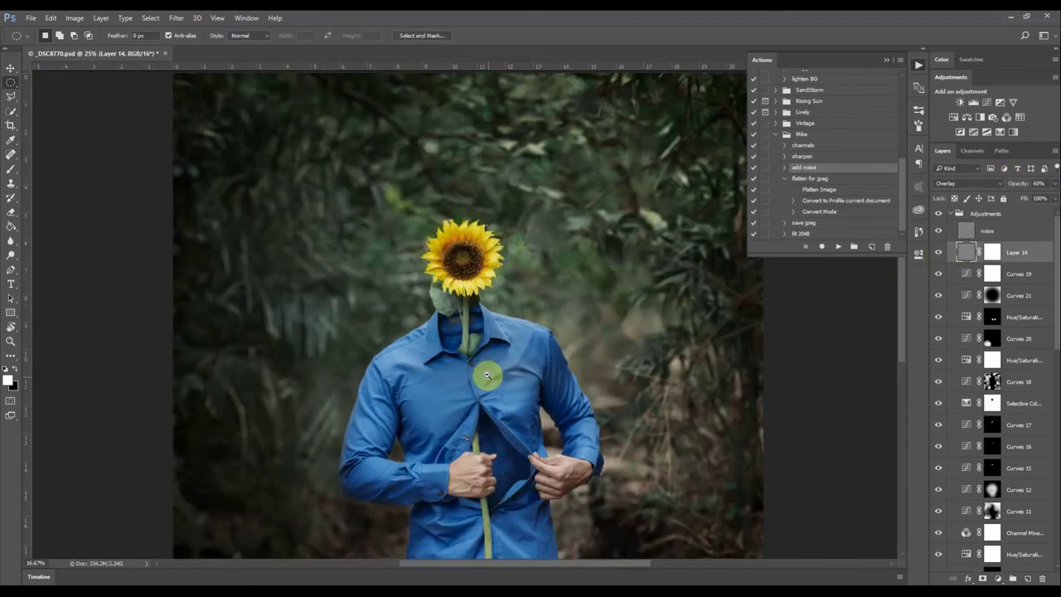
left_click(942, 219)
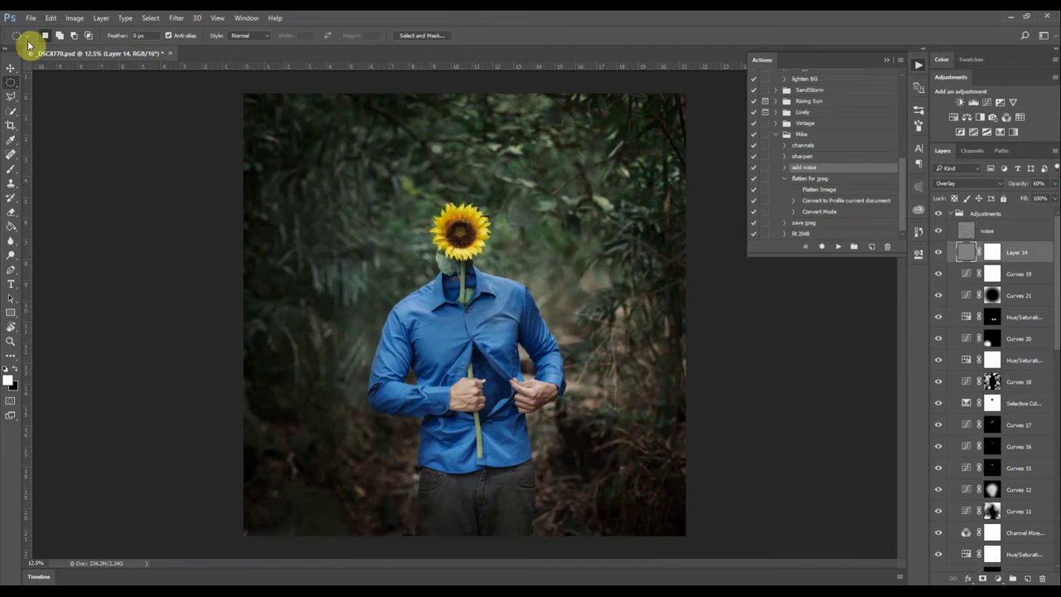